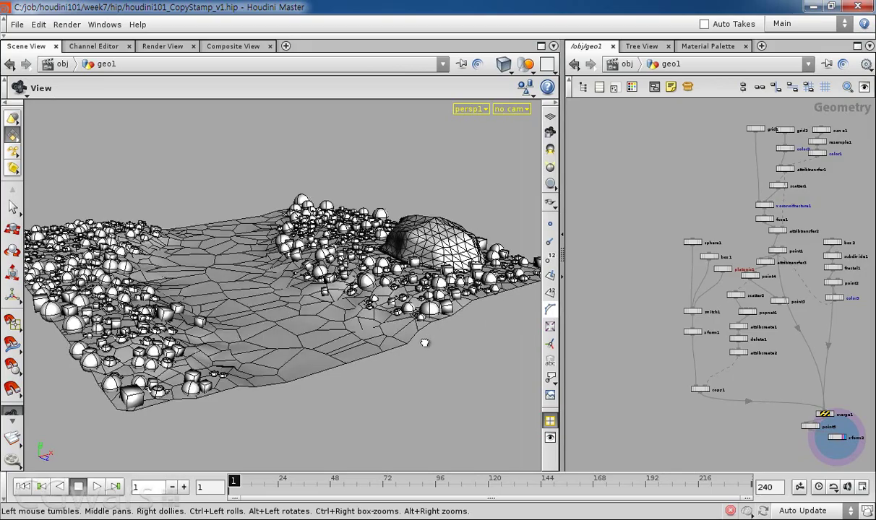
- Examine the spheres, boxes and teapots scattered over the fractured terrain and around the boulder in an enlarged scene view
click(540, 46)
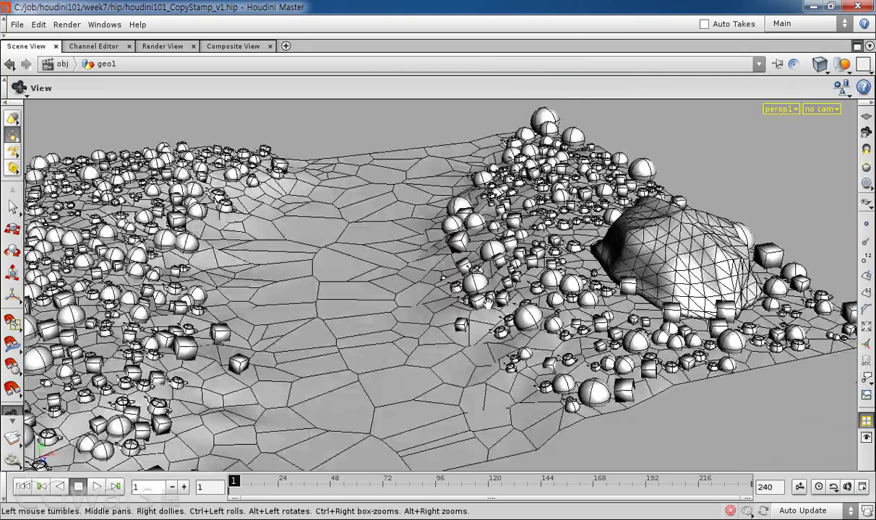
right_drag(487, 302, 622, 268)
drag(622, 269, 584, 343)
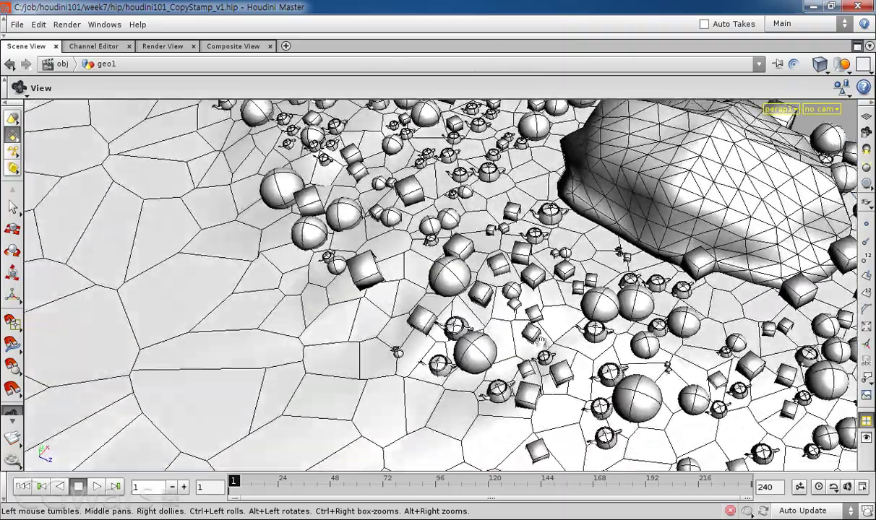
drag(527, 287, 330, 333)
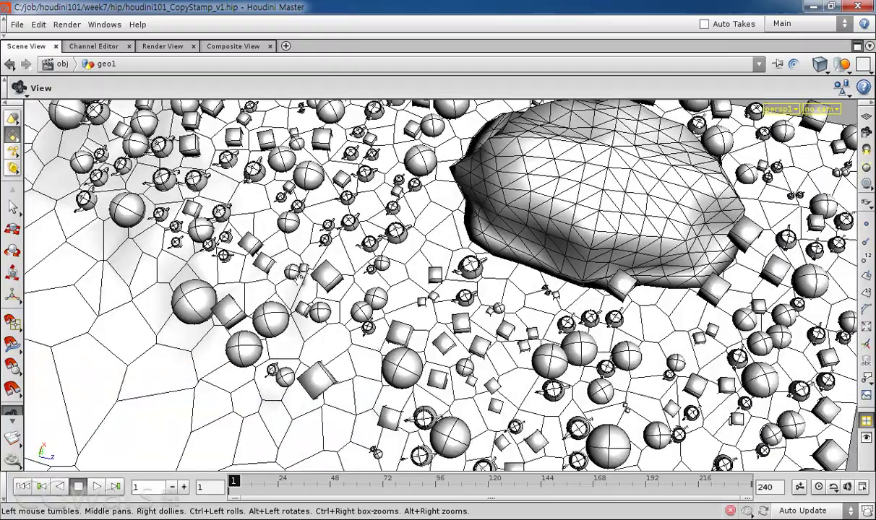
drag(388, 307, 329, 220)
drag(445, 281, 357, 247)
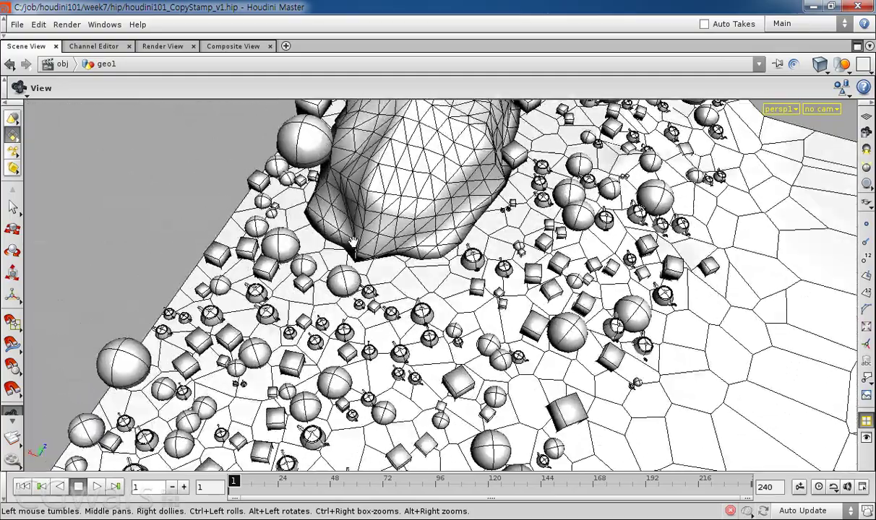
drag(504, 271, 371, 292)
drag(585, 194, 253, 276)
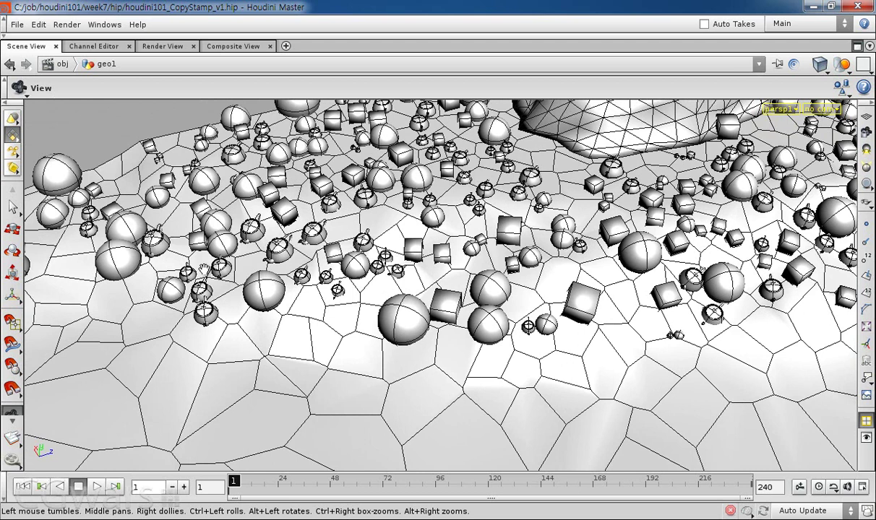
drag(542, 278, 357, 154)
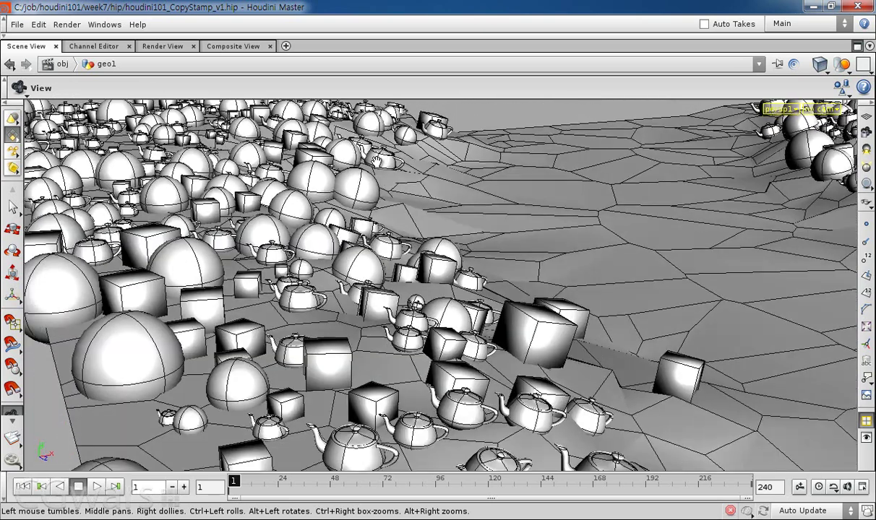
drag(466, 250, 401, 295)
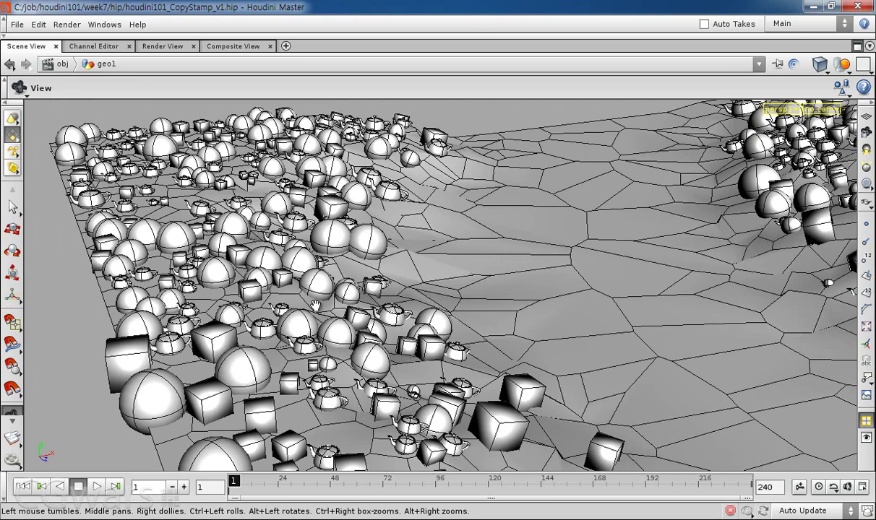
drag(319, 298, 318, 273)
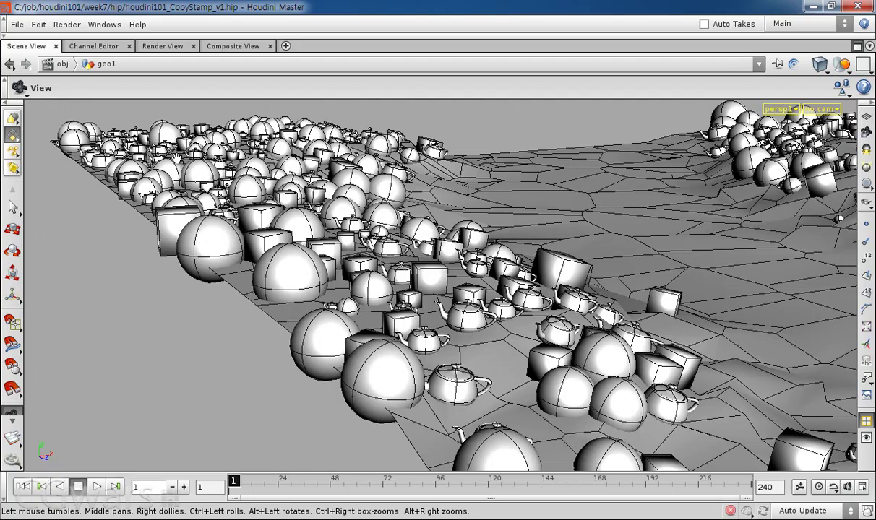
drag(390, 182, 348, 189)
right_drag(347, 190, 285, 235)
drag(285, 252, 354, 252)
middle_drag(468, 298, 332, 316)
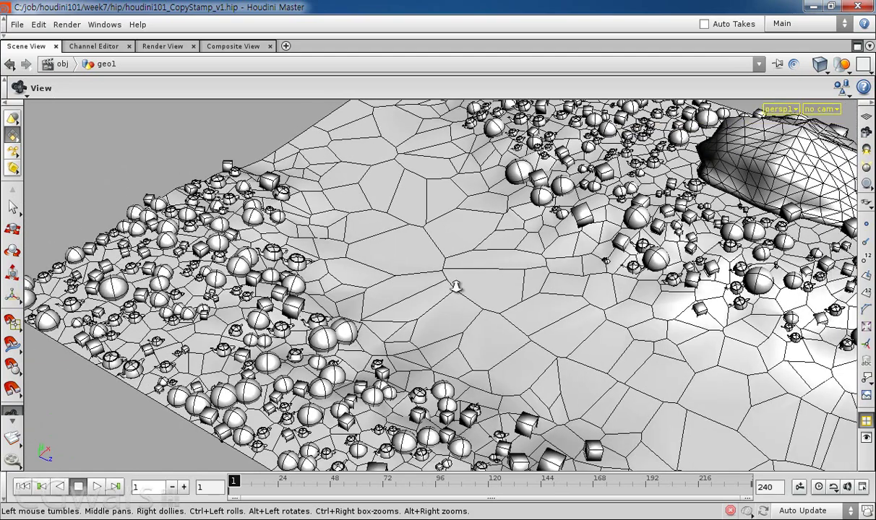
right_drag(520, 274, 401, 297)
drag(448, 303, 339, 259)
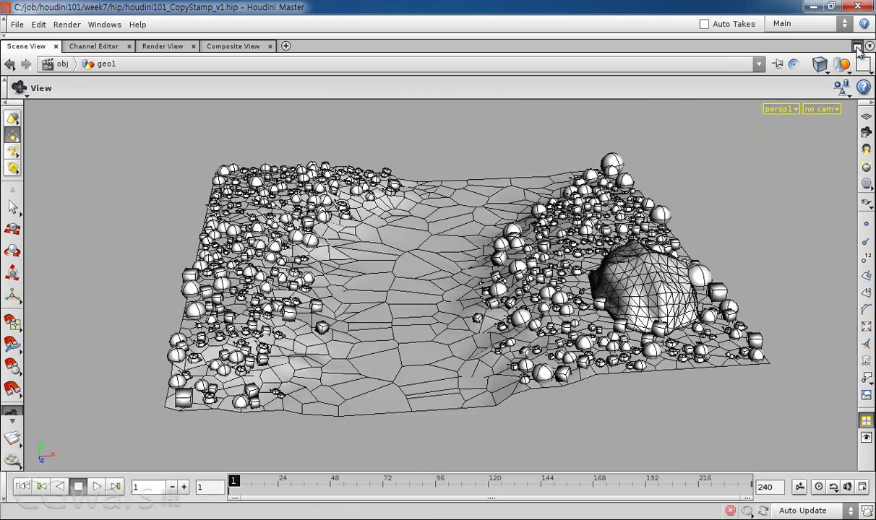
click(856, 47)
- Widen the node network area and colour the voronoifracture1 node light green
drag(562, 225, 363, 221)
scroll(489, 201, up, 10)
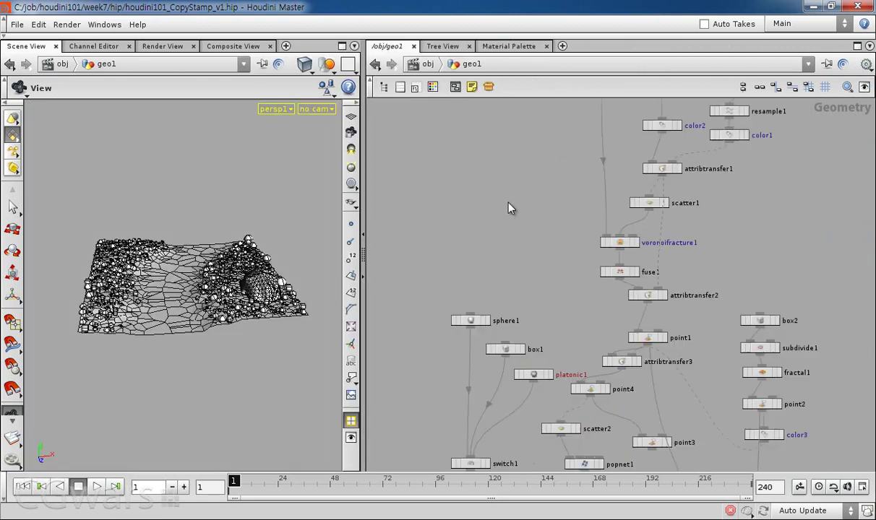
scroll(439, 276, up, 1)
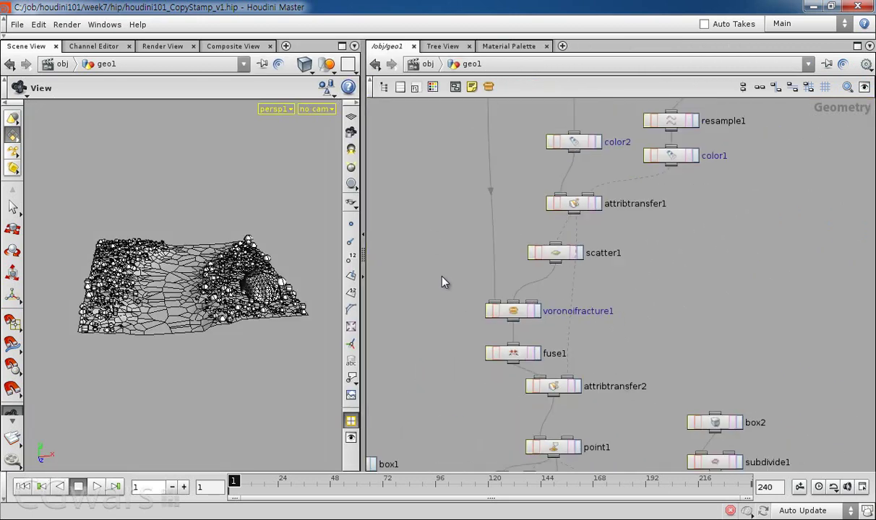
scroll(441, 278, down, 1)
middle_drag(472, 306, 510, 322)
drag(582, 362, 496, 366)
click(452, 280)
click(520, 325)
key(c)
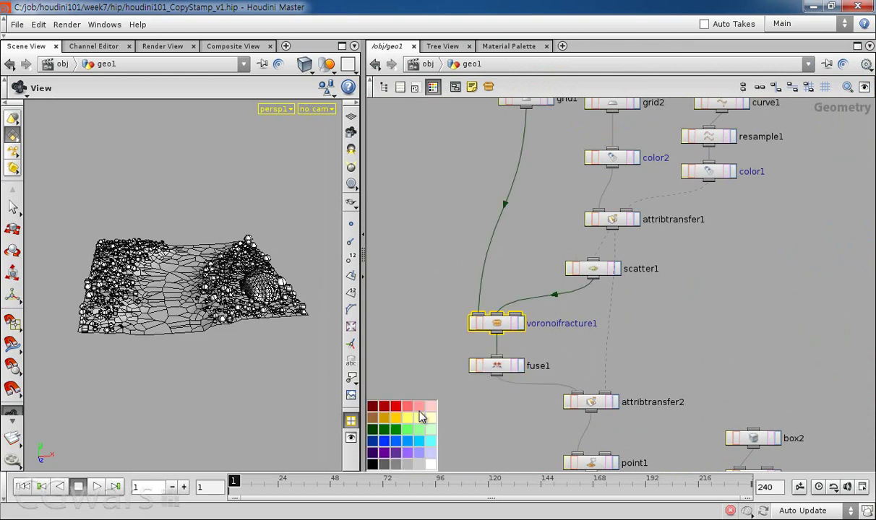
click(408, 430)
click(429, 338)
key(c)
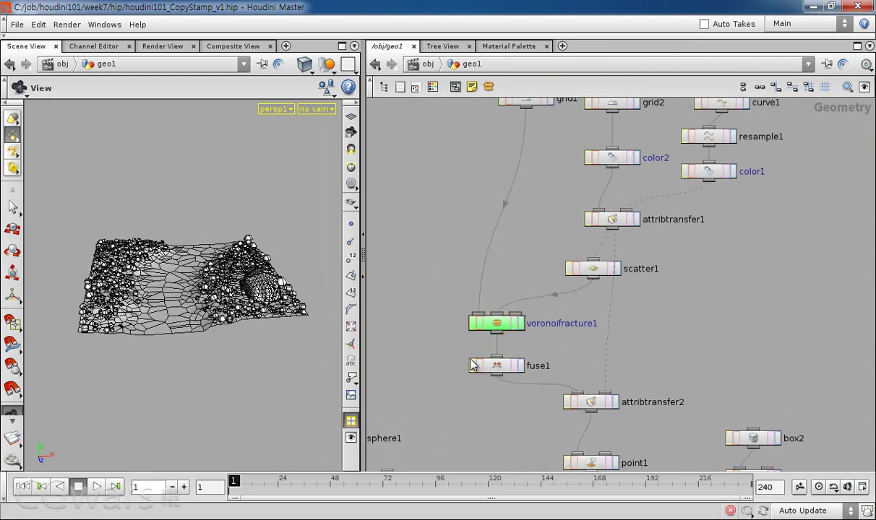
- Colour the popnet1 node below scatter2 light green
scroll(510, 367, down, 2)
middle_drag(635, 344, 668, 180)
scroll(578, 361, up, 3)
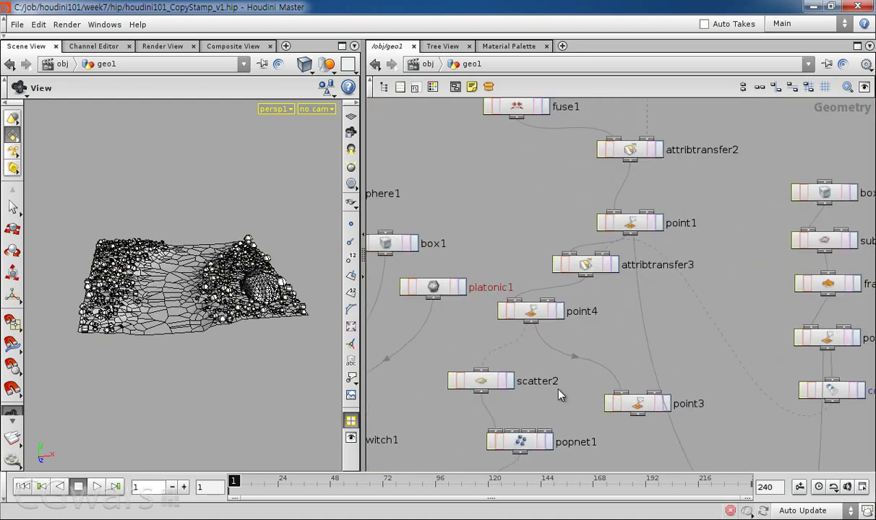
middle_drag(573, 373, 551, 283)
click(545, 338)
key(c)
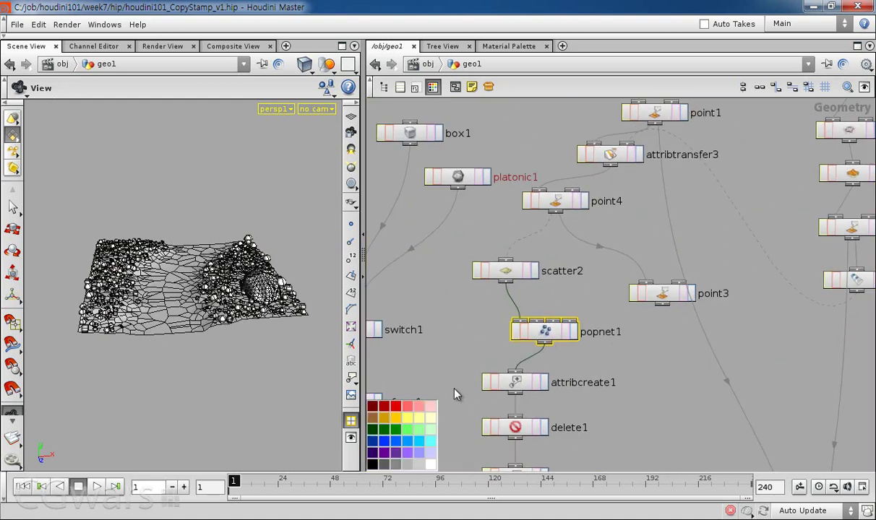
click(405, 432)
key(c)
- Colour the switch1 node above xform1 light green
scroll(561, 288, down, 2)
middle_drag(561, 287, 568, 293)
scroll(568, 293, down, 2)
scroll(557, 312, up, 3)
click(471, 217)
key(c)
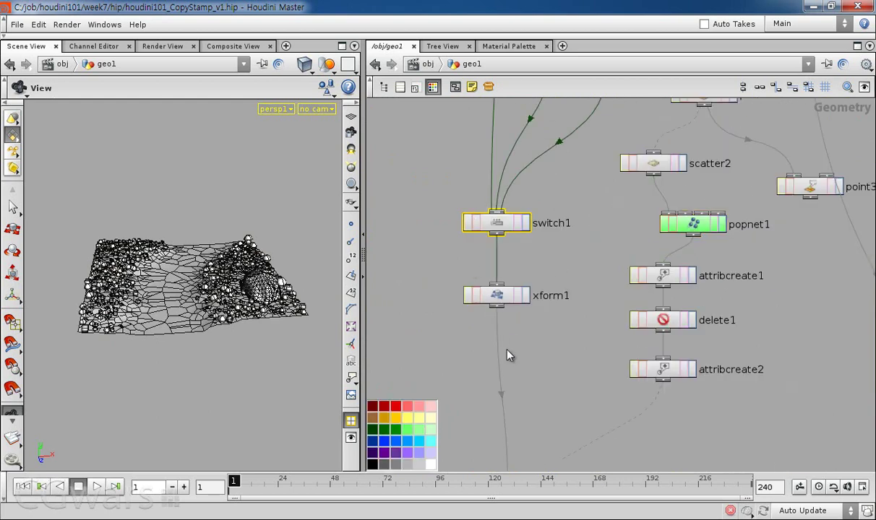
click(404, 438)
key(c)
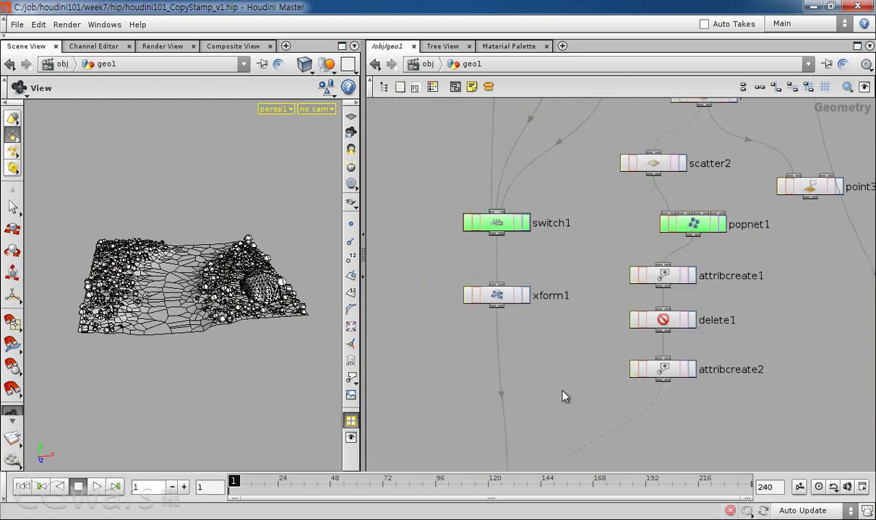
- Colour the copy1 node, fed by xform1 and attribcreate2, light green
middle_drag(559, 389, 554, 263)
click(505, 266)
key(p)
key(p)
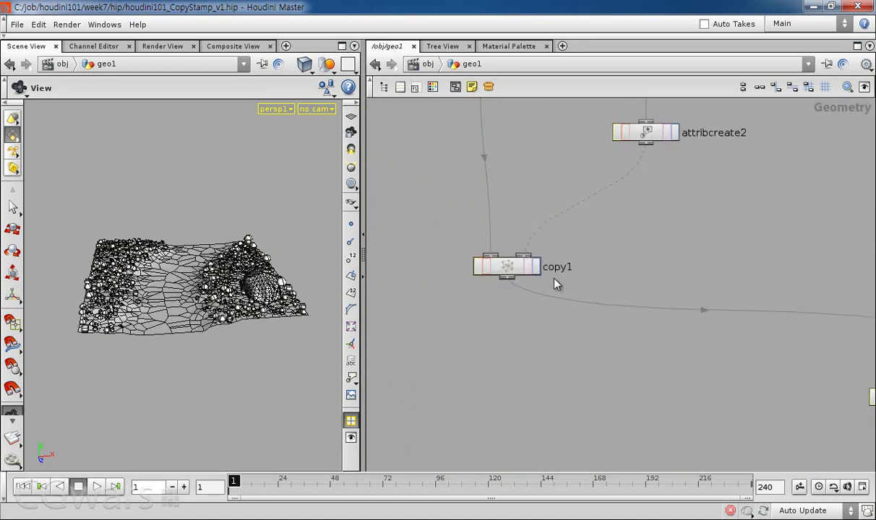
scroll(578, 285, down, 3)
key(c)
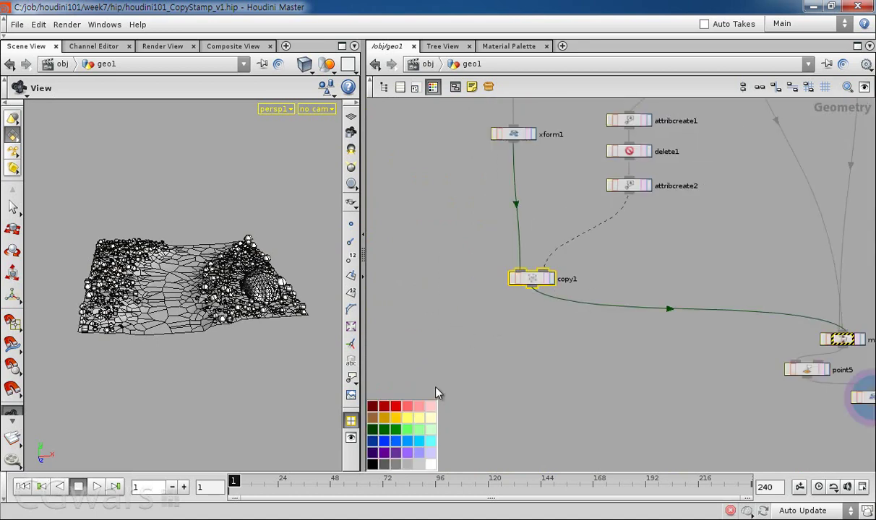
- Follow the network from merge1 up to the box2 branch and inspect the Position parameters of the point2 node
scroll(628, 315, down, 3)
middle_drag(594, 389, 463, 408)
scroll(619, 347, up, 4)
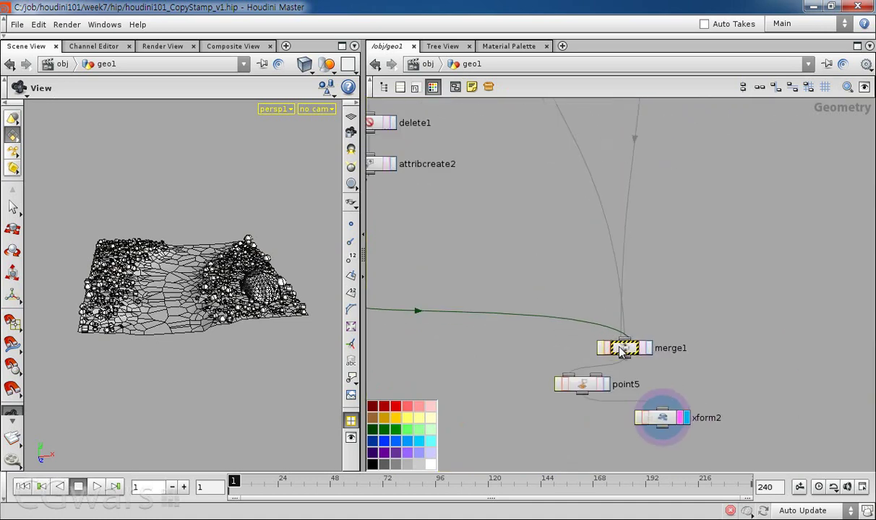
scroll(711, 250, down, 1)
middle_drag(711, 251, 705, 463)
scroll(680, 320, up, 3)
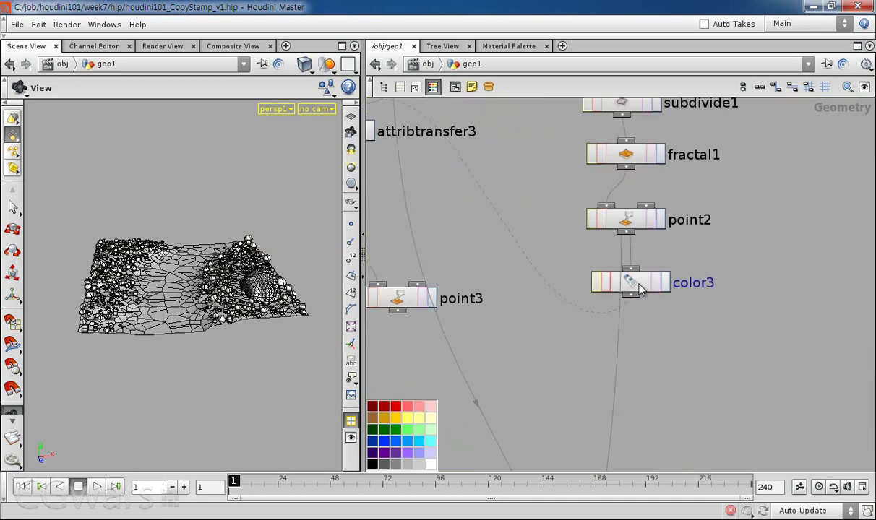
click(661, 223)
middle_drag(725, 247, 698, 305)
key(p)
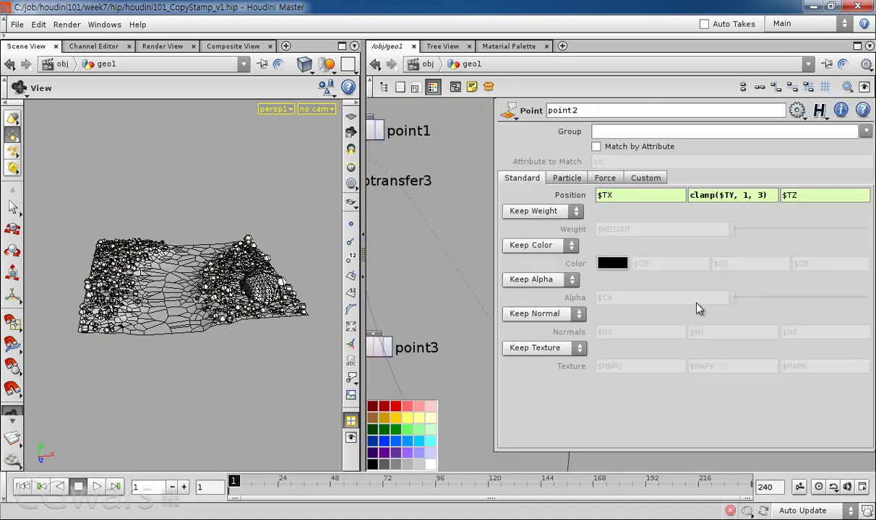
key(p)
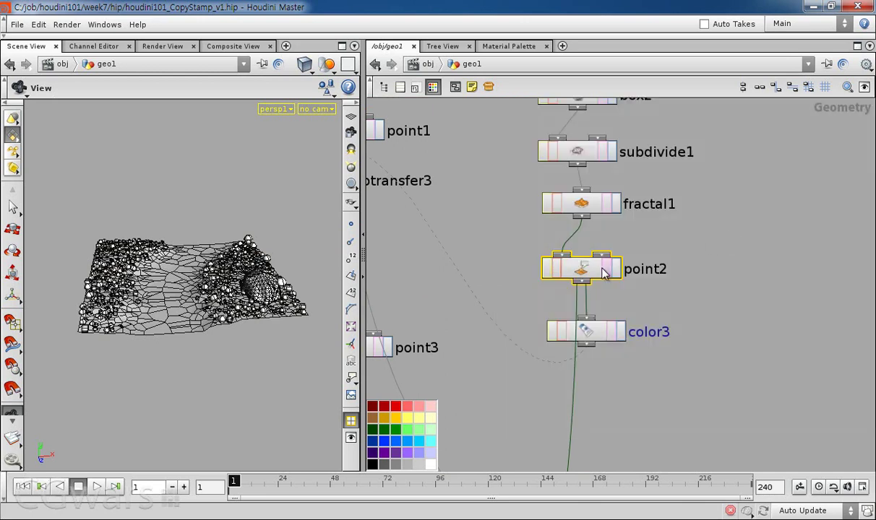
- Inspect the Normals expressions of the point3 node
scroll(527, 269, down, 3)
scroll(477, 313, up, 1)
click(414, 310)
key(p)
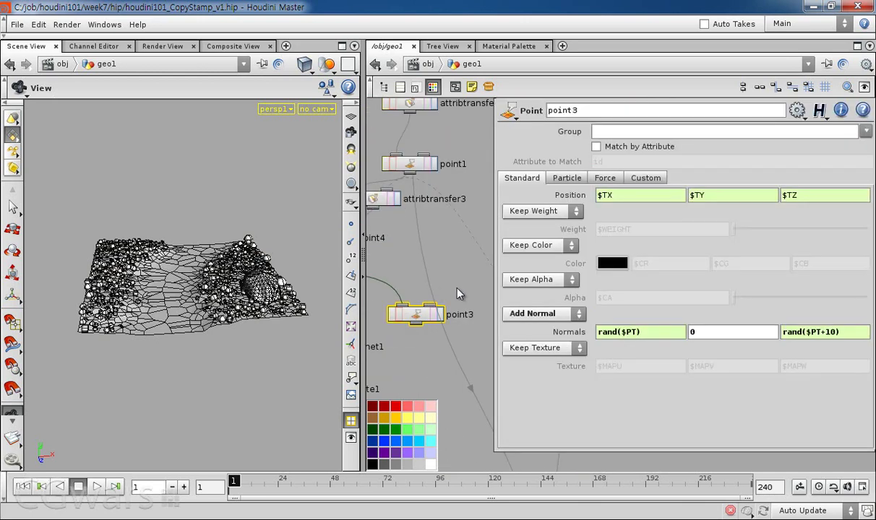
key(p)
- Inspect the particle Scale expression of the point4 node
scroll(570, 273, down, 2)
middle_drag(514, 272, 631, 278)
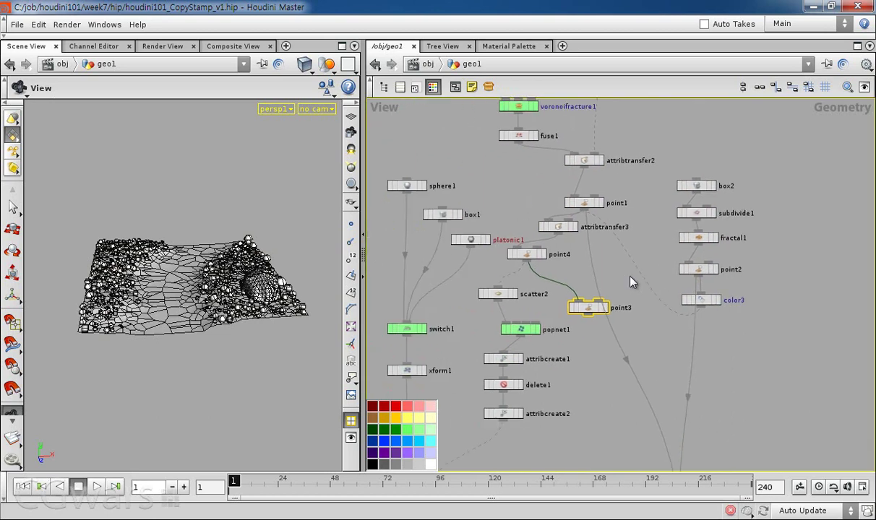
scroll(580, 270, up, 3)
click(520, 259)
click(497, 247)
key(p)
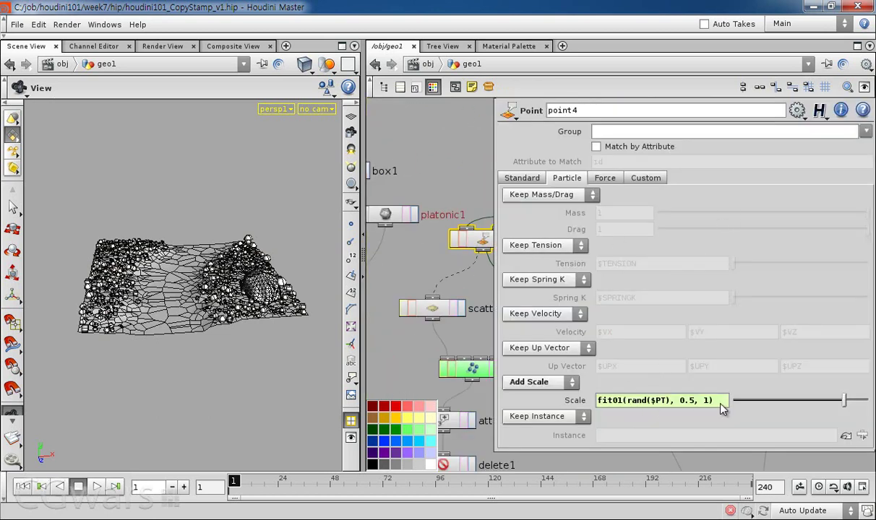
drag(720, 403, 579, 407)
key(p)
- Review the clamp expression on the Y position of point2 again, along with the surrounding network
scroll(429, 259, down, 3)
scroll(708, 209, up, 3)
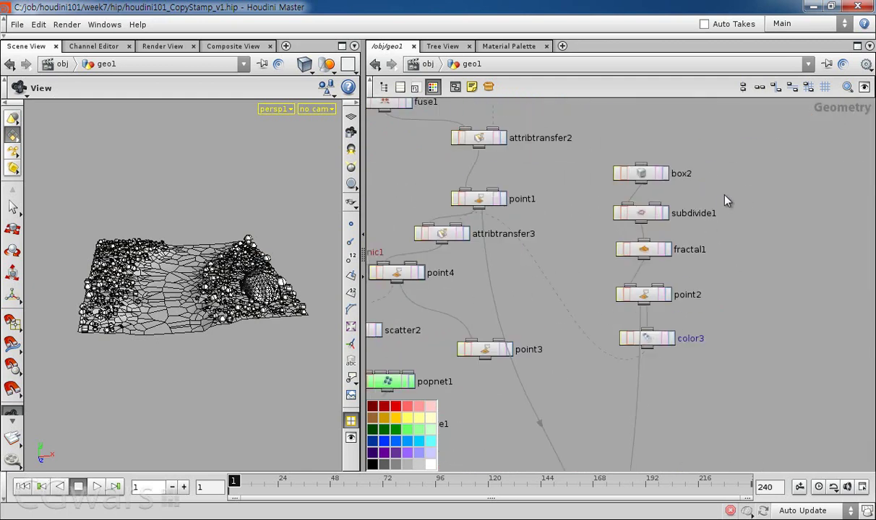
click(643, 250)
drag(594, 278, 691, 324)
key(p)
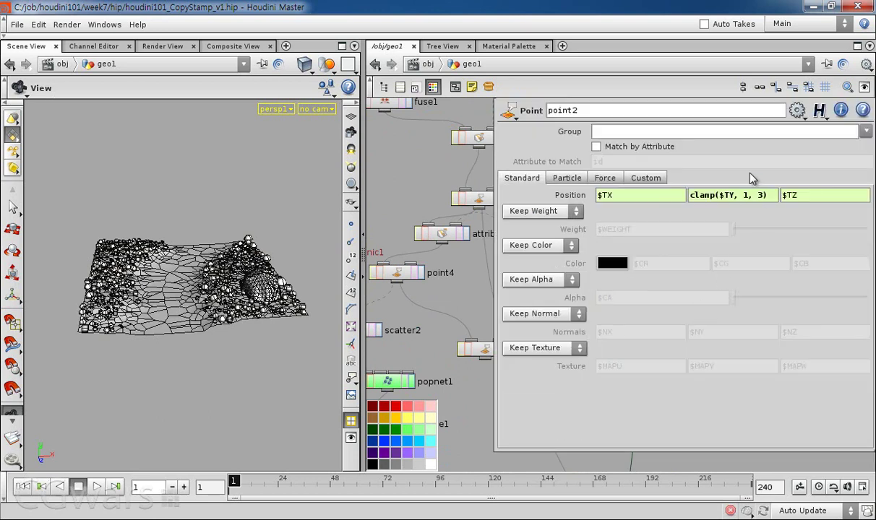
key(p)
scroll(567, 308, down, 5)
scroll(622, 325, up, 5)
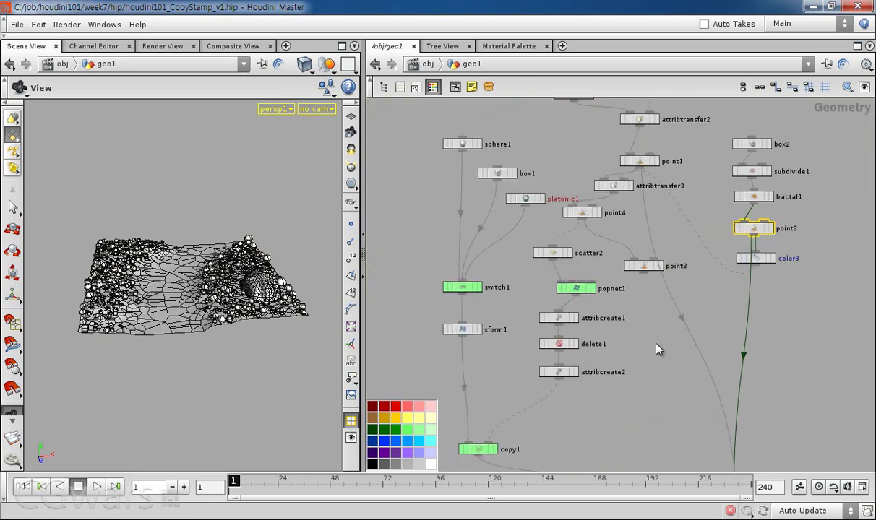
- Go up to the obj level and show its contents as a list
click(428, 65)
click(493, 164)
scroll(482, 150, down, 3)
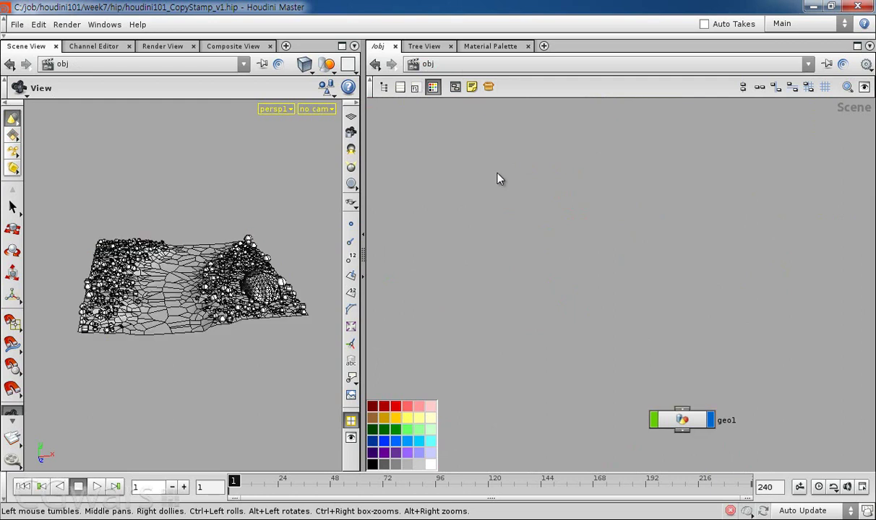
key(h)
click(399, 87)
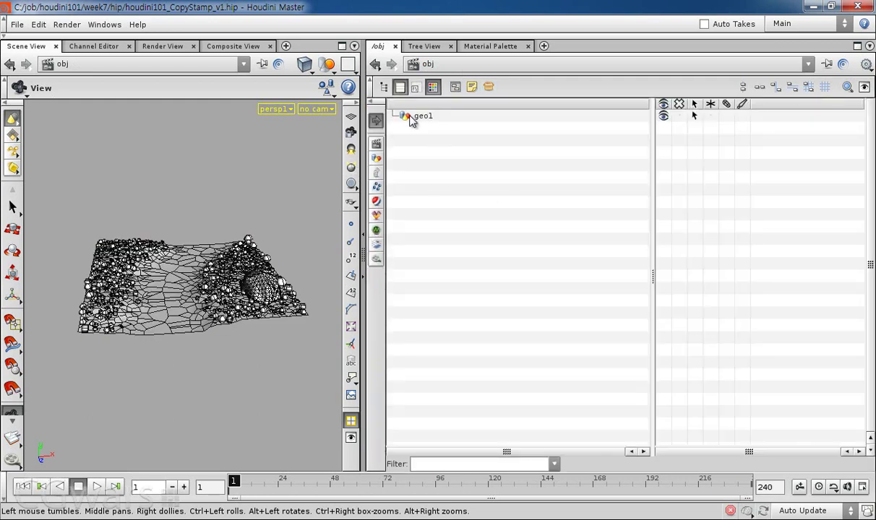
- Hide the geo1 object and add a new Geometry object to the scene
click(664, 117)
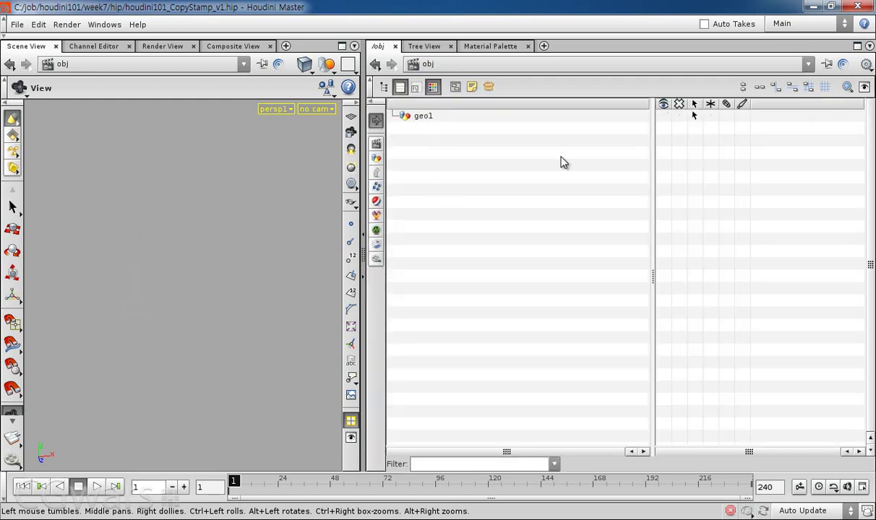
key(Tab)
text(ge)
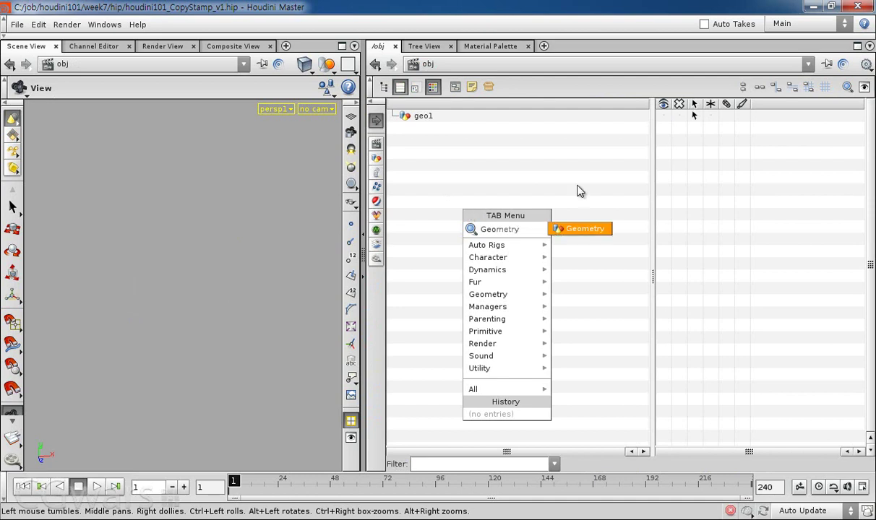
click(589, 228)
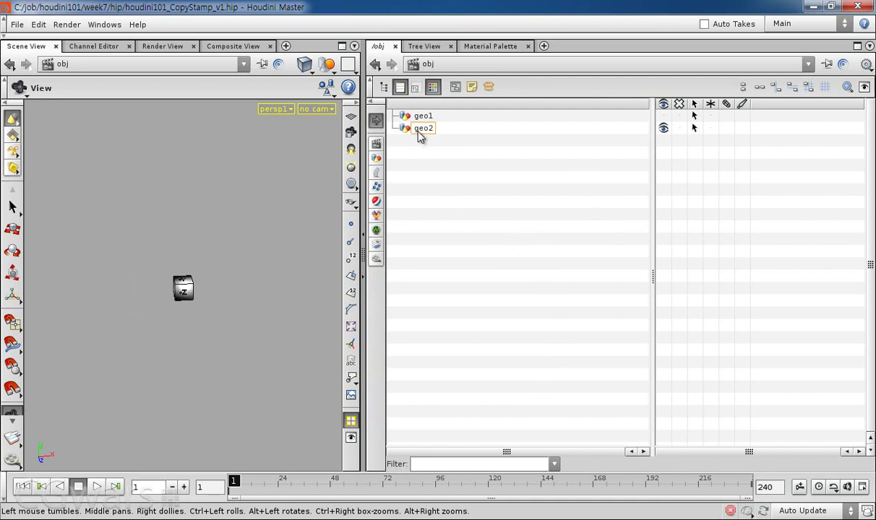
- Go inside the geo2 object and delete its default file1 node
double_click(408, 130)
scroll(483, 190, up, 3)
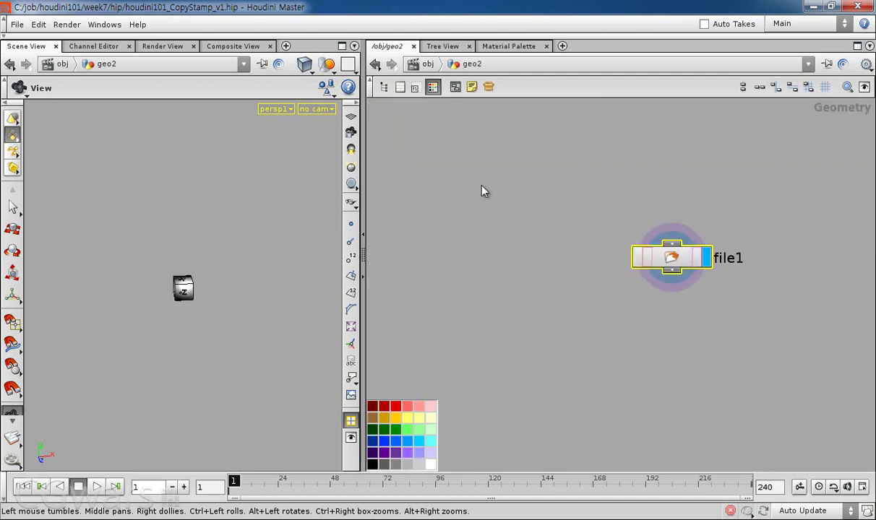
middle_drag(585, 206, 469, 201)
scroll(469, 202, up, 2)
drag(470, 196, 750, 365)
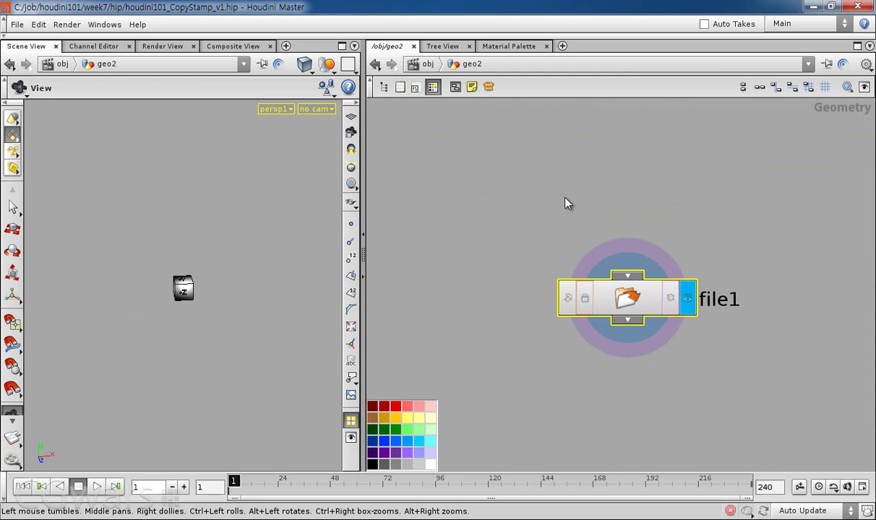
drag(511, 191, 545, 217)
key(Delete)
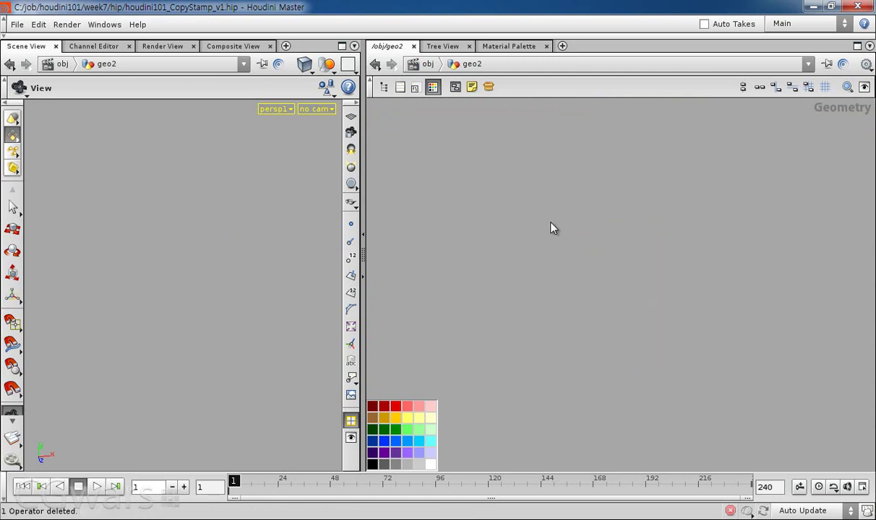
- Add a Grid node to the empty geo2 network, widen the scene view, and hide the node color palette
key(Tab)
text(Grid)
click(639, 245)
click(571, 256)
drag(361, 311, 430, 308)
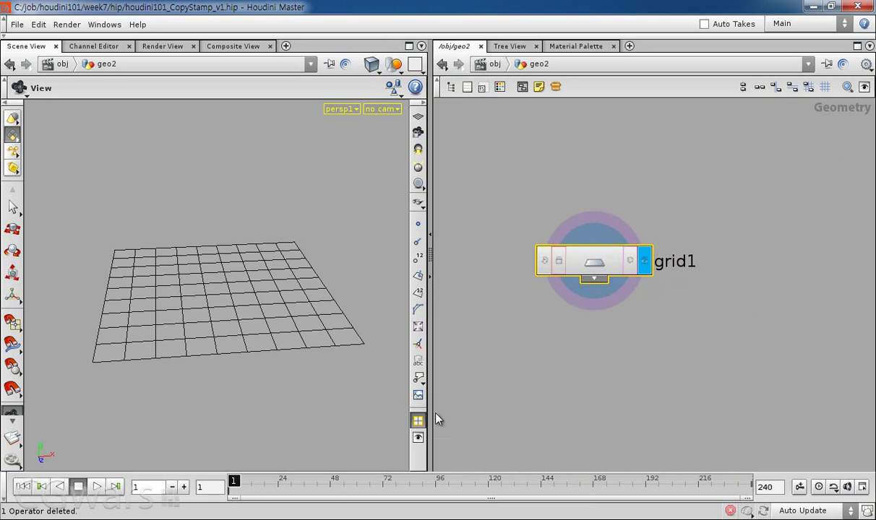
click(504, 92)
click(516, 337)
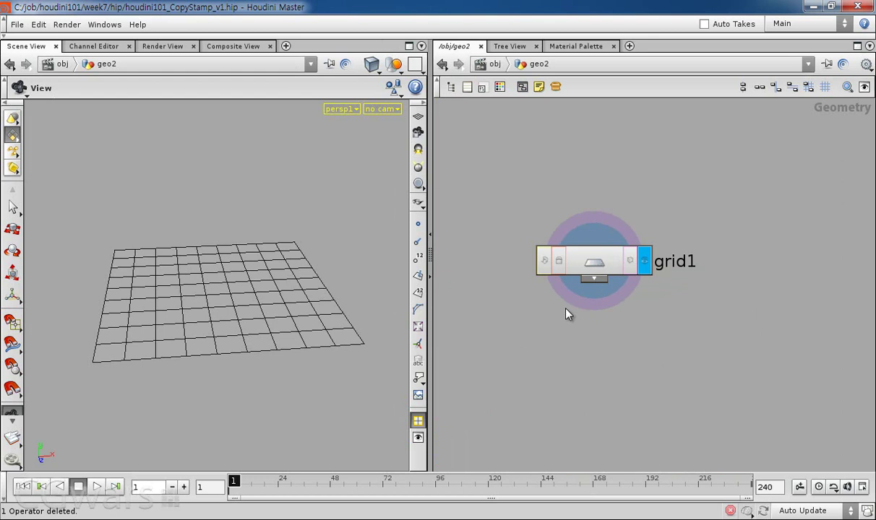
- Show the grid1 node's parameters over the network and hide them again
key(p)
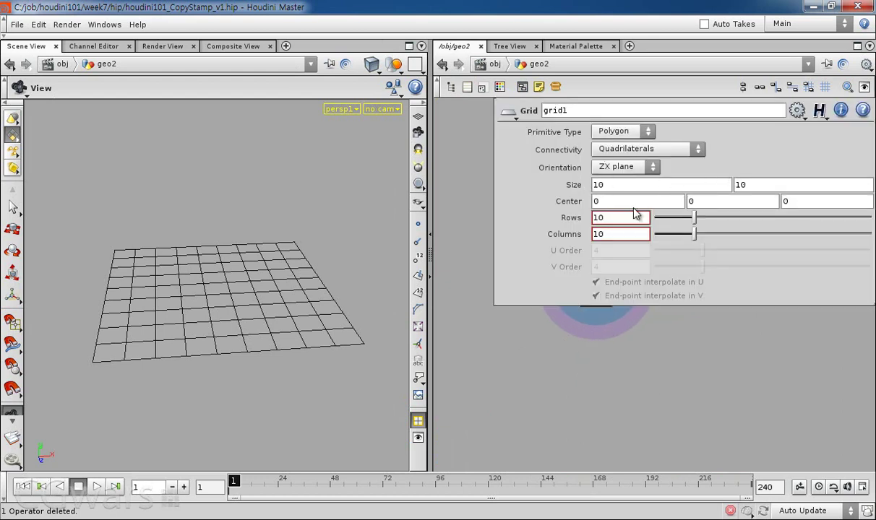
key(p)
key(p)
key(p)
key(p)
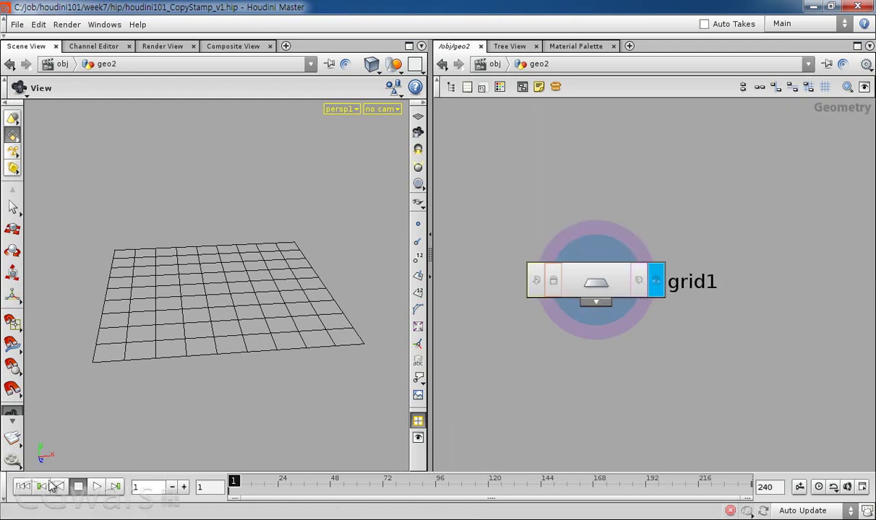
- Hide the playbar and widen the network pane, keeping the grid in view in the scene
click(4, 491)
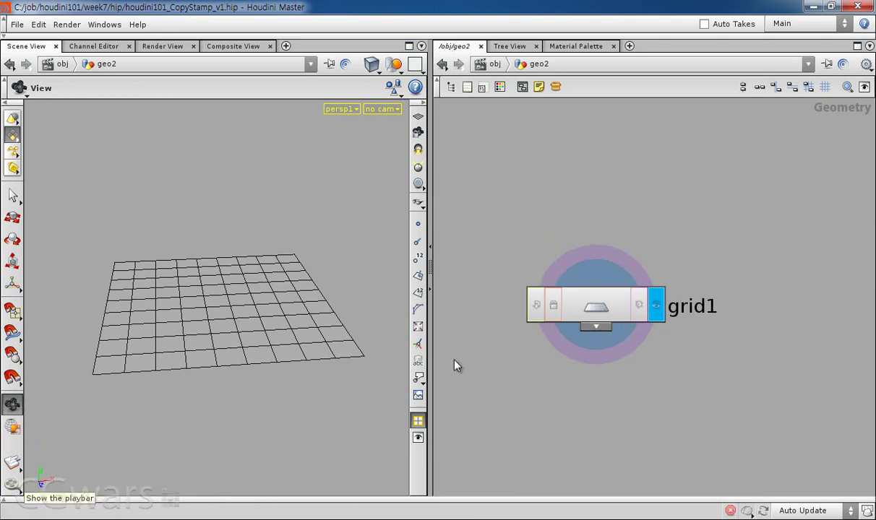
drag(432, 363, 355, 369)
scroll(513, 370, down, 2)
middle_drag(512, 370, 564, 259)
scroll(473, 404, up, 1)
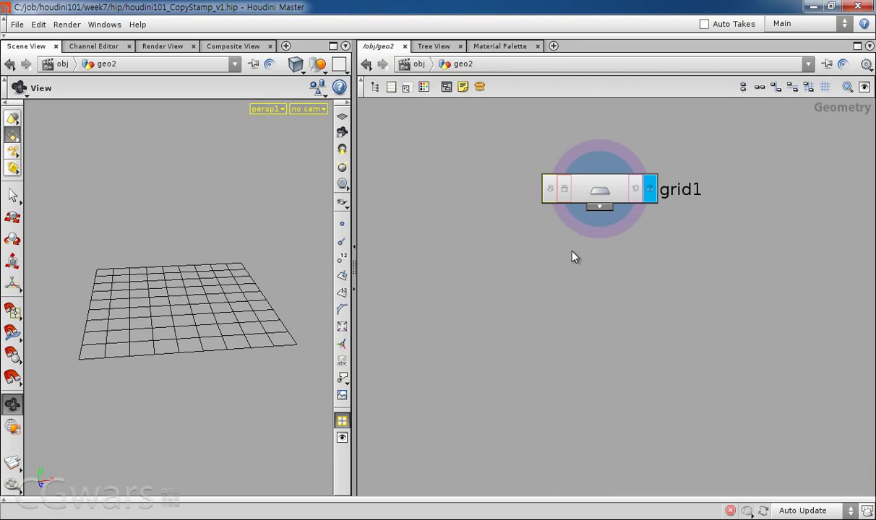
mouse_move(261, 309)
mouse_down()
mouse_move(259, 343)
mouse_move(261, 333)
mouse_up()
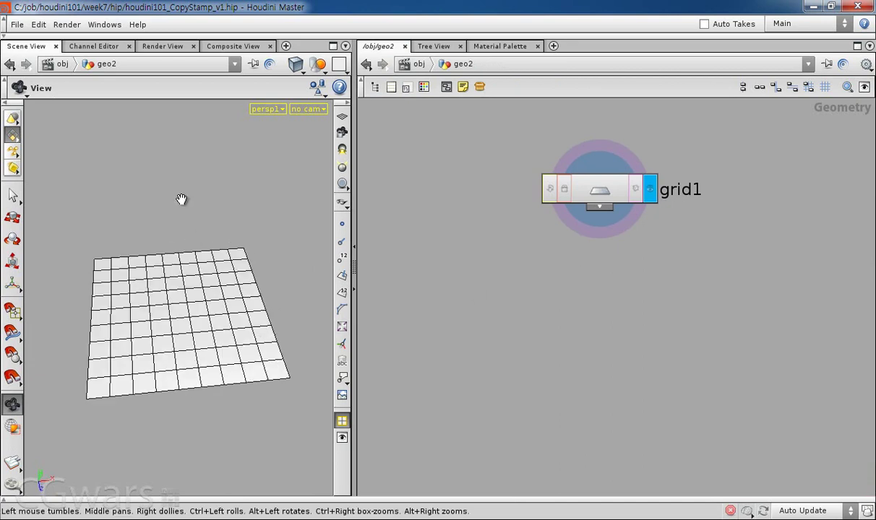
mouse_move(200, 348)
mouse_down()
mouse_move(203, 309)
mouse_move(199, 341)
mouse_move(215, 321)
mouse_up()
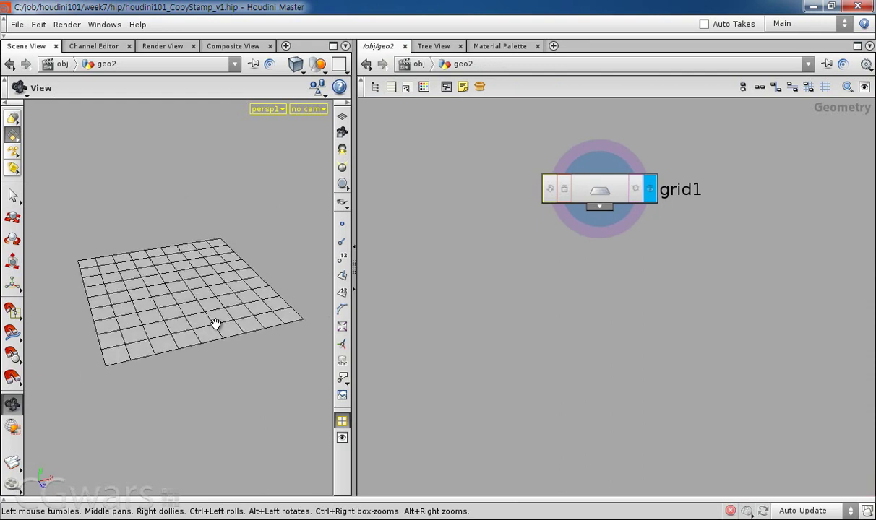
- Add a Curve node beside the grid1 node
key(Tab)
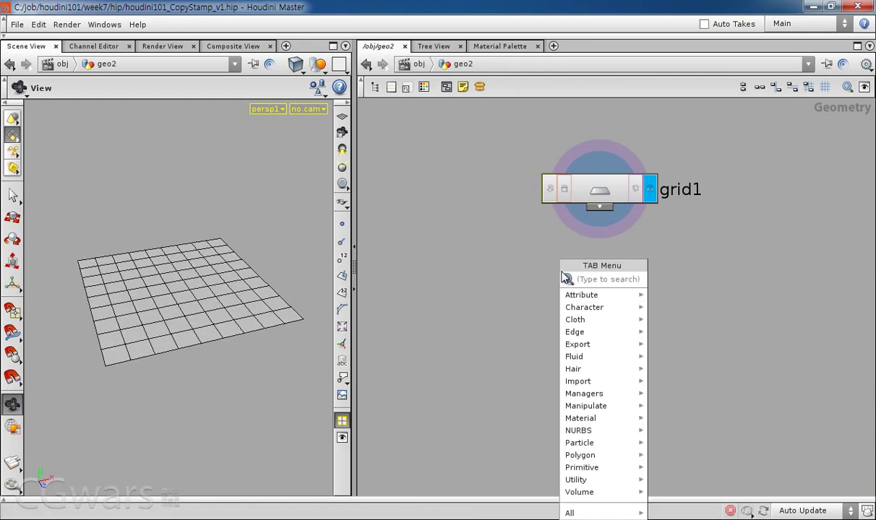
text(Curve)
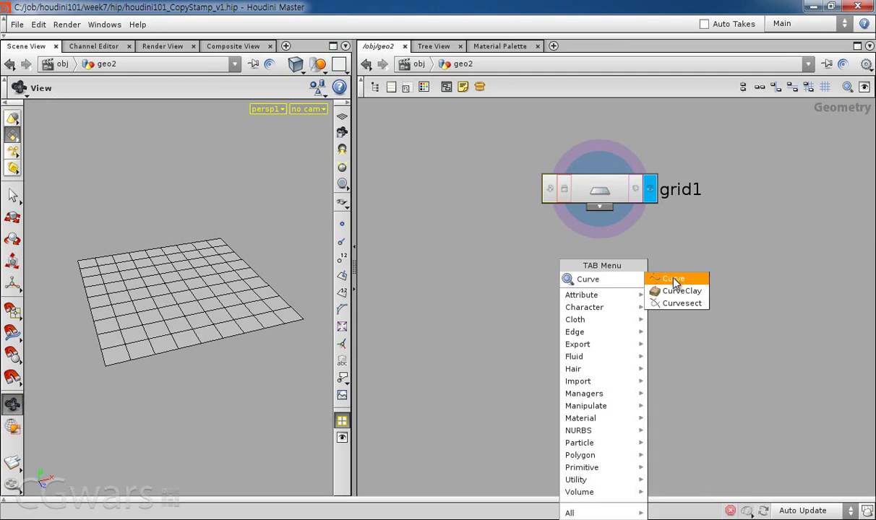
click(674, 280)
click(759, 180)
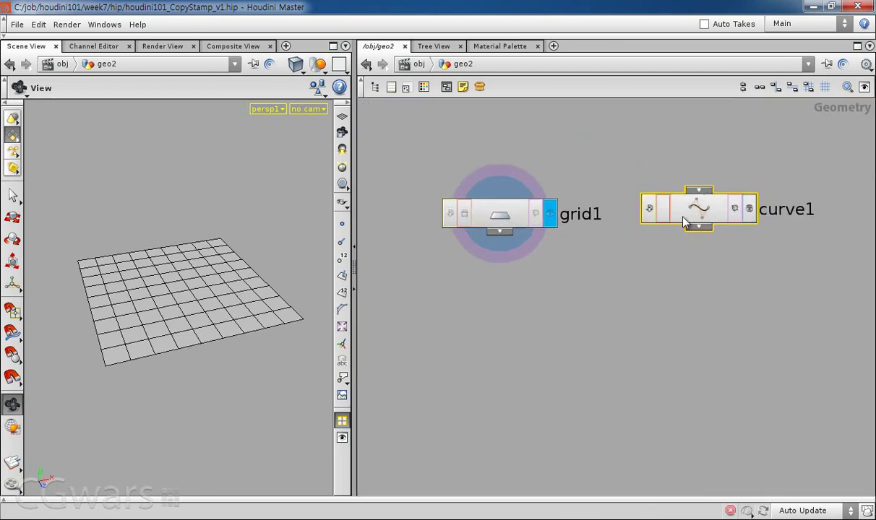
drag(694, 224, 708, 234)
- Rename the curve1 node as road_curve
double_click(803, 220)
click(821, 227)
key(Home)
text(road_)
key(End)
key(BackSpace)
key(Return)
- Try passage instead of road as the prefix of the curve node's name and restore road_curve
drag(738, 217, 727, 216)
click(787, 223)
drag(796, 223, 763, 223)
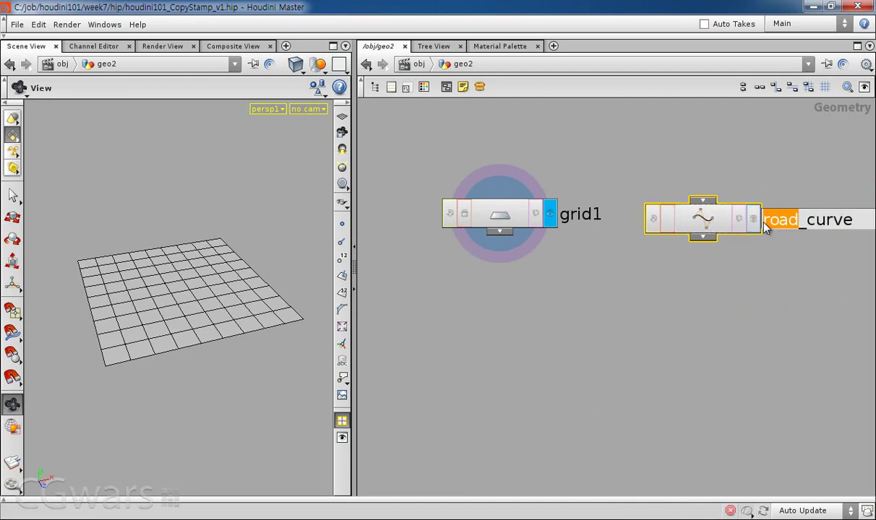
text(passage)
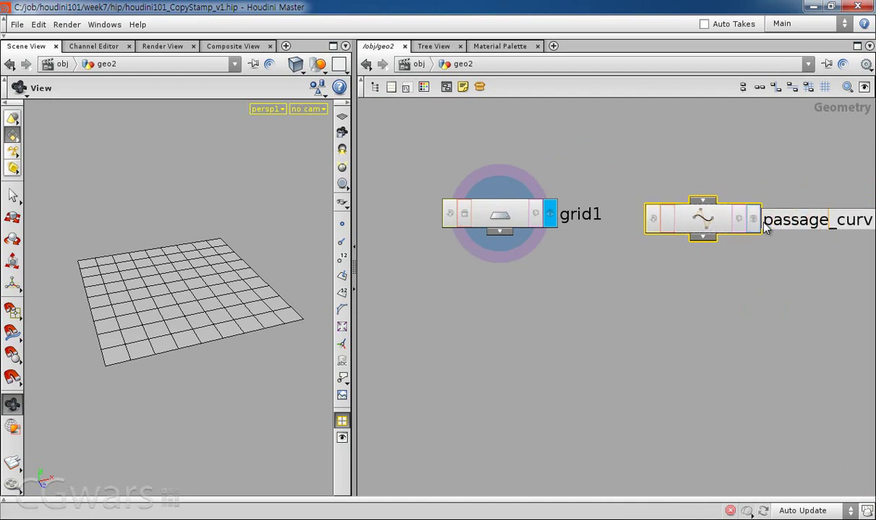
key(BackSpace)
key(BackSpace)
key(BackSpace)
key(BackSpace)
key(BackSpace)
key(BackSpace)
key(BackSpace)
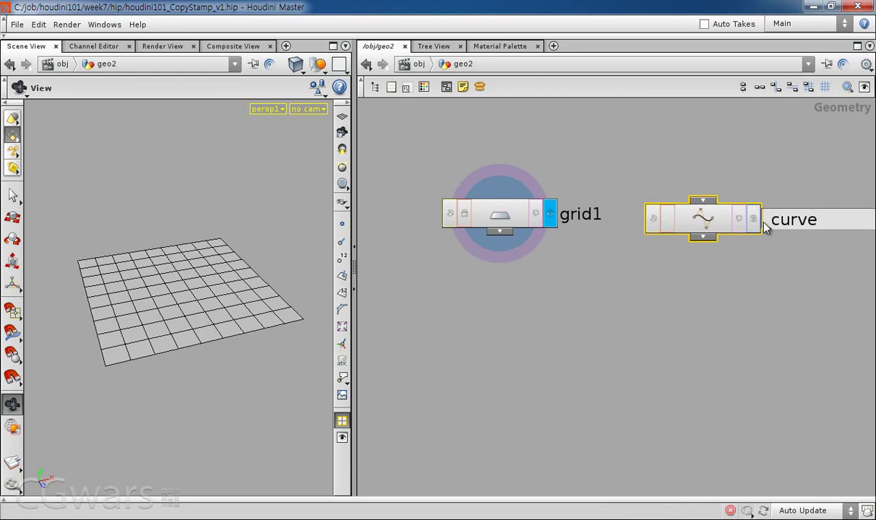
text(passage)
key(BackSpace)
key(BackSpace)
key(BackSpace)
key(BackSpace)
key(BackSpace)
key(BackSpace)
key(BackSpace)
text(road)
key(Return)
- Rename the grid1 node as base
double_click(578, 215)
text(base)
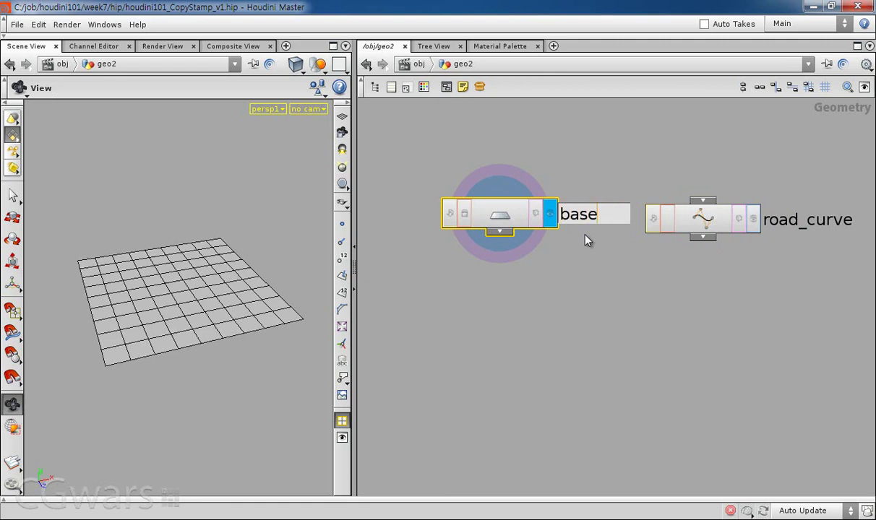
key(Return)
middle_drag(559, 292, 544, 290)
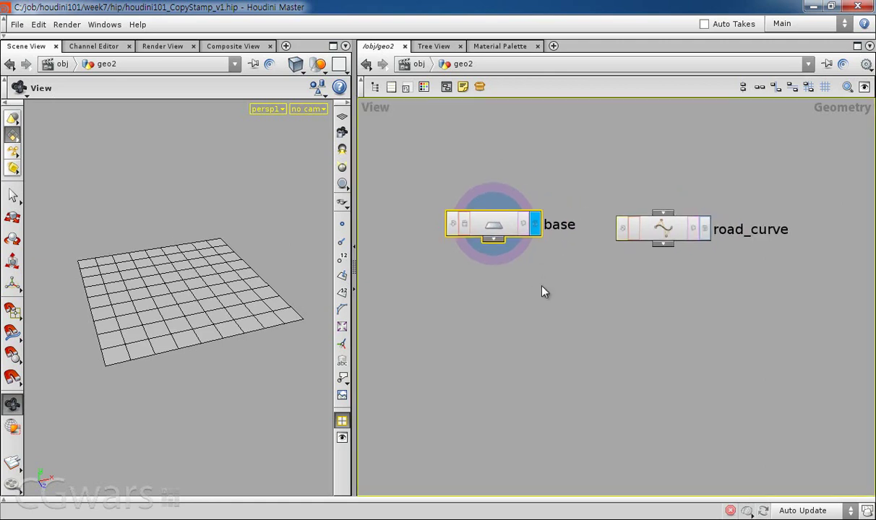
- Rename the grid node as ground and line up the road_curve node beside it
double_click(556, 230)
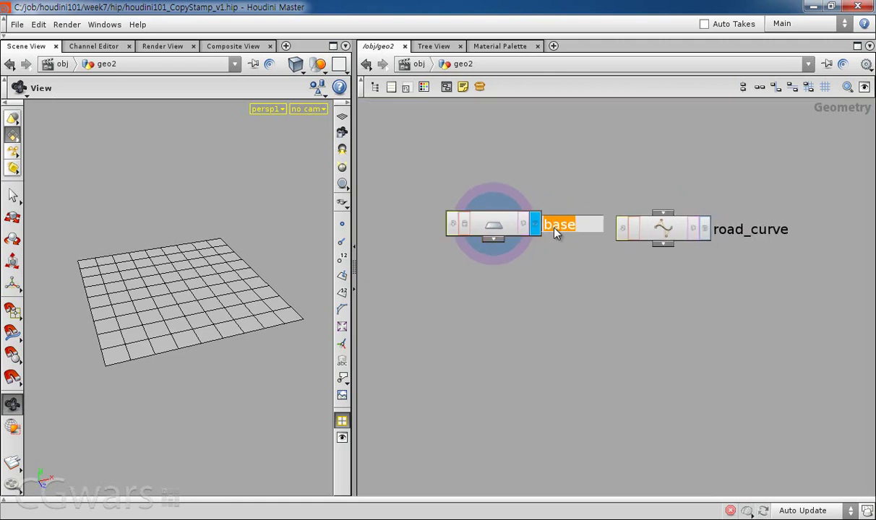
text(ground)
key(Return)
drag(657, 235, 682, 230)
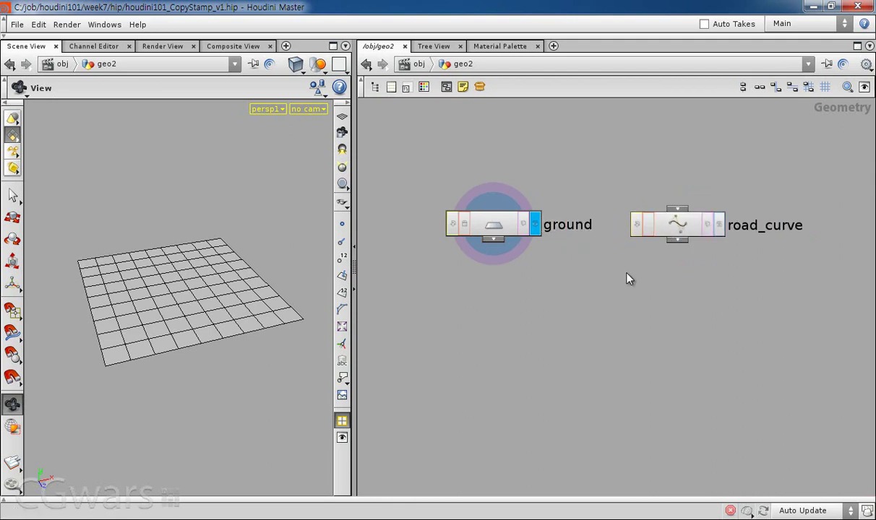
- Display the road_curve node with ground as a template and turn on the viewport's reference grid
click(719, 225)
click(524, 224)
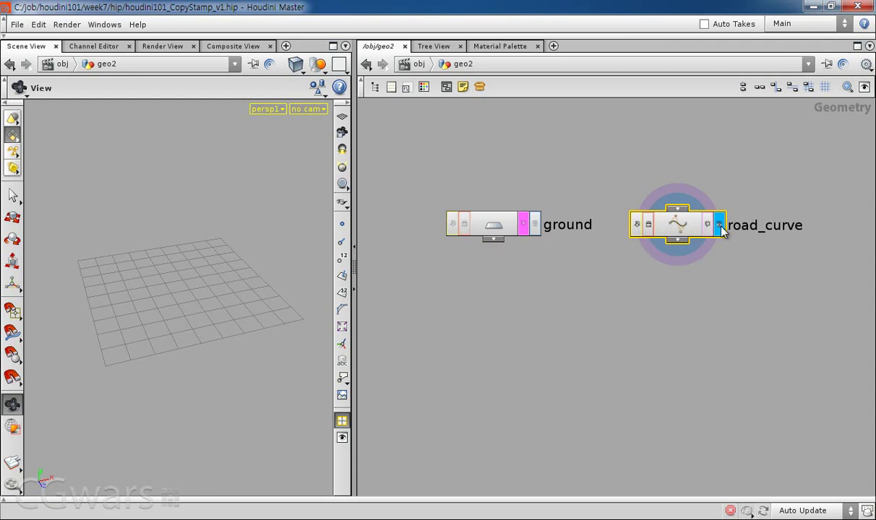
click(343, 117)
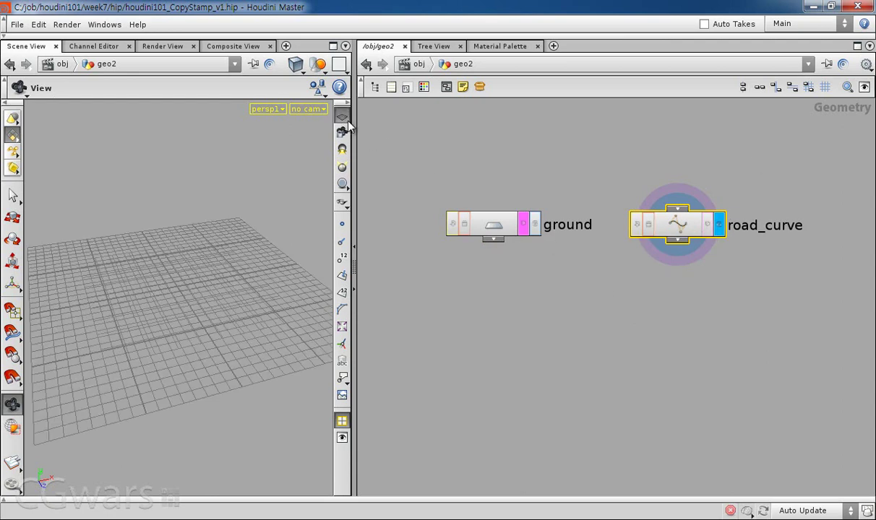
- Draw a winding five-point curve across the reference plane in road_curve and set its primitive type to NURBS
key(Return)
click(171, 213)
click(132, 255)
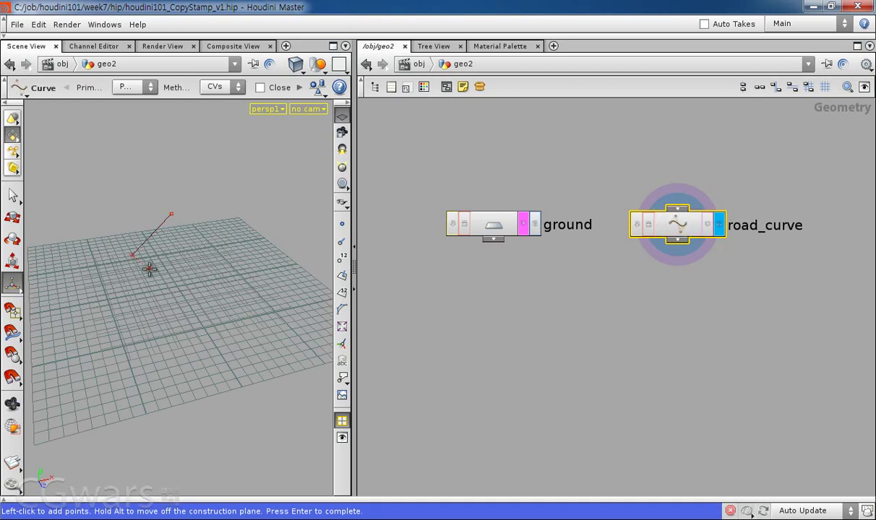
click(190, 269)
click(204, 296)
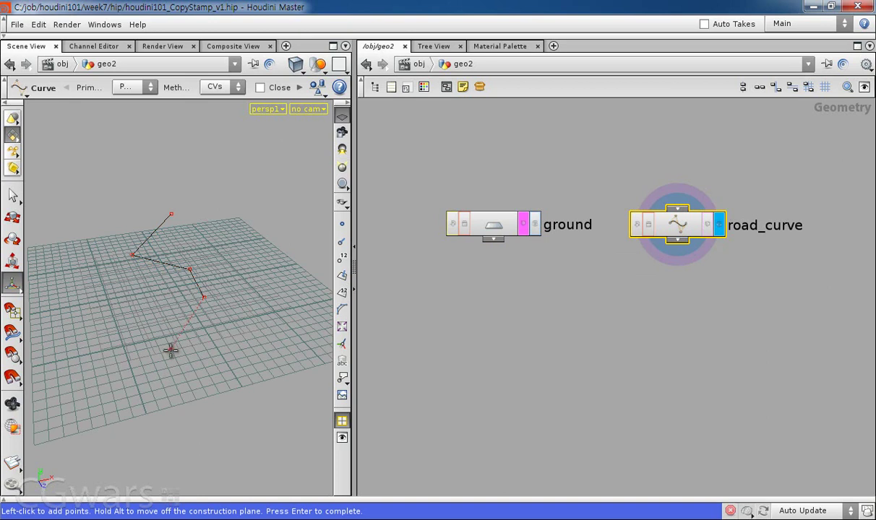
click(156, 372)
click(129, 86)
click(137, 113)
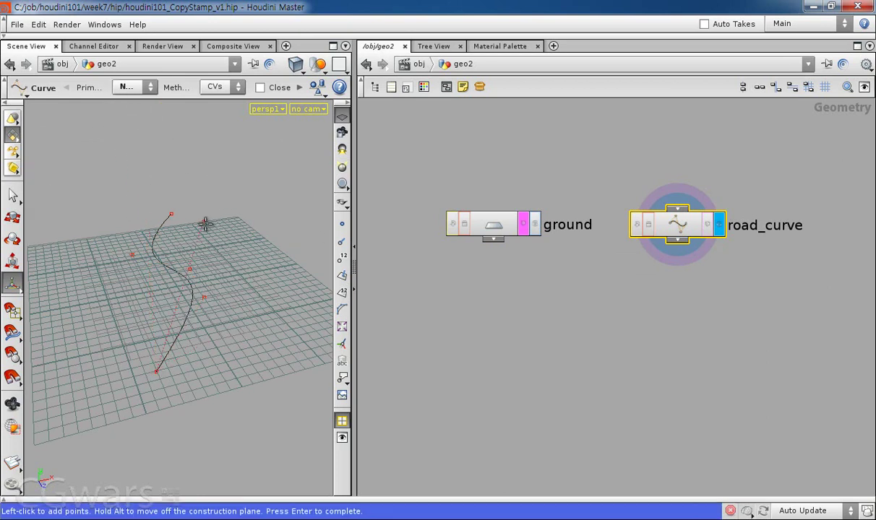
key(Return)
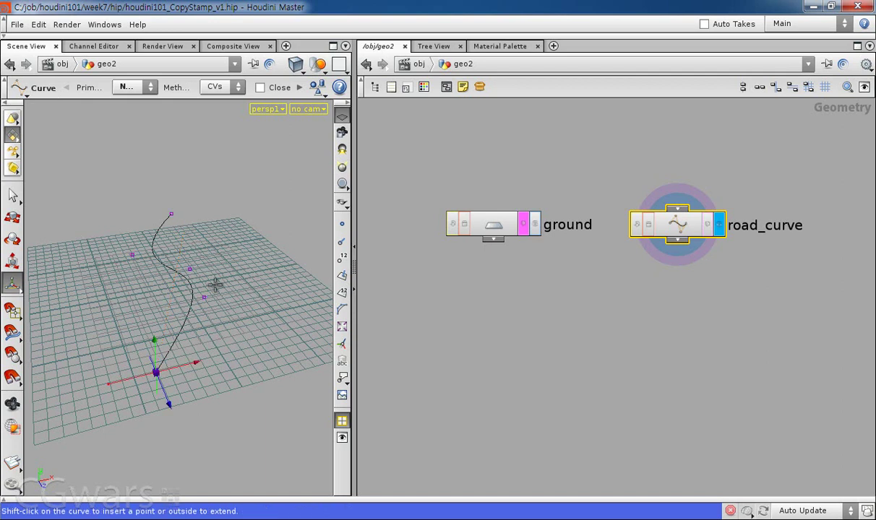
- Display the ground node with road_curve as a template and turn the reference grid on
click(536, 225)
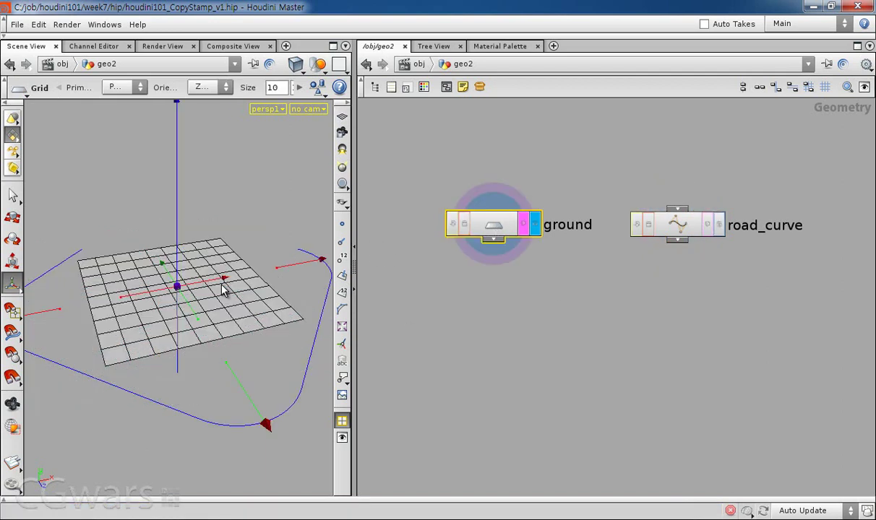
key(Escape)
click(707, 224)
mouse_move(289, 318)
mouse_down()
mouse_move(283, 335)
mouse_move(279, 287)
mouse_move(283, 315)
mouse_up()
drag(224, 242, 206, 290)
click(343, 115)
click(438, 282)
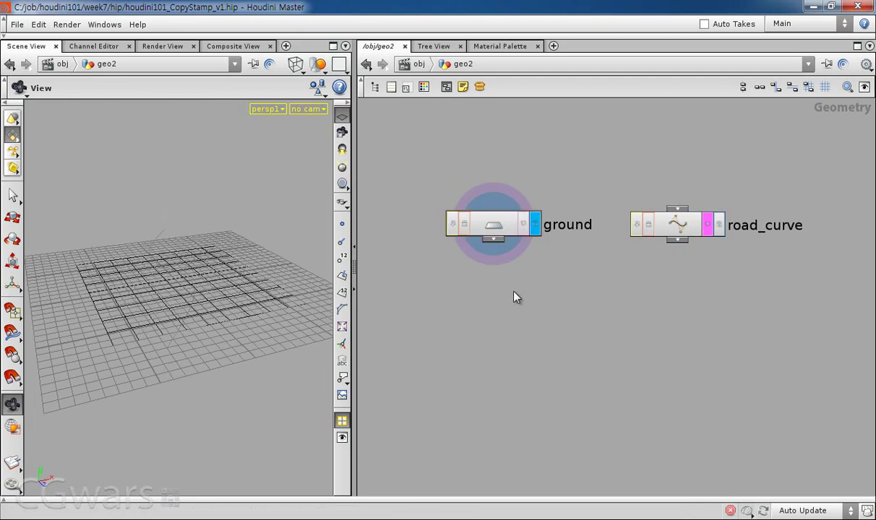
key(Tab)
text(gr)
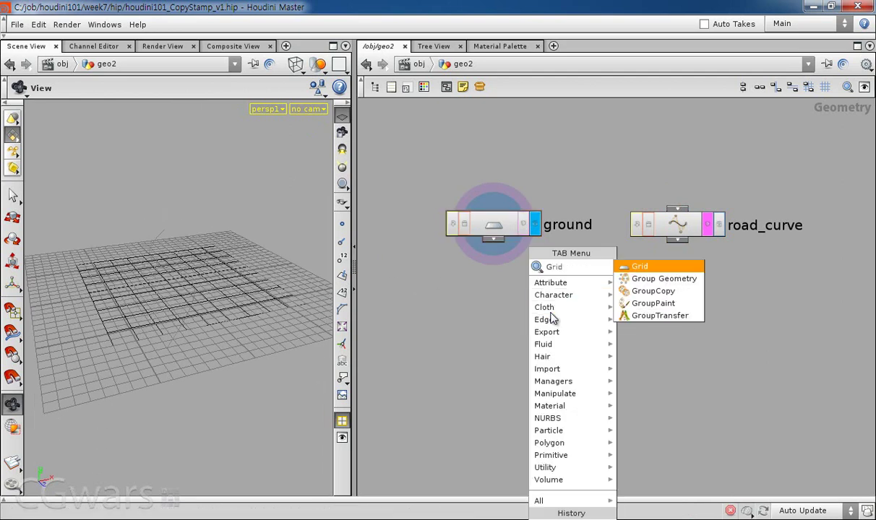
key(Escape)
- Add a second Curve node below ground and road_curve and display it
key(Tab)
text(cur)
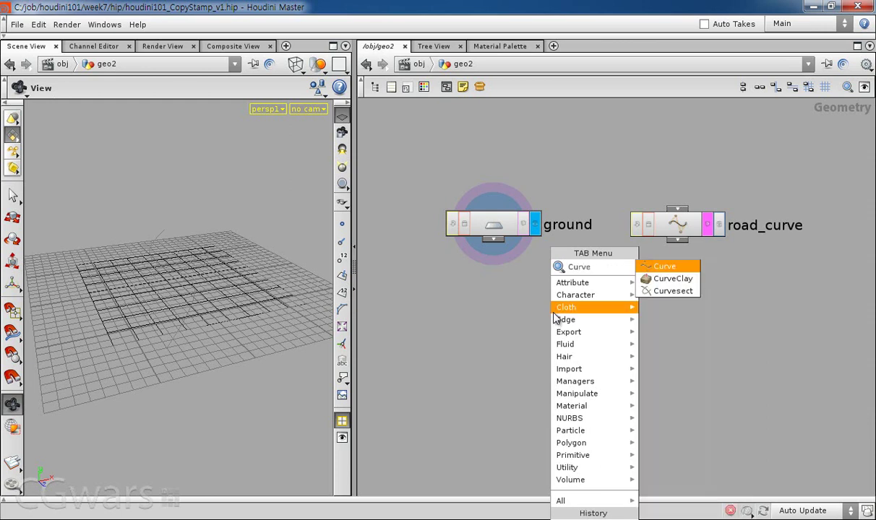
key(Return)
click(593, 307)
click(633, 305)
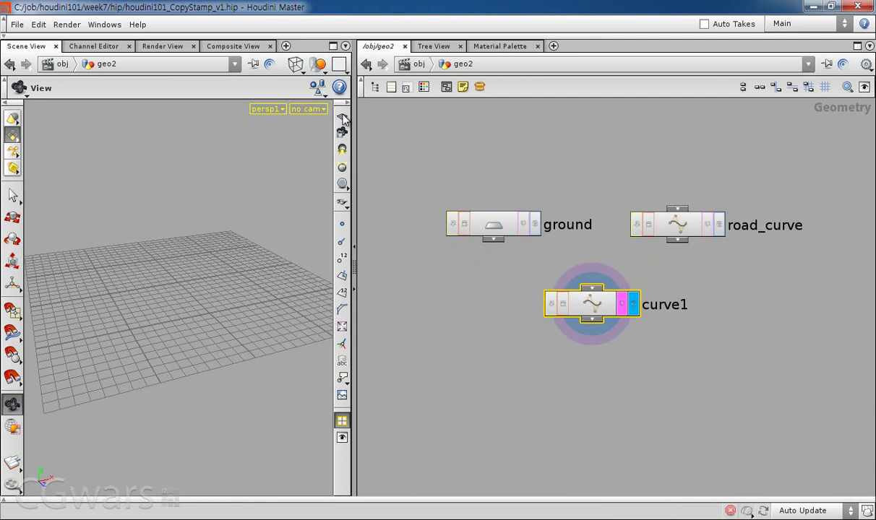
- Template the ground node and draw a four-point zigzag curve in curve1 with the reference grid off
click(523, 225)
key(Return)
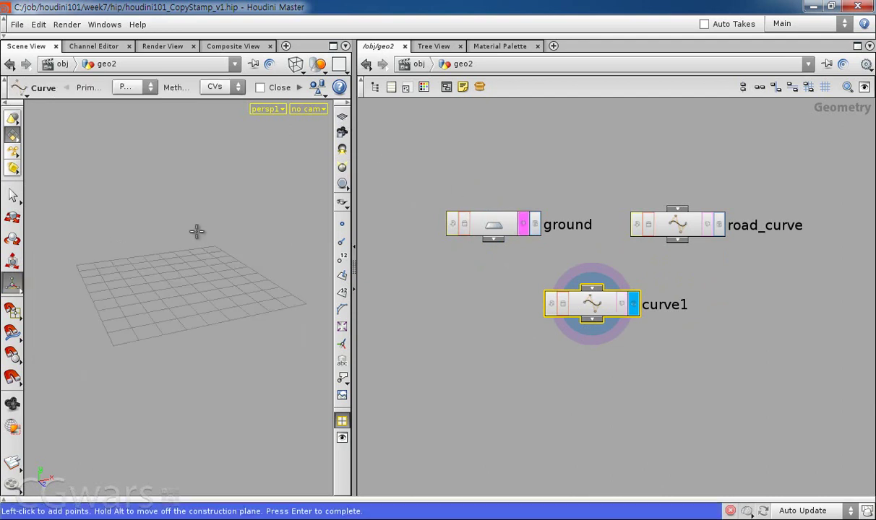
click(176, 225)
click(117, 285)
click(201, 305)
click(216, 376)
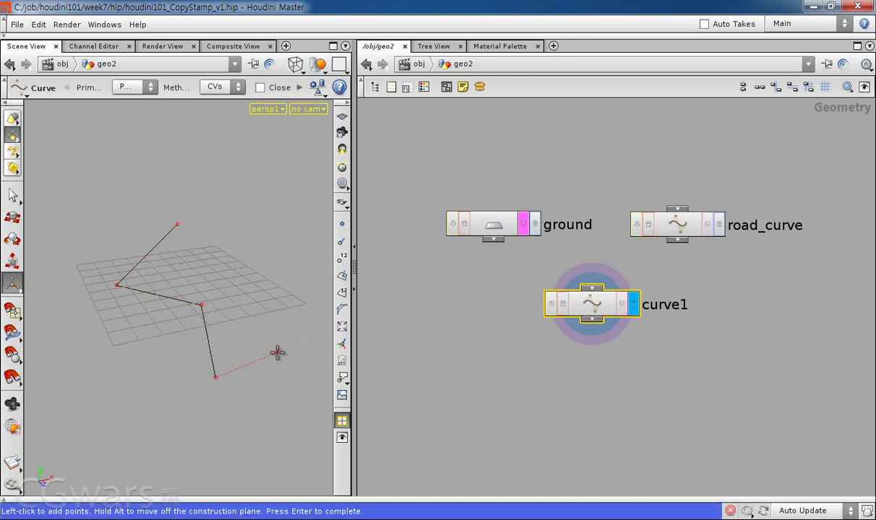
key(Return)
key(Escape)
drag(283, 344, 318, 322)
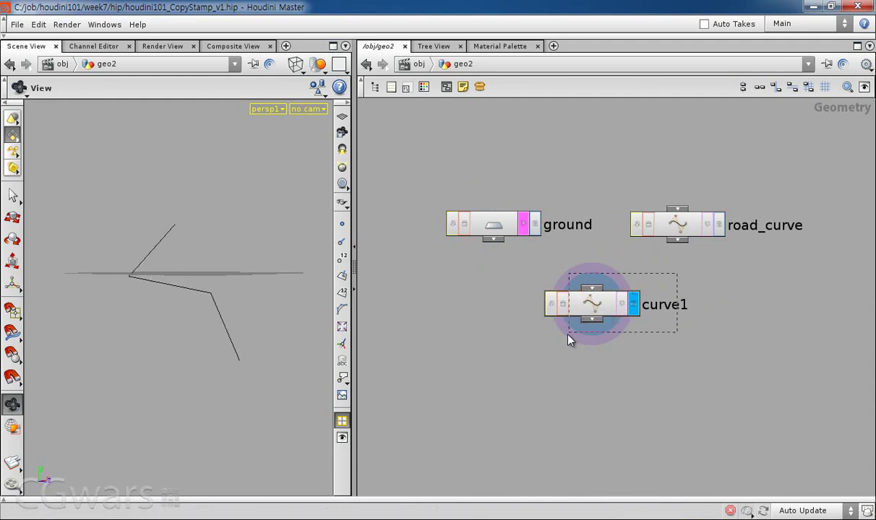
- Delete the curve1 node and display the ground node
key(Delete)
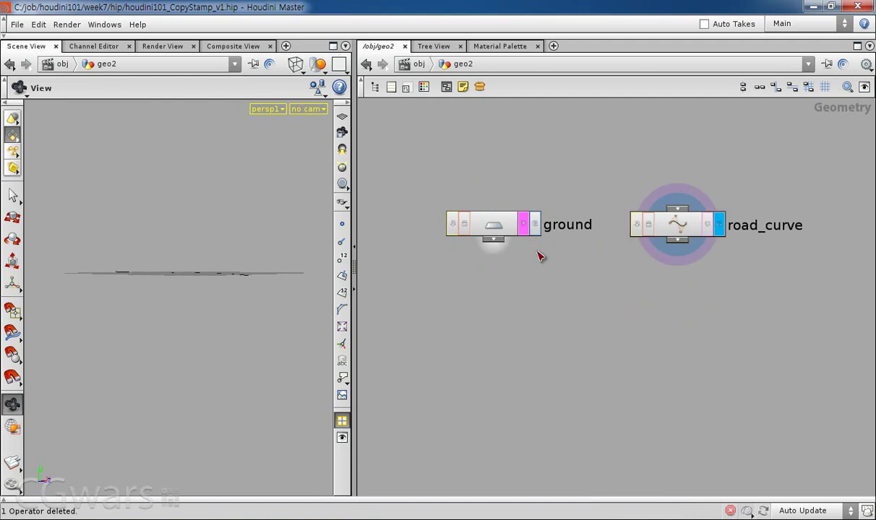
drag(242, 297, 220, 335)
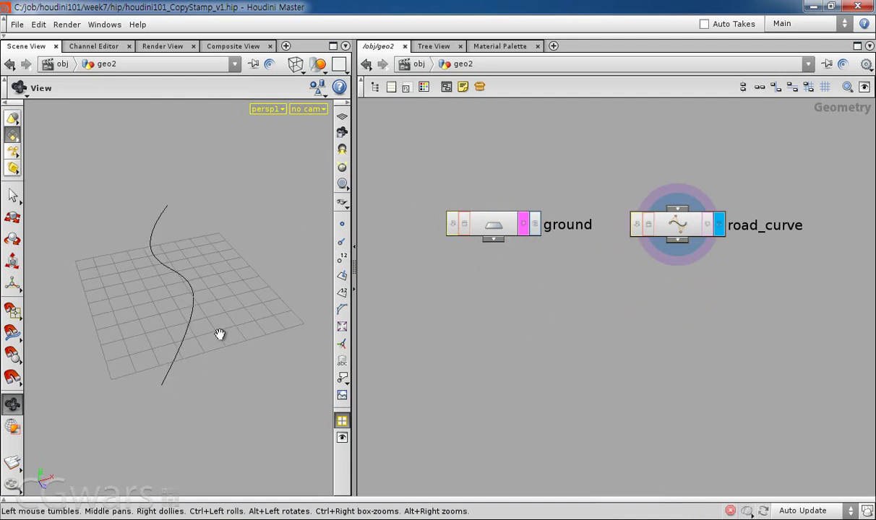
click(534, 225)
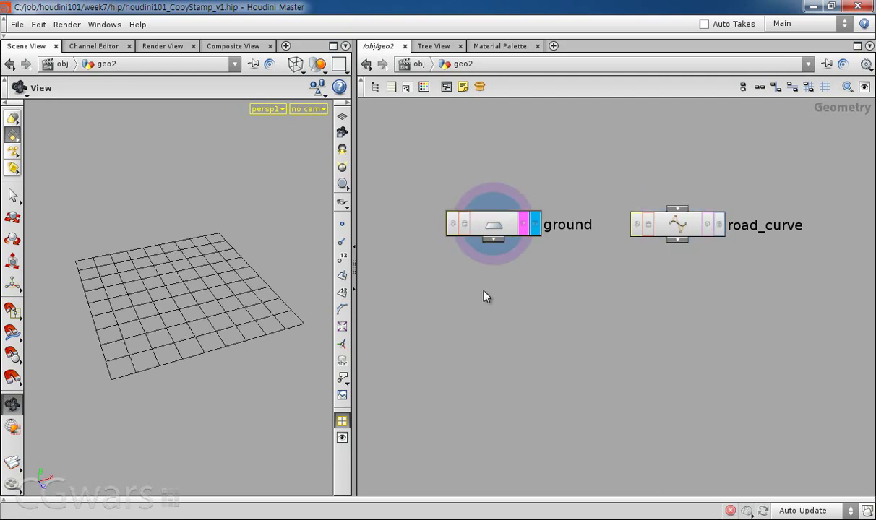
- Add an AttribTransfer node below the ground and road_curve nodes
key(Tab)
text(at)
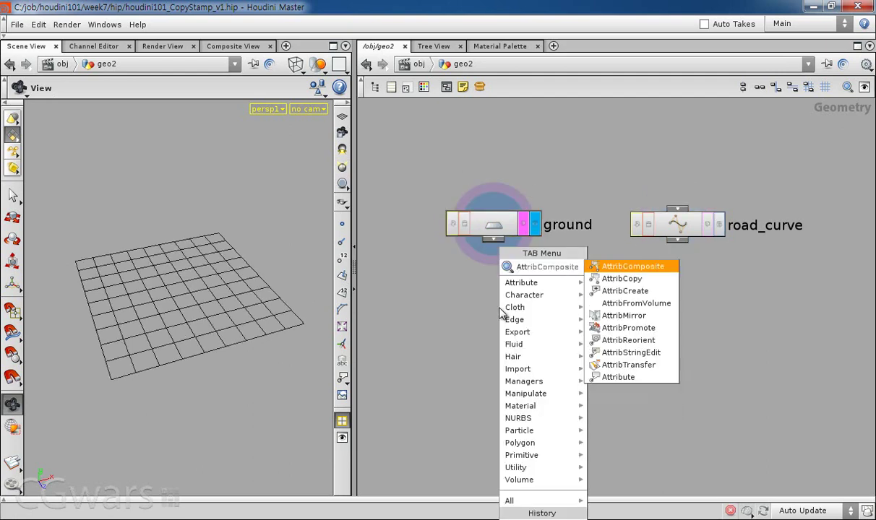
click(653, 365)
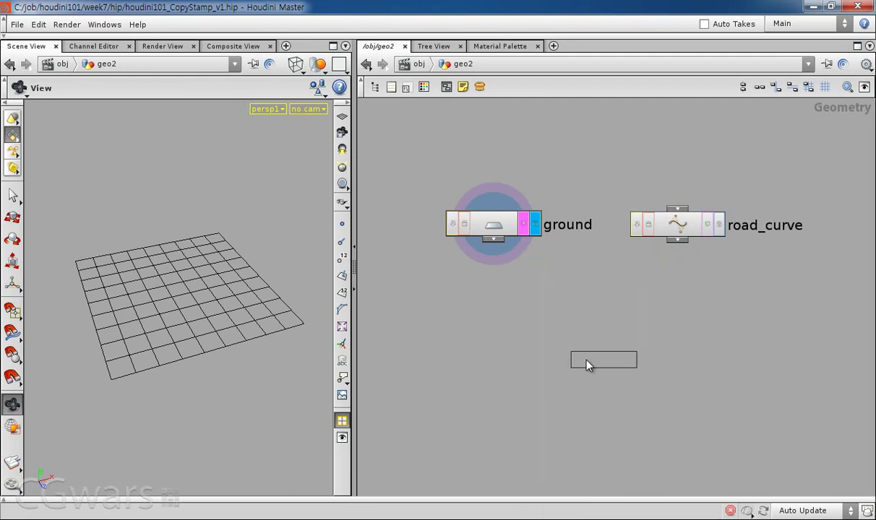
click(533, 333)
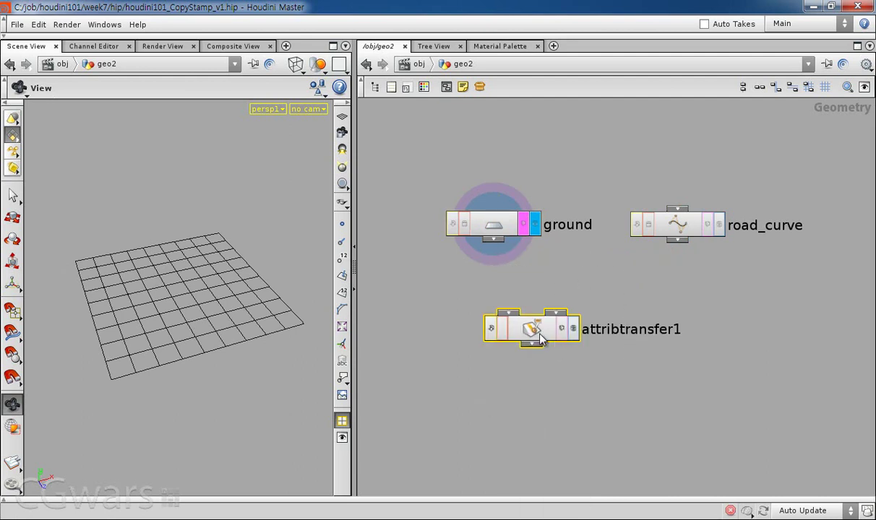
drag(551, 343, 557, 358)
drag(498, 390, 497, 391)
click(498, 391)
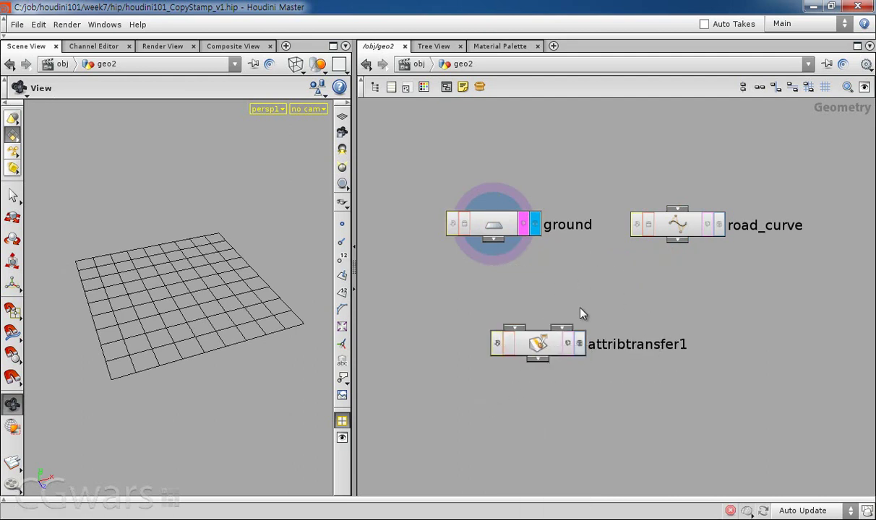
- Rename the AttribTransfer node as color_transfer
drag(495, 273, 429, 221)
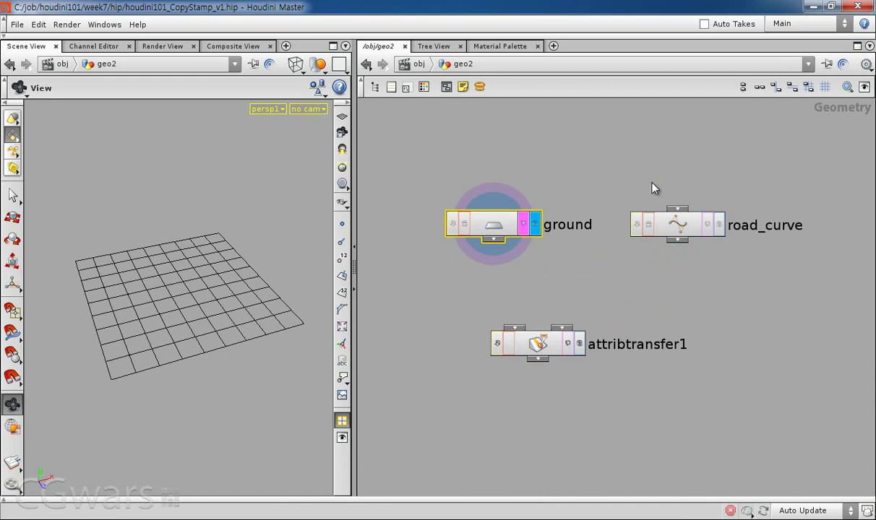
drag(596, 287, 737, 197)
click(692, 275)
double_click(621, 346)
text(color_transfer)
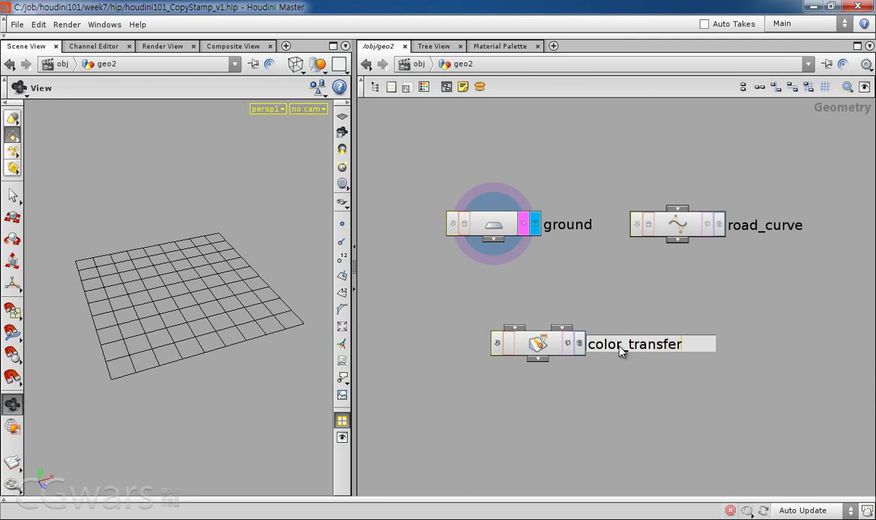
key(Return)
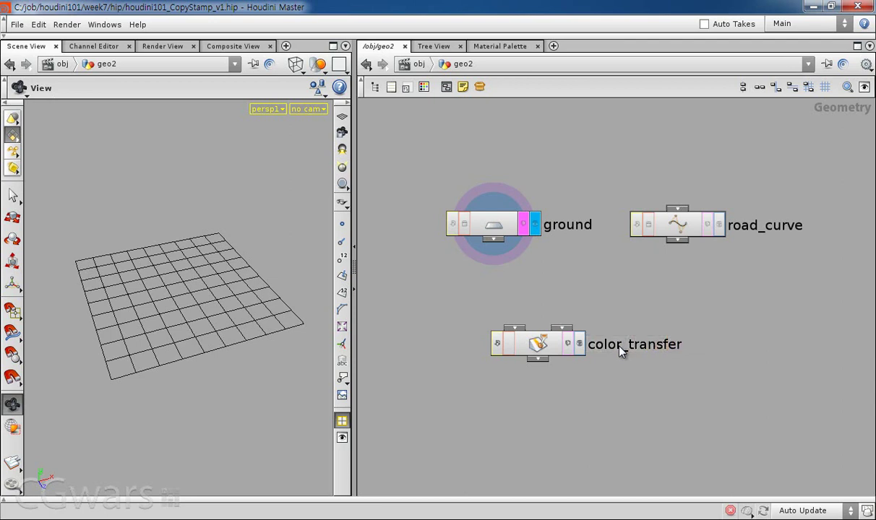
- Connect ground to the first input and road_curve to the second input of color_transfer, and display color_transfer
key(Tab)
key(Escape)
drag(666, 263, 561, 328)
drag(493, 240, 504, 389)
click(567, 350)
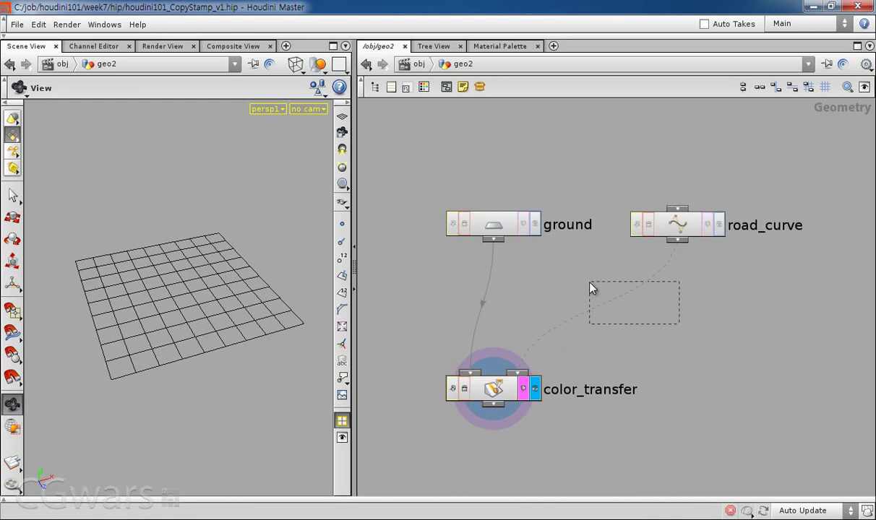
- Insert a Color node on each wire into color_transfer, one below ground and one directly below road_curve
key(Tab)
text(color)
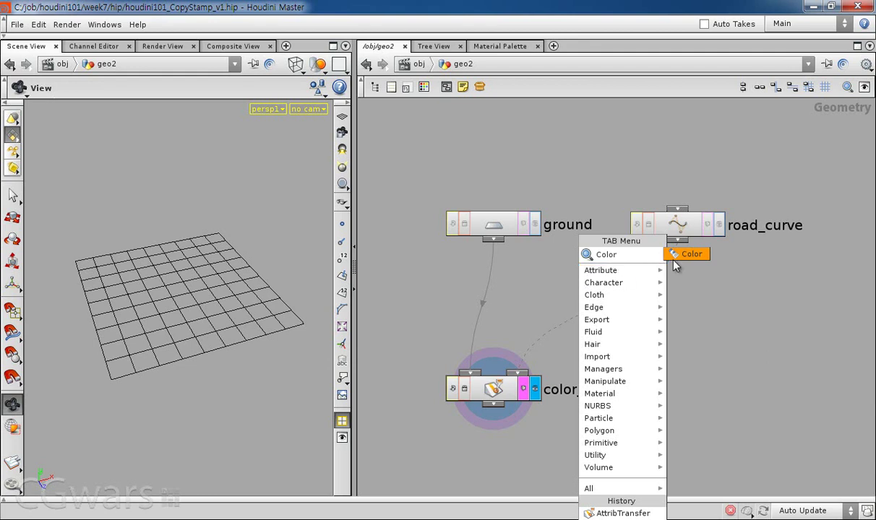
click(686, 254)
click(516, 280)
key(Tab)
text(color)
click(738, 245)
click(623, 309)
double_click(630, 309)
key(u)
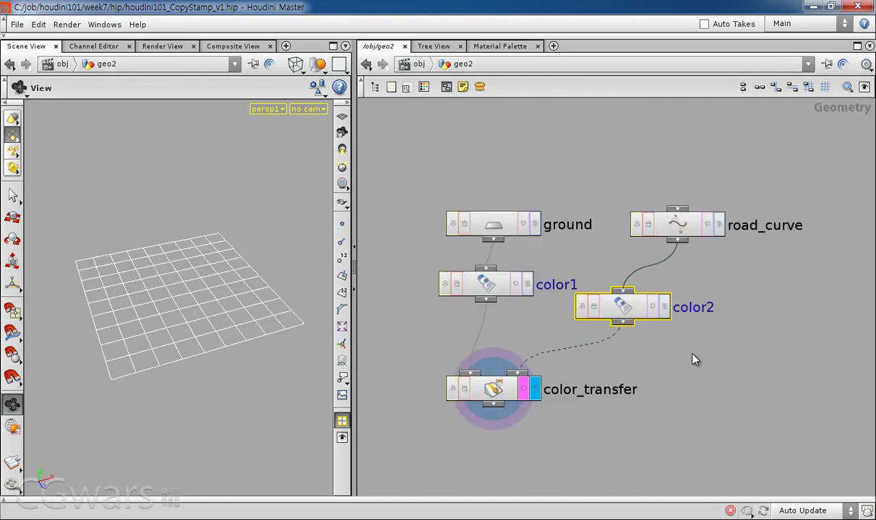
drag(692, 321, 748, 323)
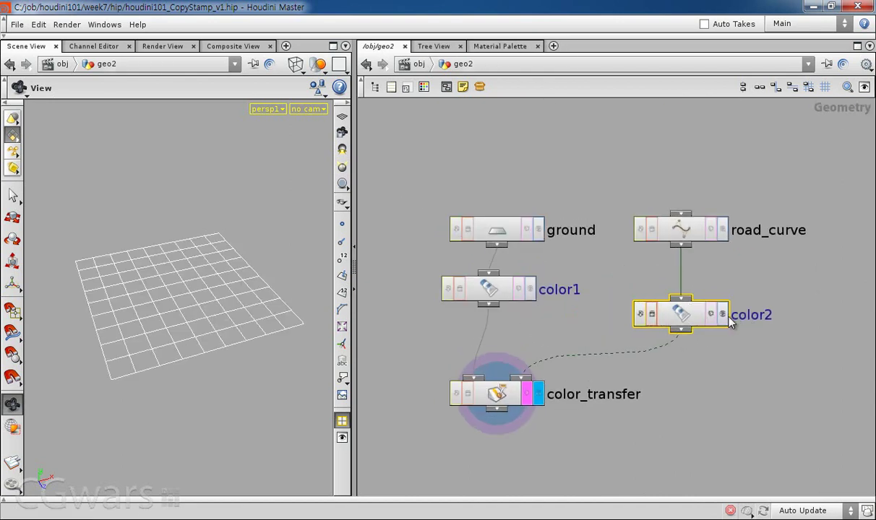
- Rename the Color node below road_curve as white_color
double_click(748, 323)
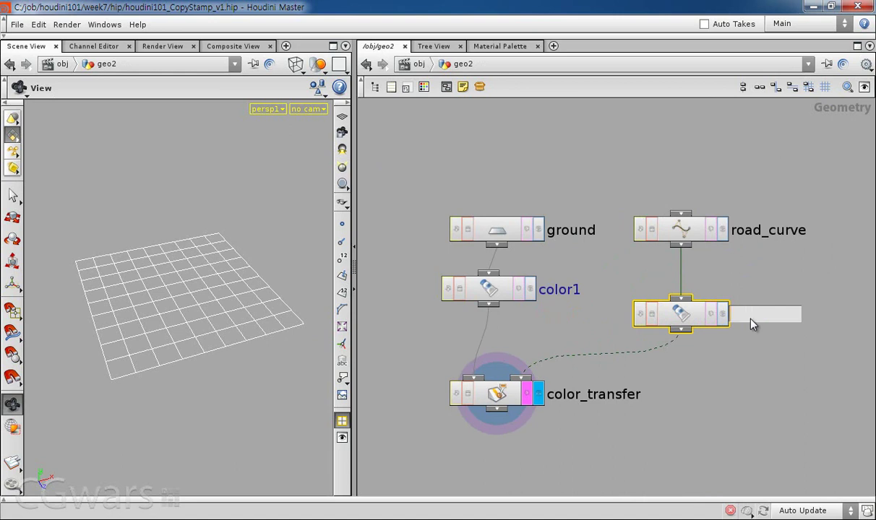
text(hite_color)
key(Return)
- Rename the Color node below ground as bg_color and the one below road_curve as fg_color
double_click(567, 293)
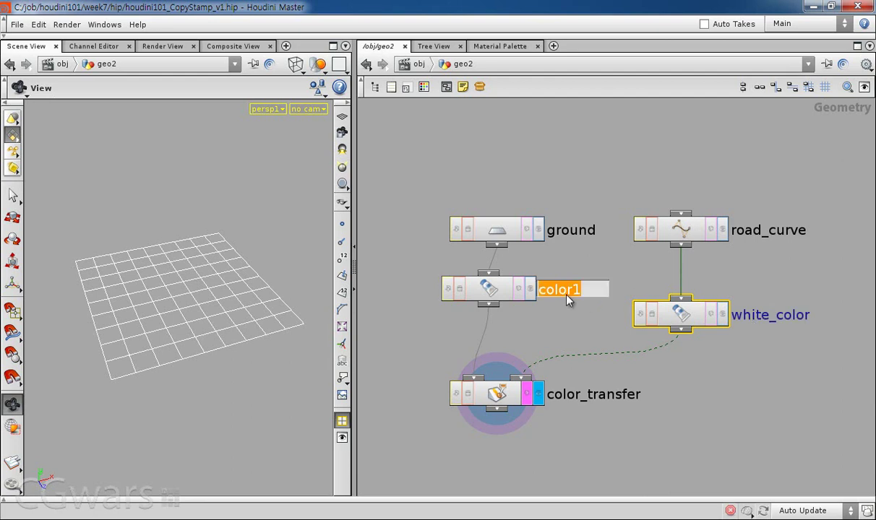
text(bg_color)
key(Return)
click(767, 314)
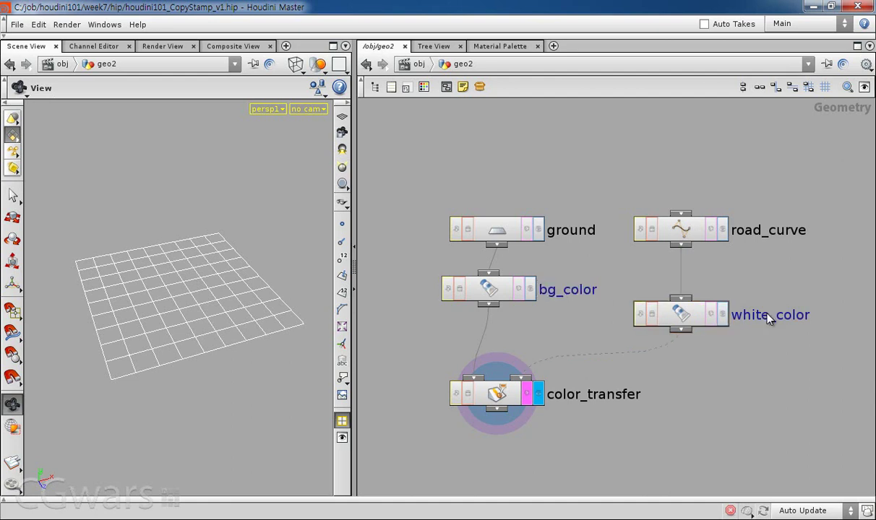
drag(768, 315, 720, 316)
text(fg)
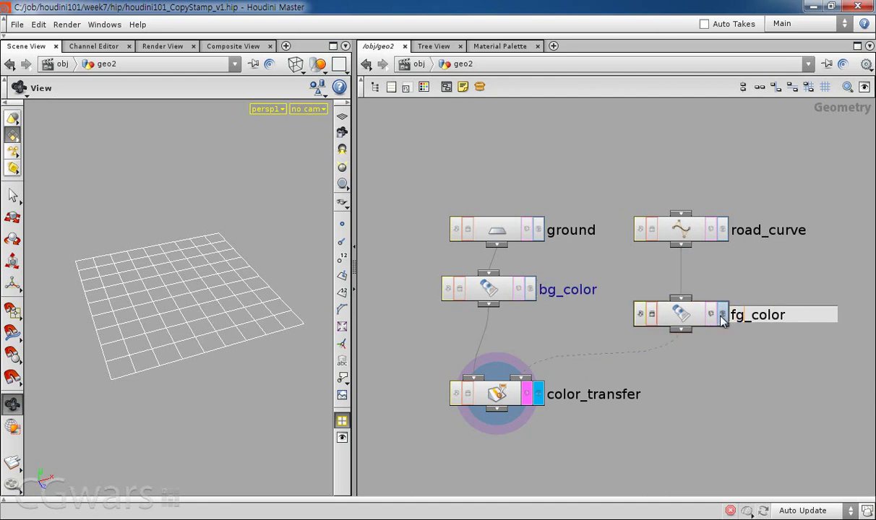
key(Return)
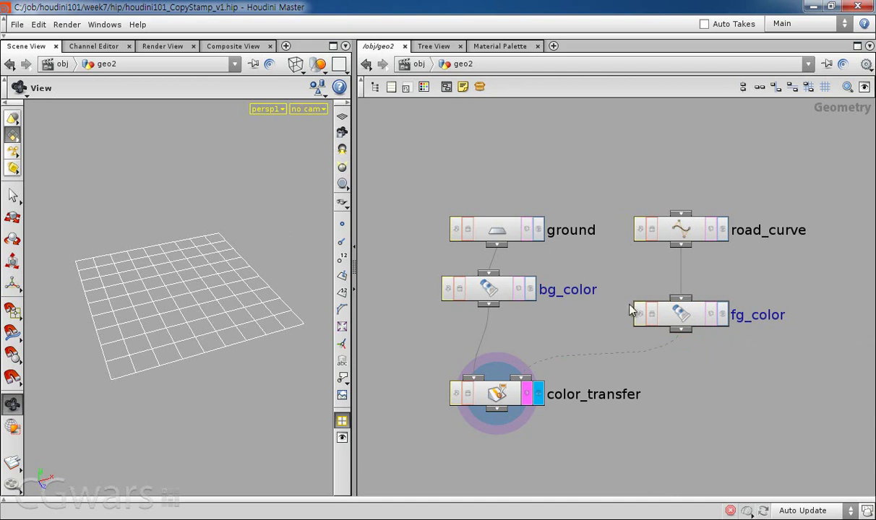
- Display bg_color, align it under ground and set its constant point color to black (0, 0, 0)
click(721, 314)
click(530, 289)
drag(498, 296, 506, 297)
key(p)
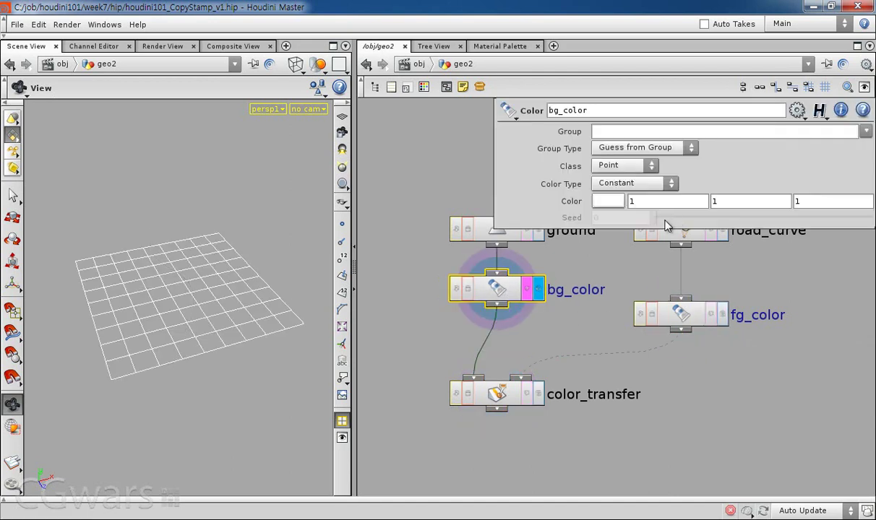
text(0)
key(Tab)
text(0)
key(Tab)
text(0)
key(Return)
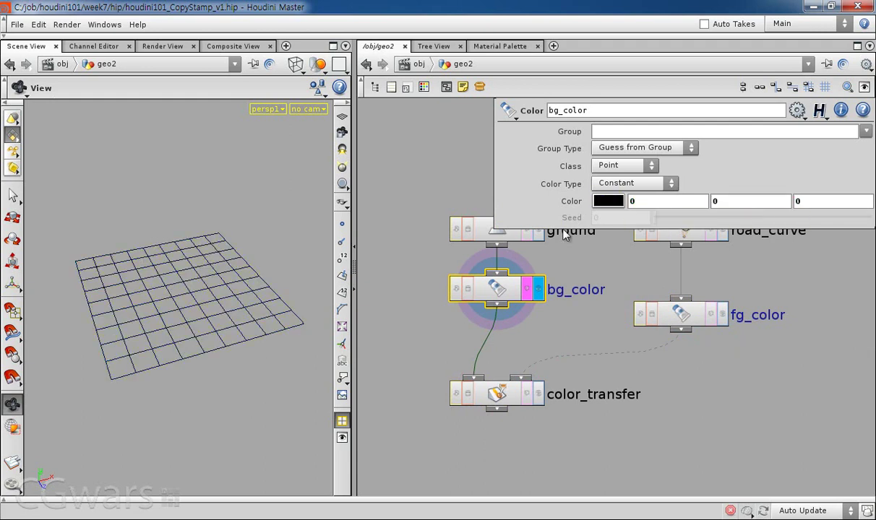
- Display the color_transfer node and check the parameters of the fg_color node
click(566, 331)
click(537, 398)
drag(595, 437, 457, 368)
middle_drag(657, 377, 606, 401)
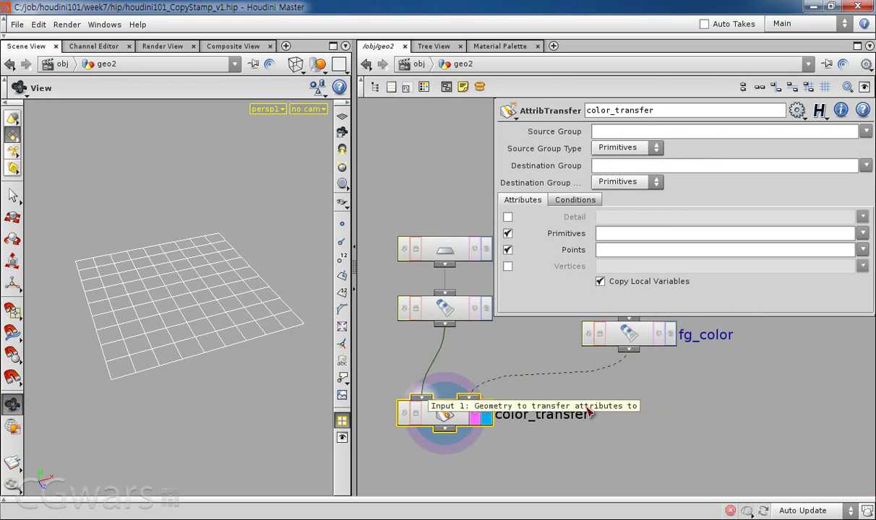
click(606, 329)
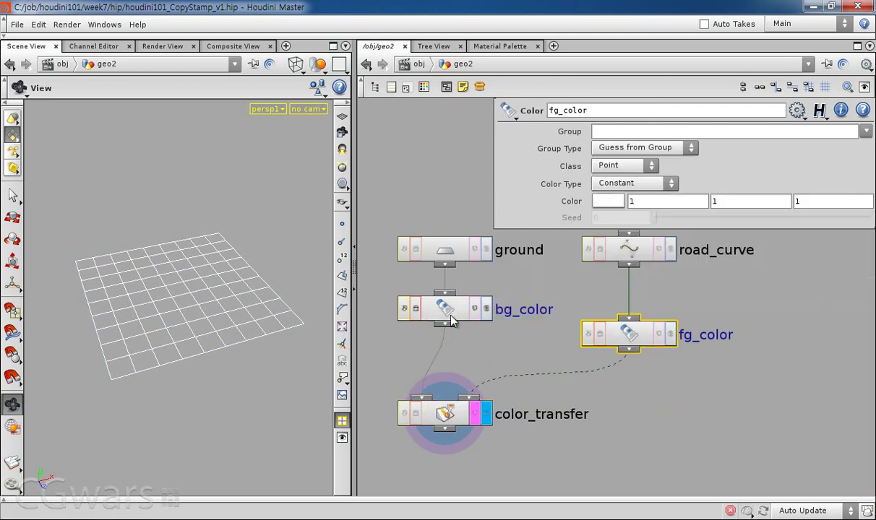
- In color_transfer, set the source and destination group types to Points and the transferred point attribute to Cd
click(519, 417)
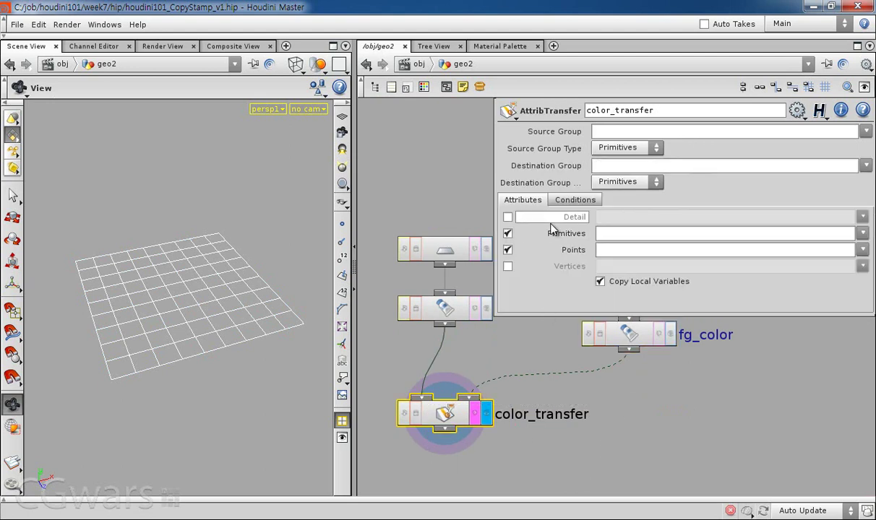
click(614, 148)
click(613, 174)
click(620, 185)
click(603, 204)
click(862, 250)
click(845, 266)
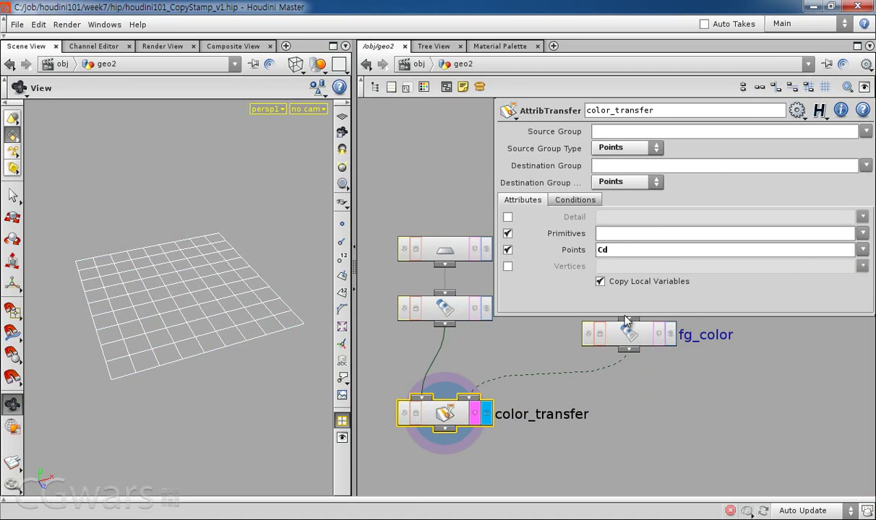
middle_drag(603, 328, 339, 349)
click(382, 347)
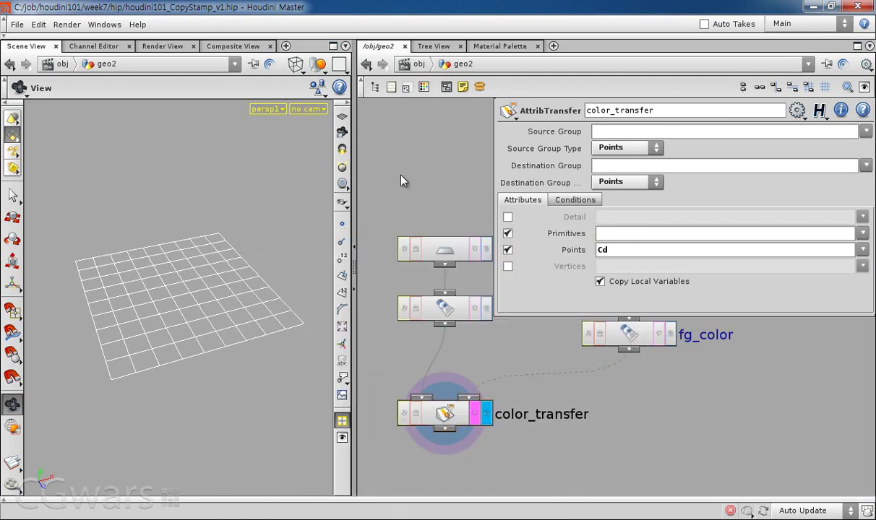
- Turn the Composite View pane into a Details View, go back to geo2 and examine color_transfer's point Cd values
right_click(217, 46)
click(271, 300)
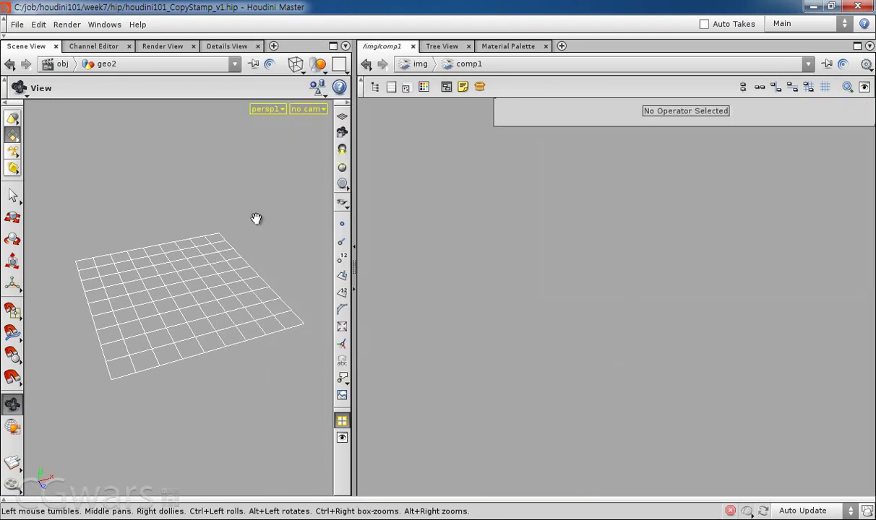
click(209, 46)
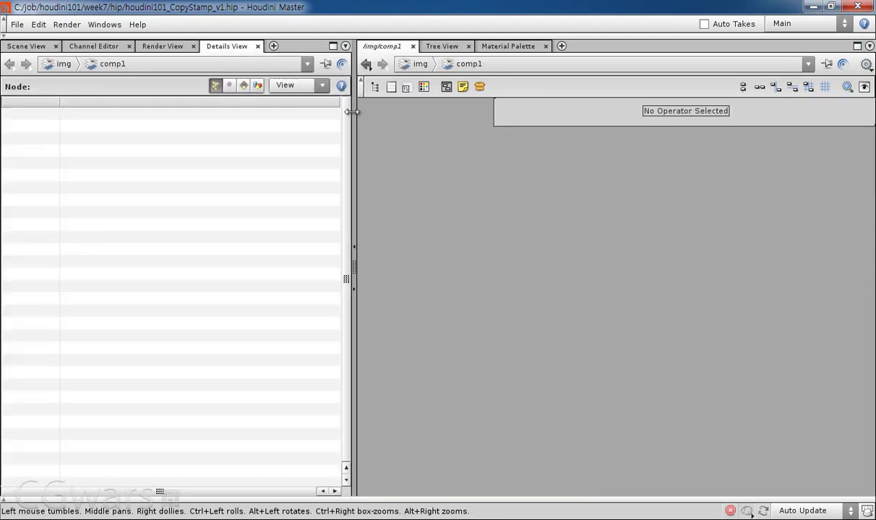
click(366, 64)
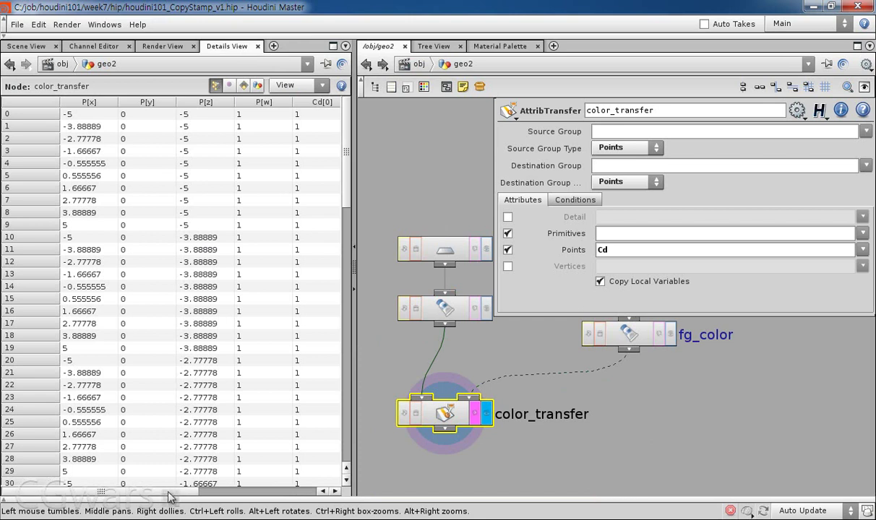
drag(167, 492, 284, 493)
scroll(197, 306, down, 5)
scroll(198, 306, up, 5)
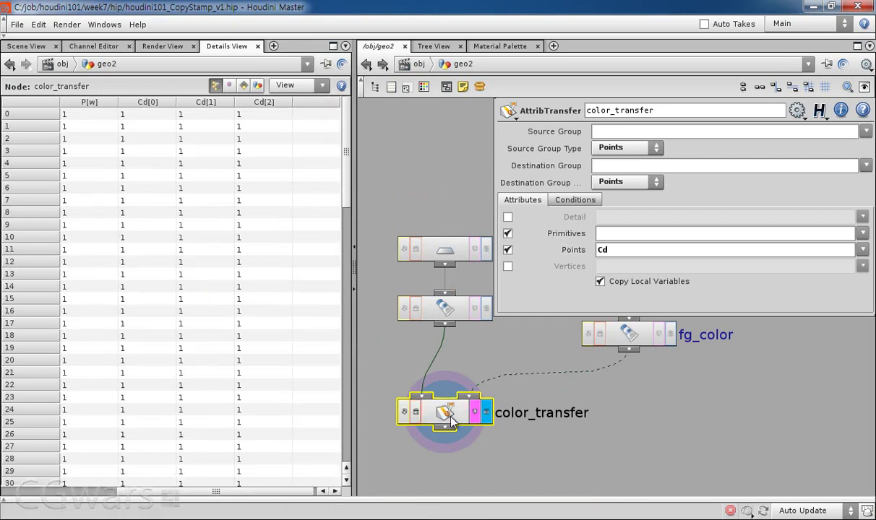
- Hide the P attribute in the Details View and return to the Scene View with color_transfer selected
click(26, 45)
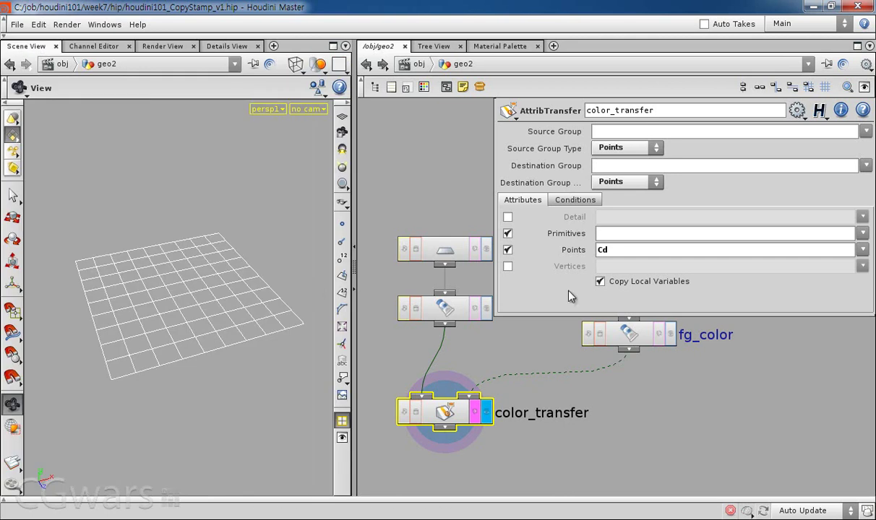
click(227, 45)
click(283, 86)
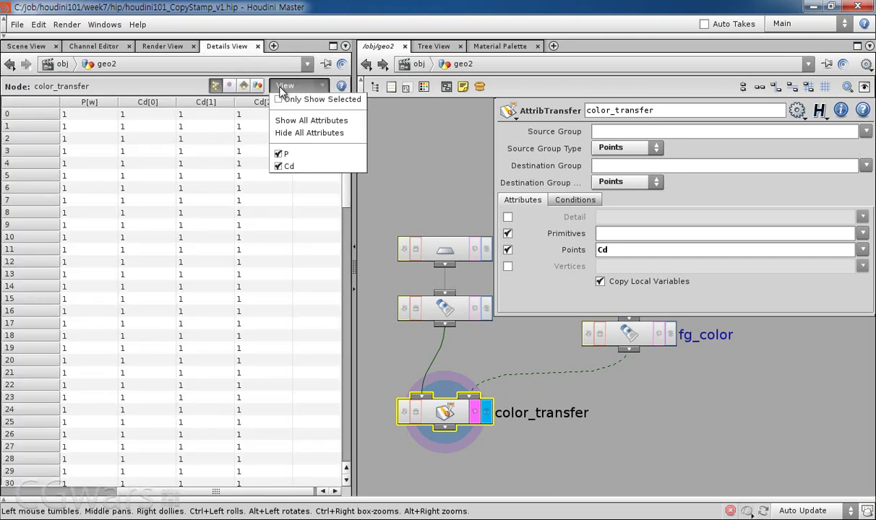
click(279, 155)
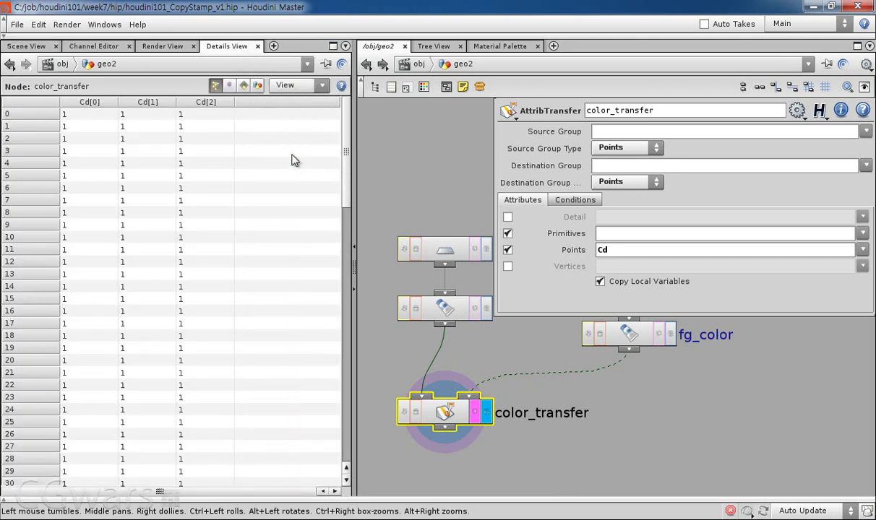
click(26, 45)
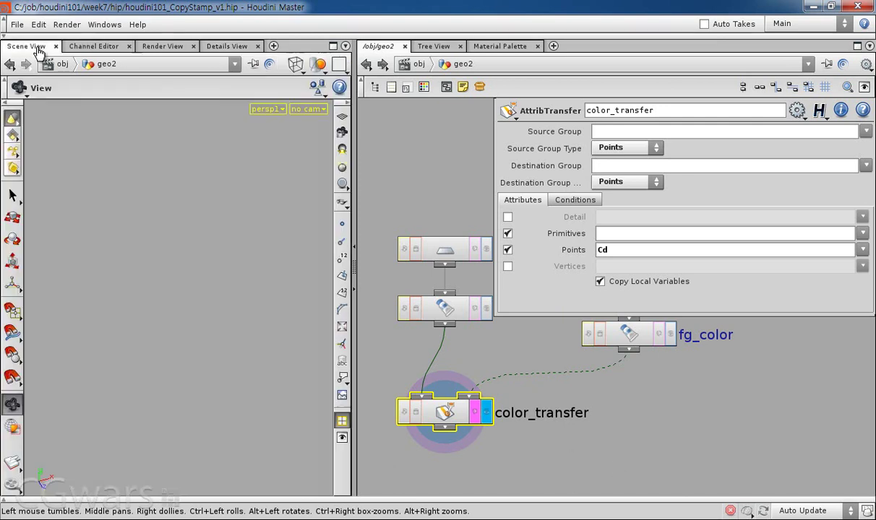
drag(545, 454, 413, 382)
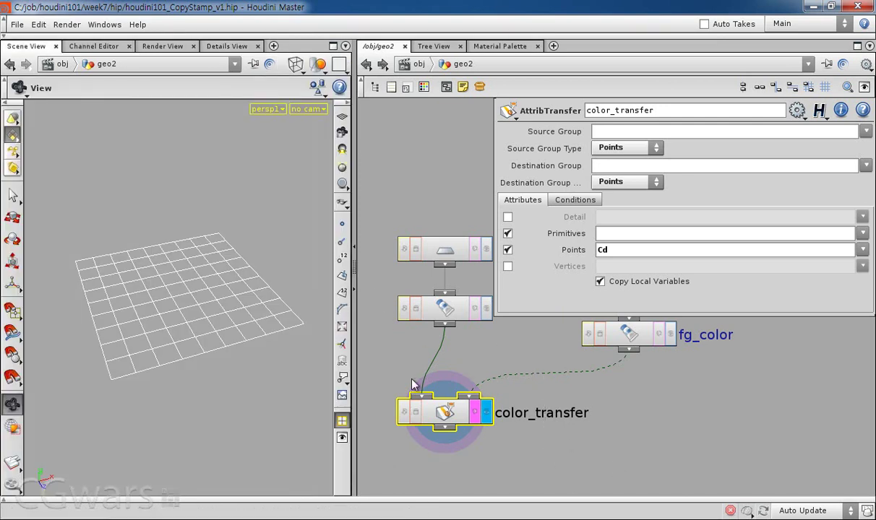
- Lower color_transfer's distance threshold to about 2.48 and set the ground grid's rows and columns to 20
click(578, 203)
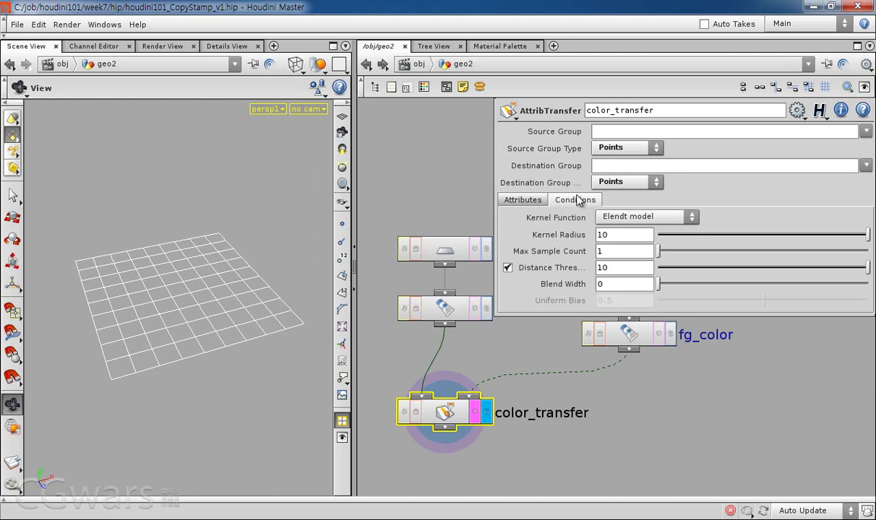
drag(660, 278, 711, 272)
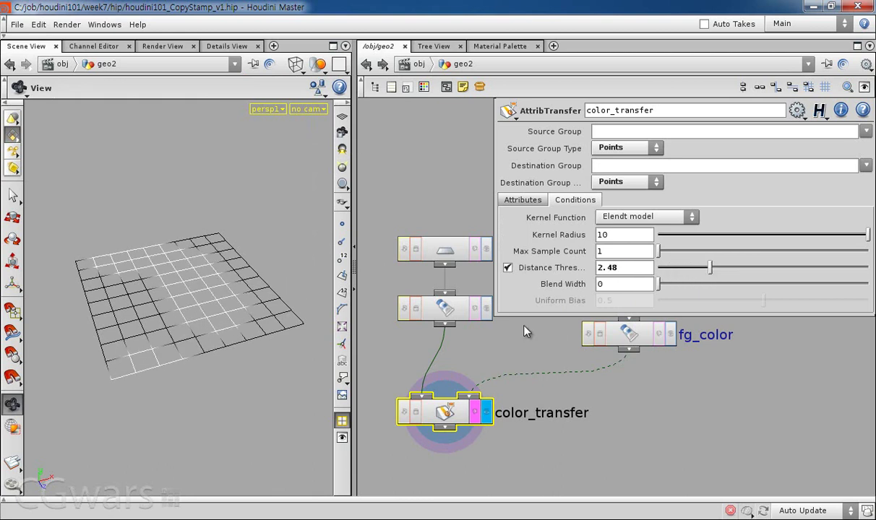
click(426, 251)
click(601, 217)
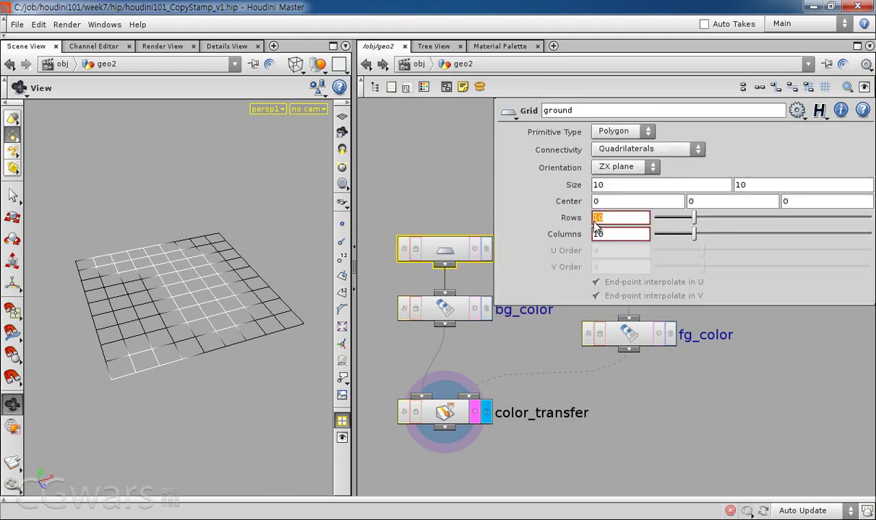
text(20)
key(Tab)
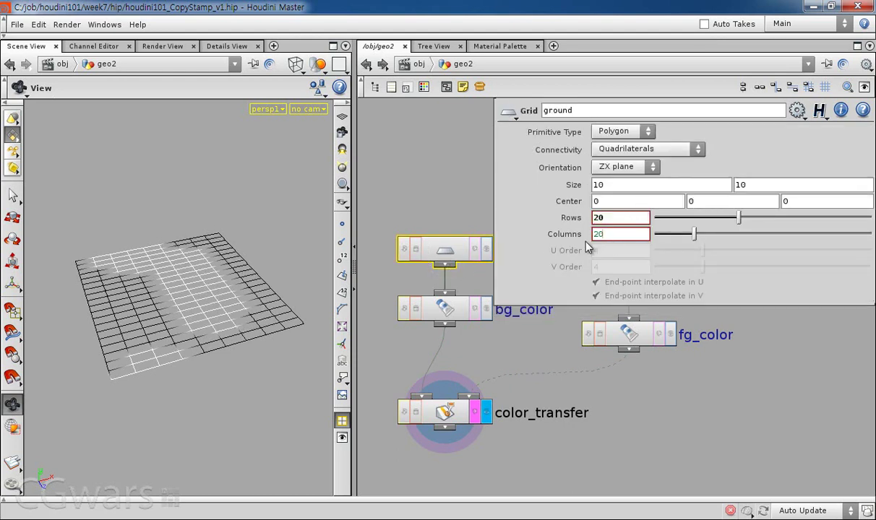
key(Return)
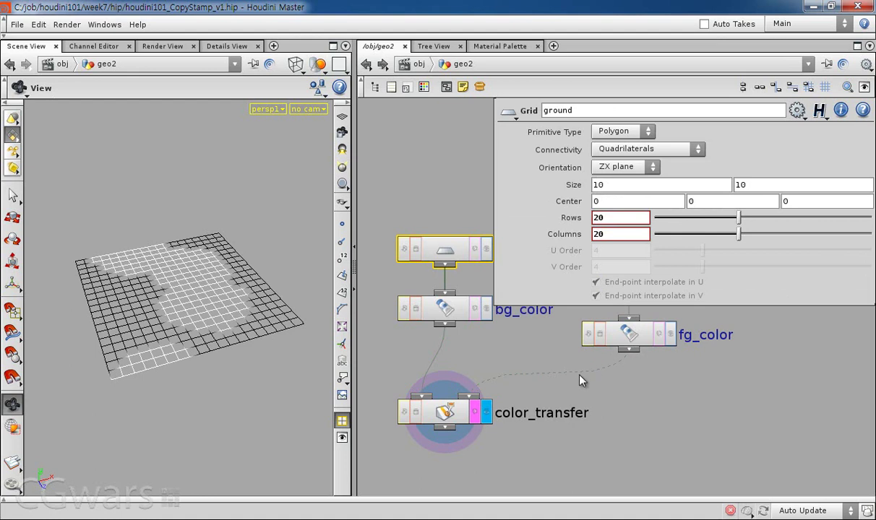
- Display the road_curve node in the viewport and turn on the display of its points
key(h)
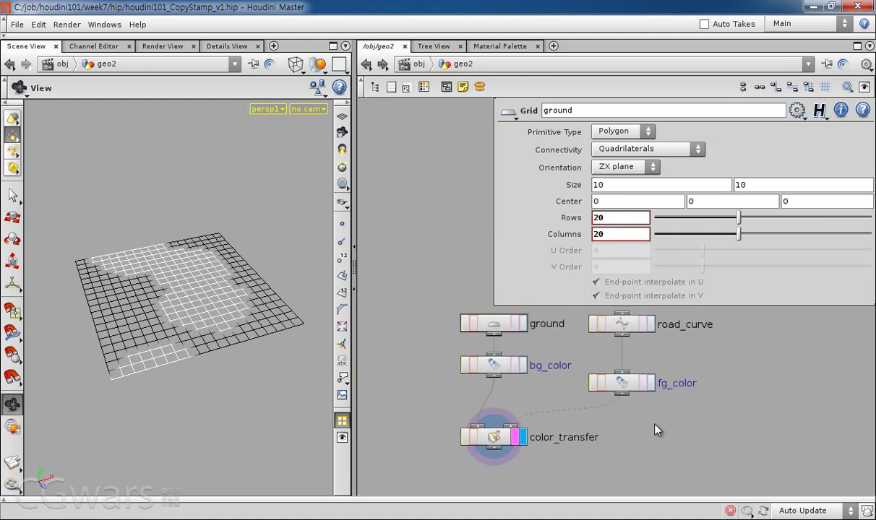
key(o)
drag(194, 332, 256, 303)
middle_drag(662, 344, 638, 378)
click(625, 358)
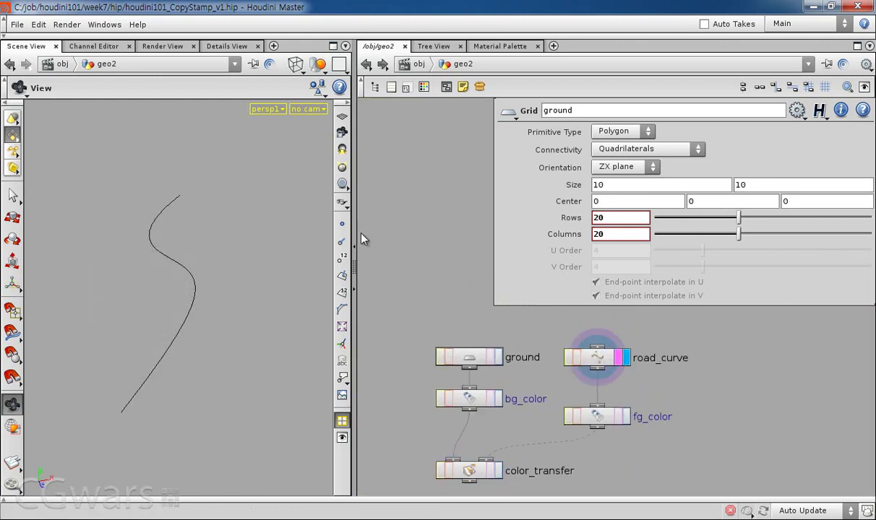
click(342, 224)
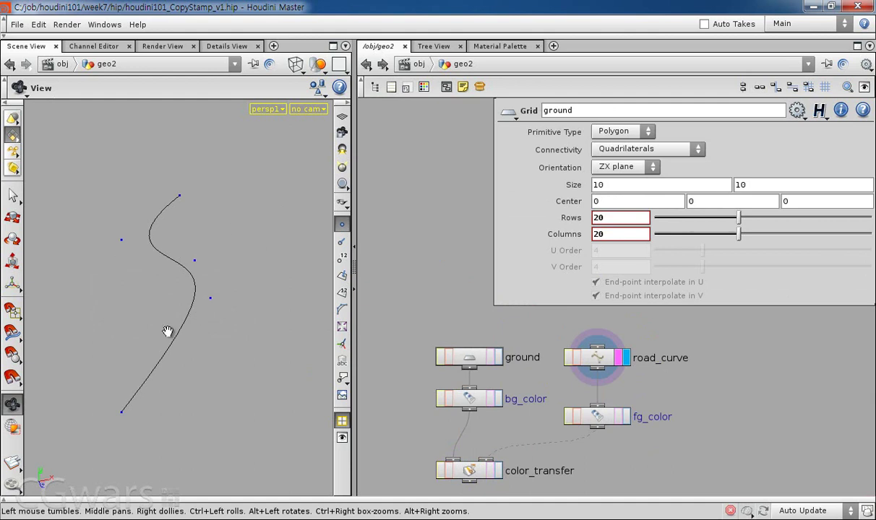
- Insert a Resample node between road_curve and fg_color, display it, and set its maximum segment length to 1
scroll(683, 388, up, 2)
key(Tab)
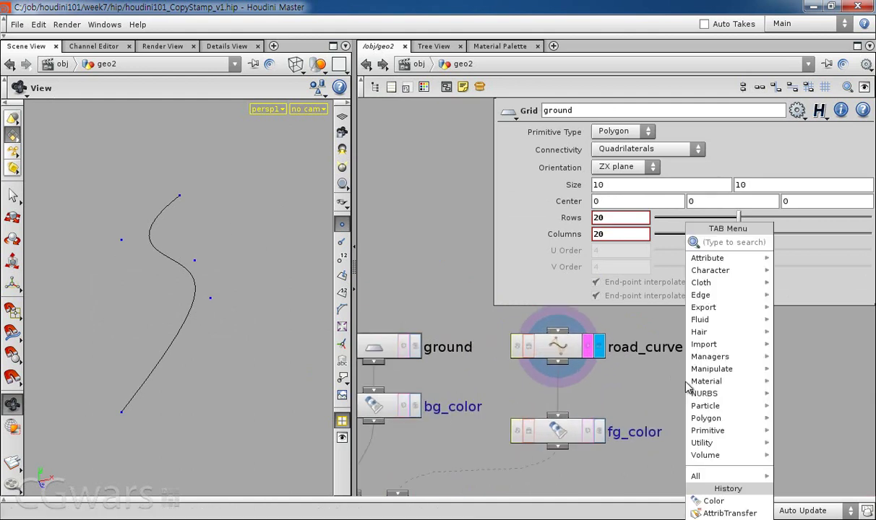
mouse_move(712, 295)
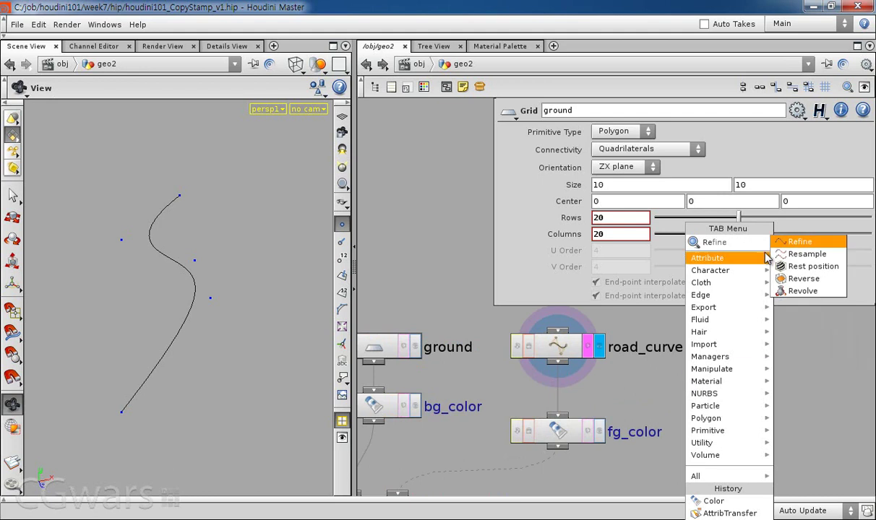
click(765, 251)
click(563, 395)
drag(563, 394, 627, 394)
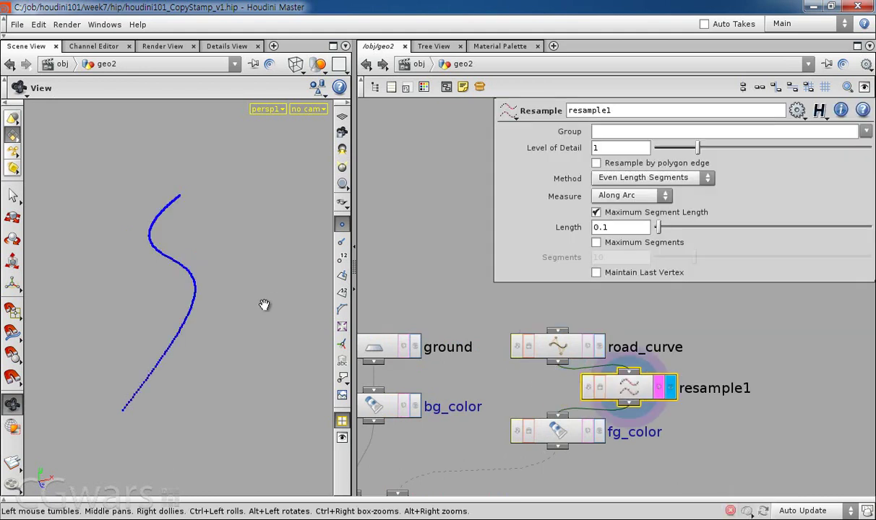
double_click(612, 228)
text(1)
key(Return)
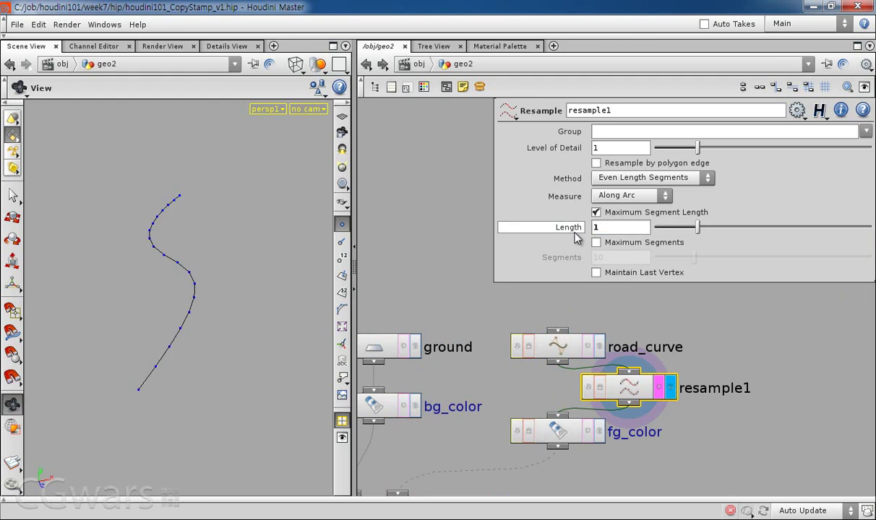
- Display color_transfer and set its distance threshold to about 0.07 and its blend width to about 3.84
key(h)
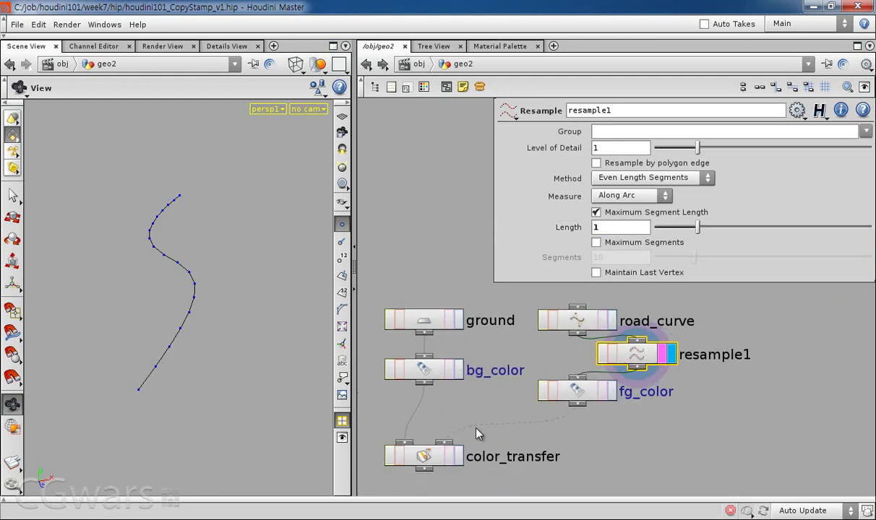
click(461, 456)
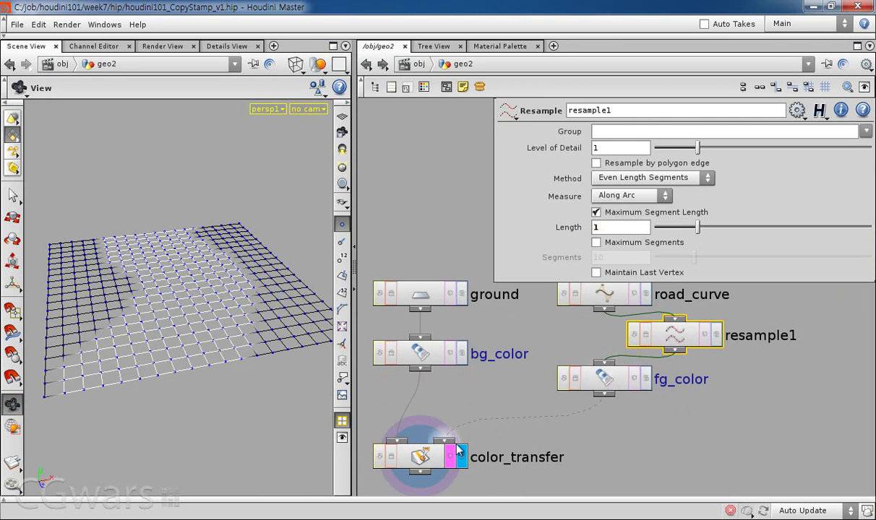
click(416, 451)
drag(708, 268, 740, 287)
mouse_move(665, 276)
mouse_down()
mouse_move(698, 269)
mouse_move(658, 273)
mouse_up()
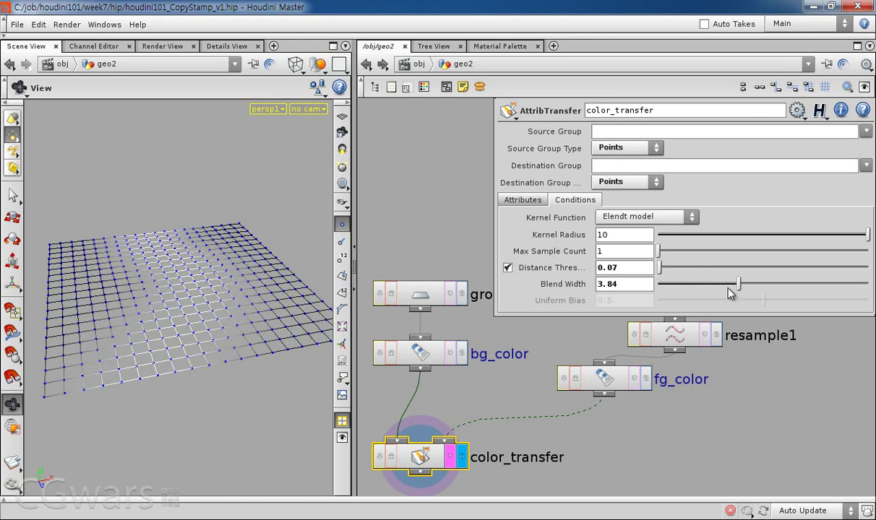
drag(745, 291, 735, 289)
- Hide the node parameters and tidy the network, lining up road_curve, resample1 and fg_color in one column above color_transfer
key(p)
key(h)
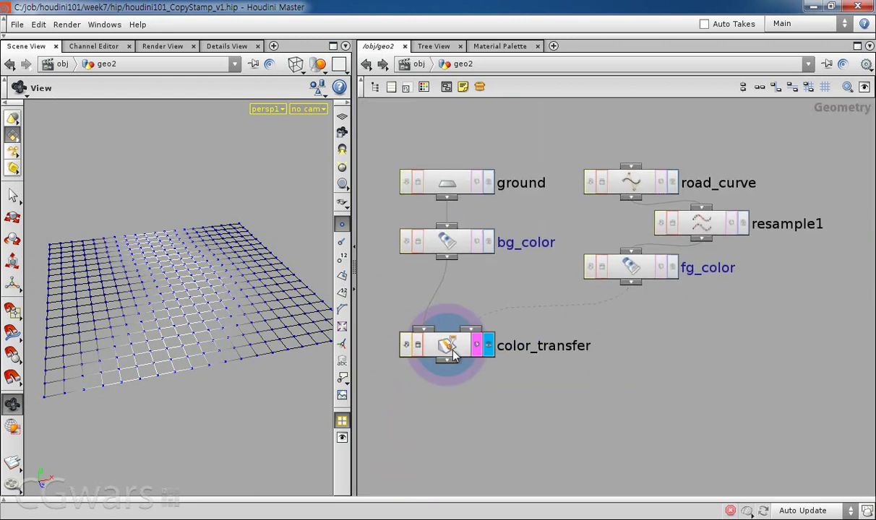
drag(434, 345, 470, 371)
scroll(614, 361, down, 1)
scroll(626, 351, down, 1)
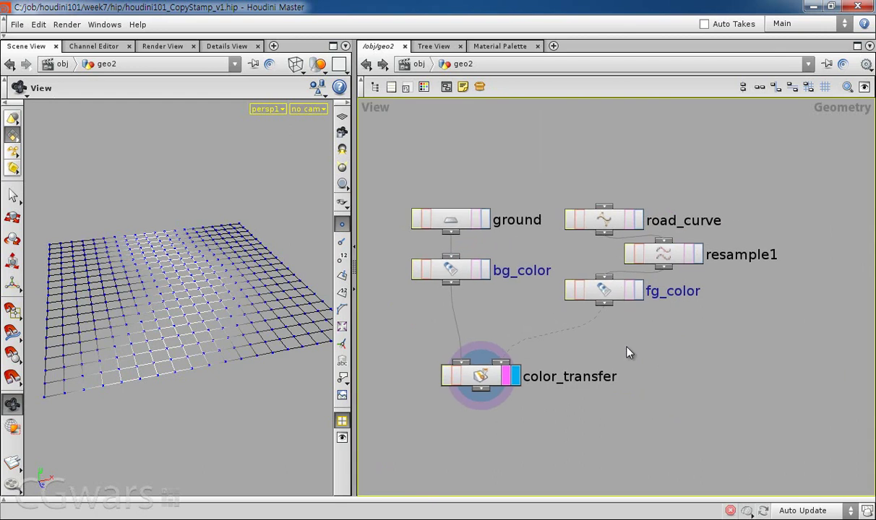
scroll(622, 343, down, 1)
drag(624, 248, 622, 208)
drag(643, 269, 593, 239)
drag(615, 303, 614, 284)
drag(703, 352, 591, 168)
drag(609, 202, 632, 211)
middle_drag(639, 348, 700, 312)
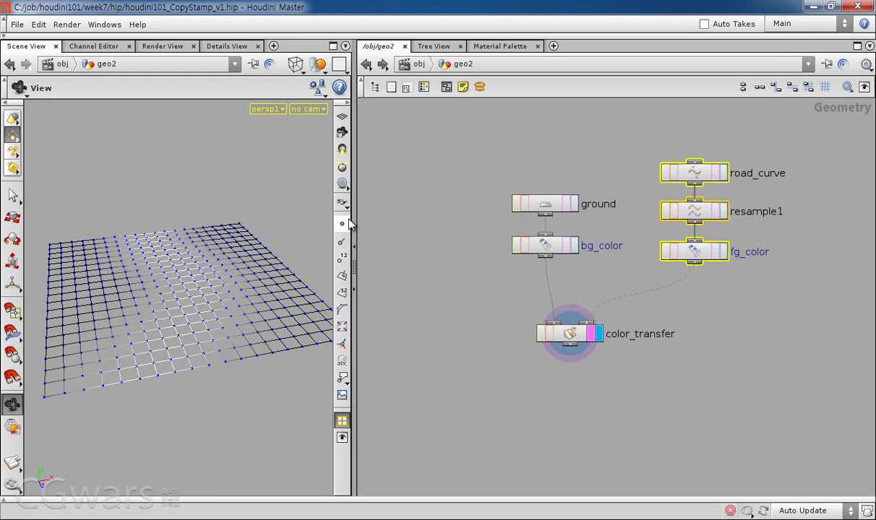
- Add a Scatter node below color_transfer, feed it color_transfer's output and make it the displayed node
middle_drag(509, 327, 514, 282)
drag(217, 346, 275, 328)
click(518, 357)
key(Tab)
text(Sca)
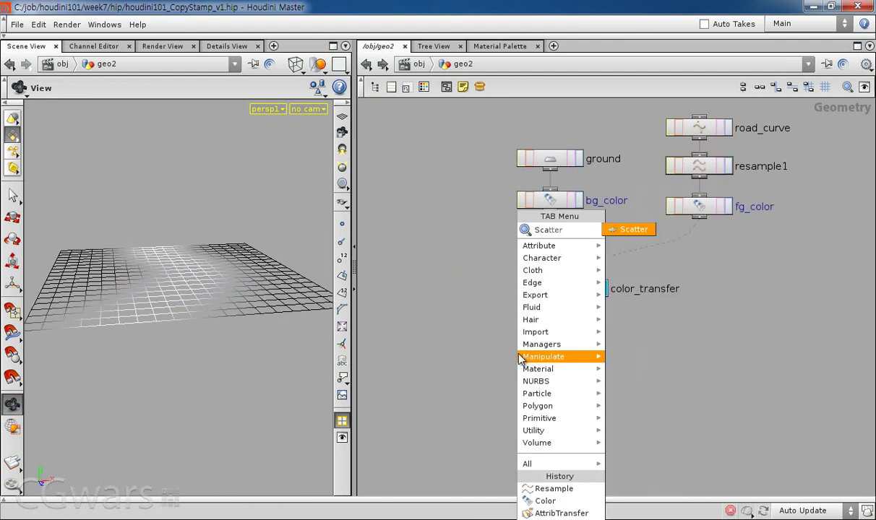
click(630, 231)
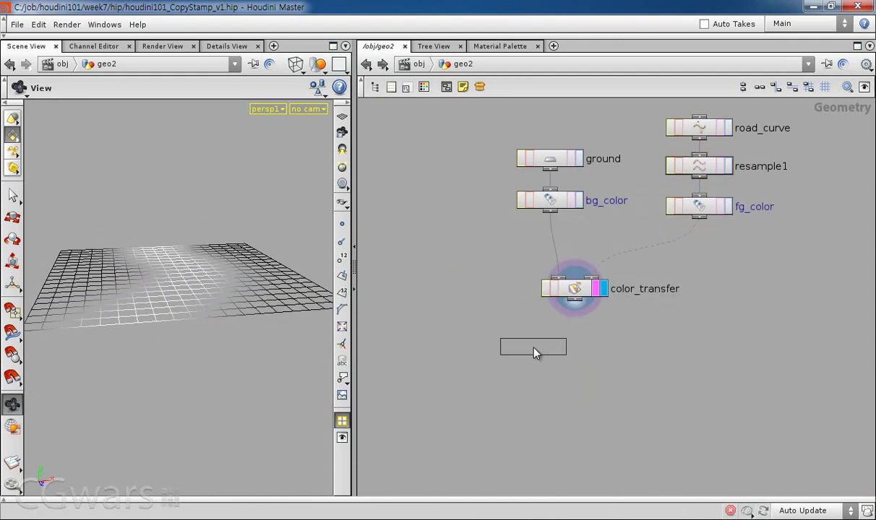
click(505, 329)
drag(574, 301, 533, 336)
click(562, 347)
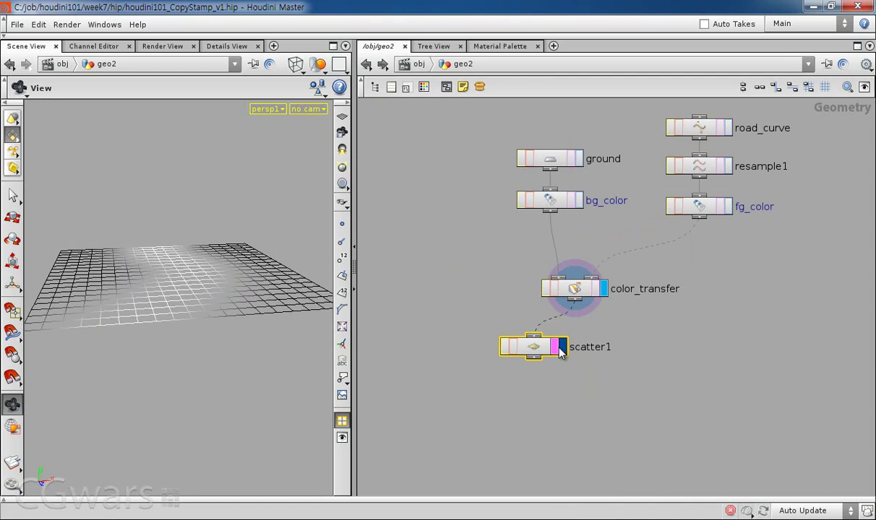
- Turn on point display to show the scattered points in the viewport
click(343, 224)
click(343, 228)
click(344, 229)
drag(324, 274, 274, 282)
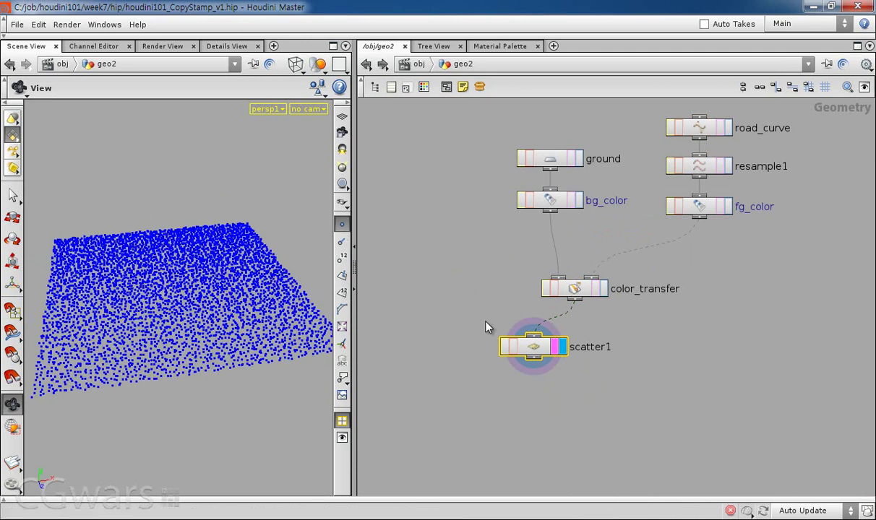
- Show the ground grid as template geometry beneath the scattered points
scroll(506, 332, down, 2)
middle_drag(618, 363, 556, 367)
click(521, 308)
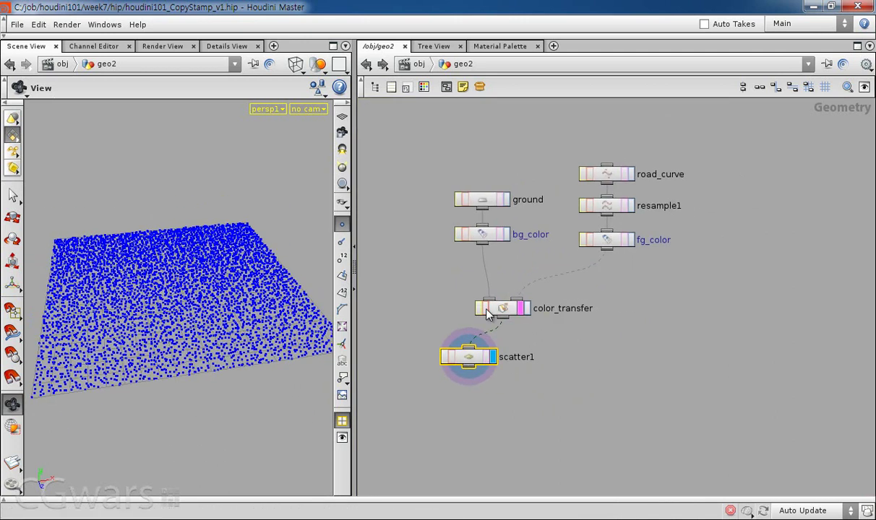
click(500, 199)
drag(322, 297, 228, 360)
right_drag(228, 360, 150, 365)
middle_drag(579, 380, 617, 345)
- Show scatter1's parameters and set its Alternate Attribute to Cd
key(p)
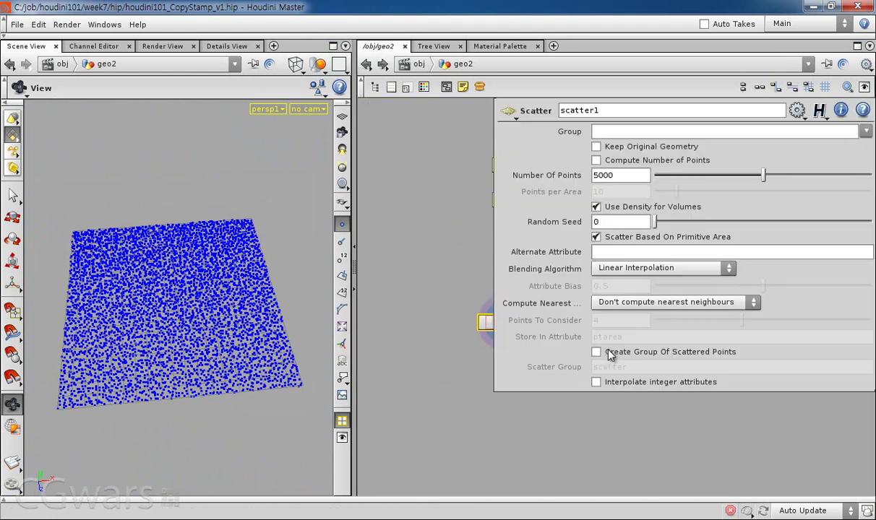
middle_drag(440, 311, 367, 409)
right_drag(442, 396, 440, 437)
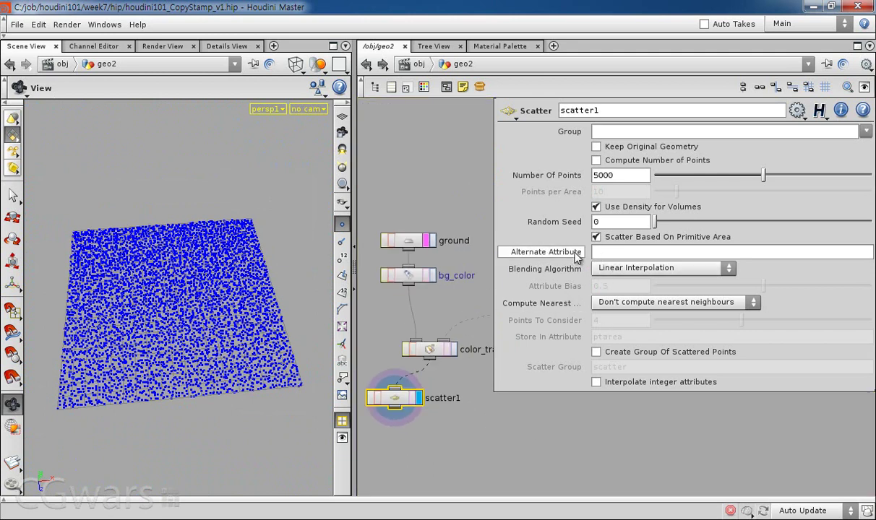
click(619, 253)
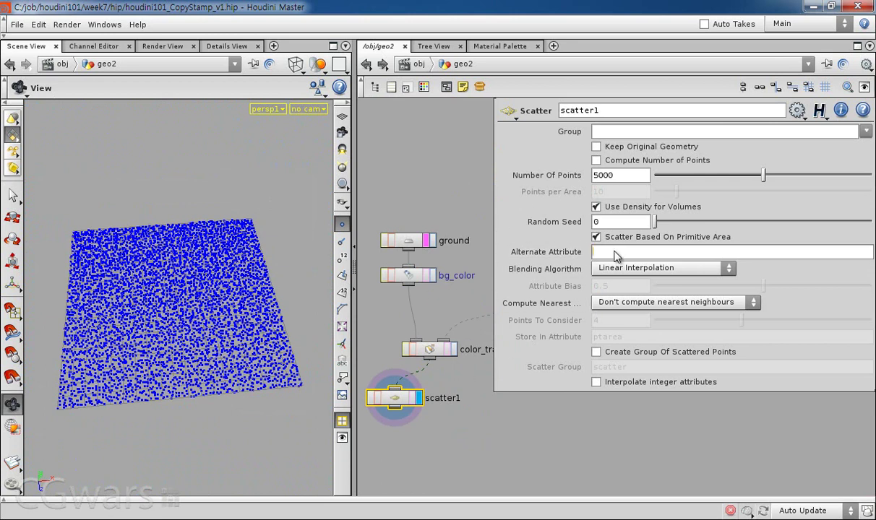
text(Cd)
key(Return)
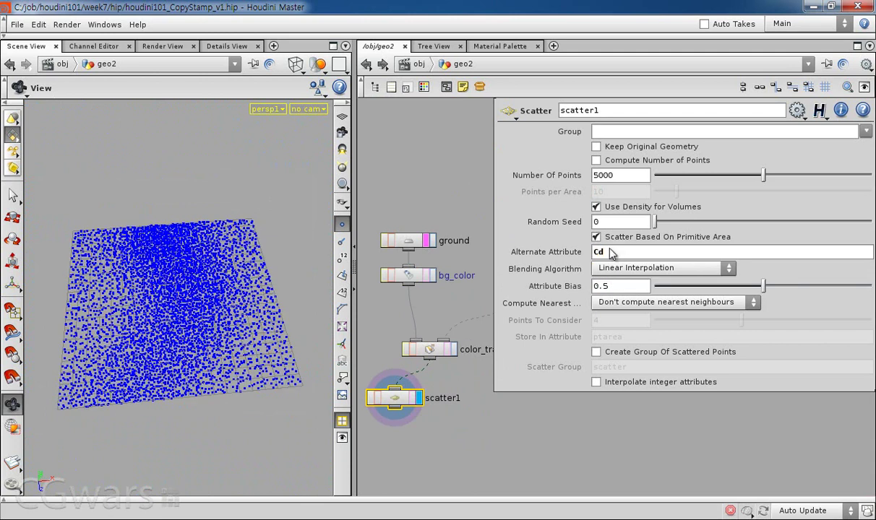
drag(240, 363, 244, 373)
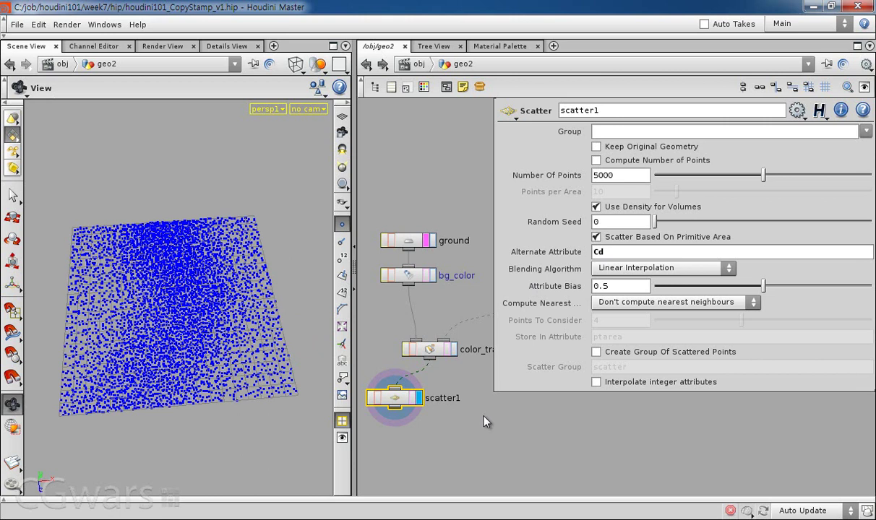
- Change the bg_color node's color to white with the values 1, 1, 1
key(p)
click(543, 327)
middle_drag(543, 327, 561, 328)
click(425, 276)
key(p)
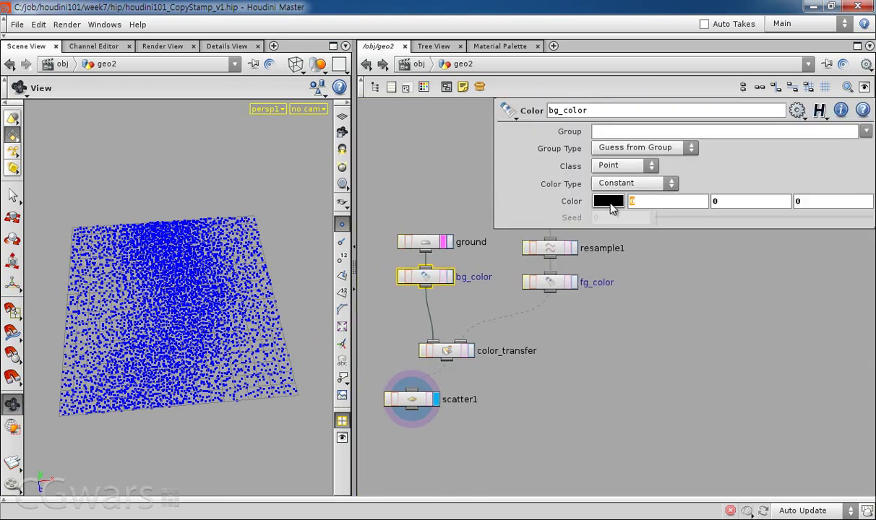
text(1)
key(Tab)
text(1)
key(Tab)
text(1)
click(732, 354)
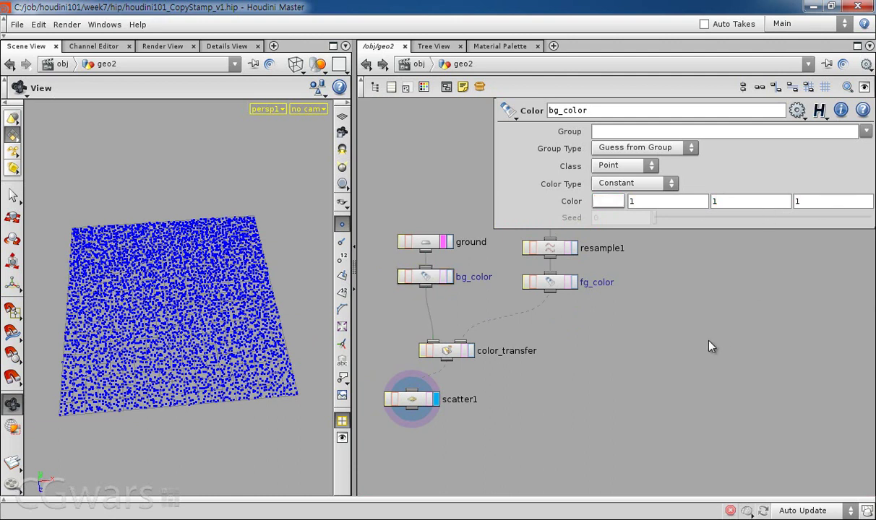
- Change the fg_color node's color to black with the values 0, 0, 0
drag(554, 285, 554, 284)
text(0)
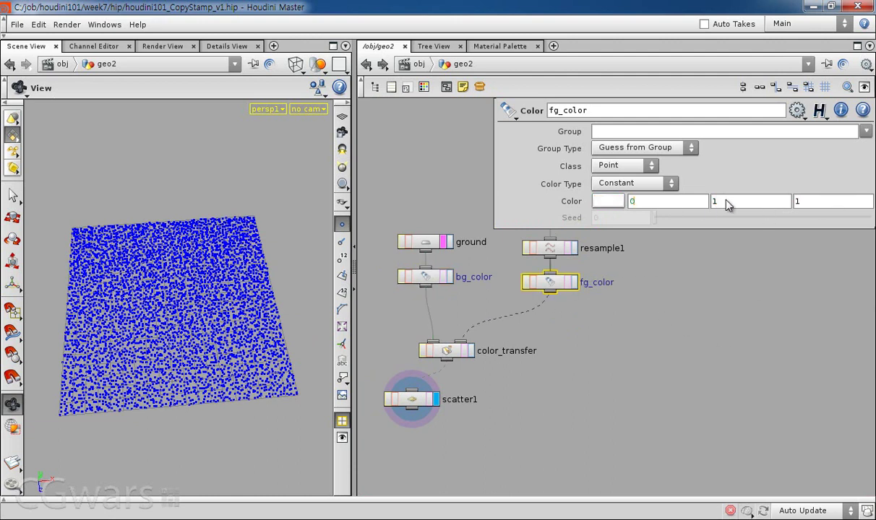
key(Tab)
text(0)
key(Tab)
text(0)
click(490, 338)
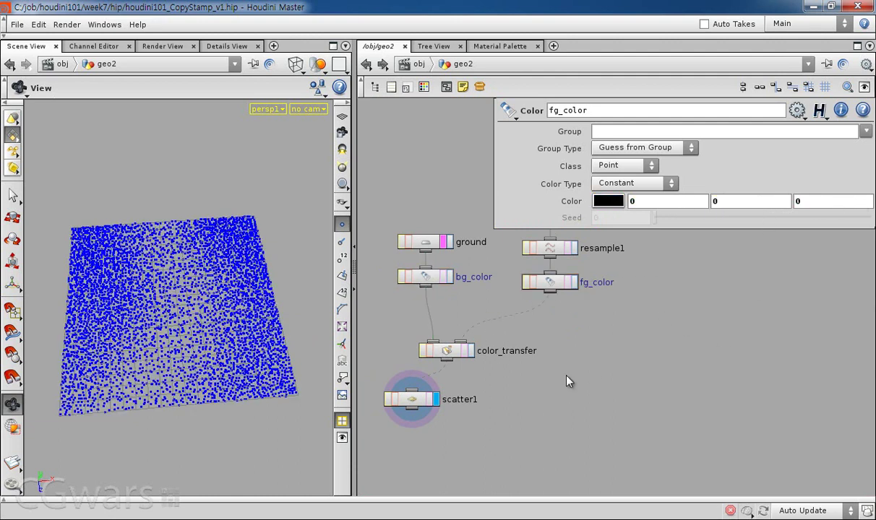
- Raise scatter1's Attribute Bias to 1
scroll(449, 370, up, 3)
click(442, 386)
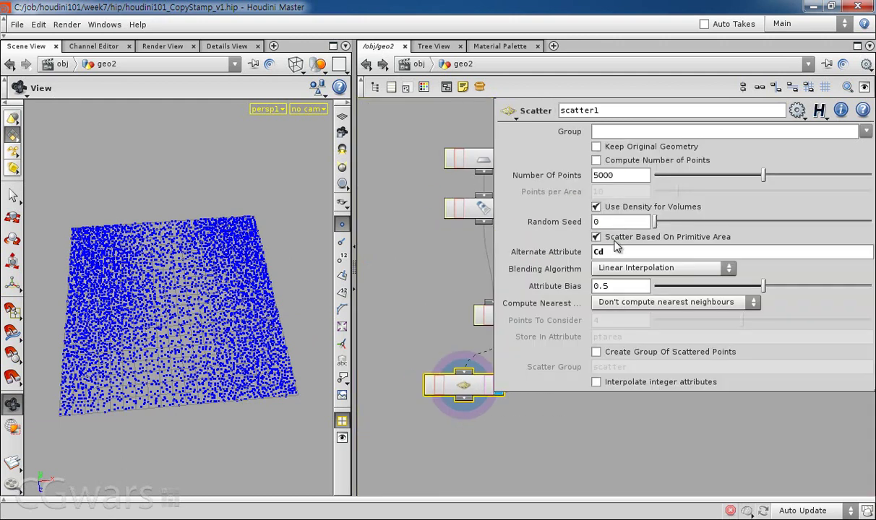
click(613, 240)
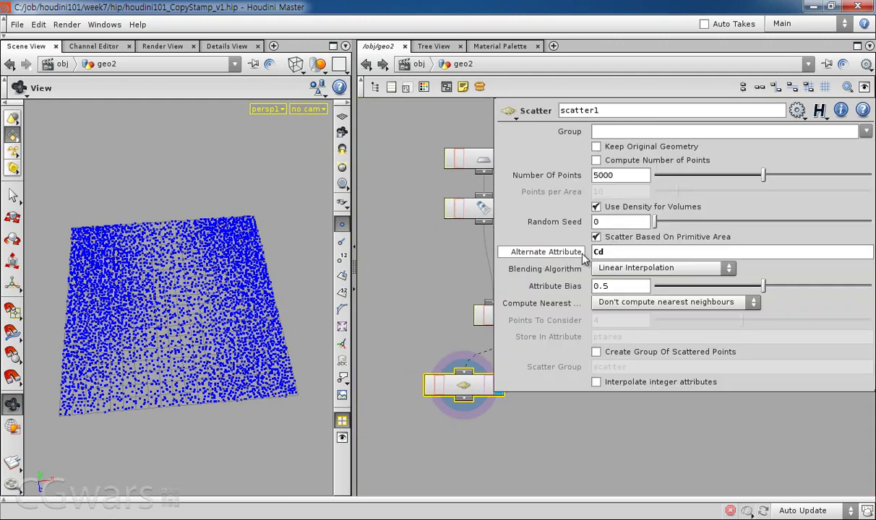
drag(722, 285, 870, 286)
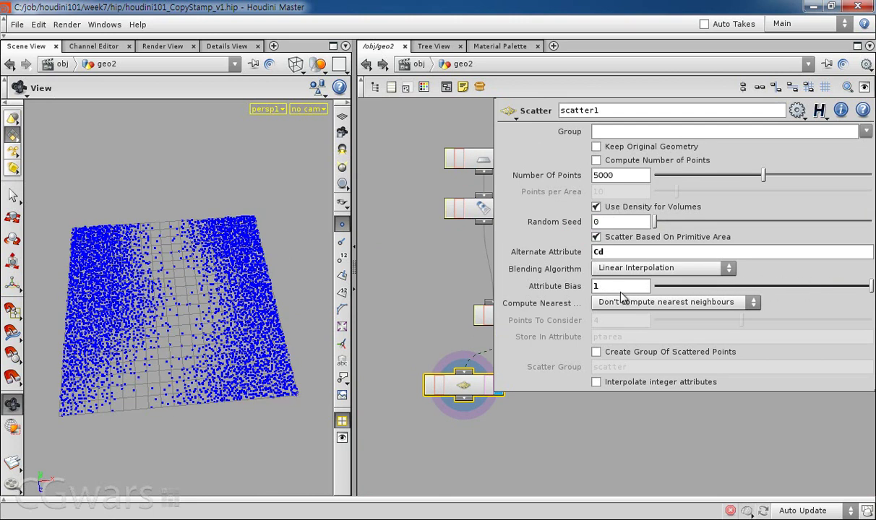
- Set color_transfer's Distance Threshold to 0.33 and its Blend Width to 3.71 to widen the clear road area
drag(178, 318, 230, 332)
click(432, 305)
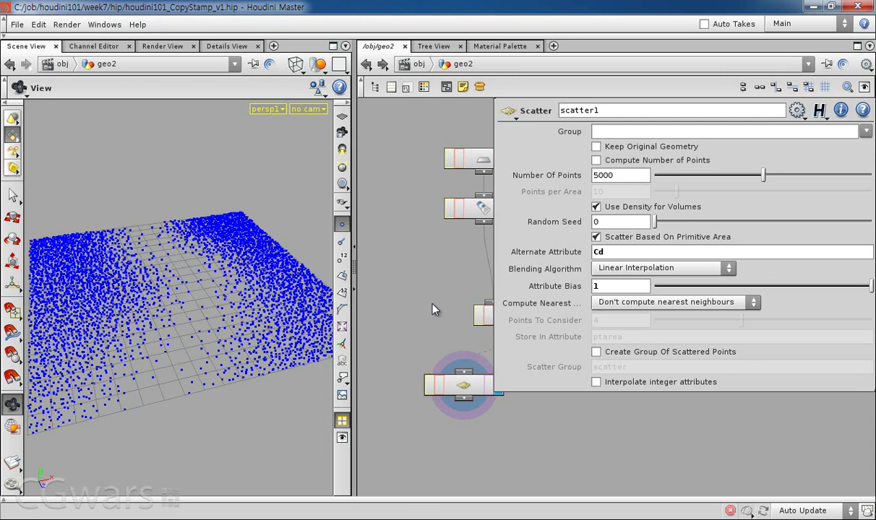
click(531, 329)
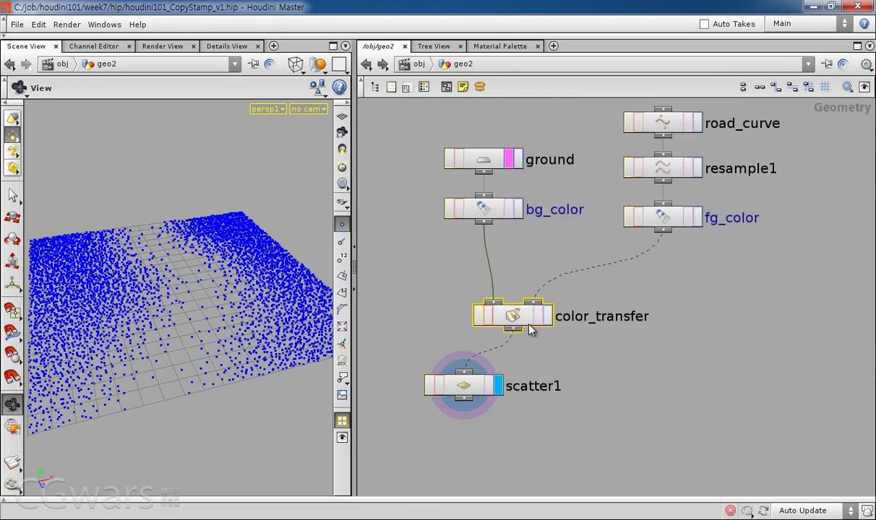
key(p)
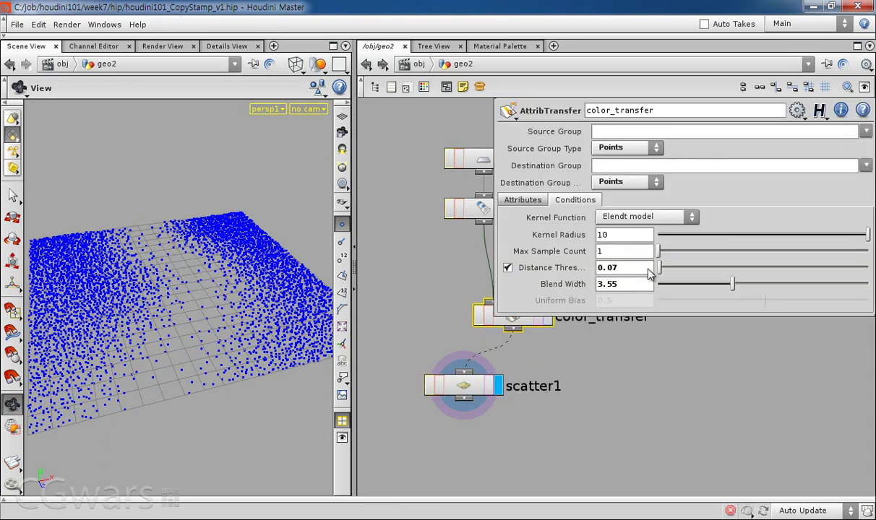
middle_drag(632, 269, 794, 286)
mouse_move(732, 287)
mouse_down()
mouse_move(688, 288)
mouse_move(752, 286)
mouse_move(736, 286)
mouse_up()
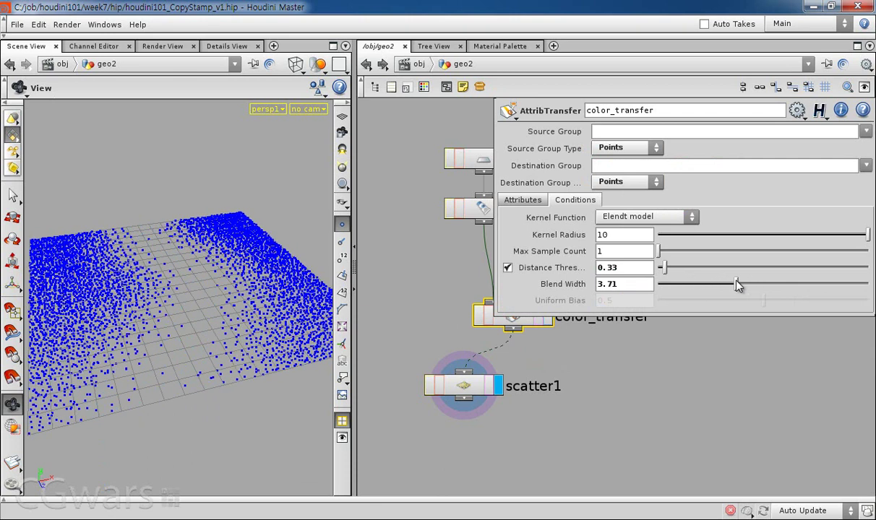
click(619, 364)
middle_drag(617, 366, 591, 369)
key(p)
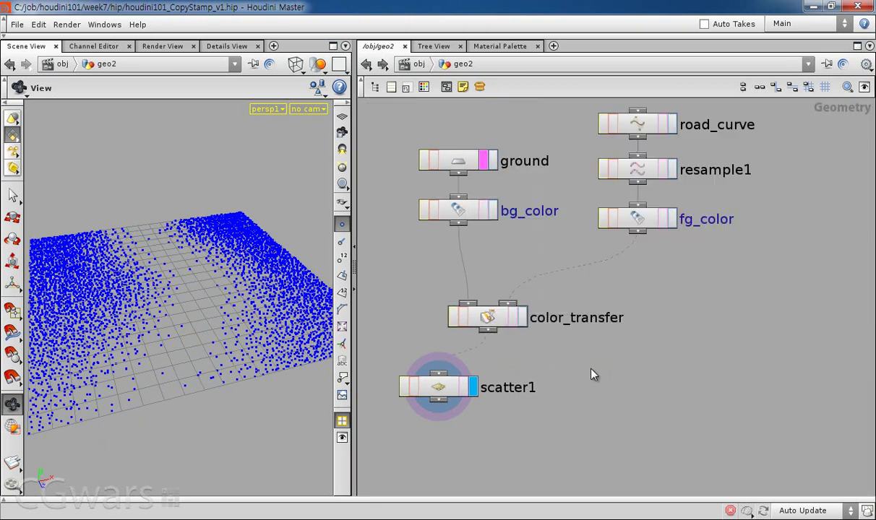
drag(235, 338, 191, 365)
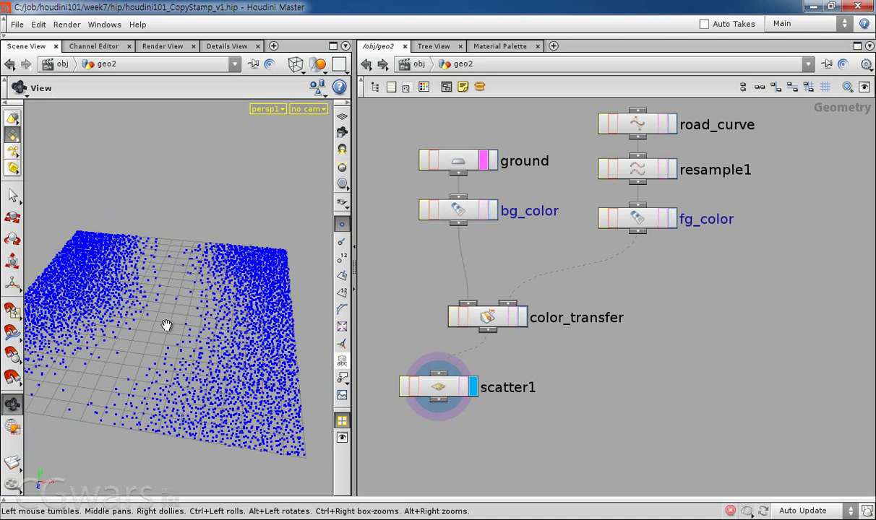
drag(131, 345, 202, 299)
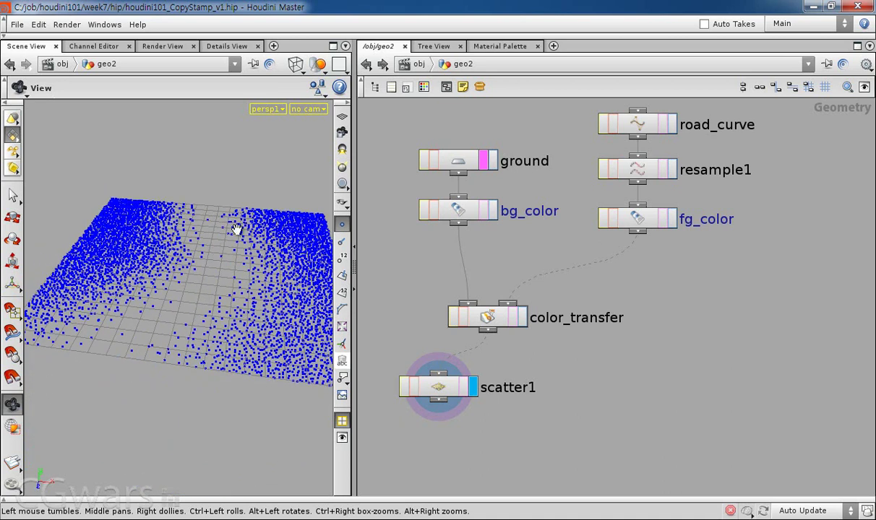
- Rename the scatter1 node as pt_scatter
middle_drag(598, 388, 688, 320)
scroll(660, 338, up, 2)
drag(640, 313, 463, 397)
double_click(574, 333)
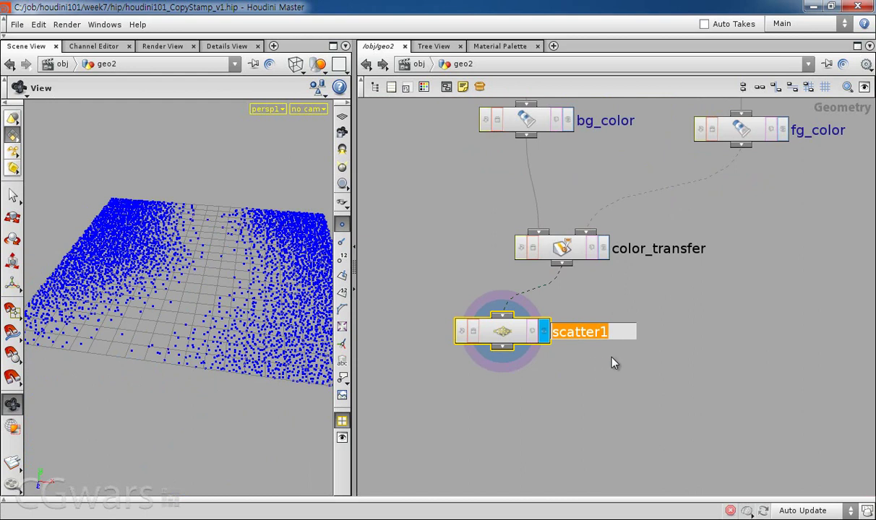
click(621, 334)
double_click(583, 335)
key(Home)
text(pt_)
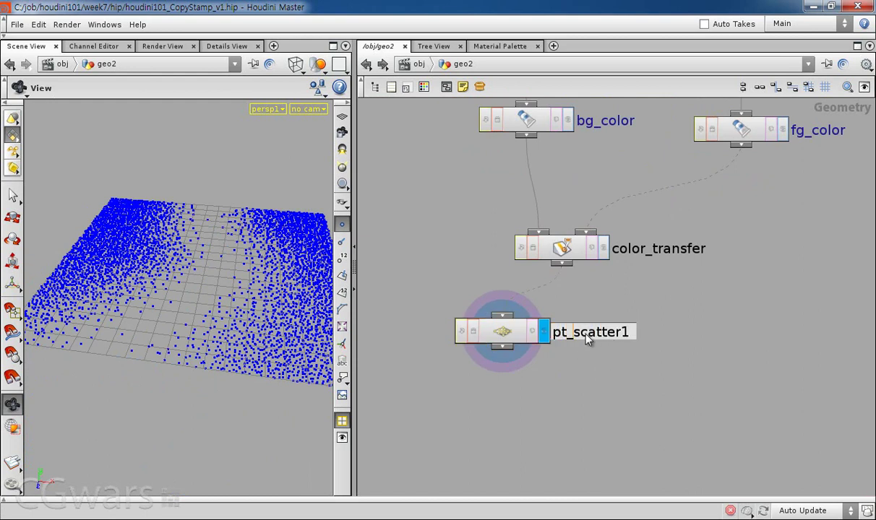
key(End)
key(BackSpace)
key(Return)
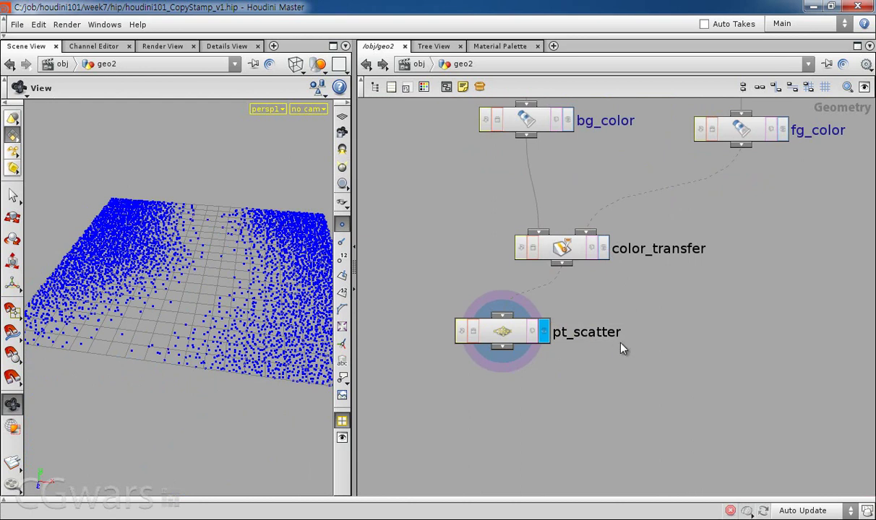
- Set pt_scatter's Number Of Points to 600 as a trial, and raise it to 1000
key(p)
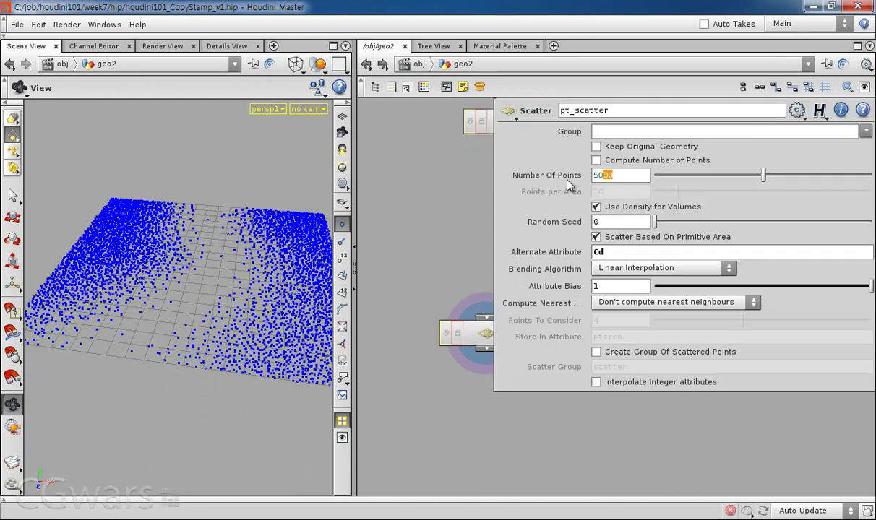
double_click(612, 175)
text(600)
key(Return)
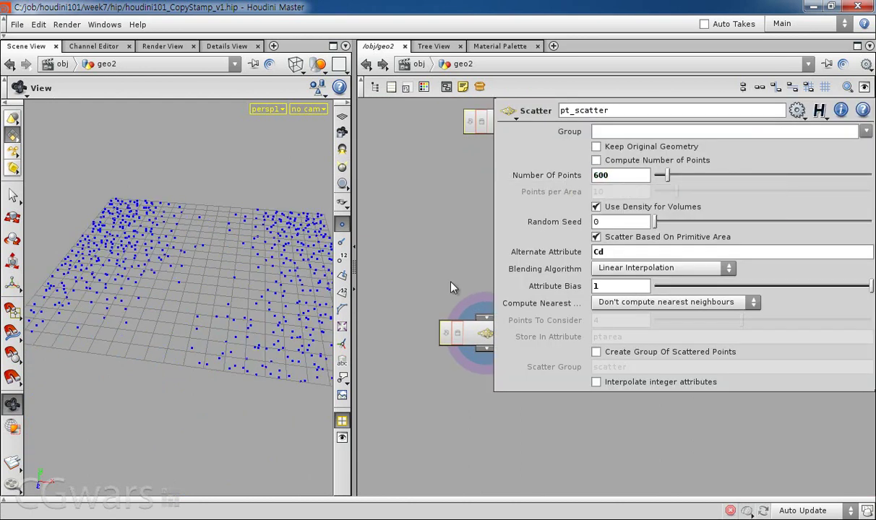
drag(643, 175, 571, 179)
text(1000)
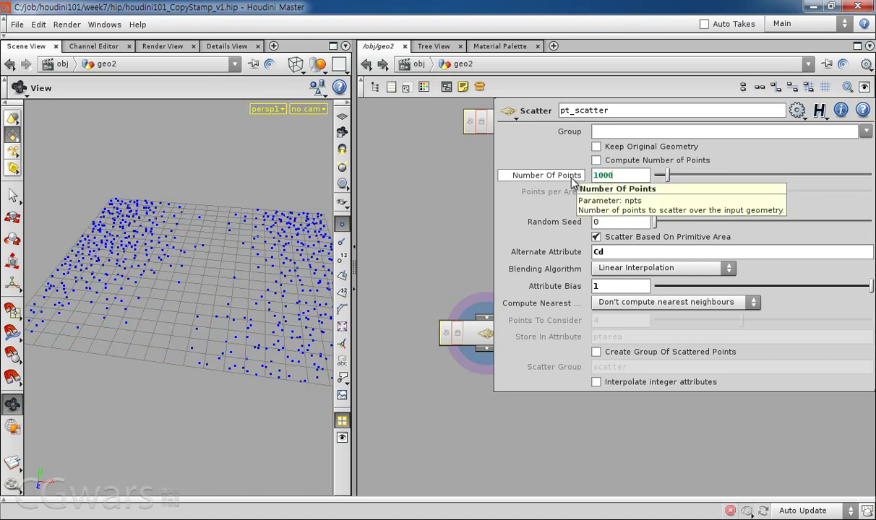
key(Return)
key(p)
scroll(478, 226, down, 2)
middle_drag(460, 266, 554, 273)
scroll(560, 275, up, 2)
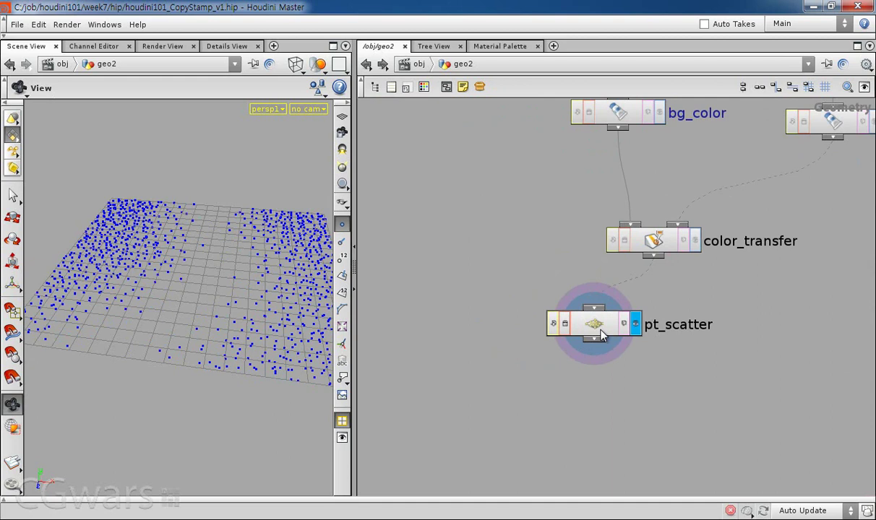
- Shift pt_scatter slightly aside and add a Voronoi Fracture node below it
drag(598, 338, 577, 339)
scroll(577, 339, down, 2)
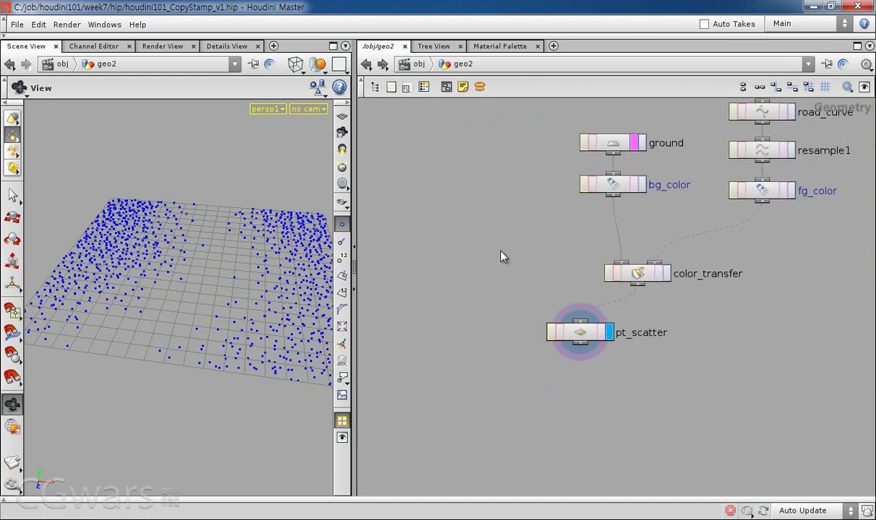
key(Tab)
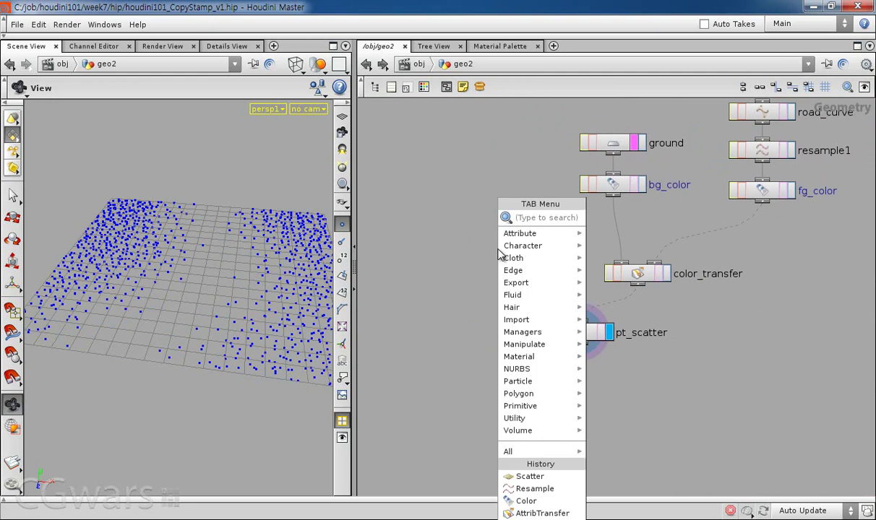
key(Escape)
key(Tab)
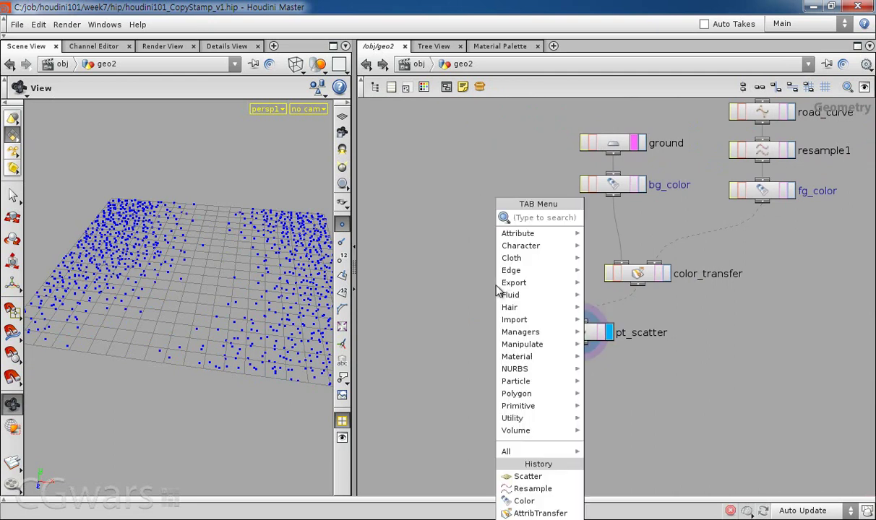
text(Volume)
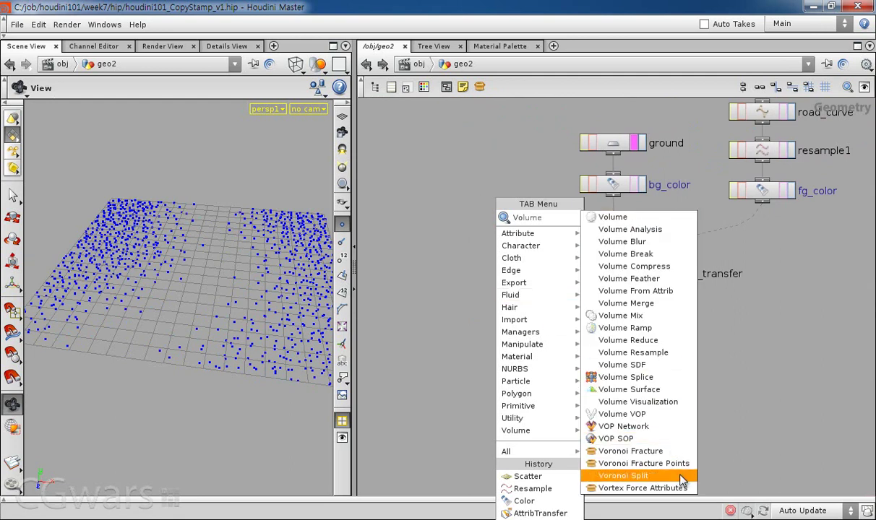
click(629, 450)
click(491, 368)
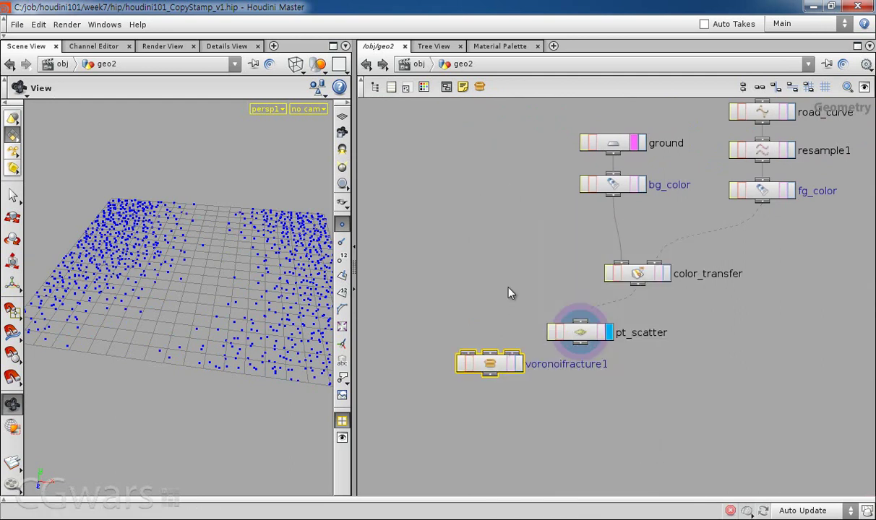
- Wire ground into the first input and pt_scatter into the second input of voronoifracture1, and display the fractured result
drag(612, 193, 468, 353)
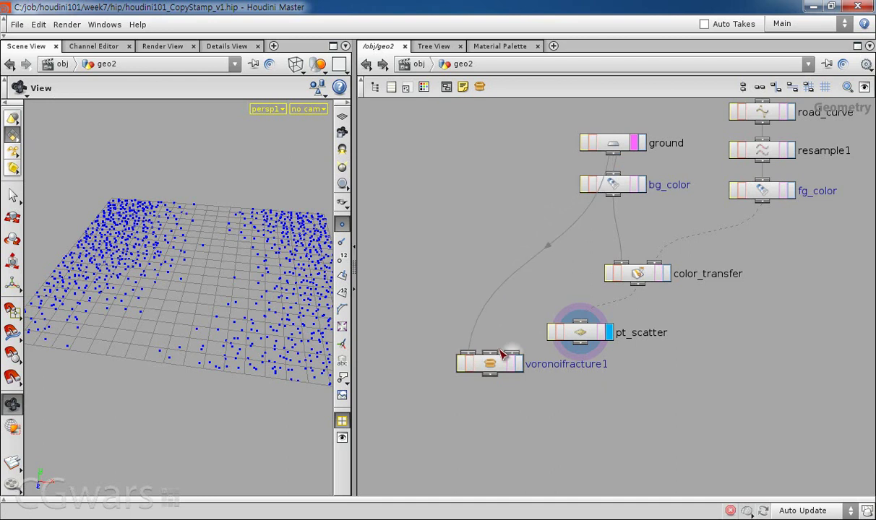
drag(580, 343, 504, 405)
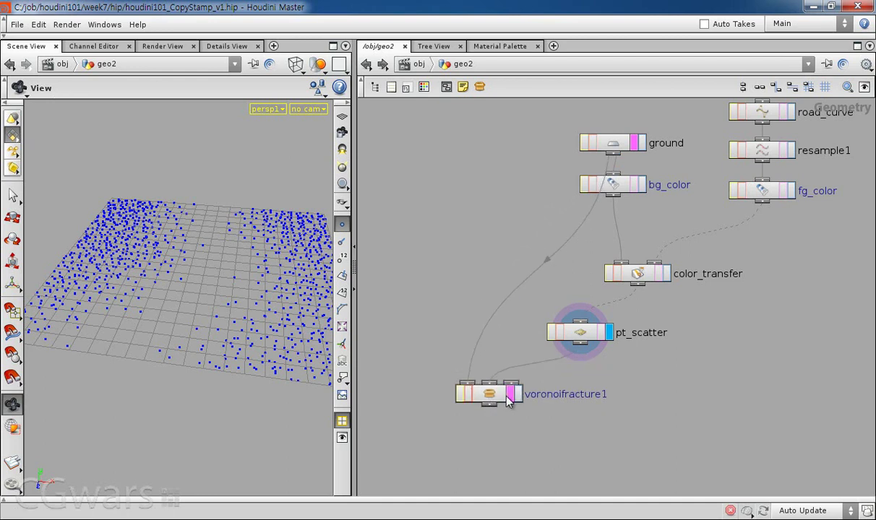
click(515, 393)
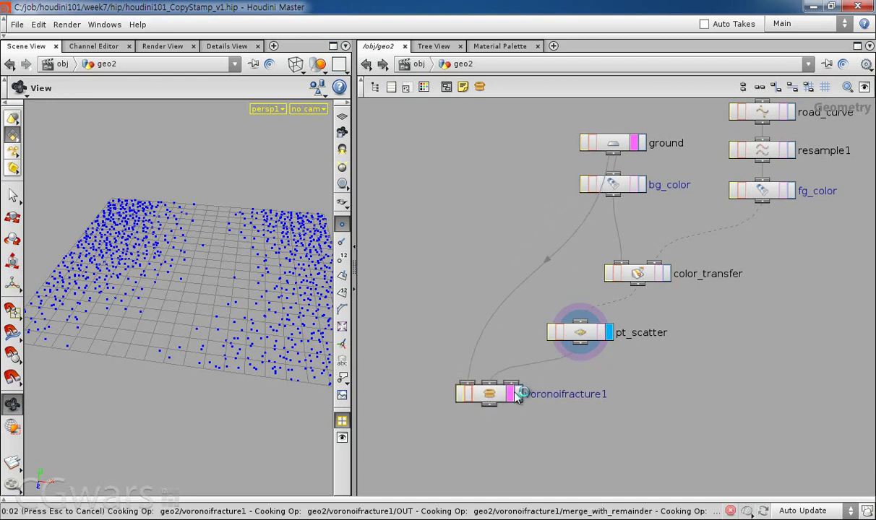
click(517, 394)
drag(287, 271, 304, 295)
drag(304, 300, 301, 296)
scroll(406, 304, down, 1)
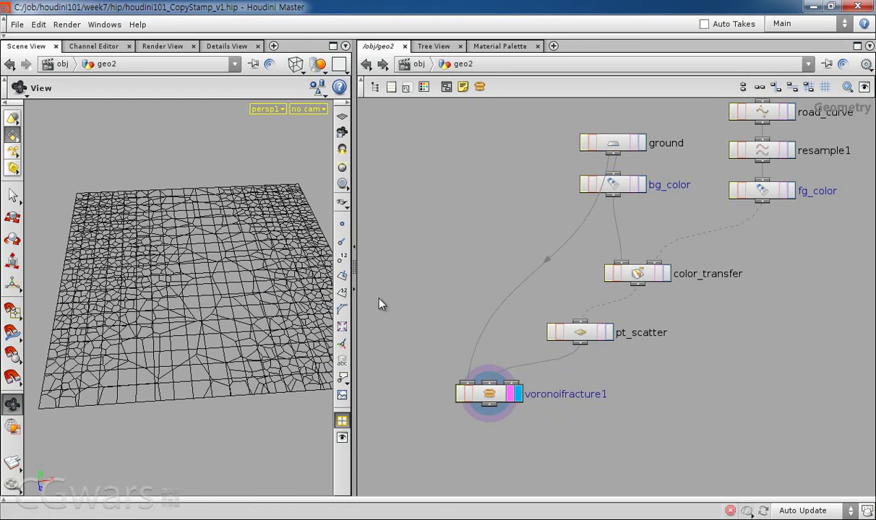
- Move the ground node to the left of bg_color to separate its wires, keeping voronoifracture1 displayed
scroll(466, 334, up, 2)
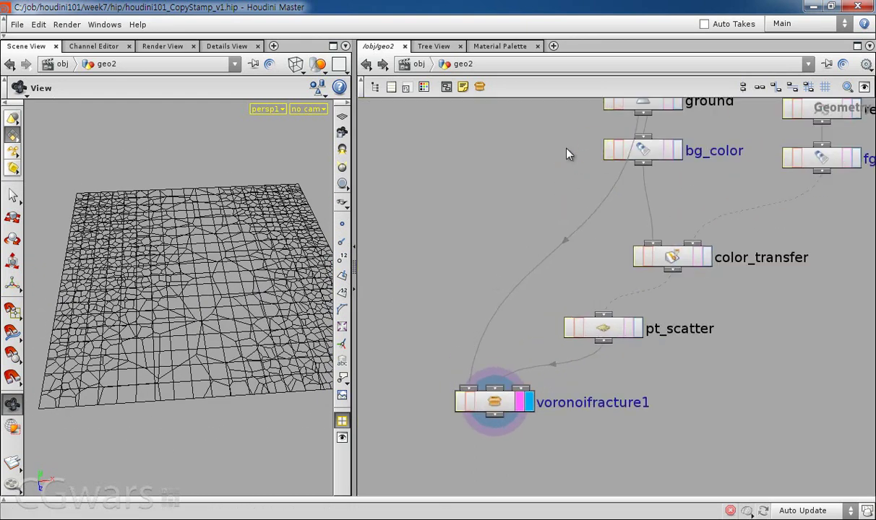
middle_drag(573, 159, 579, 189)
drag(639, 136, 560, 138)
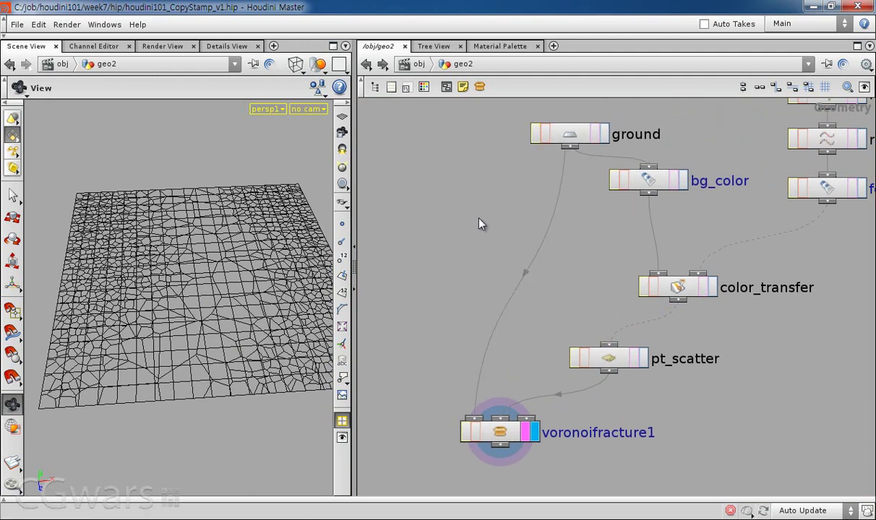
click(601, 135)
click(533, 432)
- Preview voronoifracture1's pieces with Visualize Pieces, turn it off again, and examine the Cut, Cluster and Interior Detail settings
key(p)
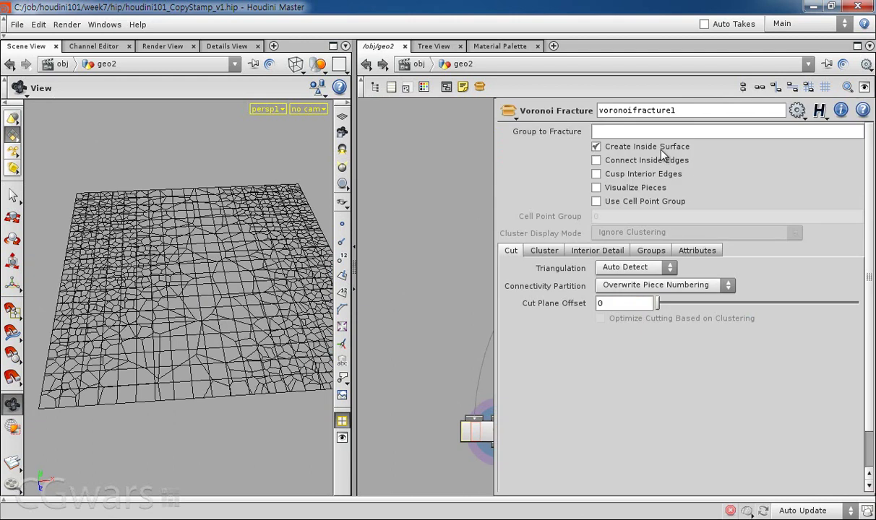
click(613, 190)
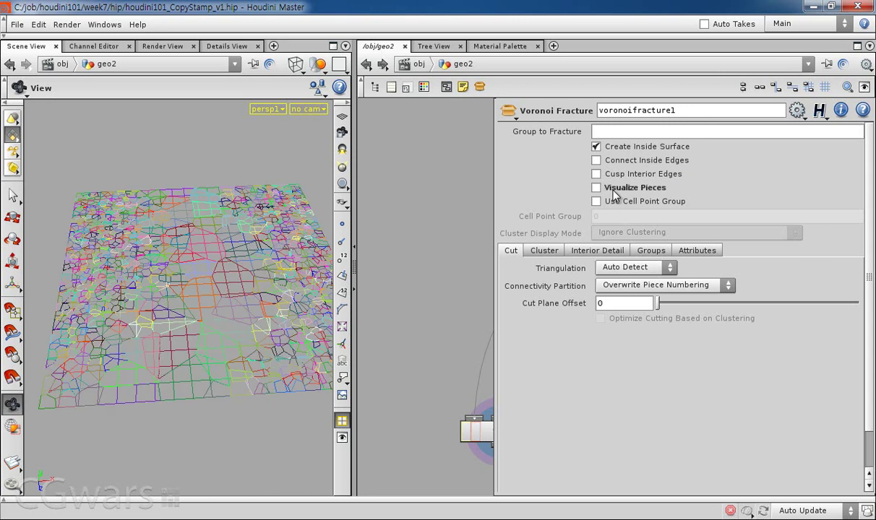
click(613, 191)
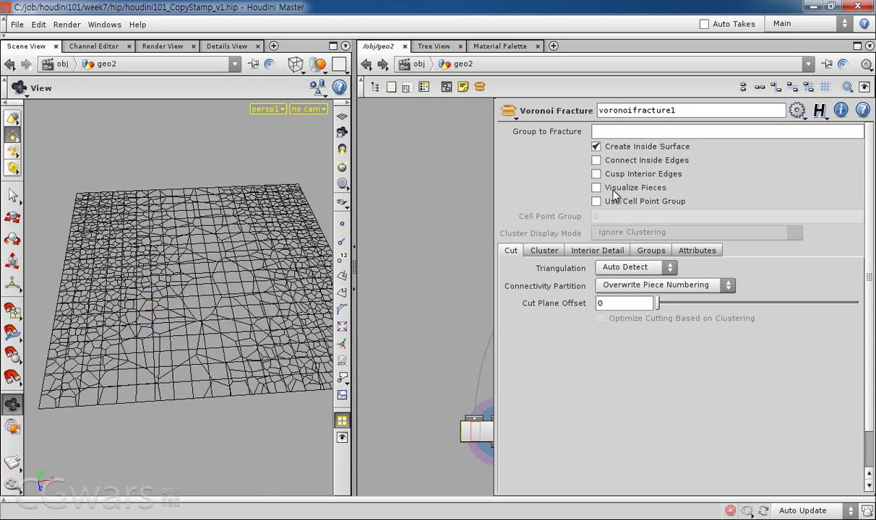
click(544, 249)
click(515, 251)
click(607, 251)
click(544, 250)
click(512, 251)
key(p)
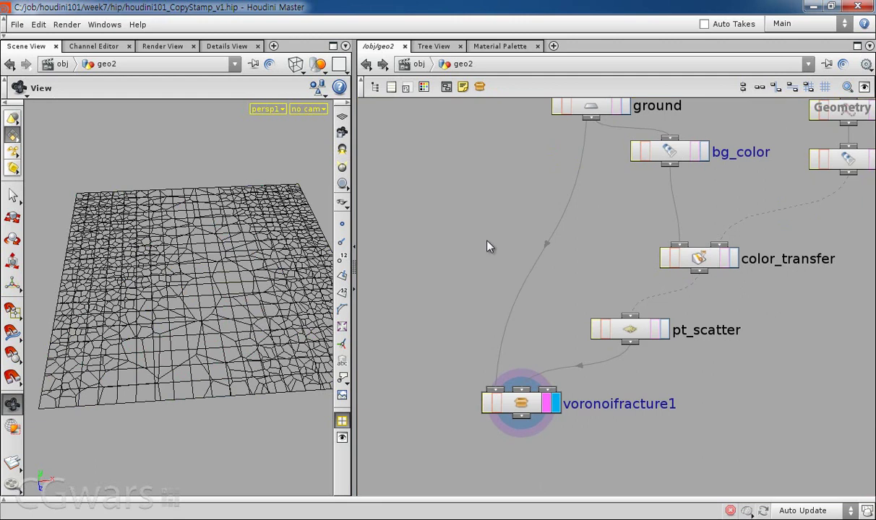
- Add a Divide node and insert it on the wire between ground and voronoifracture1
key(Tab)
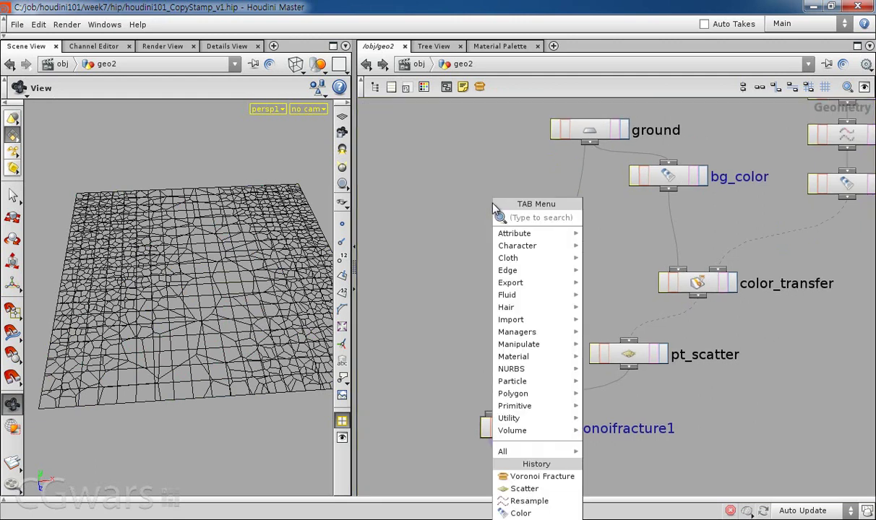
key(Escape)
key(Tab)
text(Divide)
click(606, 218)
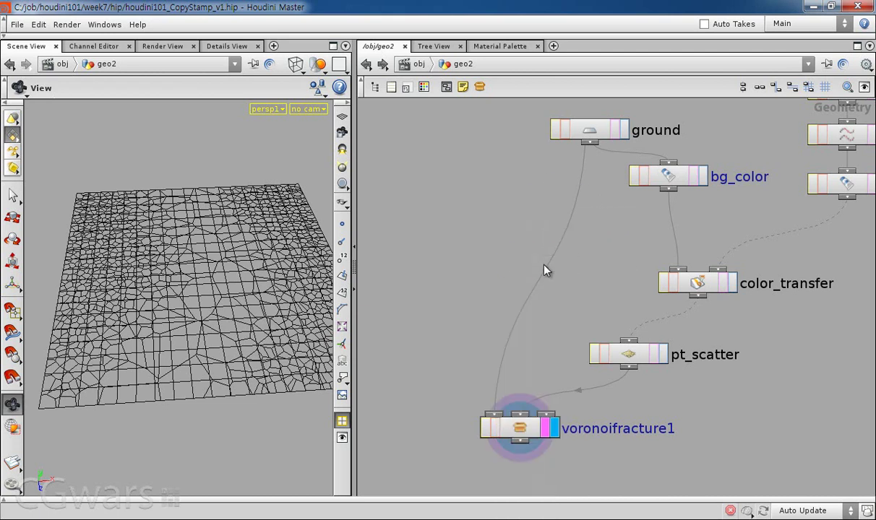
click(544, 267)
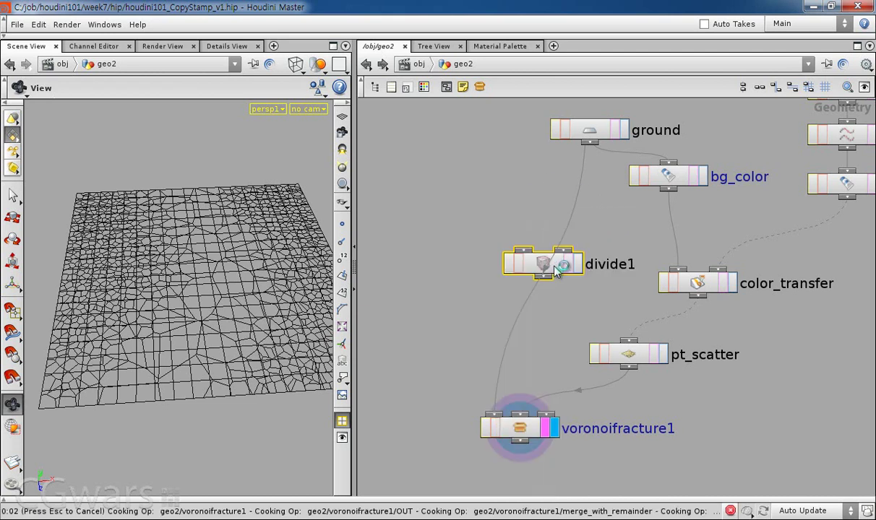
drag(554, 265, 528, 277)
click(588, 240)
- Enable Remove Shared Edges on the divide1 node
key(p)
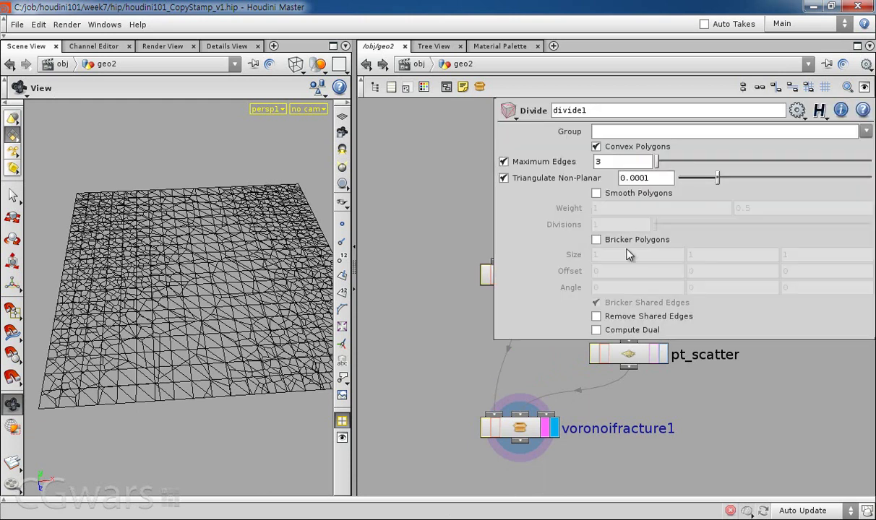
click(627, 316)
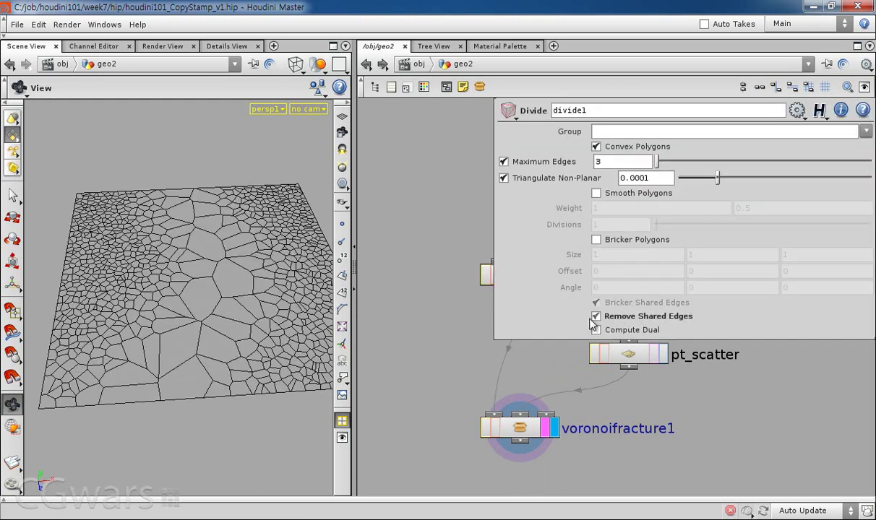
key(p)
click(521, 273)
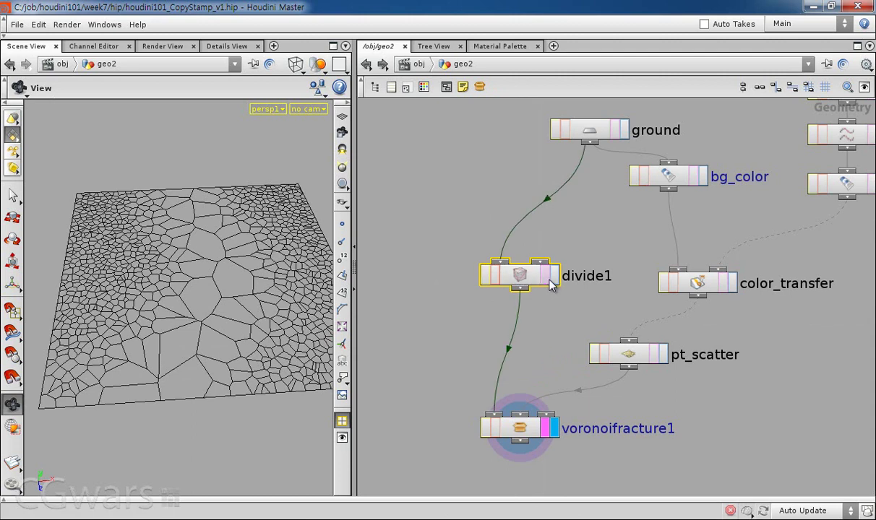
- Compare the ground and divide1 geometry, turn on point display, and display voronoifracture1 again
click(552, 277)
click(600, 130)
click(623, 130)
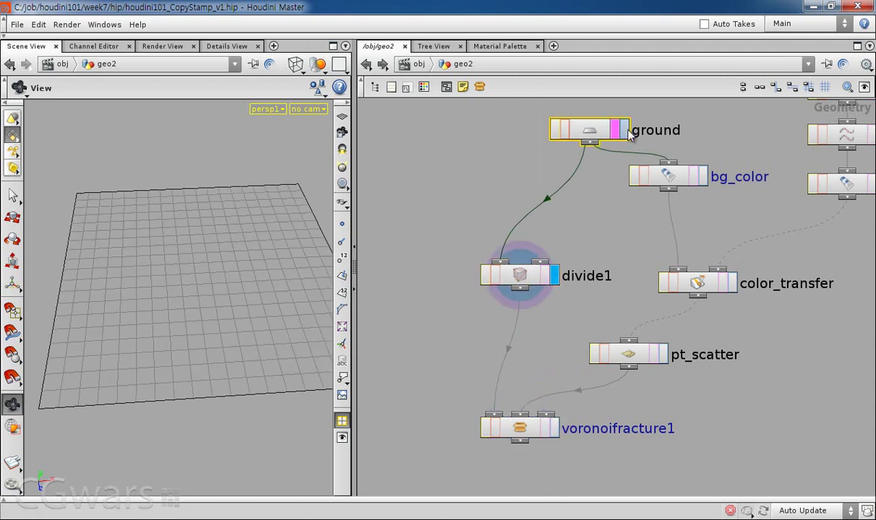
click(553, 275)
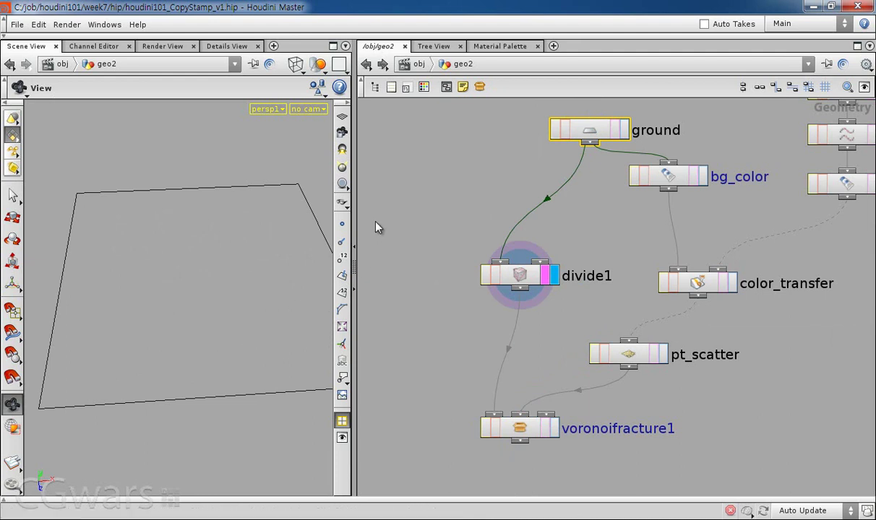
click(341, 223)
click(554, 428)
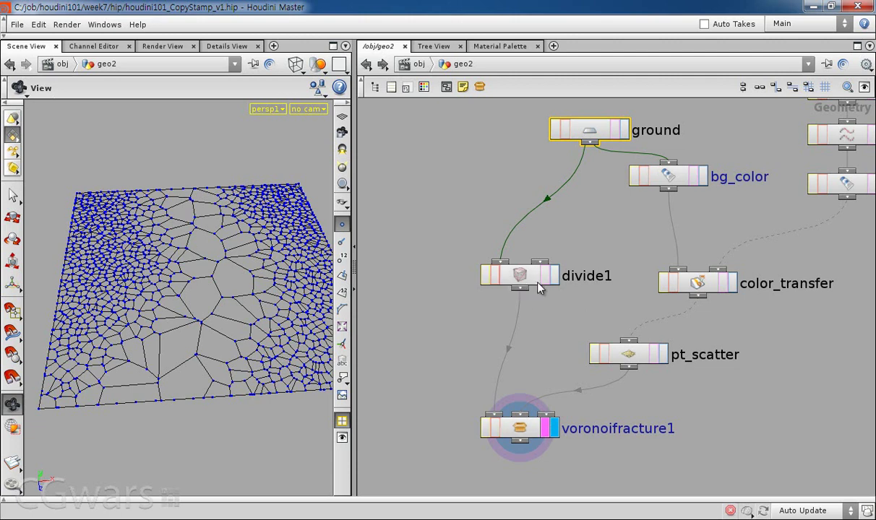
- Add a Grid node and set its rows and columns to 2
click(499, 245)
key(Tab)
text(Grid)
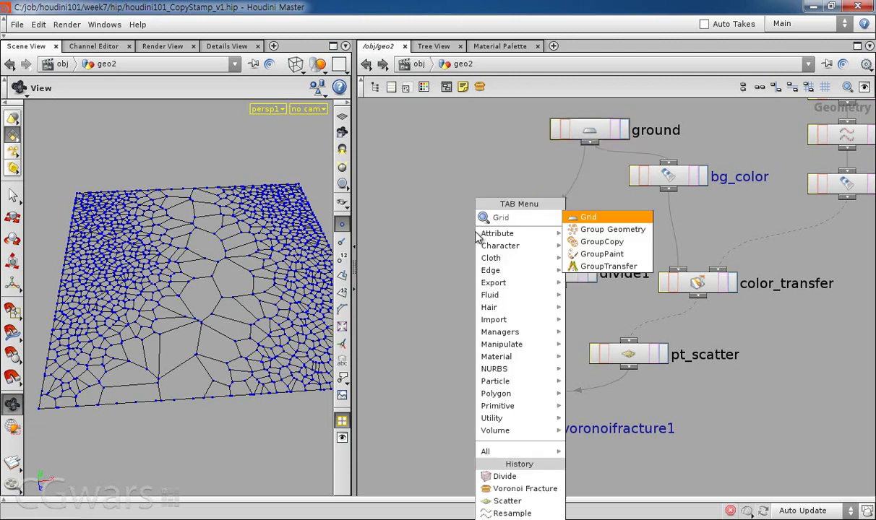
key(Escape)
key(Tab)
text(Grid)
key(Return)
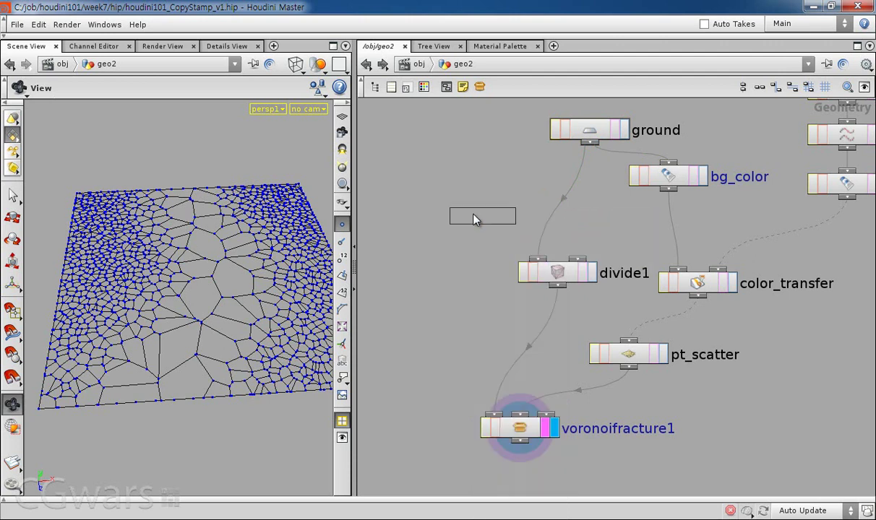
click(466, 207)
key(p)
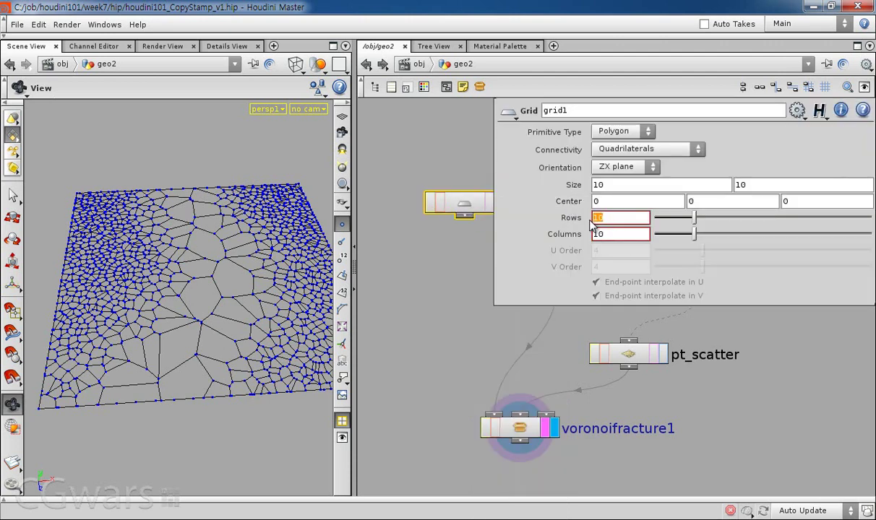
click(629, 234)
text(2)
- Wire grid1 into voronoifracture1's first input in place of divide1, and check voronoifracture1's settings and fractured geometry
click(462, 235)
click(498, 418)
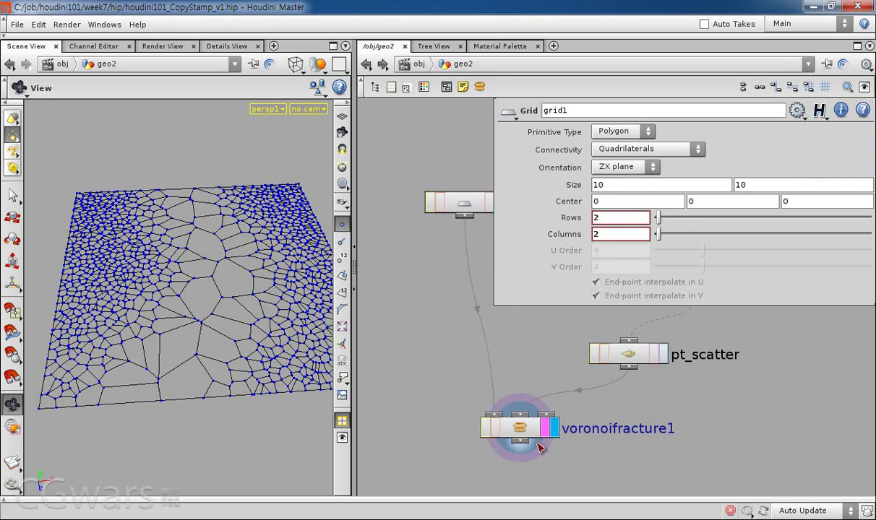
click(508, 426)
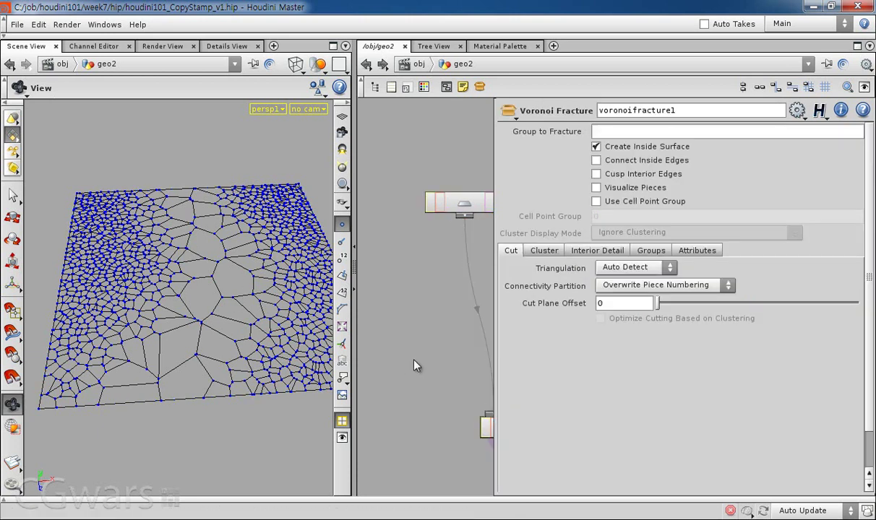
key(p)
mouse_move(239, 308)
mouse_down()
mouse_move(243, 328)
mouse_move(232, 312)
mouse_up()
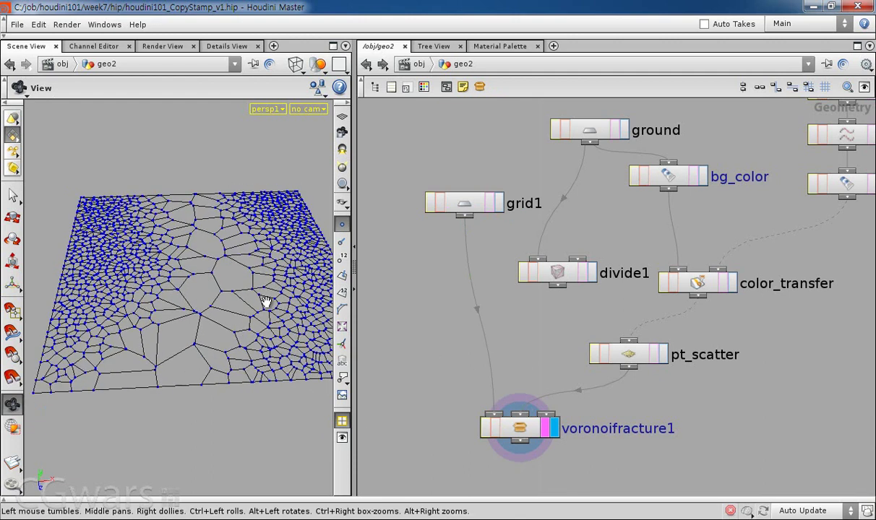
- Reconnect divide1 to voronoifracture1's first input and delete the grid1 node
drag(560, 287, 476, 396)
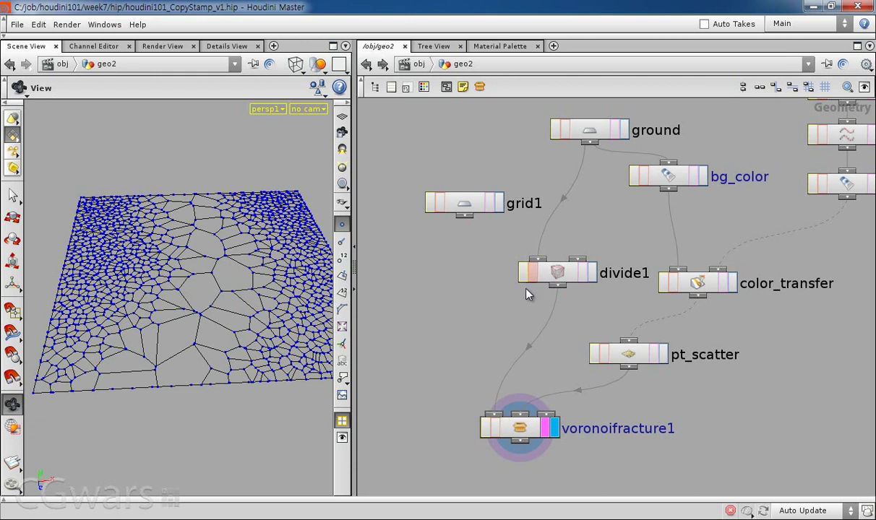
click(437, 199)
key(Delete)
- Rearrange the ground, divide1, bg_color and voronoifracture1 nodes so that their wires are clearly separated
key(h)
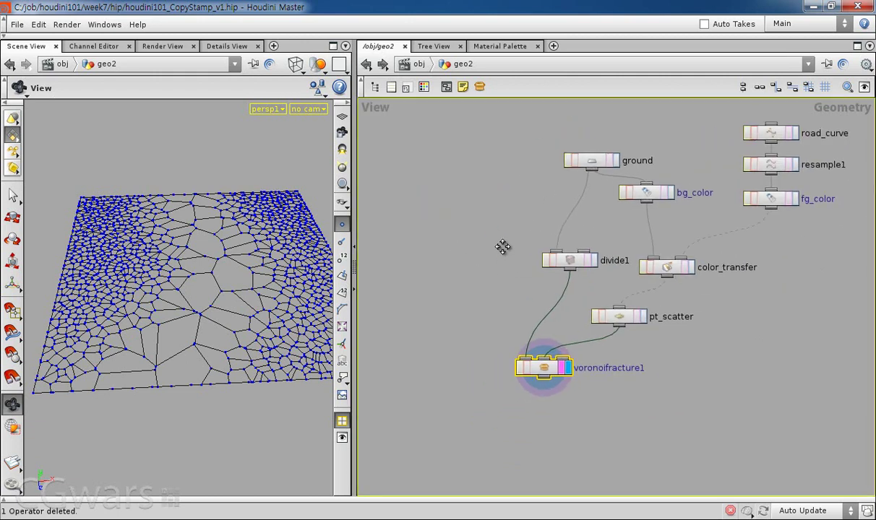
drag(592, 169, 612, 134)
drag(564, 259, 538, 249)
drag(646, 198, 633, 216)
drag(614, 128, 590, 132)
drag(563, 356, 563, 362)
click(488, 370)
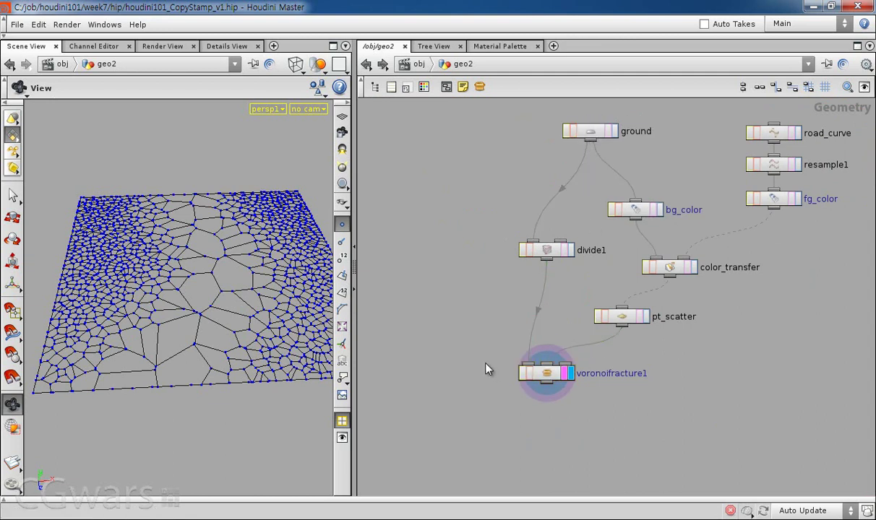
- Display divide1 and inspect its outline points with point numbers on, turn the numbers off, and display voronoifracture1 again
click(570, 250)
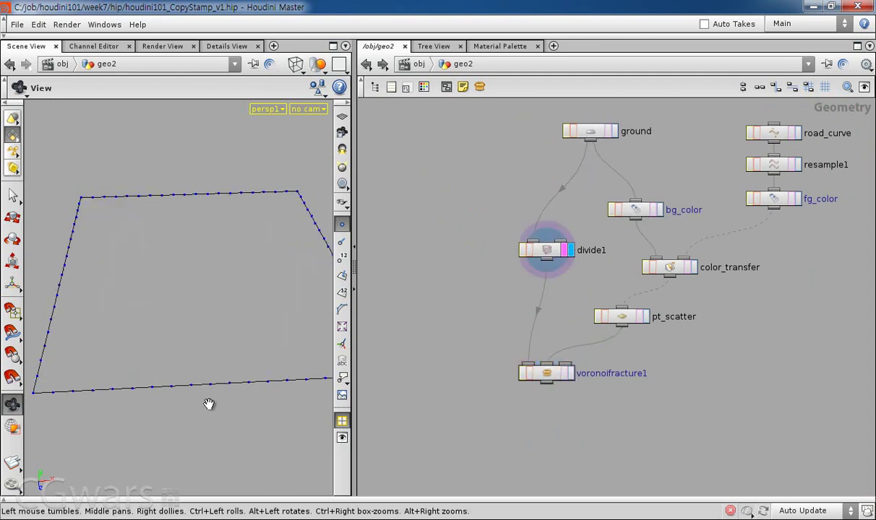
click(342, 255)
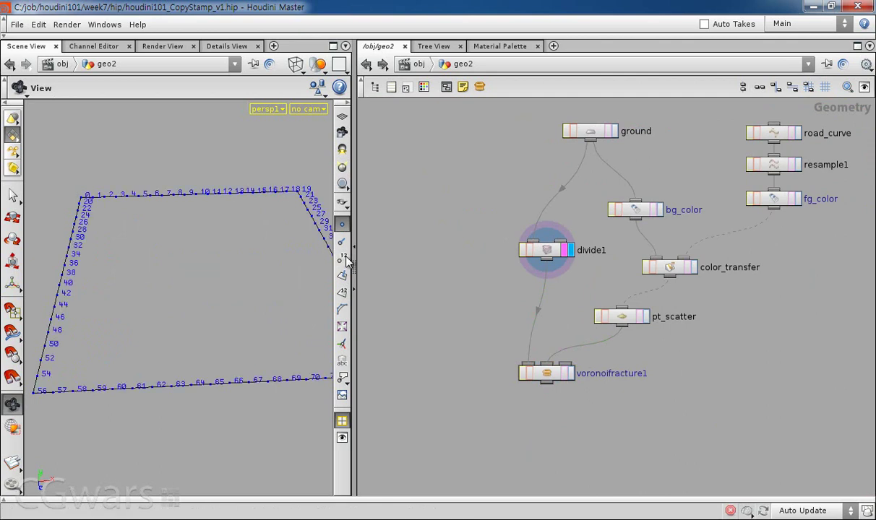
click(341, 255)
scroll(470, 272, down, 1)
middle_drag(471, 274, 502, 270)
scroll(502, 271, up, 1)
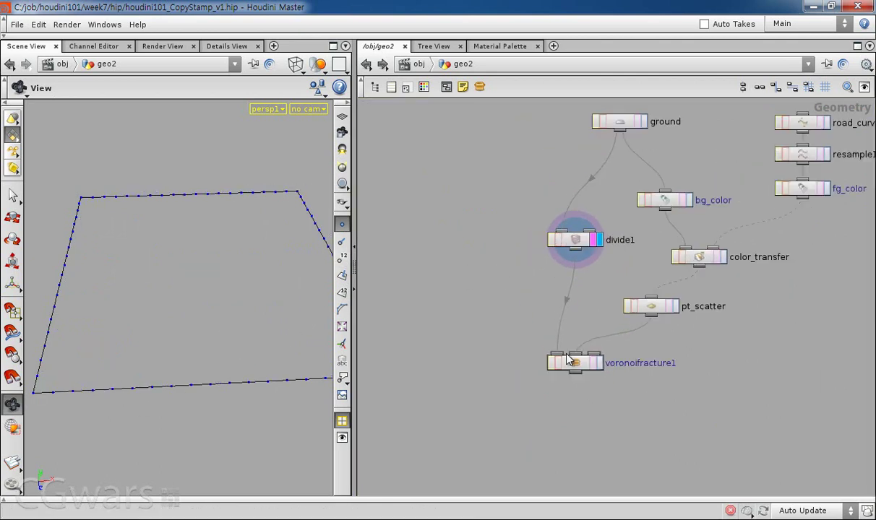
click(597, 363)
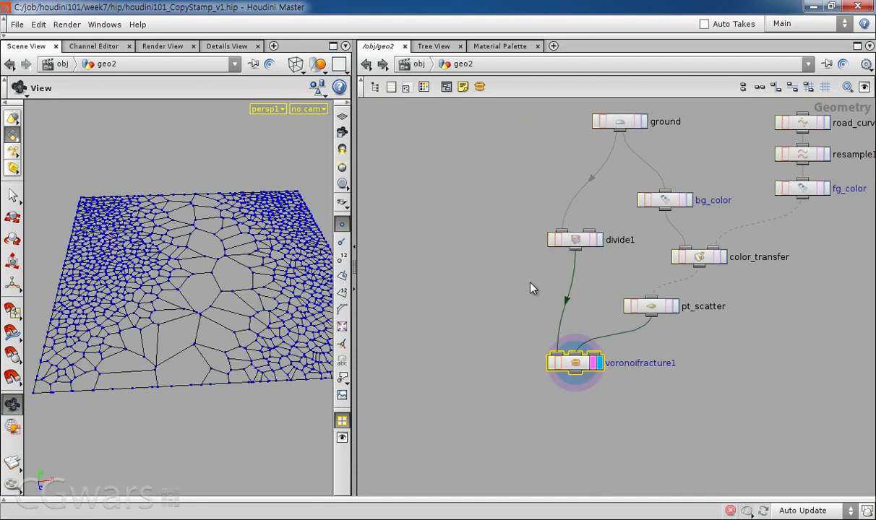
- Display the ground node with point numbers and look at the grid's corner points from above
scroll(513, 264, down, 1)
middle_drag(513, 261, 511, 294)
scroll(511, 298, up, 1)
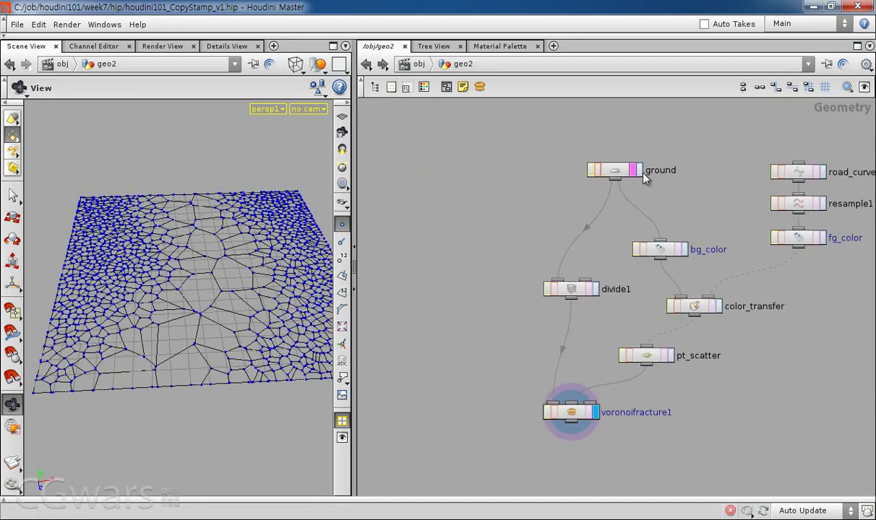
click(640, 171)
click(343, 259)
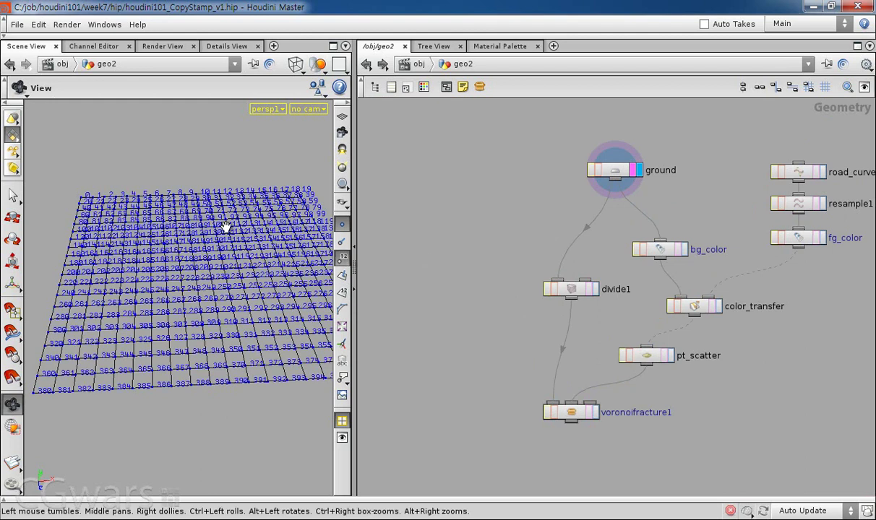
drag(225, 225, 227, 269)
middle_drag(281, 230, 198, 234)
scroll(265, 164, up, 3)
middle_drag(278, 167, 289, 150)
right_drag(289, 150, 277, 275)
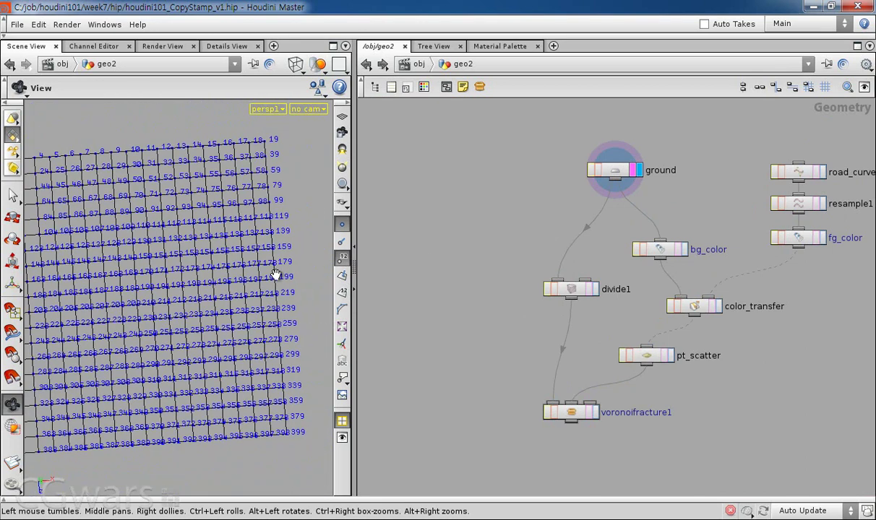
- Add an Add node, wire it between ground and voronoifracture1's first input, and display it
key(Tab)
text(add)
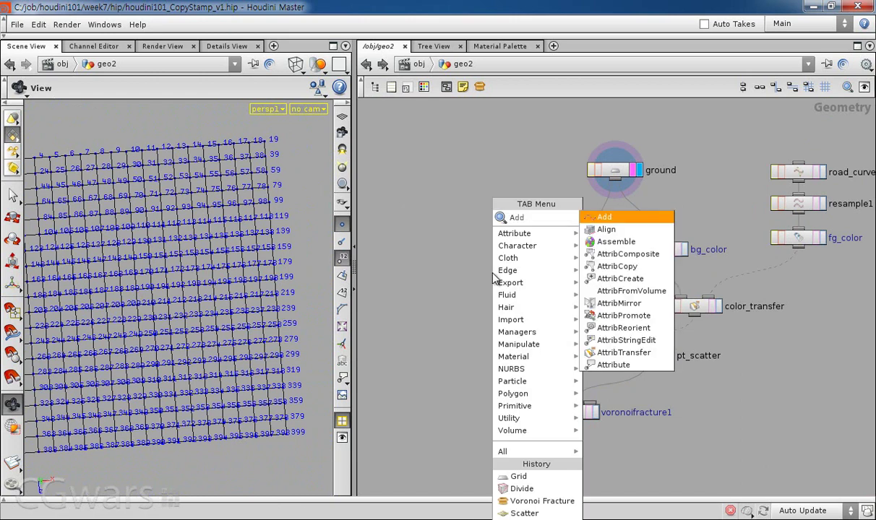
key(Return)
click(556, 333)
drag(559, 335, 517, 297)
click(521, 301)
click(614, 189)
click(540, 312)
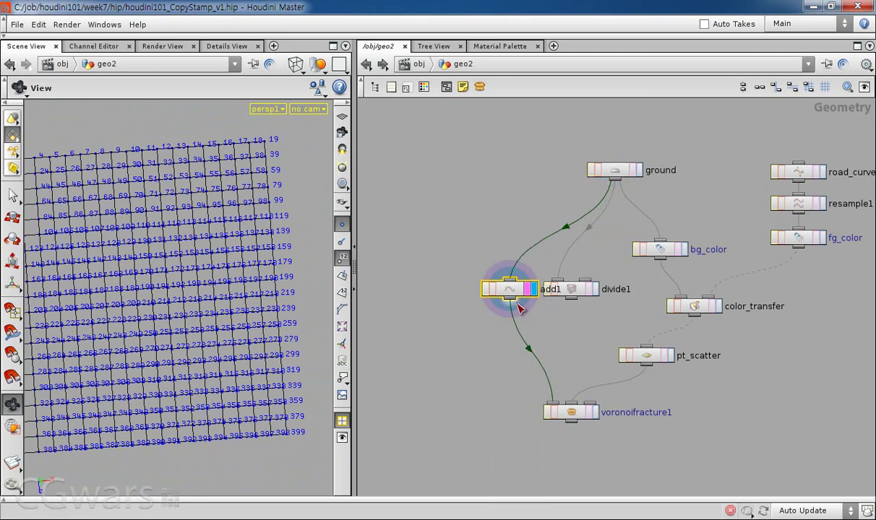
- Make add1 drop the incoming geometry but keep its points, and enable Remove Unused Points for its polygons
key(p)
click(616, 147)
click(562, 133)
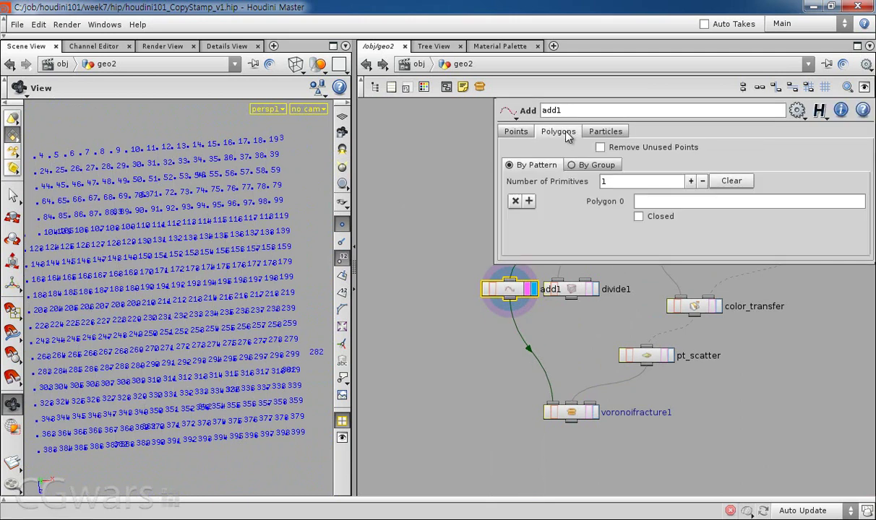
click(599, 148)
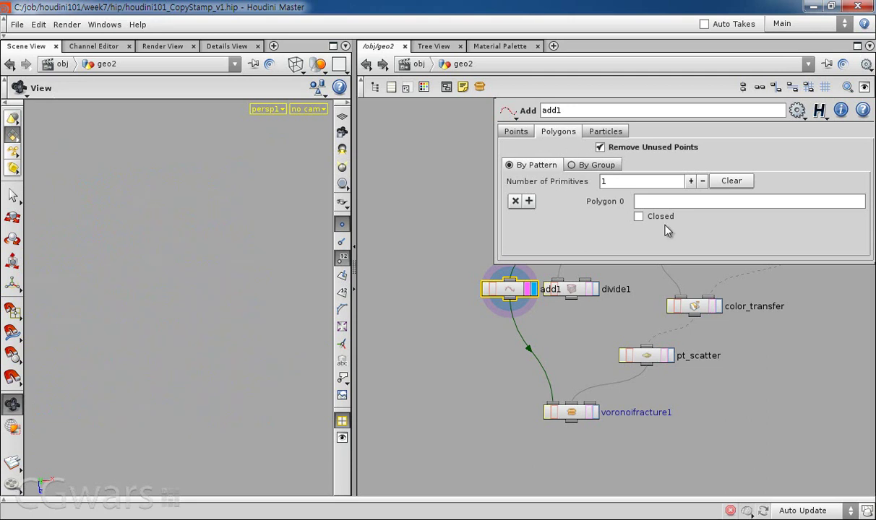
- Set add1's Polygon 0 pattern to points 0 19 399, reading the corner numbers from the displayed ground
text(0 19)
key(Return)
middle_drag(485, 258, 474, 368)
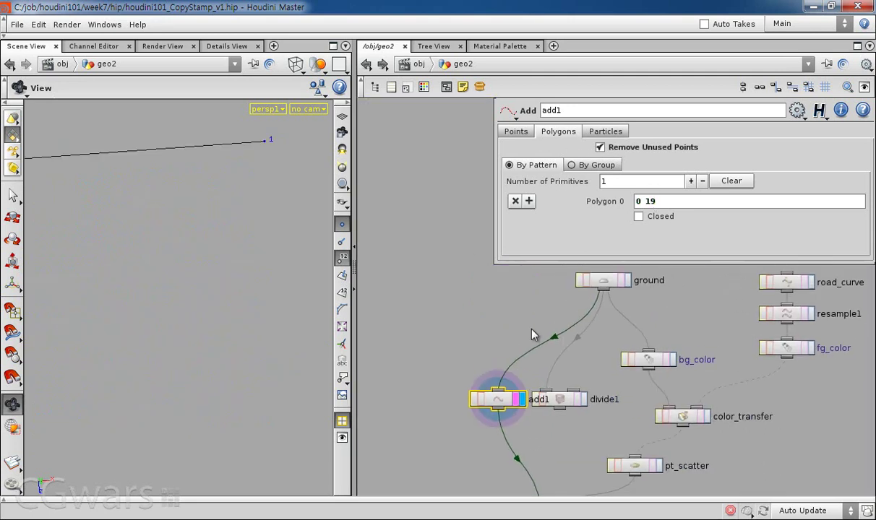
click(623, 281)
scroll(230, 411, up, 5)
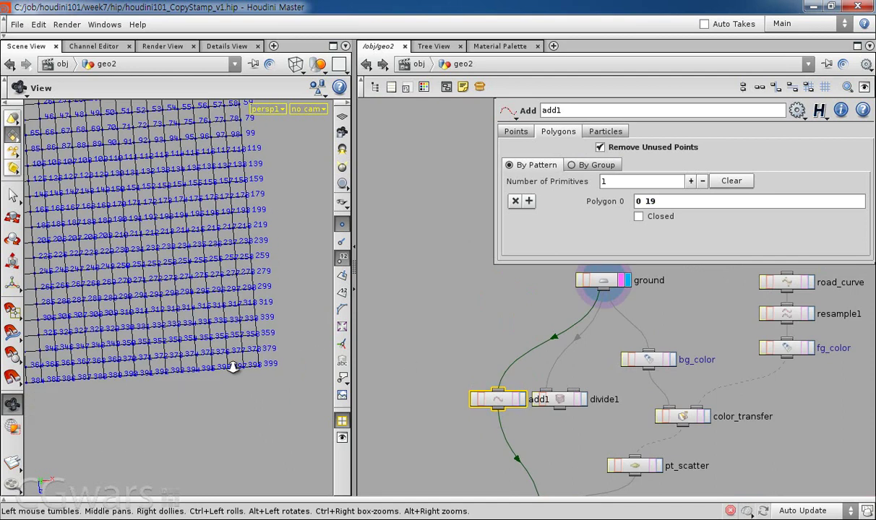
click(727, 207)
text(399)
- Append ground corner point 380 to the Polygon 0 pattern, enable Closed, and display add1
scroll(242, 379, down, 4)
middle_drag(216, 378, 373, 334)
middle_drag(61, 345, 232, 341)
scroll(217, 342, up, 5)
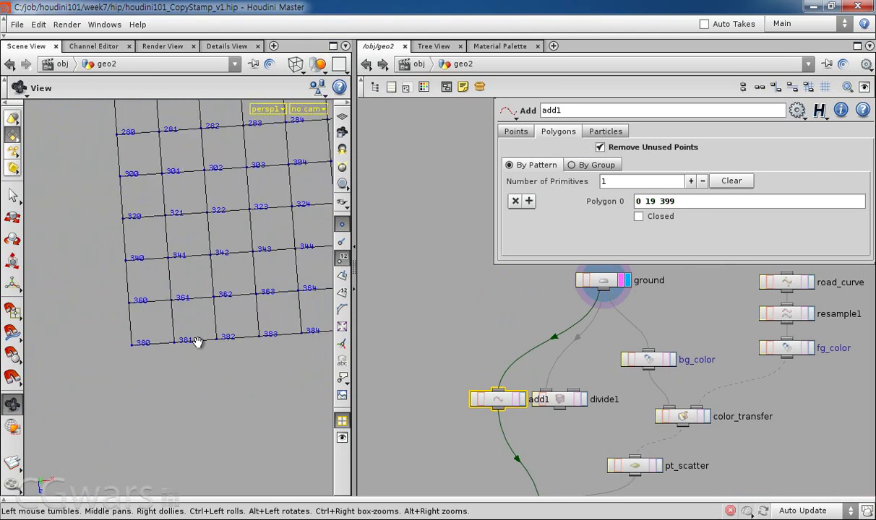
scroll(197, 342, up, 2)
drag(194, 355, 192, 346)
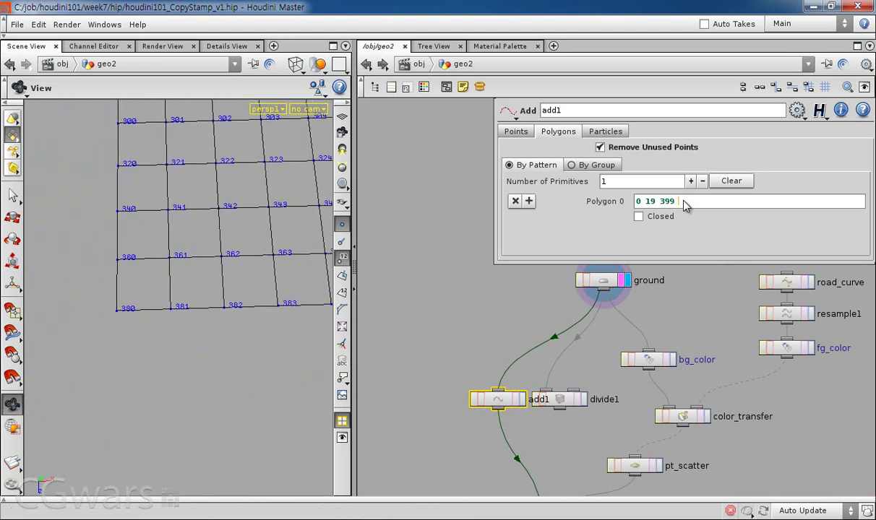
text(380)
key(Return)
click(522, 400)
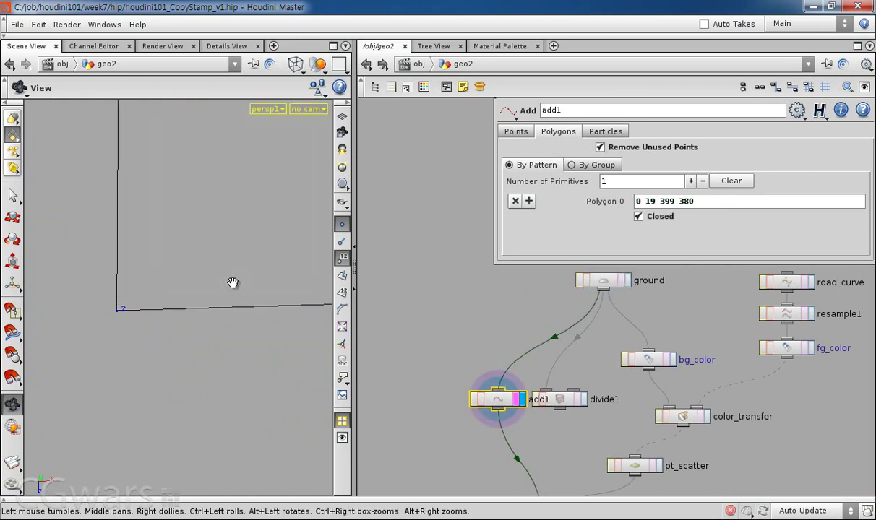
- Check add1's whole four-point outline and move the divide1 node away from it
key(h)
scroll(521, 350, down, 2)
scroll(562, 388, up, 1)
click(544, 368)
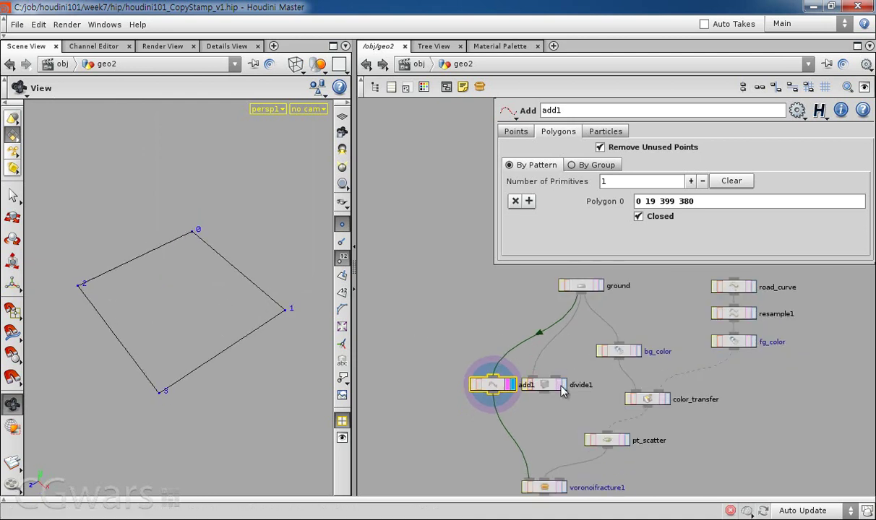
click(547, 381)
drag(551, 388, 568, 403)
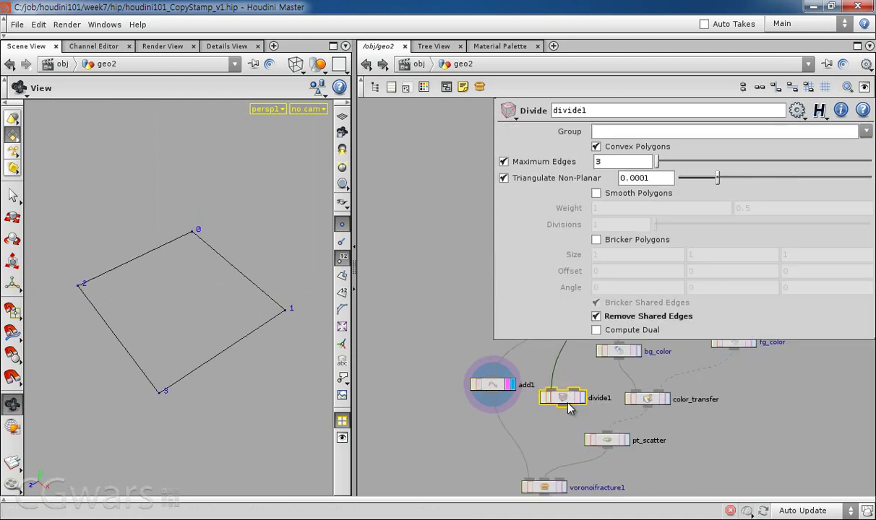
- Display voronoifracture1 with points and point numbers turned off, and view the fractured ground from the front
click(562, 489)
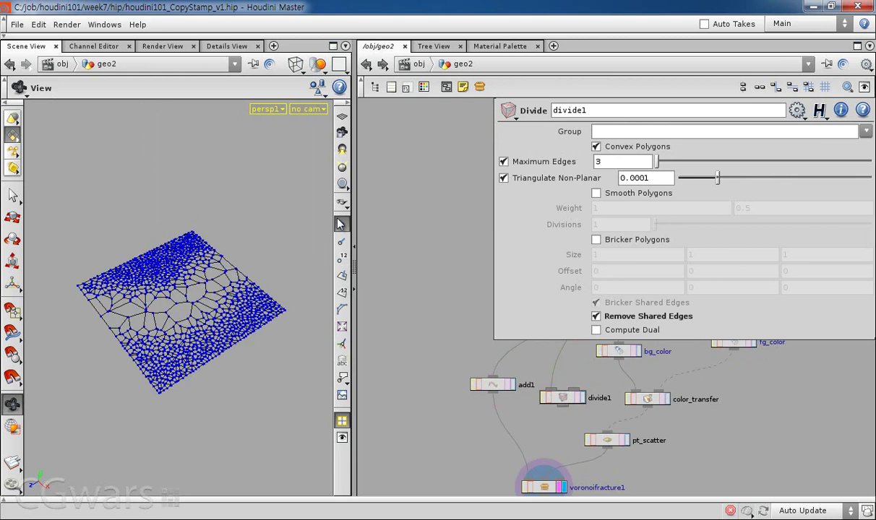
drag(224, 350, 304, 340)
right_drag(304, 340, 231, 392)
key(p)
- Reposition the add1 and divide1 nodes between ground and voronoifracture1
scroll(434, 317, down, 2)
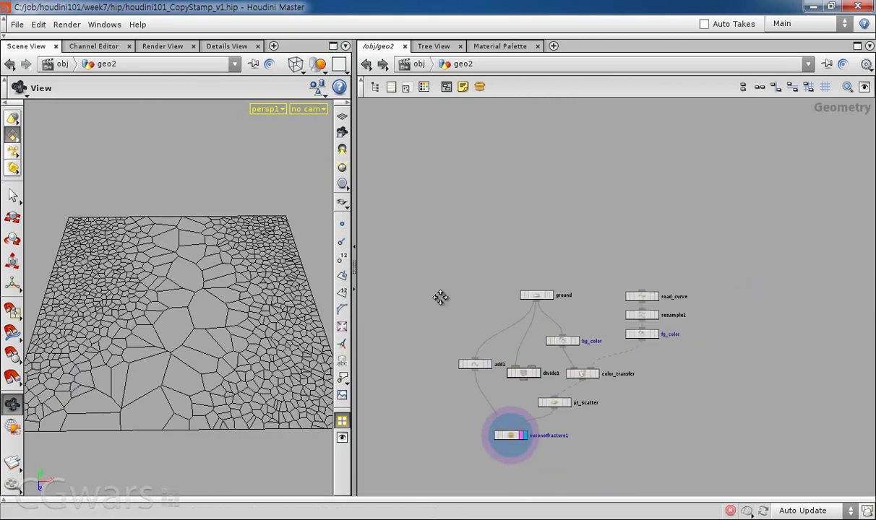
middle_drag(434, 322, 532, 258)
scroll(608, 285, up, 3)
drag(609, 318, 603, 338)
drag(547, 301, 568, 308)
drag(609, 349, 606, 343)
scroll(532, 378, down, 2)
middle_drag(531, 377, 527, 328)
scroll(531, 279, up, 2)
- Collapse add1 and divide1 into a subnet wired between ground and voronoifracture1, and open the subnet
drag(504, 250, 665, 368)
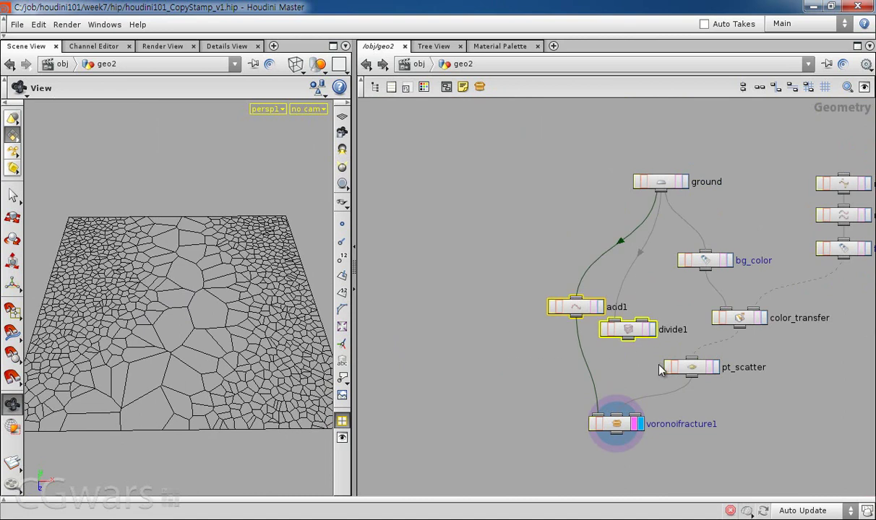
key(shift+c)
drag(578, 305, 597, 324)
click(617, 365)
double_click(640, 326)
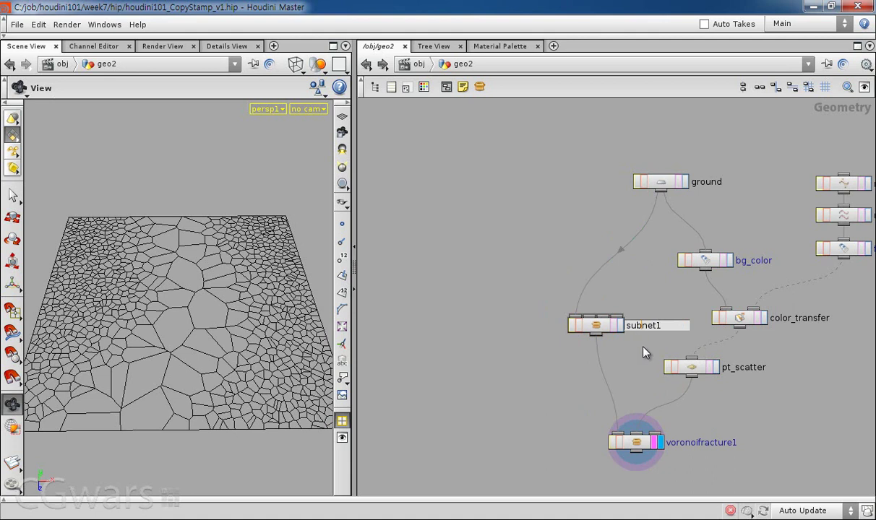
double_click(595, 324)
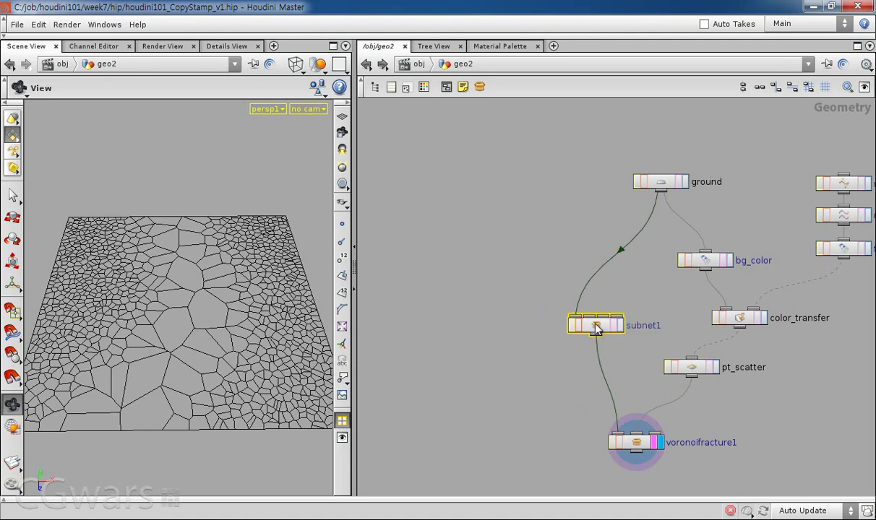
- Spread out add1 and divide1 inside the subnet, compare their outputs with points shown, and make divide1 the displayed node
drag(618, 298, 580, 338)
drag(676, 331, 663, 332)
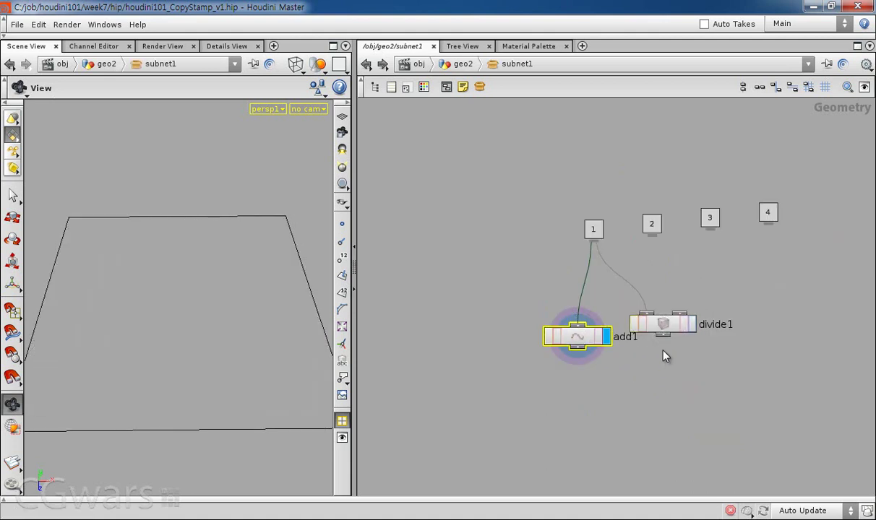
click(692, 325)
click(342, 224)
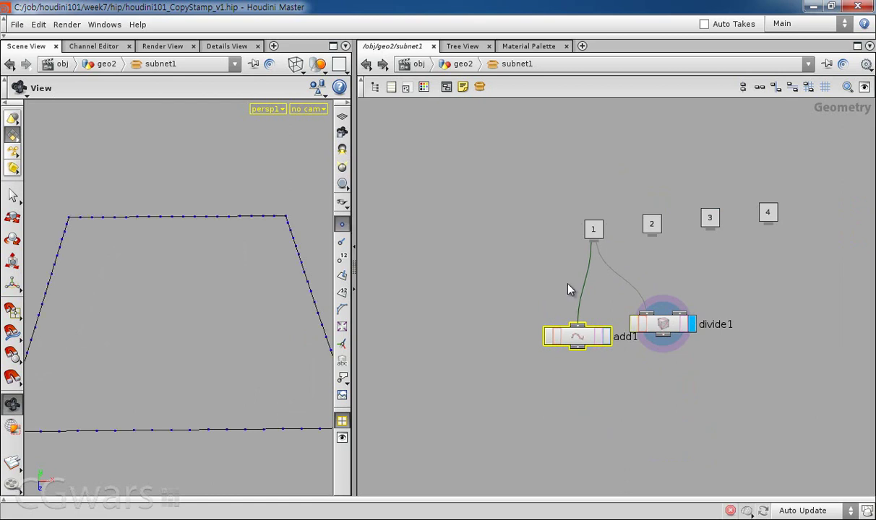
click(607, 337)
click(690, 325)
- Return to the geo2 network level and bring subnet1 and voronoifracture1 into view
key(u)
middle_drag(652, 368, 618, 346)
key(p)
key(p)
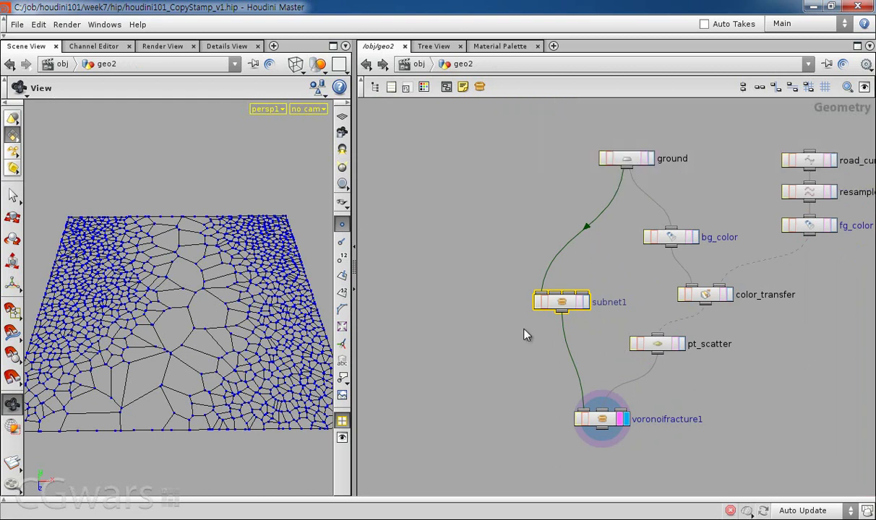
middle_drag(526, 353, 541, 325)
drag(618, 294, 506, 233)
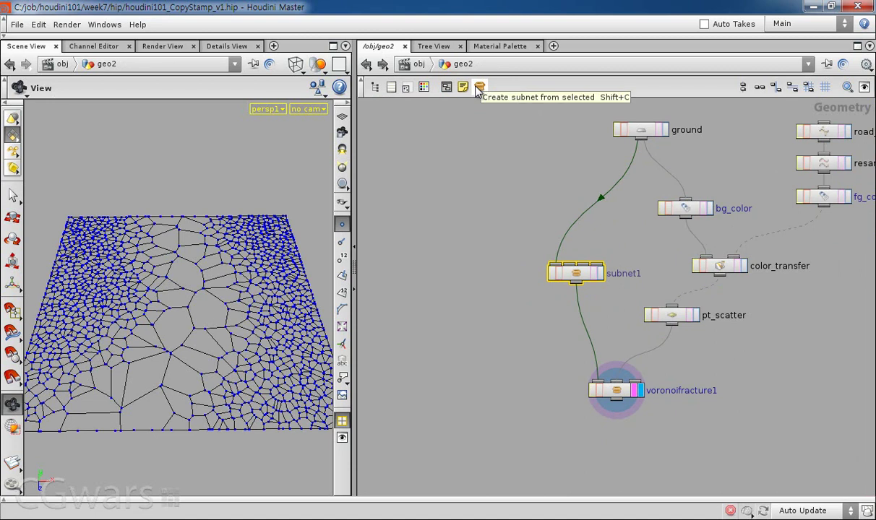
mouse_move(584, 366)
right_down()
mouse_move(571, 361)
mouse_move(581, 370)
right_up()
middle_drag(581, 370, 629, 374)
- Examine the corners where fractured cells meet, with points hidden and point numbers shown
drag(231, 354, 267, 329)
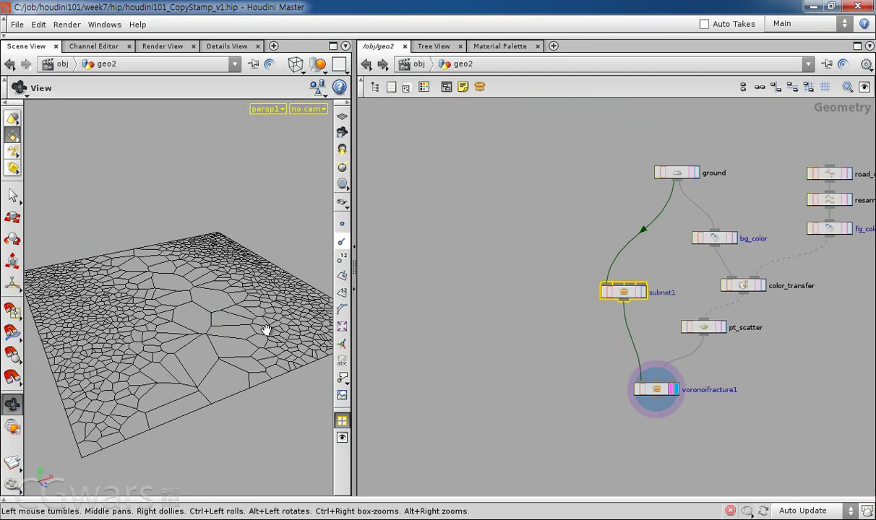
right_drag(260, 335, 172, 322)
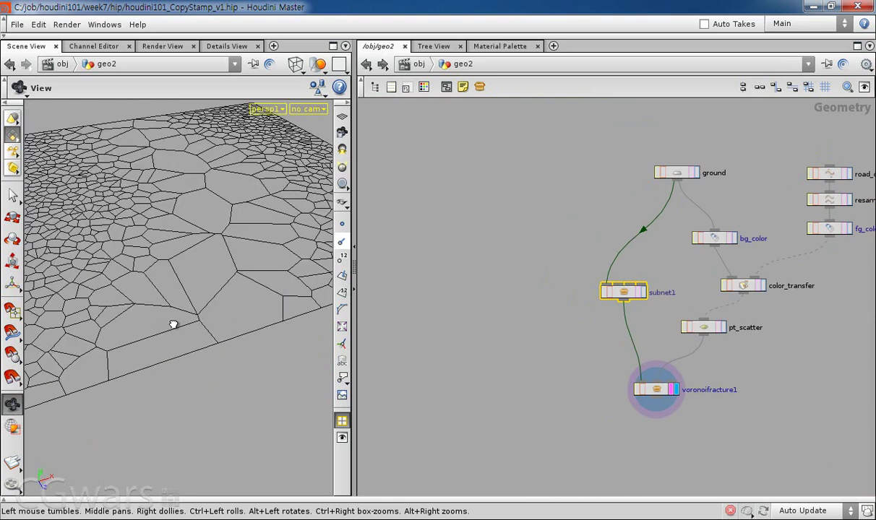
click(343, 257)
right_drag(238, 304, 186, 307)
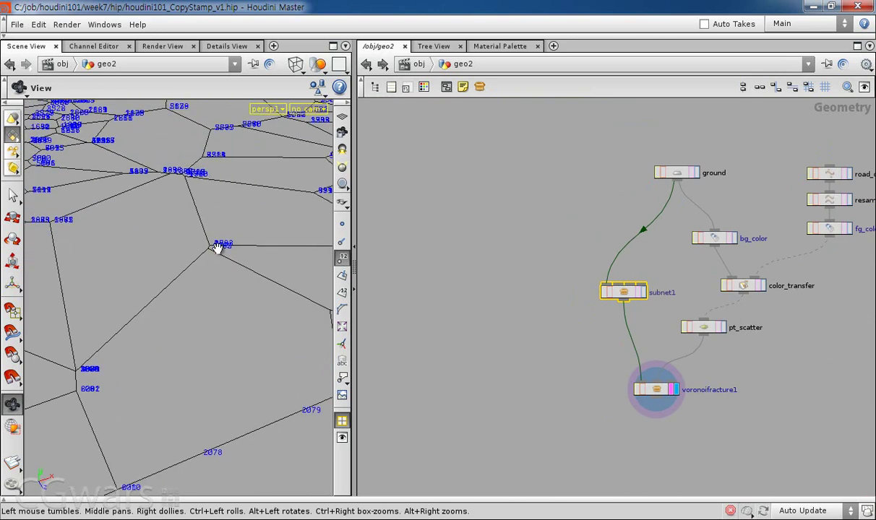
- Add a Fuse node below voronoifracture1, wired to its output, and display it
scroll(625, 361, up, 3)
key(Tab)
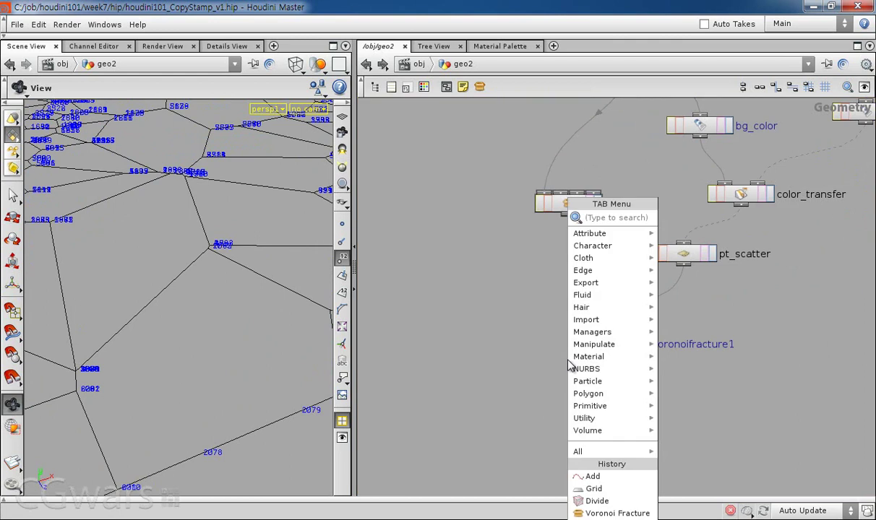
text(fuse)
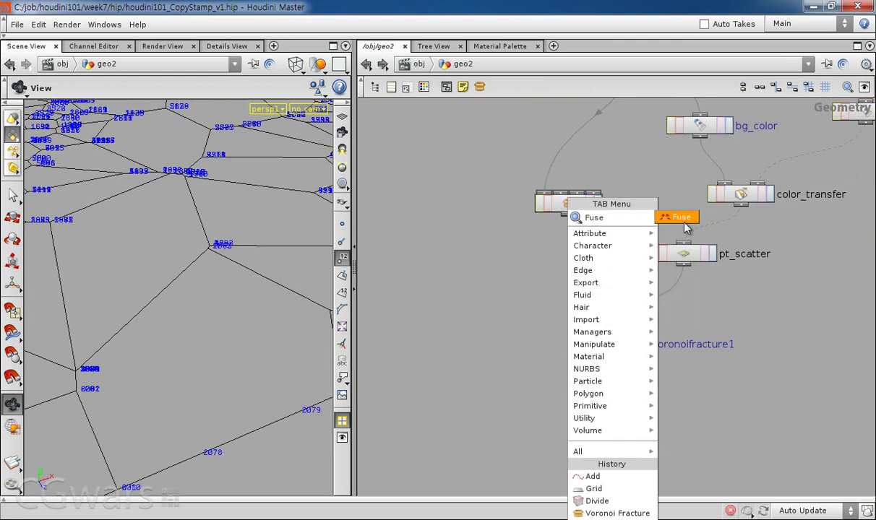
key(Return)
click(620, 393)
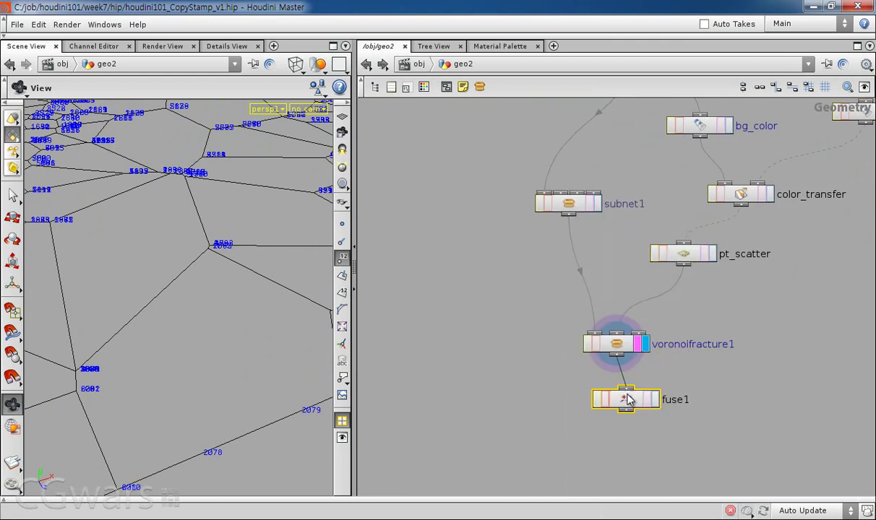
click(640, 398)
- Toggle fuse1's bypass to compare point numbers at the cell corners, and check the node's geometry information
scroll(287, 348, up, 3)
scroll(254, 289, up, 4)
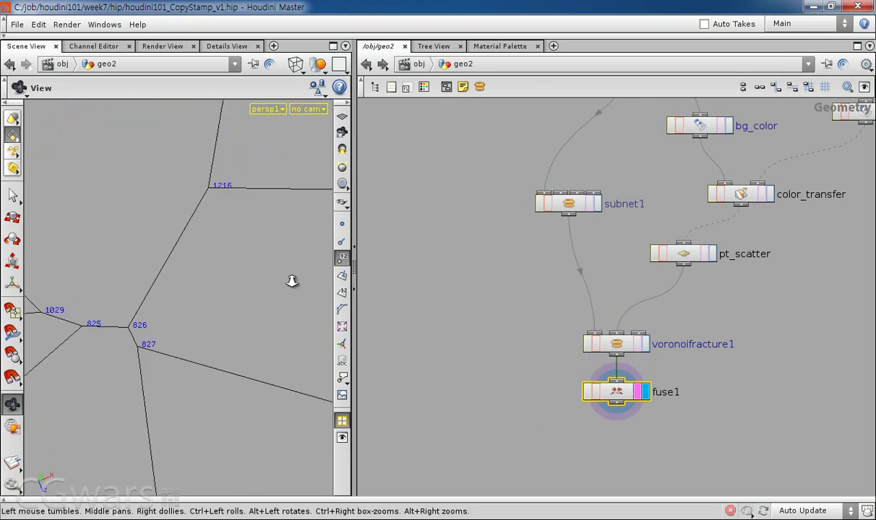
click(591, 394)
click(638, 424)
click(590, 392)
click(591, 392)
click(590, 391)
click(588, 389)
click(589, 394)
click(589, 394)
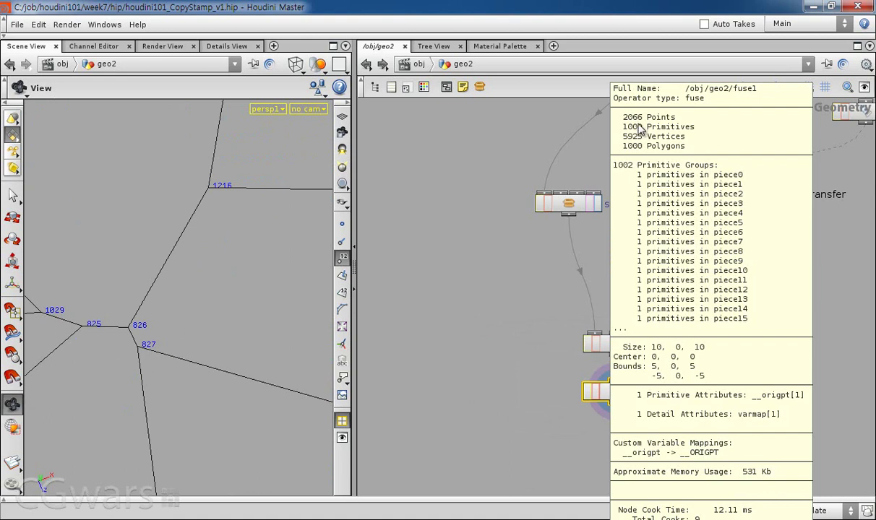
click(587, 393)
middle_click(611, 397)
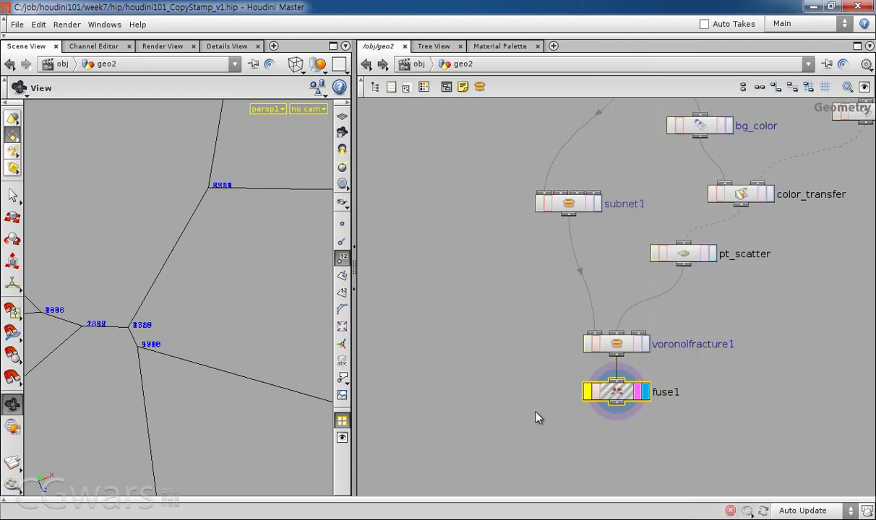
click(587, 393)
- Hide the point numbers and view the whole fused ground from the front
right_drag(274, 335, 127, 402)
drag(127, 402, 204, 322)
click(342, 258)
drag(262, 291, 216, 366)
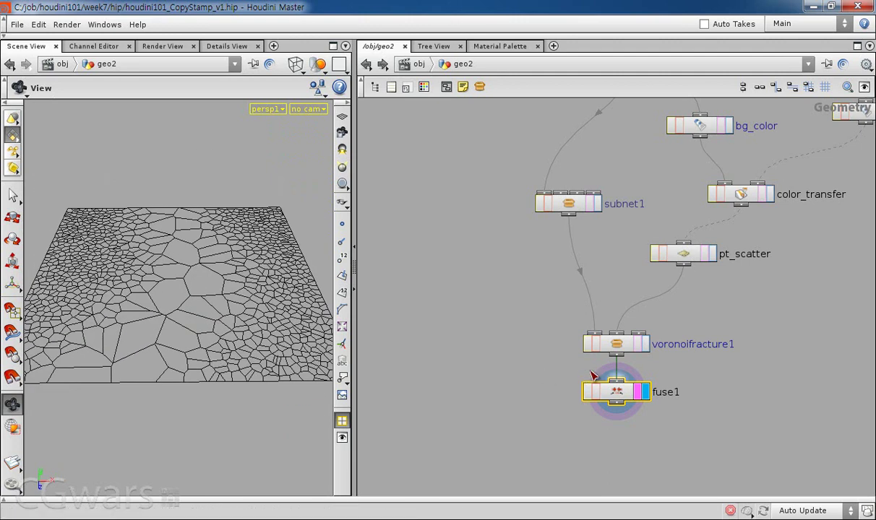
- Try subdividing the fused ground with a Subdivide node on fuse1's output, and delete the node
scroll(655, 339, down, 3)
click(640, 334)
drag(652, 335, 572, 364)
click(574, 397)
key(Tab)
text(sub)
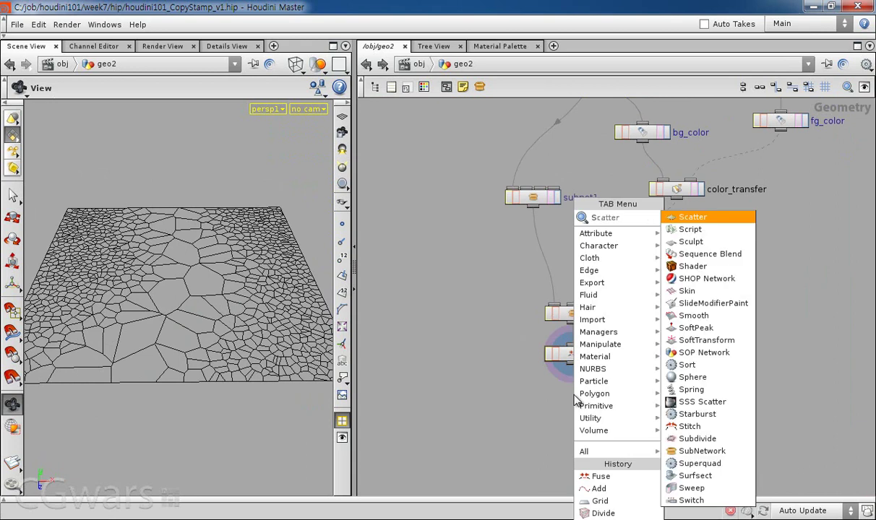
click(698, 218)
click(612, 399)
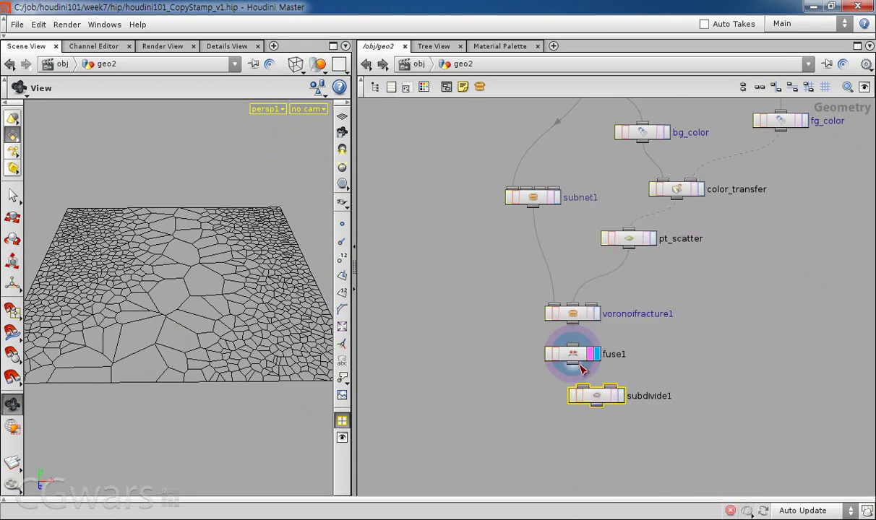
click(619, 396)
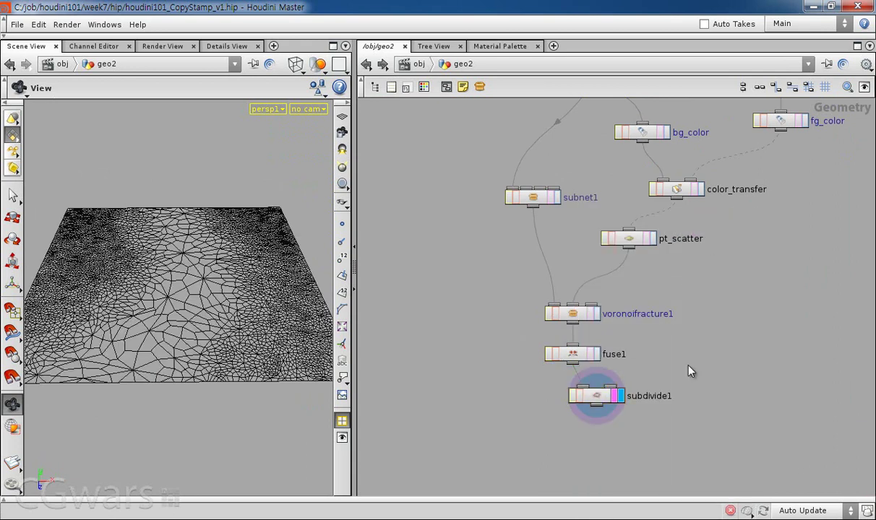
drag(262, 355, 254, 338)
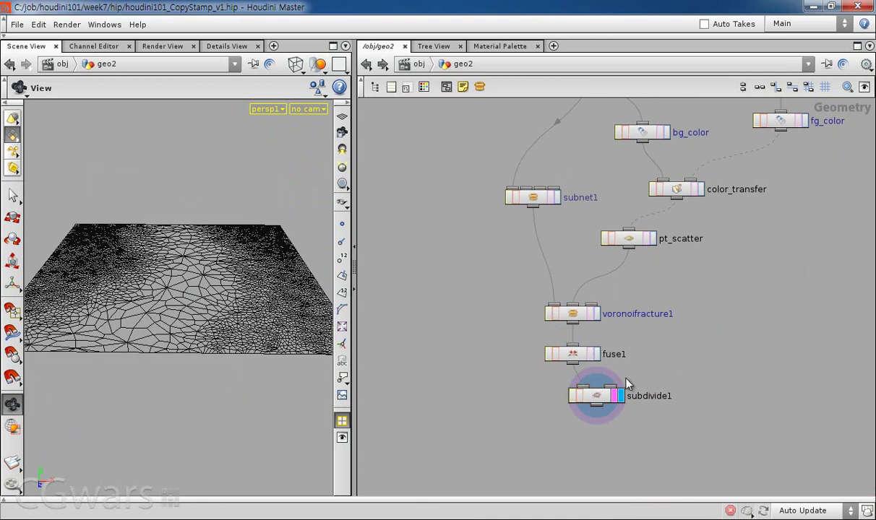
key(Delete)
- Reposition fuse1, voronoifracture1 and pt_scatter to tidy the lower part of the network
scroll(581, 400, up, 1)
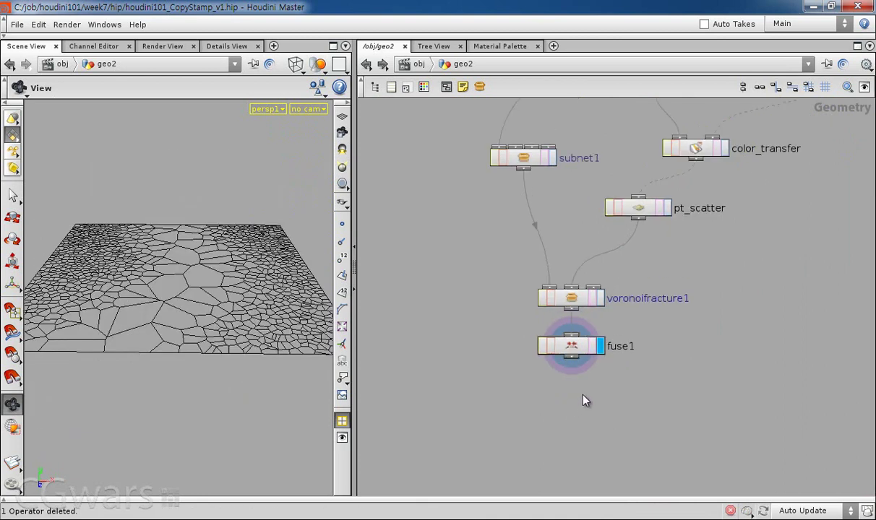
drag(578, 356, 570, 349)
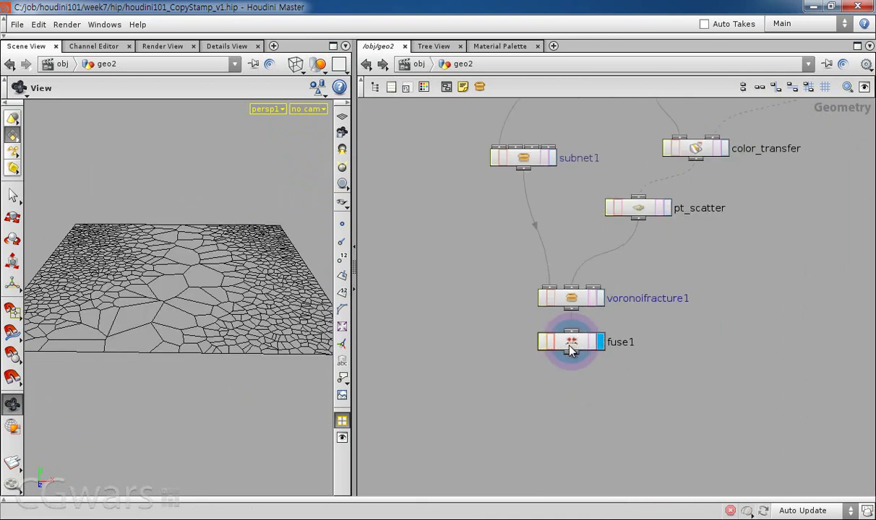
mouse_move(303, 376)
mouse_down()
mouse_move(288, 391)
mouse_move(311, 383)
mouse_up()
scroll(625, 333, down, 2)
scroll(625, 332, up, 2)
drag(581, 289, 578, 268)
drag(627, 204, 603, 202)
middle_drag(692, 267, 660, 302)
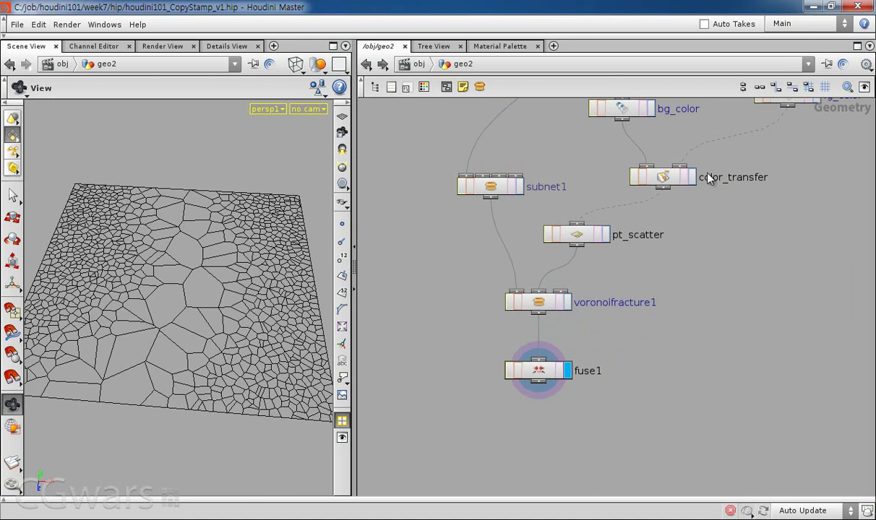
- Add an AttribTransfer node with fuse1 as its first input and color_transfer as its second, and display the result
click(689, 178)
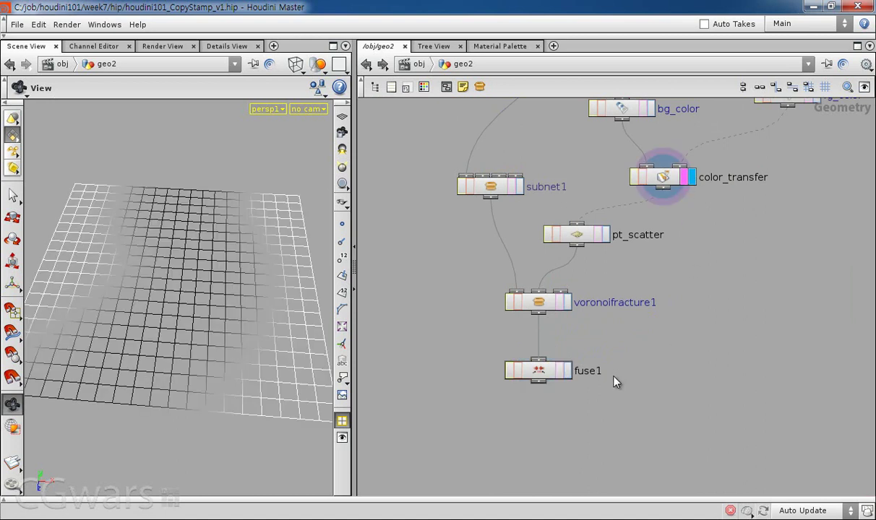
scroll(615, 376, up, 2)
right_click(538, 386)
text(att)
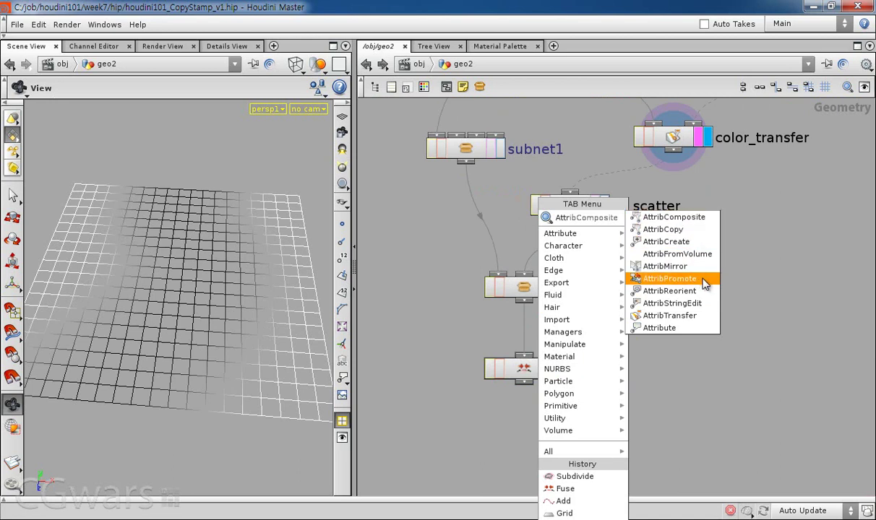
click(670, 315)
click(549, 434)
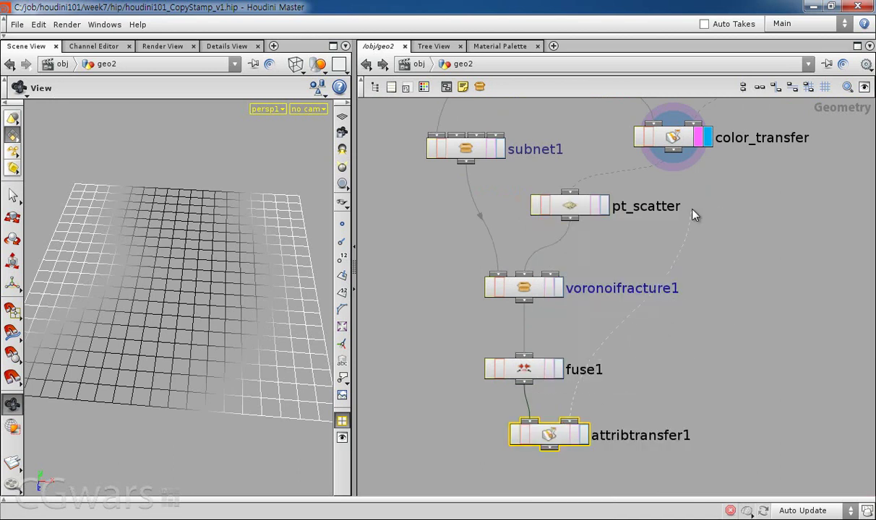
drag(678, 151, 594, 446)
click(583, 435)
click(726, 400)
drag(250, 354, 236, 319)
right_drag(236, 319, 234, 321)
- In attribtransfer1's conditions, set the max sample count to 10 and the distance threshold to 6.11
click(583, 442)
middle_drag(752, 314, 680, 307)
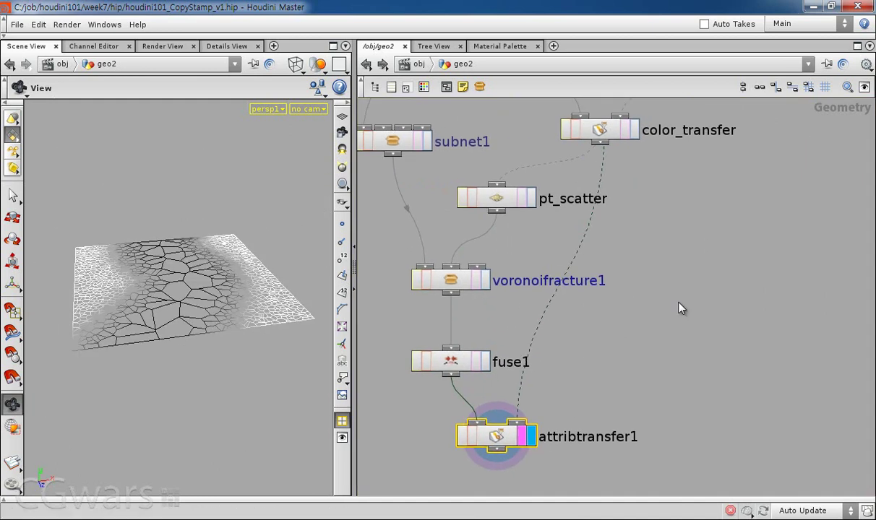
key(p)
click(578, 201)
drag(676, 270, 661, 285)
drag(671, 237, 868, 227)
drag(672, 252, 719, 258)
drag(786, 253, 864, 250)
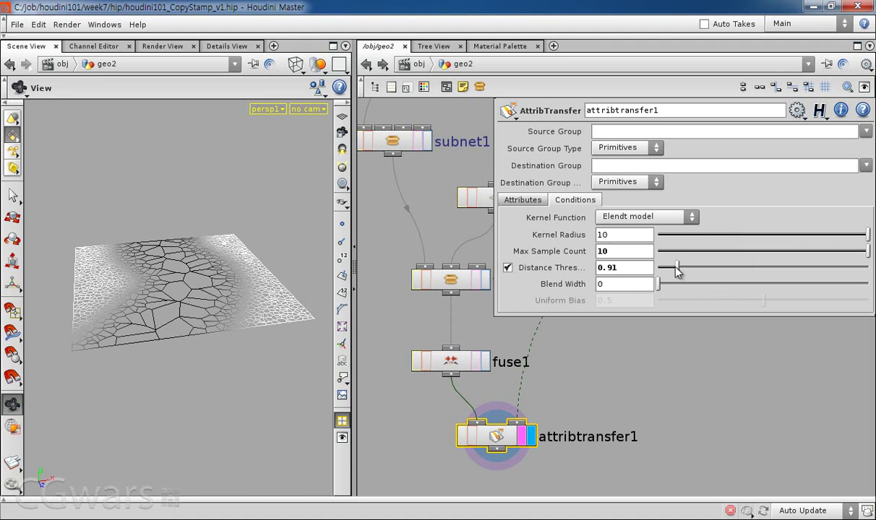
middle_drag(624, 268, 699, 273)
middle_drag(827, 272, 73, 253)
mouse_move(245, 289)
mouse_down()
mouse_move(262, 296)
mouse_move(261, 324)
mouse_move(249, 268)
mouse_move(254, 293)
mouse_up()
click(603, 388)
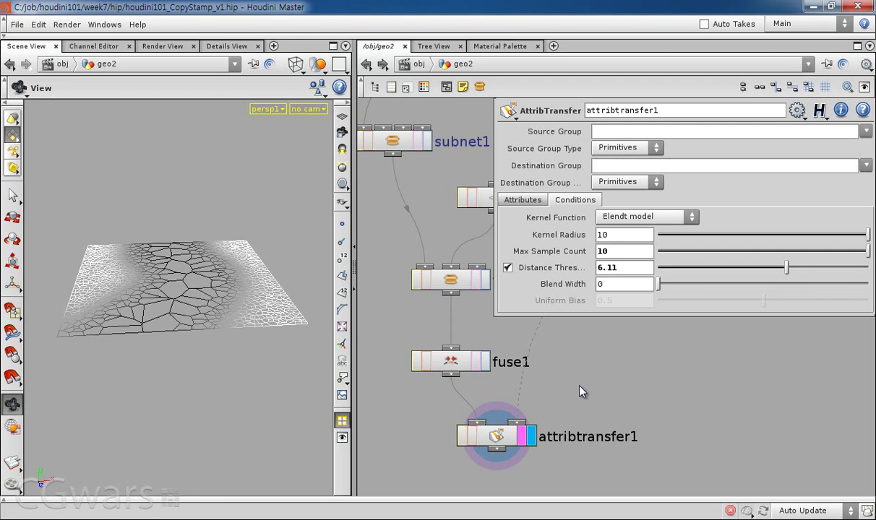
- Add a Point node below attribtransfer1, wire it to that node's output, and display it
click(512, 421)
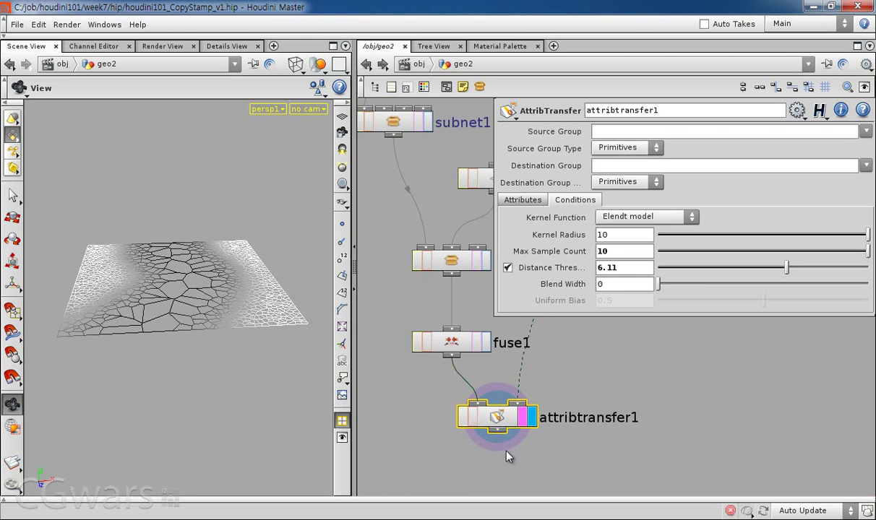
key(Tab)
text(Point)
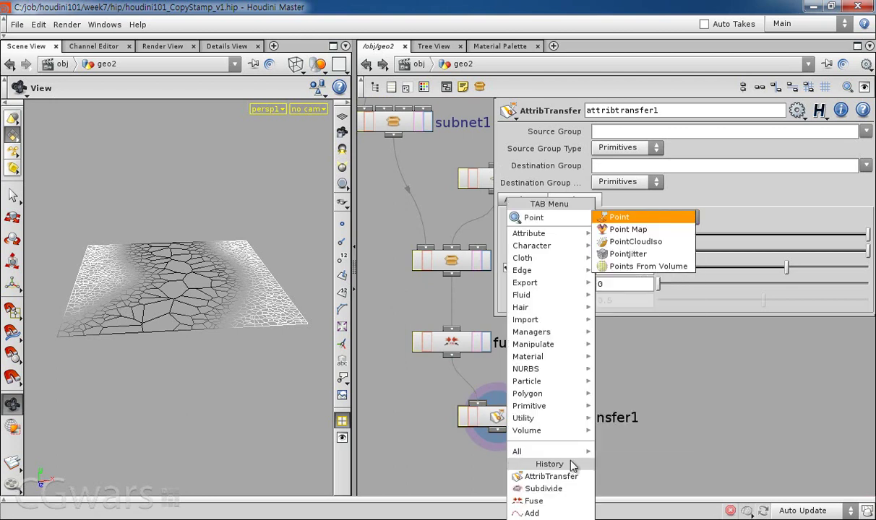
click(603, 217)
click(499, 472)
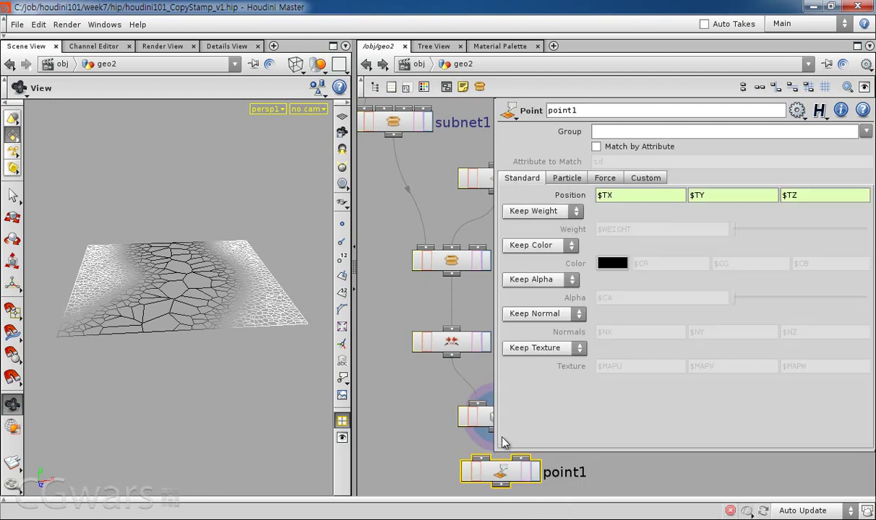
middle_drag(435, 451, 375, 411)
click(415, 421)
click(473, 432)
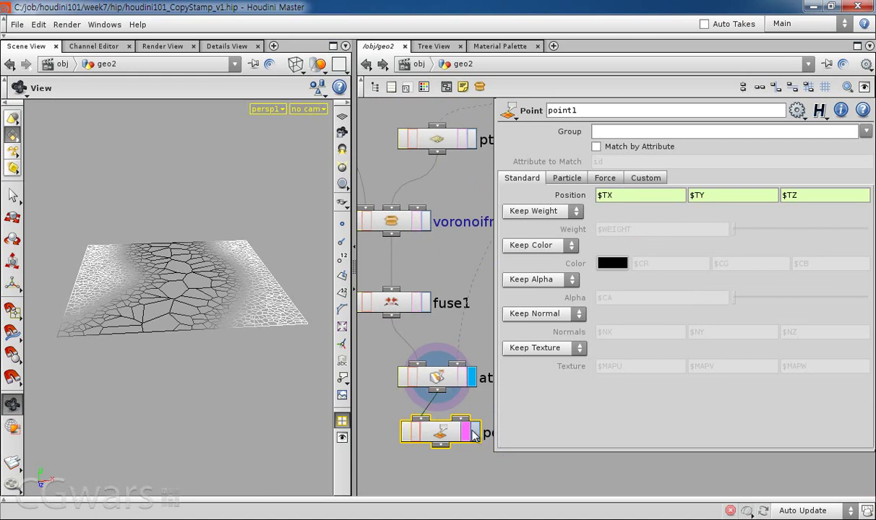
drag(443, 436, 440, 436)
- Set point1's Y position to $TY+$CR to raise the ground by its color, and view the displaced terrain
drag(268, 351, 267, 317)
click(715, 200)
text(+)
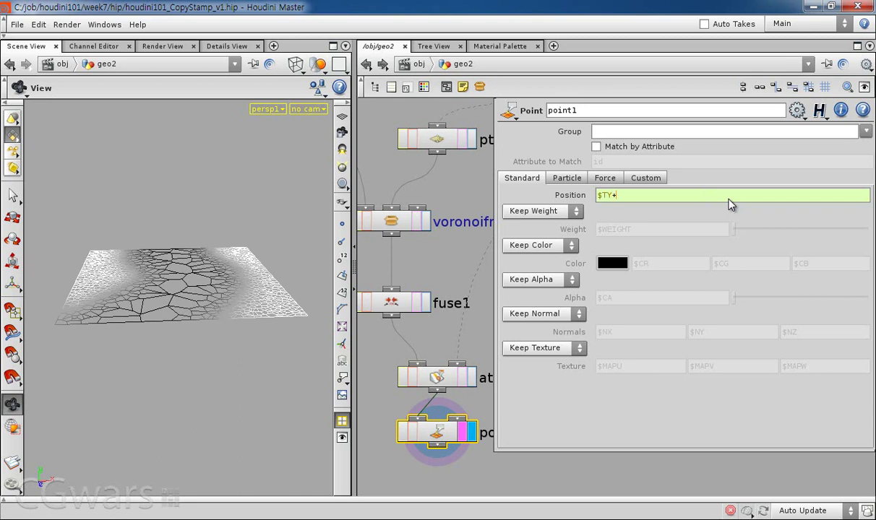
text($CR)
key(Return)
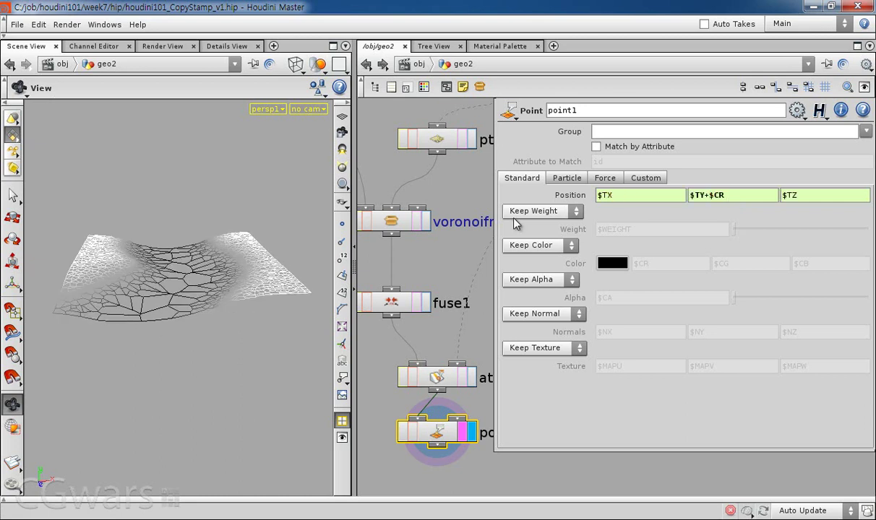
mouse_move(219, 290)
mouse_down()
mouse_move(222, 278)
mouse_move(211, 307)
mouse_move(205, 303)
mouse_move(214, 319)
mouse_move(217, 307)
mouse_up()
- Display the color_transfer node's result on the ground grid
key(p)
scroll(617, 230, down, 3)
middle_drag(673, 186, 604, 349)
scroll(635, 289, up, 4)
click(497, 347)
click(505, 349)
key(p)
key(p)
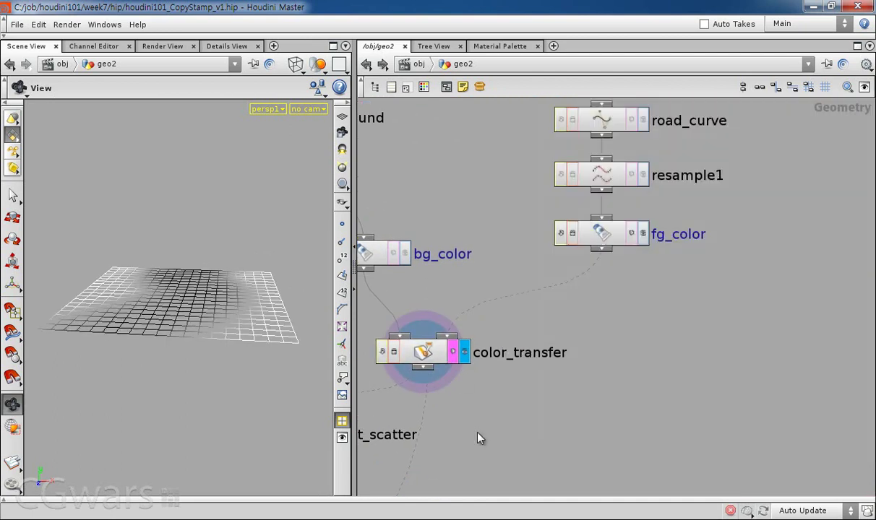
- In color_transfer's conditions, set the blend width to 2.31 and the distance threshold to 0
middle_drag(475, 437, 591, 321)
scroll(710, 316, down, 2)
scroll(626, 375, up, 1)
scroll(583, 354, down, 2)
scroll(587, 306, up, 2)
click(588, 309)
key(p)
drag(736, 284, 707, 286)
drag(661, 268, 657, 273)
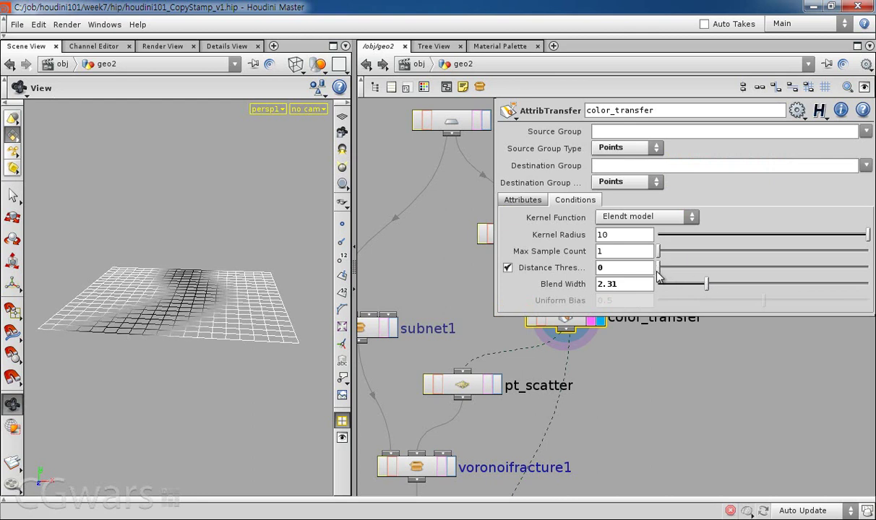
- Set color_transfer's blend width to 2.77 and display the point1 node's result
drag(708, 285, 719, 289)
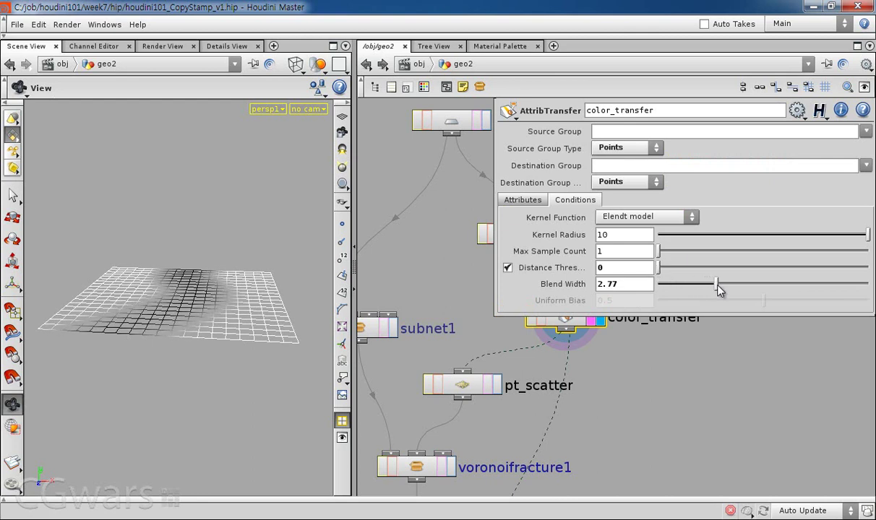
click(707, 394)
scroll(705, 396, down, 1)
middle_drag(705, 396, 748, 219)
scroll(581, 446, up, 1)
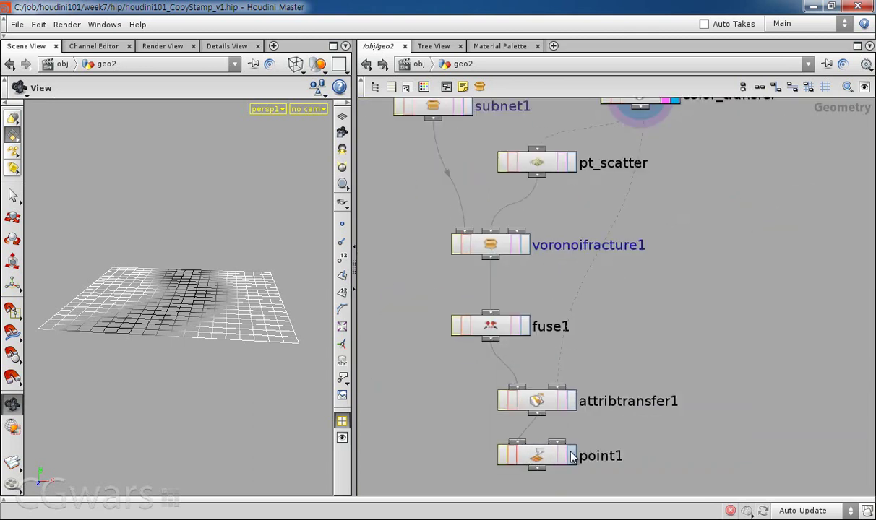
click(571, 455)
- Examine the displaced terrain's height profile in the front view, comparing it with the ground line
drag(185, 372, 229, 313)
key(Tab)
key(Escape)
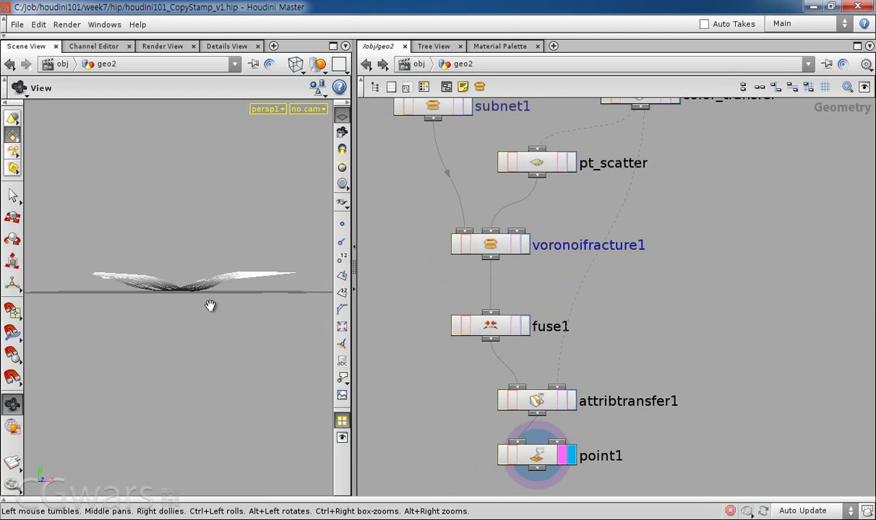
key(space+2)
key(space+3)
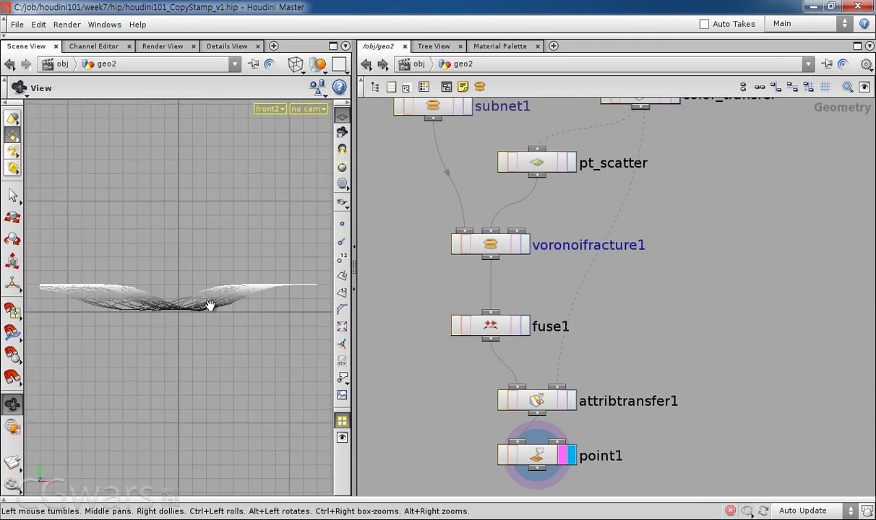
right_drag(210, 305, 289, 297)
drag(356, 311, 513, 310)
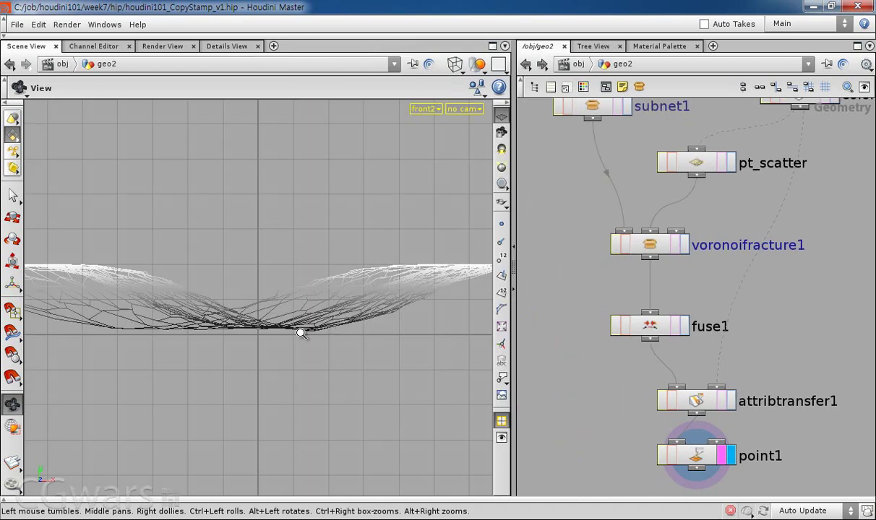
scroll(268, 335, down, 2)
scroll(253, 325, up, 1)
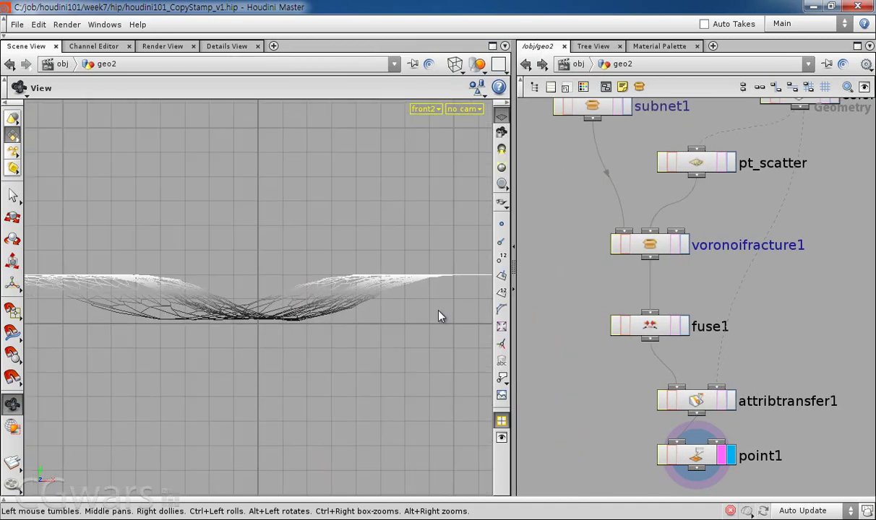
scroll(809, 303, down, 3)
scroll(737, 293, up, 2)
- Widen the network pane and show the point1 node's parameters
drag(513, 293, 402, 292)
middle_drag(700, 262, 683, 296)
key(p)
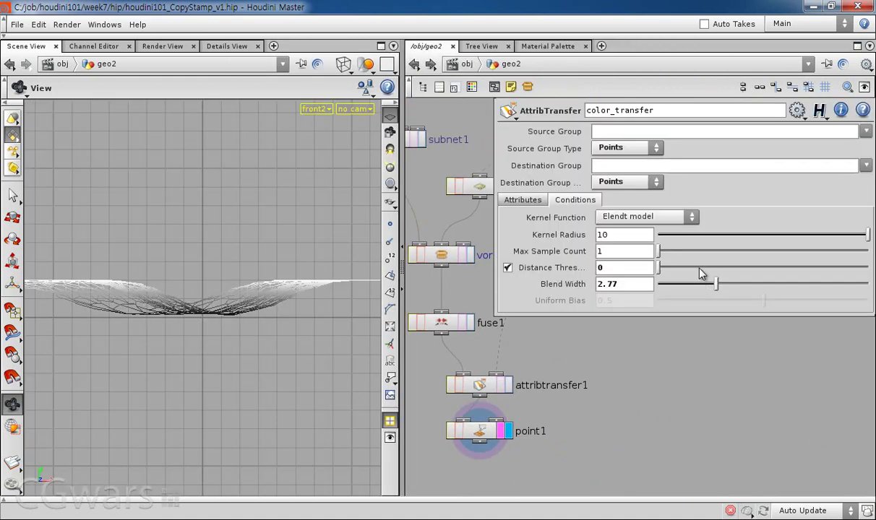
click(481, 433)
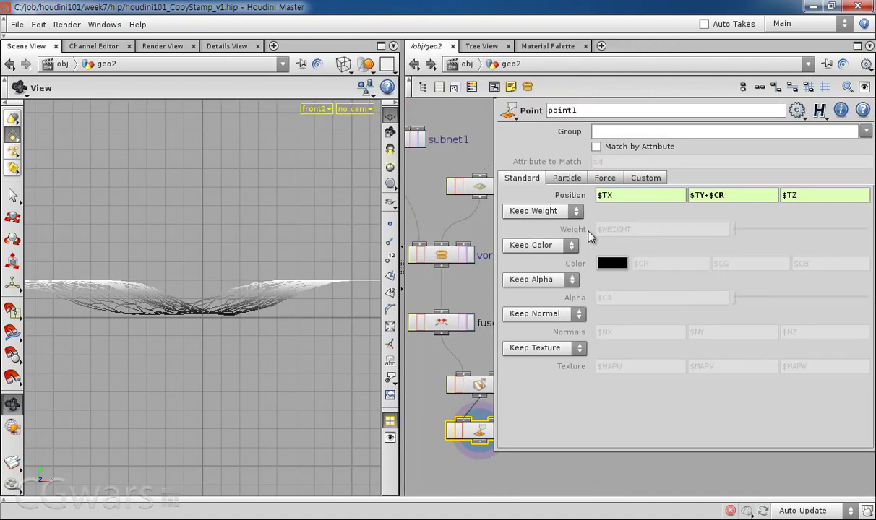
- Try $TY-$CR as point1's Y position, and restore the expression to $TY+$CR
click(713, 204)
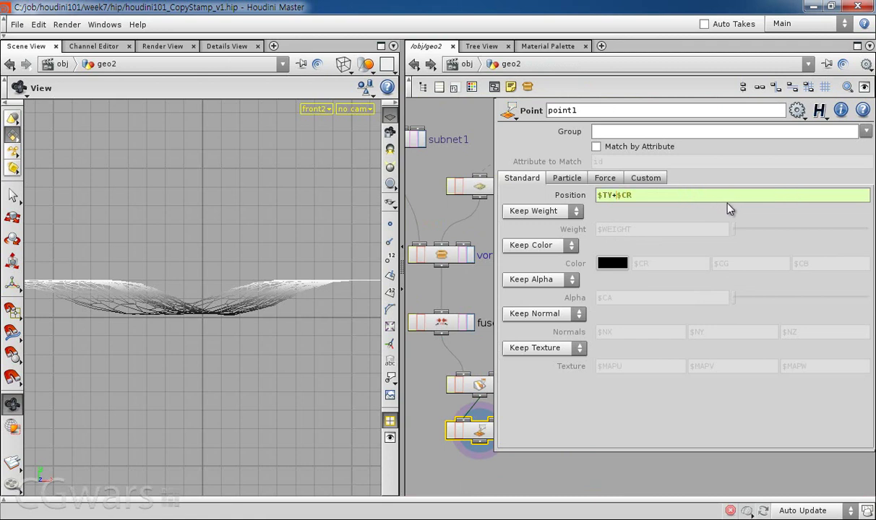
key(BackSpace)
text(-)
key(Return)
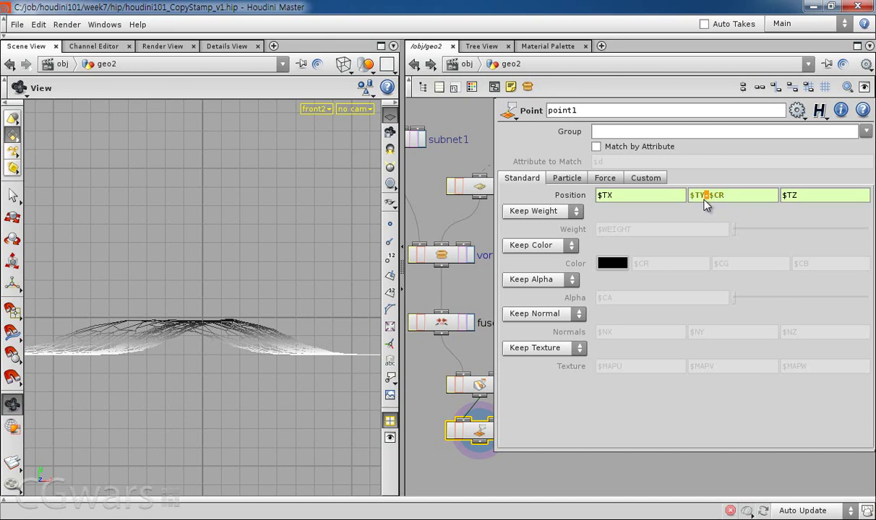
click(705, 205)
key(Return)
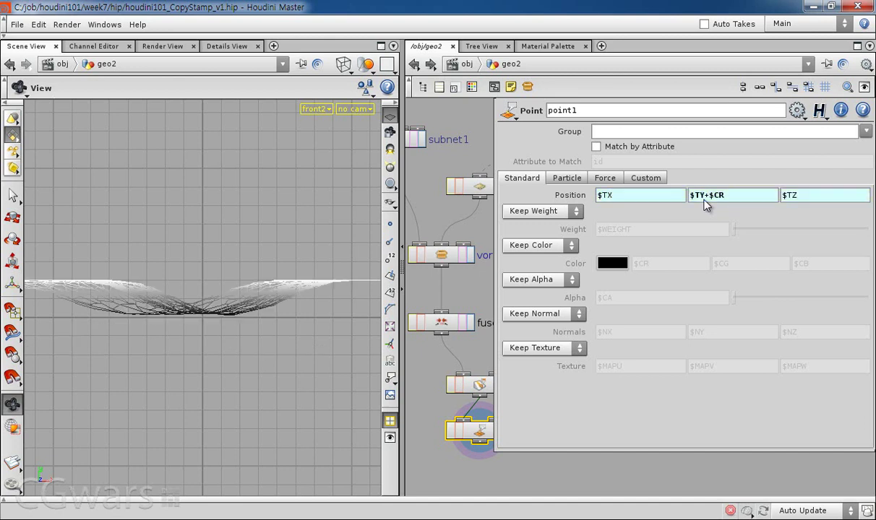
key(ctrl+z)
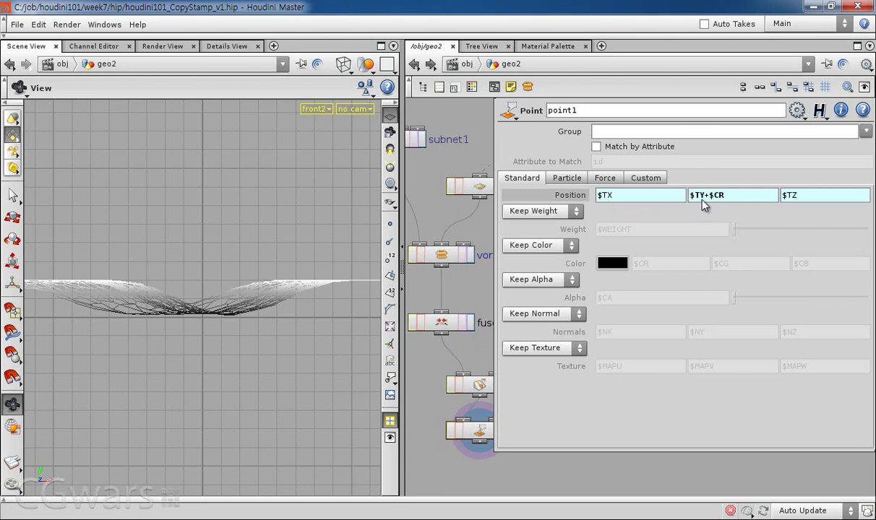
- Set point1's Y position expression to ($TY+$CR)-.5 to lower the whole terrain
click(745, 198)
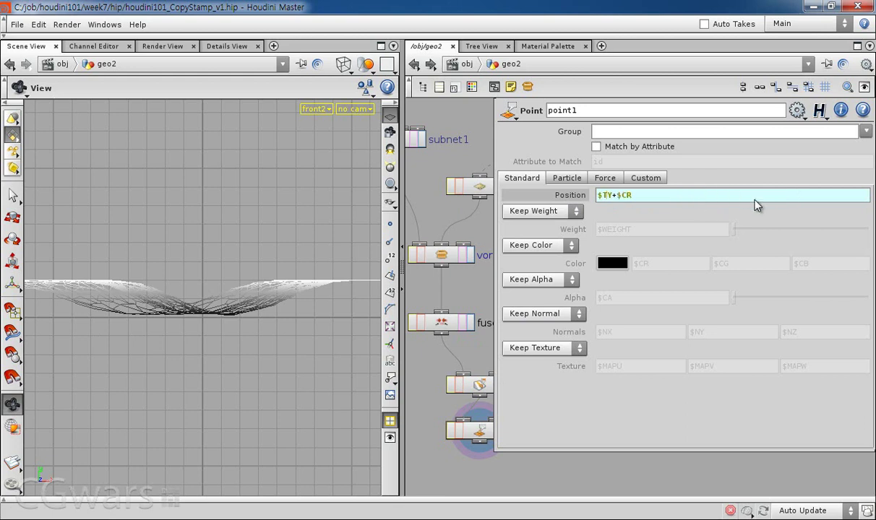
key(Home)
text(()
key(End)
text()-.5)
key(Return)
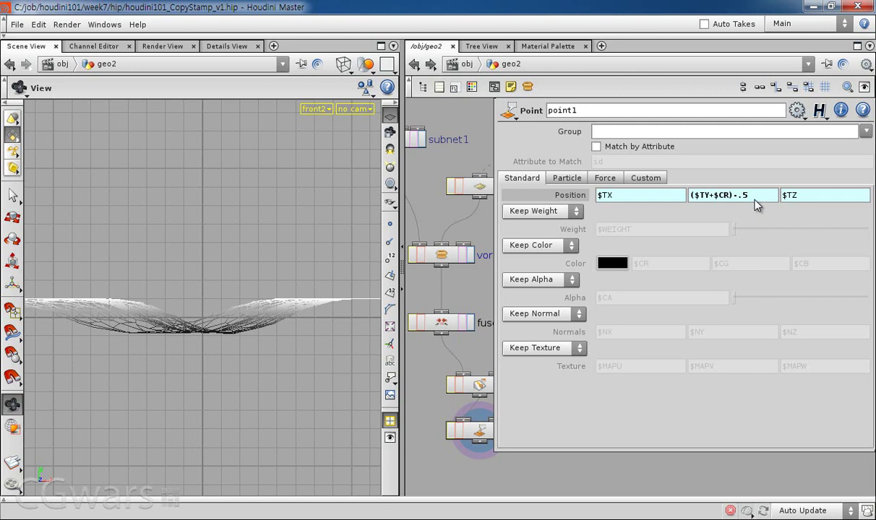
- Try .4 as the subtracted offset in point1's Y position, and settle on ($TY+$CR)-.3
click(740, 202)
key(BackSpace)
text(4)
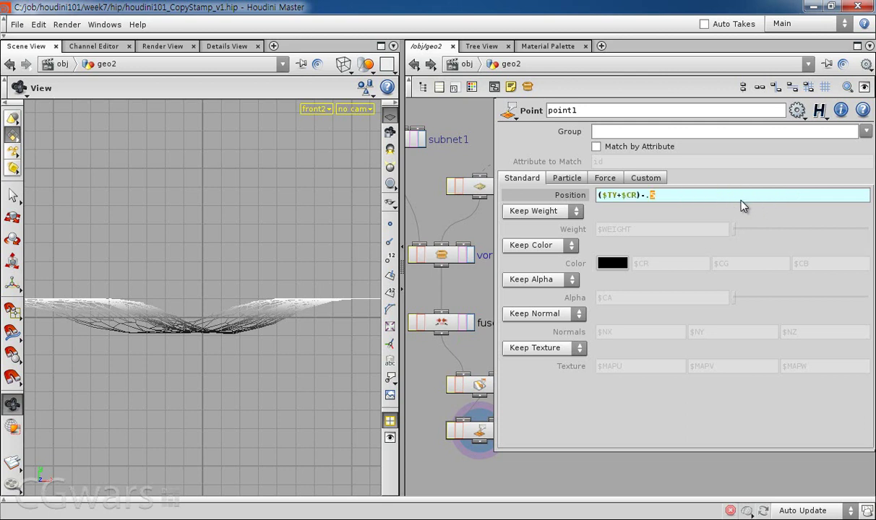
key(Return)
double_click(744, 203)
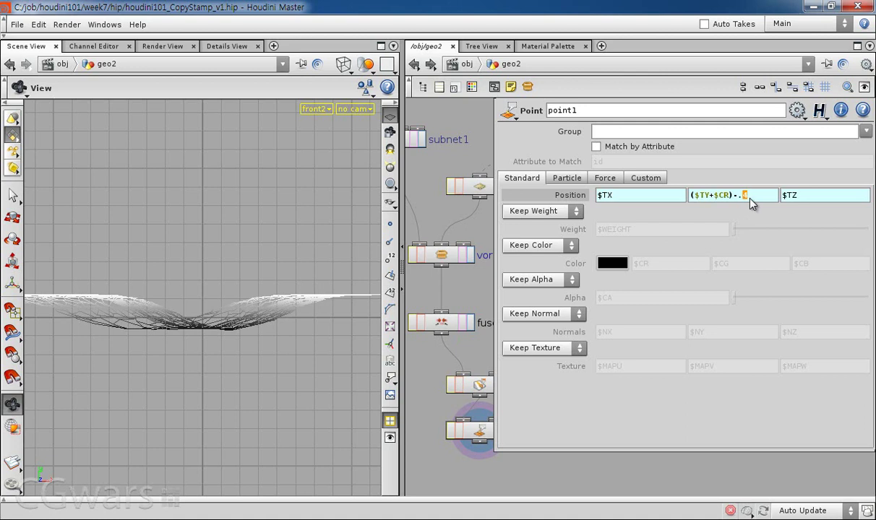
text(3)
key(Return)
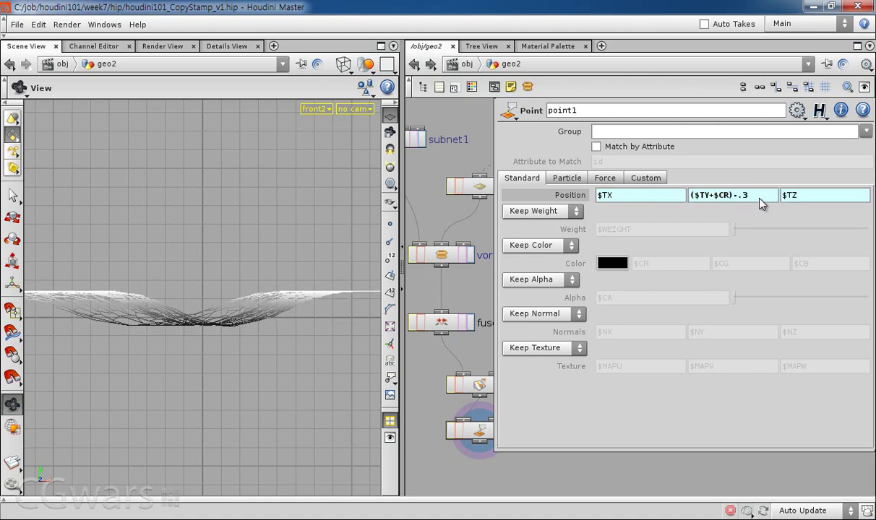
double_click(766, 205)
key(Left)
key(Left)
key(Left)
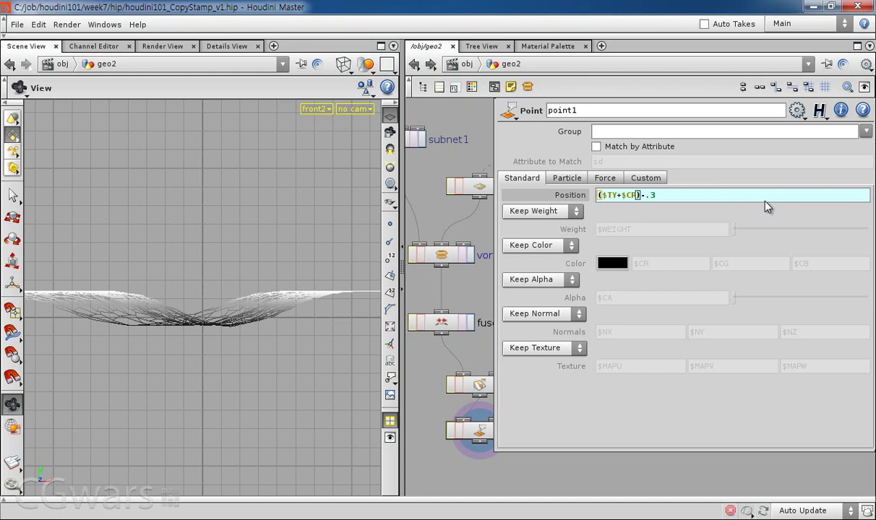
text(clamp)
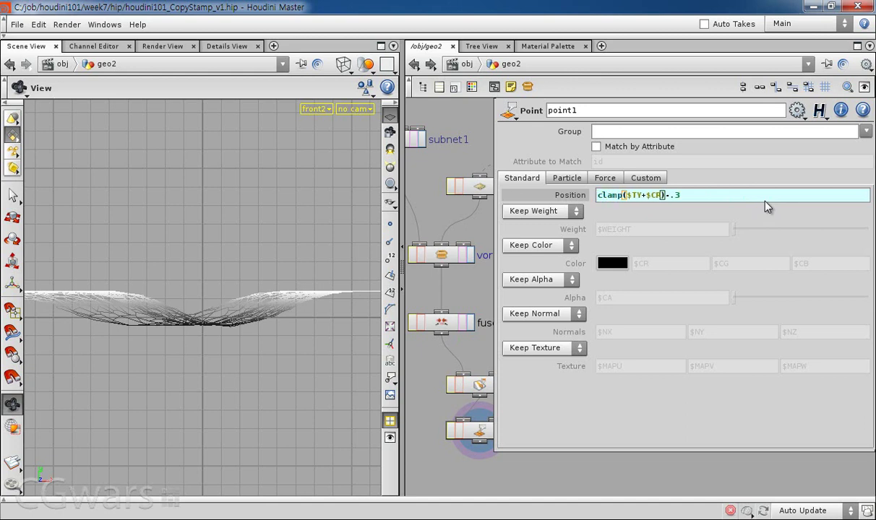
key(BackSpace)
key(BackSpace)
key(Return)
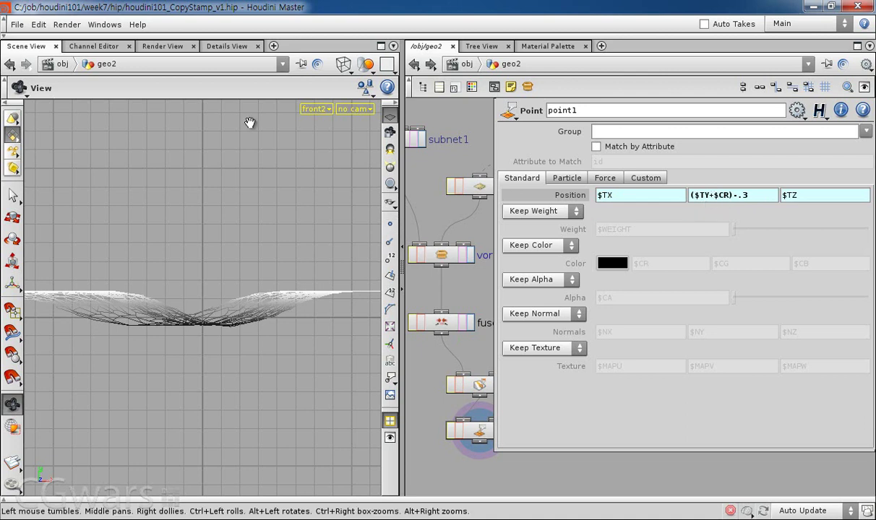
- Switch the Render View pane to a Textport and query $CR and point as commands
right_click(165, 46)
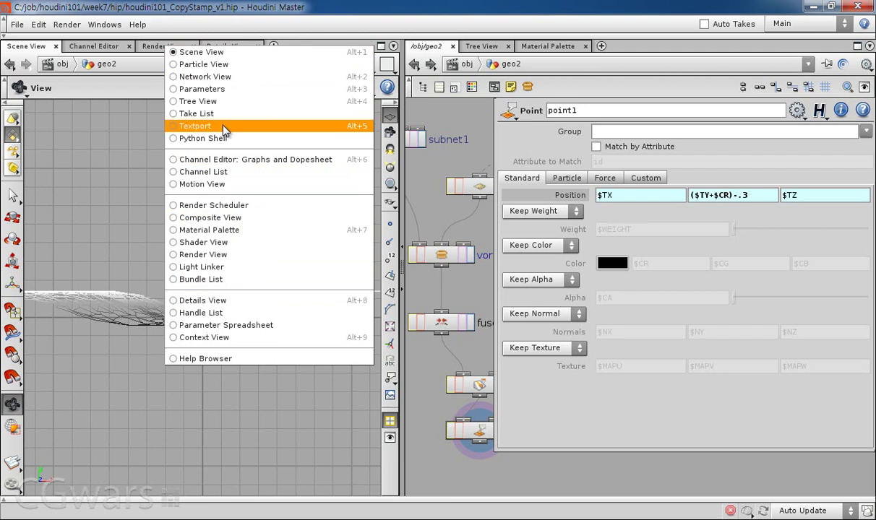
click(198, 126)
key(Return)
key(Return)
key(Return)
text($)
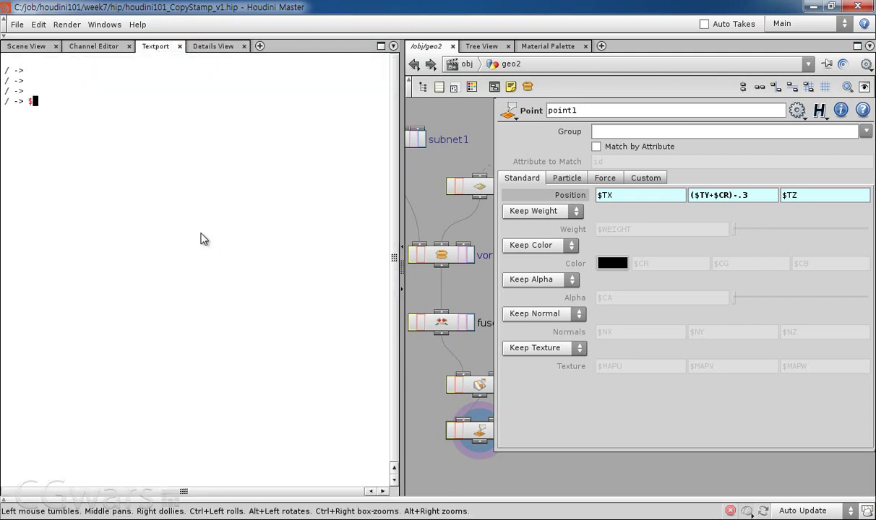
text(CR)
key(Return)
text(point)
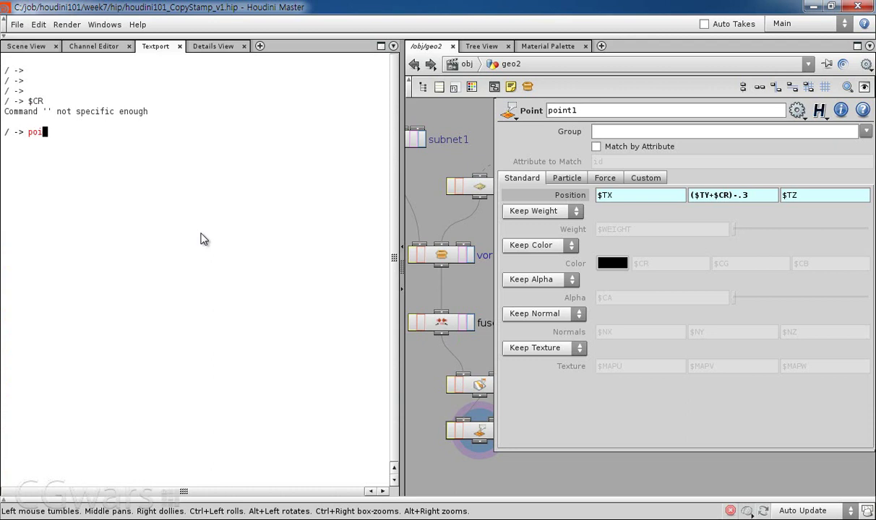
key(Return)
- Look up the pic expression function in the Textport with exhelp pic
key(BackSpace)
key(BackSpace)
key(BackSpace)
key(BackSpace)
key(BackSpace)
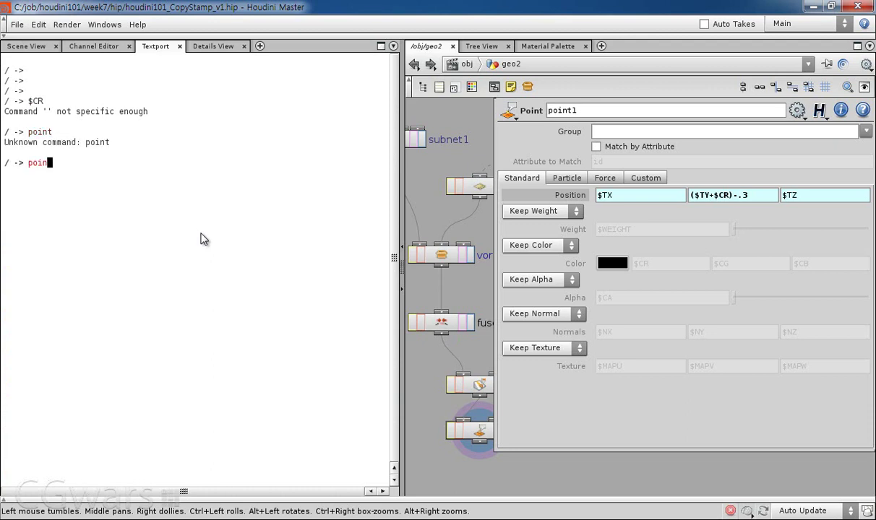
text(exhelp pic)
key(Return)
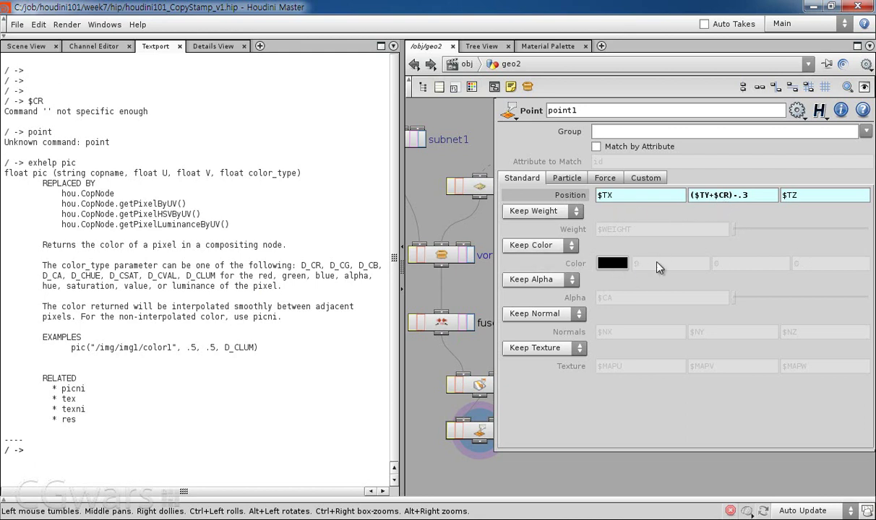
- Add a Help Browser pane and read the Point node's documentation on its local color variables
click(260, 45)
mouse_move(279, 70)
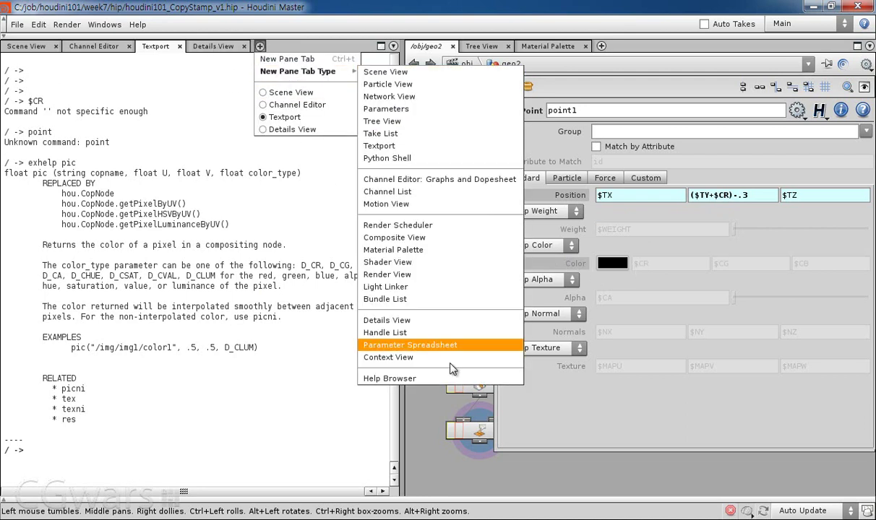
click(404, 357)
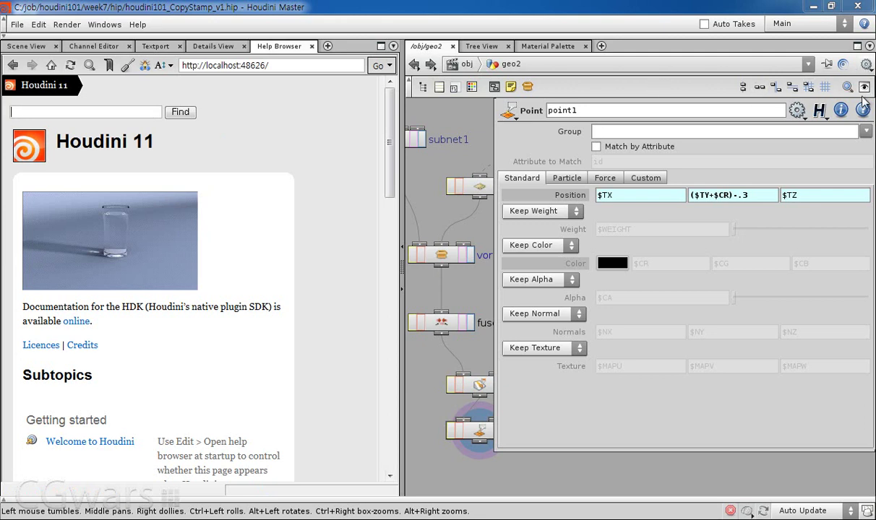
click(819, 110)
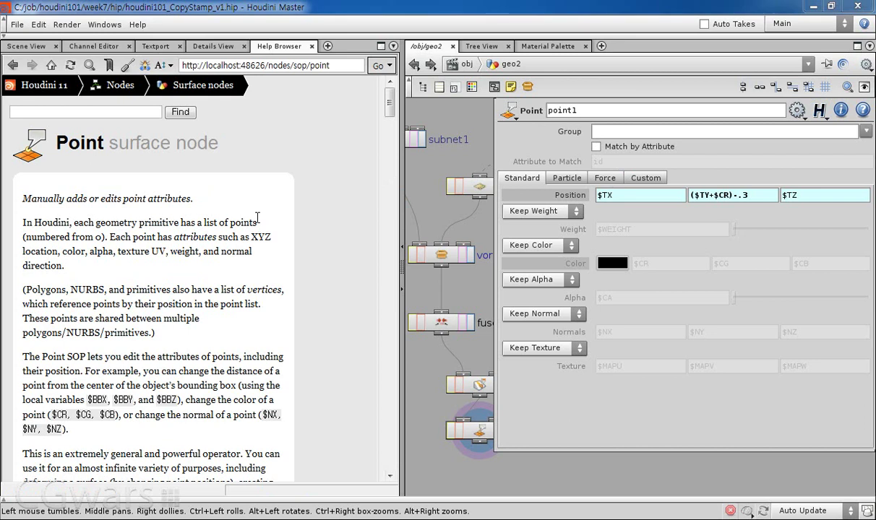
scroll(257, 217, down, 1)
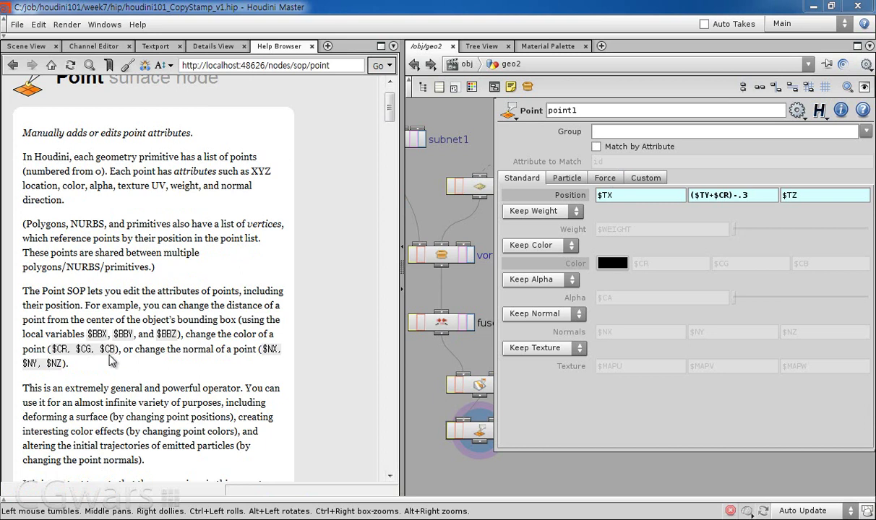
- Return to the terrain's scene view and open point1's Y position expression for editing
click(26, 45)
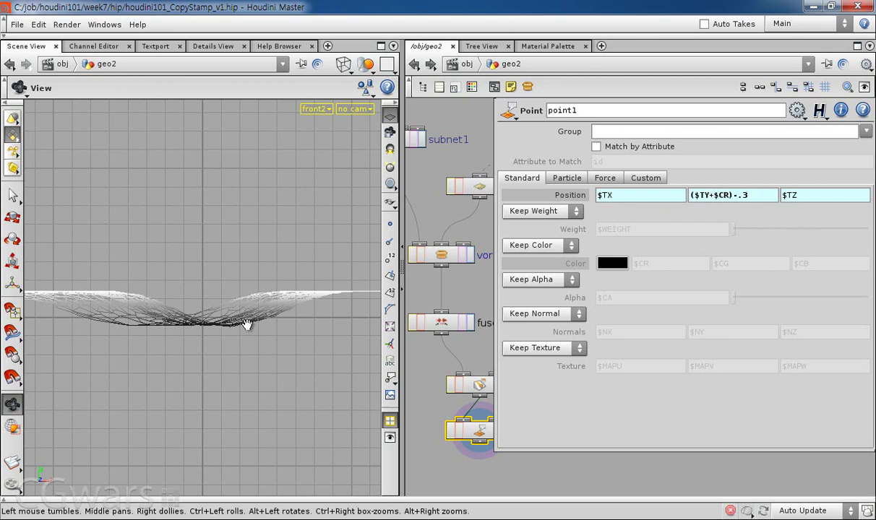
click(766, 198)
key(Left)
key(Left)
key(Left)
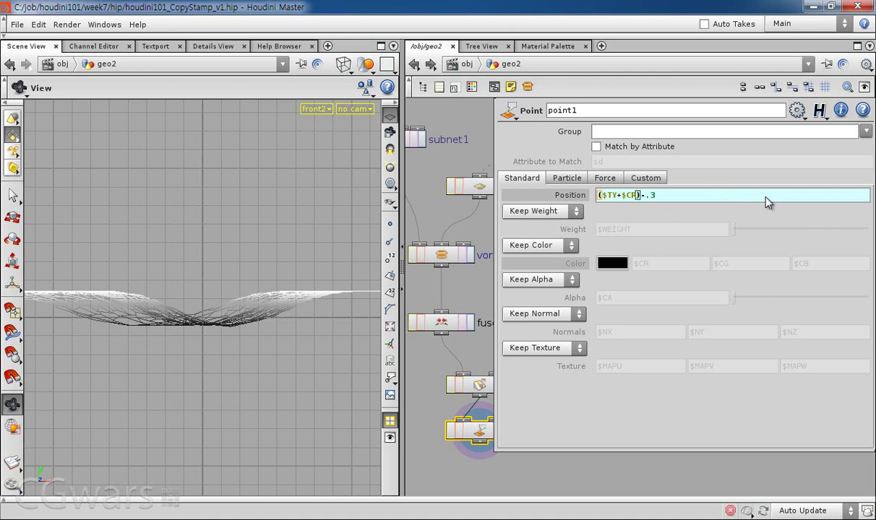
- Set the point1 node's Y position expression to clamp(($TY +$CR)-.3, 0, 2)
key(Home)
text(clamp()
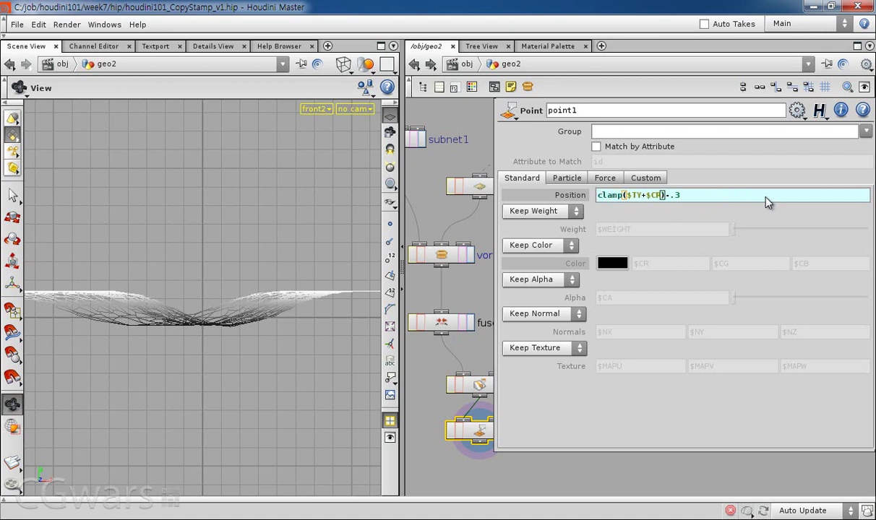
key(End)
text(, 0)
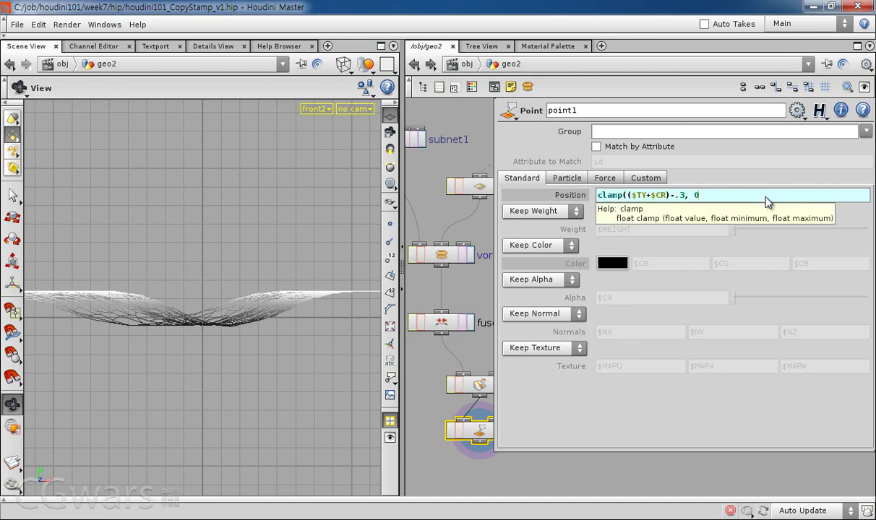
text(,1))
key(Return)
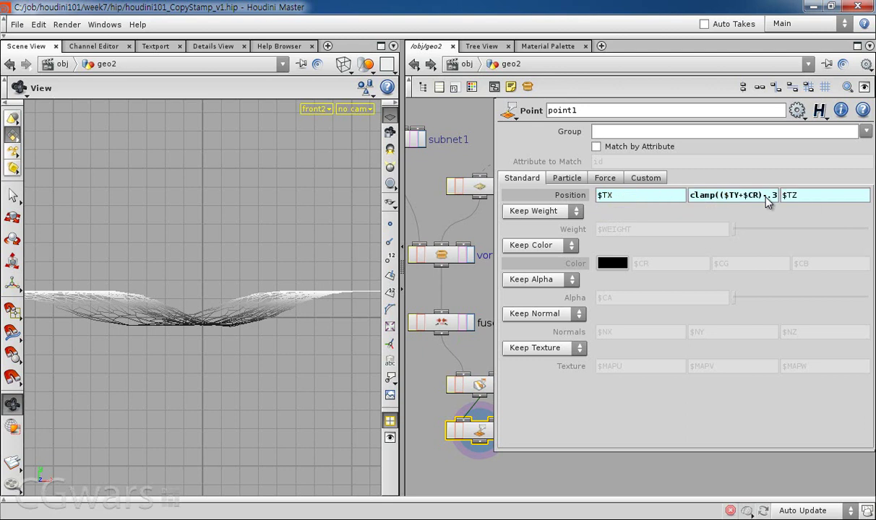
click(722, 194)
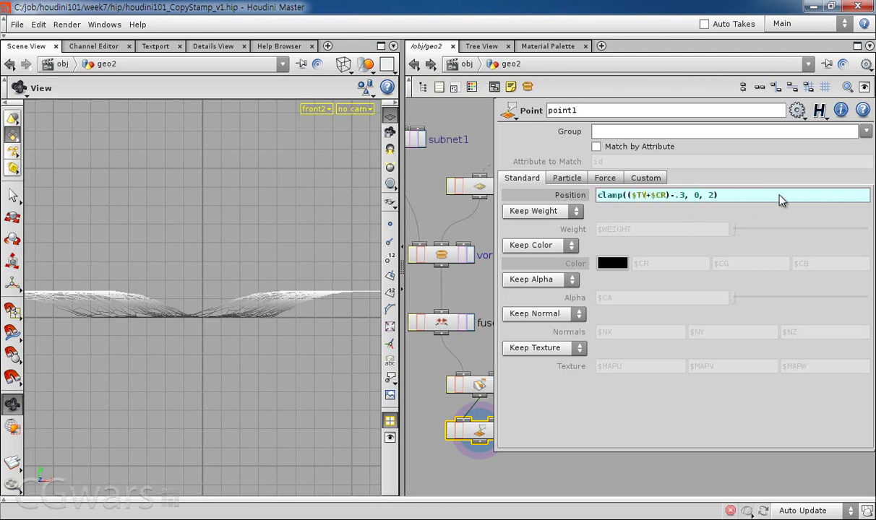
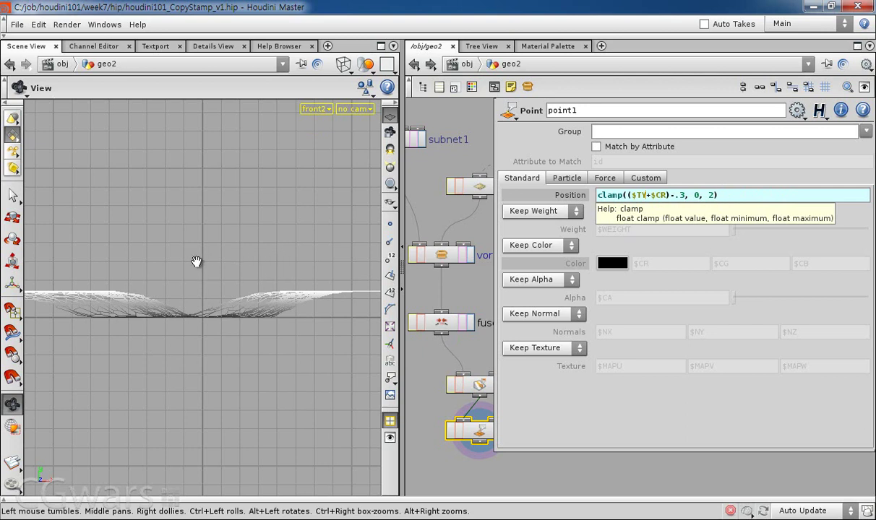
key(Return)
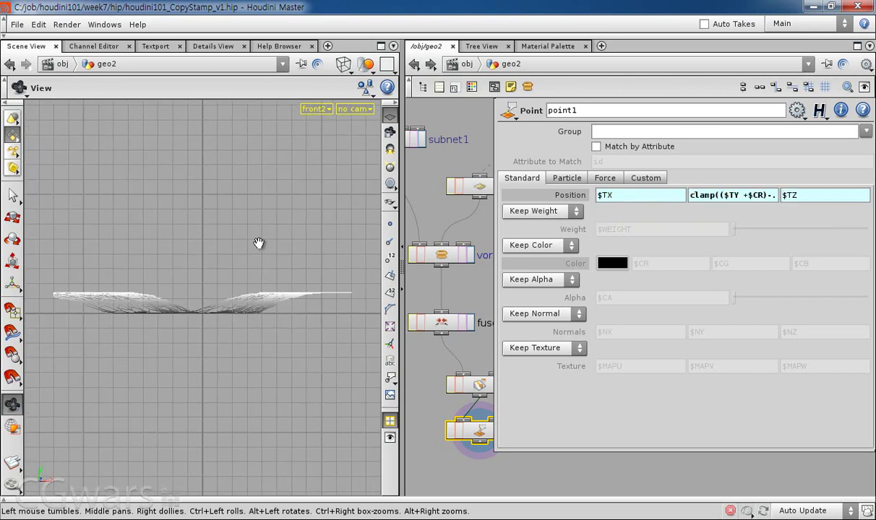
- Examine the clamped terrain in the perspective view and reopen point1's Y position expression
key(space+1)
drag(260, 244, 192, 295)
drag(310, 229, 242, 286)
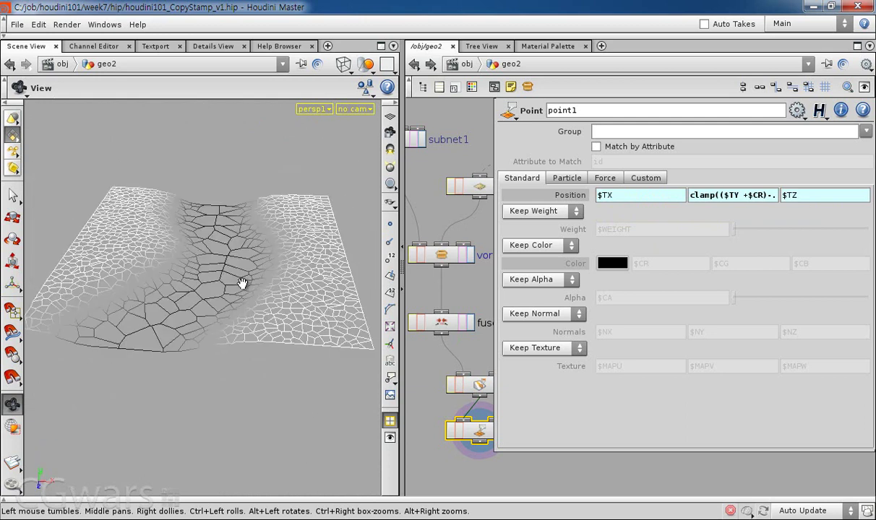
click(468, 299)
key(p)
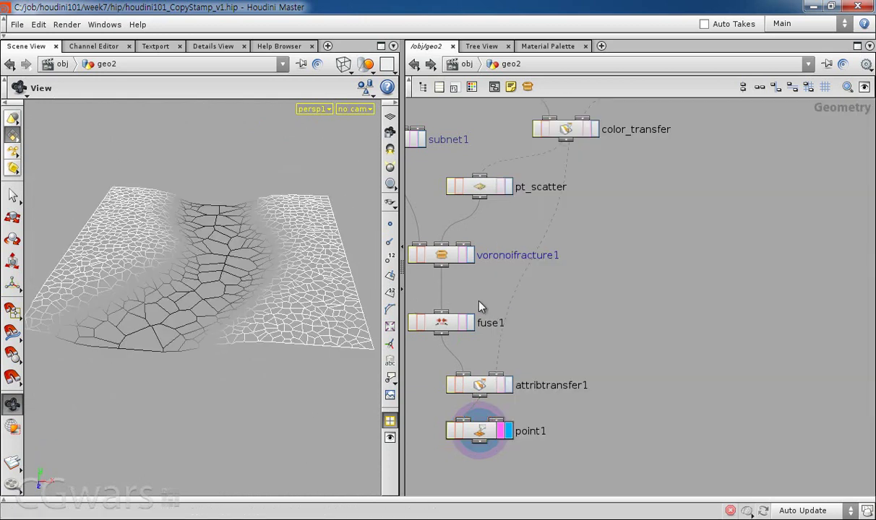
key(p)
click(737, 197)
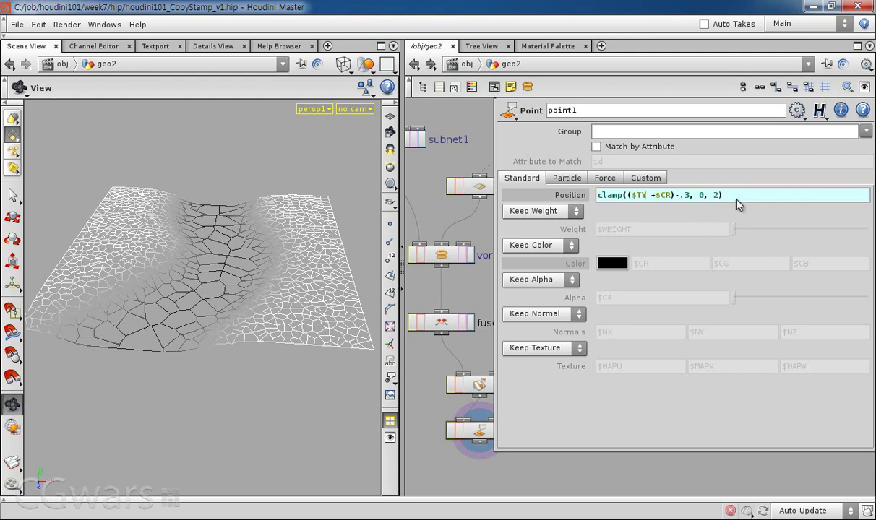
- Look up the clamp function's documentation in the Textport with exhelp clamp
click(232, 47)
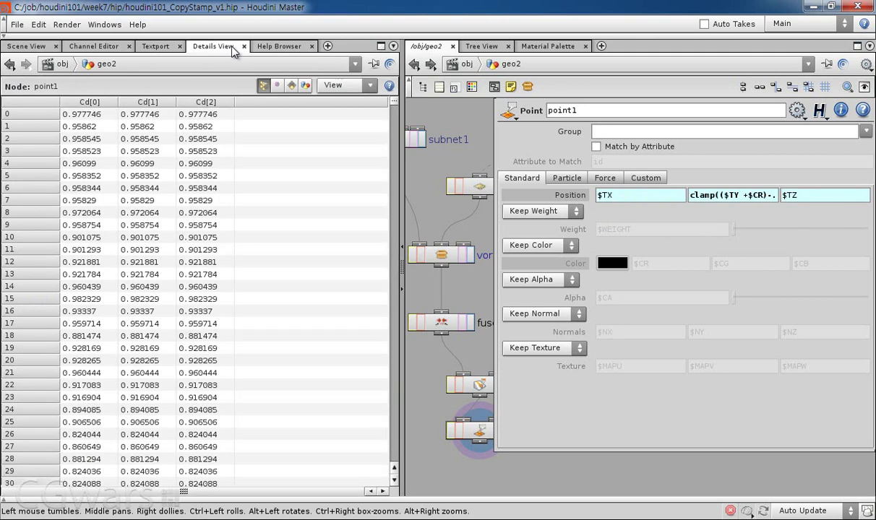
click(156, 46)
key(Return)
key(Return)
key(Return)
text(exhelp )
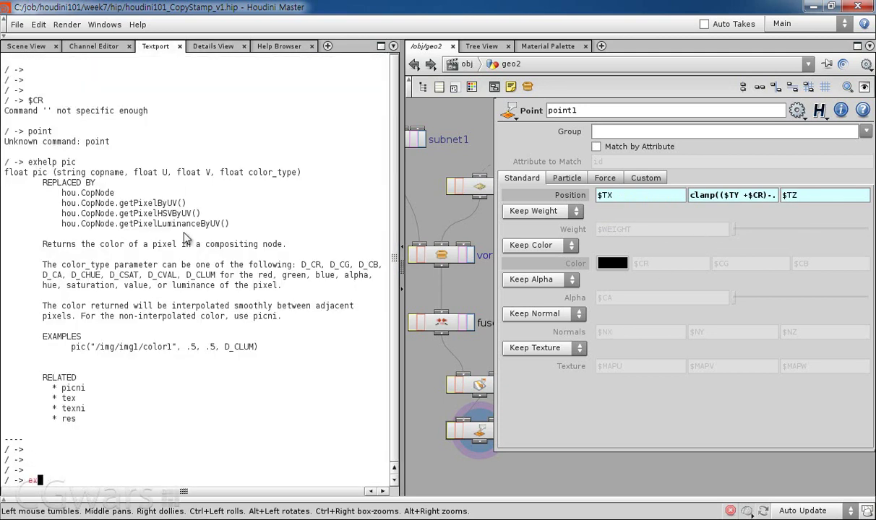
text(clamp)
key(Return)
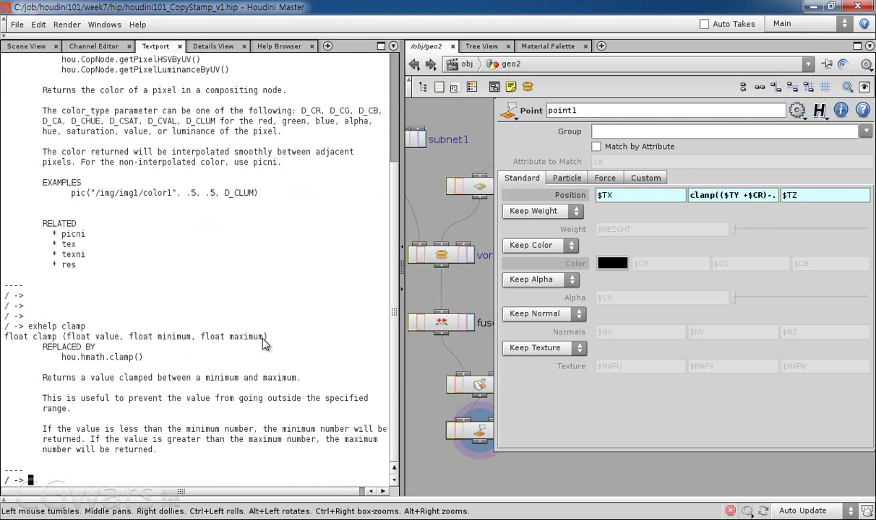
- Make some blank space in the Textport and evaluate echo `clamp(3, 1, 2)` to test an input above the maximum
key(Return)
key(Return)
key(Return)
key(Return)
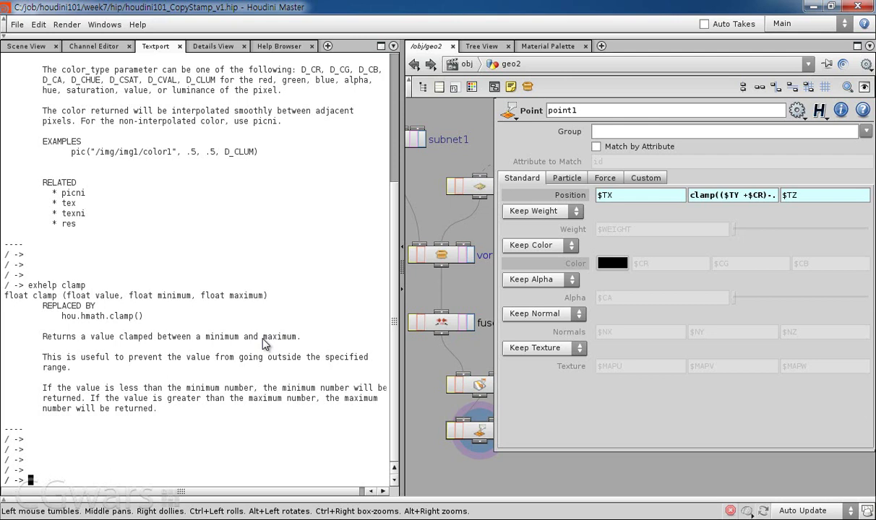
key(Return)
key(Return)
key(Return)
key(Return)
key(Return)
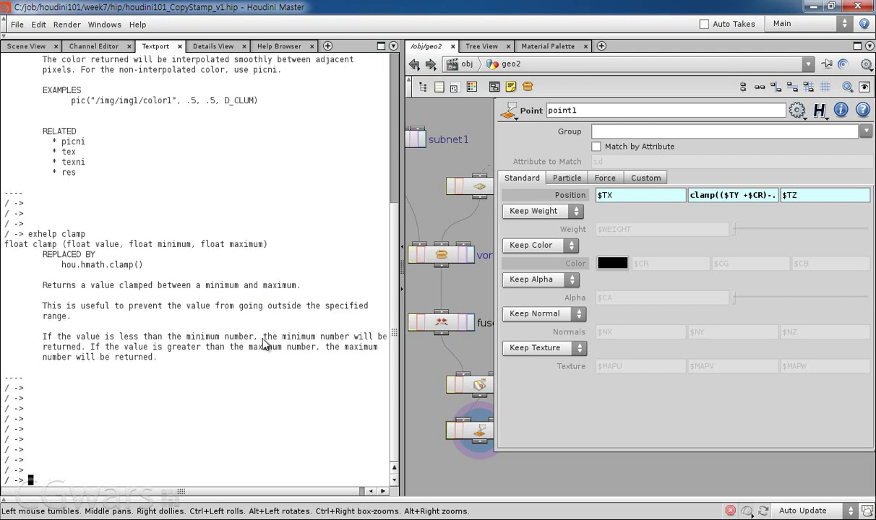
text(echo)
key(BackSpace)
key(BackSpace)
key(BackSpace)
key(BackSpace)
text(ho)
key(BackSpace)
key(BackSpace)
text(cho )
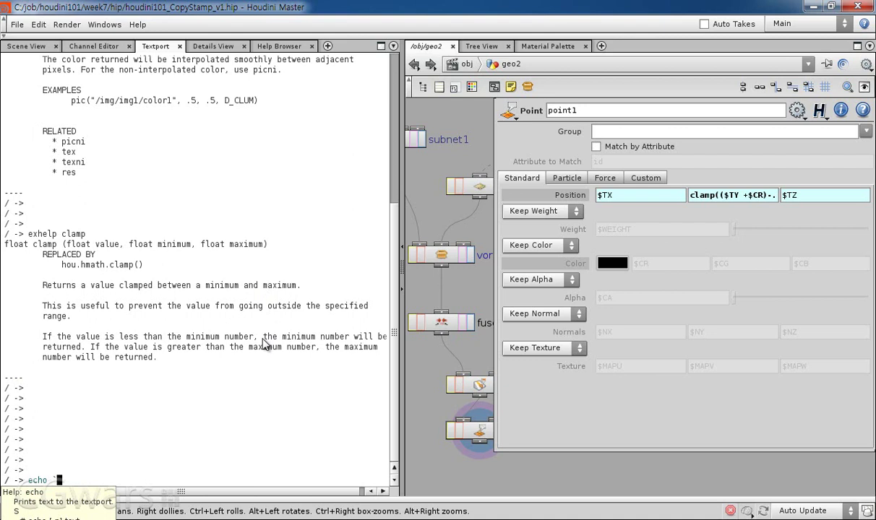
text(`cla)
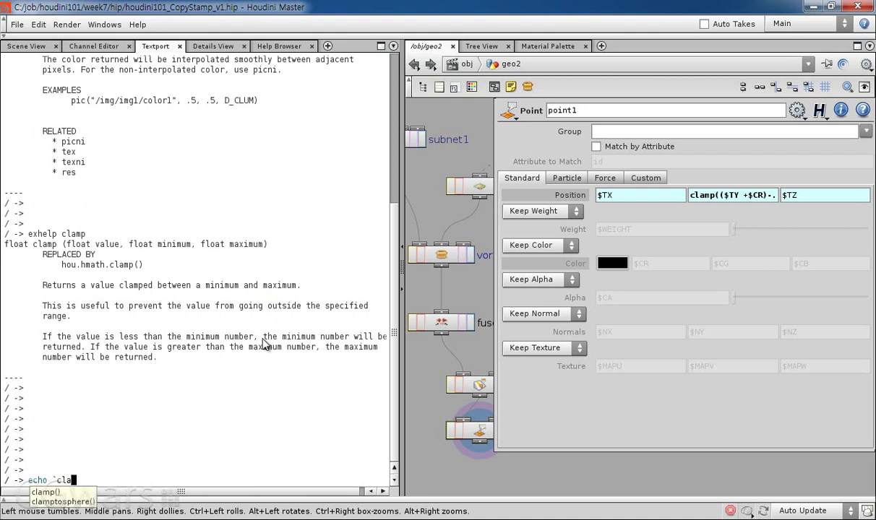
text(mp(3, 1, 2))
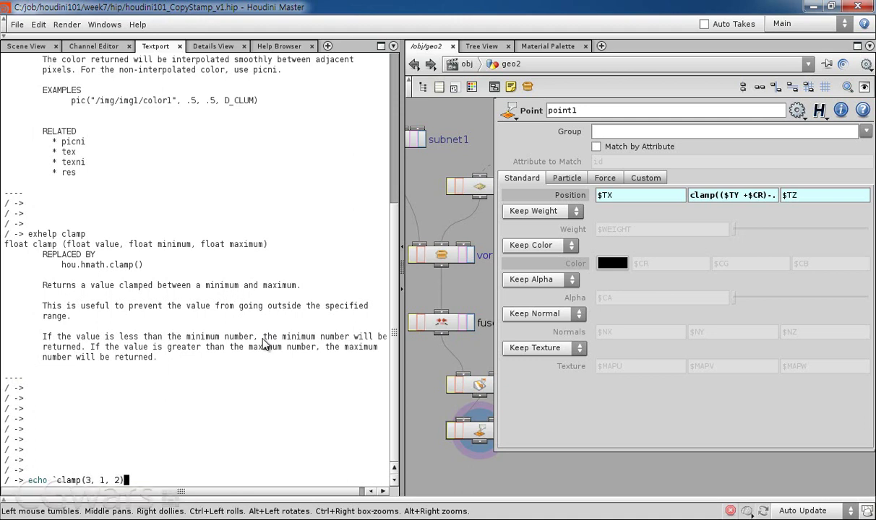
text(`)
key(Return)
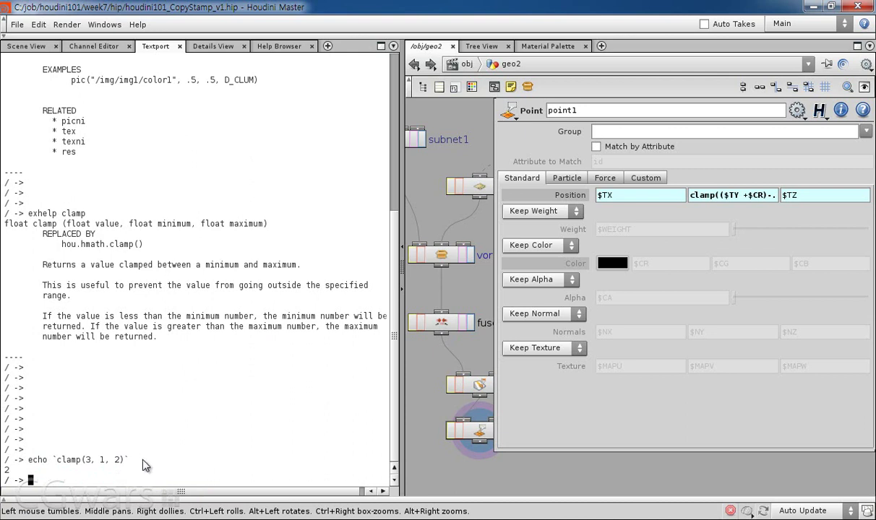
- Evaluate echo `clamp(0, 1, 2)` in the Textport to test an input below the minimum
key(Up)
key(Left)
key(Left)
key(Left)
key(Left)
key(Left)
key(Left)
key(Left)
key(Left)
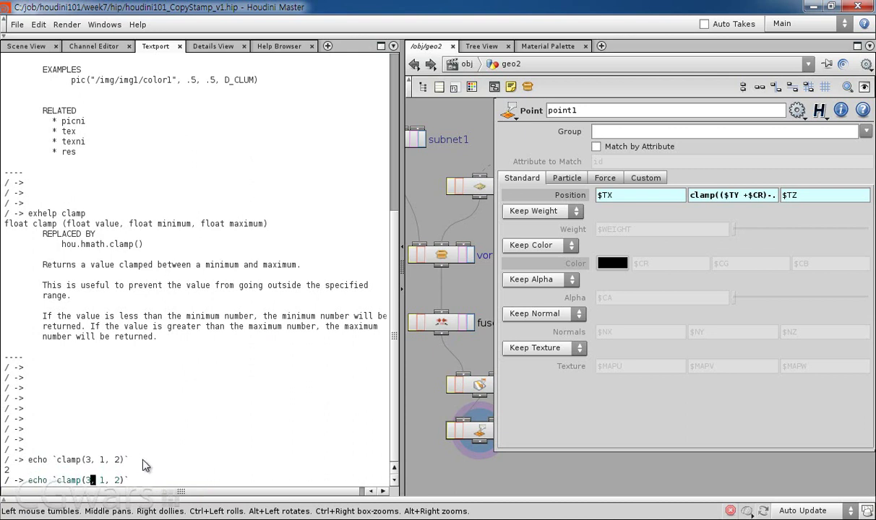
key(BackSpace)
text(0)
key(Return)
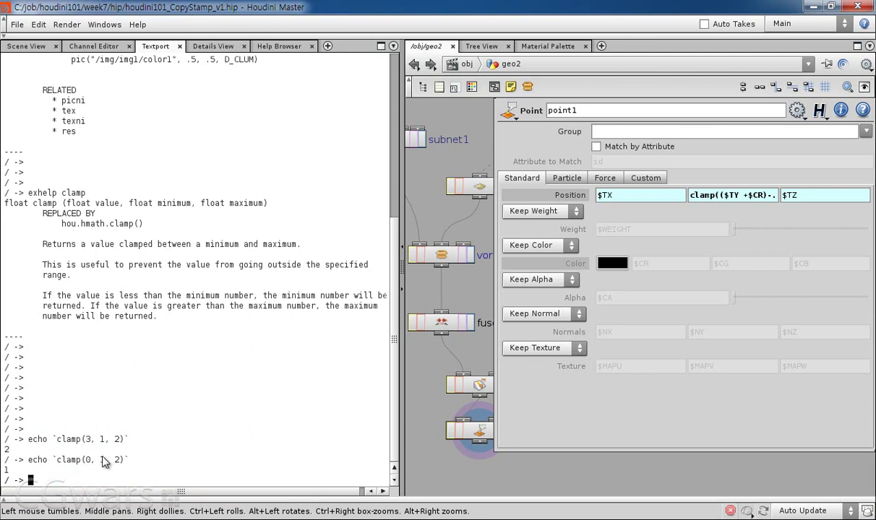
- Evaluate echo `clamp(1.5, 1, 2)` in the Textport to test an input inside the range
key(Up)
key(Left)
key(Left)
key(Left)
key(Left)
key(Left)
key(Left)
key(Left)
key(Left)
key(Left)
key(Delete)
text(1.5)
key(Return)
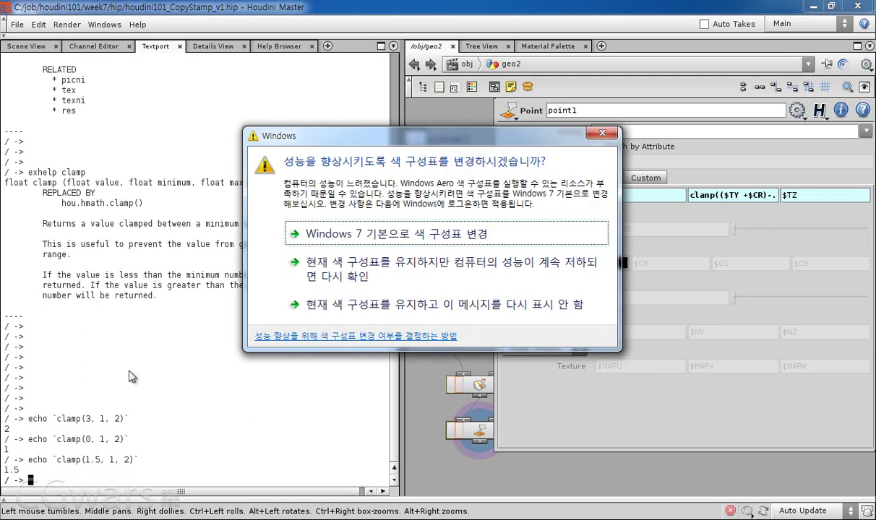
- Accept changing the Windows color scheme to Windows 7 Basic, and rerun the clamp test with 1.5
click(369, 234)
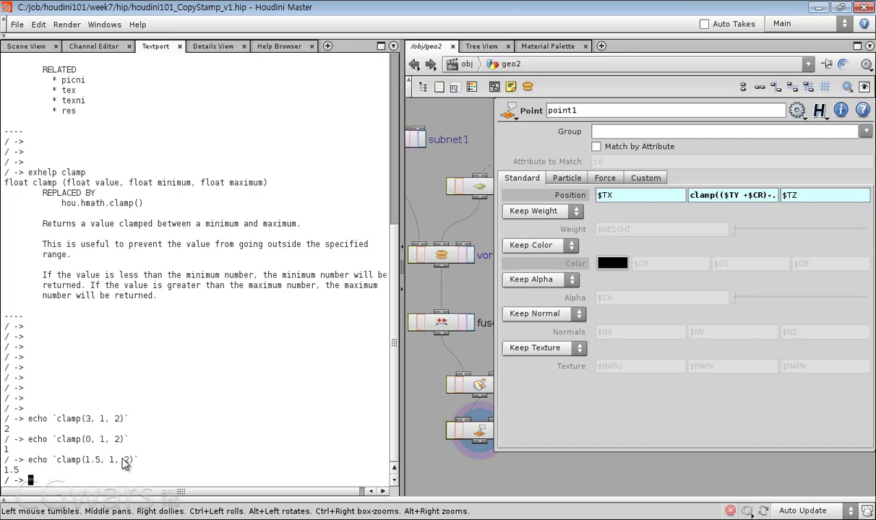
key(Up)
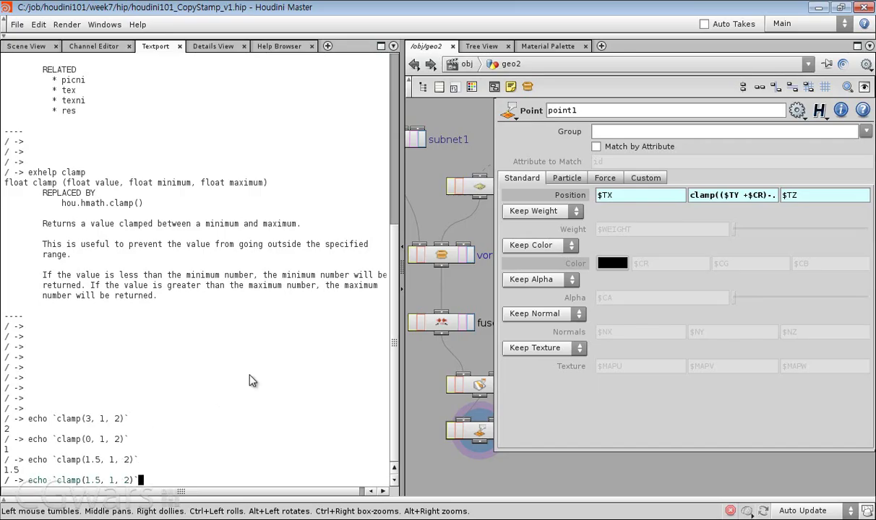
key(Return)
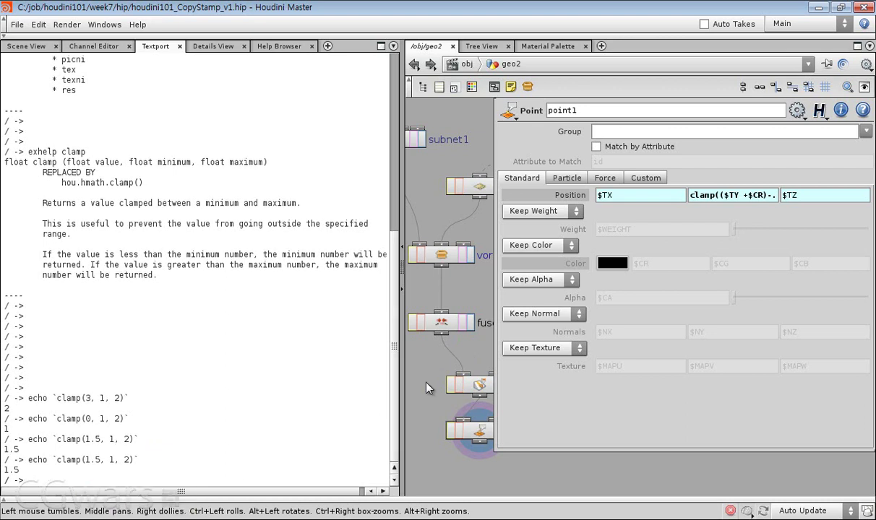
- Hide the point1 parameters, bring the lower node chain into view, and save the scene file
key(p)
middle_drag(445, 388, 573, 298)
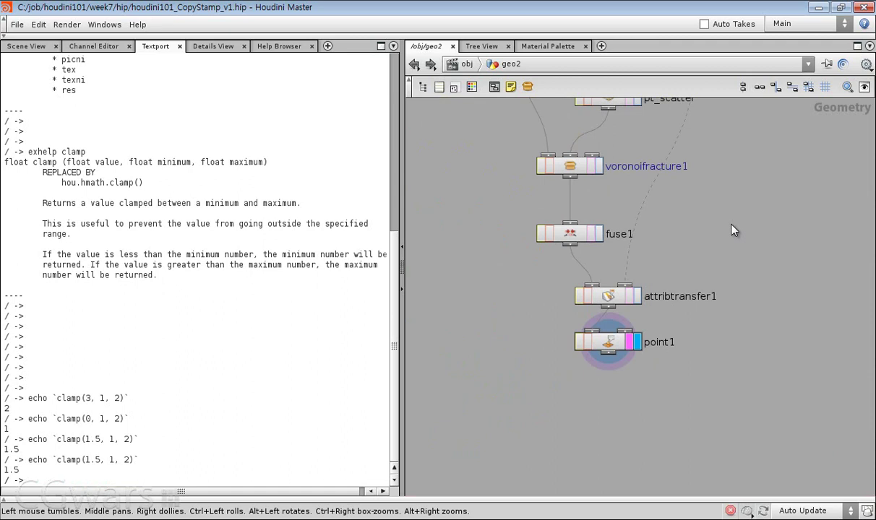
click(16, 24)
click(35, 81)
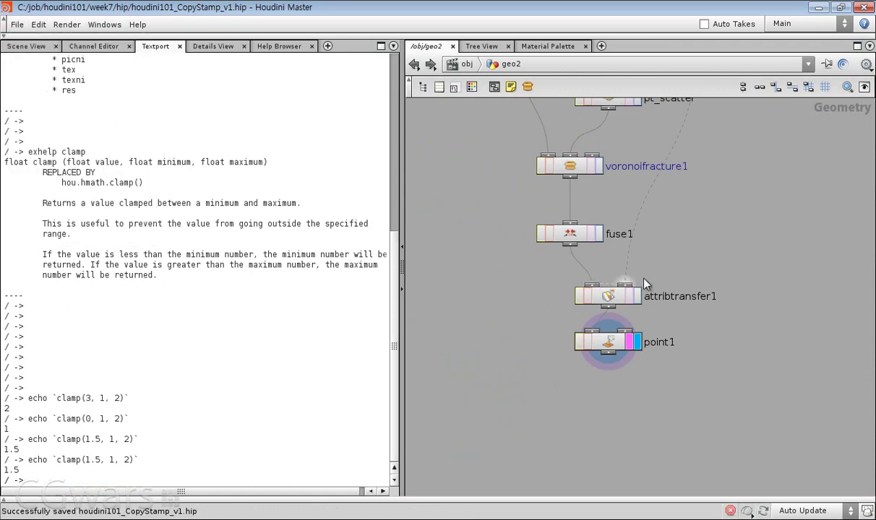
- Select the point1 node and examine the river-shaped Voronoi terrain in the 3D viewport
scroll(705, 276, down, 2)
click(619, 327)
click(31, 46)
mouse_move(169, 231)
mouse_down()
mouse_move(186, 238)
mouse_move(174, 237)
mouse_up()
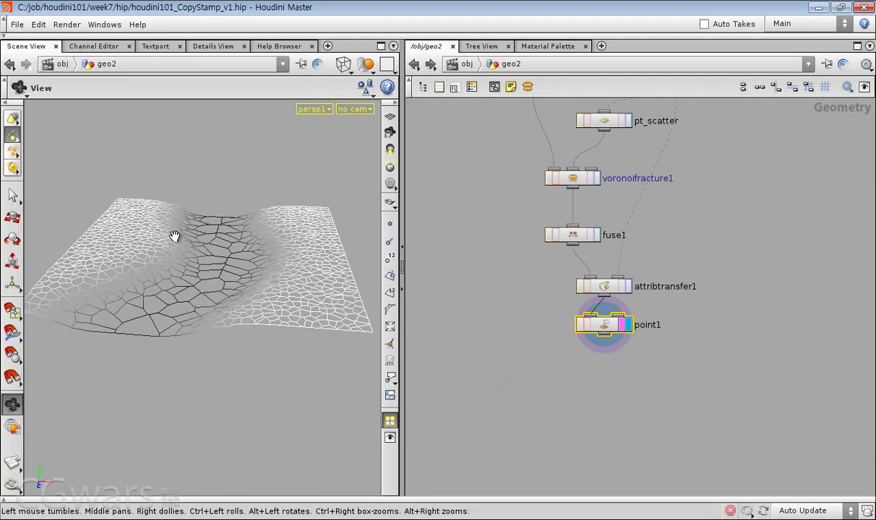
key(p)
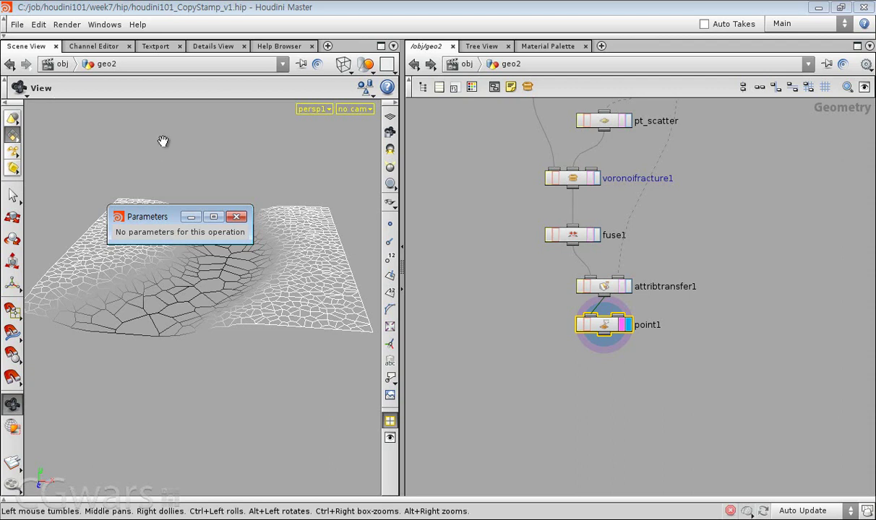
click(236, 216)
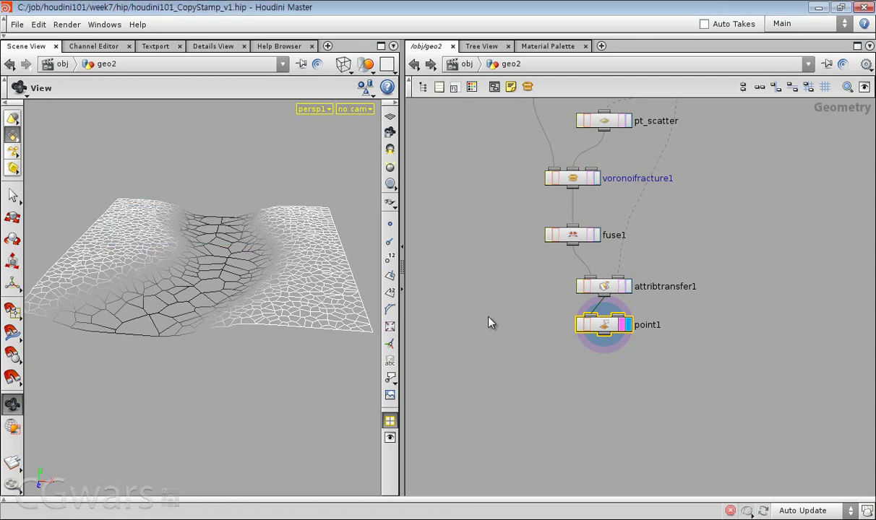
middle_drag(484, 326, 466, 307)
drag(354, 326, 352, 296)
drag(277, 289, 214, 325)
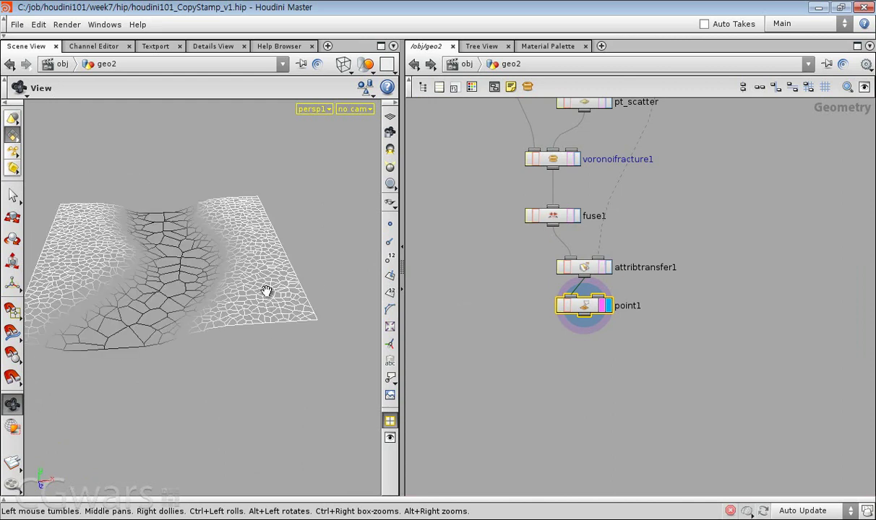
- Set the size of the ground grid node to 15 by 10 and check the resized terrain
scroll(623, 267, down, 1)
scroll(627, 264, down, 1)
middle_drag(709, 207, 665, 297)
scroll(565, 167, up, 1)
middle_drag(554, 137, 550, 200)
click(525, 172)
key(p)
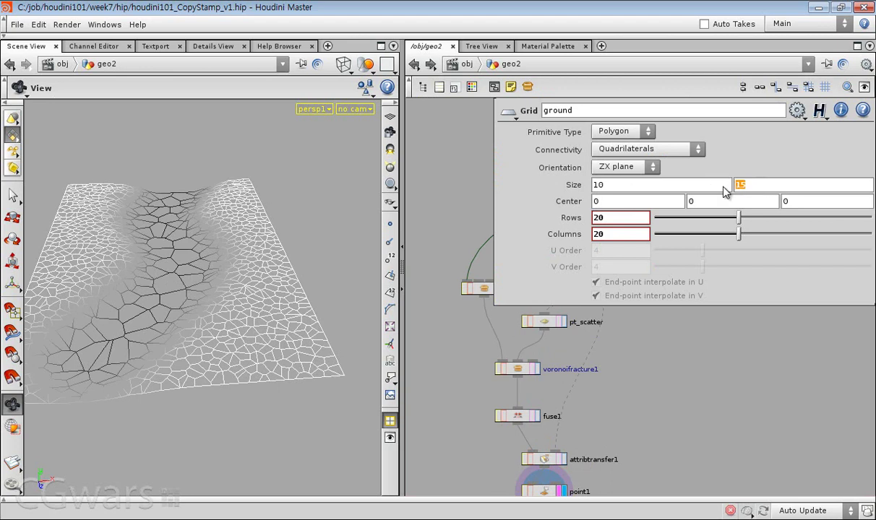
drag(651, 186, 549, 190)
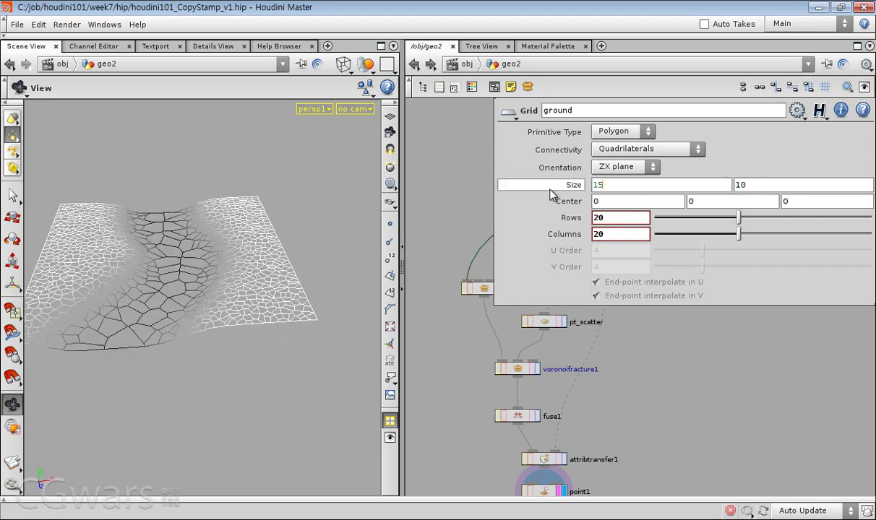
key(Return)
drag(245, 289, 316, 256)
click(471, 348)
- Add a Box node in the empty area beside the Voronoi terrain chain
middle_drag(680, 431, 659, 311)
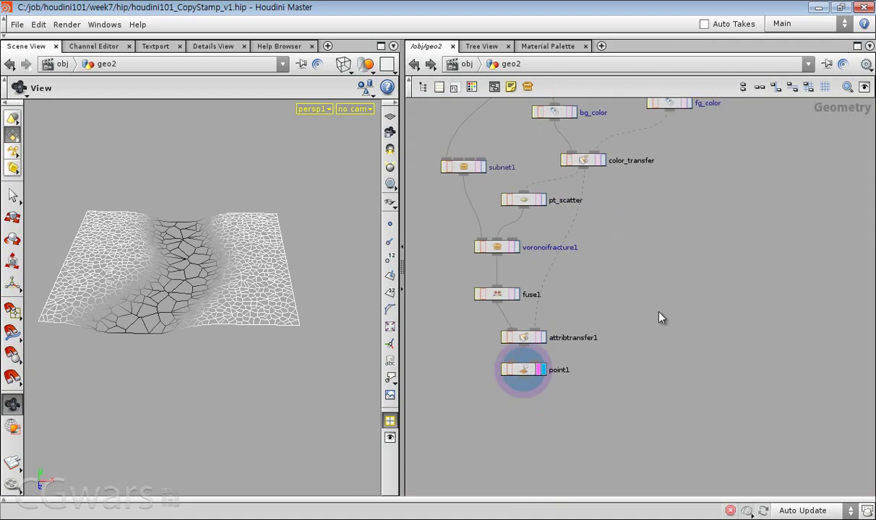
key(Tab)
text(Box)
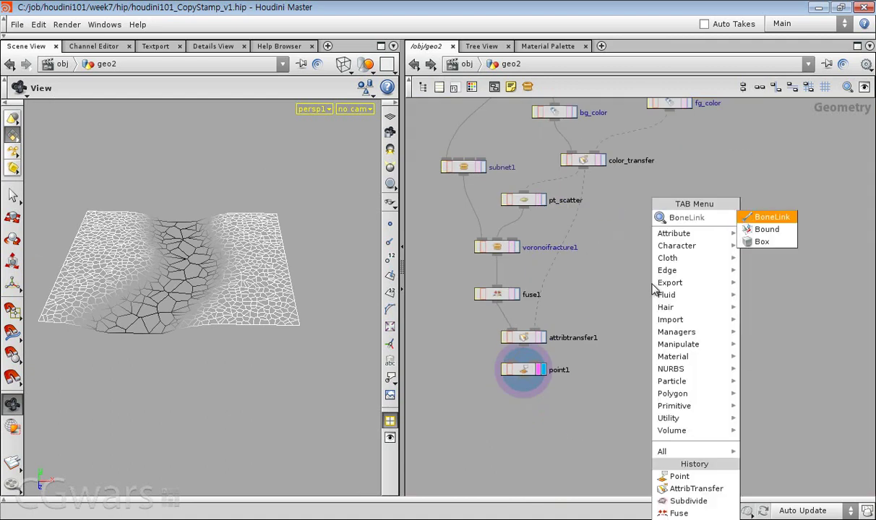
key(Return)
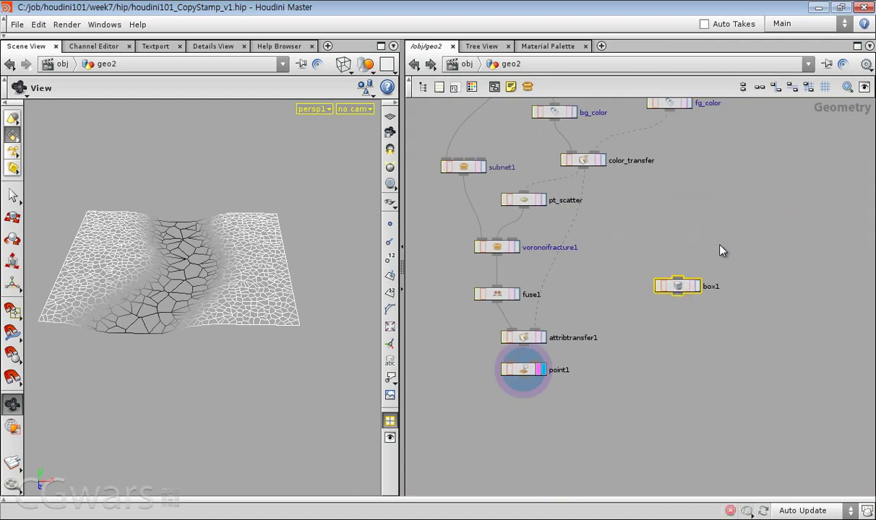
- Display the box1 node's geometry in the viewport and frame the node in the network
scroll(688, 289, up, 2)
drag(160, 354, 369, 358)
mouse_move(281, 379)
mouse_down()
mouse_move(271, 338)
mouse_move(267, 371)
mouse_up()
middle_drag(705, 356, 663, 321)
click(663, 255)
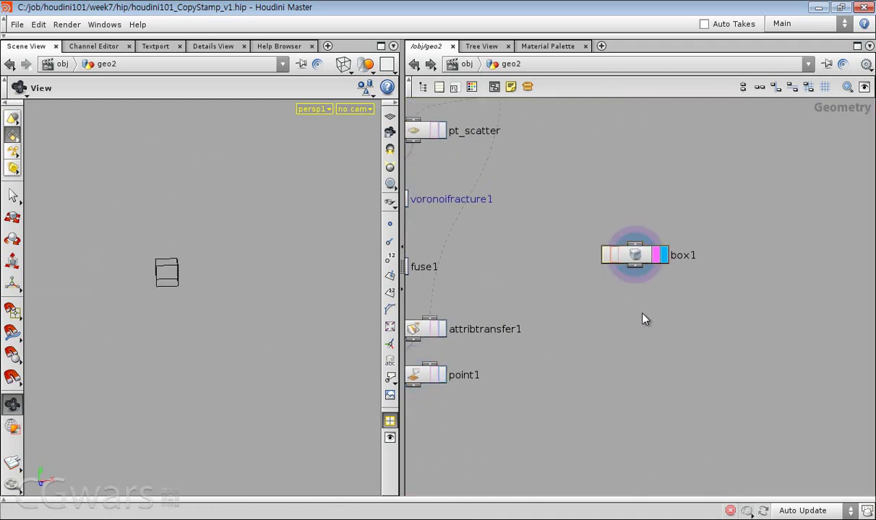
- Add a Subdivide node fed by box1 and display the subdivided box
key(Tab)
text(Scatterub)
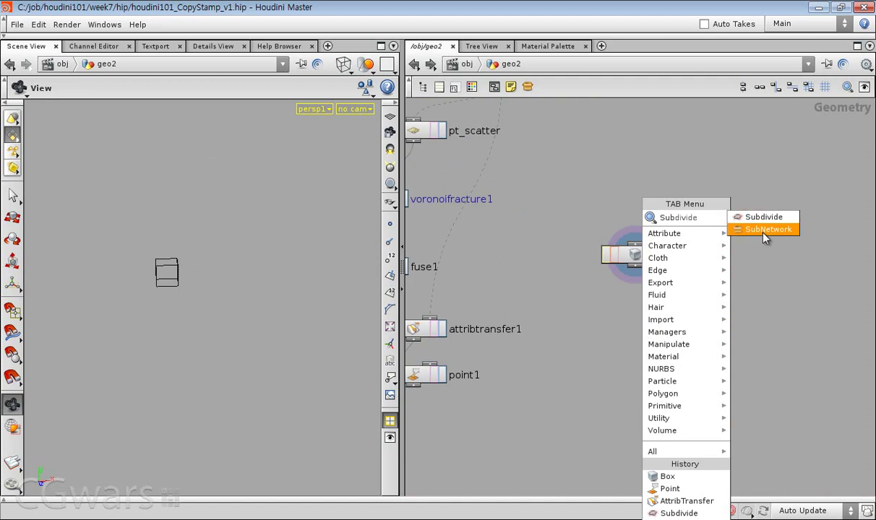
click(765, 219)
click(623, 318)
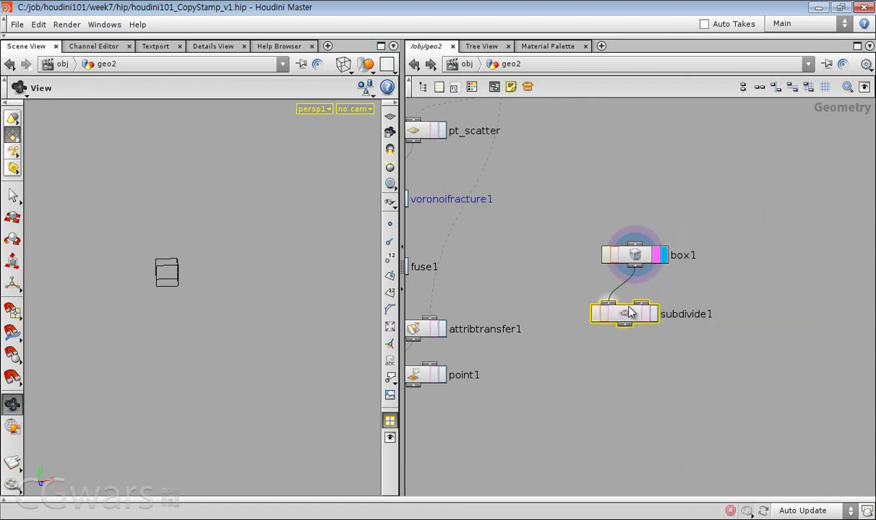
click(653, 316)
right_drag(245, 346, 365, 325)
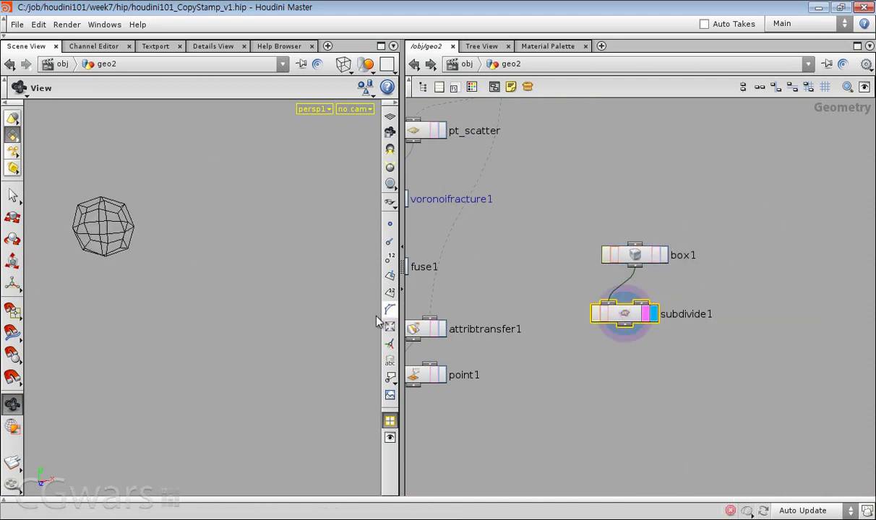
middle_drag(258, 333, 317, 351)
- Add a Fractal node below subdivide1, fed by it, and display its result
key(Tab)
text(Fractal)
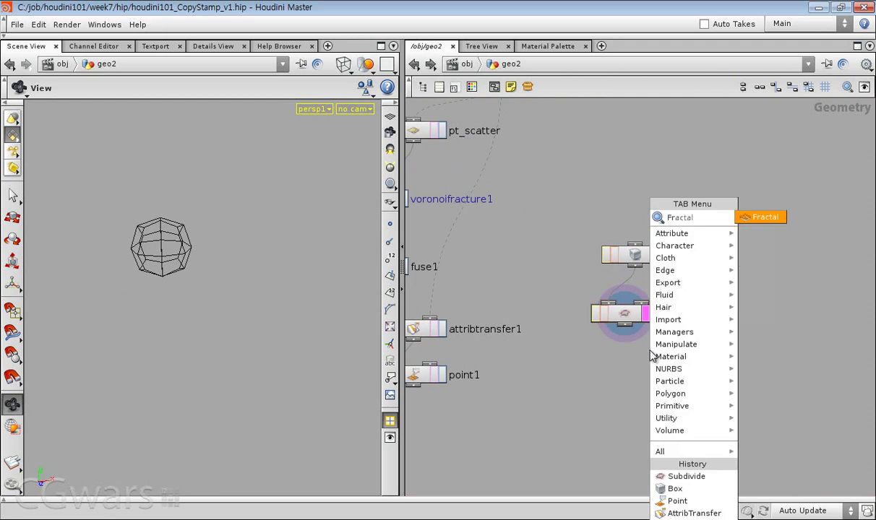
click(760, 219)
click(623, 369)
drag(621, 319, 619, 358)
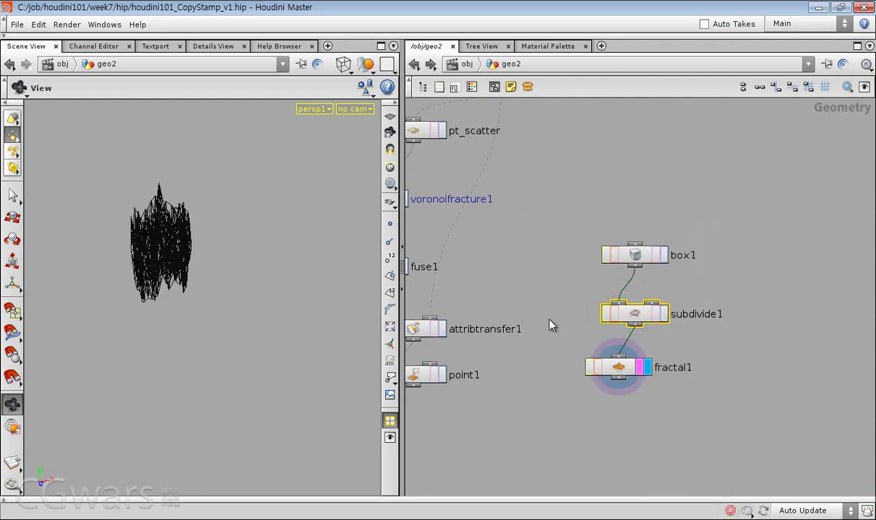
- Configure fractal1 to use vertex normals with scale 0.16, smoothness about 1.407 and 1 division, and inspect the shaded rock
middle_drag(781, 296, 688, 297)
key(p)
middle_drag(637, 381, 605, 438)
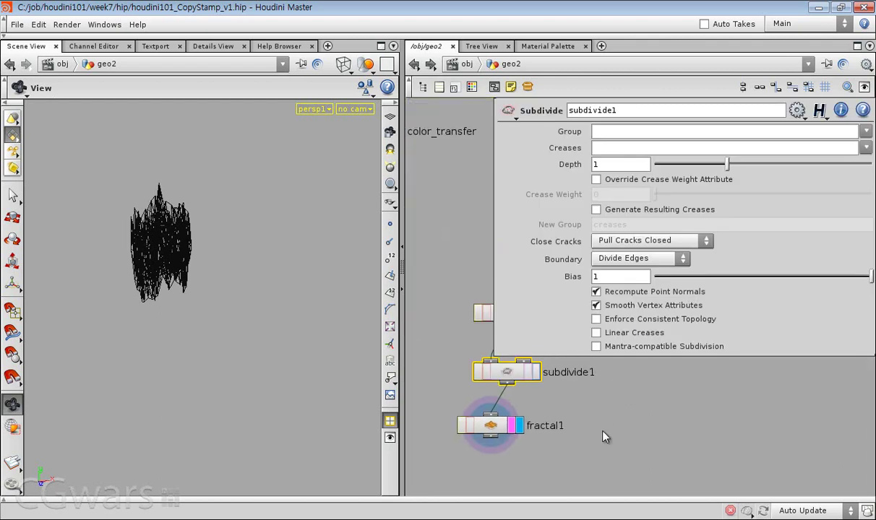
click(489, 425)
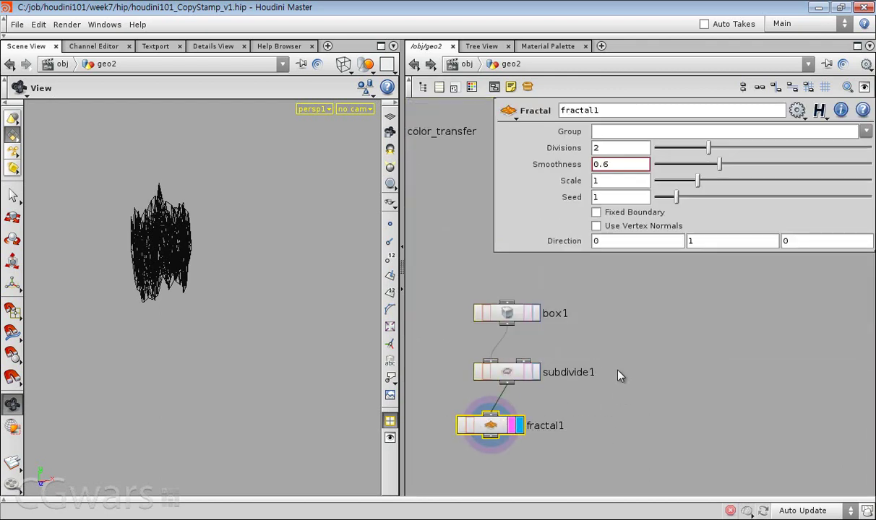
click(596, 226)
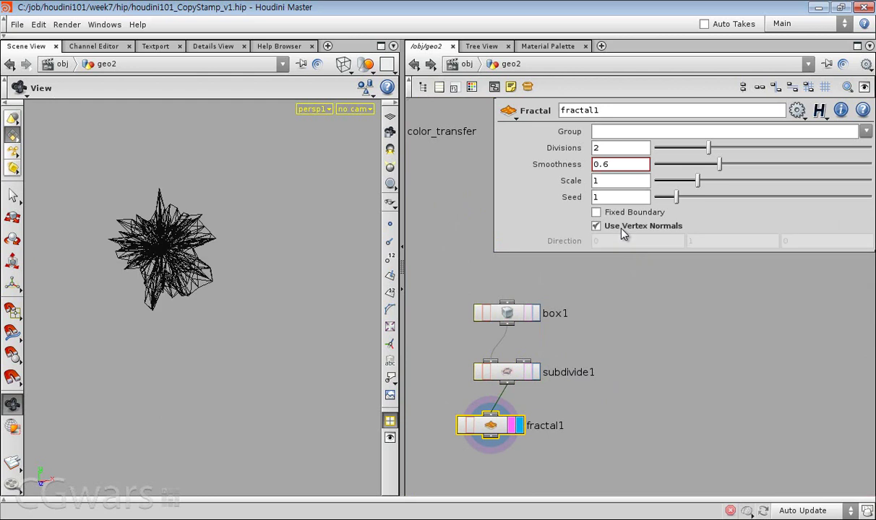
mouse_move(328, 316)
mouse_down()
mouse_move(302, 291)
mouse_move(265, 320)
mouse_move(255, 304)
mouse_move(203, 293)
mouse_move(228, 316)
mouse_up()
drag(695, 181, 660, 188)
drag(719, 164, 808, 162)
drag(699, 152, 611, 150)
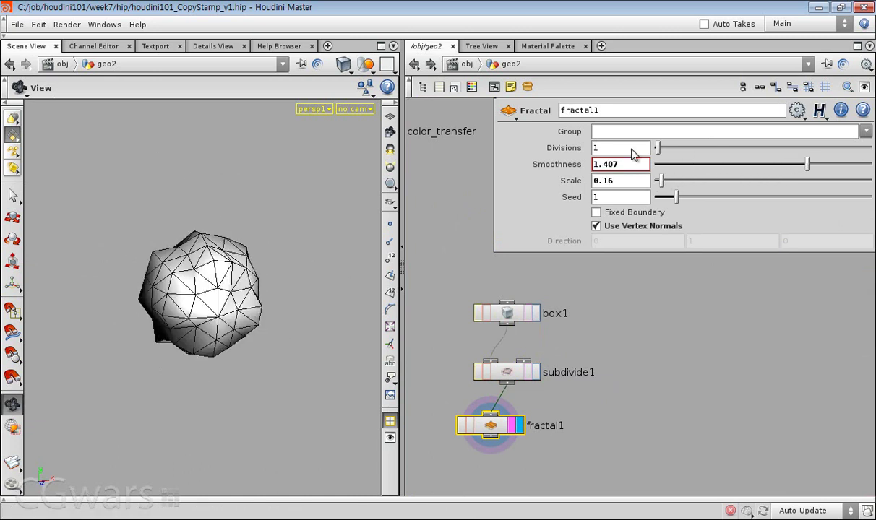
key(w)
key(w)
mouse_move(249, 329)
mouse_down()
mouse_move(260, 324)
mouse_move(255, 309)
mouse_up()
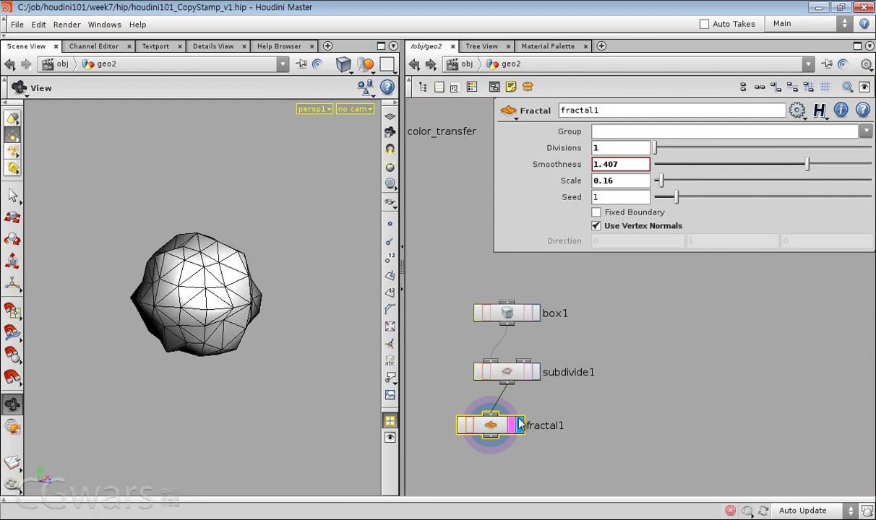
- Add a Point node below fractal1, fed by it, display it, and widen the network area beside its parameters
key(Tab)
text(Point)
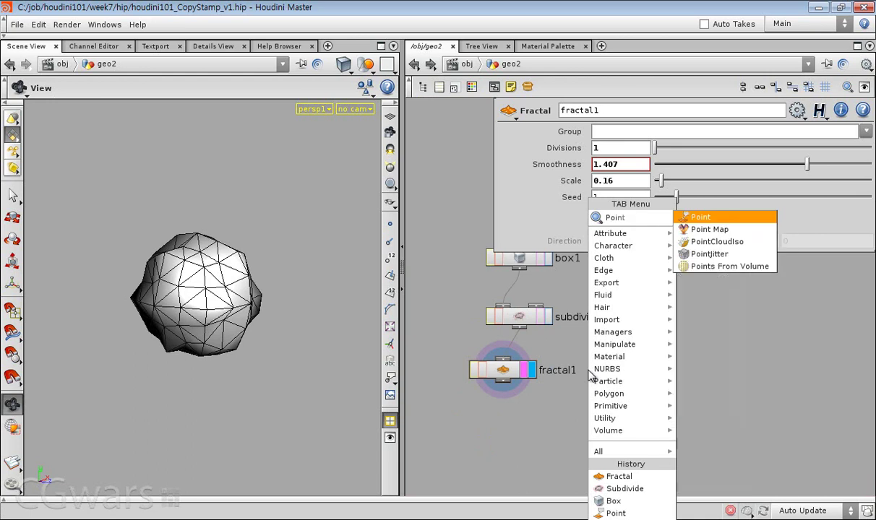
click(710, 225)
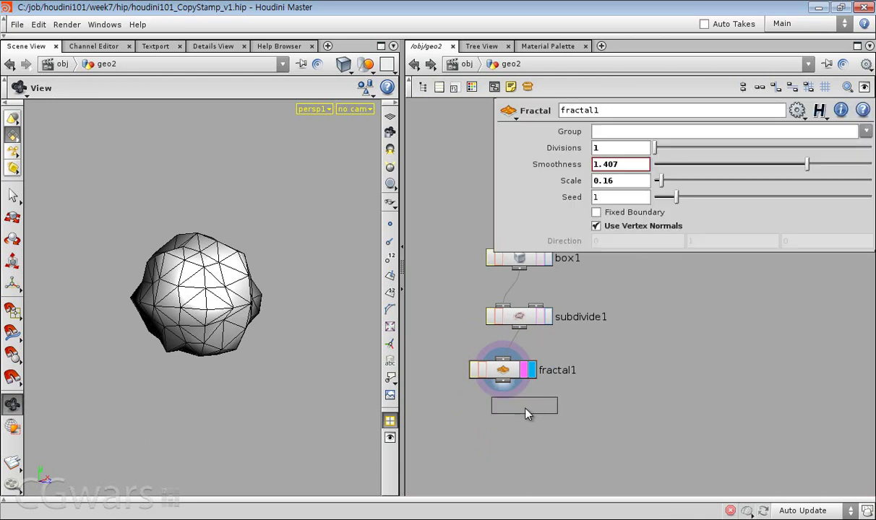
click(513, 391)
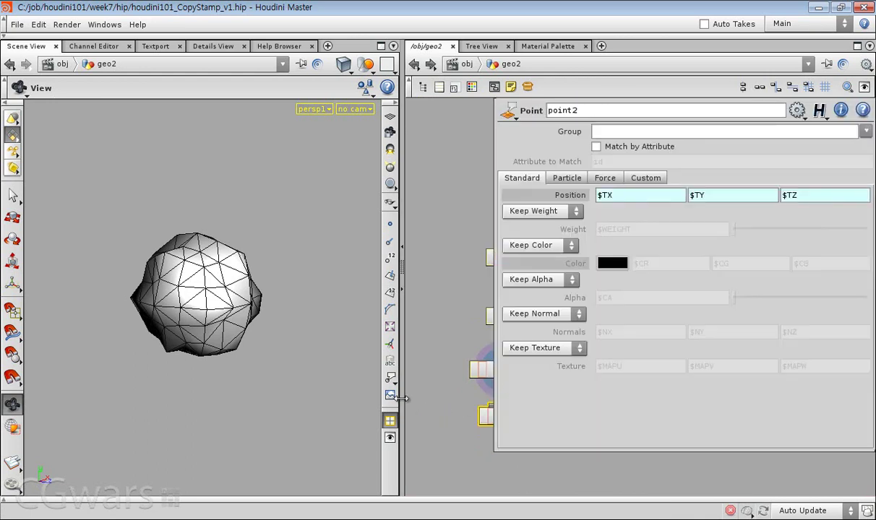
drag(403, 399, 328, 402)
middle_drag(365, 403, 308, 291)
scroll(387, 309, up, 3)
click(420, 298)
drag(363, 249, 371, 299)
scroll(395, 343, down, 1)
middle_drag(410, 377, 419, 403)
scroll(418, 373, down, 1)
- Flatten the rock's underside by setting point2's Y position to clamp($TY, 0, 2) with the reference grid shown
drag(239, 342, 220, 318)
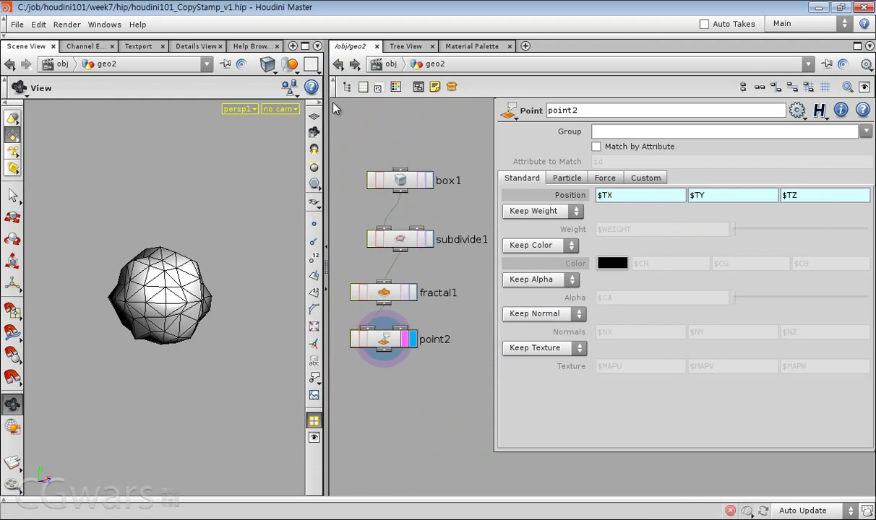
mouse_move(229, 307)
mouse_down()
mouse_move(227, 283)
mouse_move(230, 295)
mouse_up()
drag(424, 401, 370, 340)
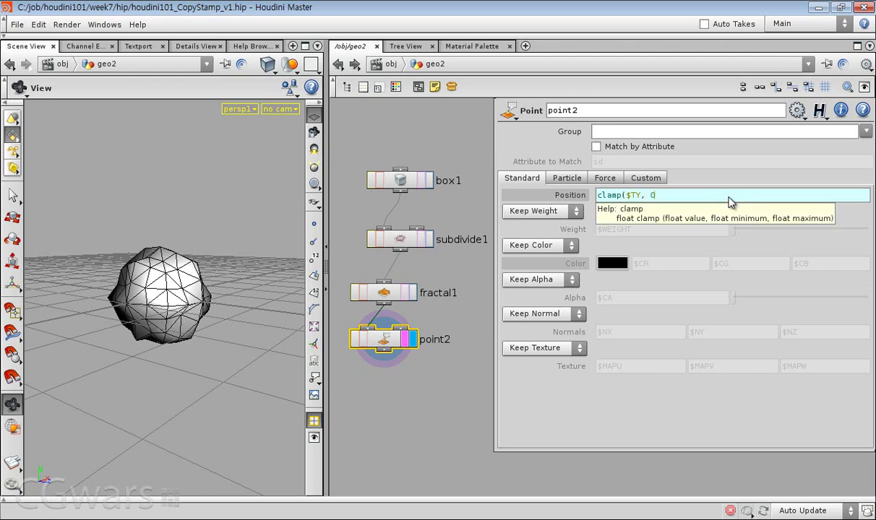
text())
key(Return)
drag(179, 366, 197, 377)
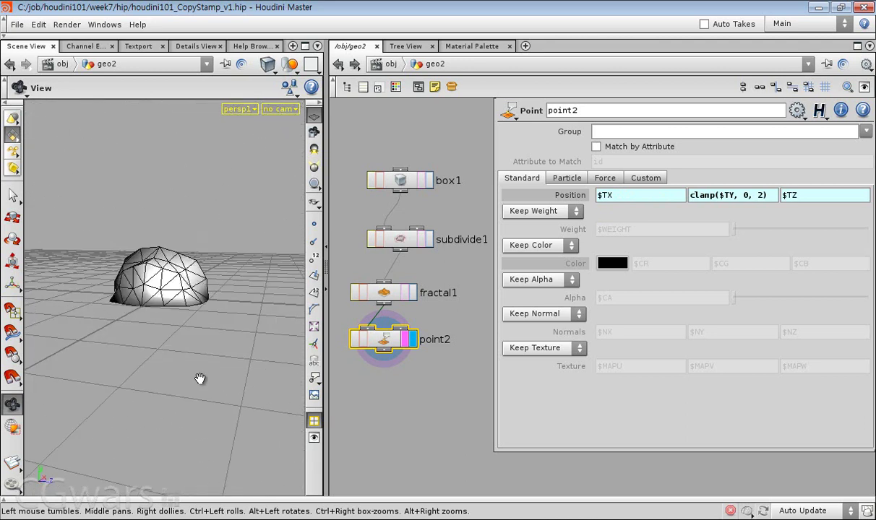
- Insert an Edit node between box1 and subdivide1 and display it
drag(400, 180, 400, 158)
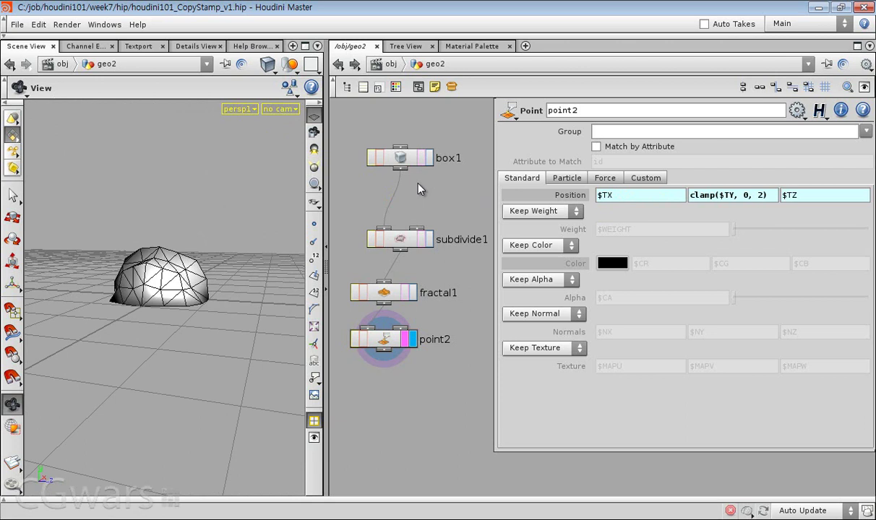
key(Tab)
text(Eachd)
click(524, 250)
click(448, 207)
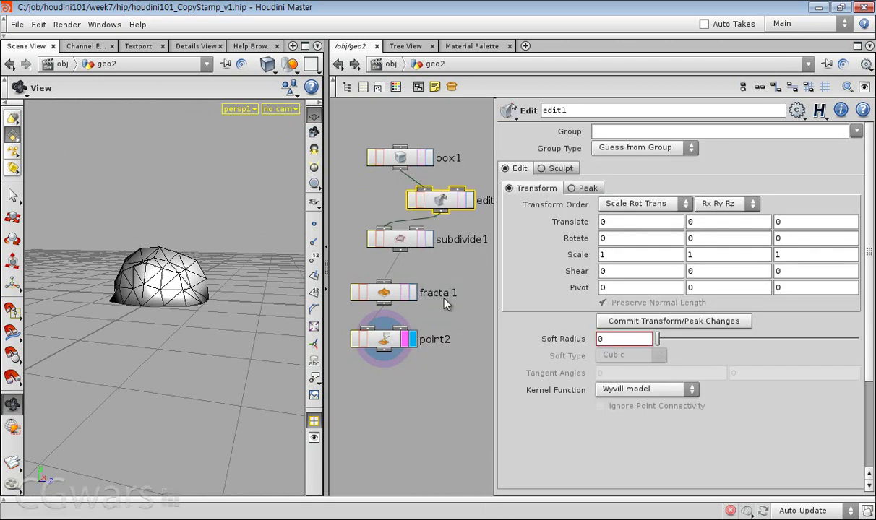
click(470, 202)
- Select the upper corner point 6 of the box and move it inward, about -0.43 in Z
drag(171, 318, 179, 344)
key(Return)
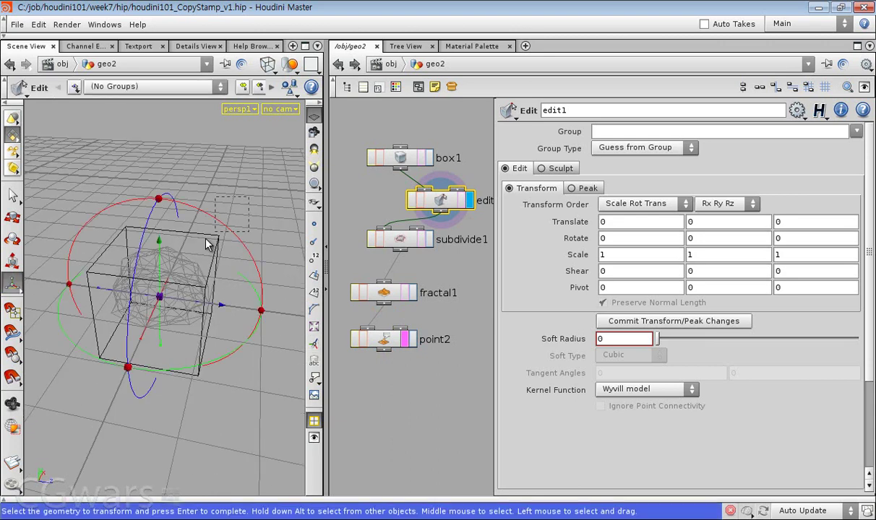
drag(226, 211, 213, 246)
key(s)
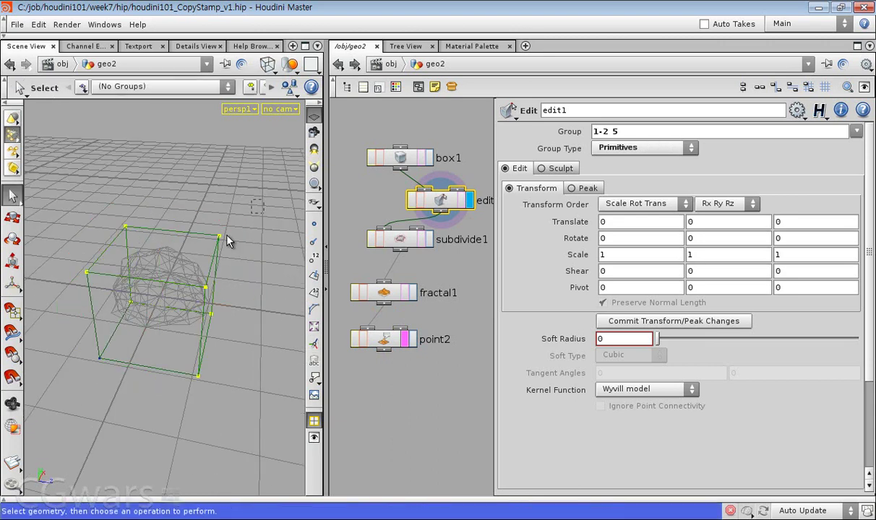
key(Return)
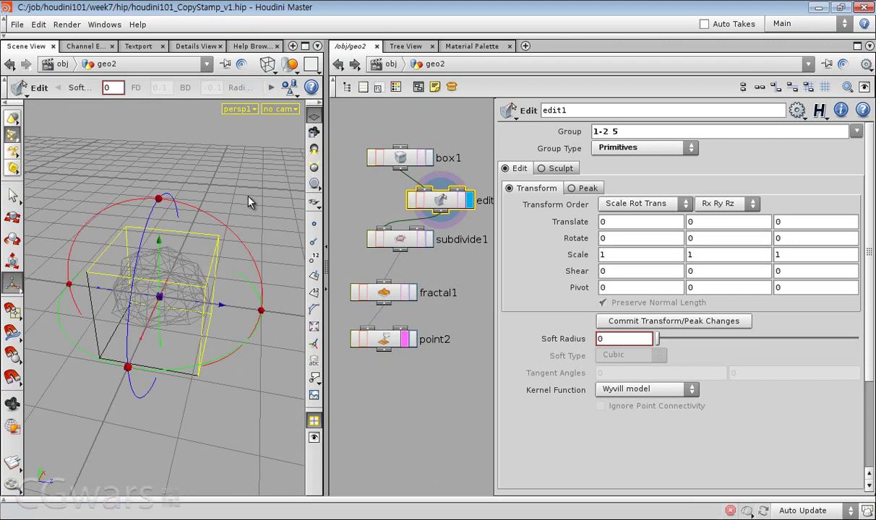
drag(249, 201, 200, 253)
drag(252, 237, 185, 307)
key(Return)
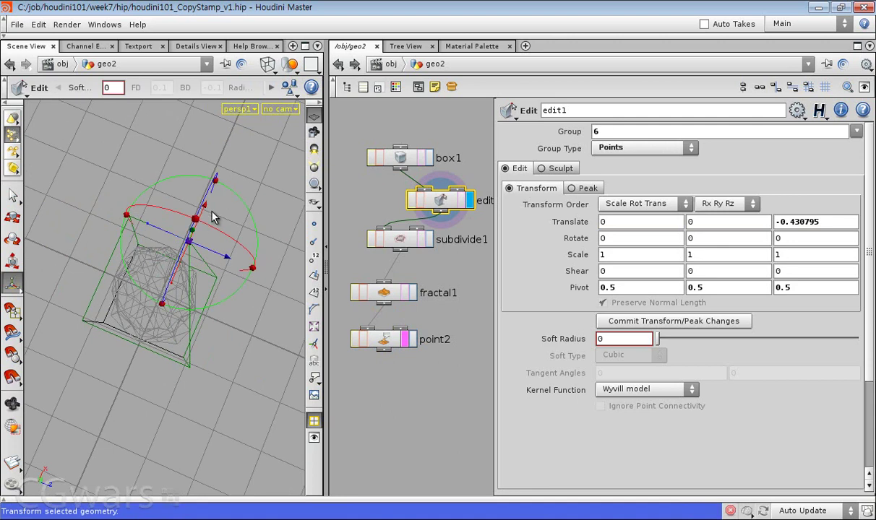
key(t)
drag(207, 194, 195, 228)
- Move further upper corner points of the box, including point 4, to make the rock irregular, and display point2
alt+drag(194, 286, 119, 316)
key(s)
click(247, 272)
drag(260, 279, 242, 270)
click(147, 215)
drag(159, 203, 122, 224)
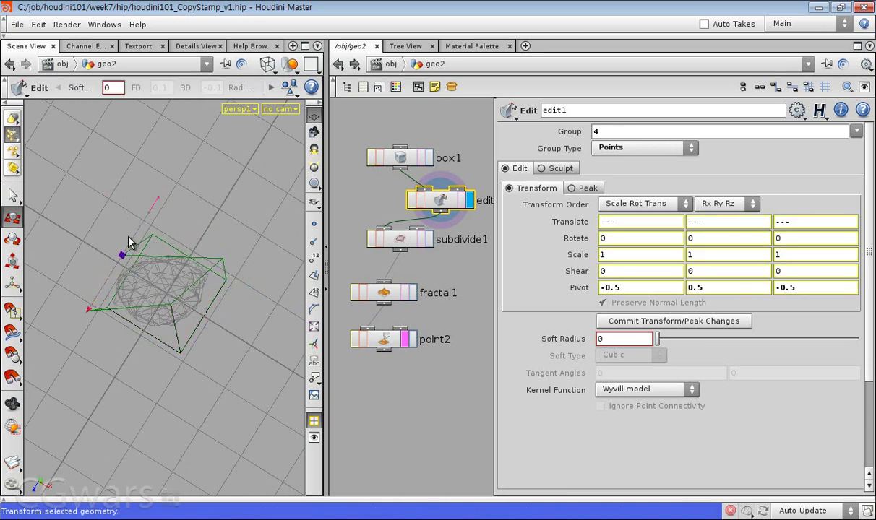
key(Escape)
drag(178, 299, 268, 242)
key(Return)
click(411, 338)
- Hide the parameters and group the nodes from box1 through point2 in a network box
middle_drag(414, 398, 694, 380)
key(p)
scroll(723, 370, down, 4)
drag(569, 154, 598, 195)
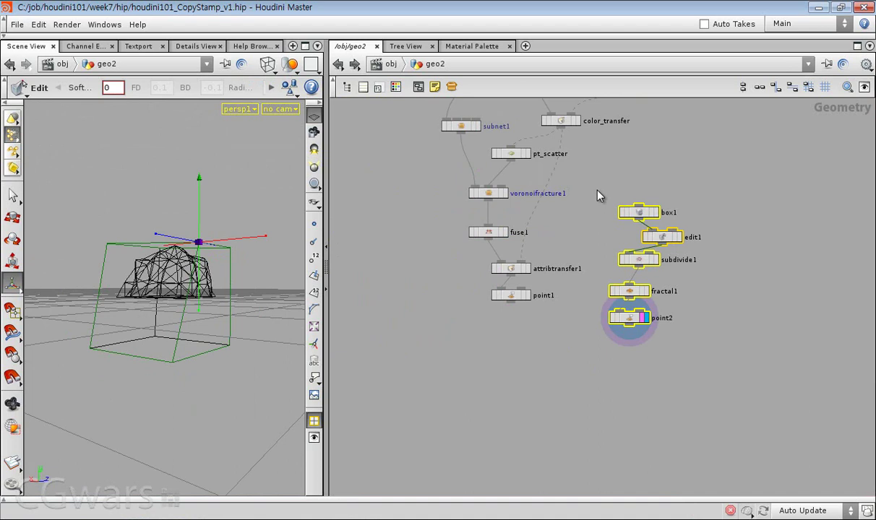
key(shift+o)
scroll(661, 215, up, 2)
drag(666, 180, 735, 145)
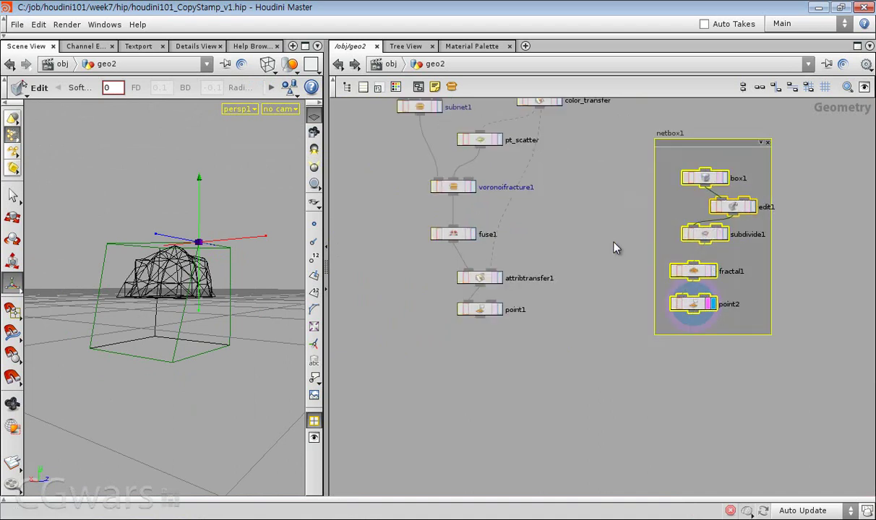
- Rename the network box around the box1 chain as Rock
click(615, 248)
scroll(678, 158, up, 1)
double_click(672, 132)
text(Rock)
key(Return)
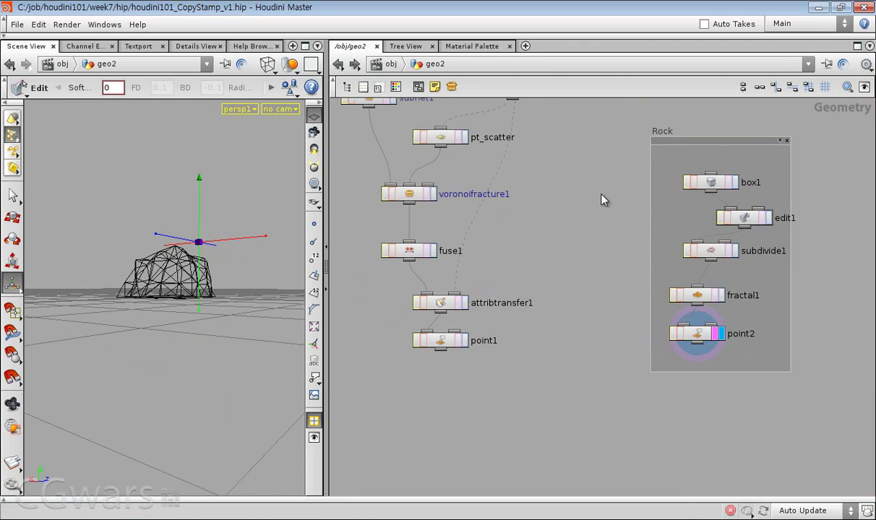
- Set the display and render flags on point1 and show the terrain in the shaded view
scroll(476, 282, up, 2)
click(459, 352)
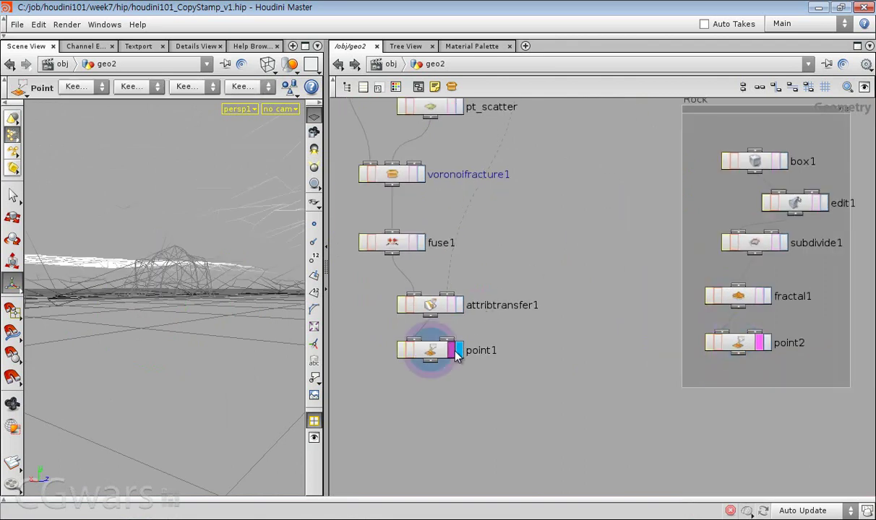
click(451, 351)
key(Escape)
drag(196, 248, 202, 340)
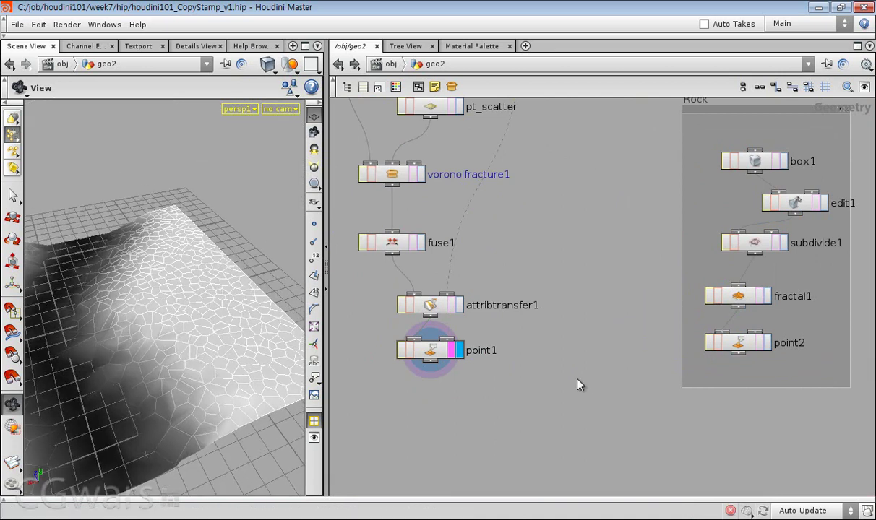
- Add an AttribTransfer node below point1, wire point1 and the rock's point2 into its inputs, and display it
middle_drag(583, 385, 569, 344)
drag(427, 311, 428, 355)
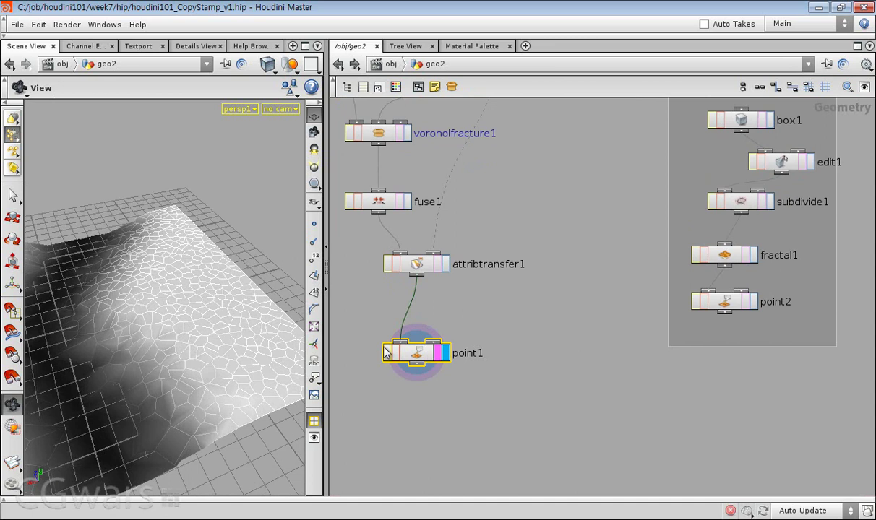
drag(224, 361, 215, 384)
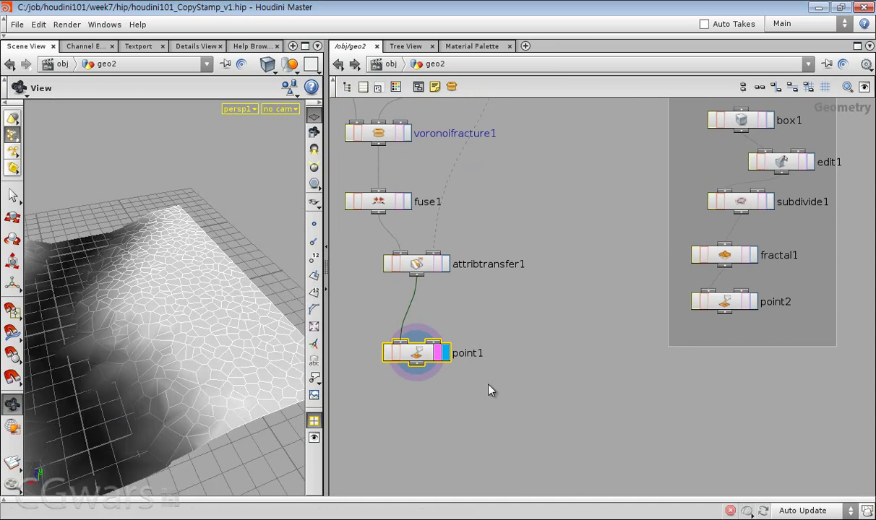
key(Tab)
text(attr)
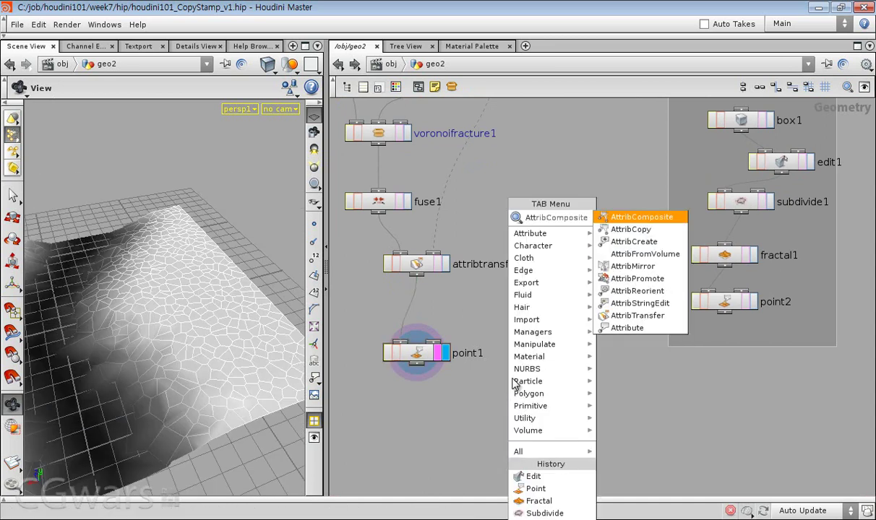
click(650, 303)
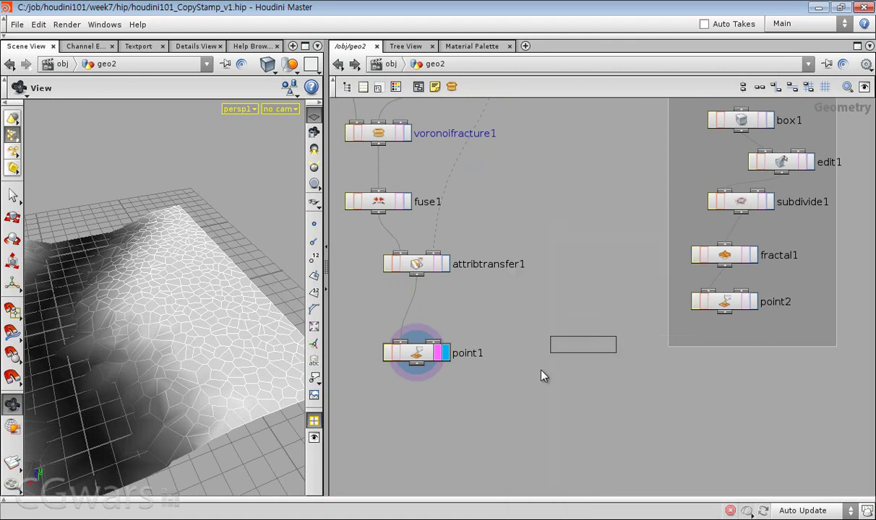
click(428, 435)
drag(416, 363, 433, 422)
click(417, 373)
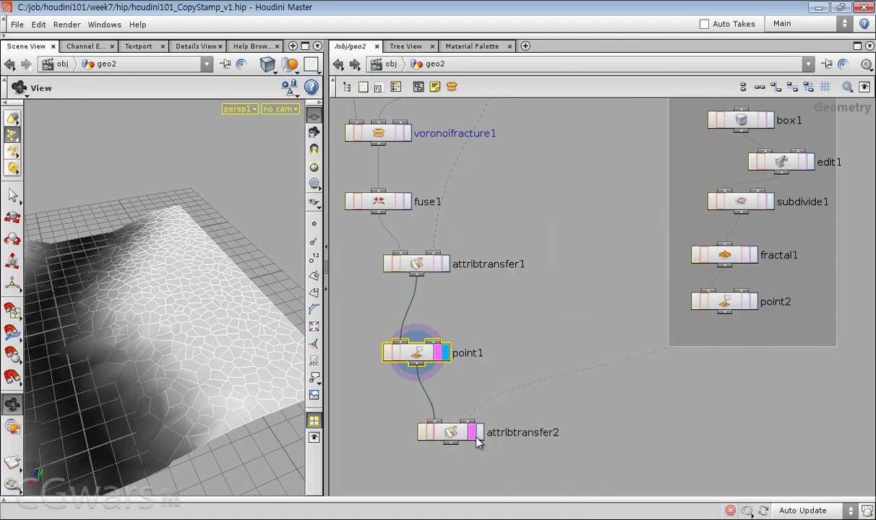
click(477, 436)
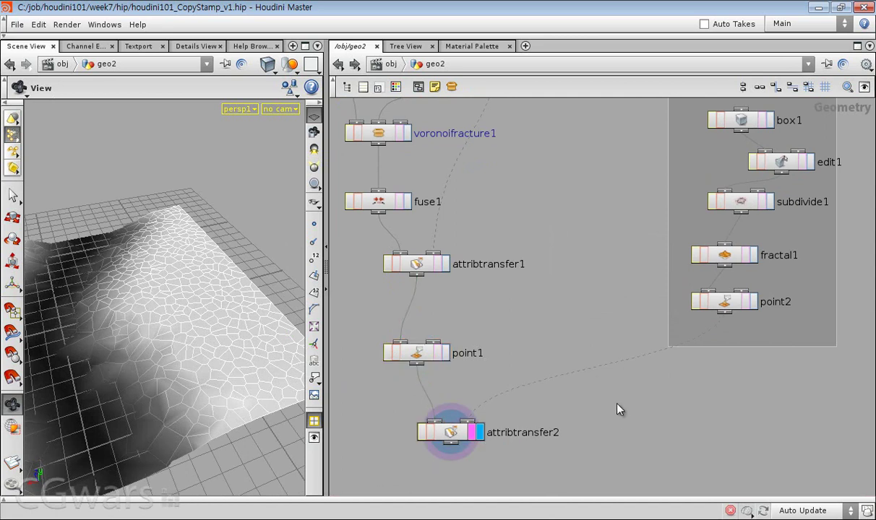
- Insert a Color node on the connection between the rock's point2 and attribtransfer2
key(Tab)
text(col)
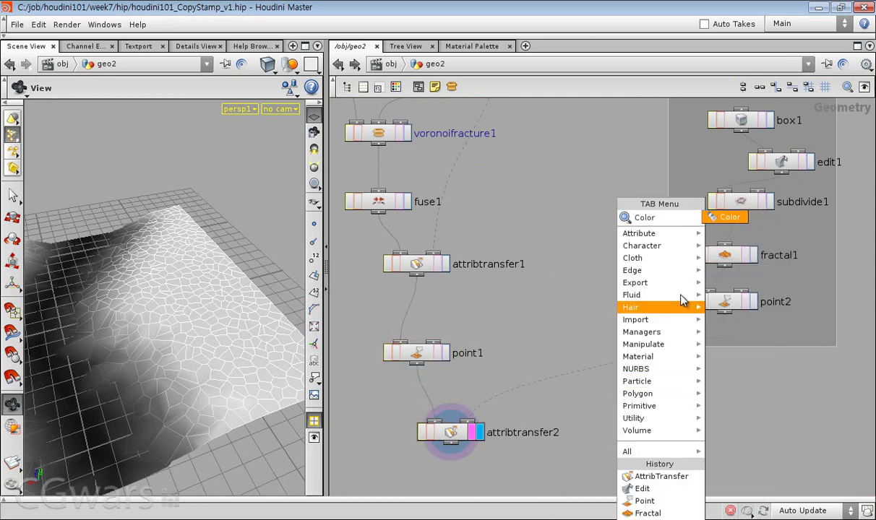
key(Return)
click(599, 370)
drag(625, 409, 626, 409)
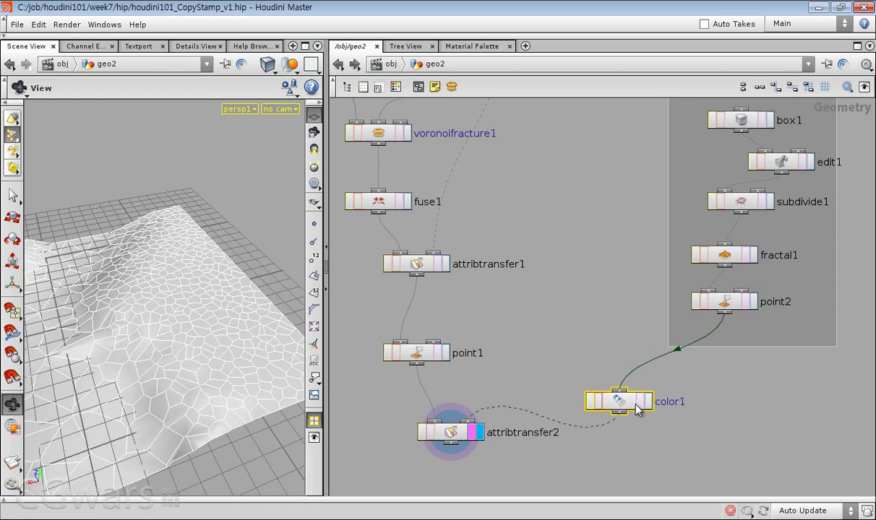
- Set the constant color of color1 to black, with 0 in the color channels
key(p)
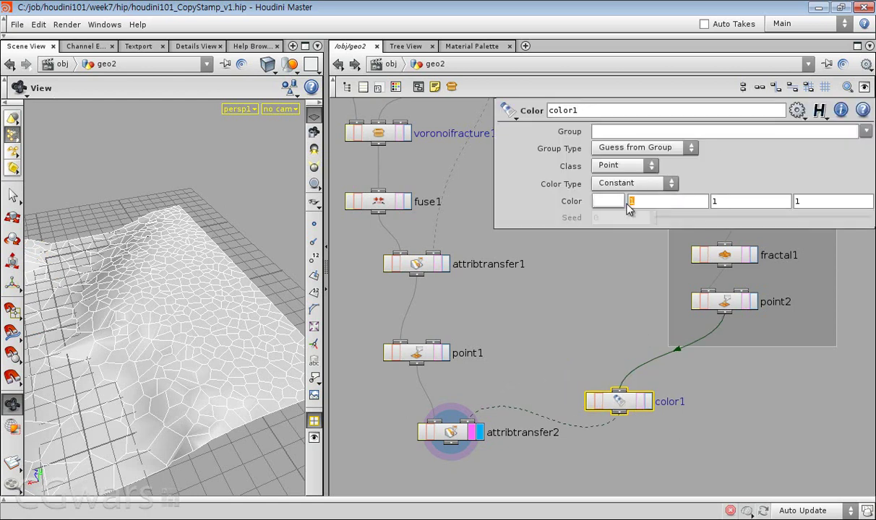
key(Tab)
text(0)
key(Tab)
text(0)
key(Return)
- Limit attribtransfer2's point attributes to Cd and set its distance threshold to 0.68
drag(531, 313, 431, 464)
click(445, 435)
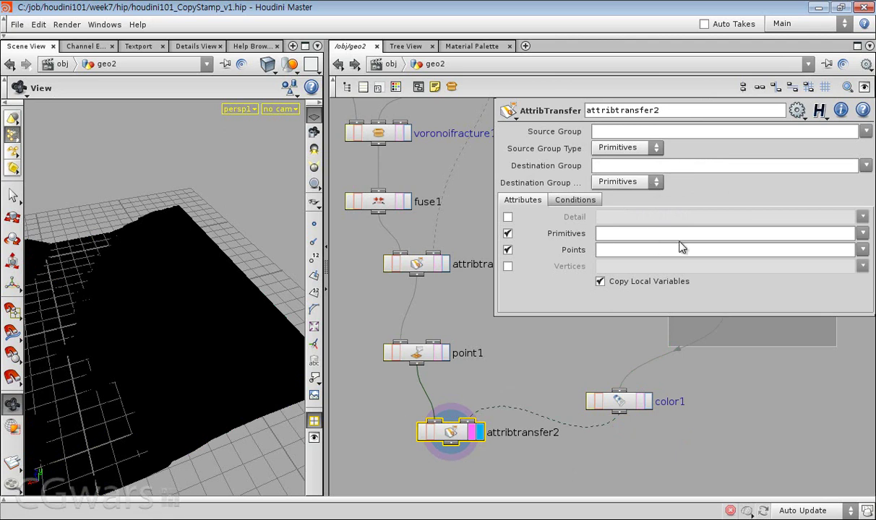
click(861, 250)
click(824, 257)
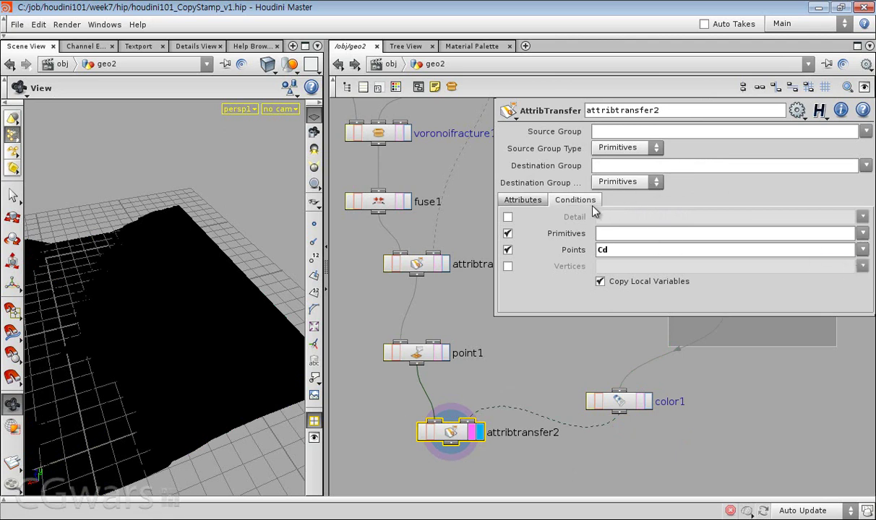
click(575, 200)
drag(650, 253, 671, 268)
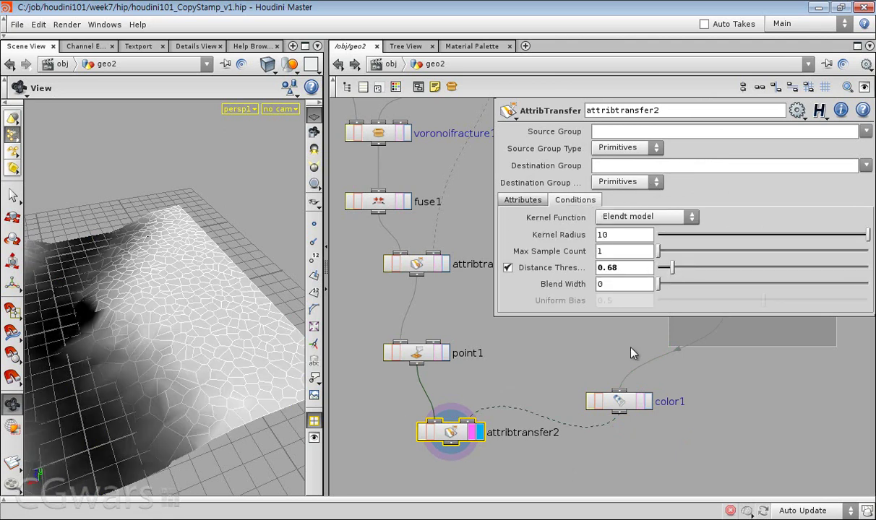
mouse_move(638, 412)
mouse_down()
mouse_move(620, 369)
mouse_move(598, 374)
mouse_up()
key(Tab)
text(tr)
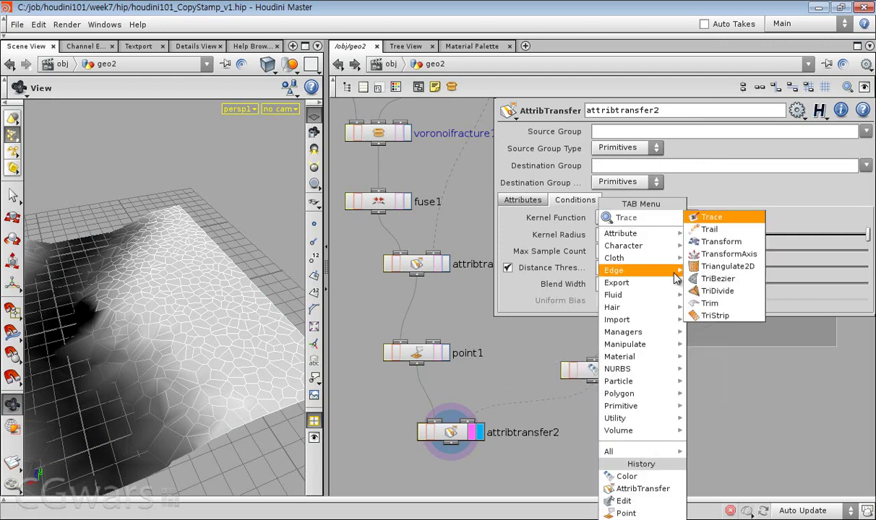
click(742, 257)
key(p)
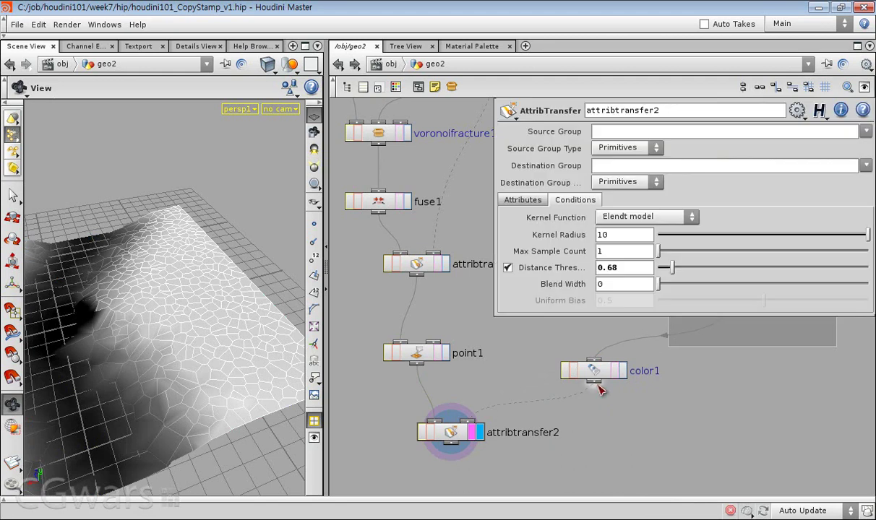
- Insert a Transform node between color1 and attribtransfer2
key(Tab)
text(tr)
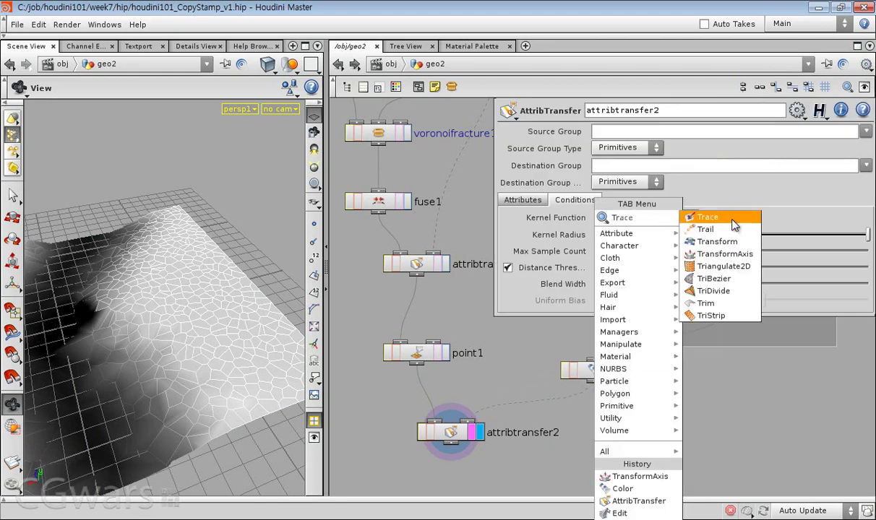
click(731, 242)
click(603, 419)
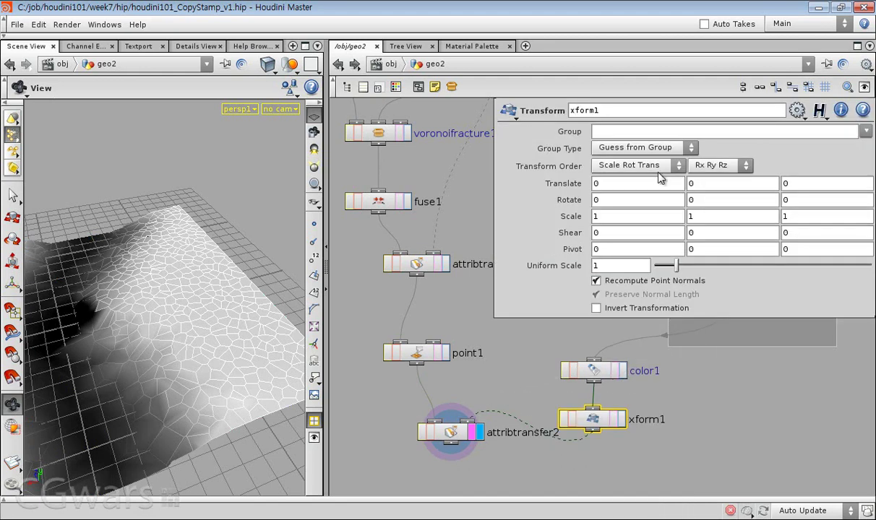
- Move the rock onto the white riverbank by setting xform1's translation to -3.8, 0.4, -1.2
middle_drag(696, 213, 746, 187)
middle_drag(611, 182, 405, 202)
middle_drag(806, 184, 679, 178)
drag(239, 343, 209, 344)
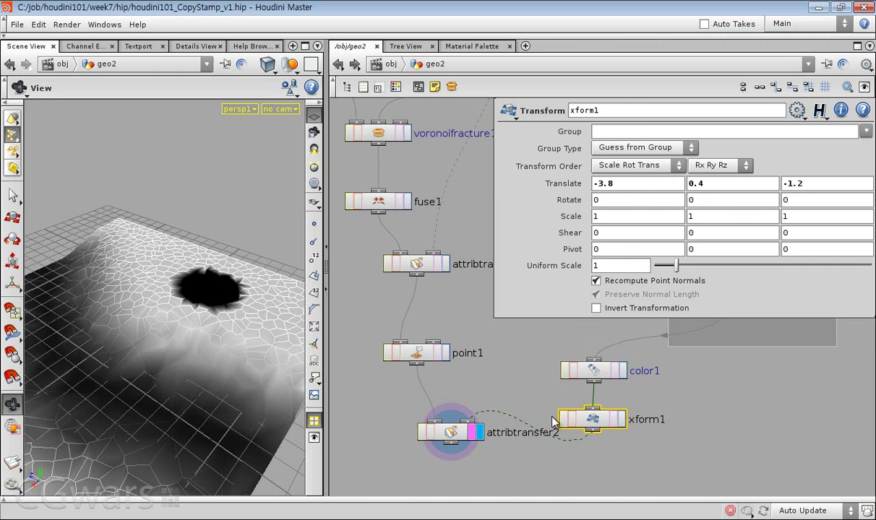
- Show the rock from xform1 as a wireframe overlay on the displayed attribtransfer2 terrain
click(448, 431)
click(613, 419)
mouse_move(245, 334)
mouse_down()
mouse_move(211, 309)
mouse_move(209, 321)
mouse_move(234, 323)
mouse_up()
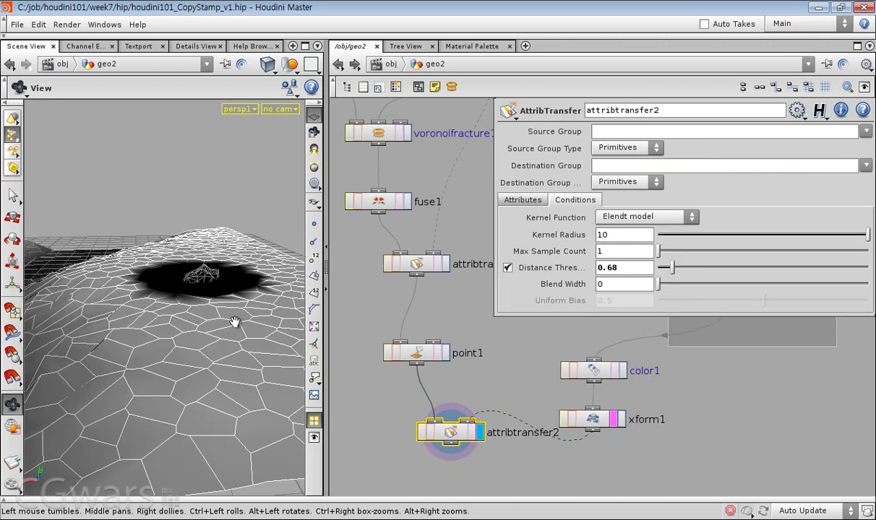
- Set the size of the rock's box1 to 1.5 on all three axes
scroll(712, 404, down, 3)
middle_drag(718, 396, 633, 466)
middle_drag(598, 409, 583, 436)
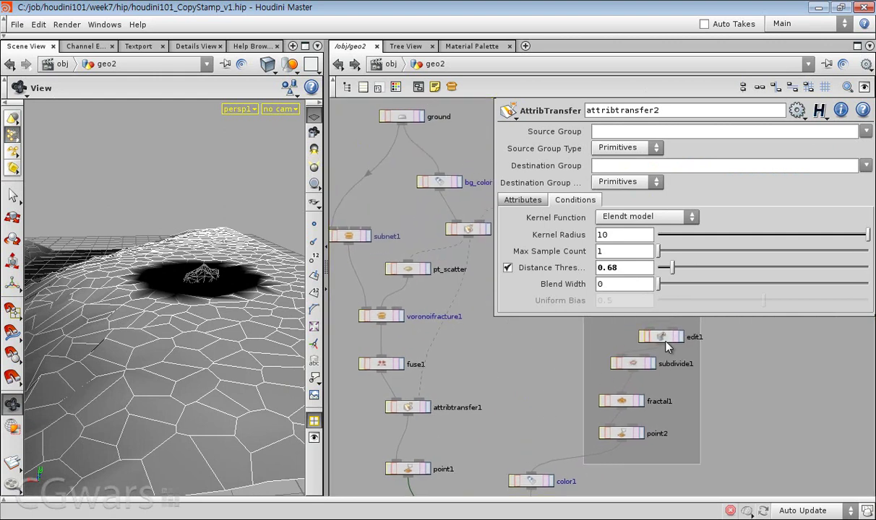
scroll(661, 348, up, 3)
click(607, 402)
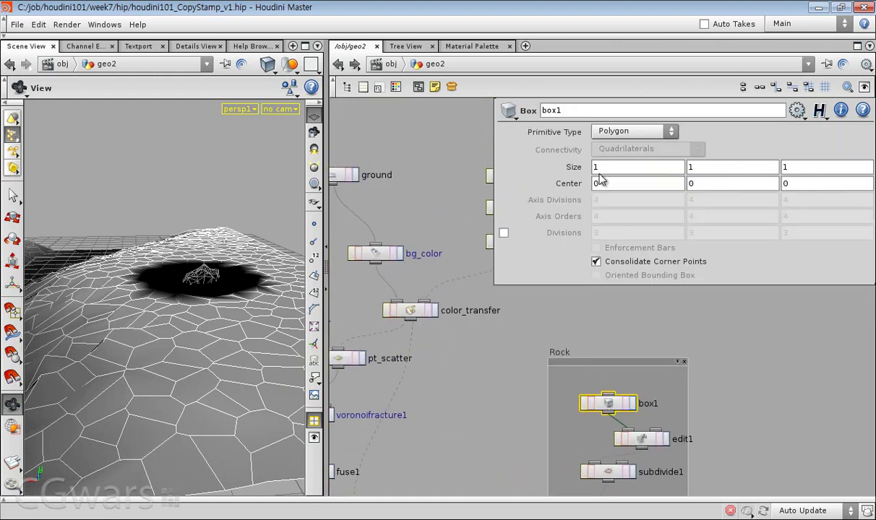
drag(601, 168, 555, 167)
text(1.5)
key(Tab)
text(1.5)
key(Tab)
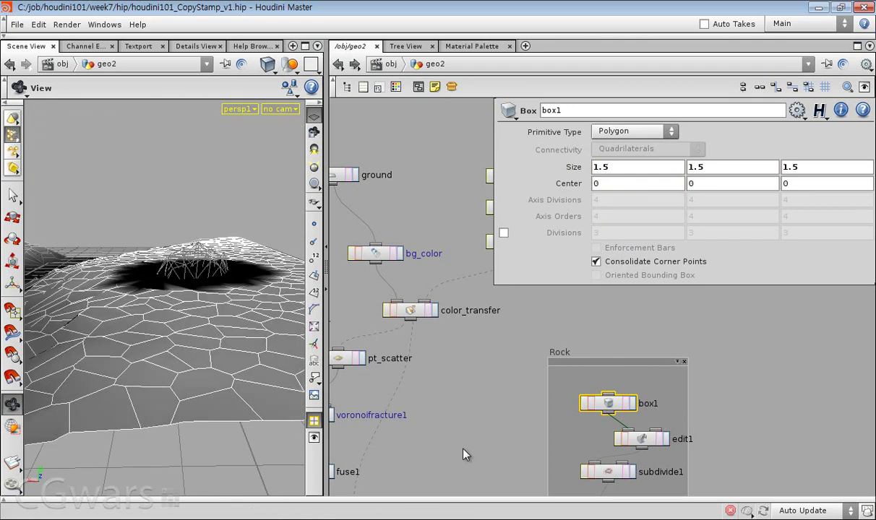
- Raise the rock by setting xform1's Y translation to 0.64
scroll(463, 454, down, 6)
click(529, 455)
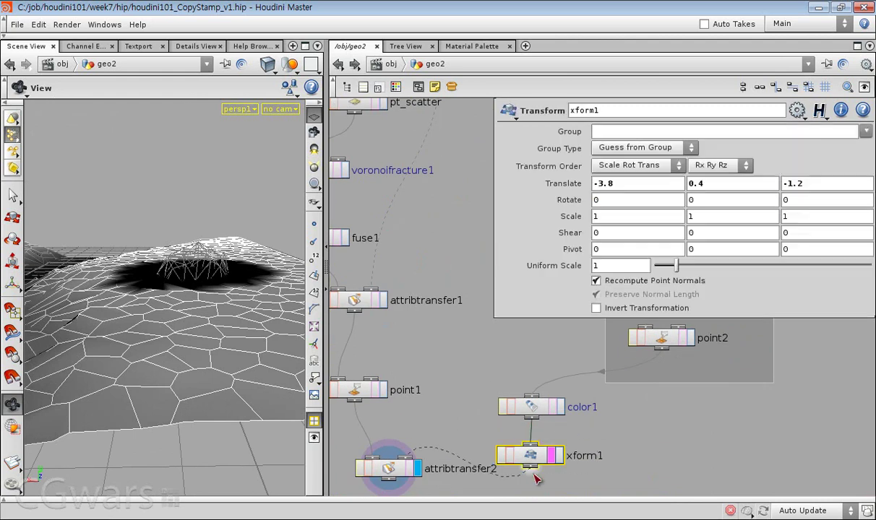
middle_drag(733, 185, 410, 353)
drag(205, 318, 166, 370)
scroll(167, 369, down, 3)
scroll(195, 365, up, 2)
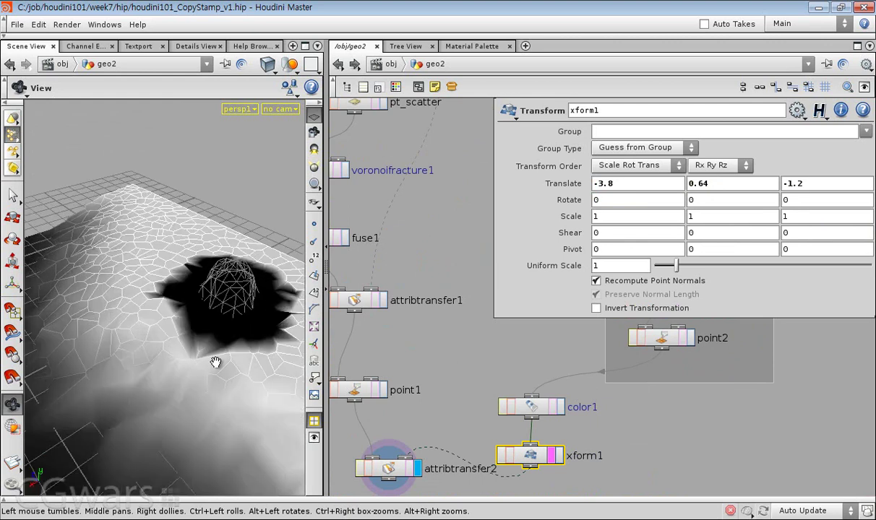
- Examine the rock and the transferred color around it from several angles in shaded and wireframe display
mouse_move(254, 338)
mouse_down()
mouse_move(277, 347)
mouse_move(186, 359)
mouse_up()
scroll(186, 360, down, 3)
scroll(205, 319, up, 3)
key(shift+w)
drag(205, 318, 189, 309)
key(shift+w)
key(shift+w)
scroll(191, 310, up, 2)
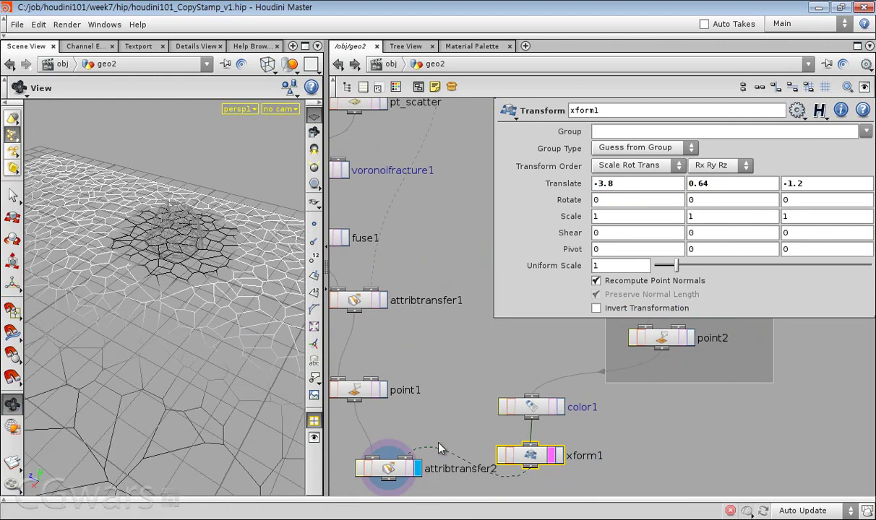
- Reduce attribtransfer2's distance threshold slightly to tighten the black area around the rock
click(388, 470)
drag(670, 267, 664, 285)
mouse_move(195, 303)
mouse_down()
mouse_move(186, 343)
mouse_move(194, 322)
mouse_move(165, 322)
mouse_move(185, 236)
mouse_move(166, 244)
mouse_up()
- Set the size of the rock's box1 to 2 on all three axes
scroll(760, 443, down, 2)
middle_drag(807, 358, 700, 453)
scroll(688, 361, up, 1)
scroll(650, 354, up, 2)
click(566, 326)
click(597, 167)
text(2)
key(Tab)
text(2)
key(Tab)
text(2)
key(Return)
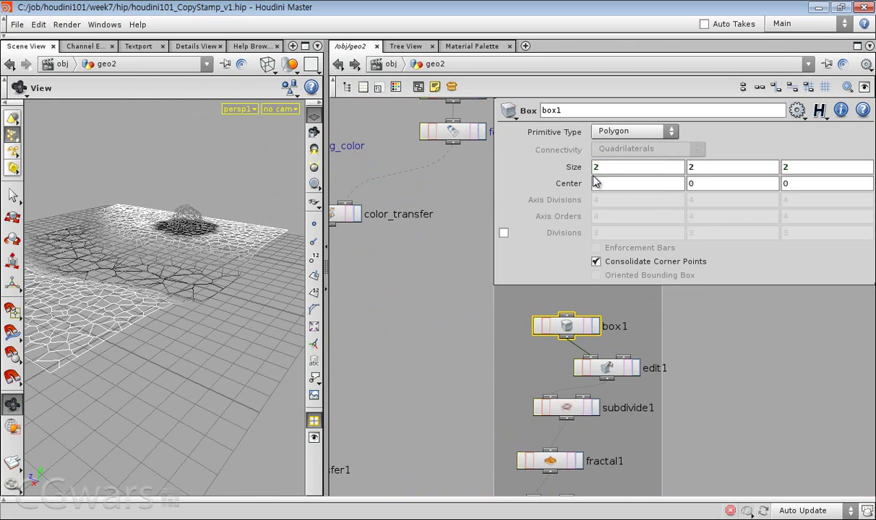
- Return the viewport to shaded display and widen the scene view pane
key(w)
mouse_move(291, 274)
mouse_down()
mouse_move(282, 297)
mouse_move(263, 303)
mouse_up()
right_drag(264, 304, 235, 310)
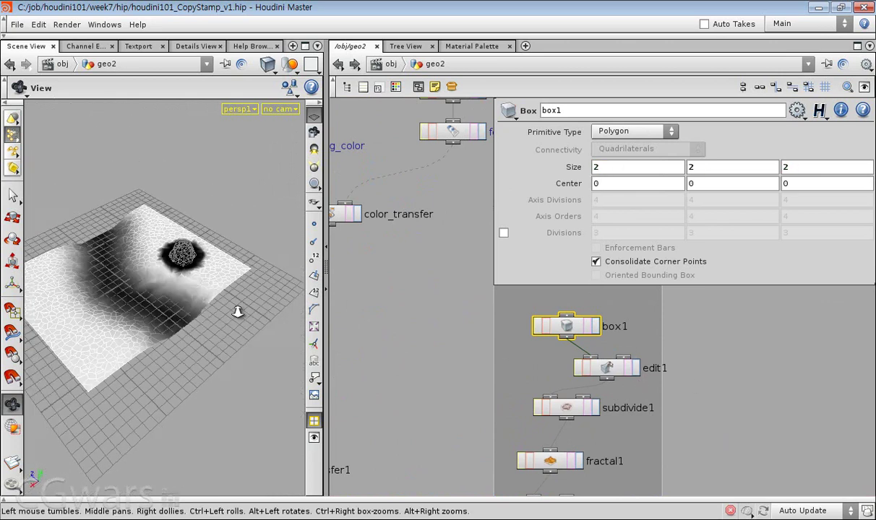
drag(217, 351, 260, 366)
drag(325, 351, 424, 351)
key(w)
key(w)
mouse_move(260, 385)
mouse_down()
mouse_move(266, 369)
mouse_move(269, 396)
mouse_up()
key(w)
key(w)
- Hide the parameters and rename attribtransfer2 as rock_color_transfer
scroll(491, 362, down, 3)
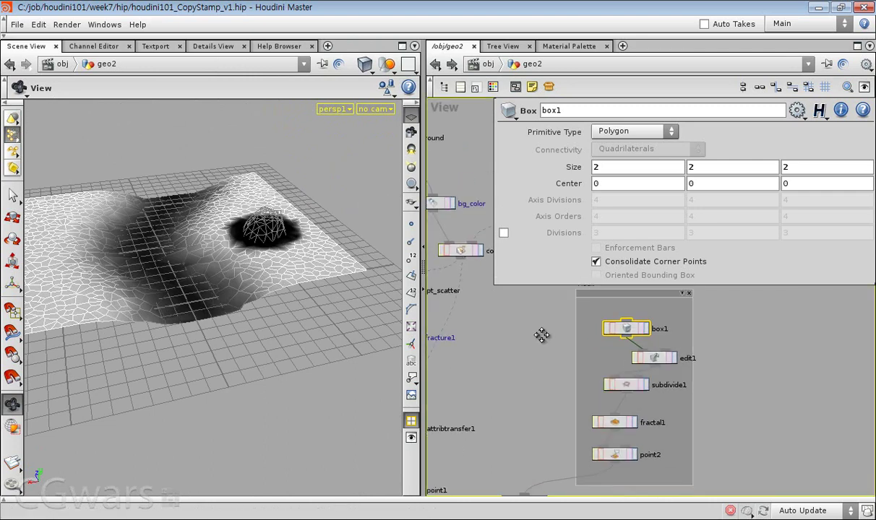
middle_drag(552, 369, 565, 330)
key(p)
middle_drag(473, 444, 568, 358)
scroll(567, 358, up, 3)
drag(567, 358, 526, 403)
double_click(628, 388)
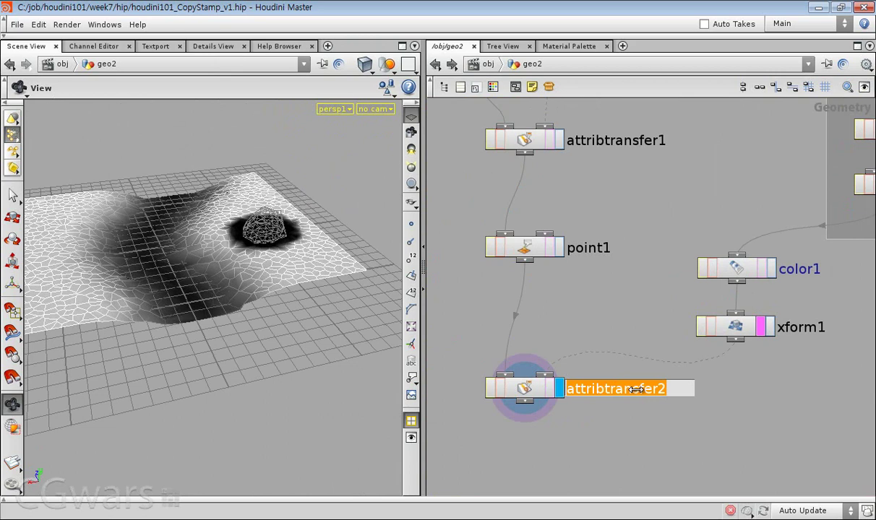
text(rock_color_tr)
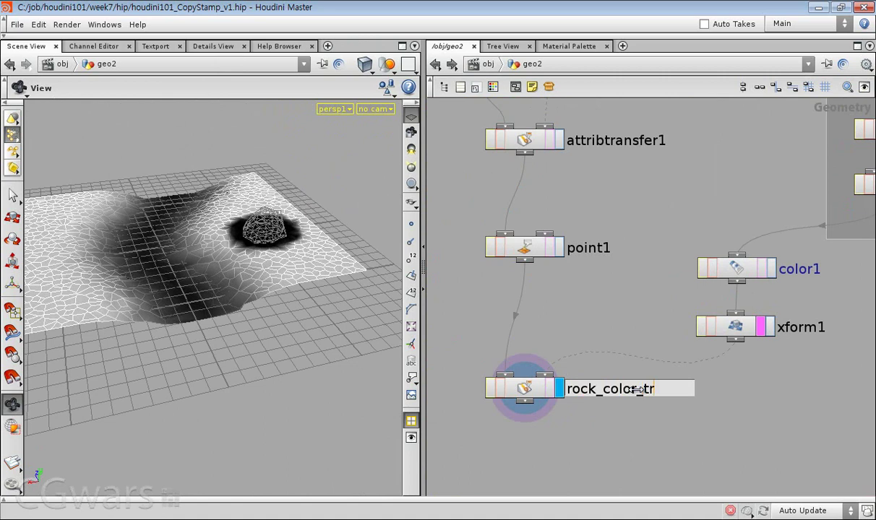
text(ansfer)
key(Return)
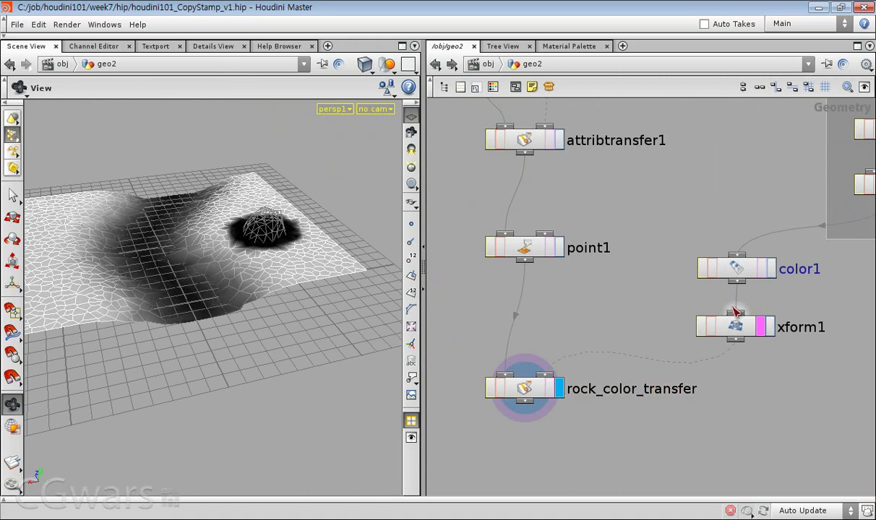
- Display point1's terrain and change its color option from Keep Color to Add Color
drag(245, 231, 242, 271)
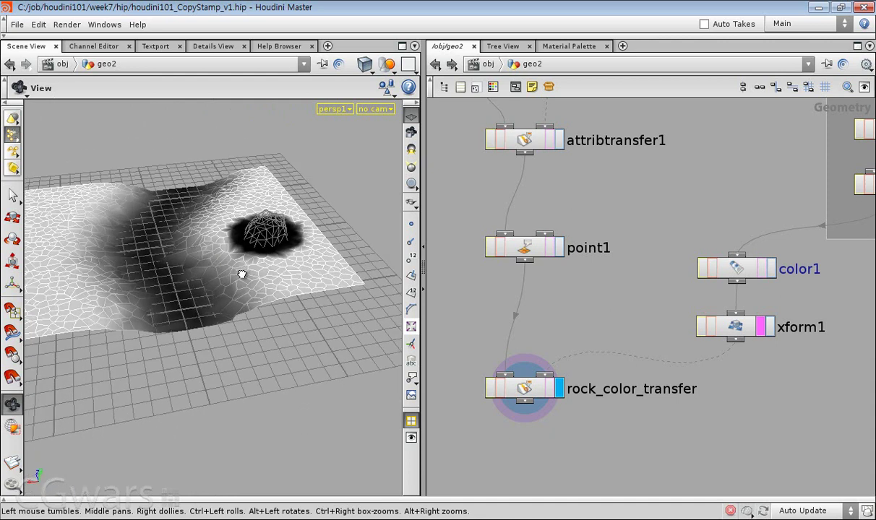
drag(157, 282, 251, 309)
click(526, 250)
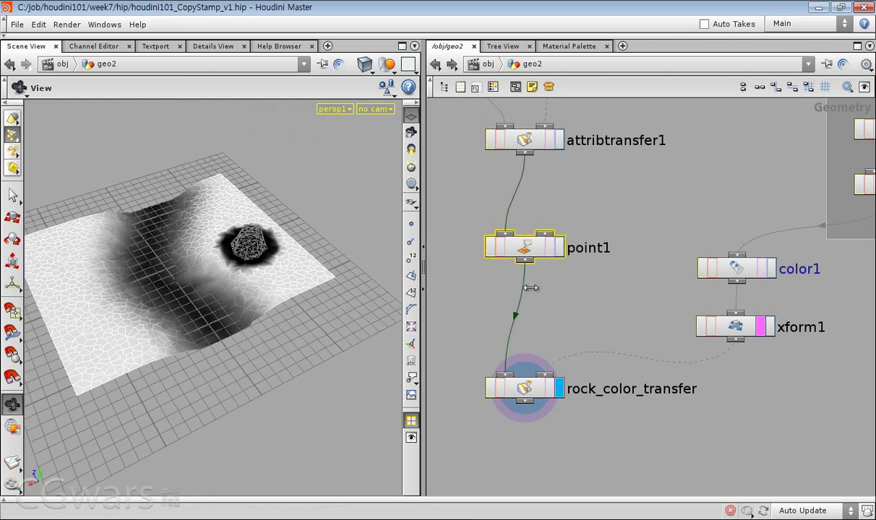
key(p)
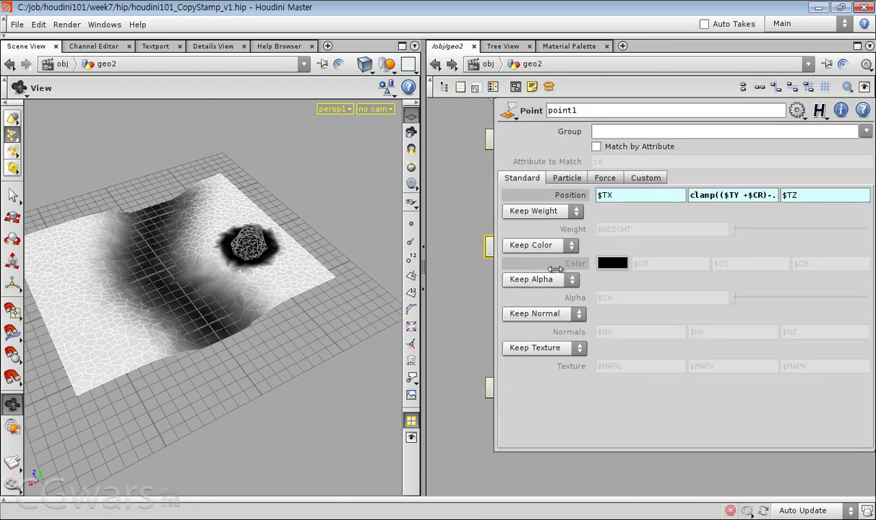
click(559, 247)
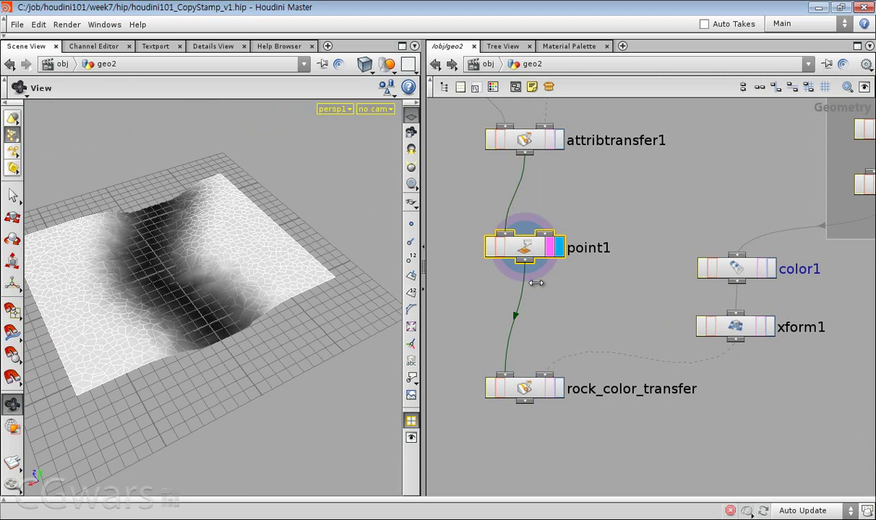
key(p)
click(545, 245)
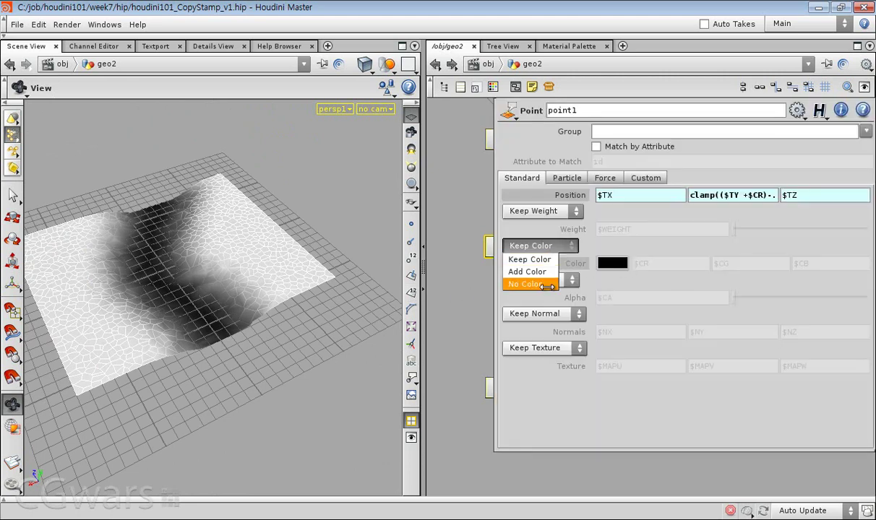
click(549, 275)
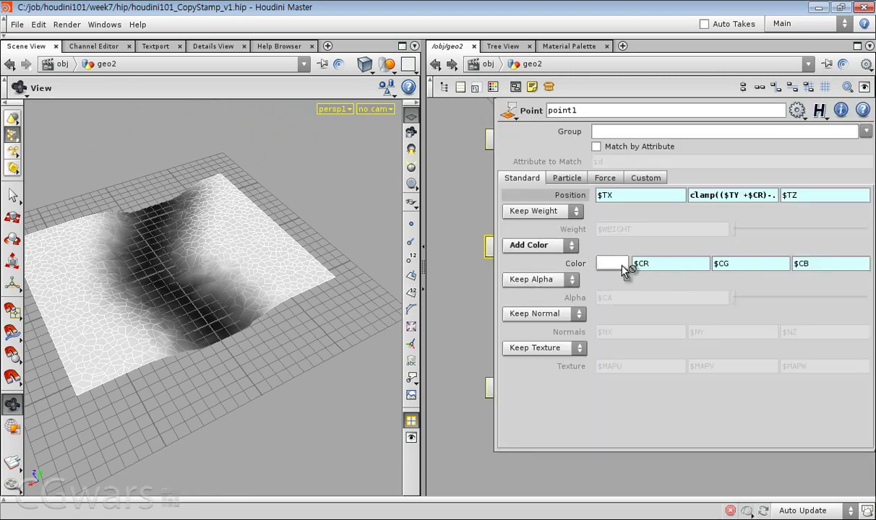
- Link point1's green and blue color channels to the red channel with relative channel references
drag(676, 270, 737, 267)
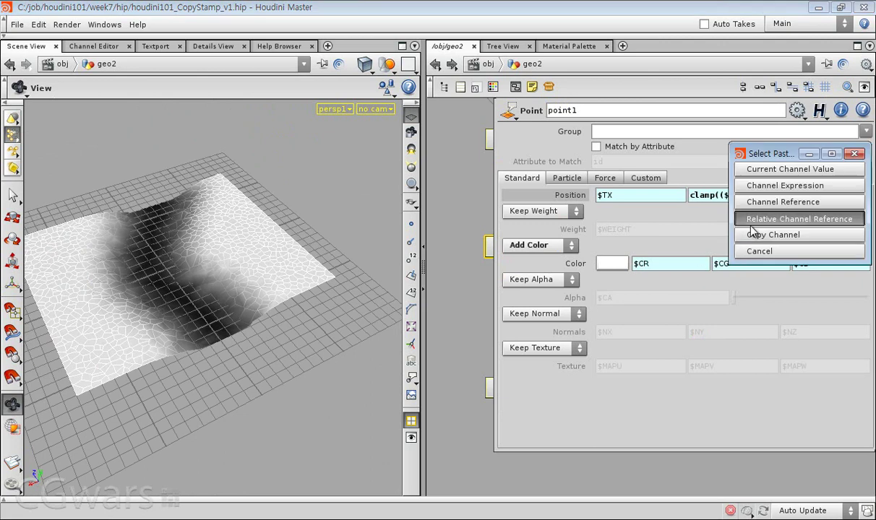
click(750, 217)
drag(635, 265, 811, 267)
click(831, 219)
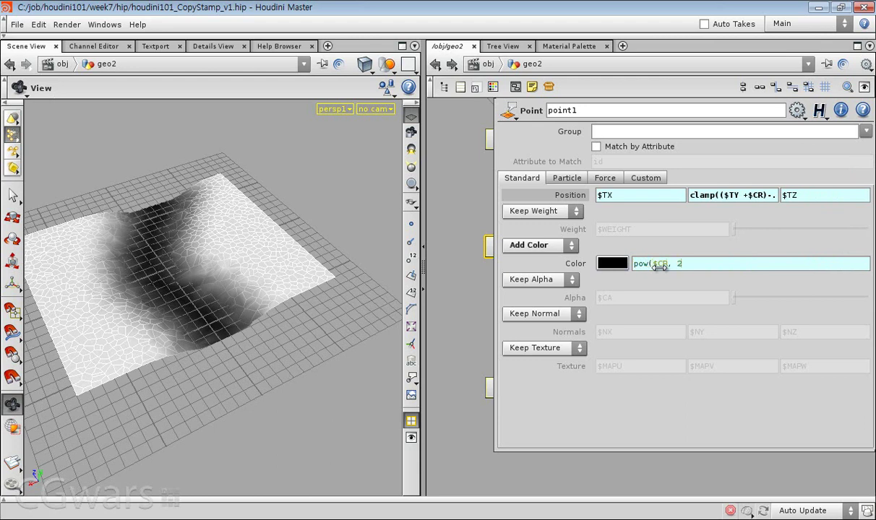
- Set point1's red color expression to pow($CR, 2) and hide the viewport's construction grid
text())
key(Return)
drag(239, 317, 352, 186)
click(413, 116)
drag(271, 269, 275, 288)
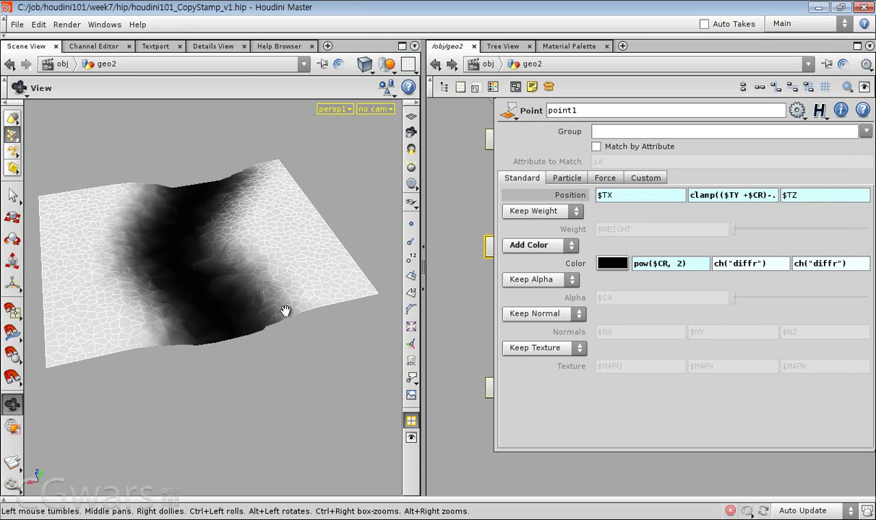
- Examine the curve of point1's red color expression in the Channel Editor and return to the node's parameters
mouse_move(289, 289)
mouse_down()
mouse_move(285, 246)
mouse_move(286, 273)
mouse_up()
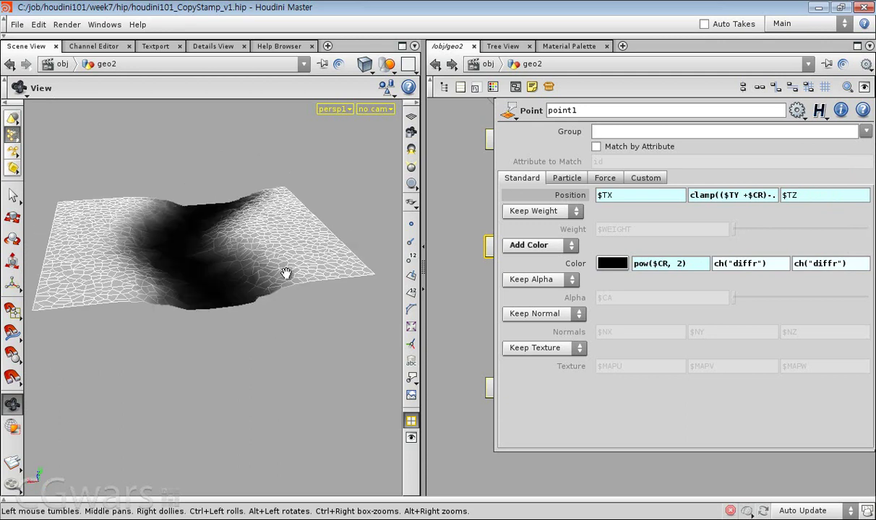
shift+click(665, 265)
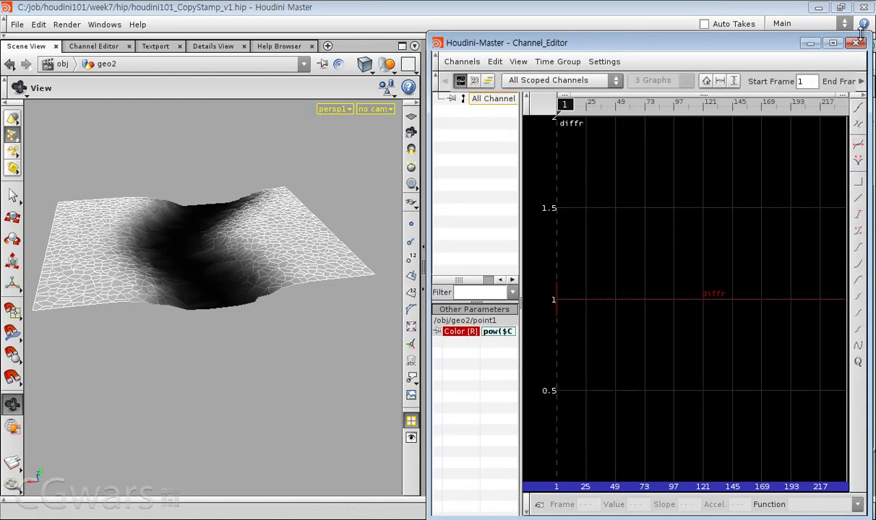
click(856, 42)
key(p)
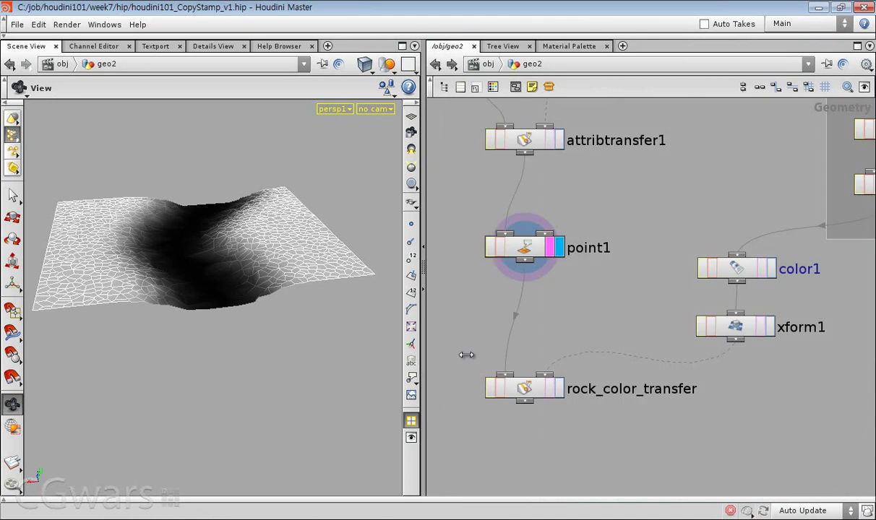
key(p)
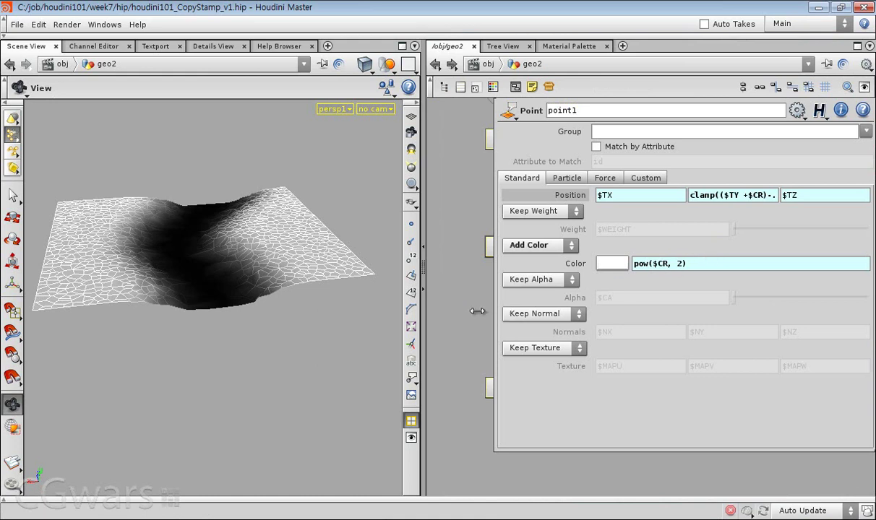
- Try pow($FF, 2) as point1's red color expression and view its curve in the Channel Editor
double_click(659, 264)
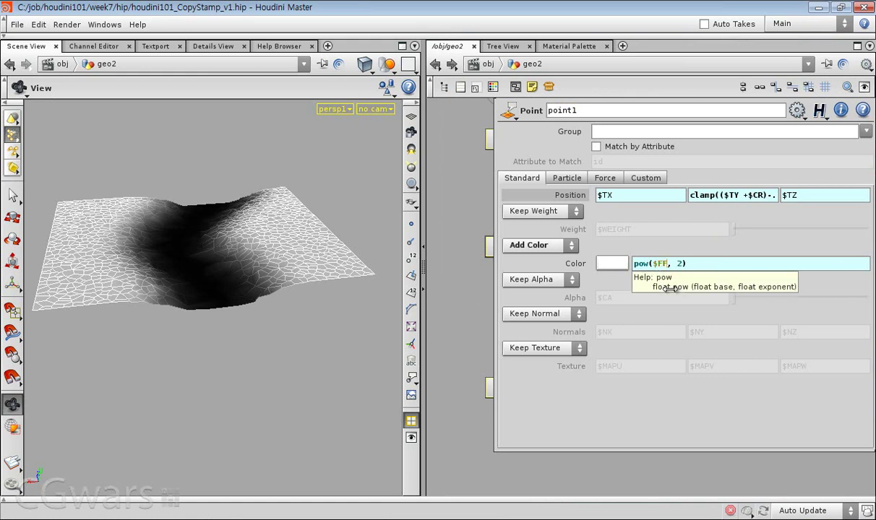
key(Return)
shift+click(658, 268)
right_drag(675, 224, 648, 324)
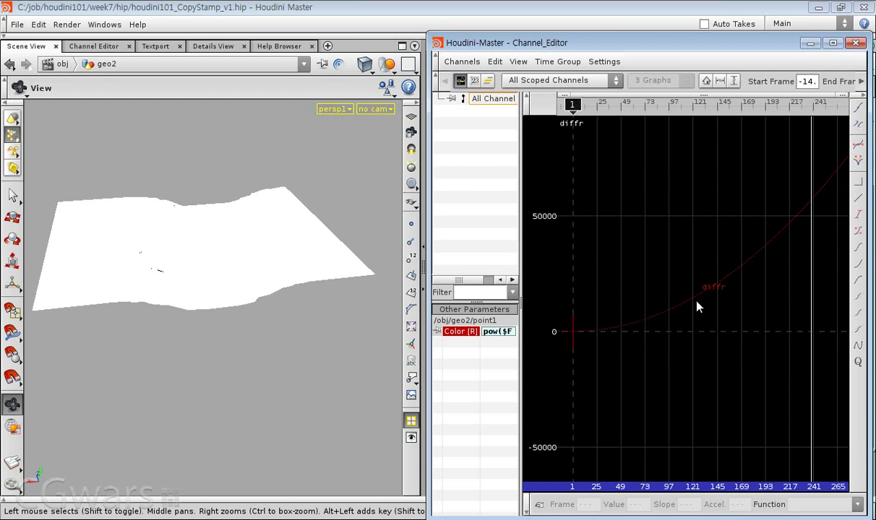
click(810, 43)
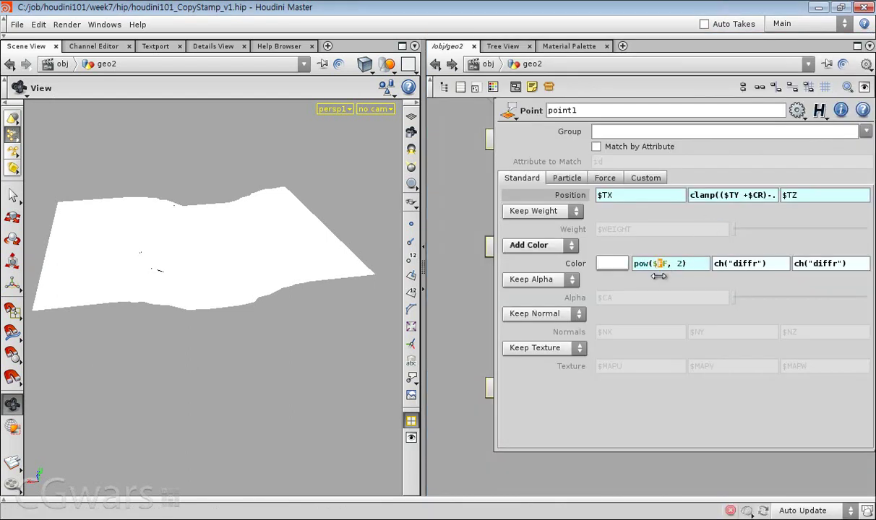
- Set point1's red color expression back to pow($CR, 2) and check the terrain shading
click(662, 264)
text(CR)
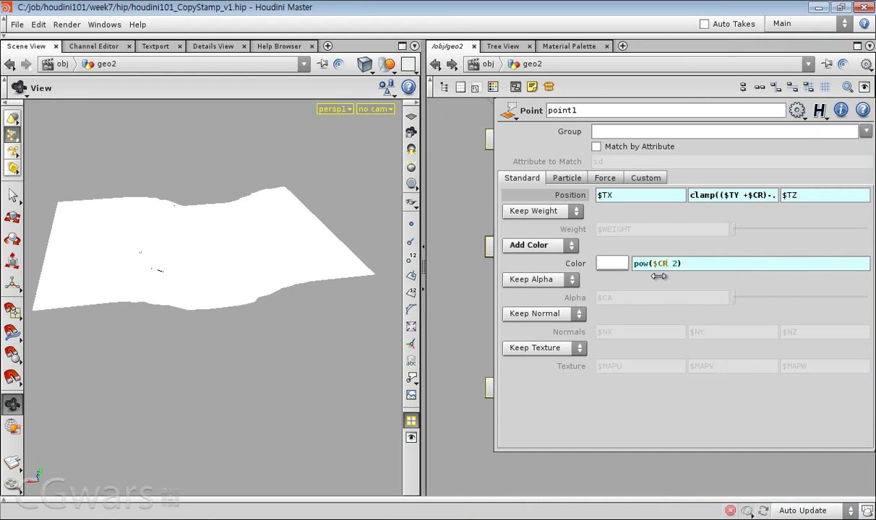
text(,)
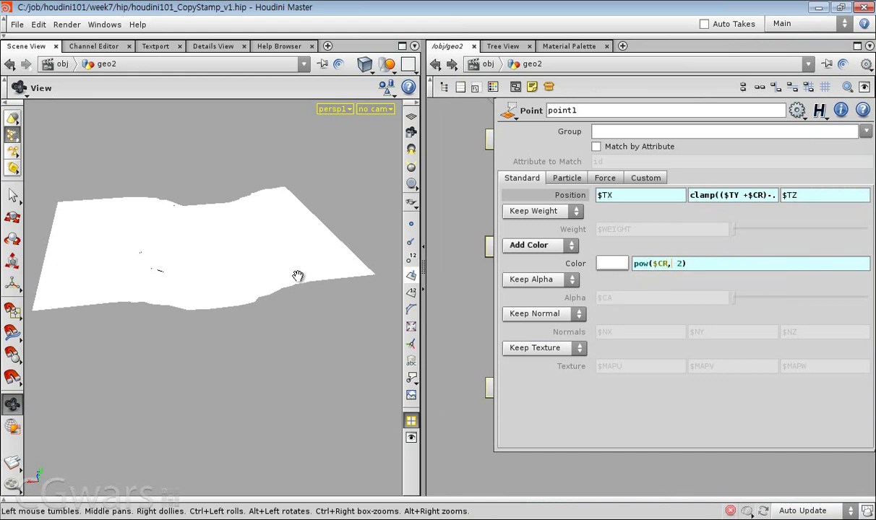
key(Return)
mouse_move(236, 297)
mouse_down()
mouse_move(239, 348)
mouse_move(243, 311)
mouse_up()
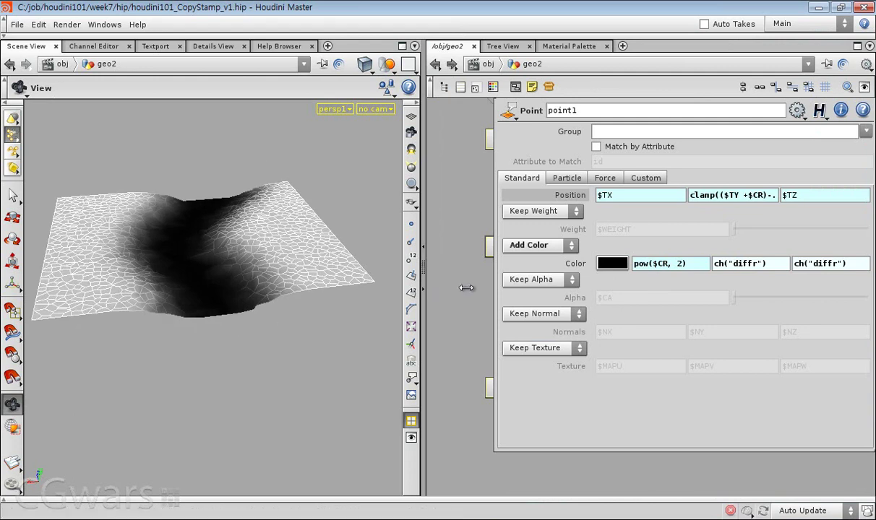
- Hide the parameters and display the rock_color_transfer node's result in the viewport
key(p)
scroll(520, 342, down, 1)
scroll(520, 342, up, 1)
click(550, 379)
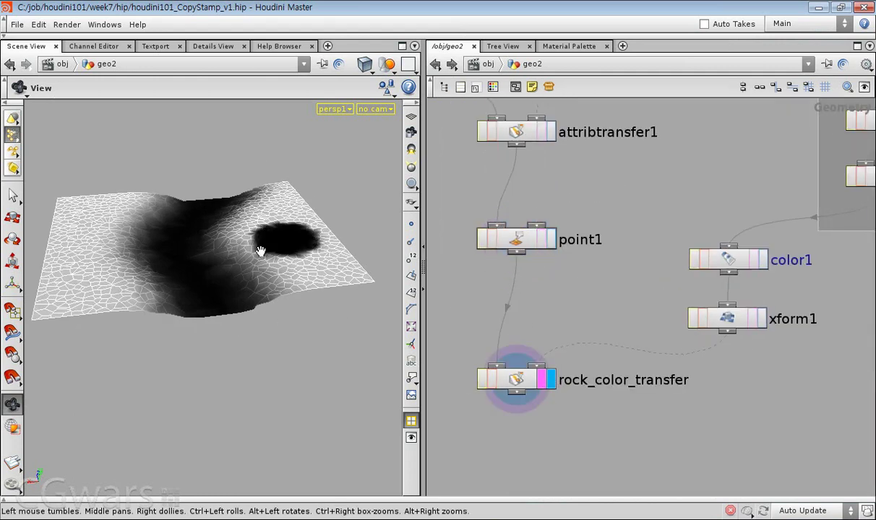
scroll(614, 412, down, 3)
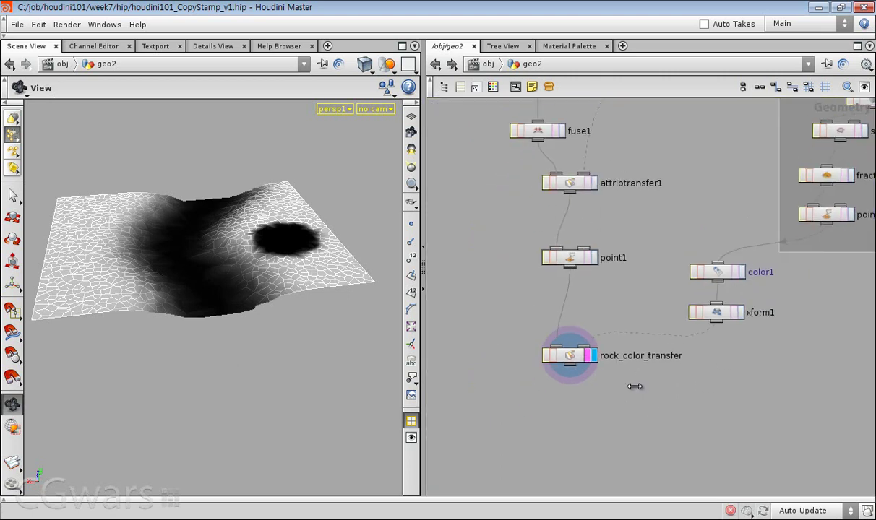
scroll(639, 383, up, 2)
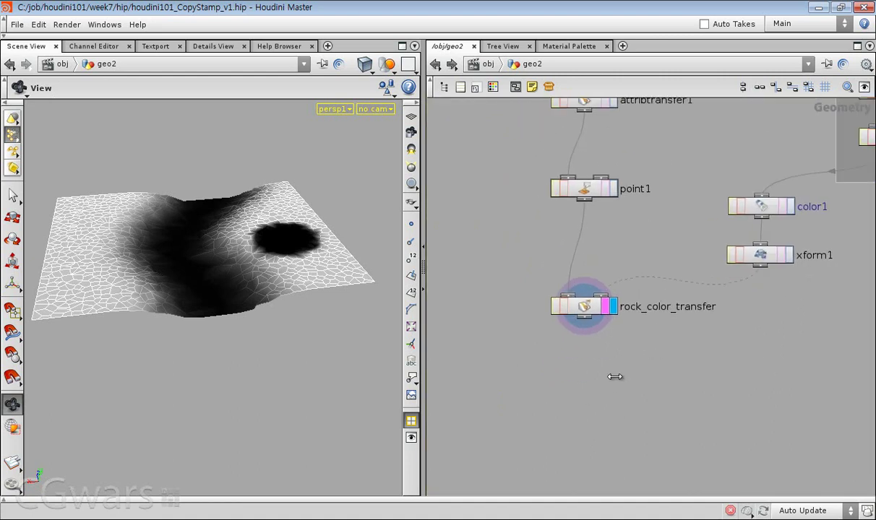
- Add a Scatter node below rock_color_transfer, connect it to that node's output, and display it
drag(584, 305, 582, 316)
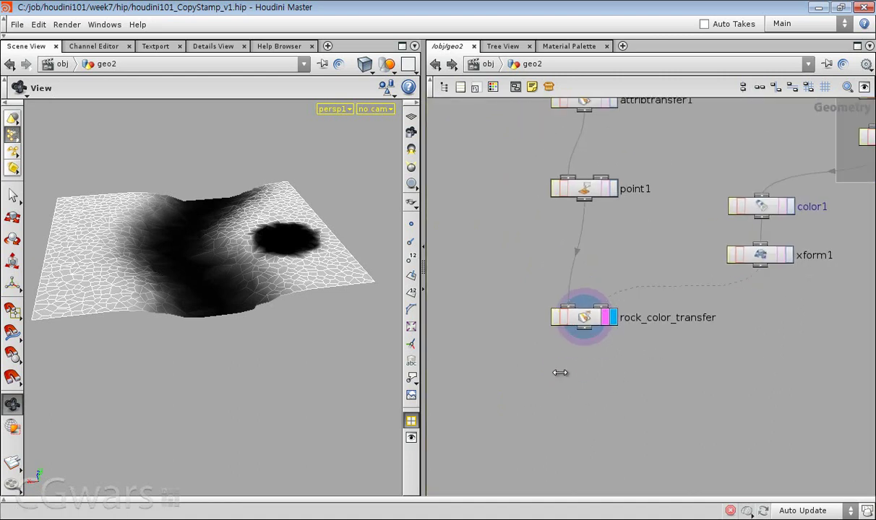
key(Tab)
text(Scatter)
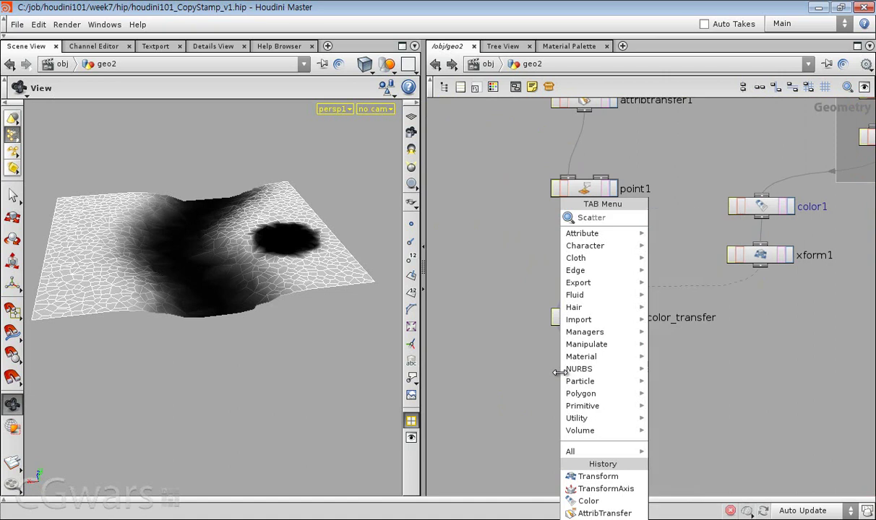
click(675, 218)
click(580, 361)
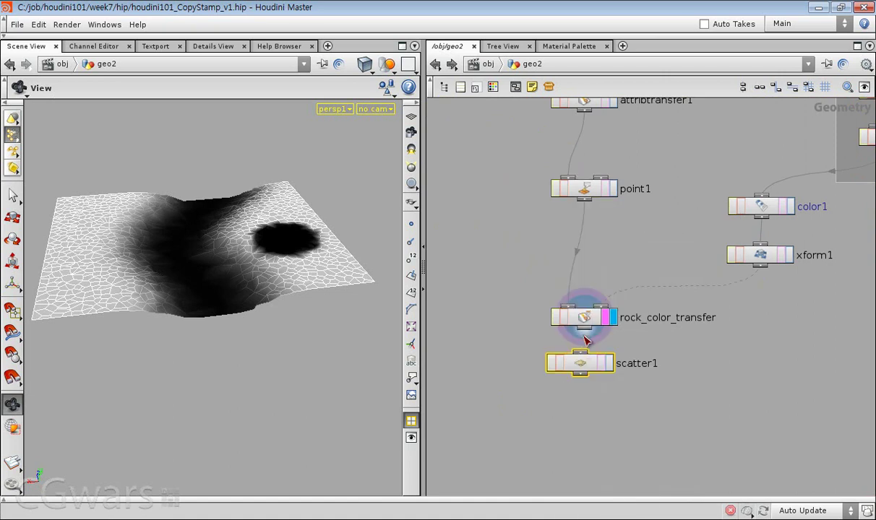
click(607, 364)
drag(570, 359, 558, 383)
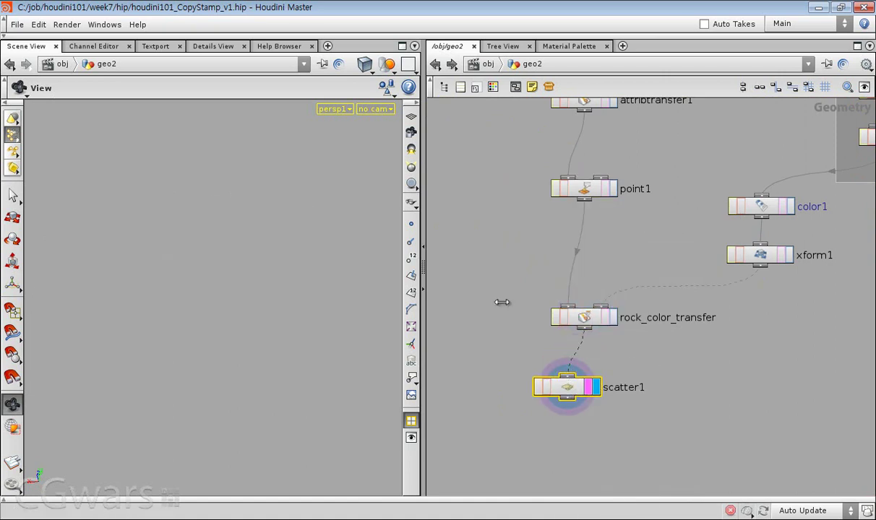
- Set the scatter node's Alternate Attribute to Cd and its Attribute Bias to 1
drag(336, 274, 301, 307)
scroll(651, 382, down, 2)
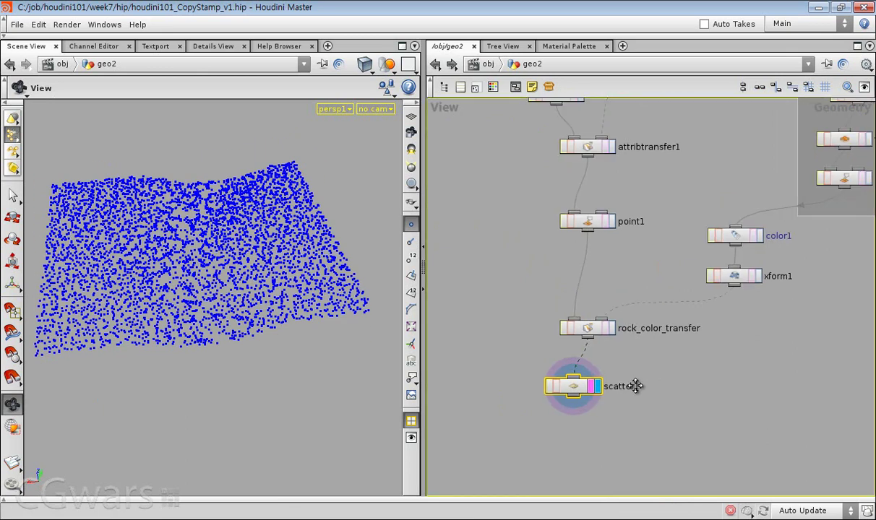
middle_drag(664, 386, 577, 386)
key(p)
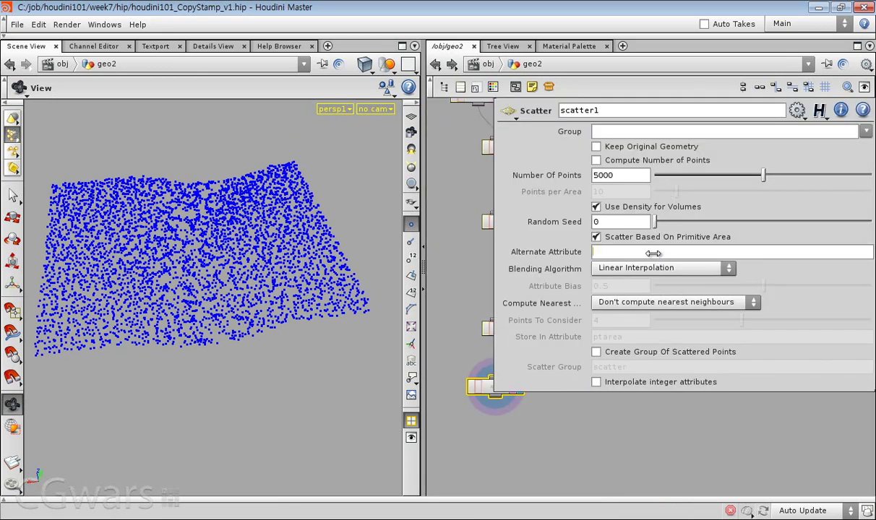
text(Cd)
key(Return)
drag(704, 286, 870, 286)
drag(166, 405, 238, 304)
- Set the scatter node's Number Of Points to 1000, hide its parameters, and inspect the point distribution
drag(627, 178, 580, 178)
text(1000)
key(Return)
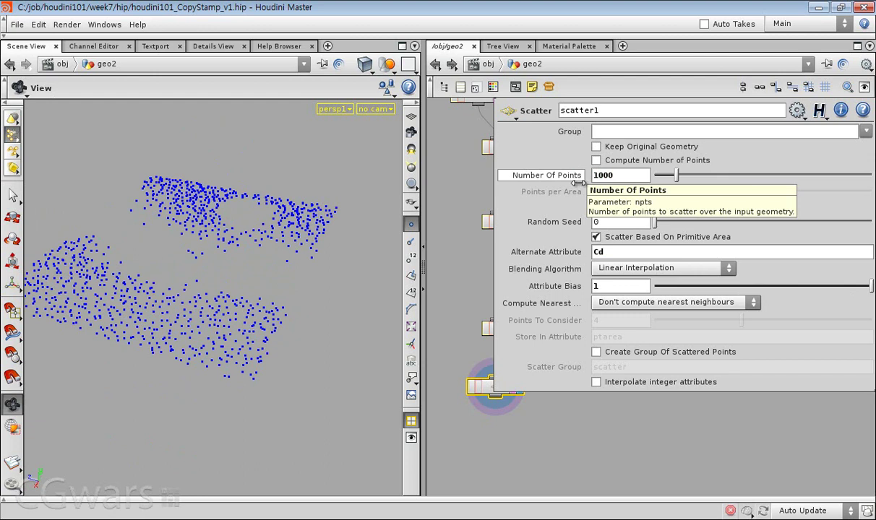
key(o)
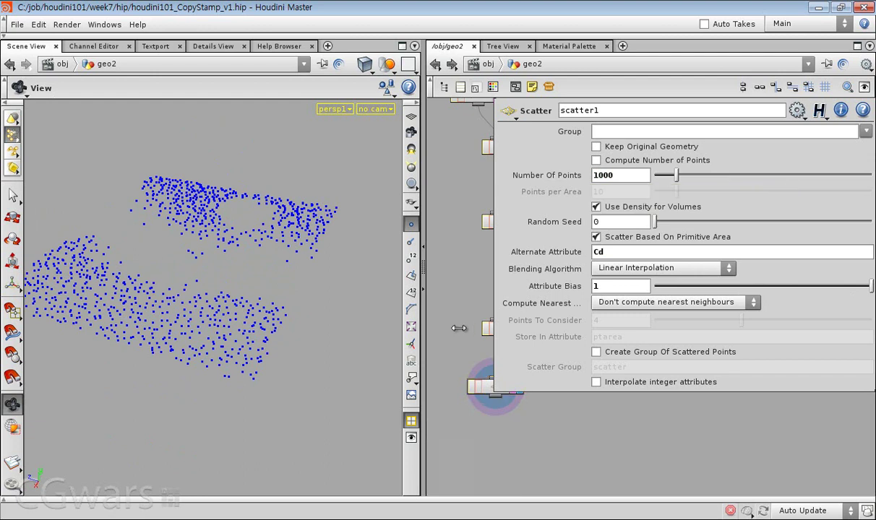
key(o)
key(p)
drag(474, 289, 458, 309)
middle_drag(466, 301, 529, 241)
drag(304, 300, 227, 324)
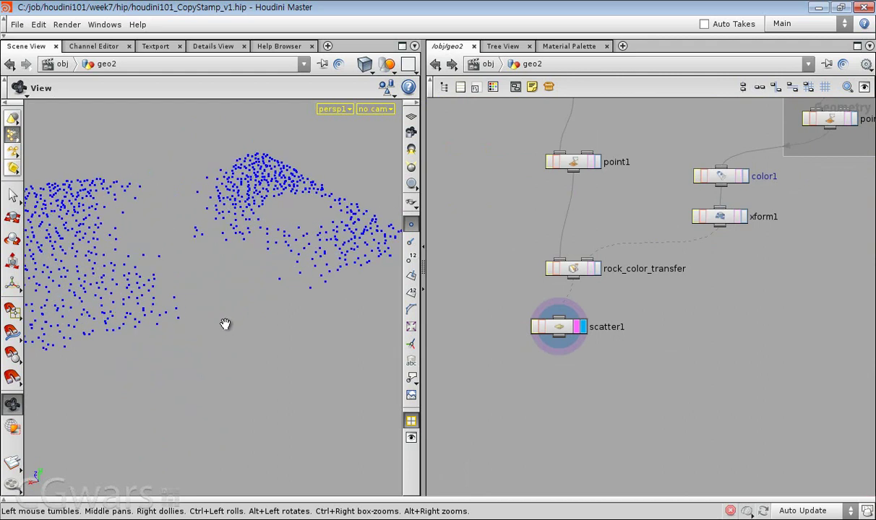
- Save the scene file
middle_drag(658, 337, 731, 316)
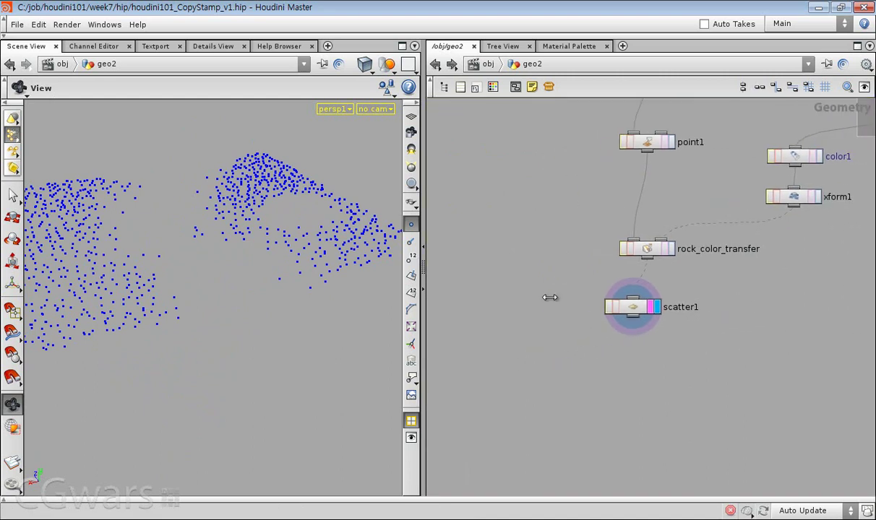
scroll(597, 310, down, 2)
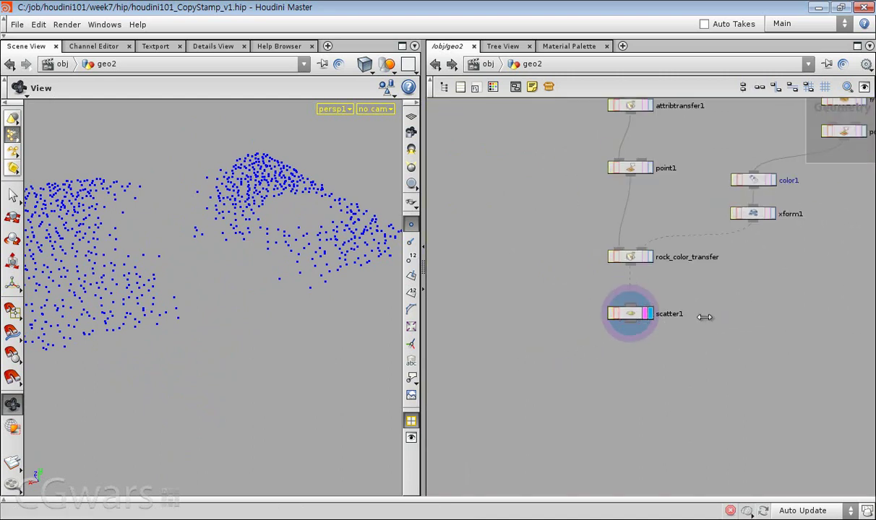
scroll(668, 330, down, 3)
middle_drag(566, 327, 615, 294)
middle_drag(522, 249, 540, 278)
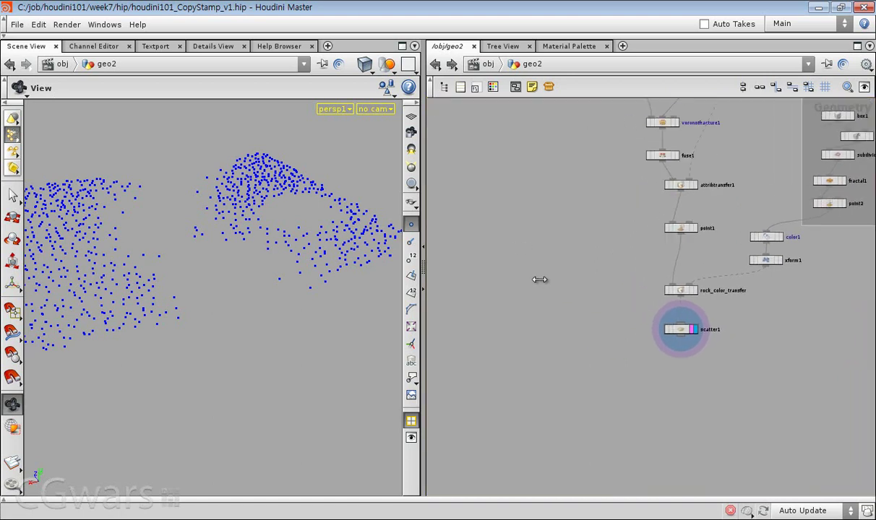
click(17, 25)
click(39, 85)
- Add a Sphere node in the empty network area beside the terrain's node chain
key(Tab)
key(Escape)
key(Tab)
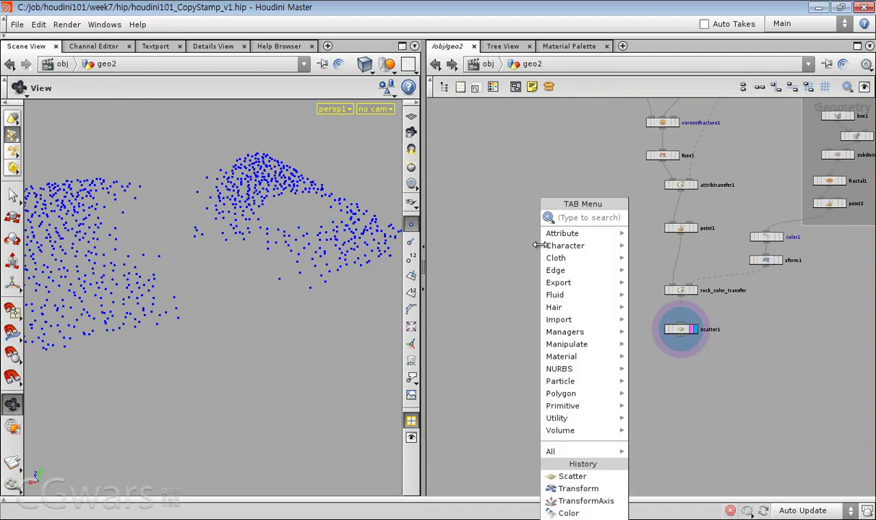
key(Escape)
key(Tab)
text(sphere)
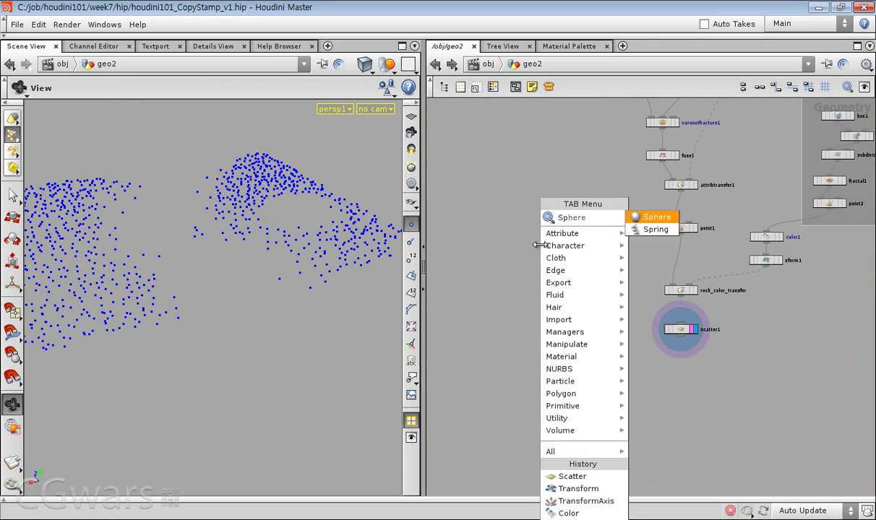
key(Return)
click(498, 246)
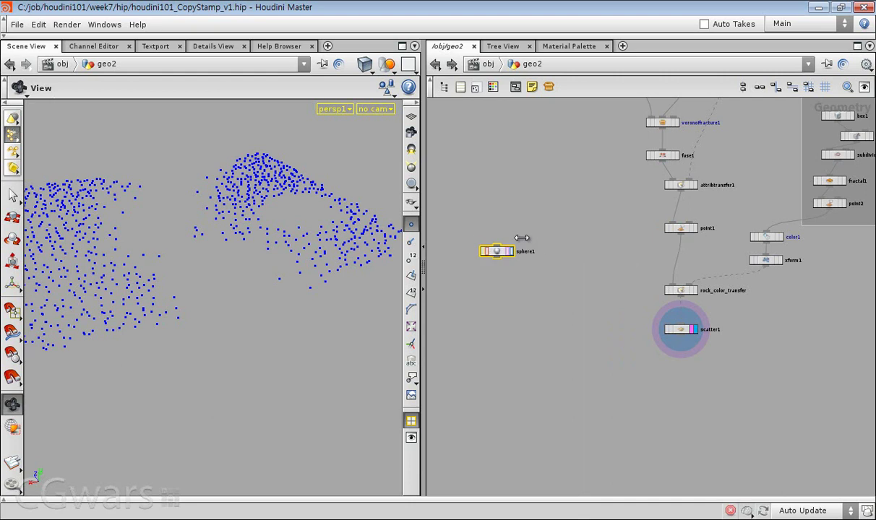
- Show sphere1's parameters and display the sphere in the viewport
key(p)
key(h)
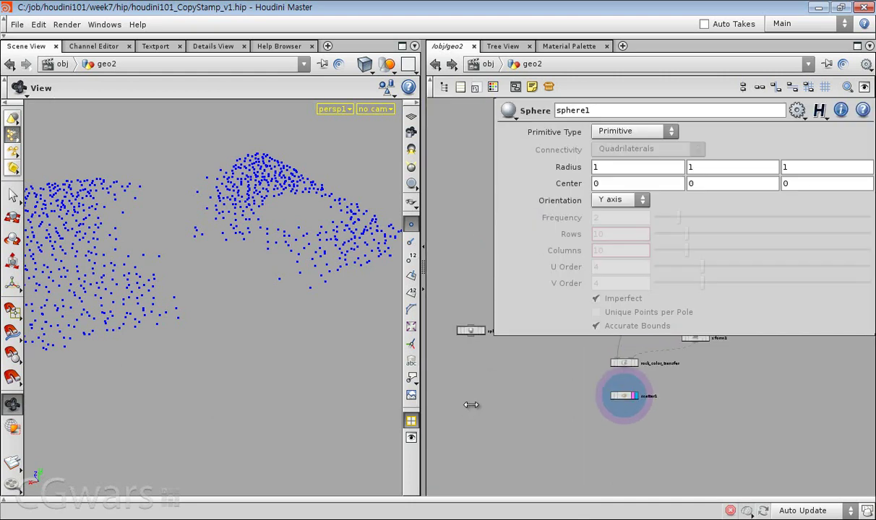
scroll(485, 377, up, 4)
middle_drag(500, 397, 489, 369)
drag(465, 340, 536, 380)
key(h)
scroll(528, 413, up, 4)
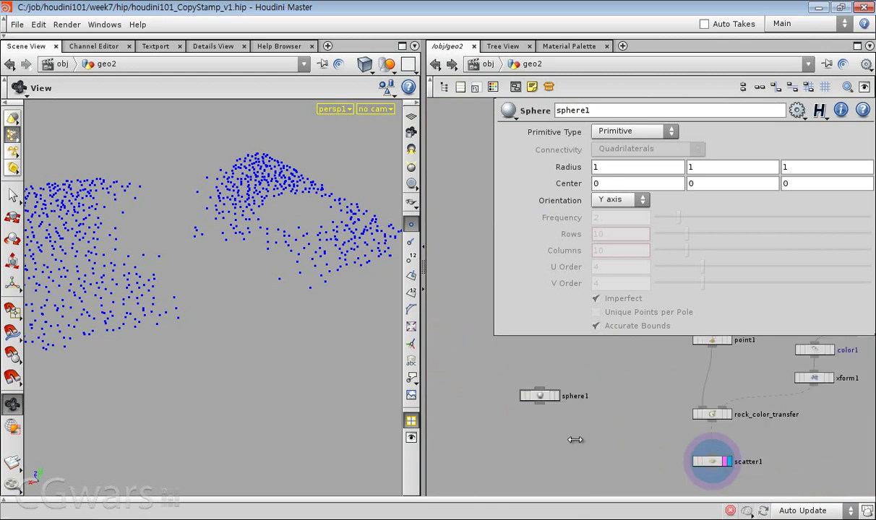
drag(482, 372, 518, 378)
key(h)
scroll(514, 381, up, 4)
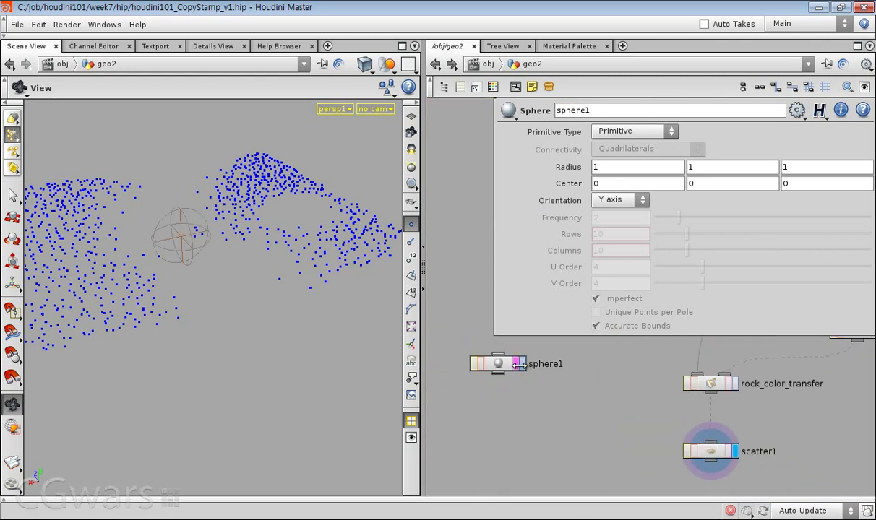
click(521, 364)
click(499, 365)
scroll(543, 410, down, 2)
middle_drag(544, 413, 528, 388)
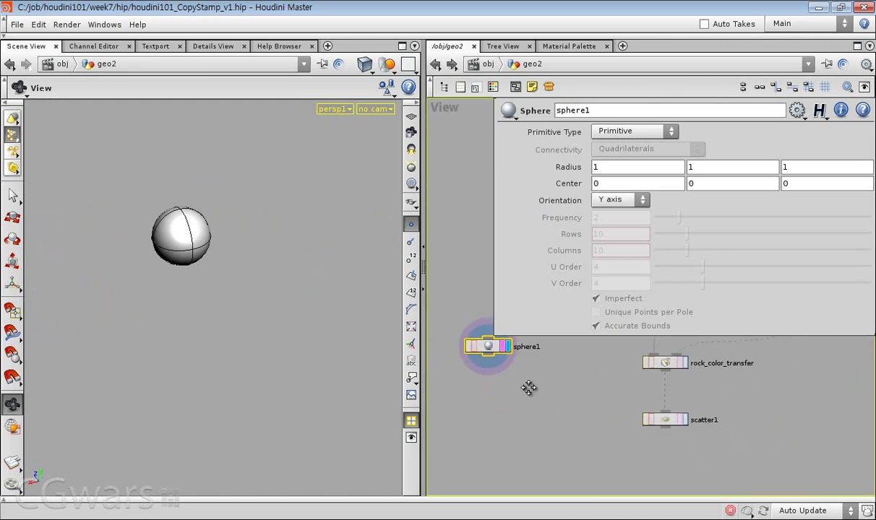
- Add a Copy node in the space below sphere1 and scatter1
click(584, 372)
middle_drag(597, 376, 601, 273)
scroll(545, 317, up, 2)
key(Tab)
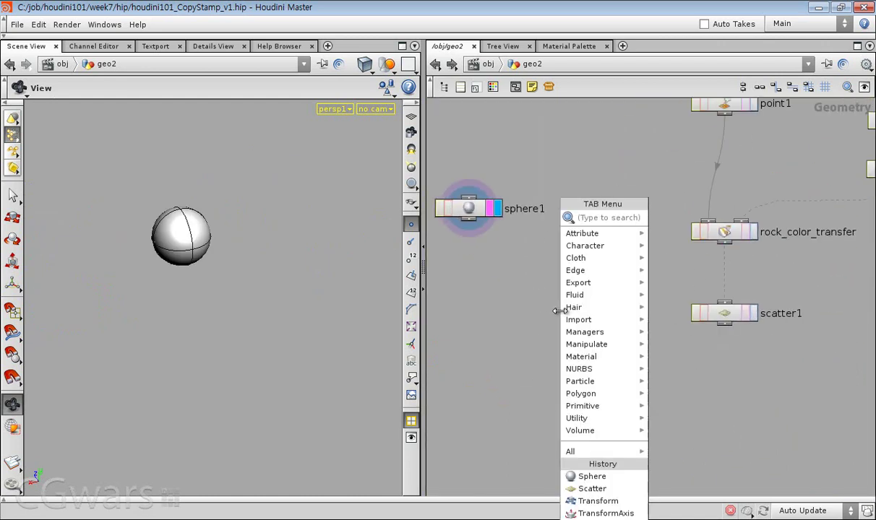
text(copy)
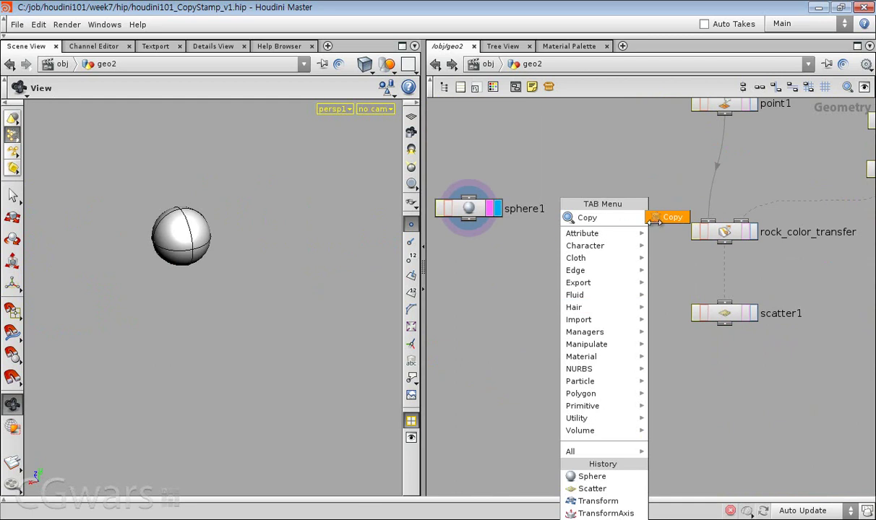
key(Return)
click(556, 370)
- Connect sphere1 to the copy node's first input and scatter1 to its second, and display the copies
scroll(547, 289, up, 2)
drag(544, 270, 541, 373)
drag(795, 329, 638, 428)
click(606, 391)
click(750, 415)
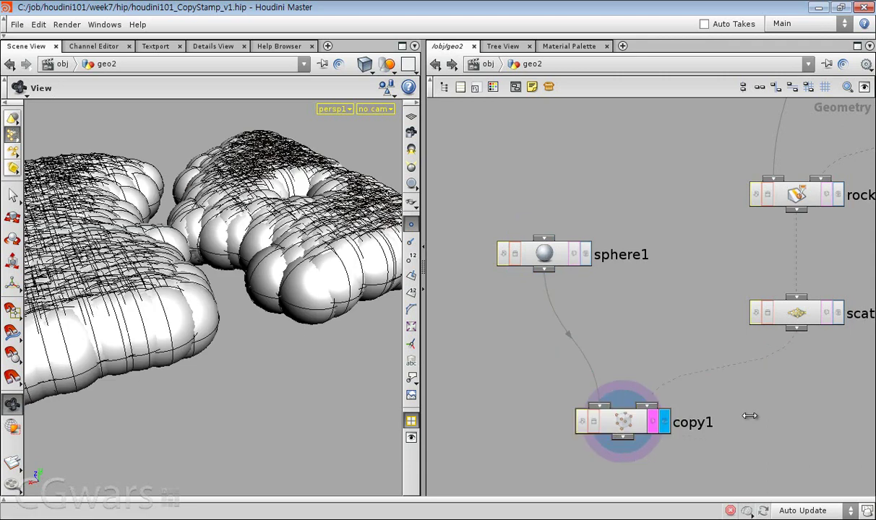
- Move sphere1 and copy1 lower in the network to make room below scatter1
middle_drag(723, 403, 672, 373)
scroll(672, 373, down, 2)
drag(525, 239, 524, 239)
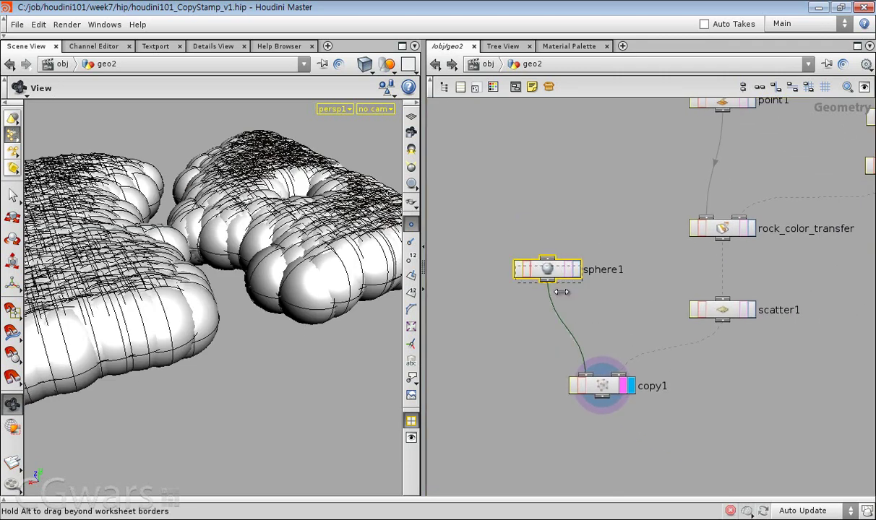
drag(550, 270, 563, 301)
drag(600, 388, 624, 442)
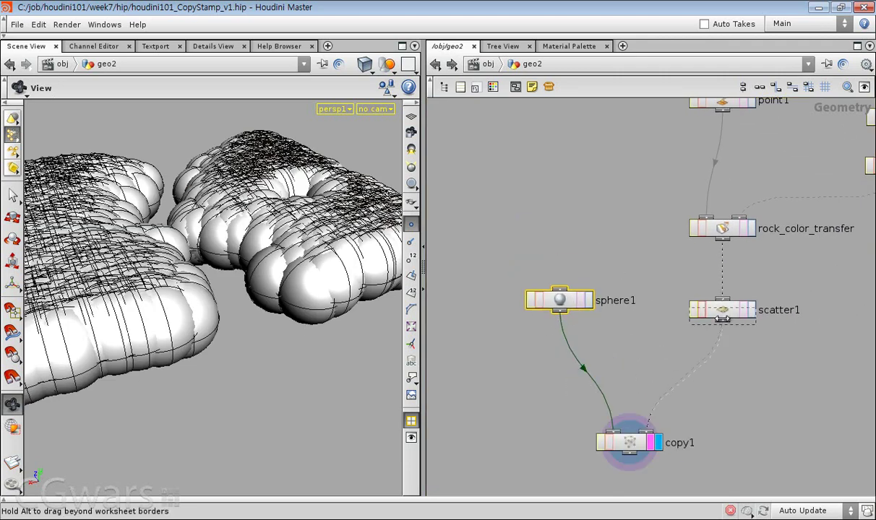
scroll(654, 337, down, 1)
middle_drag(723, 397, 599, 372)
- Switch the viewport display of the copied spheres to wireframe
key(p)
key(p)
mouse_move(286, 283)
mouse_down()
mouse_move(269, 299)
mouse_move(270, 279)
mouse_up()
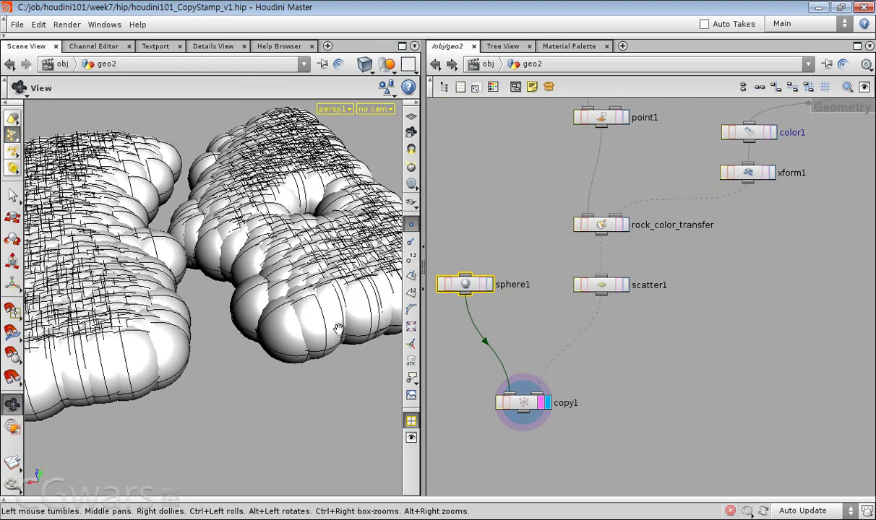
key(w)
- Select scatter1 and examine its point attributes in the details spreadsheet
drag(614, 356, 500, 436)
drag(656, 367, 578, 280)
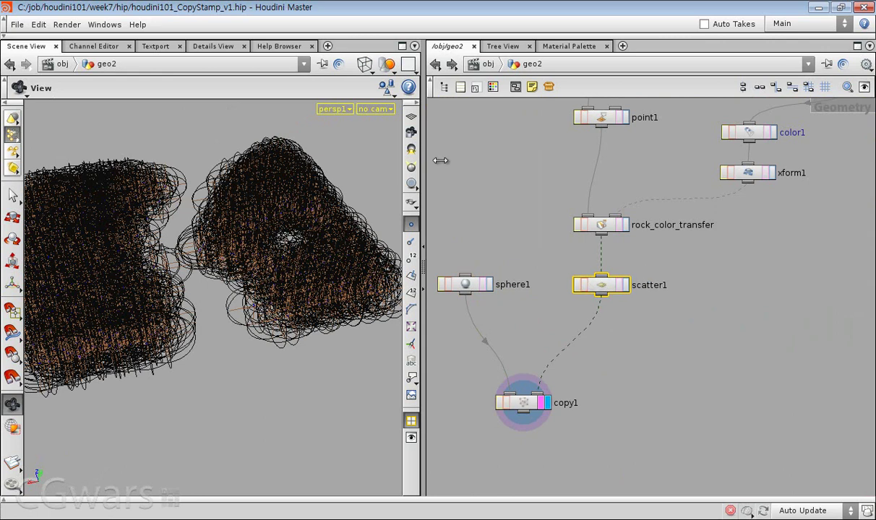
click(206, 45)
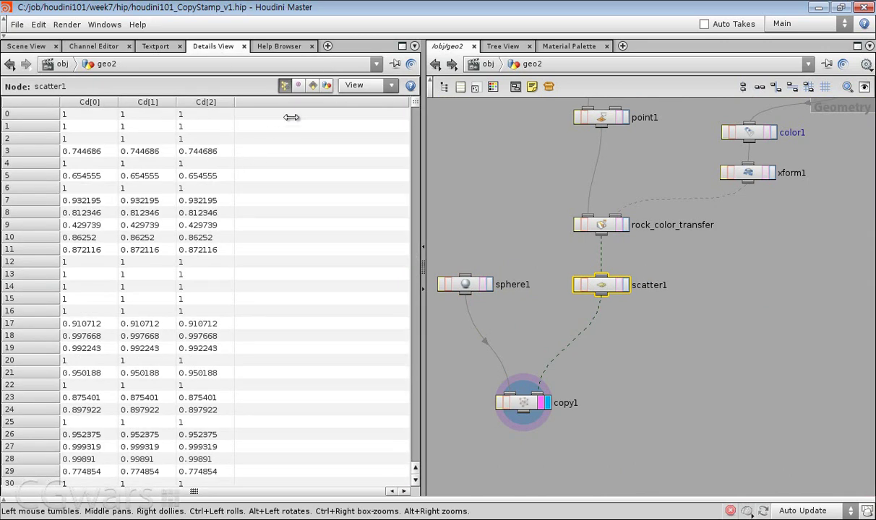
click(343, 84)
click(346, 143)
click(354, 86)
click(350, 152)
click(588, 359)
key(Tab)
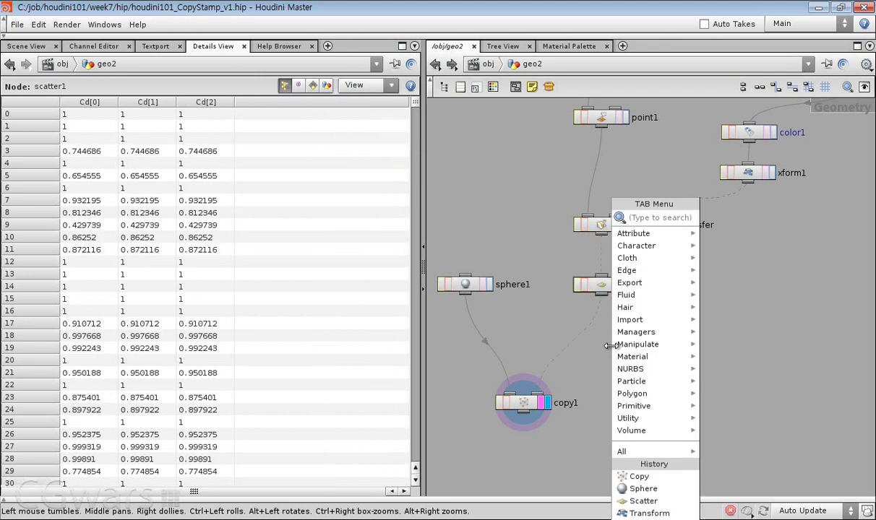
text(Point)
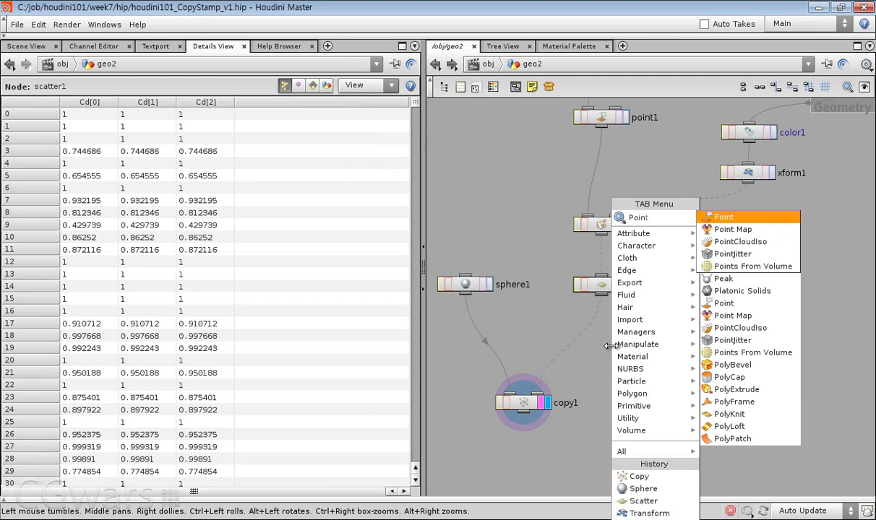
click(733, 229)
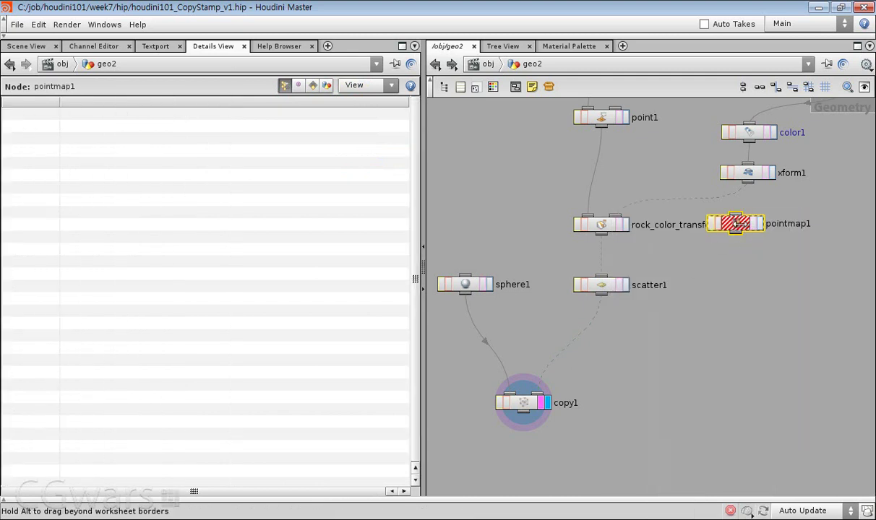
key(Delete)
click(720, 332)
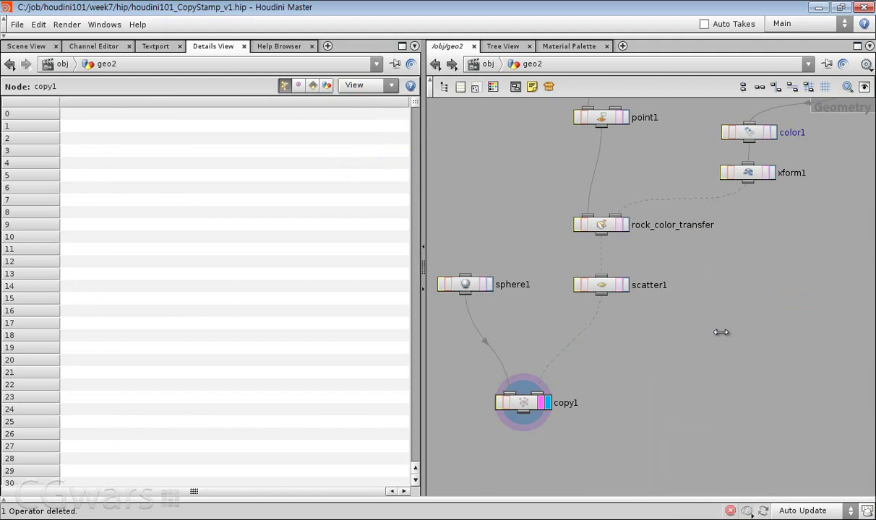
- Insert a Point node between scatter1 and copy1 and rename it point_scale
drag(657, 318, 574, 269)
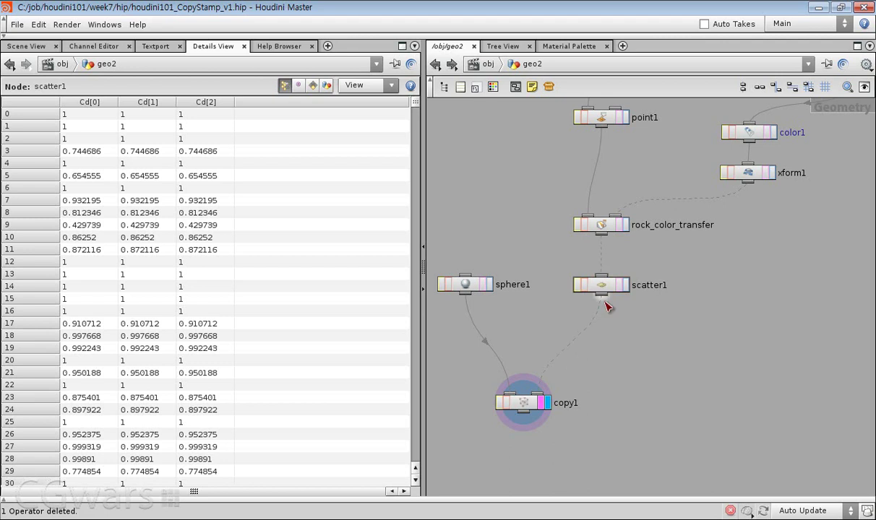
key(Tab)
text(point)
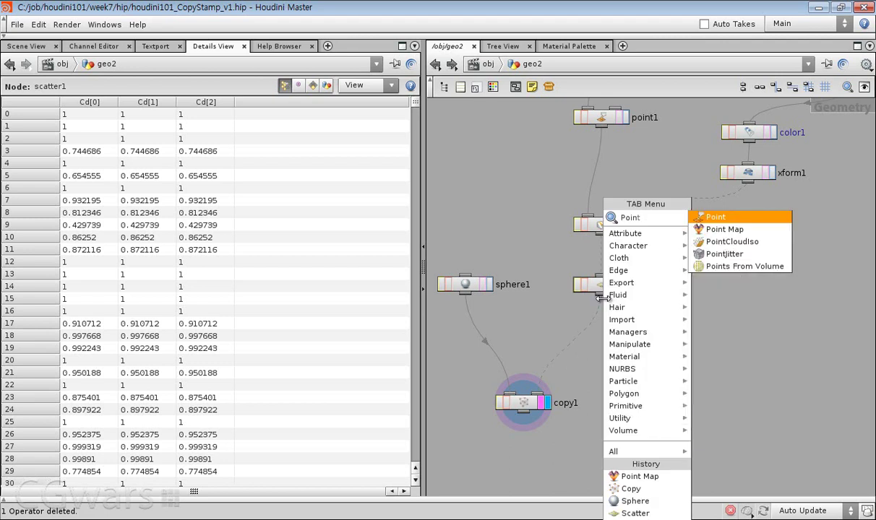
key(Return)
click(600, 327)
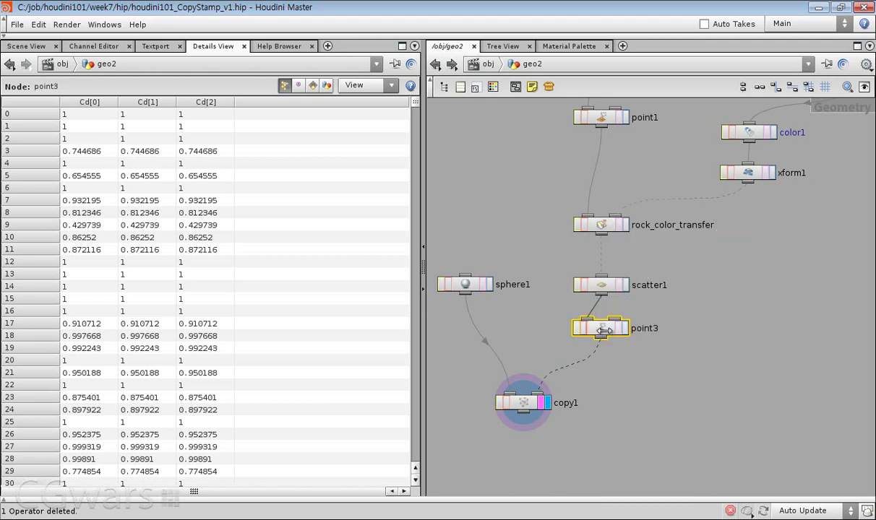
click(645, 329)
text(point_scale)
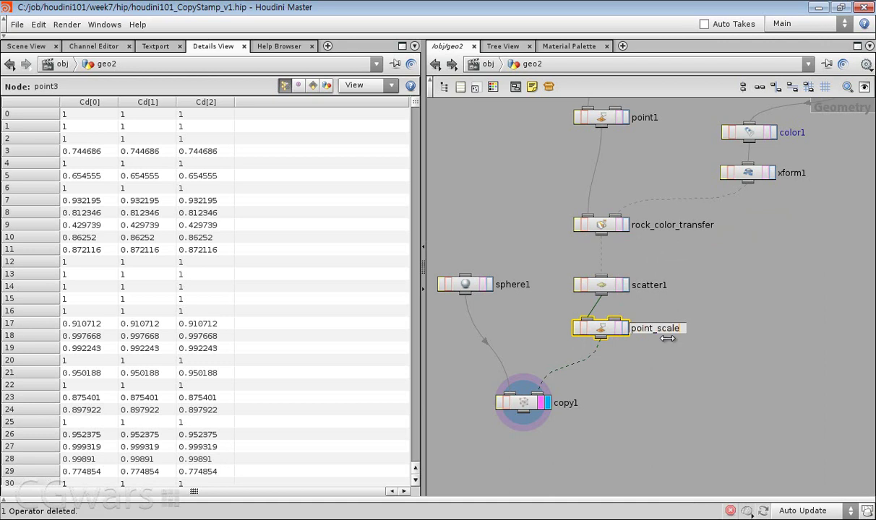
key(Return)
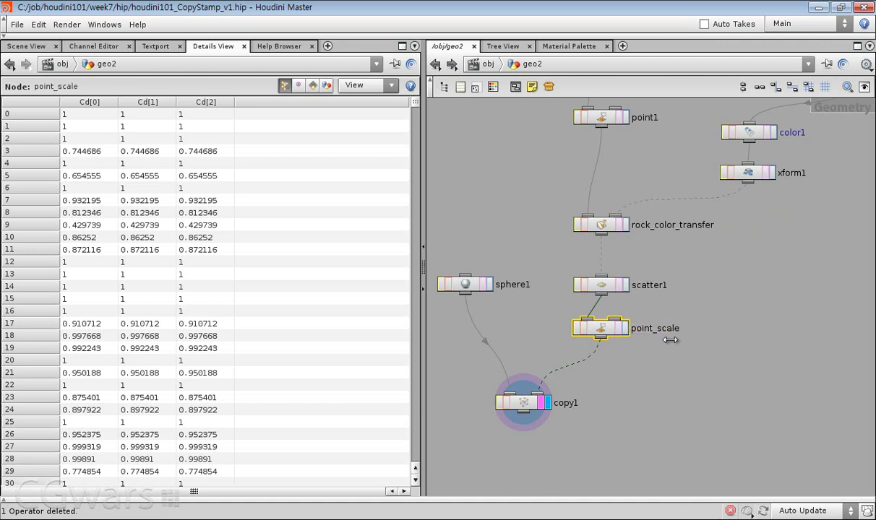
- Enable Add Scale among point_scale's particle attributes and set Scale to rand($PT)
key(p)
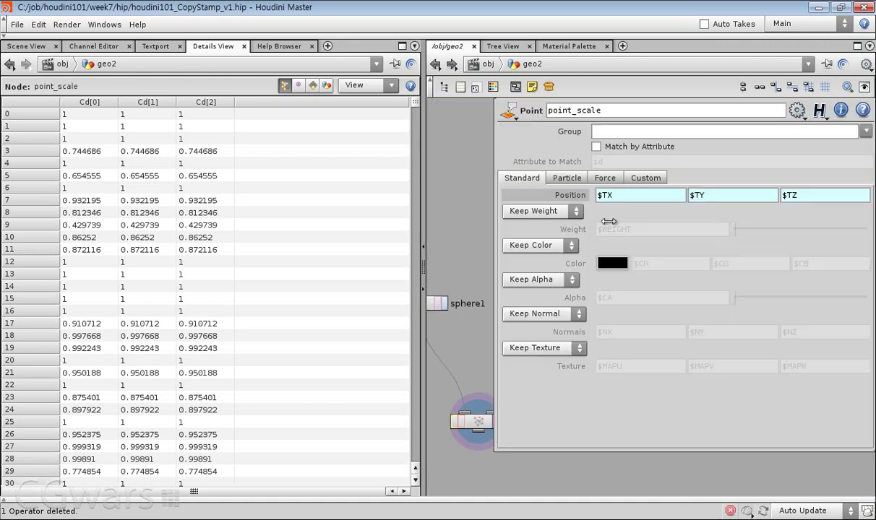
click(567, 177)
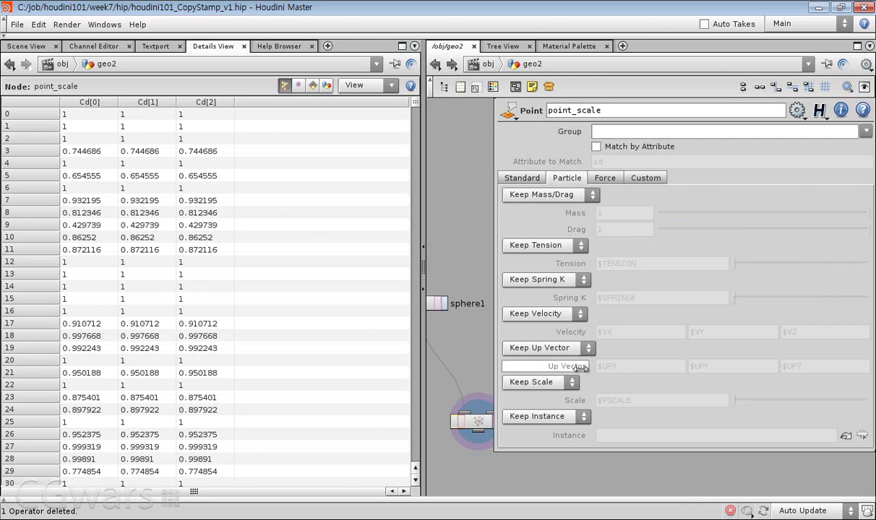
click(551, 382)
click(526, 408)
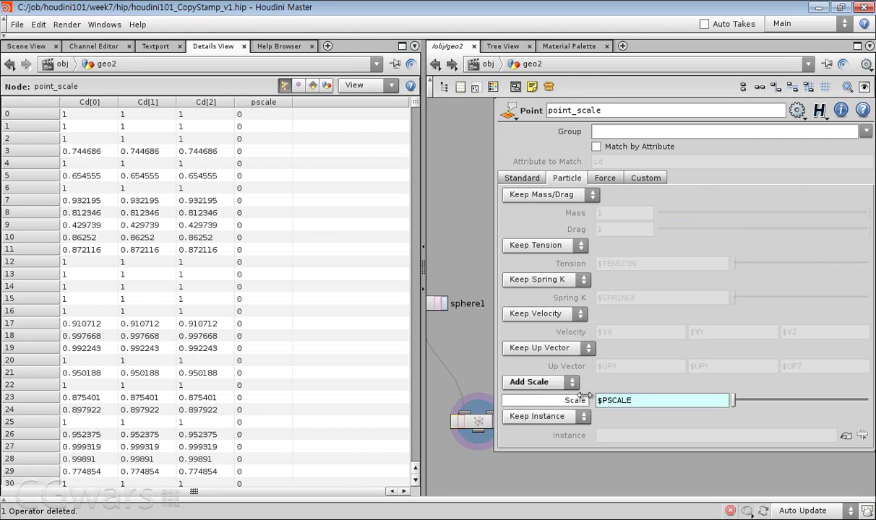
drag(645, 400, 577, 400)
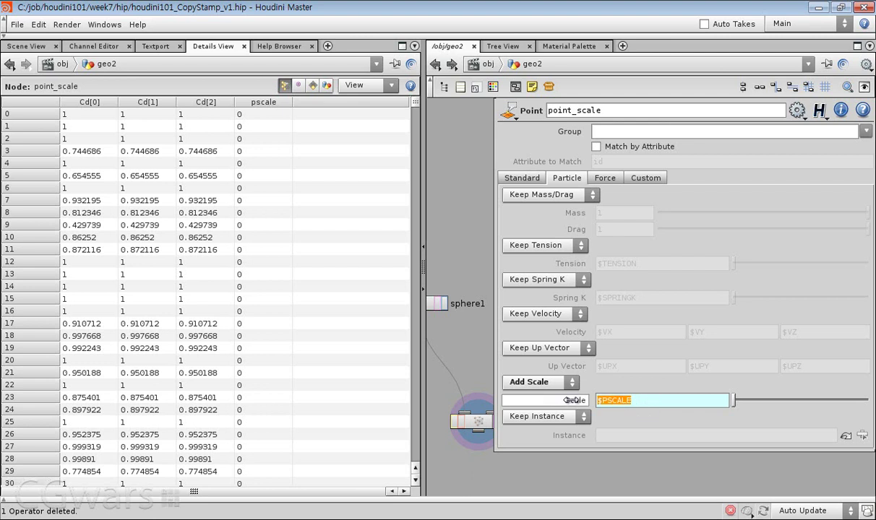
text(rand()
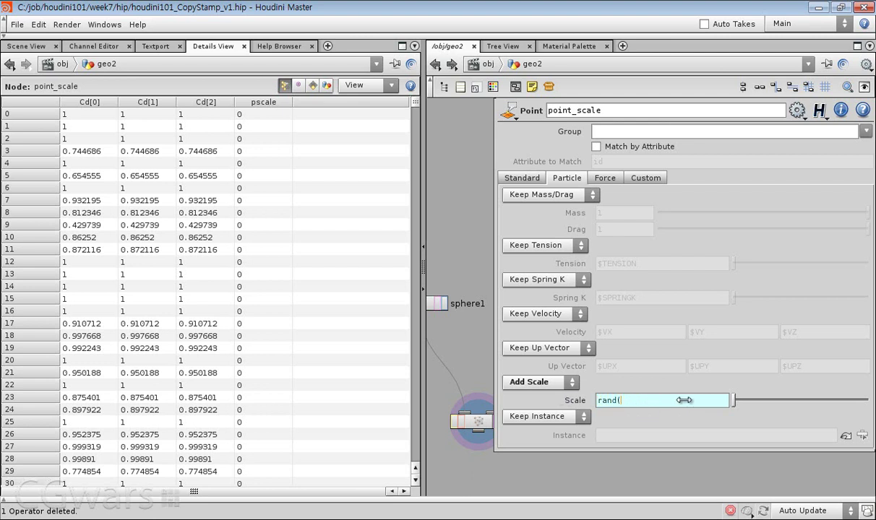
text($PT))
key(Return)
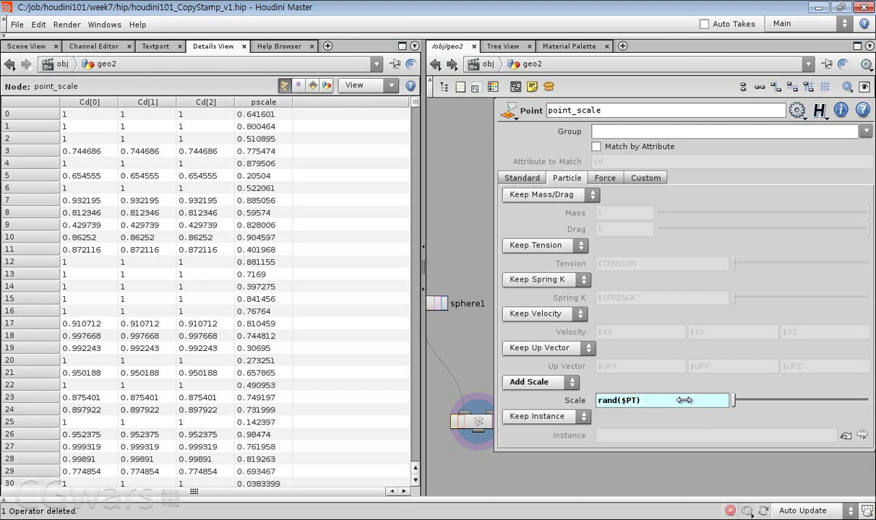
- Sort the point spreadsheet by pscale, ascending and descending, to check the range of random values
scroll(262, 130, down, 20)
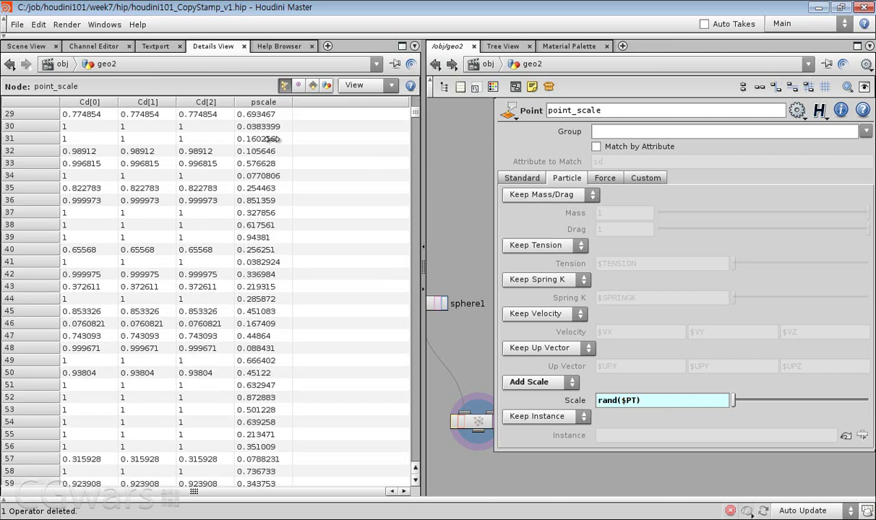
click(262, 102)
scroll(267, 160, up, 20)
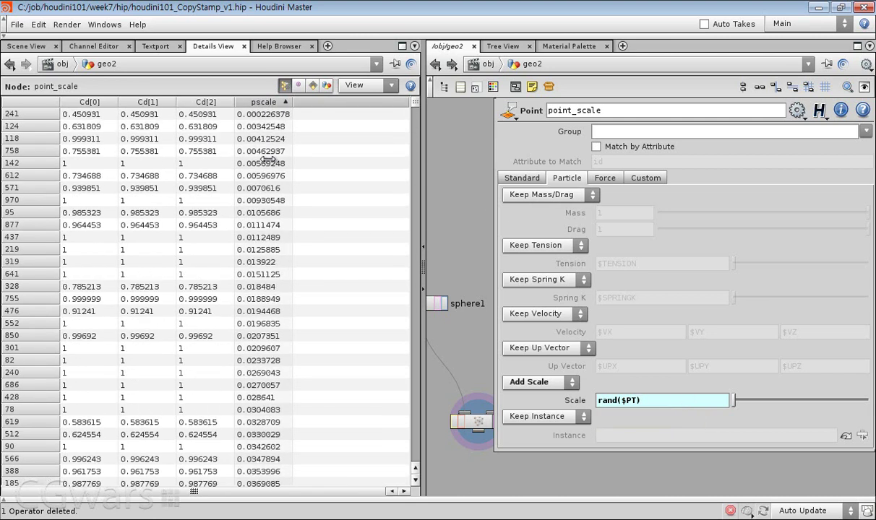
click(262, 101)
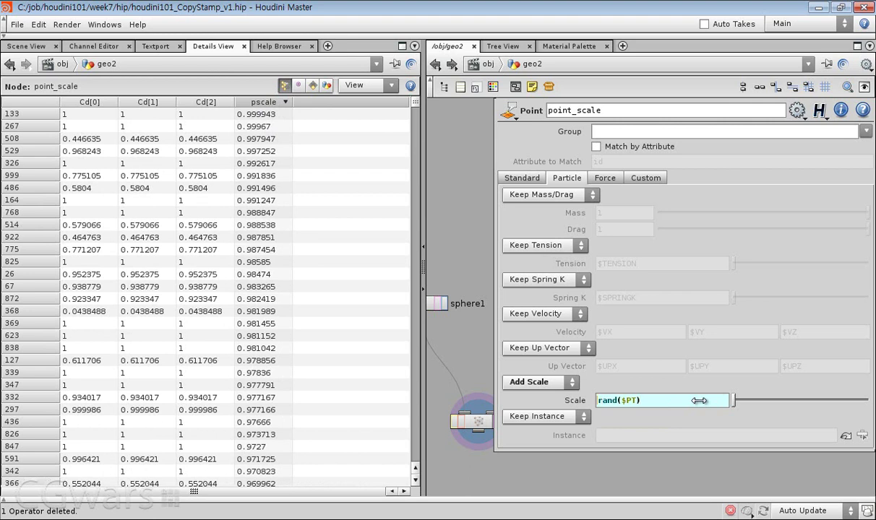
- Remap the random point scale by setting the expression to fit01(rand($PT), 0.5, 1)
text(fit)
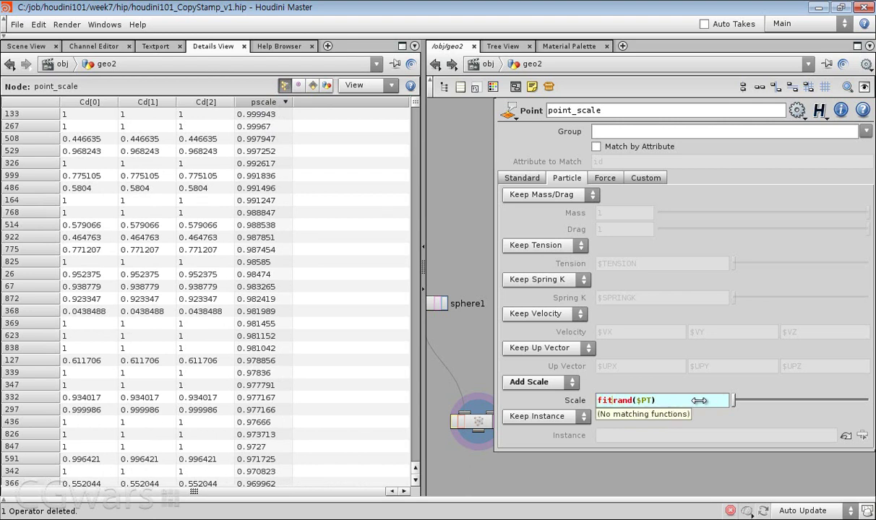
text(01()
key(End)
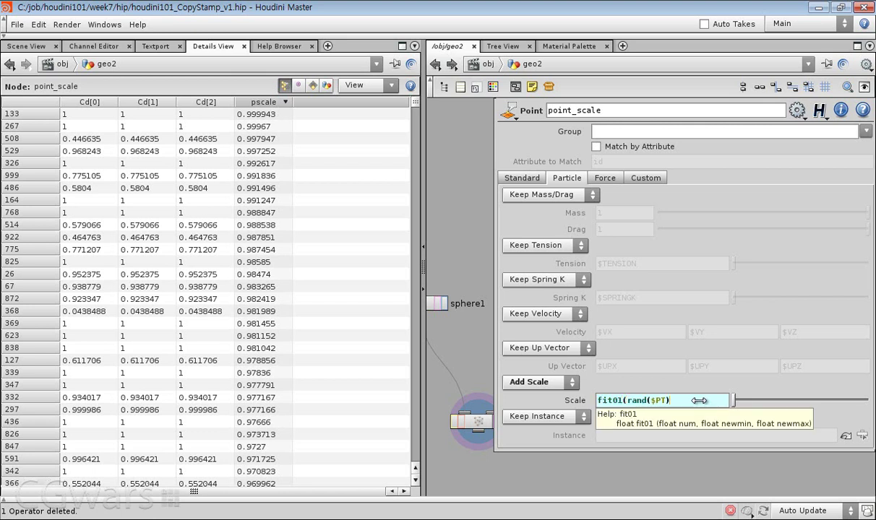
text(, 0.5, 1))
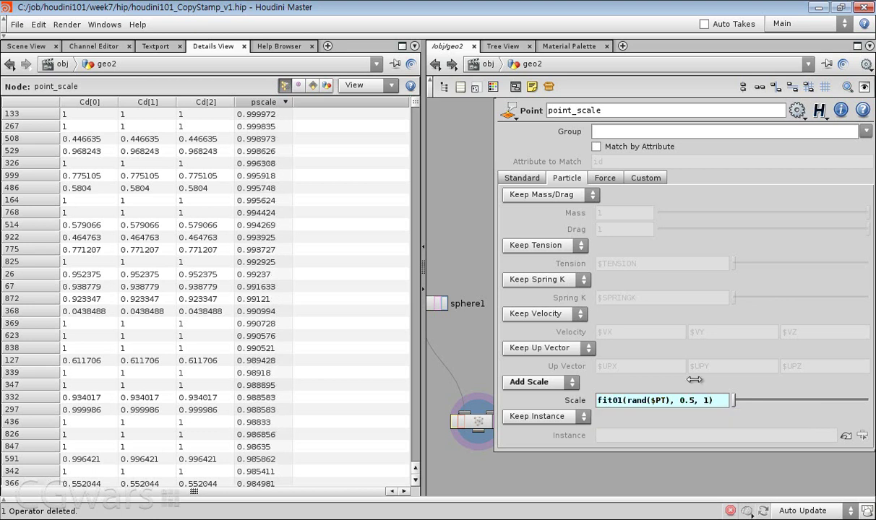
- Compare the smallest and largest remapped pscale values by reversing the column's sort order
click(261, 102)
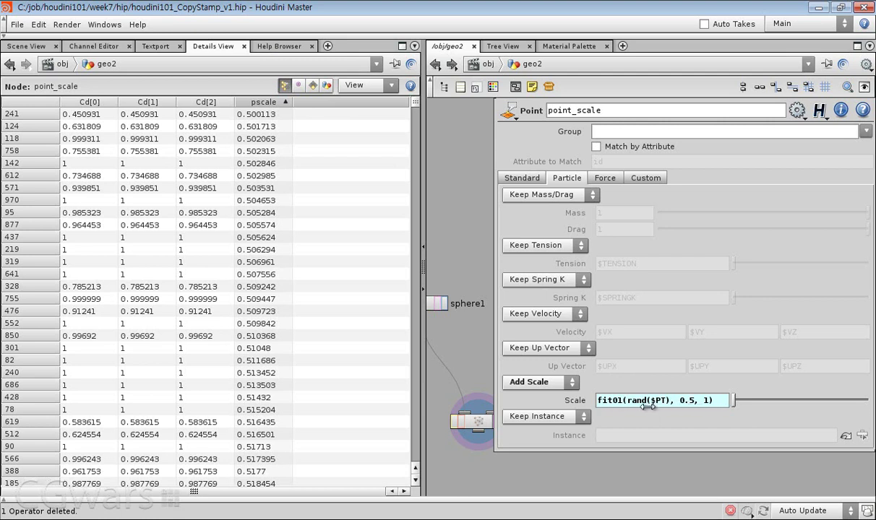
click(250, 101)
click(244, 101)
click(257, 103)
click(257, 101)
click(260, 103)
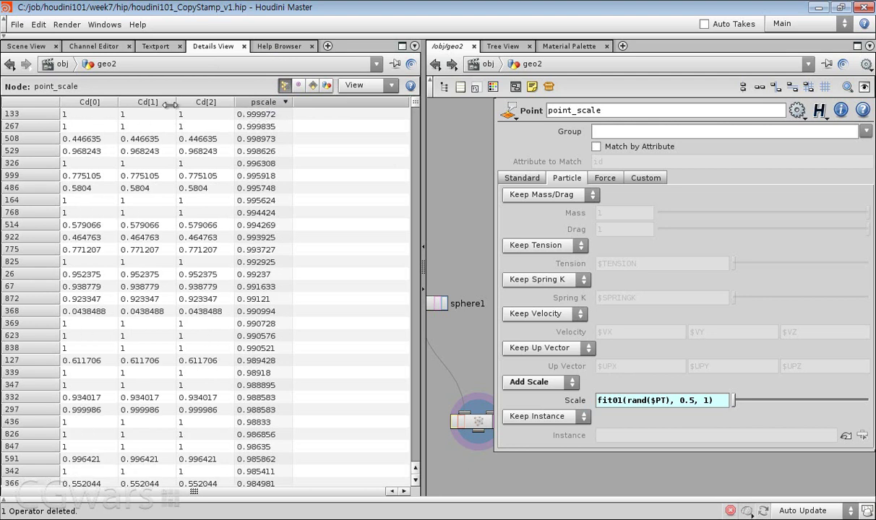
- Return to the 3D view, check copy1's parameters and inspect the randomly scaled sphere copies
click(28, 45)
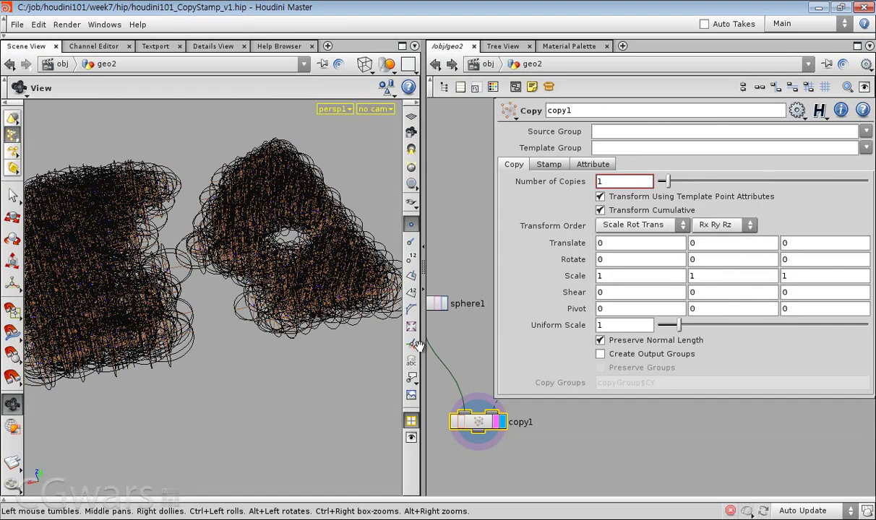
key(p)
click(578, 348)
click(502, 421)
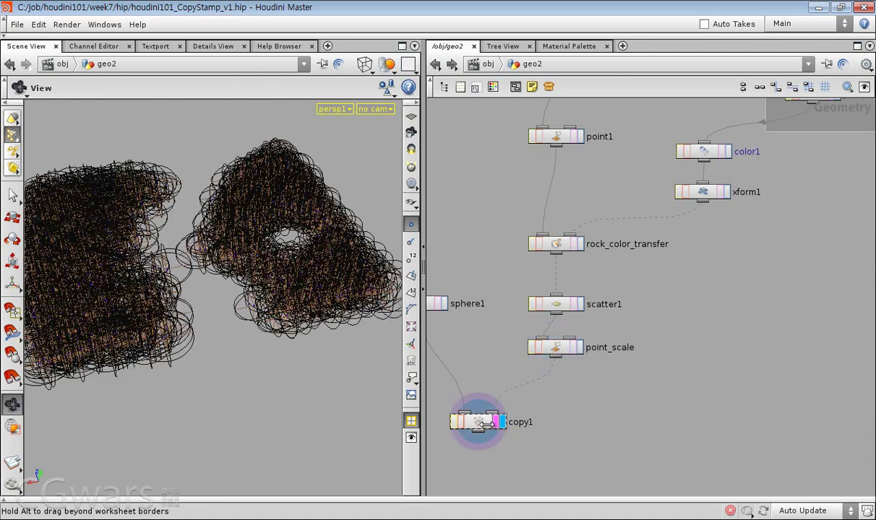
key(p)
drag(619, 326, 586, 329)
drag(544, 454, 469, 418)
key(p)
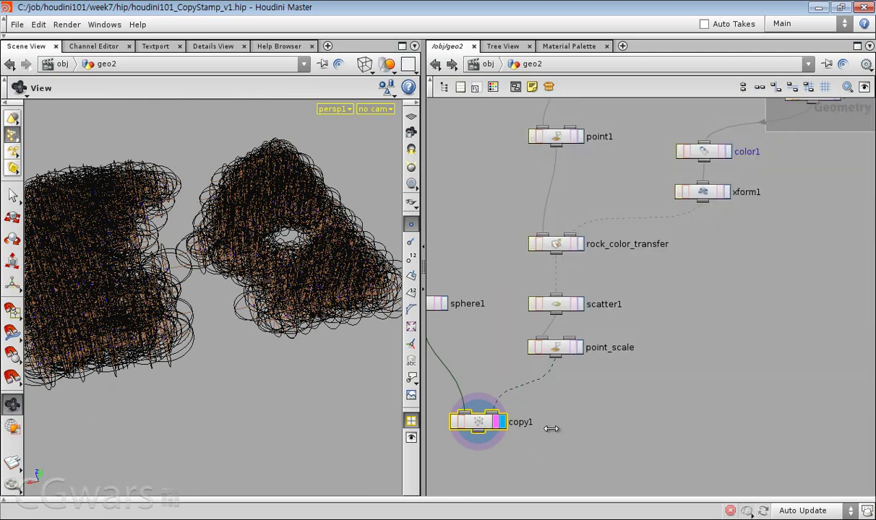
middle_drag(575, 426, 624, 415)
click(578, 340)
click(577, 340)
drag(282, 354, 287, 386)
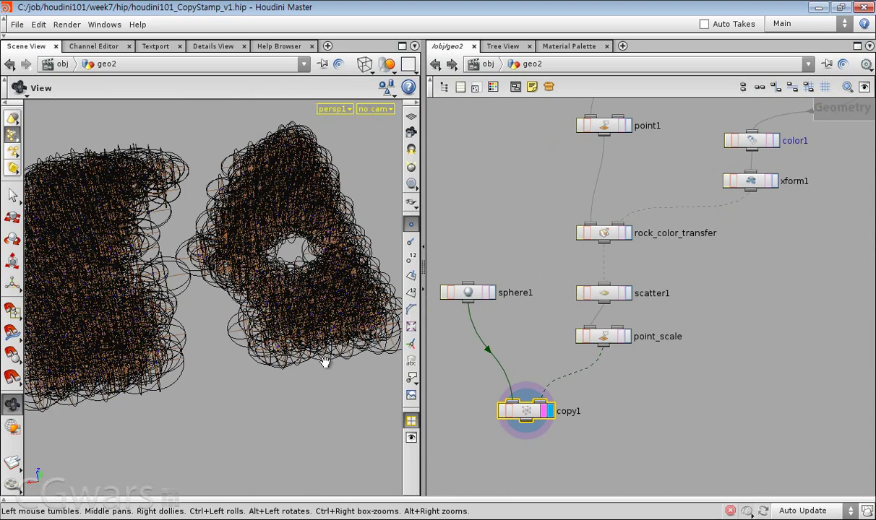
- Widen the random size range by setting point_scale's Scale to fit01(rand($PT), 0.1, 2)
middle_drag(644, 403, 608, 405)
drag(649, 374, 579, 321)
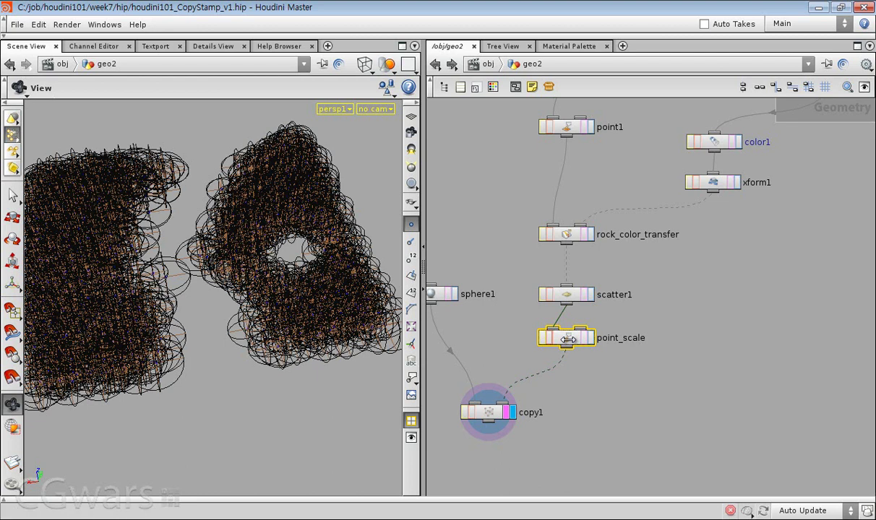
key(p)
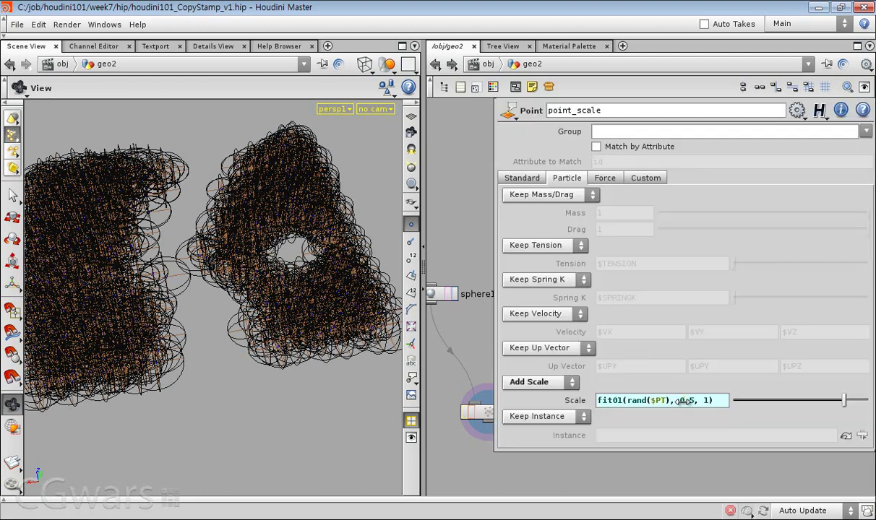
text(1, 2)
key(Return)
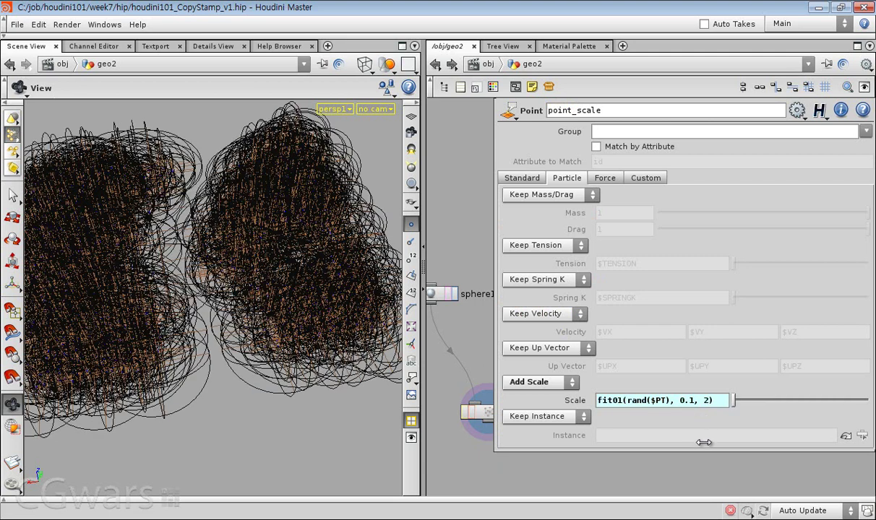
- Reduce the random size range by setting point_scale's Scale to fit01(rand($PT), 0.05, .1)
double_click(692, 406)
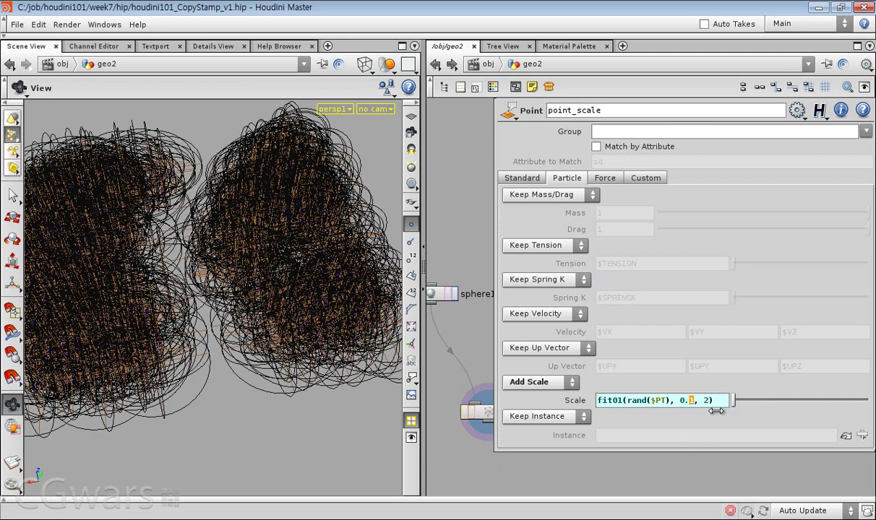
text(.)
key(Return)
mouse_move(238, 340)
mouse_down()
mouse_move(184, 258)
mouse_move(179, 377)
mouse_move(245, 361)
mouse_move(234, 376)
mouse_move(283, 315)
mouse_up()
drag(708, 402, 712, 405)
text(1)
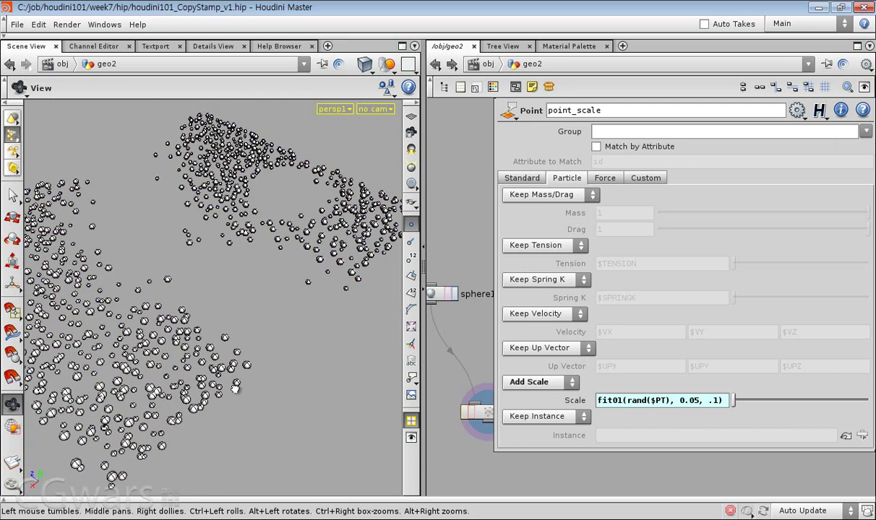
key(p)
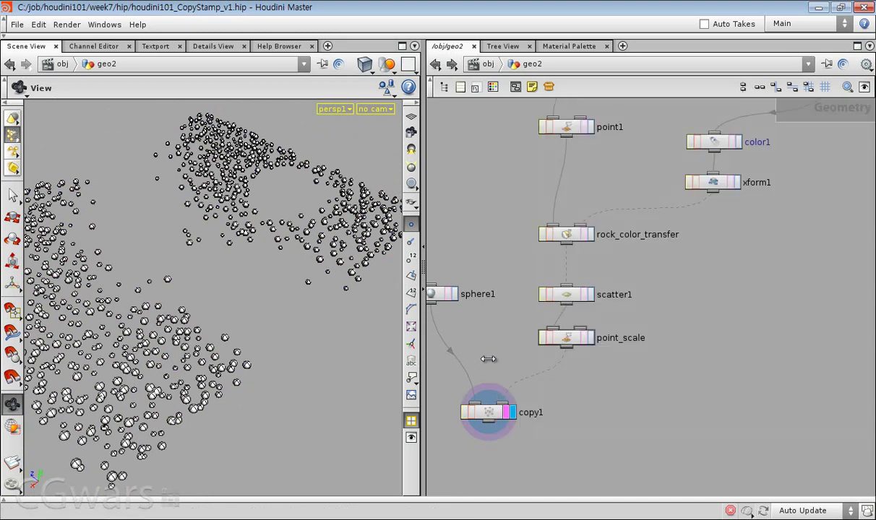
- Add a Box node to the network and place it beside sphere1 above copy1
scroll(495, 359, down, 1)
middle_drag(495, 358, 565, 337)
drag(227, 347, 383, 363)
scroll(527, 383, down, 2)
scroll(532, 336, up, 4)
key(Tab)
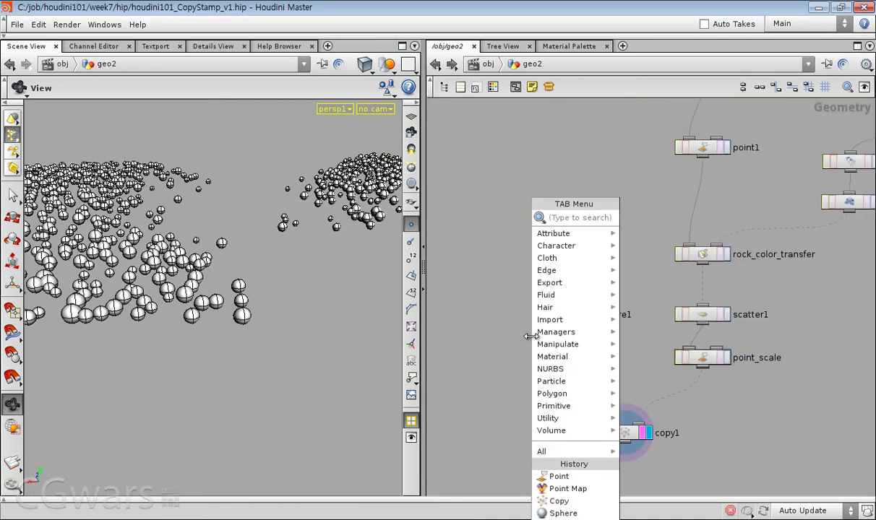
text(box)
click(634, 219)
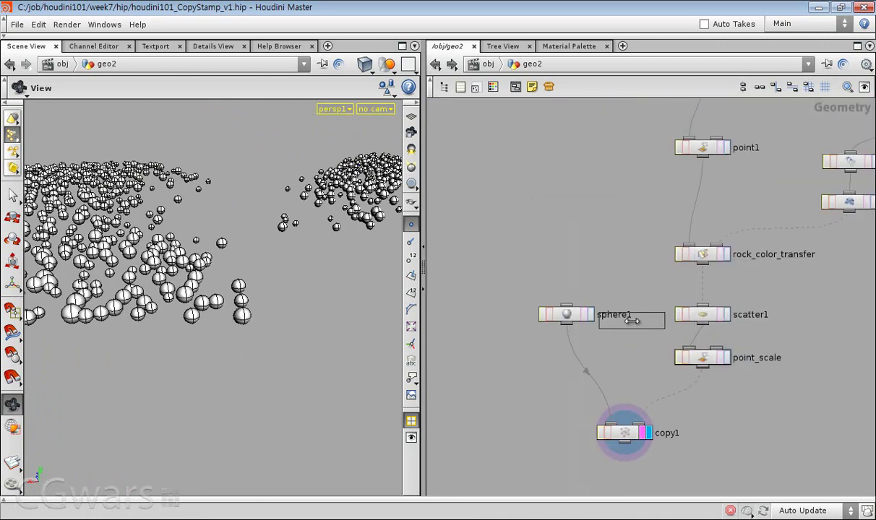
click(624, 334)
drag(569, 314, 541, 307)
drag(620, 335, 589, 329)
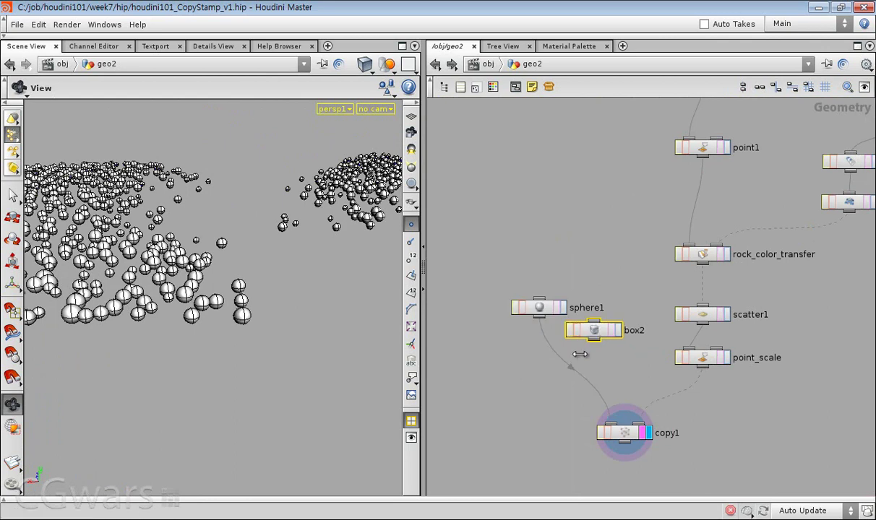
- Swap the copied geometry by wiring box2 into copy1's first input instead of sphere1, and inspect the box copies
click(570, 366)
click(593, 338)
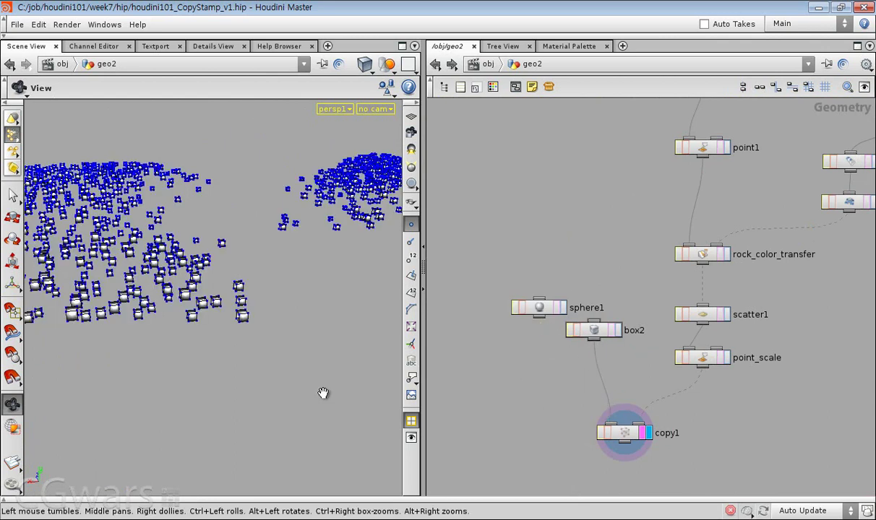
drag(358, 248, 229, 412)
right_drag(228, 412, 245, 375)
drag(246, 375, 260, 412)
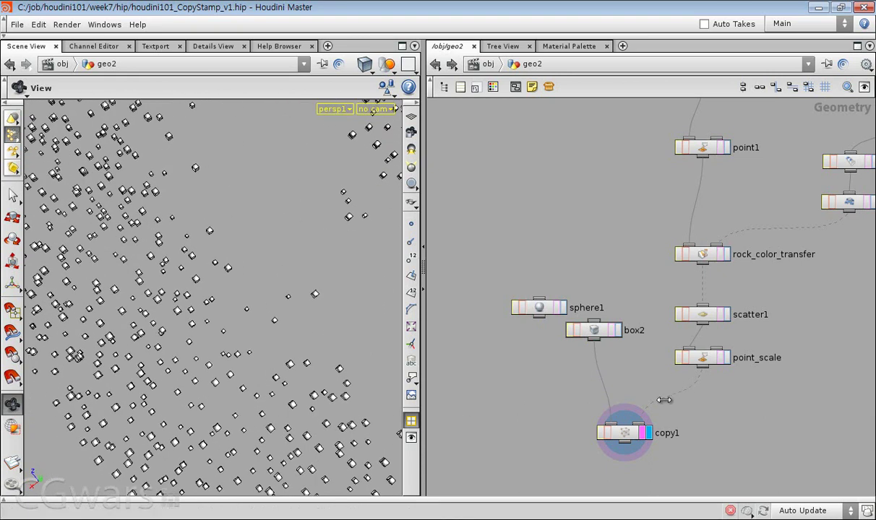
- Move box2 aside and reconnect sphere1 to copy1's first input, inspecting the sphere copies
drag(583, 331, 558, 352)
middle_drag(558, 423, 494, 388)
drag(492, 274, 516, 269)
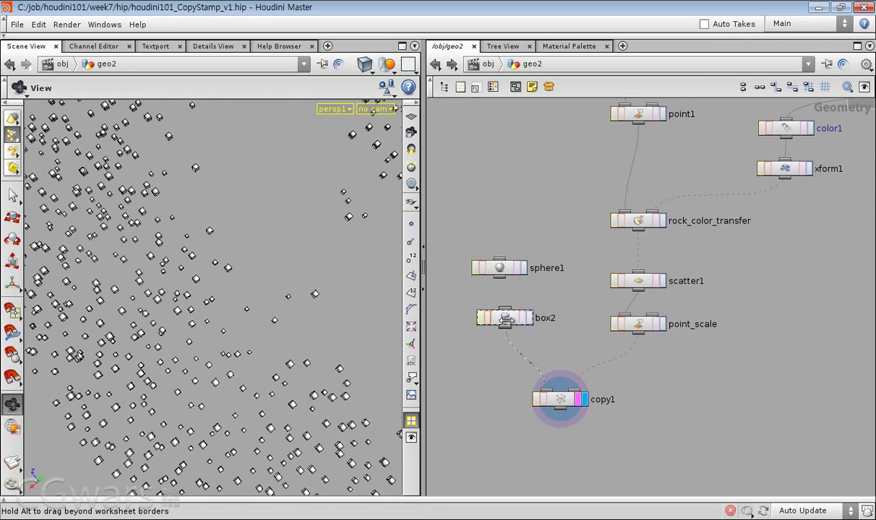
drag(508, 319, 479, 307)
click(548, 390)
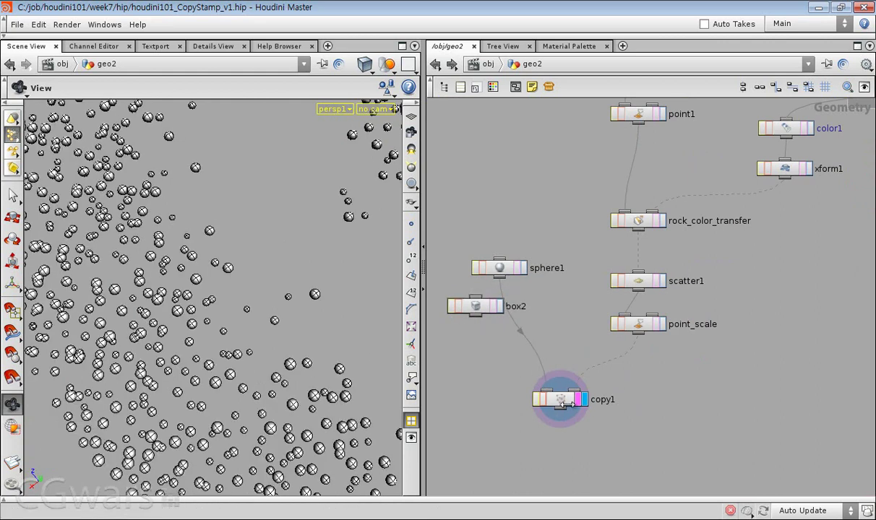
right_drag(270, 393, 258, 409)
drag(258, 408, 184, 391)
middle_drag(184, 392, 132, 309)
right_drag(131, 309, 152, 289)
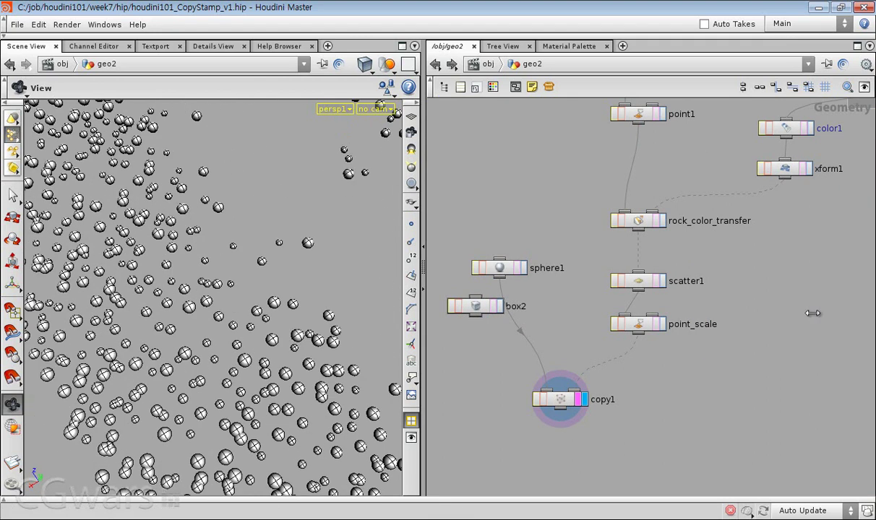
- Spread scatter1 and point_scale apart in the network to make room between them
middle_drag(750, 282, 743, 299)
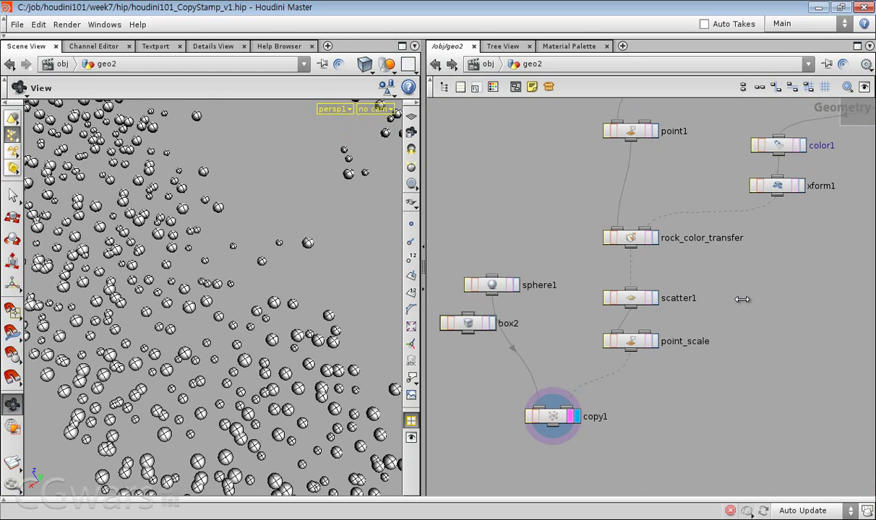
drag(641, 296, 640, 277)
drag(637, 344, 637, 368)
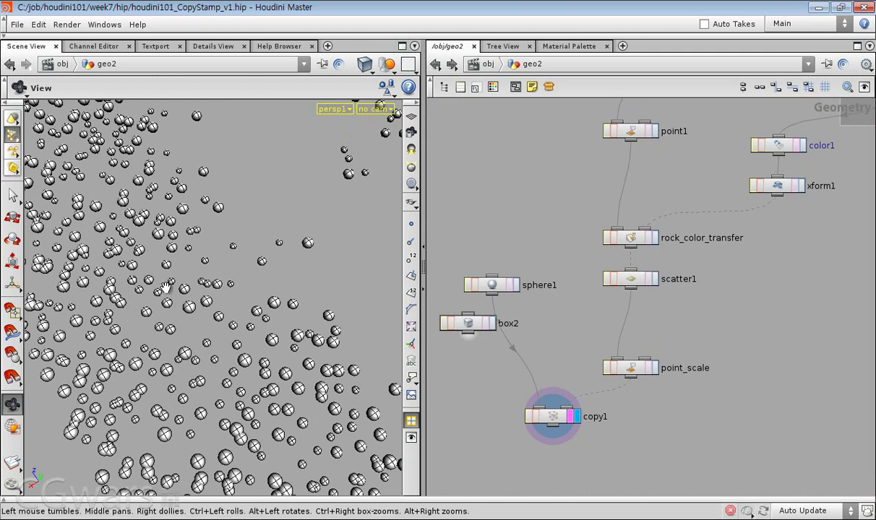
- Add a POP Network node beside the chain between scatter1 and point_scale, spacing the lower nodes further down
right_drag(158, 269, 195, 275)
key(Tab)
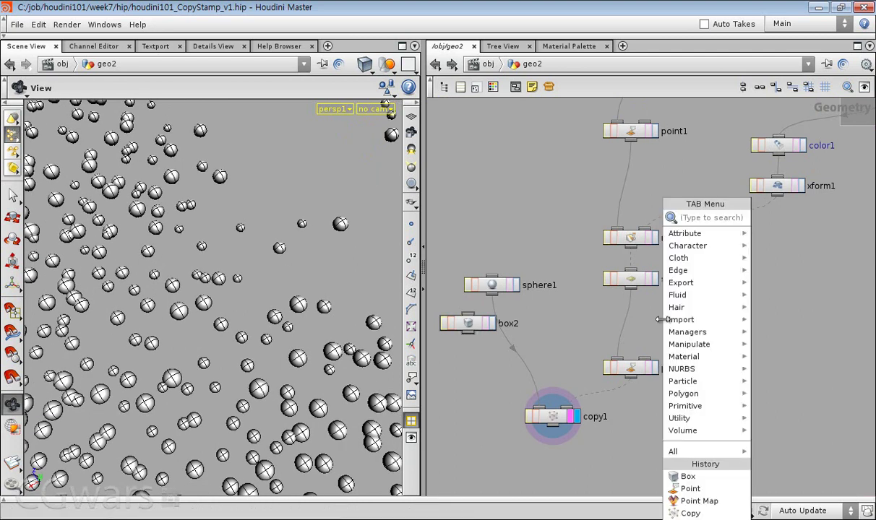
text(Point)
click(786, 229)
click(712, 329)
drag(704, 320, 711, 330)
middle_drag(709, 390, 708, 339)
drag(647, 401, 534, 284)
drag(617, 320, 618, 383)
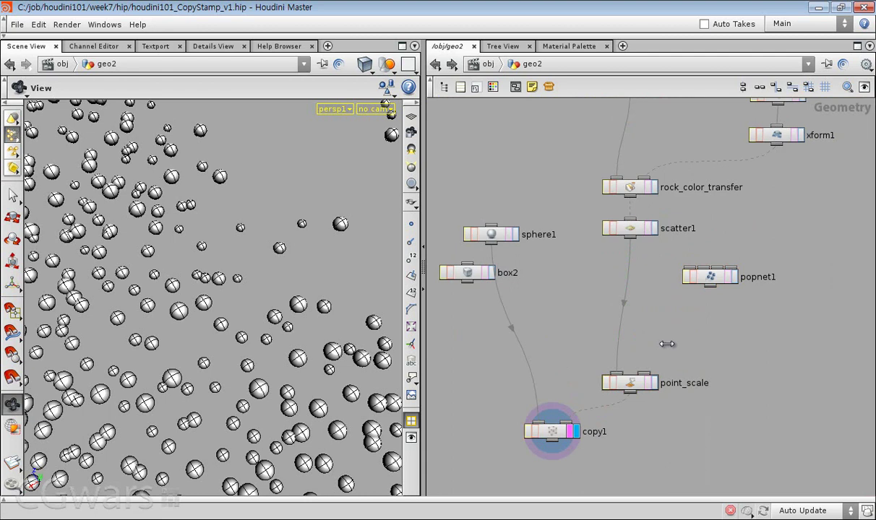
drag(686, 277, 667, 297)
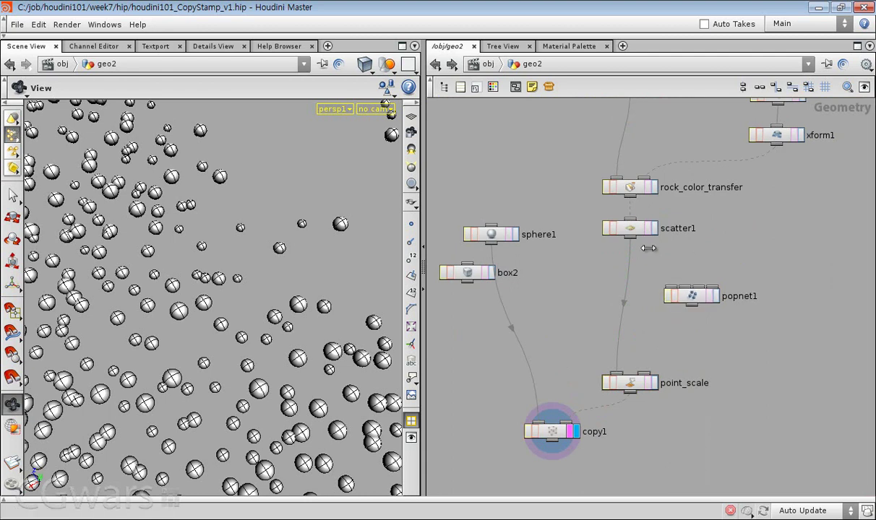
- Connect scatter1's output to popnet1's first input and display popnet1
drag(633, 240, 671, 288)
click(715, 295)
drag(739, 268, 679, 316)
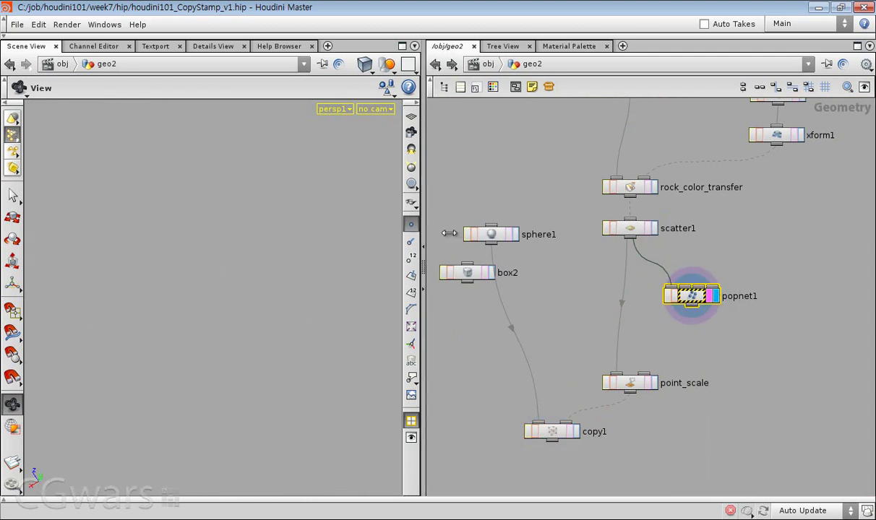
- Display scatter1 and examine its scattered points and node info, along with popnet1's node info
click(653, 228)
click(620, 224)
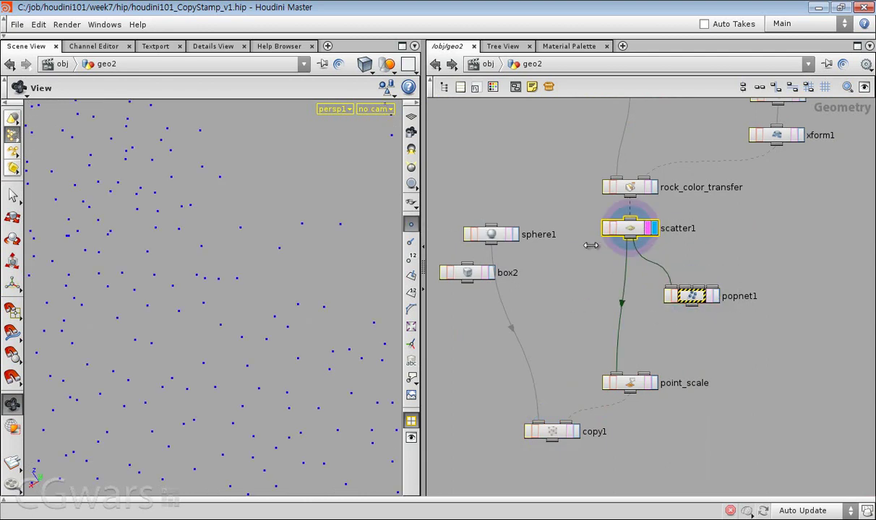
right_drag(247, 324, 186, 372)
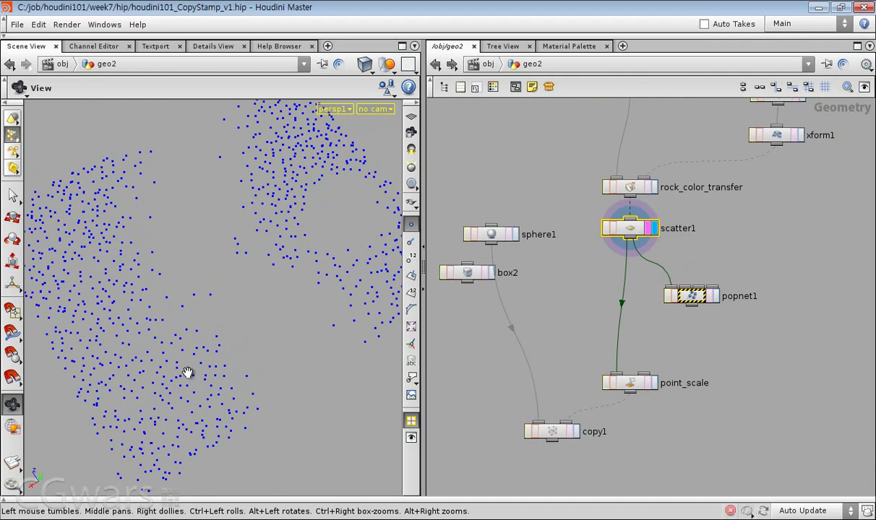
middle_click(626, 228)
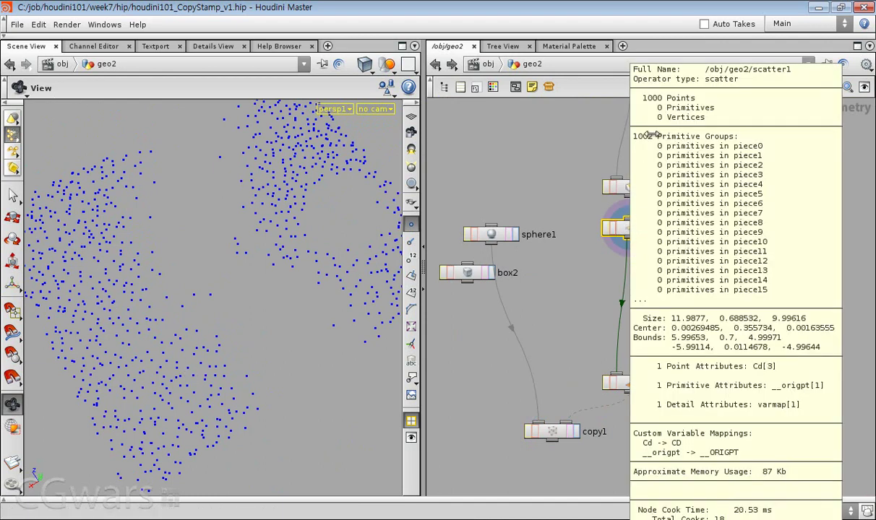
middle_click(690, 294)
- Display popnet1 again, go inside it and add a Source node
click(712, 295)
click(710, 297)
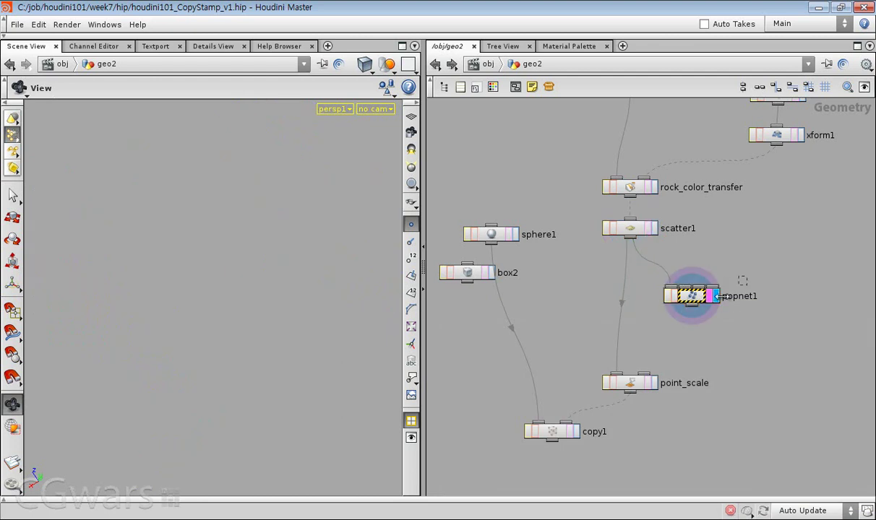
key(i)
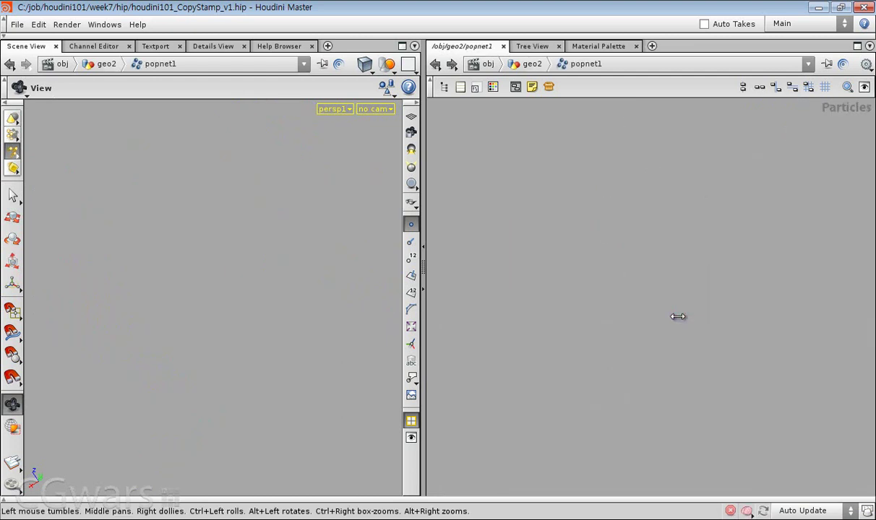
key(Tab)
text(source)
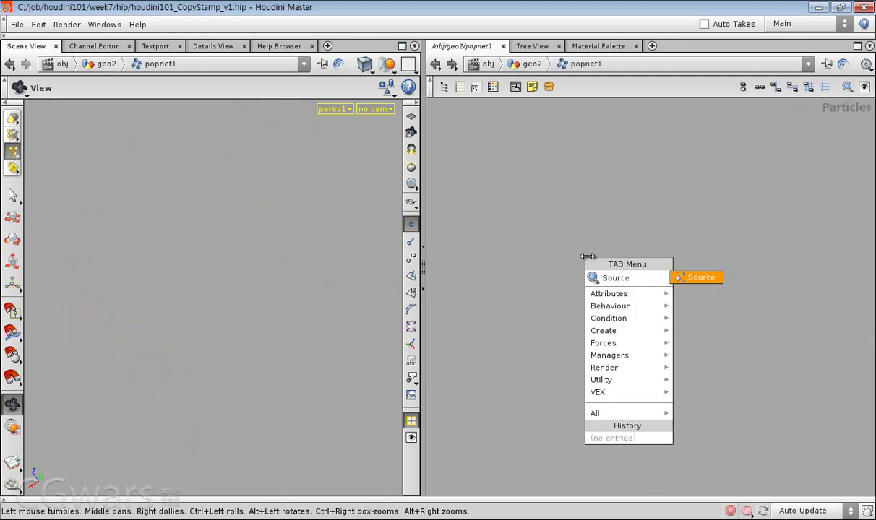
key(Return)
click(524, 289)
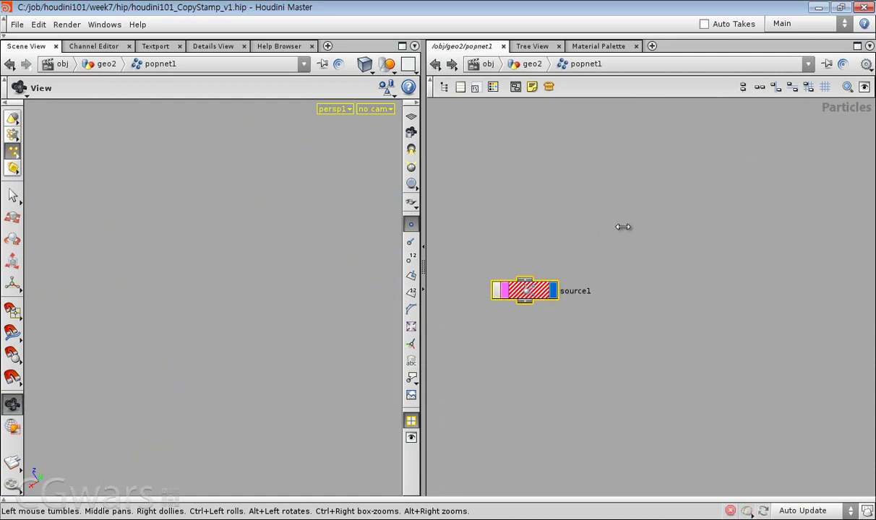
- Set source1's Geometry Source to Use First Context Geometry
key(p)
middle_drag(469, 227, 469, 361)
right_drag(469, 361, 469, 348)
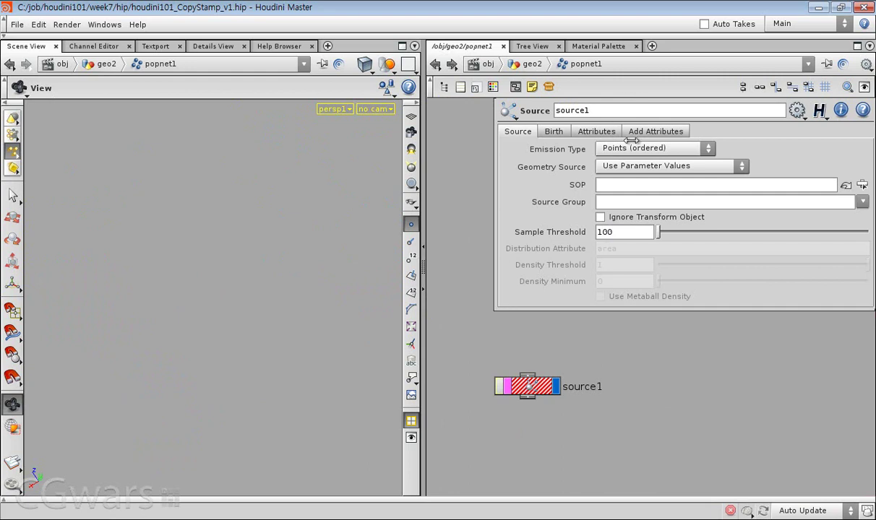
click(652, 148)
click(535, 169)
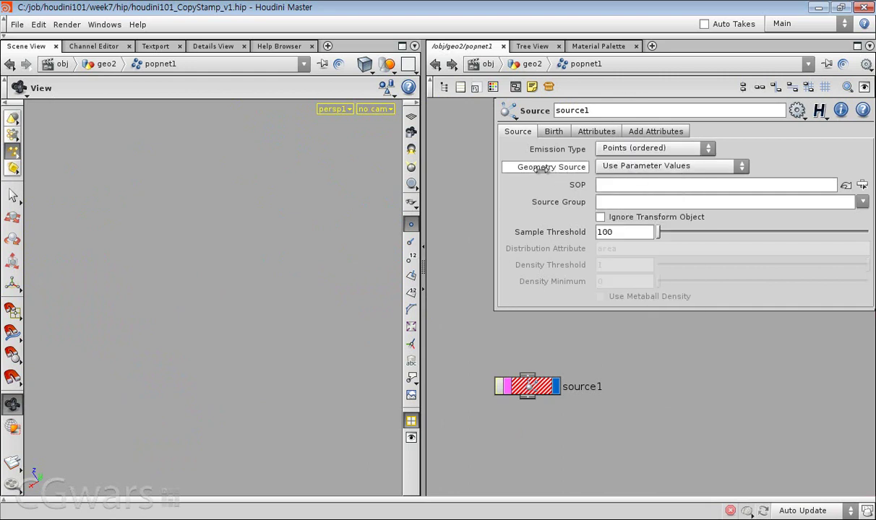
click(641, 166)
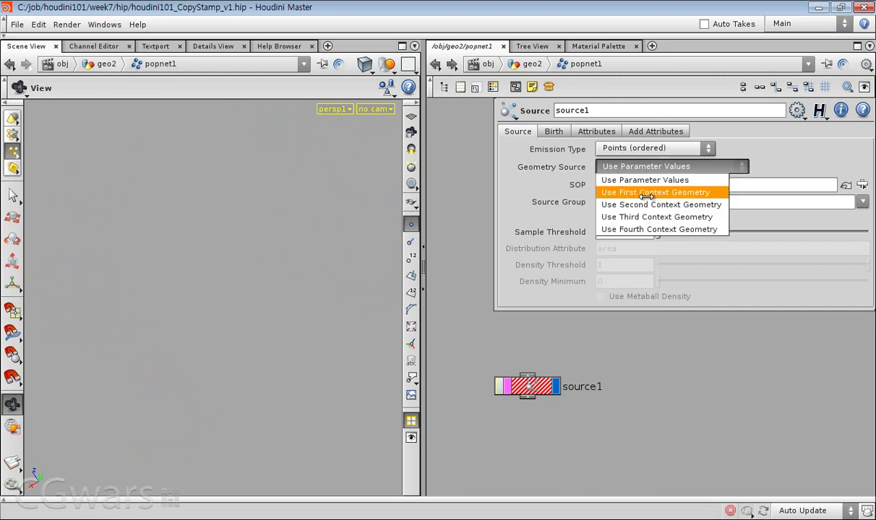
click(651, 194)
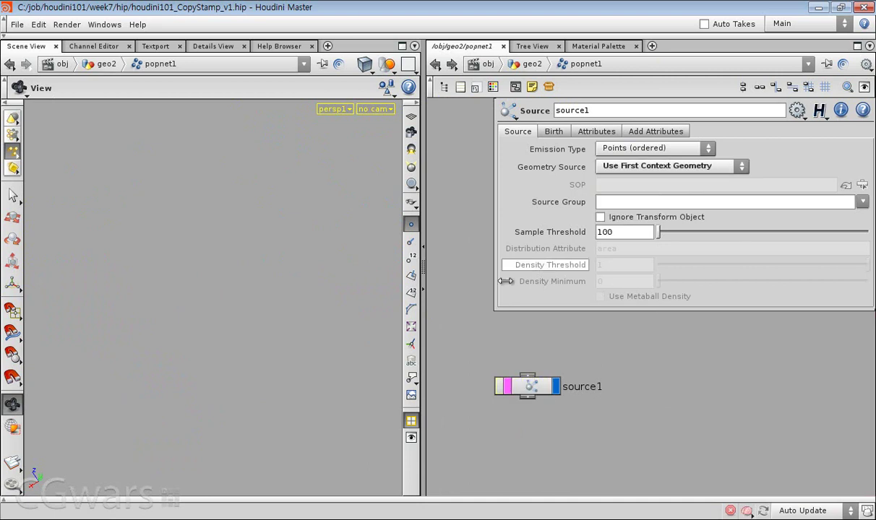
- Limit source1's impulse emission to the first frame by setting Impulse Activation to $FF==1
click(554, 130)
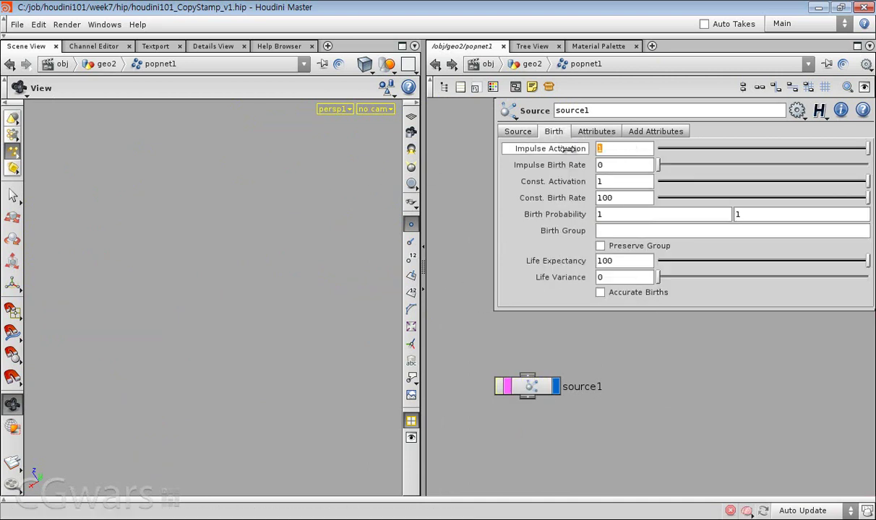
text($FF==1)
key(Return)
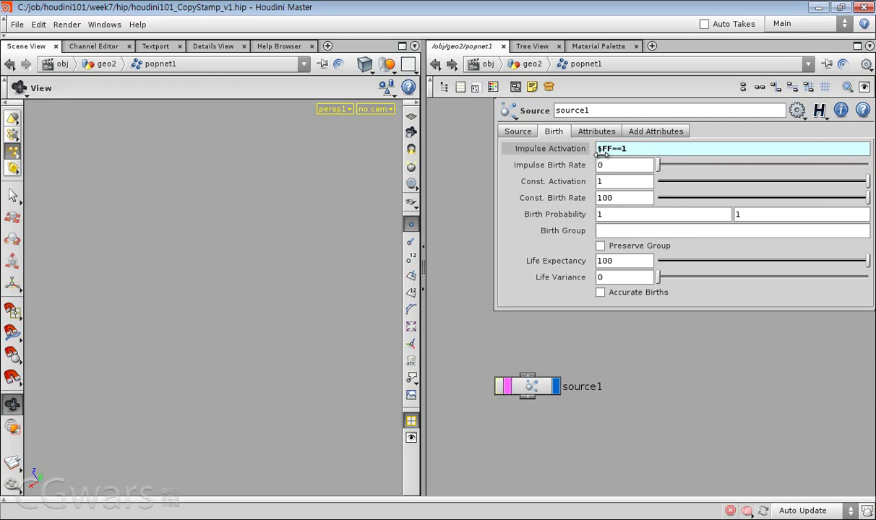
drag(618, 168, 594, 170)
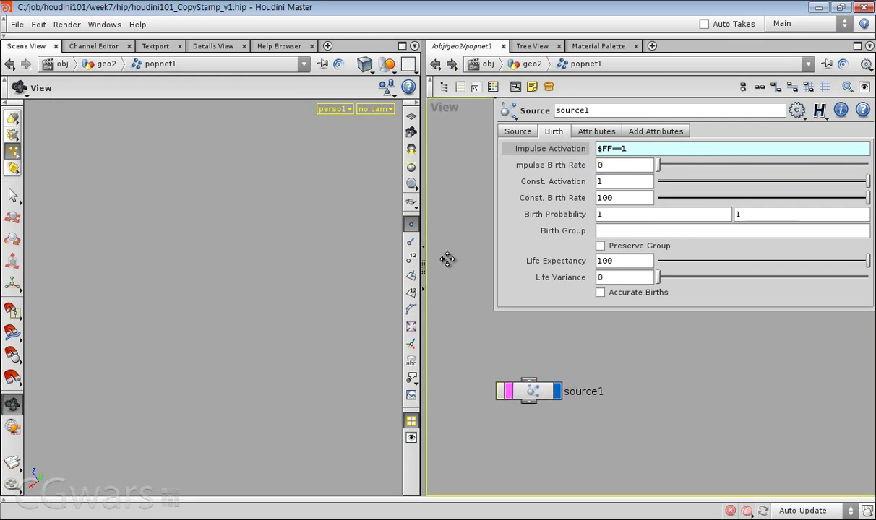
- Output scatter1's node path /obj/geo2/scatter1 in the Textport and return to source1 inside popnet1
click(155, 46)
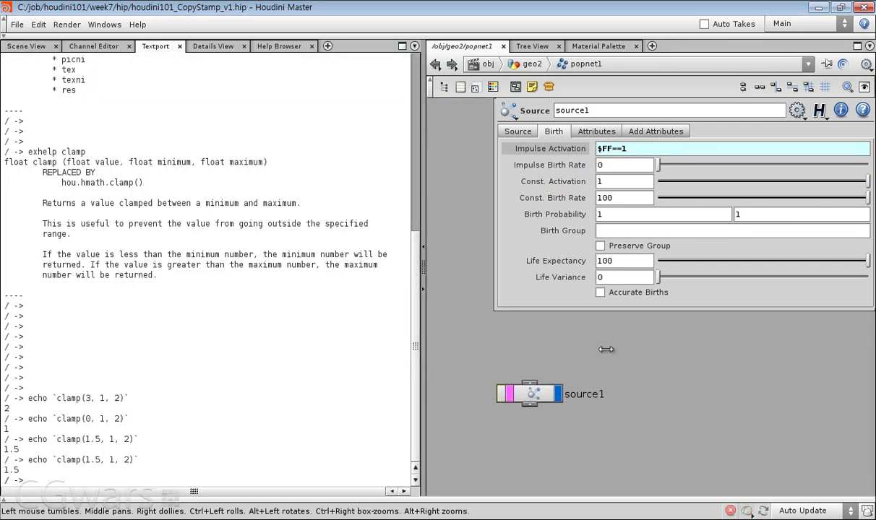
drag(554, 391, 539, 398)
click(622, 373)
key(p)
key(p)
key(u)
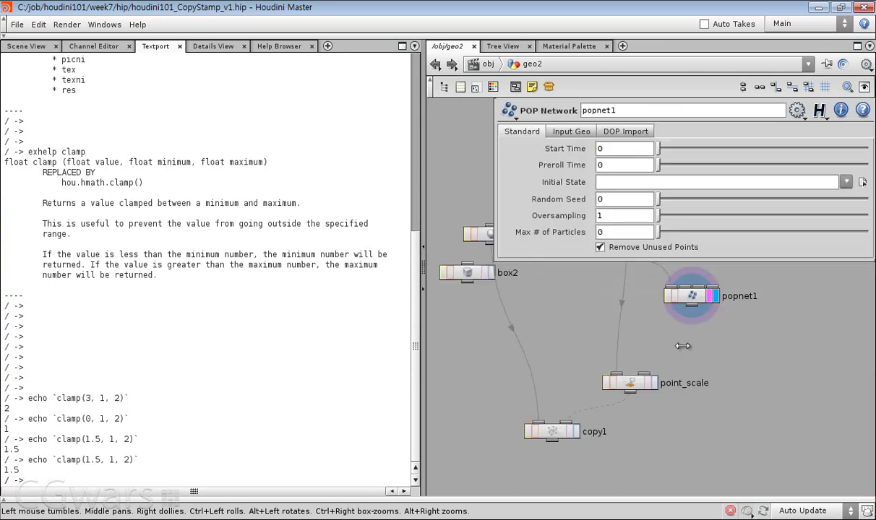
middle_drag(702, 324, 655, 409)
drag(578, 290, 303, 363)
key(Return)
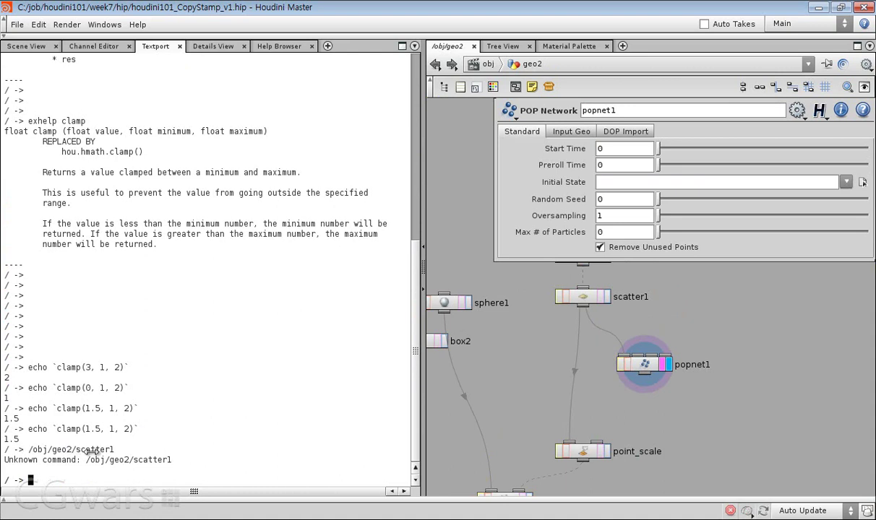
double_click(643, 364)
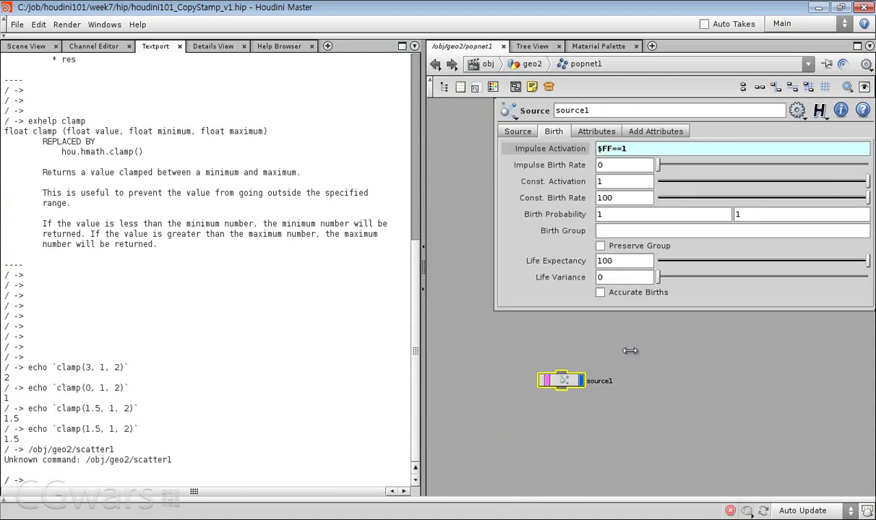
- Set source1's Impulse Birth Rate to the expression npoint("../../scatter1")
scroll(520, 379, up, 2)
drag(611, 166, 580, 169)
drag(636, 168, 570, 167)
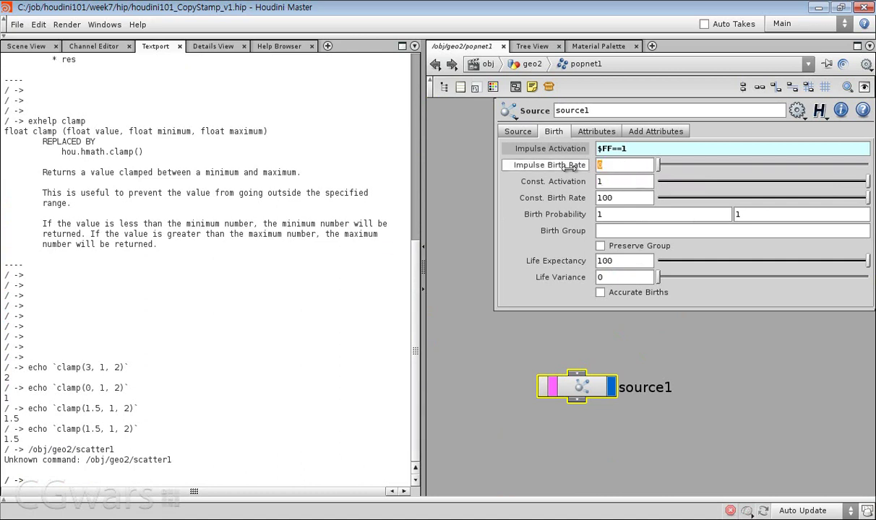
text(npoint)
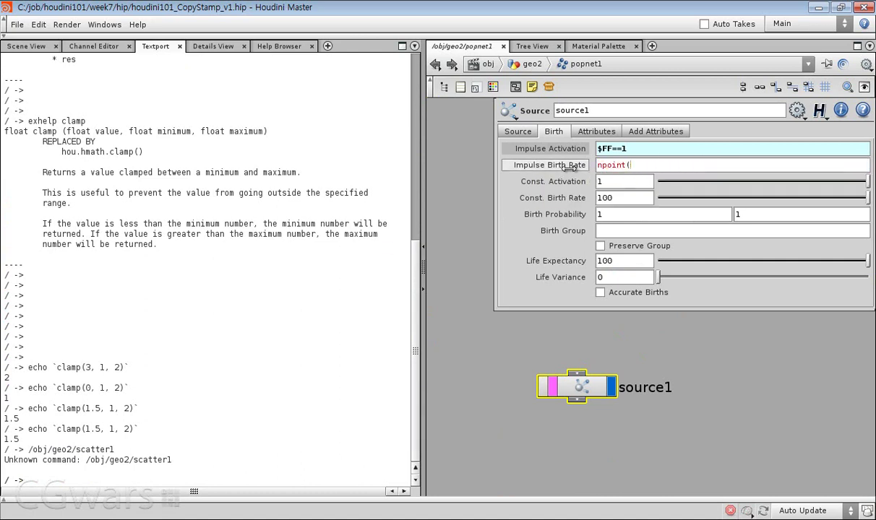
text((0)
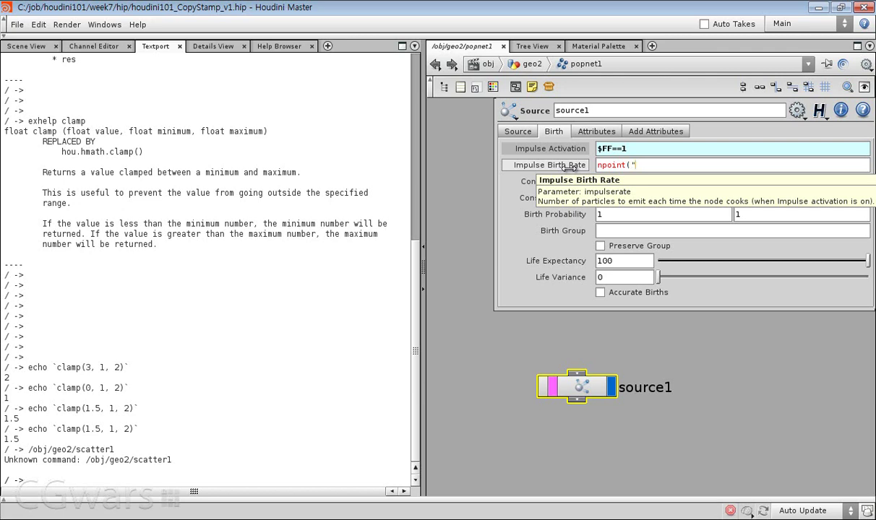
text(../../)
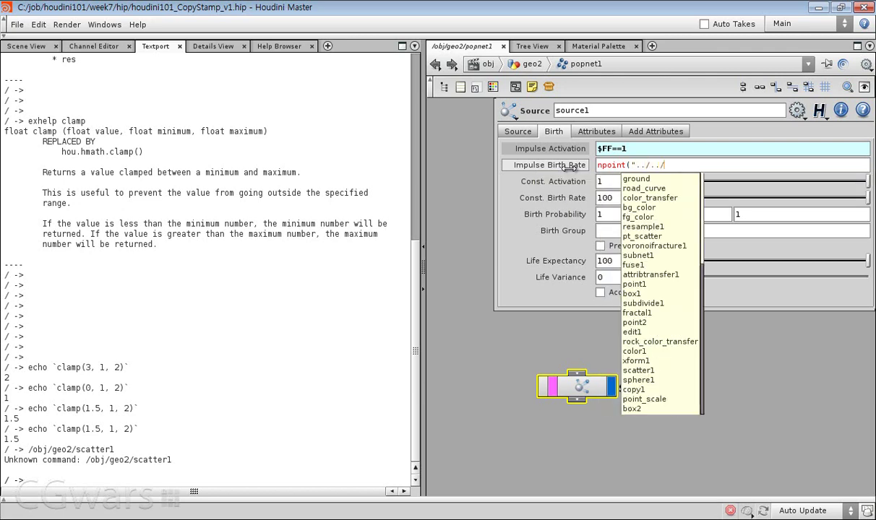
text(sca)
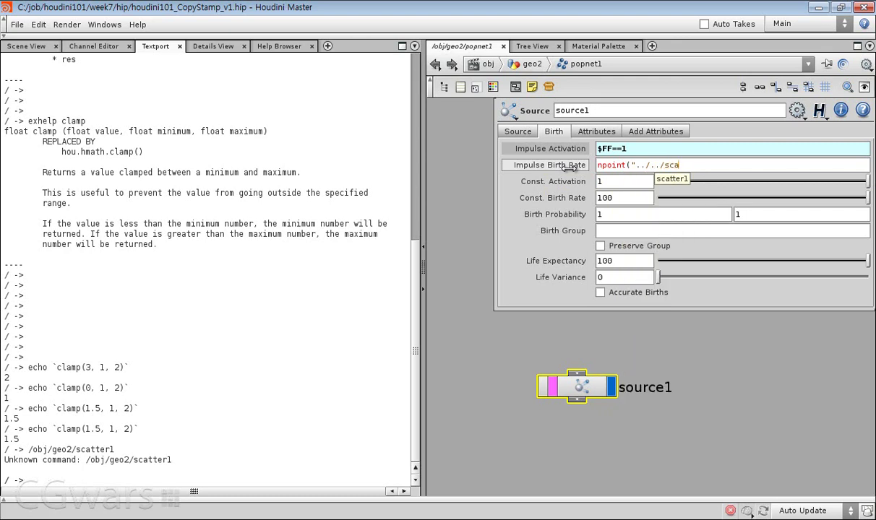
key(Tab)
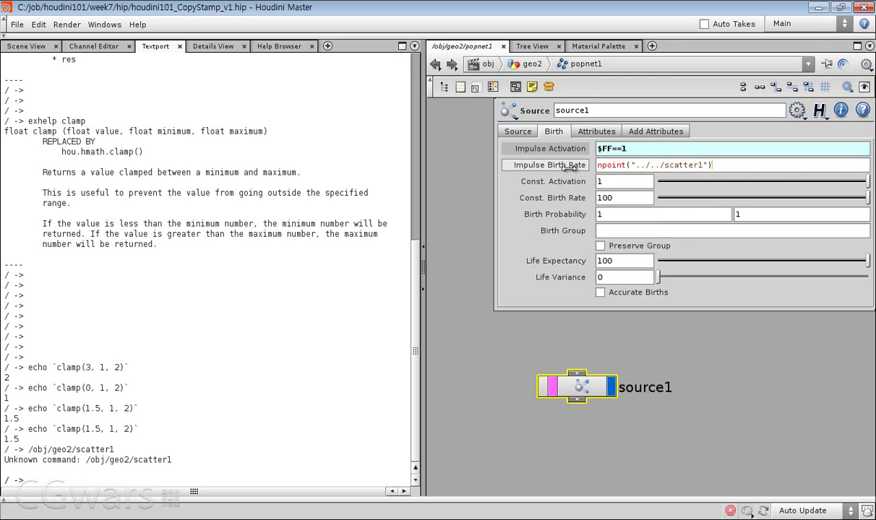
text("))
key(Return)
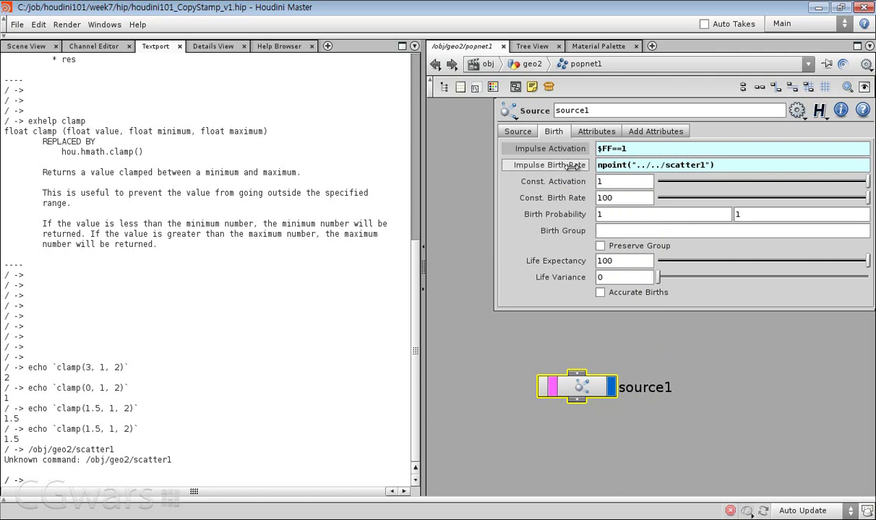
- Set source1's Const. Activation and Const. Birth Rate to 0, and its Inherit Velocity to 0
drag(700, 184, 549, 196)
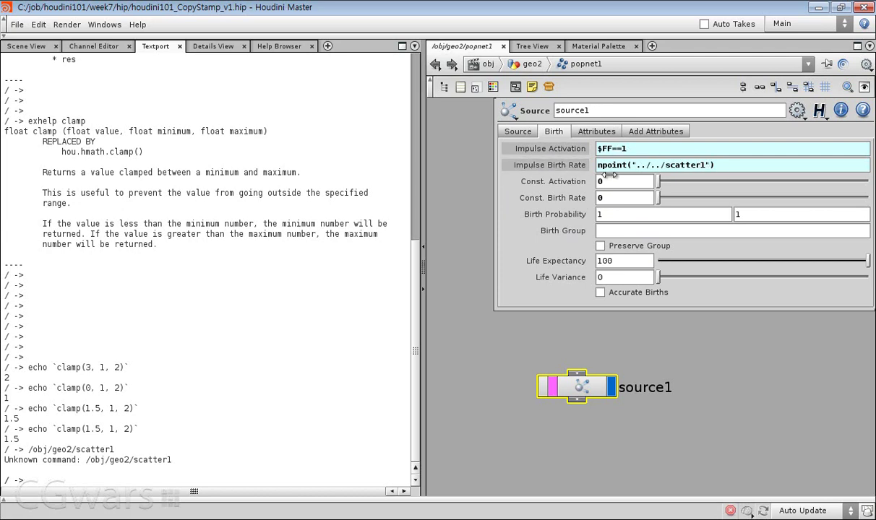
click(646, 327)
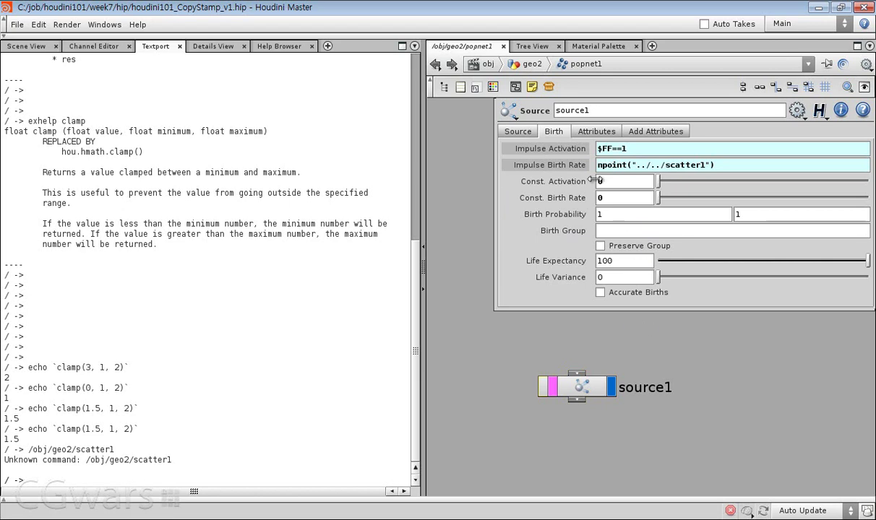
click(596, 130)
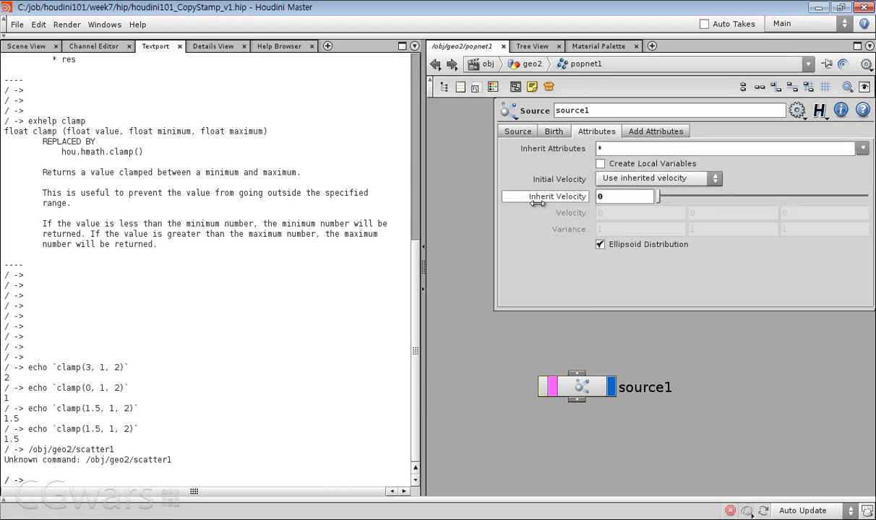
- Return to geo2, show the scene view with the timeline, and display scatter1's points
key(u)
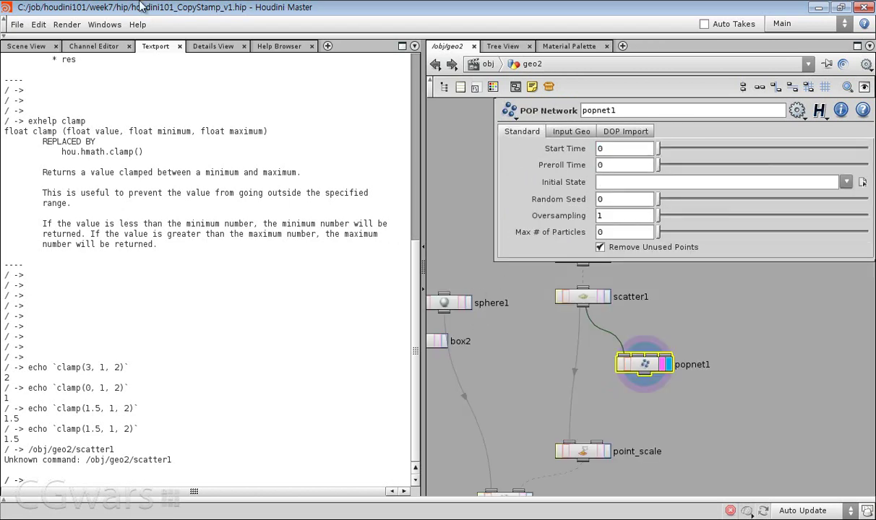
click(26, 45)
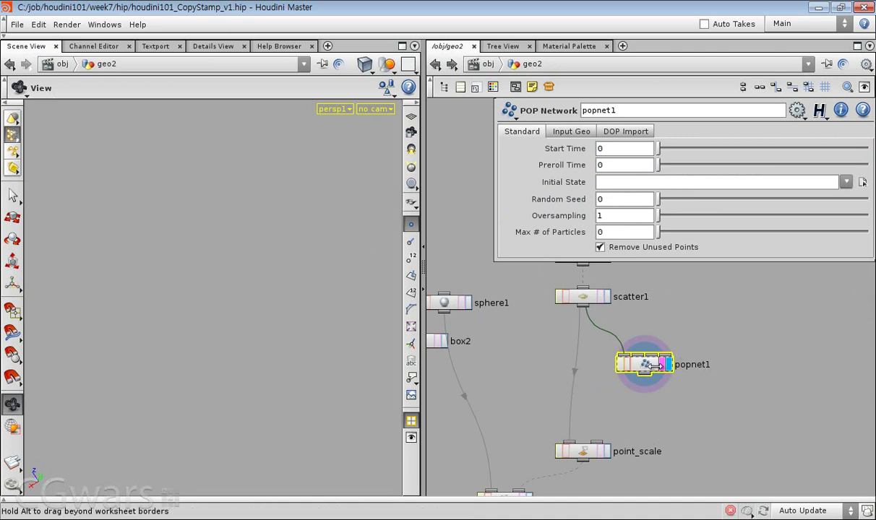
click(283, 499)
click(232, 486)
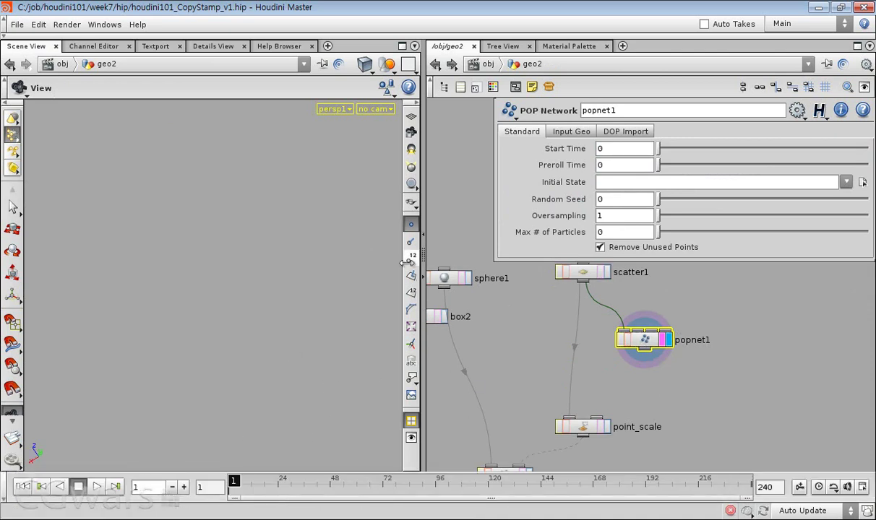
key(space+h)
click(605, 272)
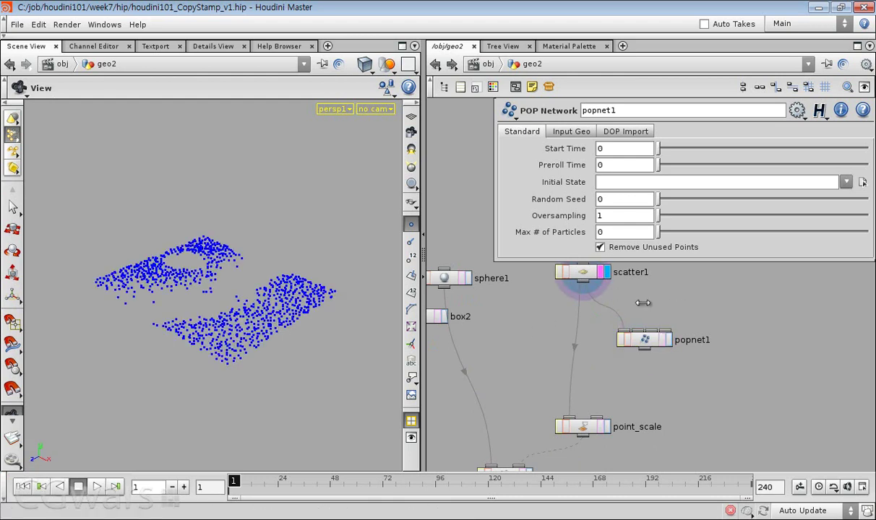
click(582, 273)
key(p)
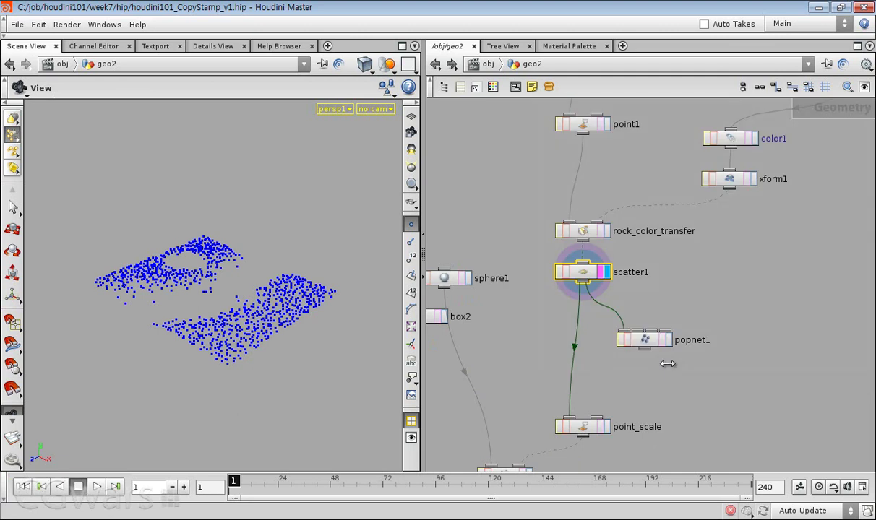
- Display popnet1 and scrub the timeline to check for emitted particles, going back to the first frame
click(669, 340)
click(647, 340)
click(330, 483)
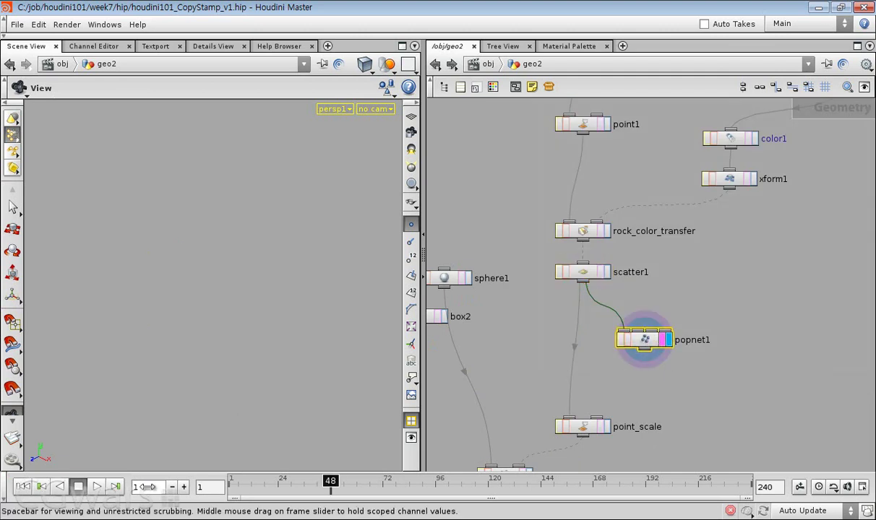
drag(248, 482, 230, 482)
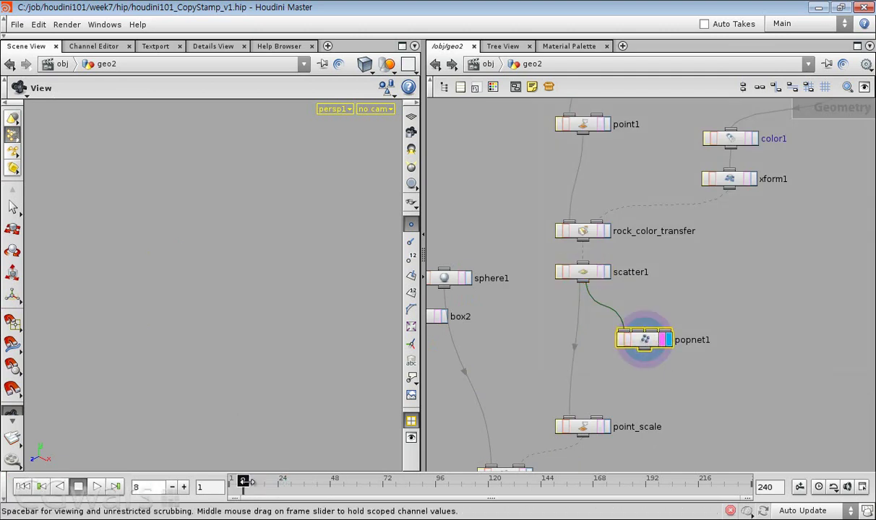
- Go inside popnet1 and turn the Channel Editor pane into a Particle View
double_click(620, 336)
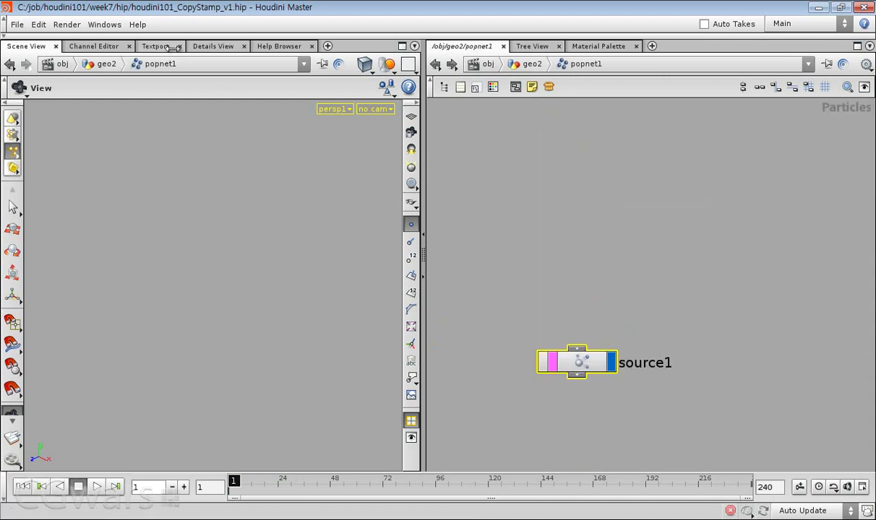
right_click(84, 46)
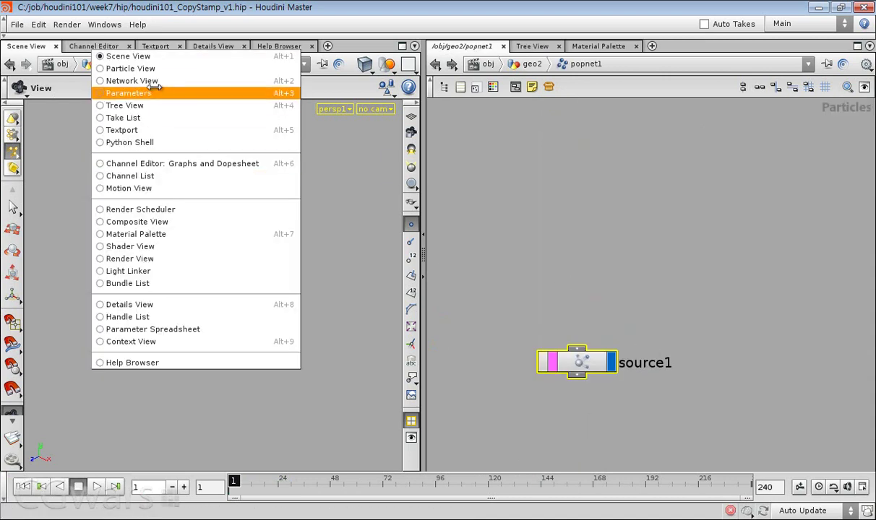
click(123, 69)
click(90, 46)
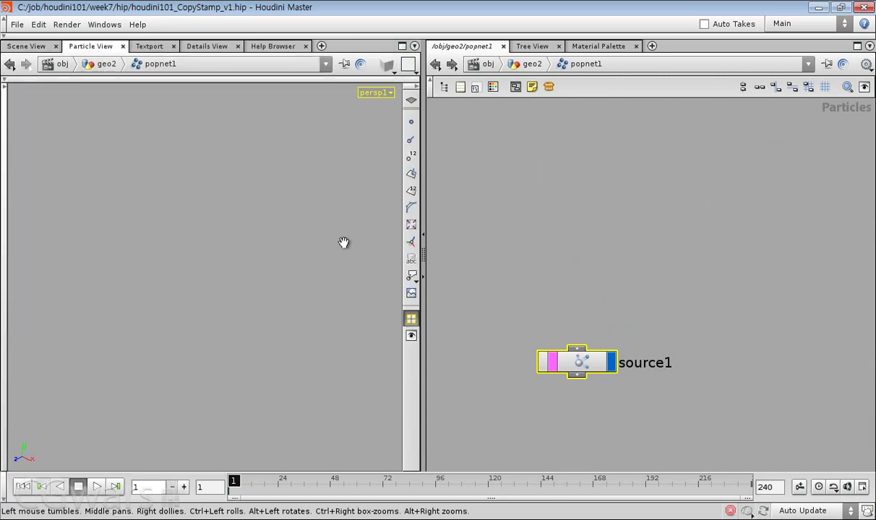
- Check source1's Geometry Source and its Birth settings
middle_drag(677, 320, 630, 267)
key(p)
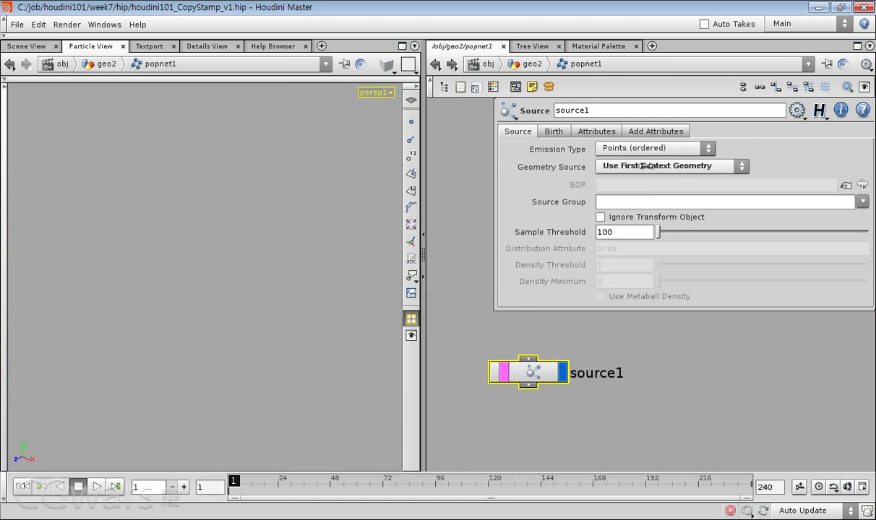
click(672, 167)
click(653, 192)
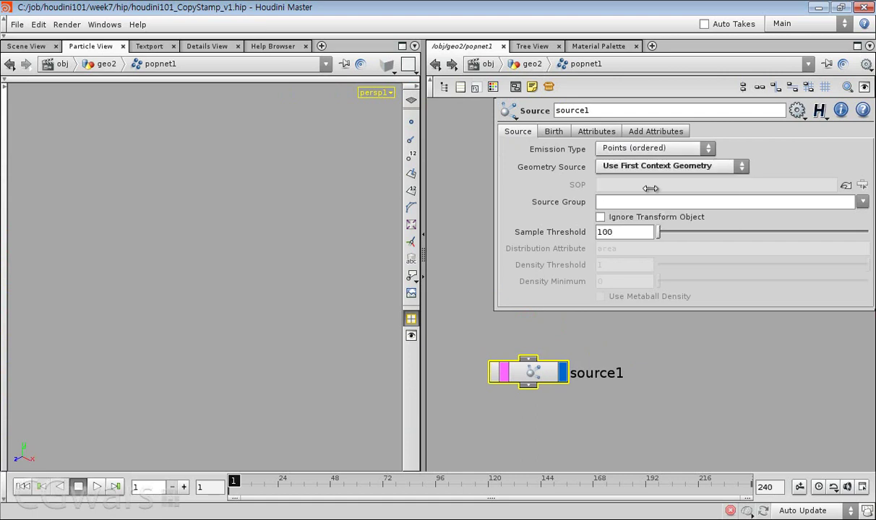
click(553, 131)
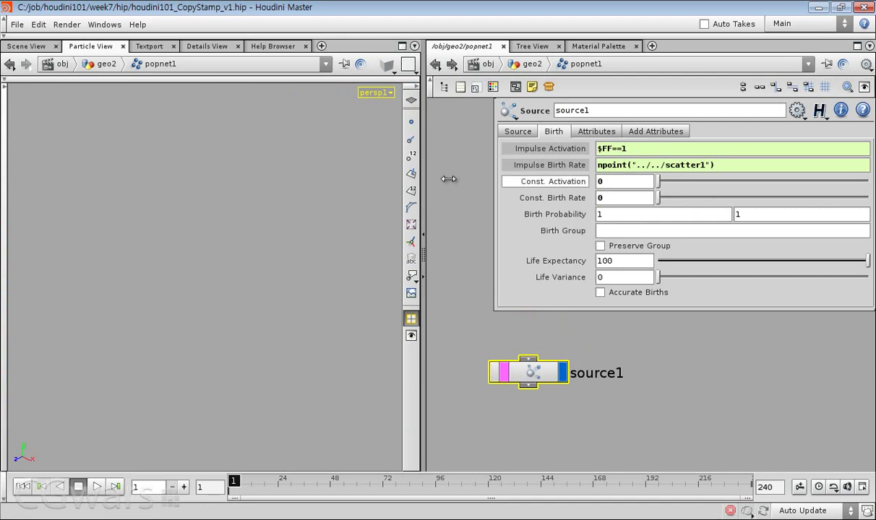
- Look up the point-count function's help in the Textport with exhelp npoint
click(148, 46)
key(Return)
key(Return)
key(Return)
key(Return)
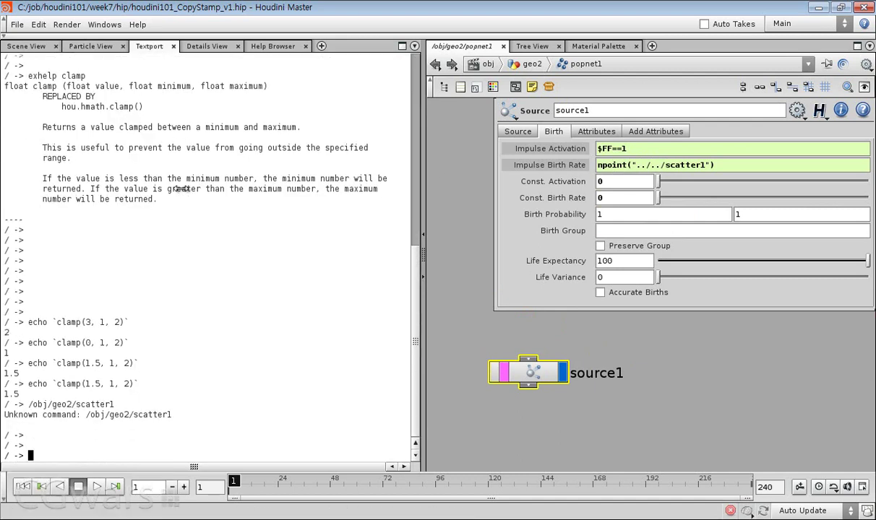
text(exhelp)
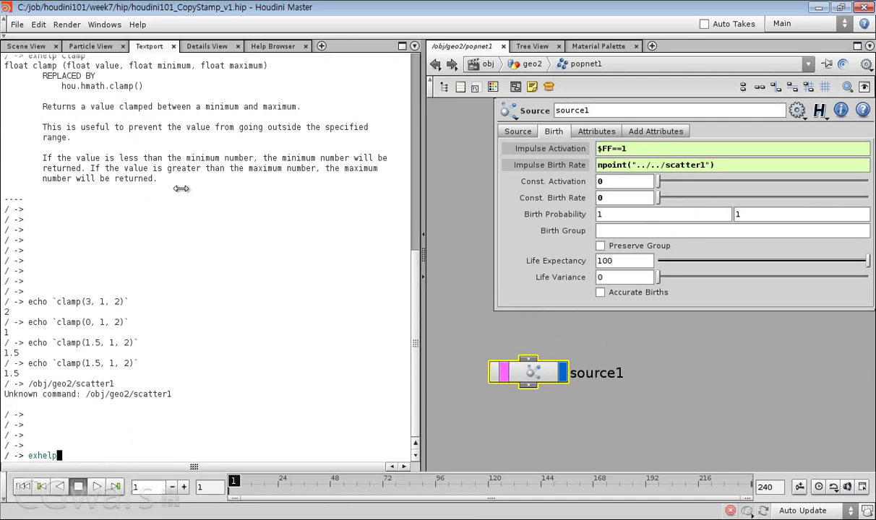
text( npoint)
key(Return)
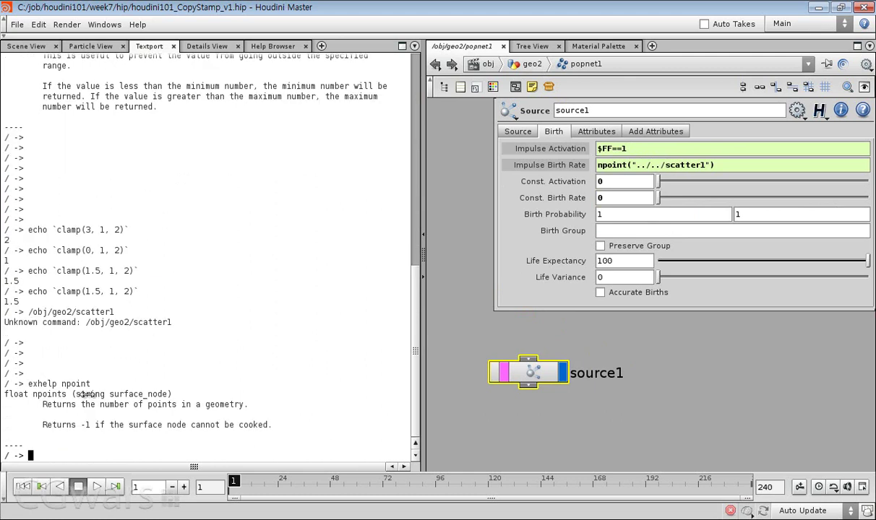
- Correct source1's Impulse Birth Rate expression to npoints("../../scatter1")
click(614, 165)
text(s)
key(Return)
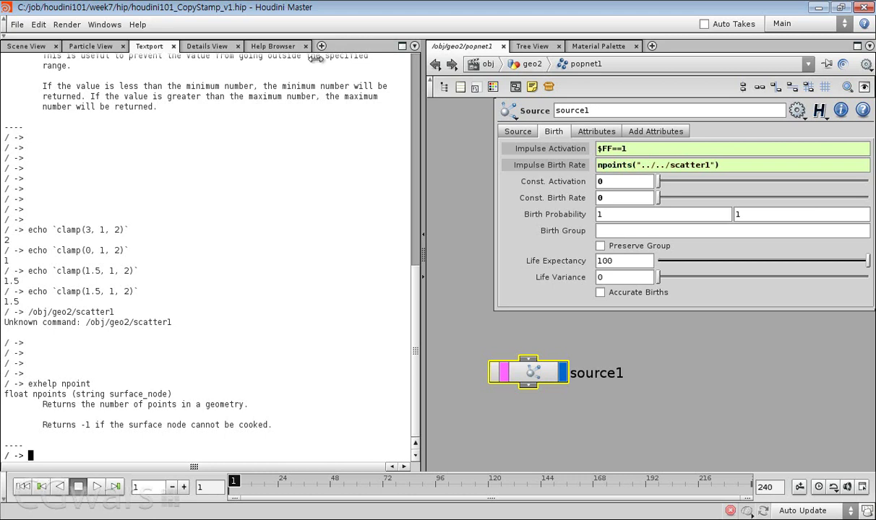
- Switch to the scene view, return to geo2 and display scatter1
click(26, 46)
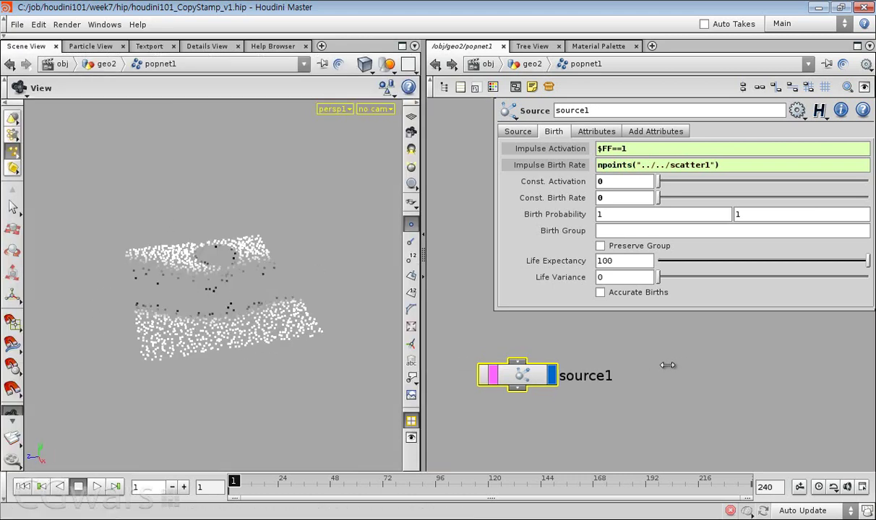
key(u)
scroll(596, 292, up, 4)
click(596, 293)
click(569, 287)
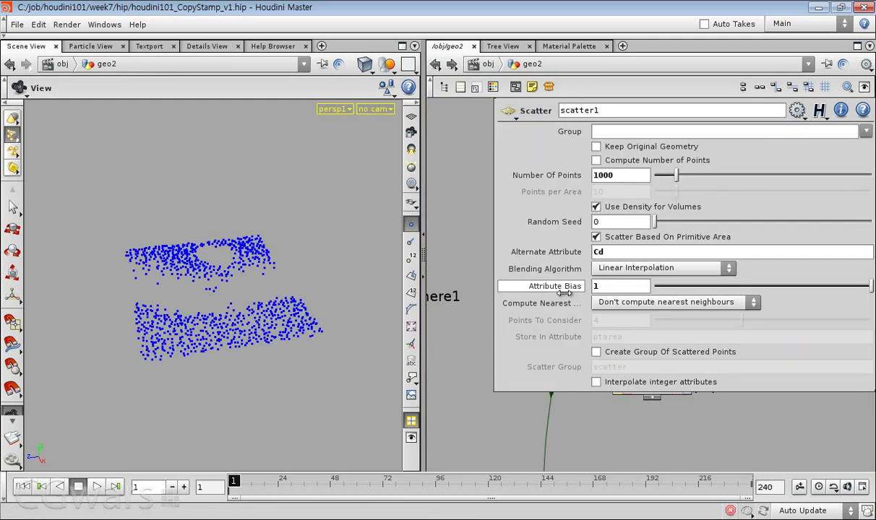
key(p)
- Turn off the point markers in the scene view and display popnet1's particles
click(411, 224)
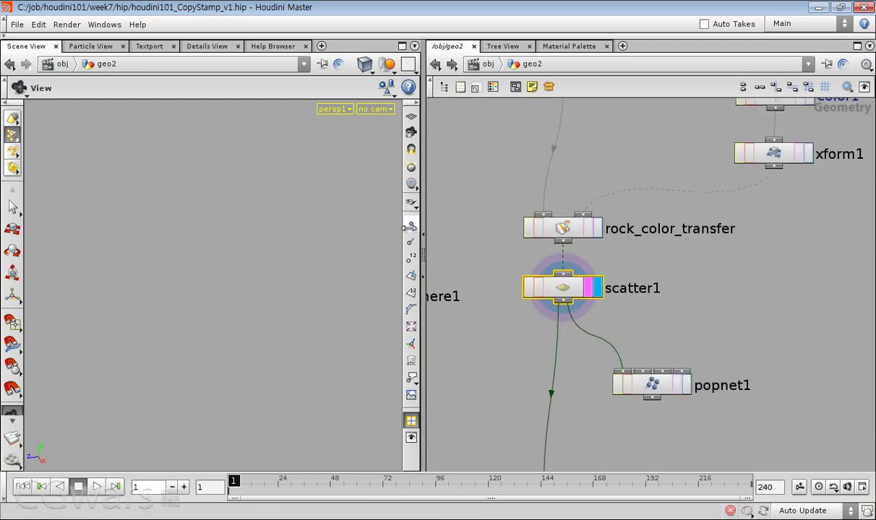
click(411, 225)
click(411, 225)
click(686, 383)
click(646, 384)
drag(288, 319, 274, 337)
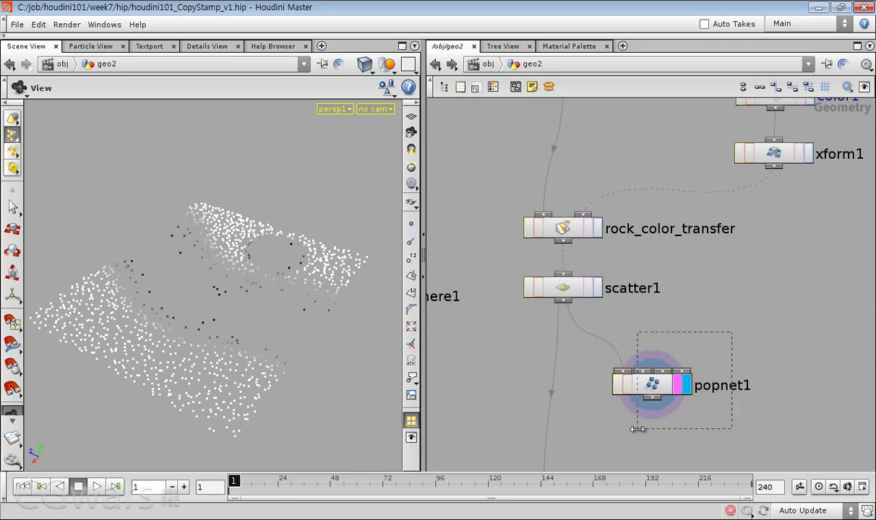
- Compare scatter1's output with popnet1's particles, leaving popnet1 displayed
click(595, 290)
click(565, 289)
click(676, 388)
click(675, 388)
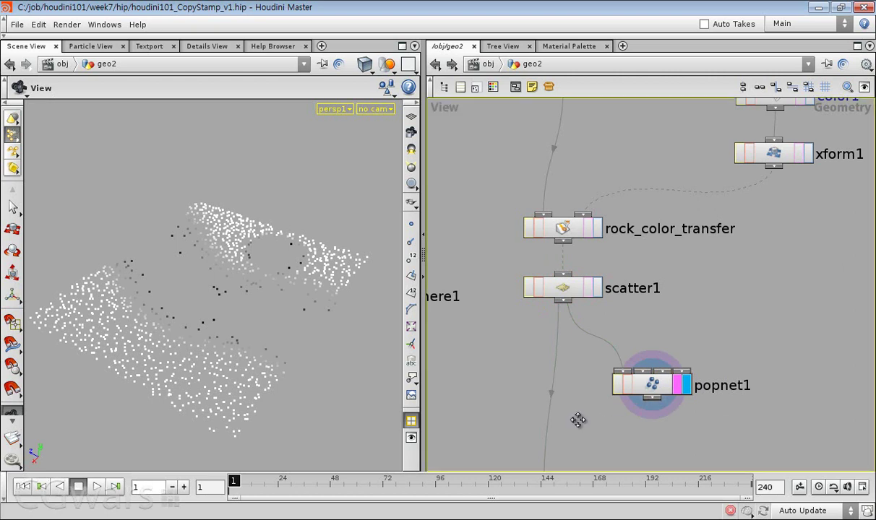
- Go inside popnet1 and place a Proximity node below source1
middle_drag(578, 419, 567, 383)
click(643, 348)
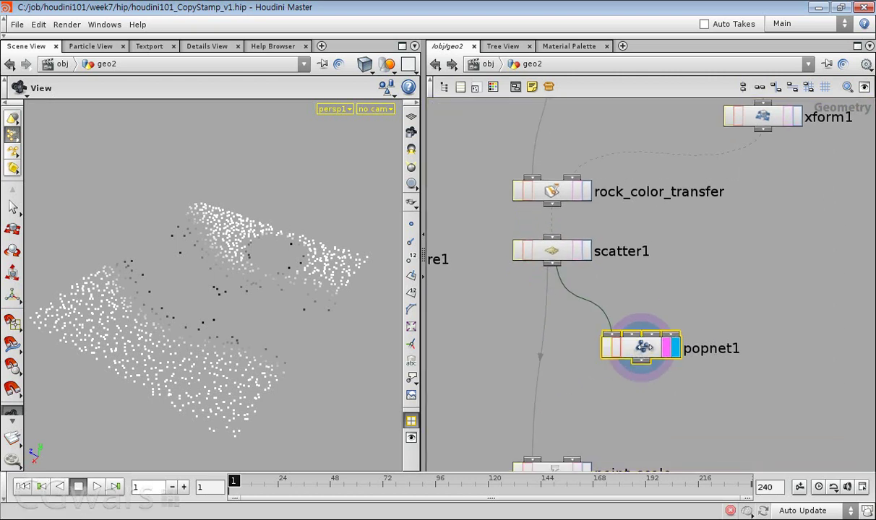
double_click(644, 347)
middle_drag(642, 328, 635, 177)
scroll(635, 178, down, 1)
scroll(604, 255, up, 2)
middle_drag(573, 263, 634, 295)
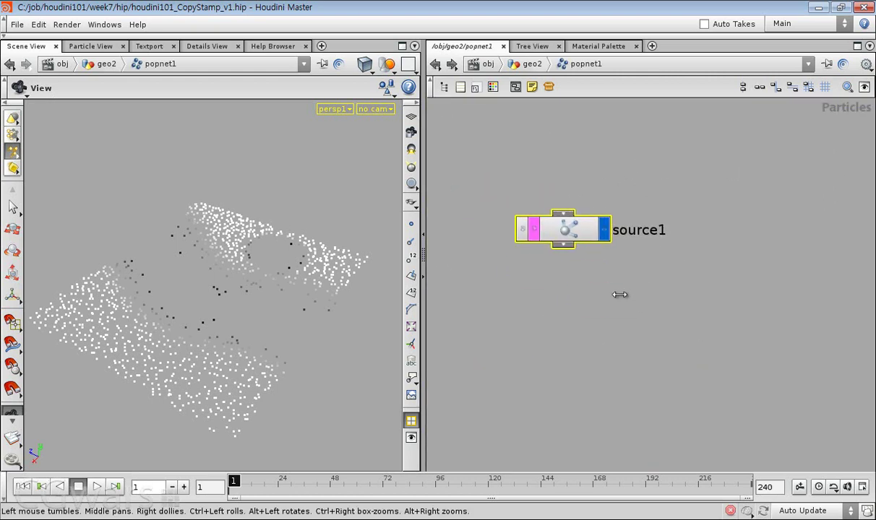
click(578, 294)
key(Tab)
text(prox)
key(Return)
click(565, 292)
- Connect source1's output to proximity1's input and make proximity1 the displayed node
drag(564, 245, 563, 276)
middle_drag(693, 282, 660, 307)
click(571, 318)
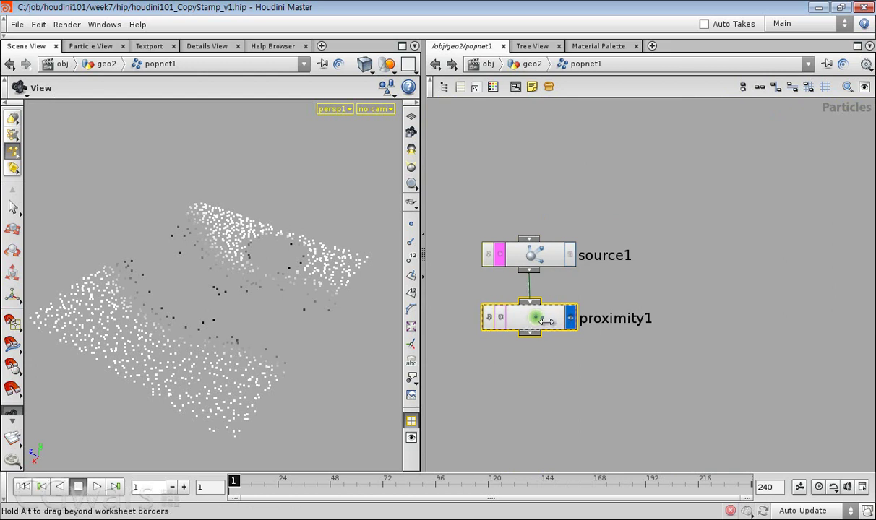
- Return to the geo2 network and show only popnet1's nearestdist attribute in the details spreadsheet
key(p)
click(595, 177)
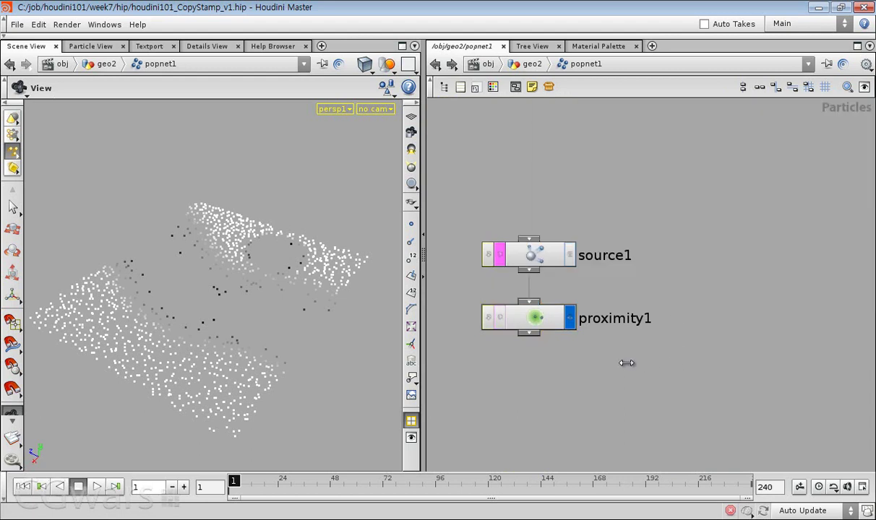
key(u)
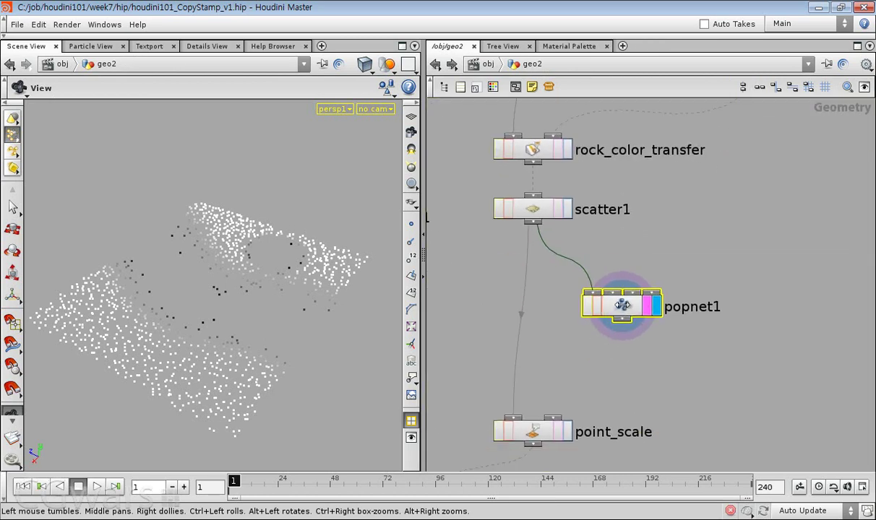
click(205, 46)
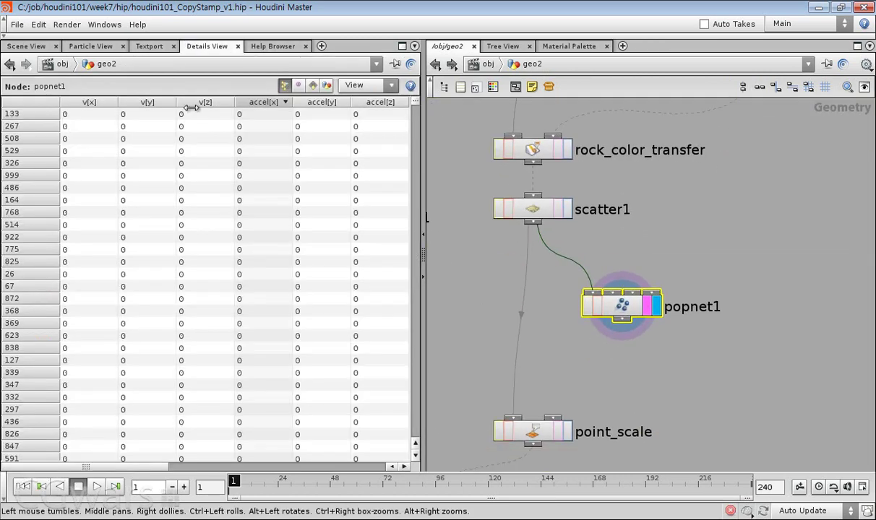
click(356, 85)
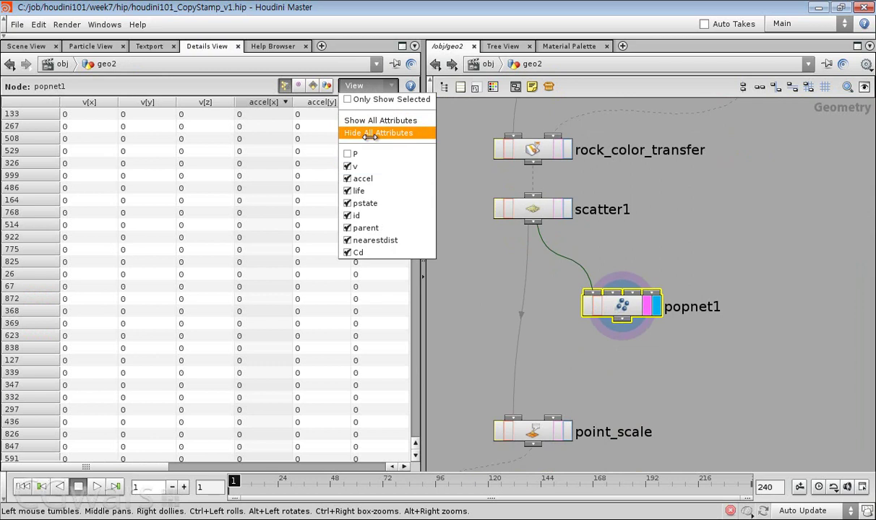
click(370, 133)
click(355, 85)
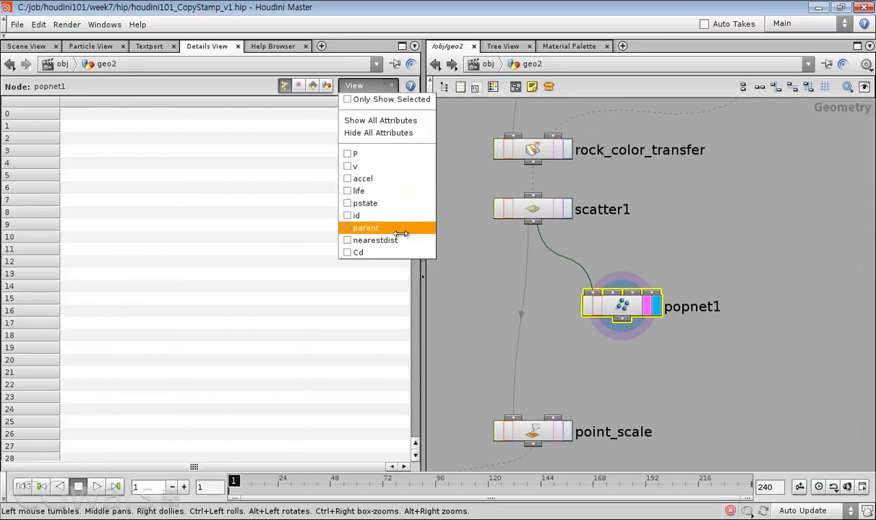
click(411, 241)
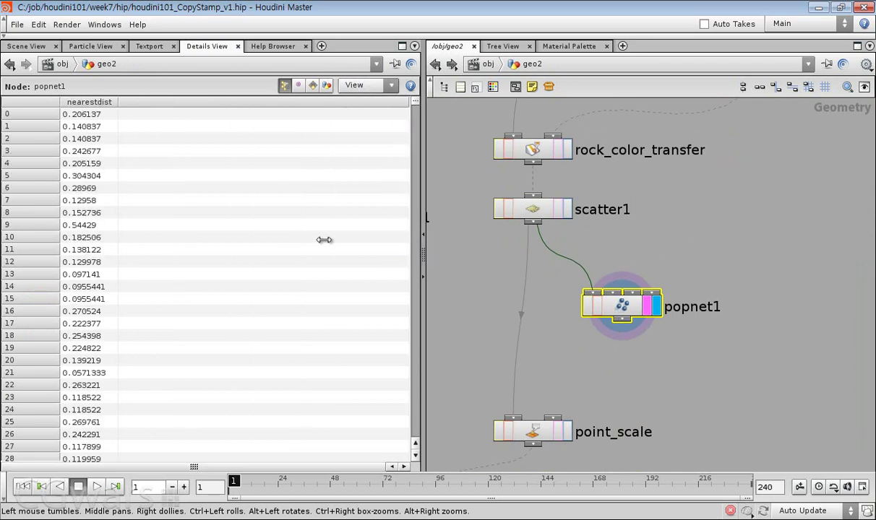
- Sort popnet1's points by nearestdist in ascending order and examine the distance values
click(97, 103)
click(98, 102)
click(97, 103)
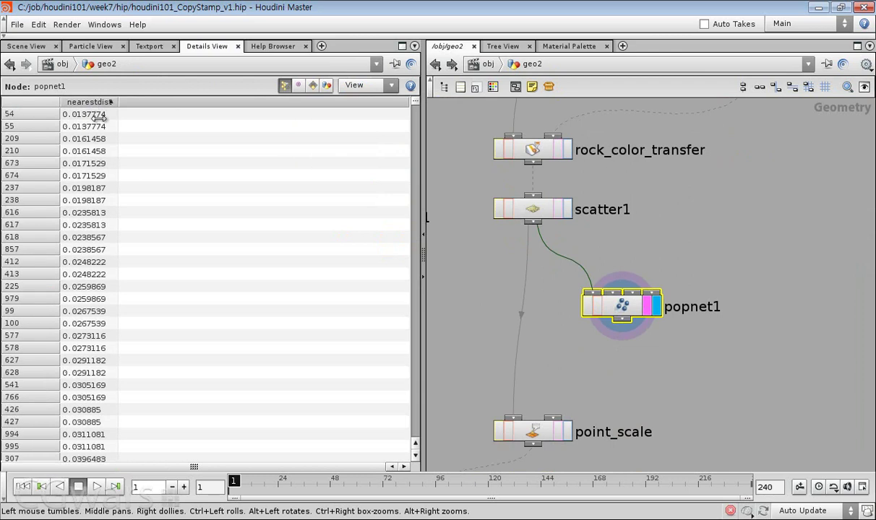
scroll(86, 249, down, 10)
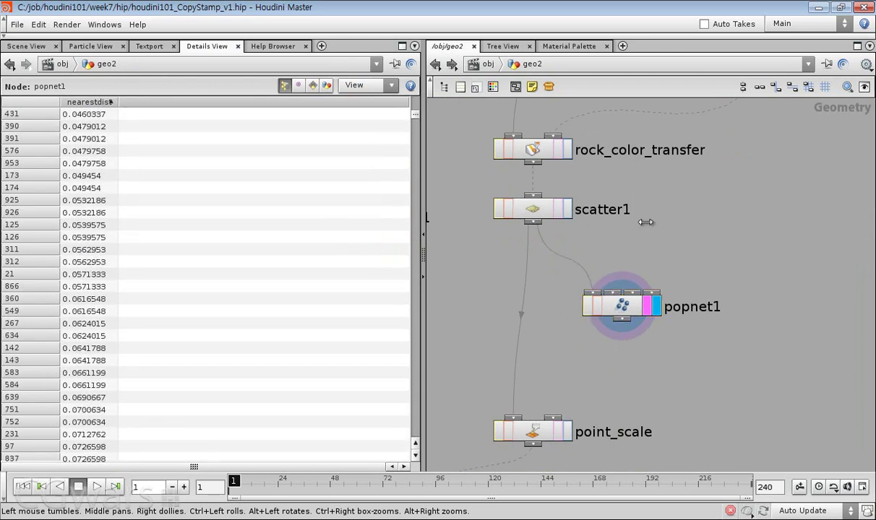
scroll(608, 197, up, 3)
scroll(607, 292, down, 3)
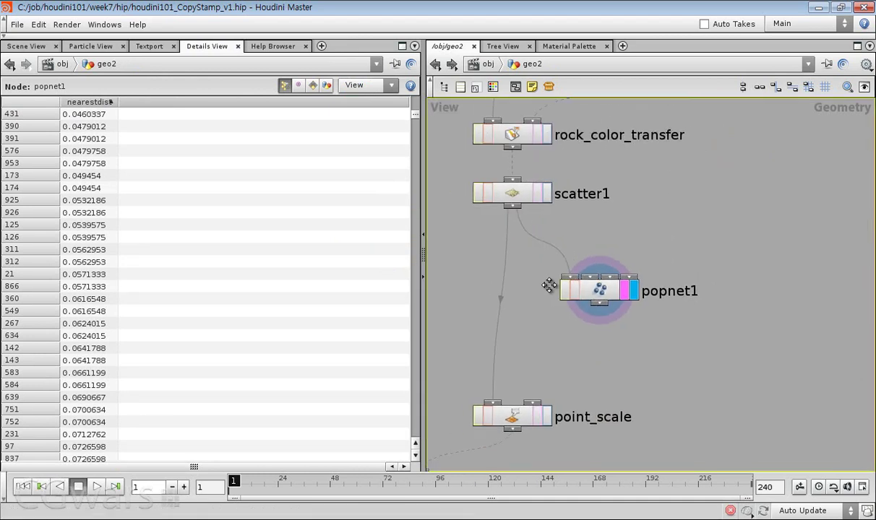
click(150, 46)
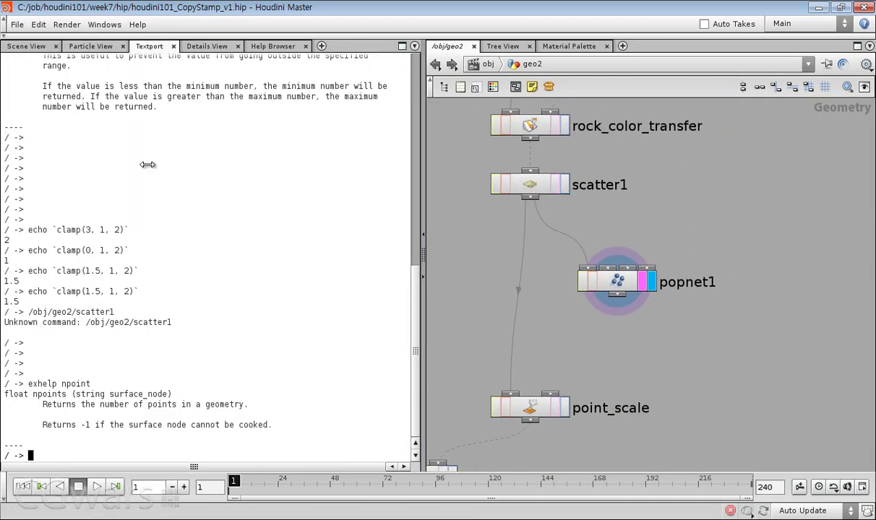
key(Return)
key(Return)
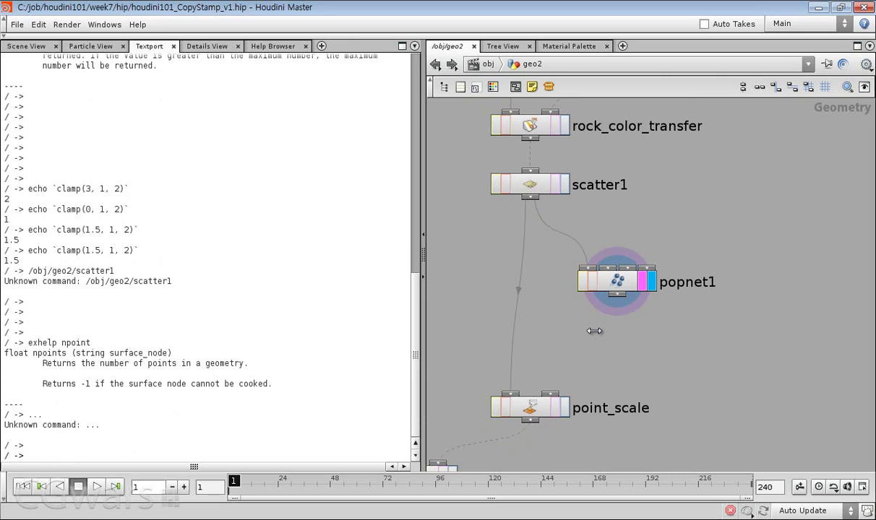
- Place an AttribCreate node below popnet1, connect popnet1's output to it and make it the displayed node
drag(624, 288, 648, 266)
key(Tab)
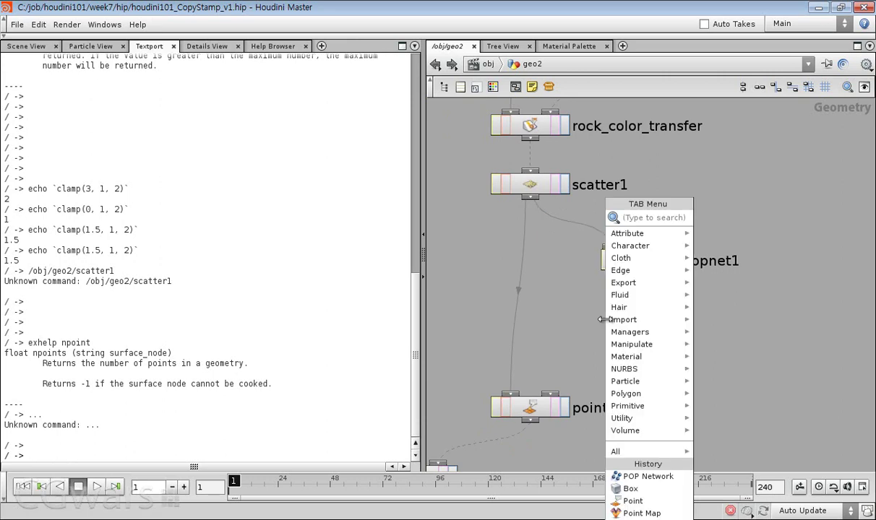
text(p)
key(Escape)
key(Tab)
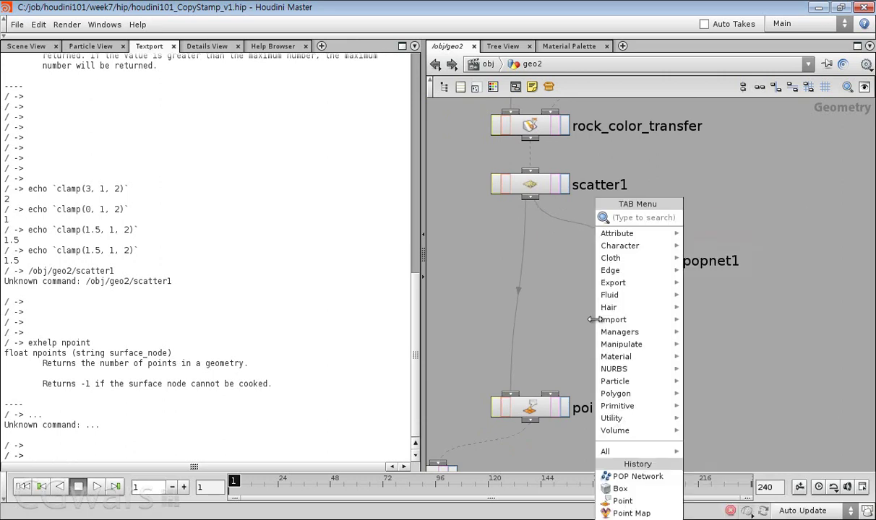
text(attrib)
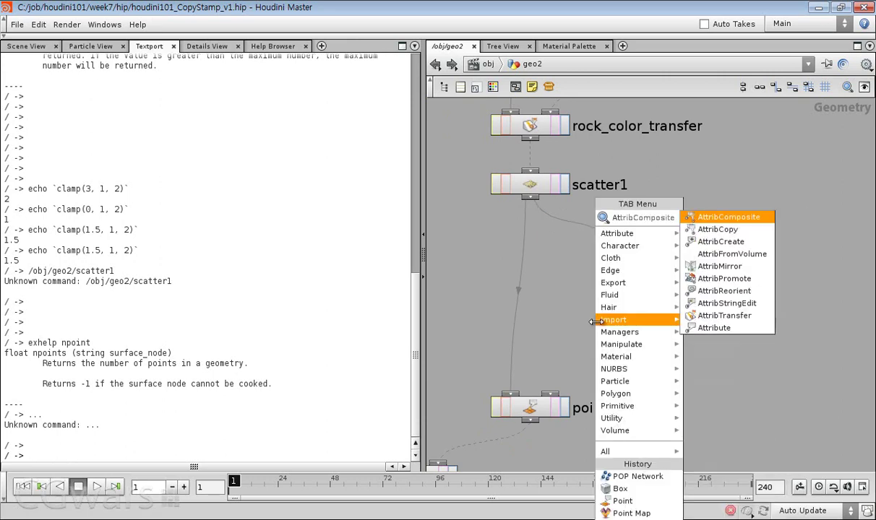
click(752, 241)
click(583, 326)
drag(640, 275, 582, 313)
middle_drag(707, 310, 677, 311)
- Name the attribute created by attribcreate1 pscale
key(p)
drag(676, 169, 573, 168)
text(pscale)
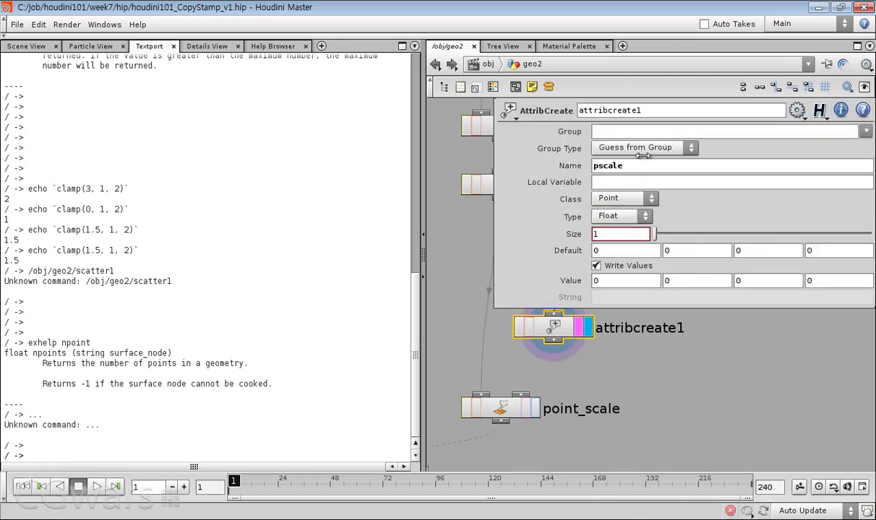
- Set the first value of the pscale attribute to the expression point("../popnet1", $PT, "nearestdist", 0)
click(622, 284)
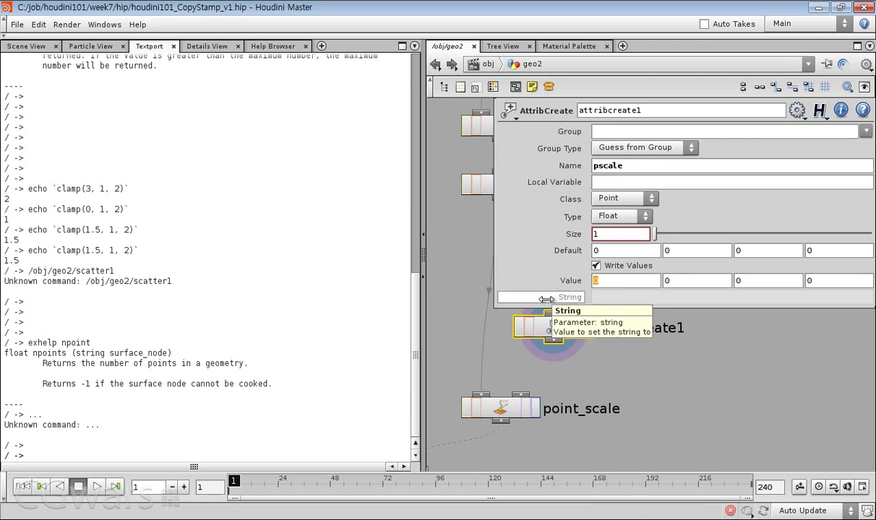
key(BackSpace)
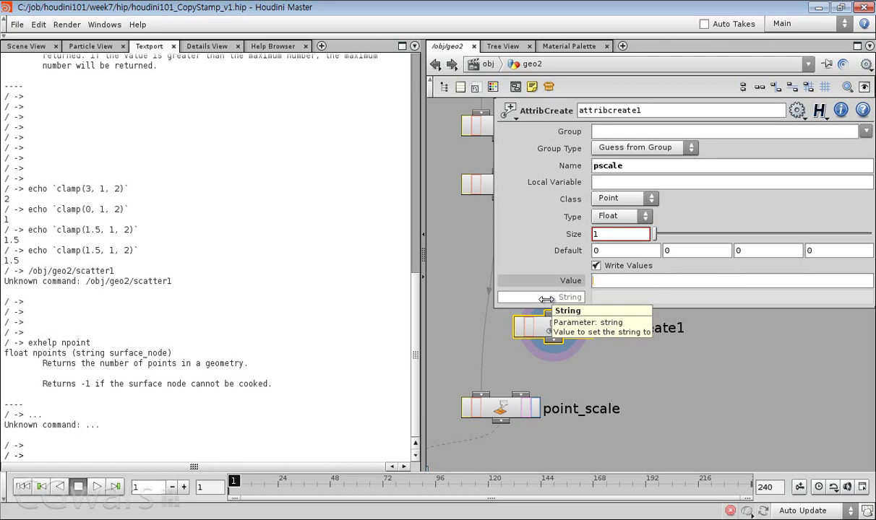
text(point)
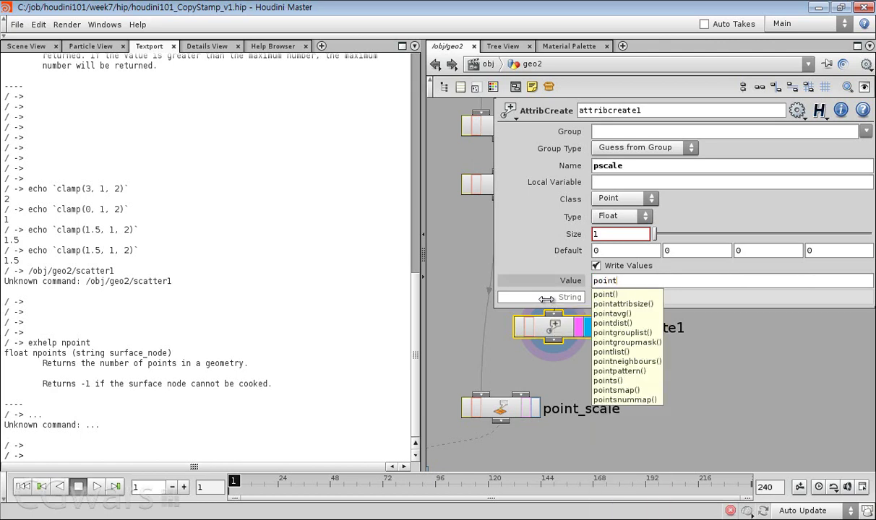
text((")
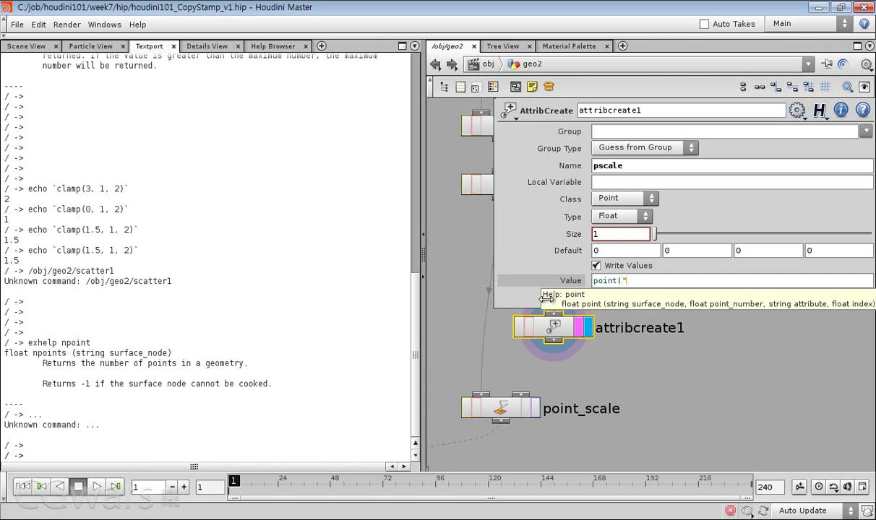
text(../)
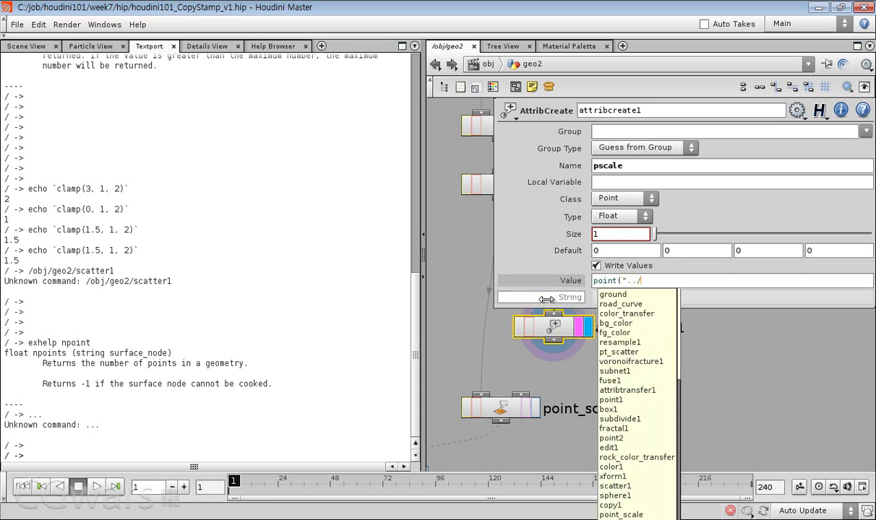
text(pop)
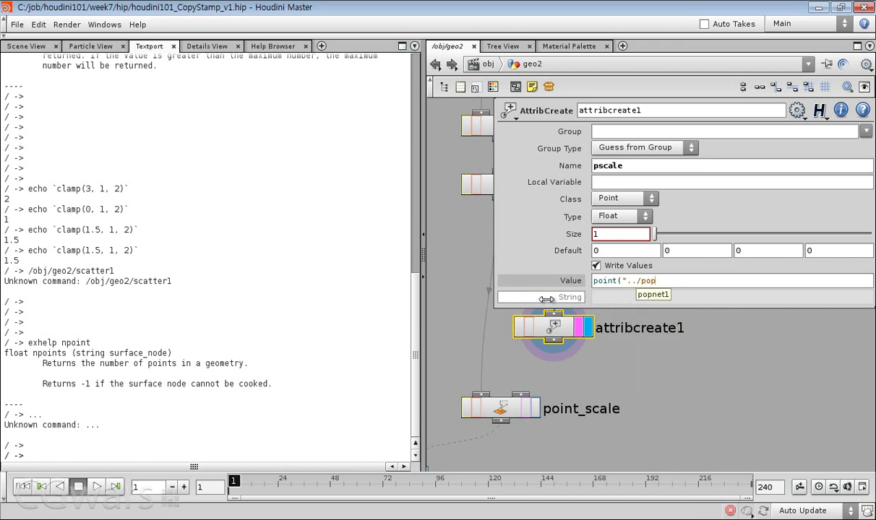
text(net1)
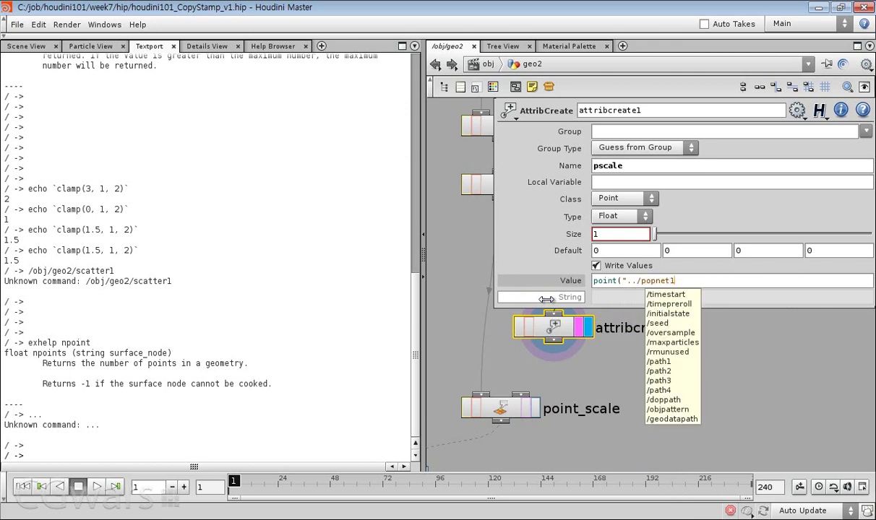
text(", $PT, "nearestdist)
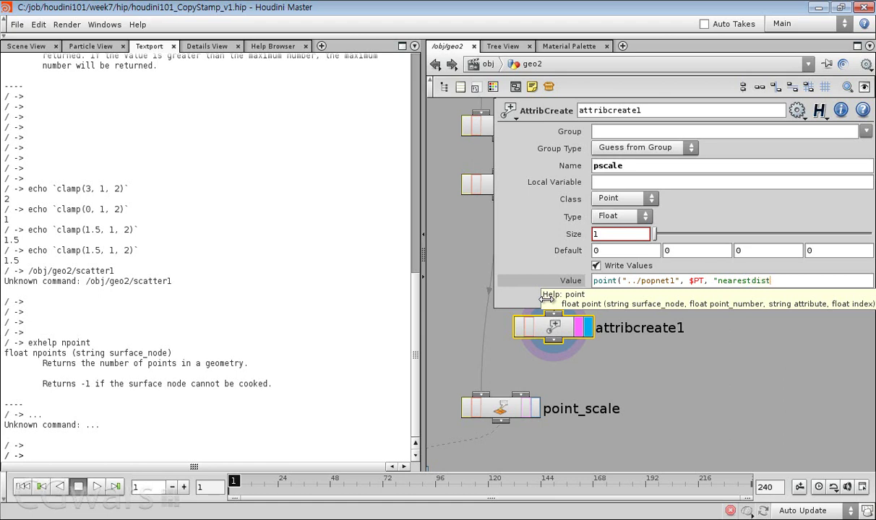
text(0))
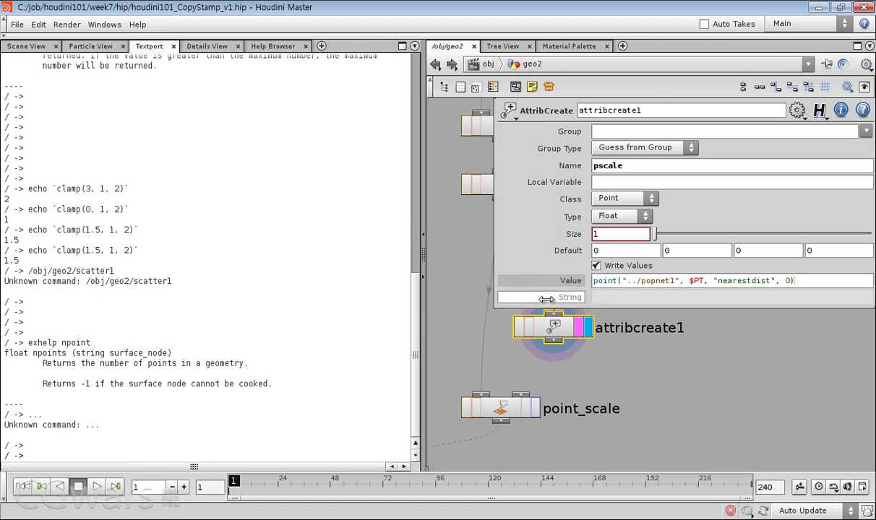
key(Return)
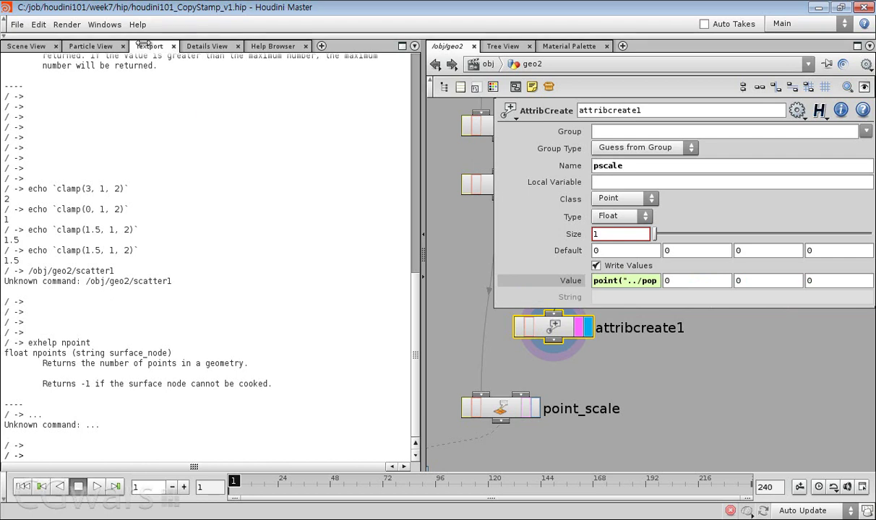
- Review the pscale value expression in the expression editor and close it without changes
click(631, 288)
click(817, 283)
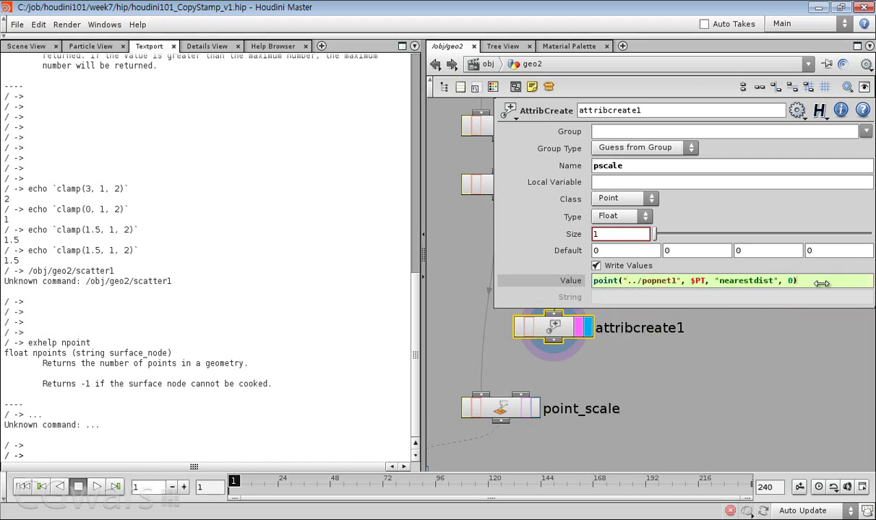
key(alt+e)
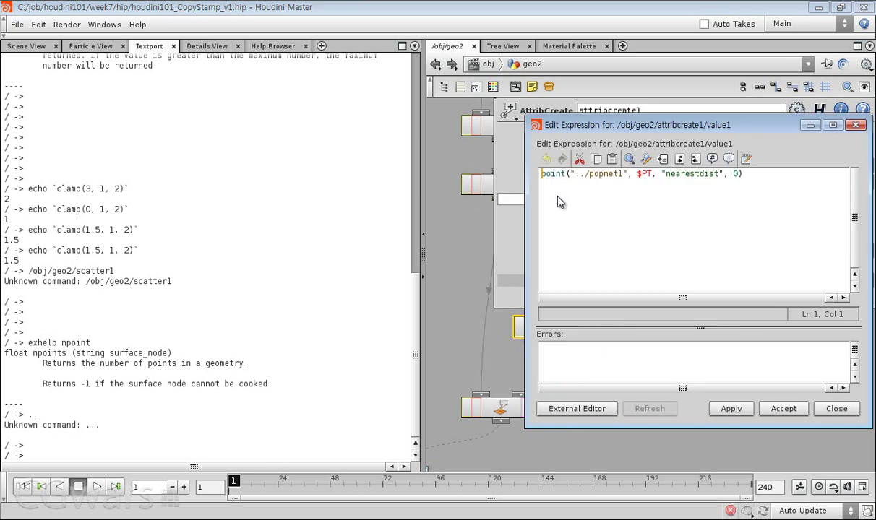
drag(591, 124, 314, 125)
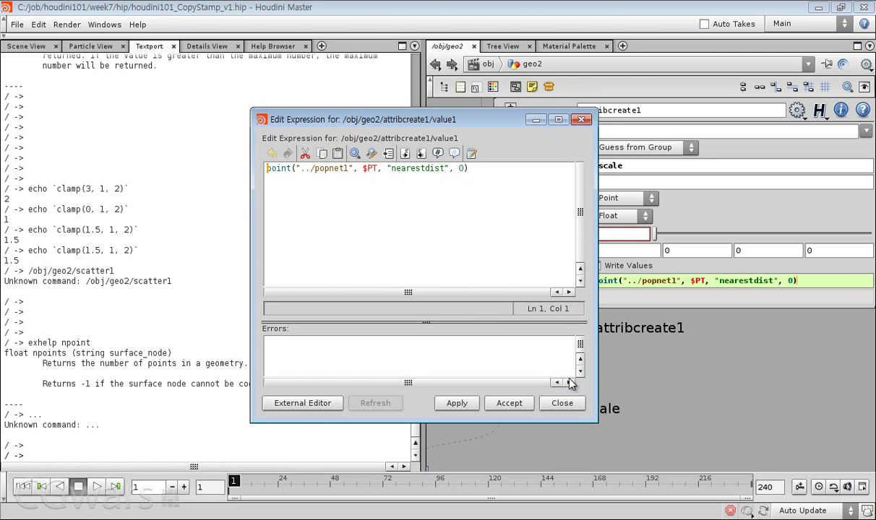
click(570, 402)
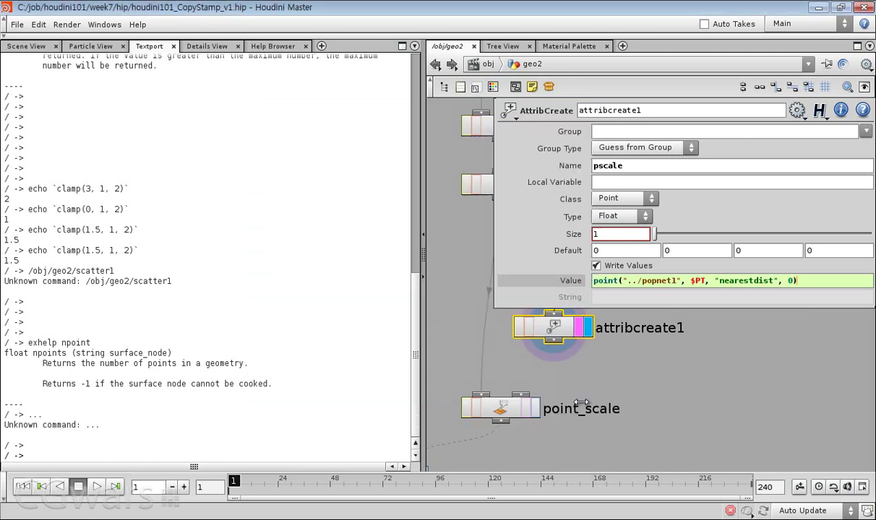
- Compare attribcreate1's pscale values with nearestdist in the details spreadsheet and return to the scene view
click(269, 46)
click(206, 46)
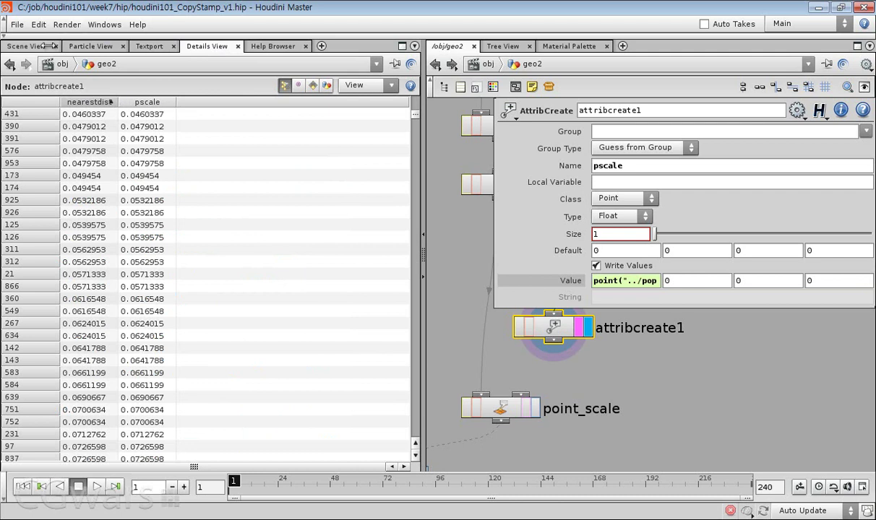
click(26, 46)
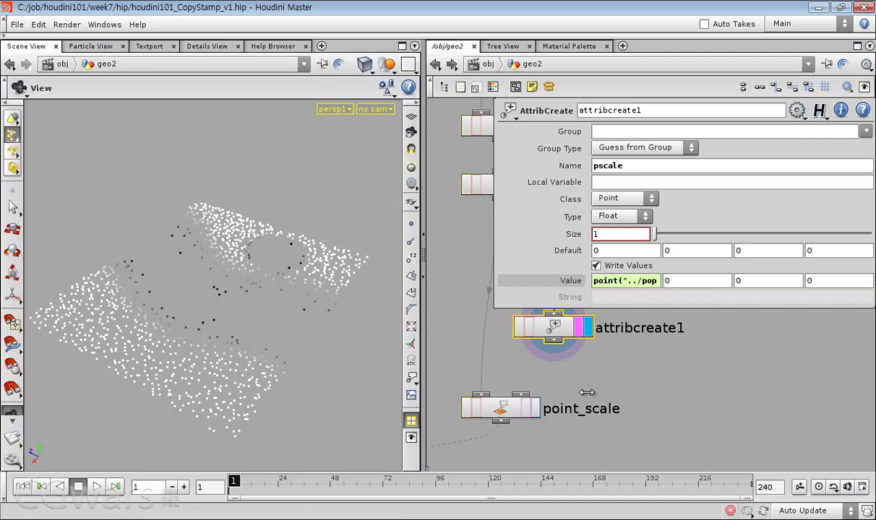
- Feed attribcreate1 into the copy node's second input in place of point_scale and position it beside point_scale
scroll(643, 405, down, 3)
scroll(598, 401, up, 2)
drag(576, 418, 527, 354)
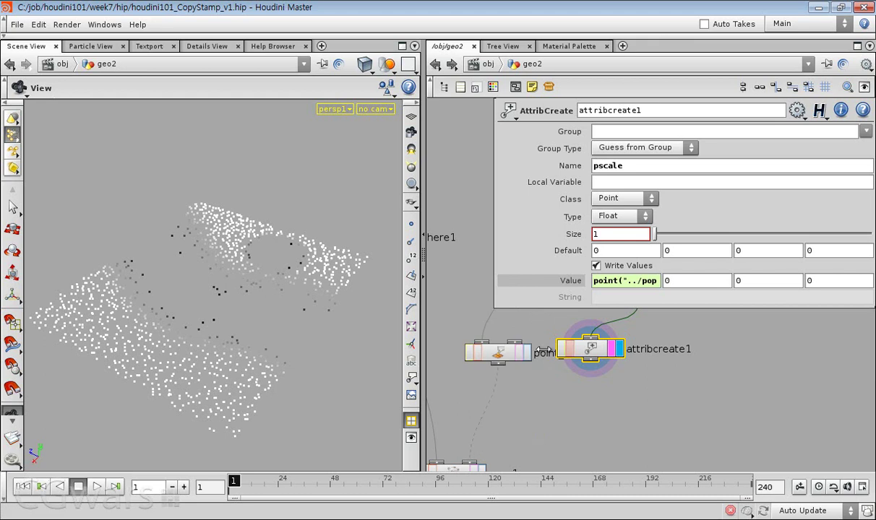
click(588, 360)
drag(587, 350, 593, 398)
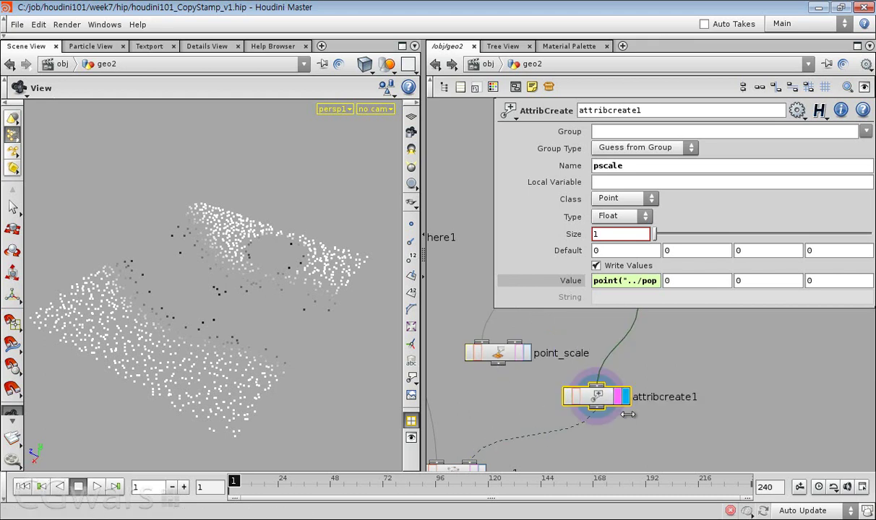
- Display the copy1 node's result and examine the sizes of the copied spheres up close
middle_drag(700, 406, 734, 374)
scroll(734, 373, down, 1)
scroll(603, 415, up, 1)
click(541, 430)
drag(242, 282, 156, 342)
right_drag(155, 341, 239, 259)
drag(208, 282, 195, 327)
right_drag(195, 326, 326, 274)
middle_drag(163, 270, 168, 287)
right_drag(167, 287, 277, 338)
- Wrap attribcreate1's pscale value expression in a clamp function with minimum 0.1 and maximum 0.2
click(643, 281)
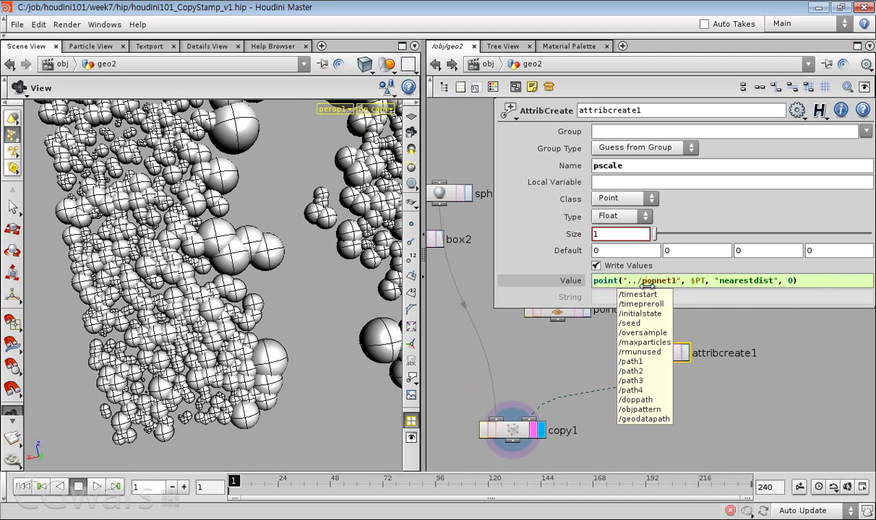
key(Escape)
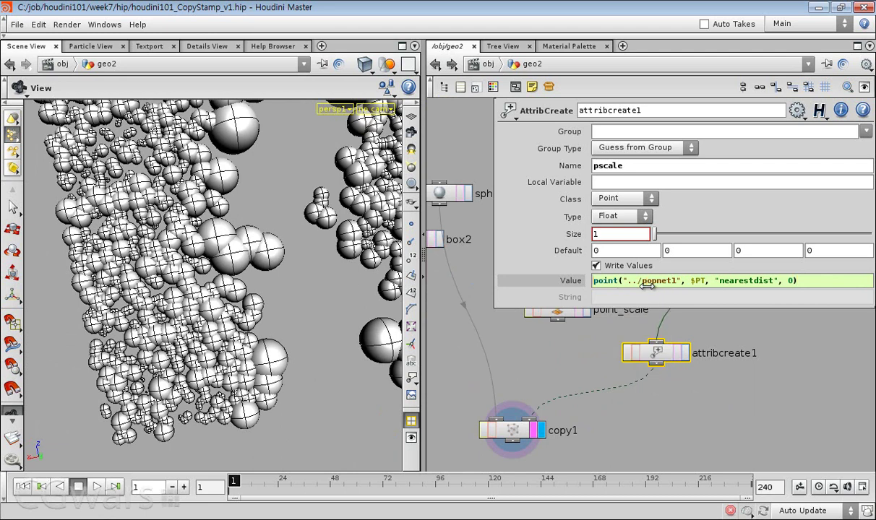
click(645, 282)
key(Home)
text(clamp()
key(End)
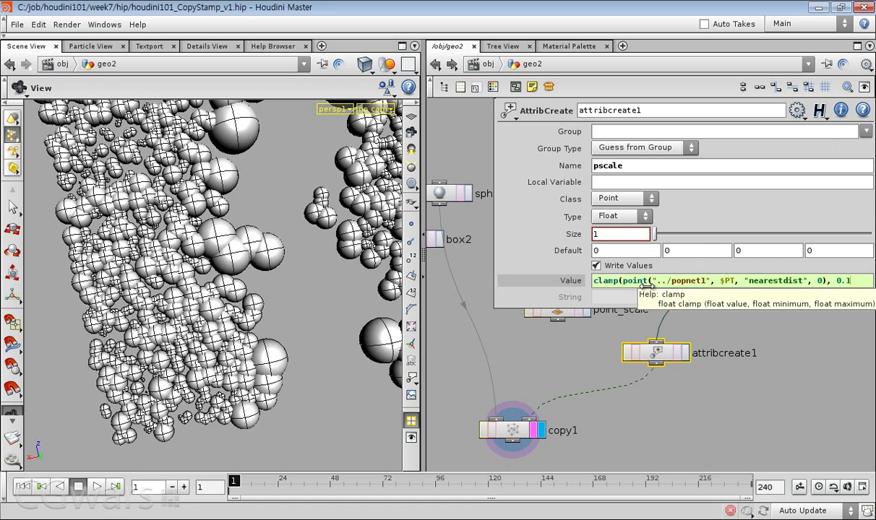
text(3))
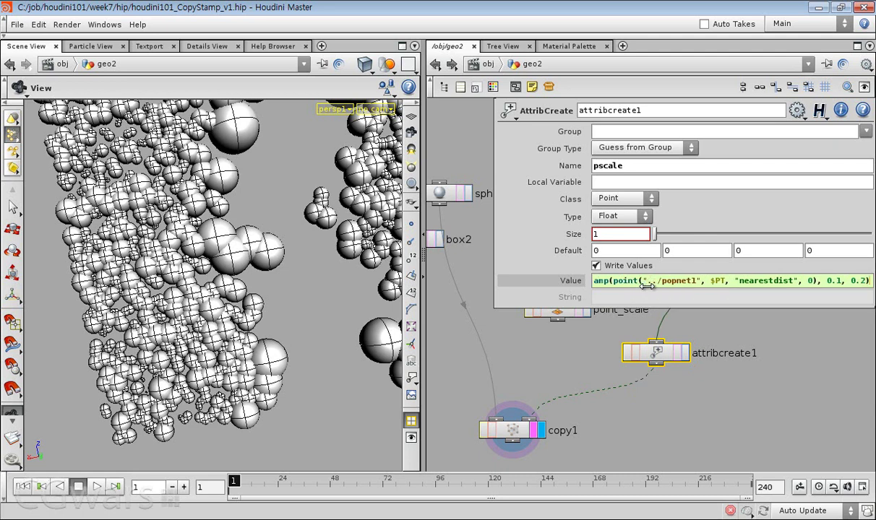
key(Return)
drag(110, 312, 205, 293)
drag(415, 362, 319, 361)
- Set the clamp's minimum in the pscale value expression to 0.02
click(654, 281)
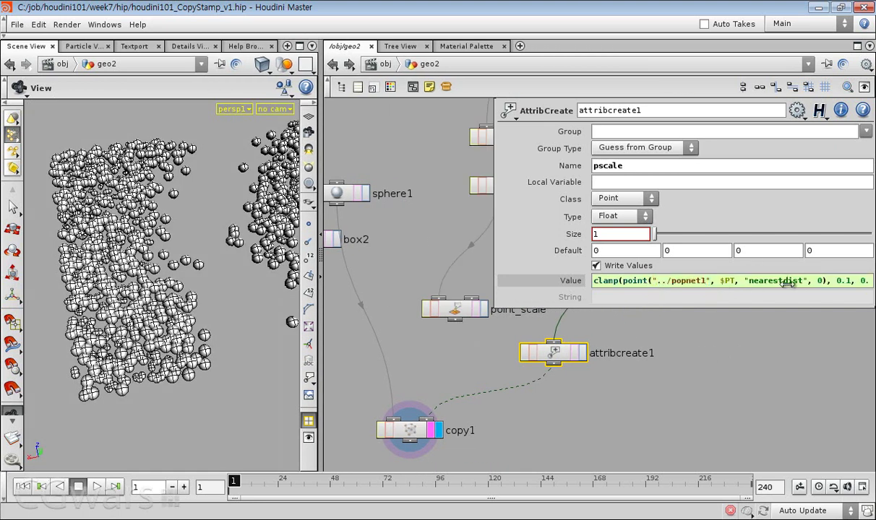
click(788, 285)
key(End)
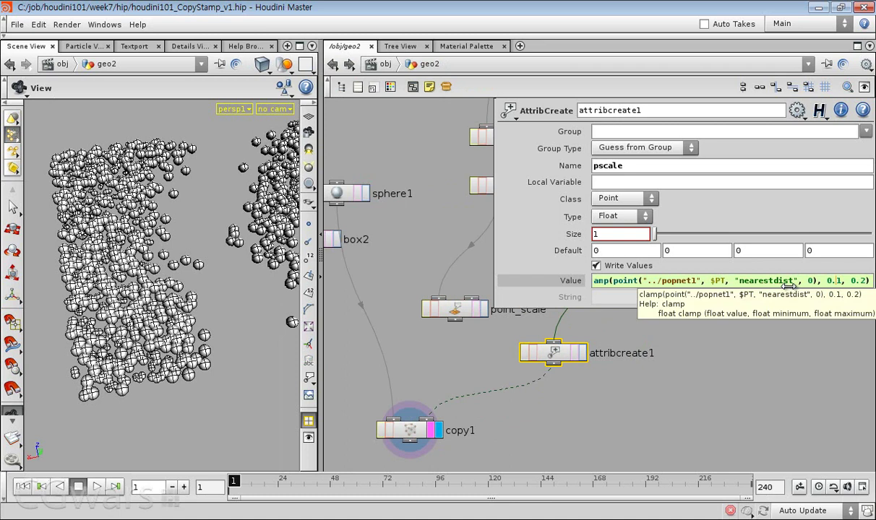
key(Return)
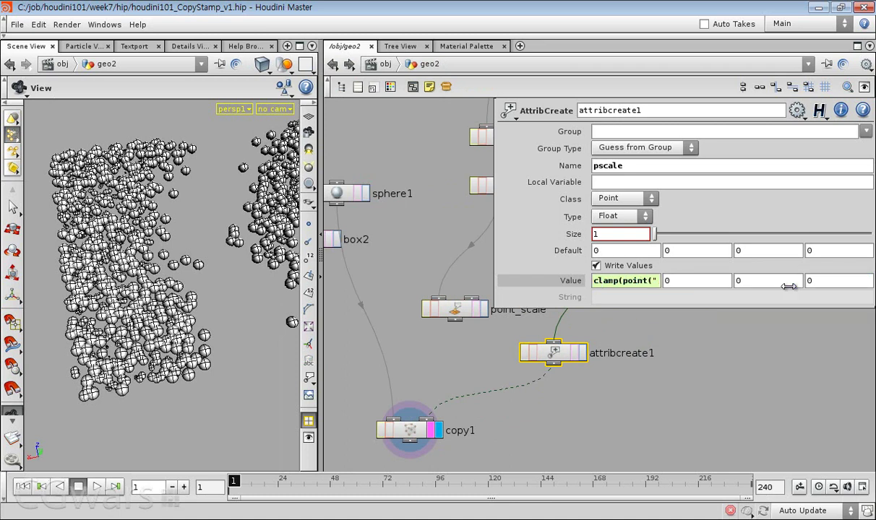
scroll(152, 282, up, 5)
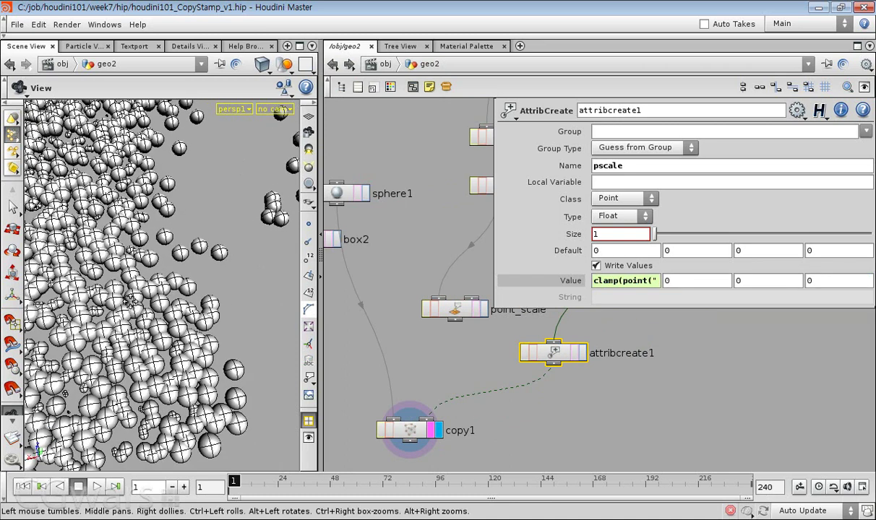
- Append a division to the clamped pscale expression, trying .5 and 2 as the divisor
click(680, 283)
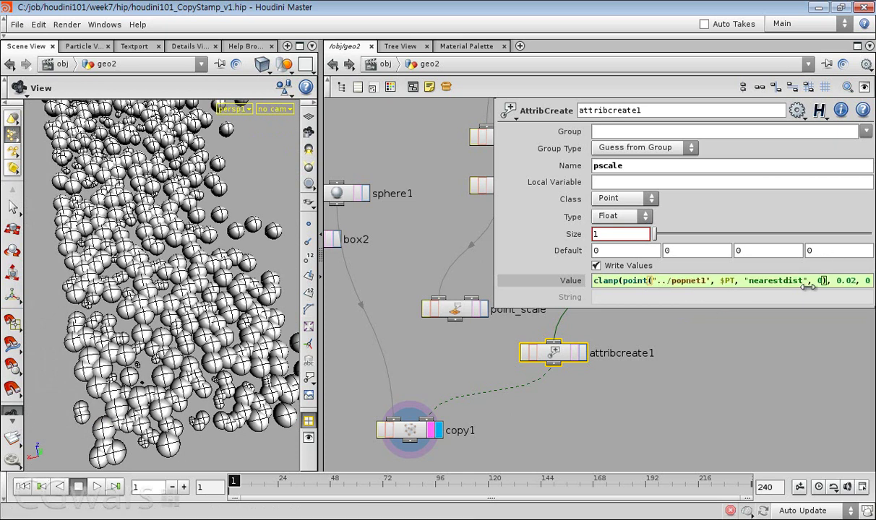
double_click(831, 284)
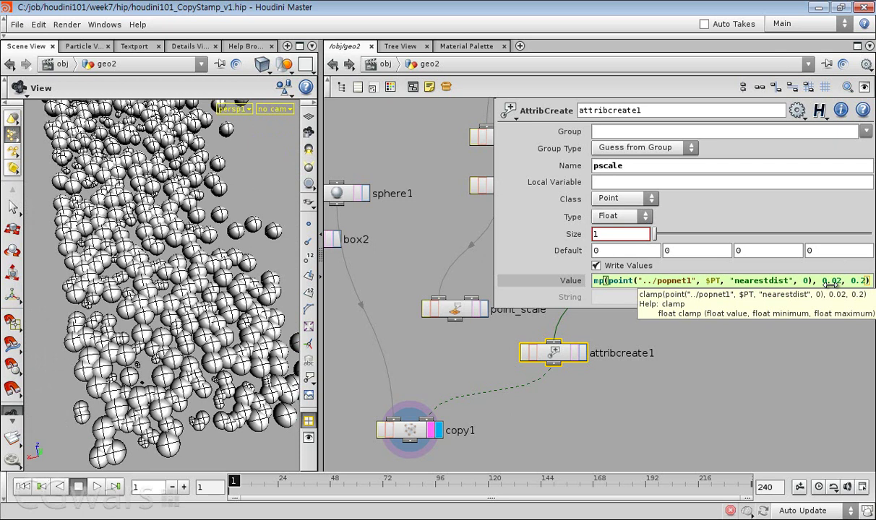
text(/.)
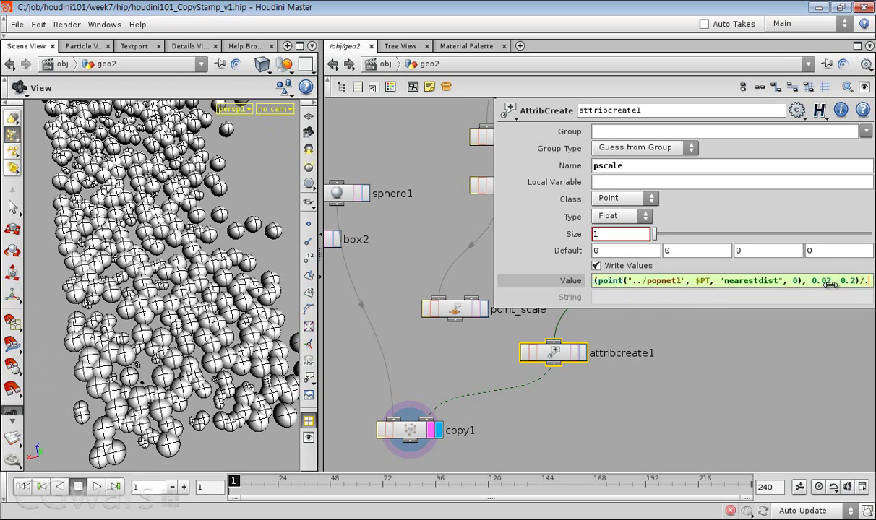
key(Return)
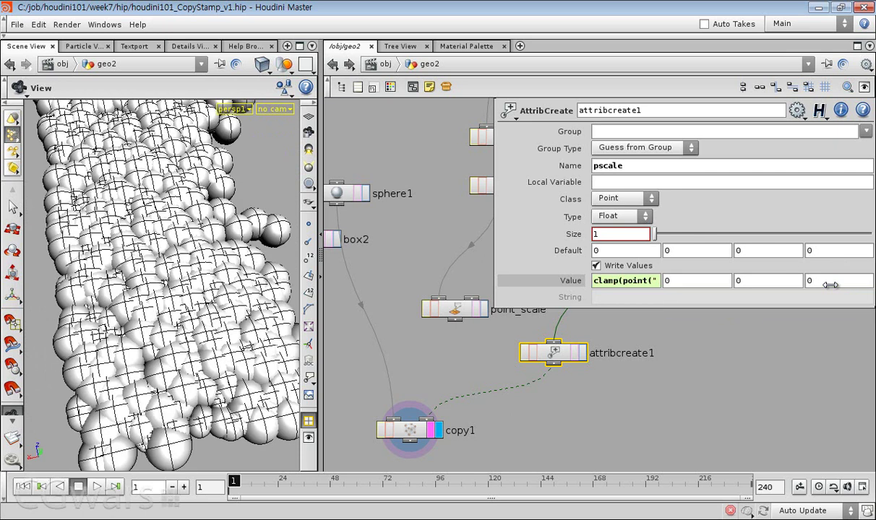
click(645, 282)
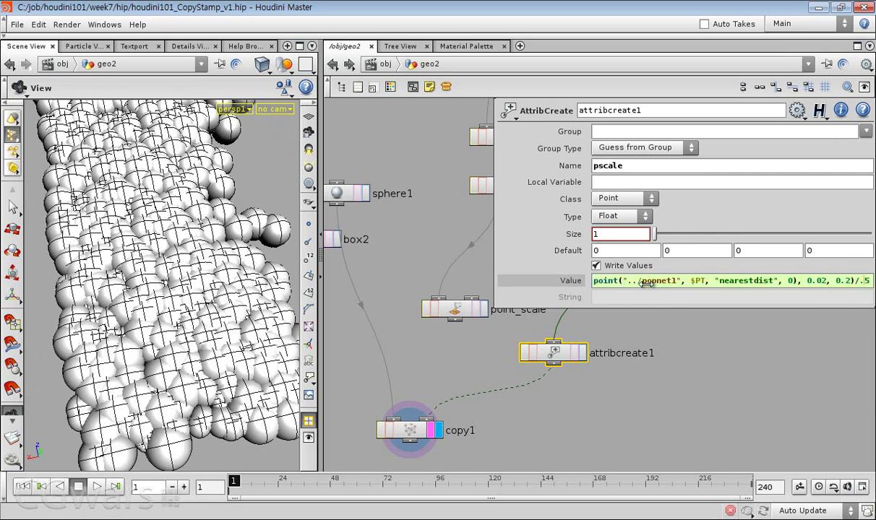
key(Return)
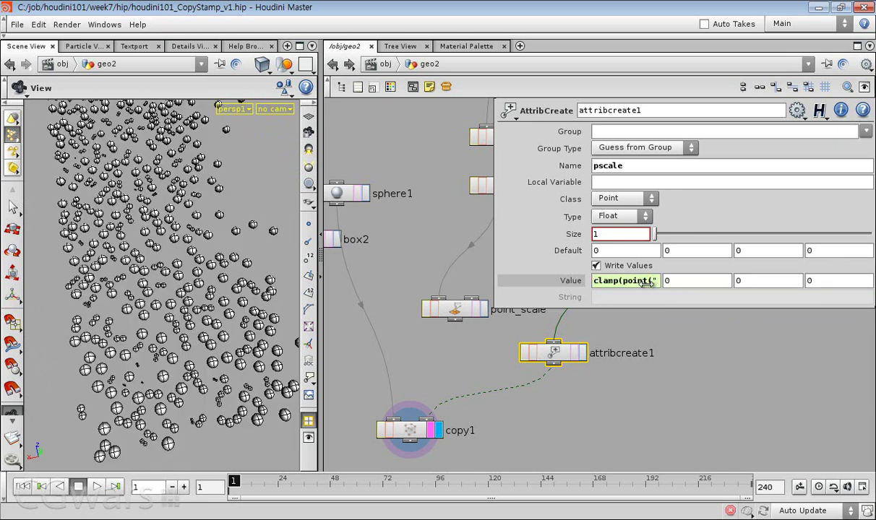
- Set the divisor at the end of the pscale expression to 1.25 and check the spheres
click(645, 282)
key(End)
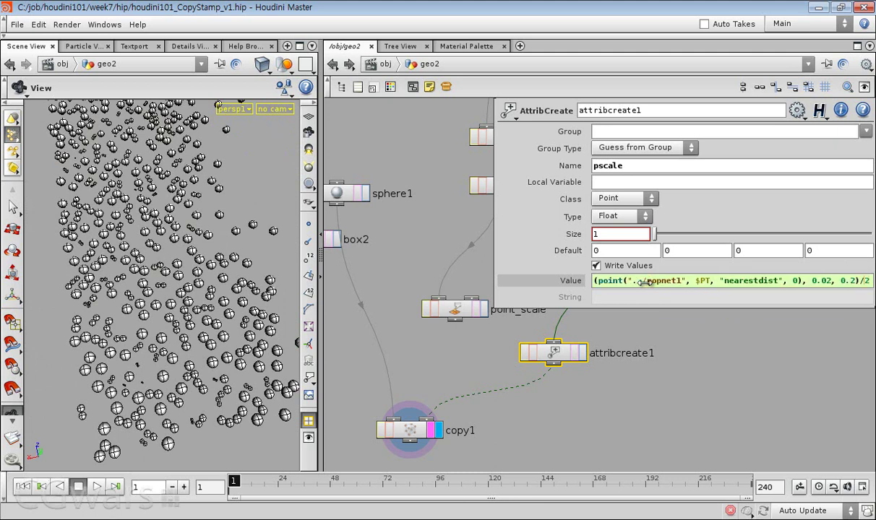
text(1.25)
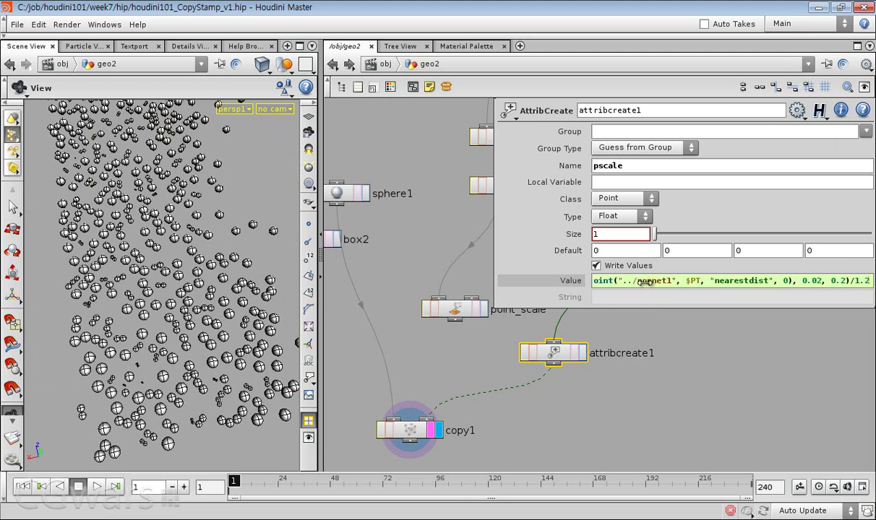
key(Return)
drag(206, 278, 195, 312)
key(w)
key(w)
- Try 1.2 as the divisor in the pscale expression and settle on 1.5
click(648, 281)
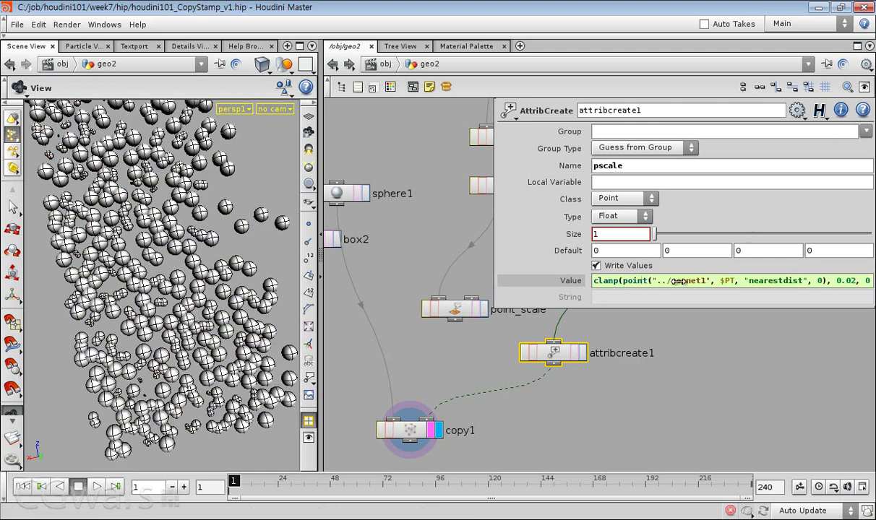
key(End)
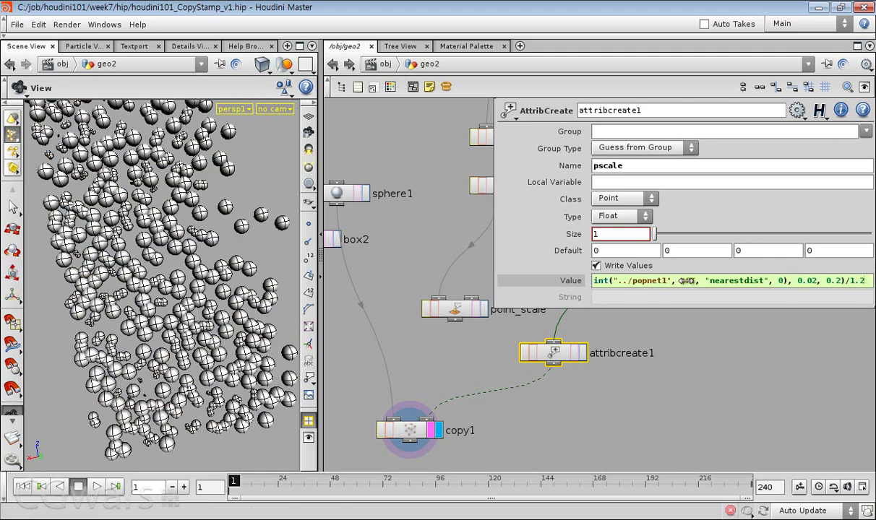
key(Return)
click(686, 281)
click(684, 346)
click(628, 280)
key(End)
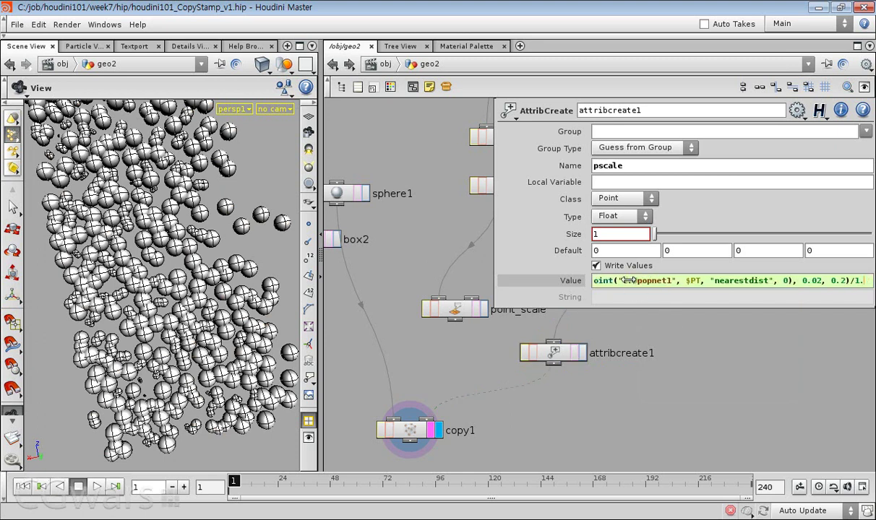
key(Return)
key(w)
mouse_move(184, 319)
mouse_down()
mouse_move(171, 307)
mouse_move(168, 325)
mouse_up()
key(w)
right_drag(168, 325, 159, 296)
mouse_move(159, 296)
mouse_down()
mouse_move(160, 391)
mouse_move(156, 337)
mouse_move(238, 318)
mouse_up()
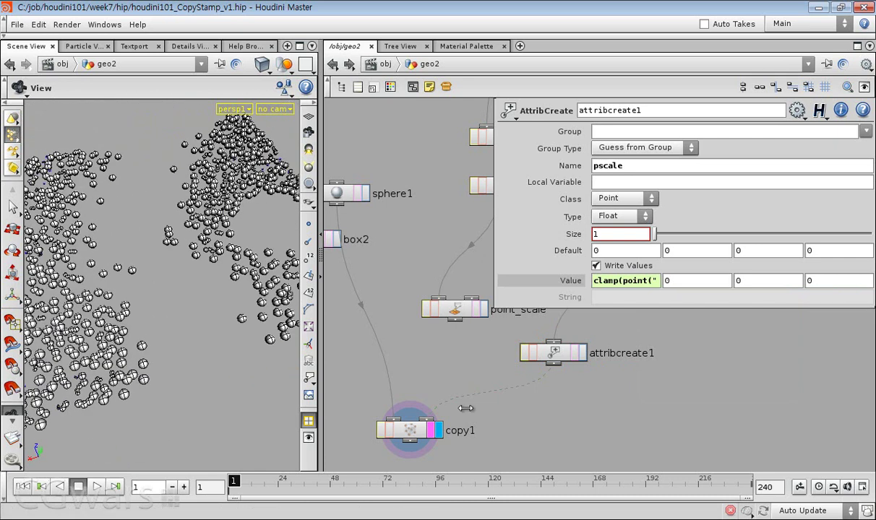
- Compare the display of attribcreate1 with copy1 and examine the overlap and size variation of the copied spheres
scroll(474, 411, down, 3)
scroll(533, 422, up, 2)
scroll(551, 367, up, 1)
click(541, 360)
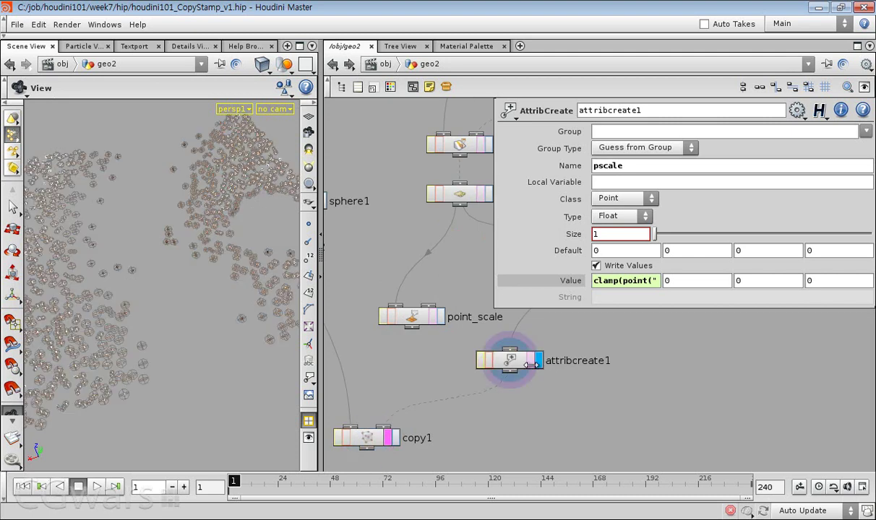
click(390, 437)
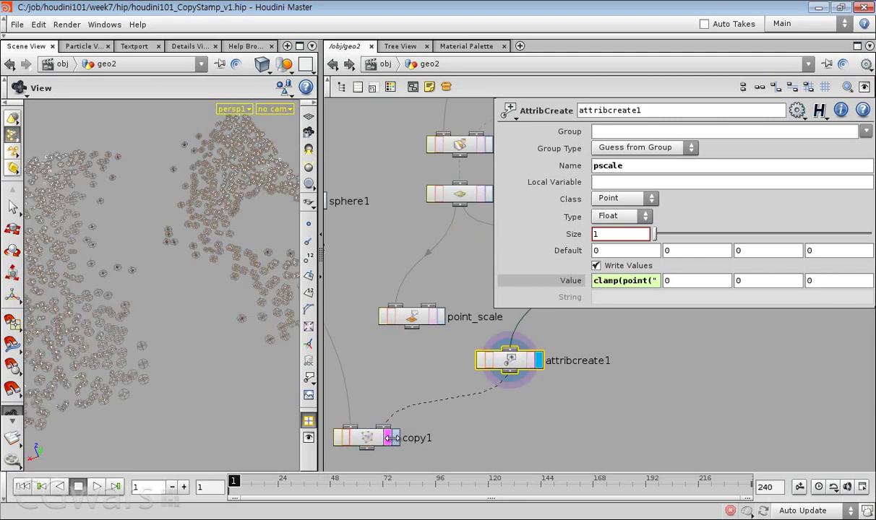
scroll(148, 340, up, 3)
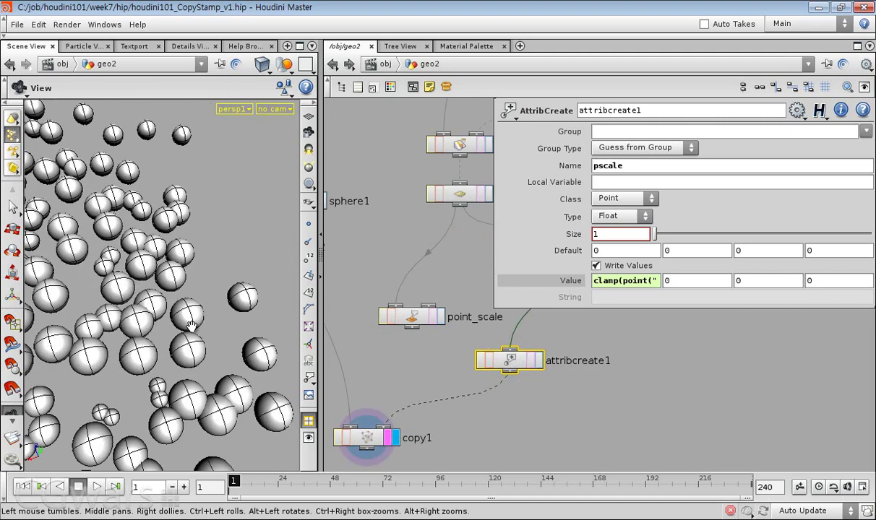
scroll(192, 345, up, 3)
middle_drag(192, 344, 228, 309)
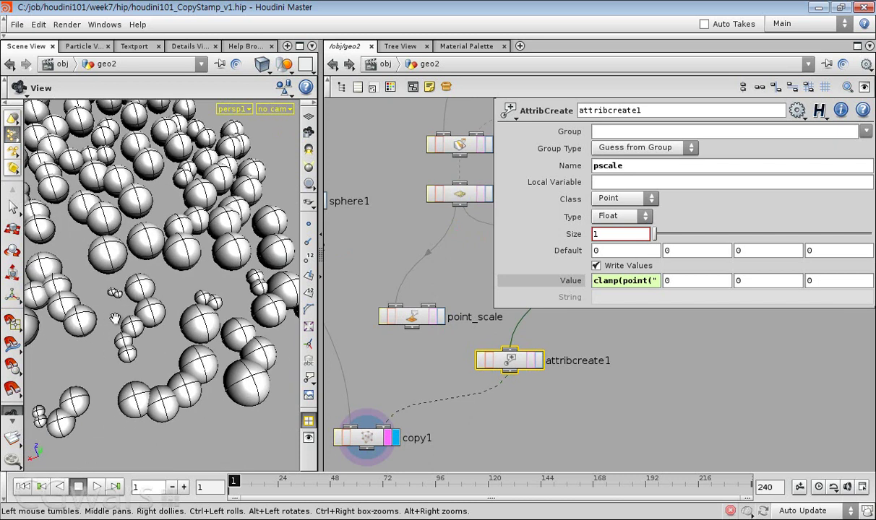
drag(92, 401, 201, 344)
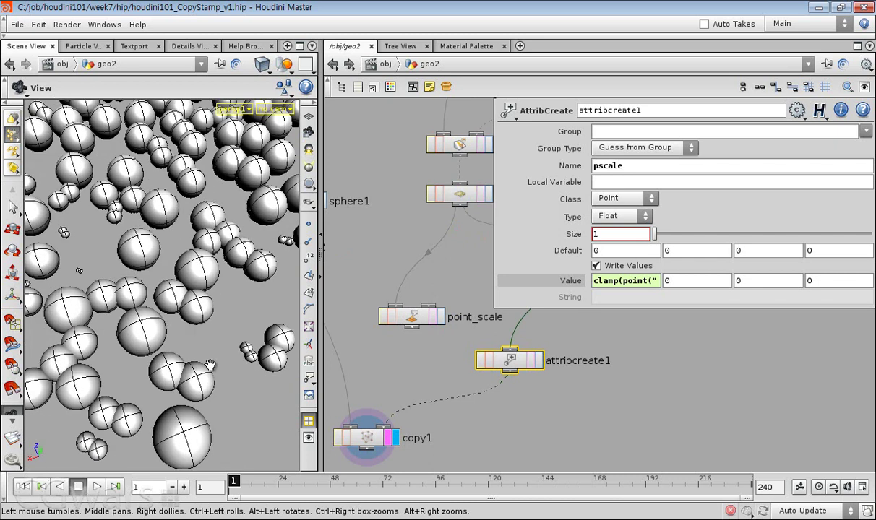
key(w)
key(w)
right_drag(231, 356, 161, 418)
middle_drag(161, 418, 153, 436)
- Connect box2 in place of sphere1 as the source geometry of copy1
scroll(408, 342, down, 2)
middle_drag(380, 291, 433, 299)
scroll(408, 295, up, 3)
click(331, 292)
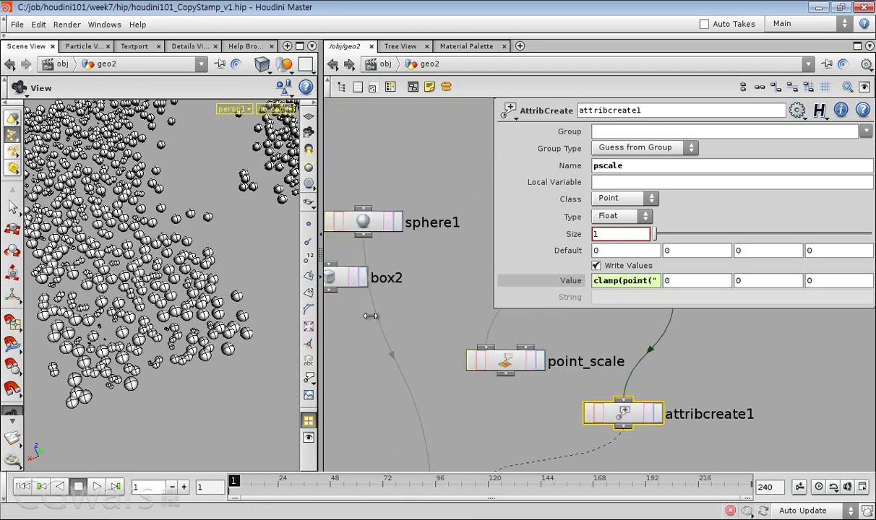
click(390, 353)
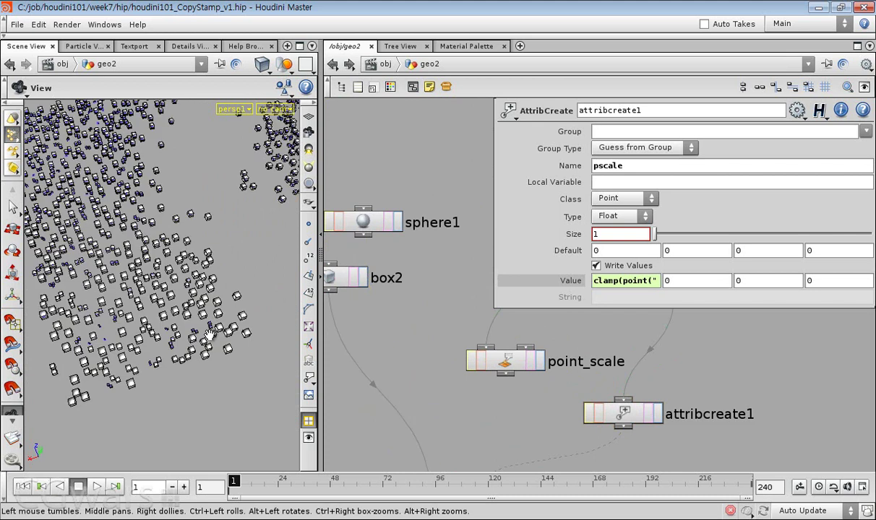
drag(210, 334, 225, 326)
right_drag(226, 326, 183, 354)
drag(192, 322, 305, 352)
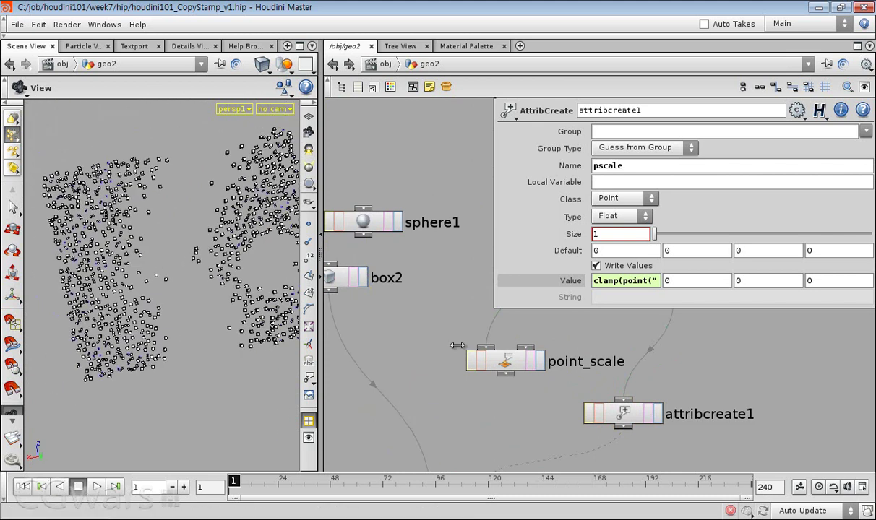
- Set the clamp's maximum in attribcreate1's pscale value expression to 0.5
scroll(563, 412, down, 2)
click(587, 413)
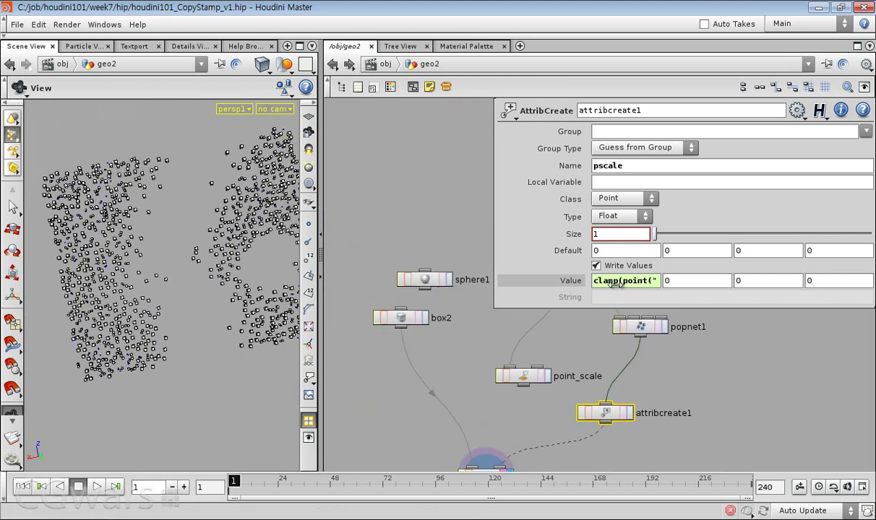
click(613, 282)
key(End)
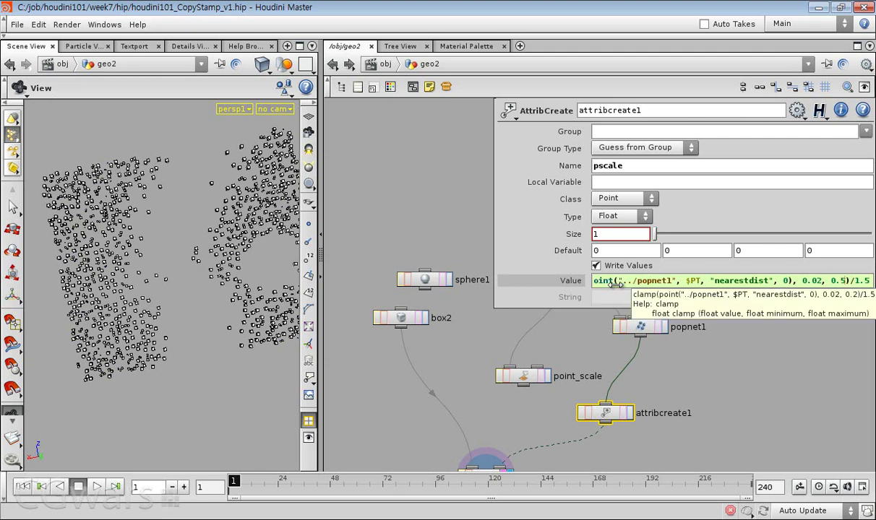
key(Return)
- Examine the size variation of the copied boxes from several angles, both close up and overall
drag(178, 292, 170, 245)
right_drag(170, 245, 168, 312)
mouse_move(169, 312)
mouse_down()
mouse_move(206, 342)
mouse_move(164, 322)
mouse_up()
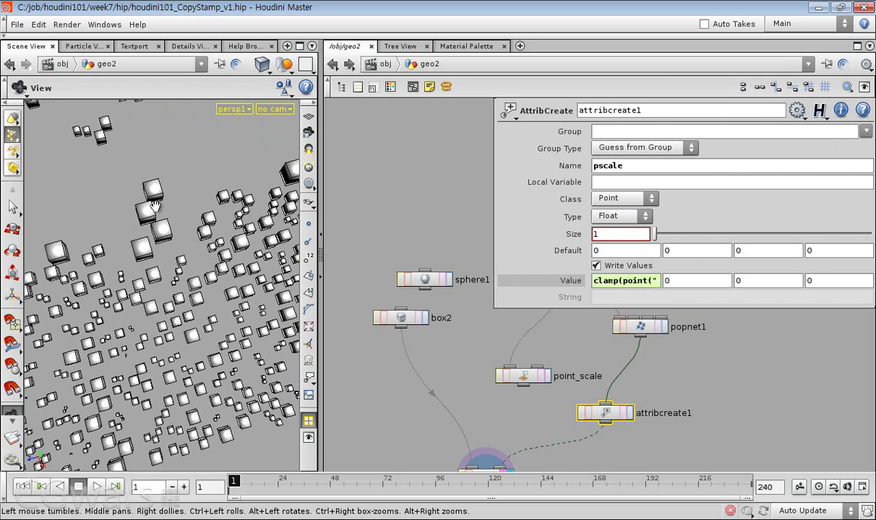
drag(163, 308, 150, 394)
right_drag(150, 393, 142, 361)
mouse_move(143, 361)
mouse_down()
mouse_move(136, 337)
mouse_move(172, 322)
mouse_move(169, 345)
mouse_move(186, 367)
mouse_up()
key(shift+w)
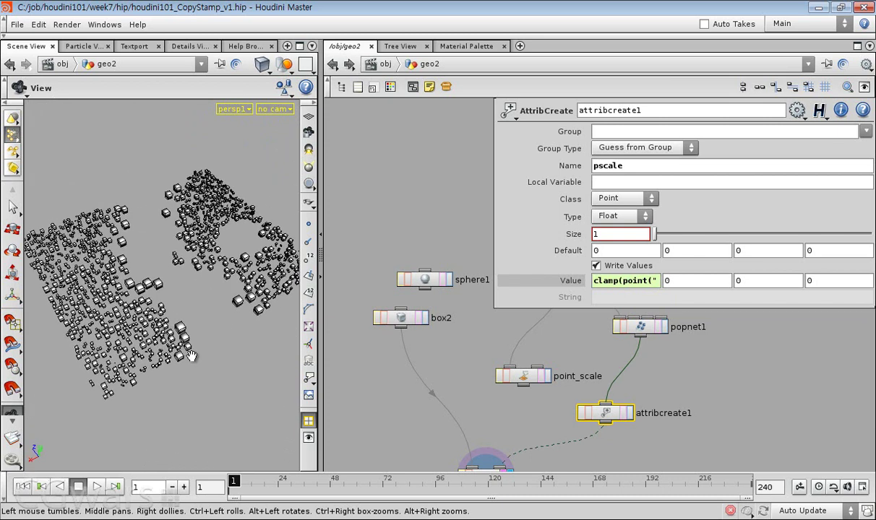
- Deselect all nodes and hide the parameter overlay in the network view
click(442, 366)
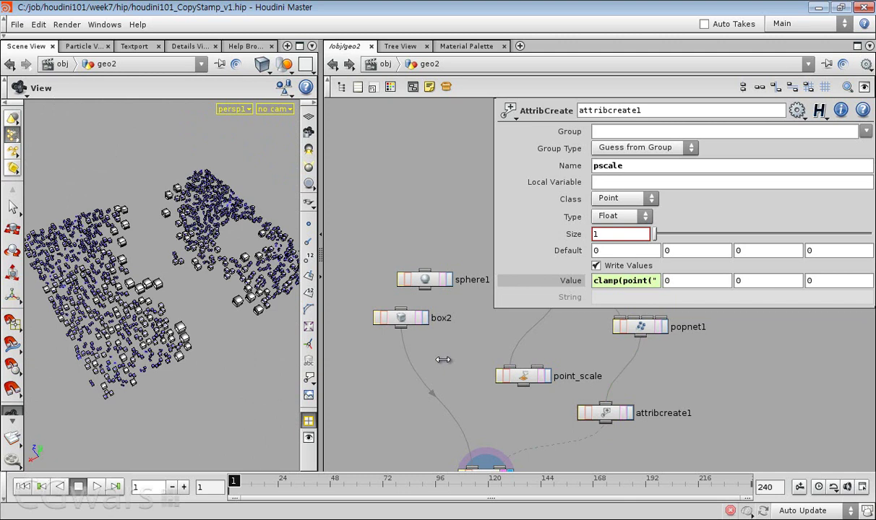
drag(210, 358, 215, 316)
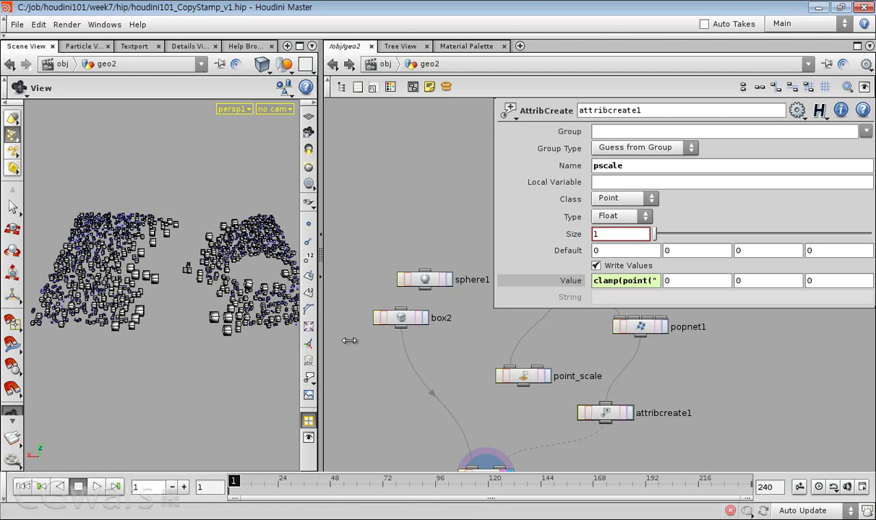
middle_drag(379, 387, 380, 335)
key(p)
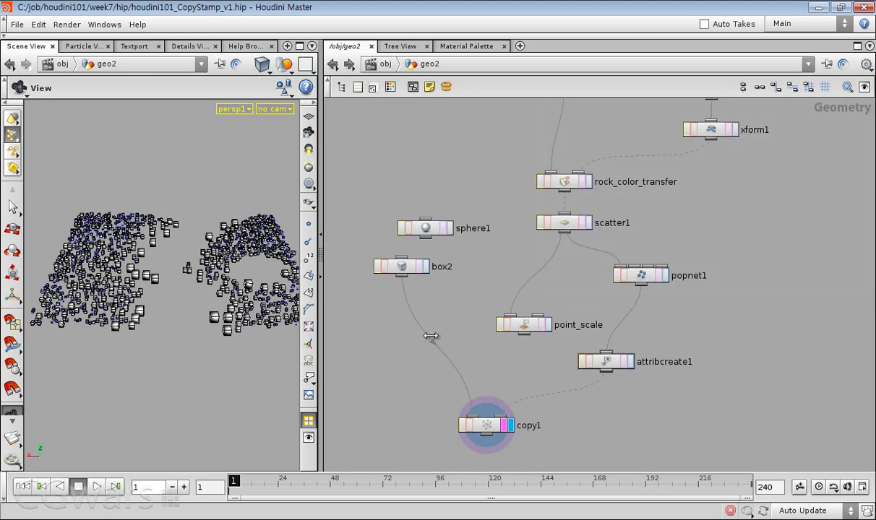
- Rearrange the sphere1 and box2 nodes in the network to make room beside them
scroll(419, 277, up, 1)
drag(406, 222, 370, 219)
drag(399, 267, 433, 266)
drag(389, 217, 366, 214)
middle_drag(400, 288, 479, 307)
drag(502, 282, 491, 276)
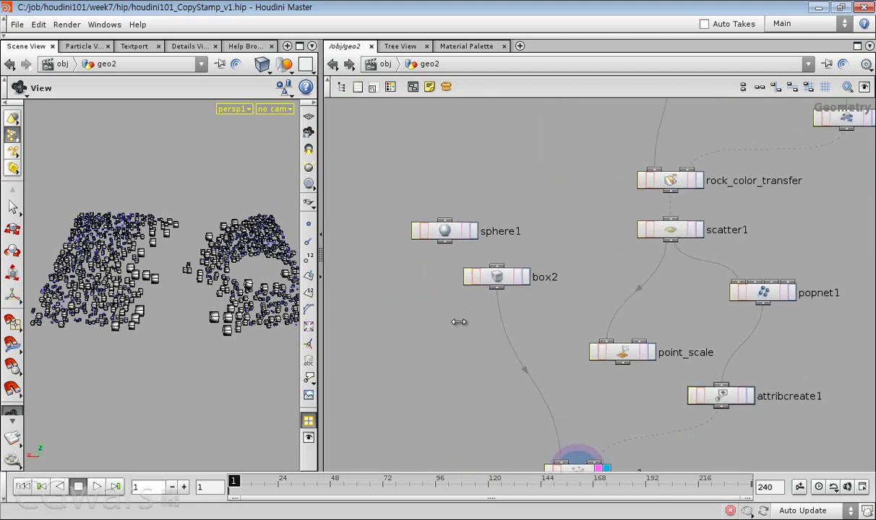
- Add a Platonic Solids node near sphere1 and set its solid type to Utah Teapot
key(Tab)
text(plat)
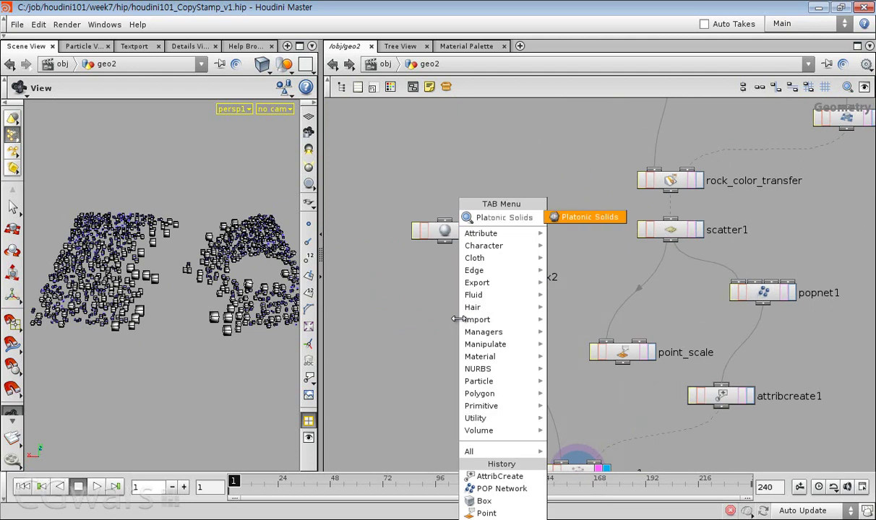
key(Return)
click(377, 187)
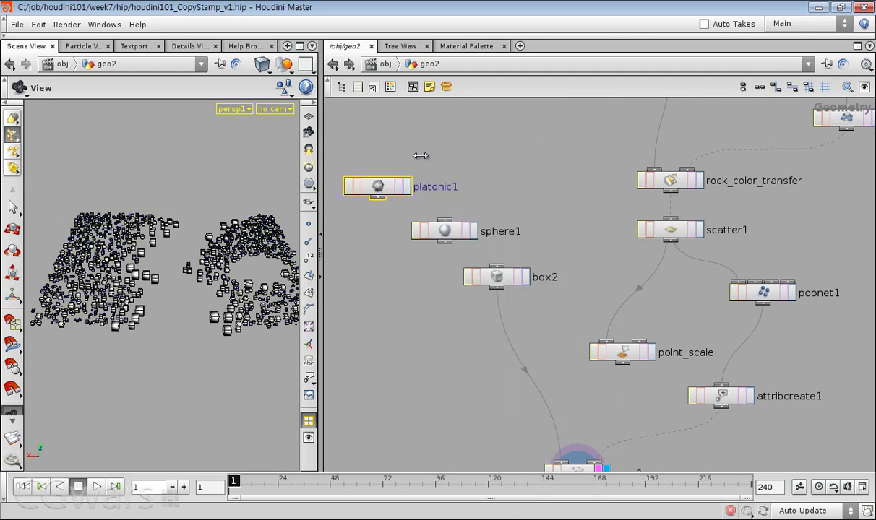
key(p)
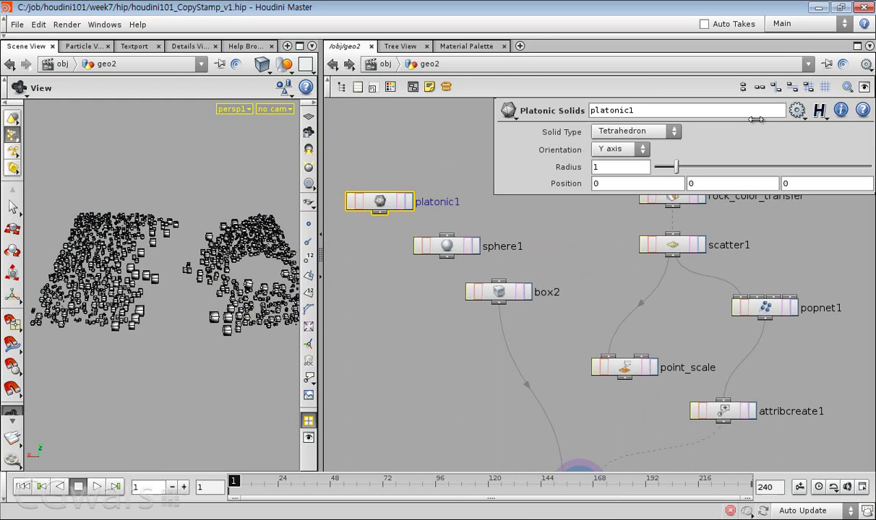
click(643, 131)
click(623, 218)
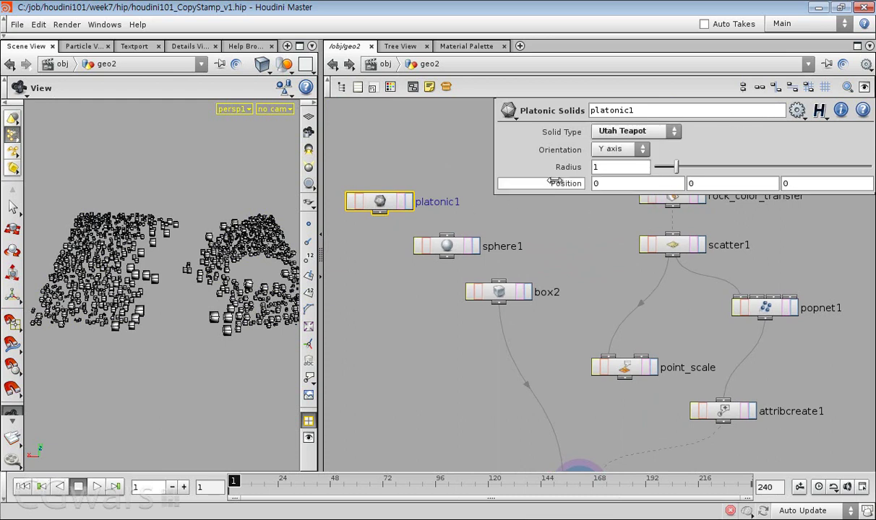
- Preview box2 alone, then display copy1 and view the copied boxes from a low angle
click(446, 247)
middle_drag(456, 339, 453, 287)
click(564, 376)
key(p)
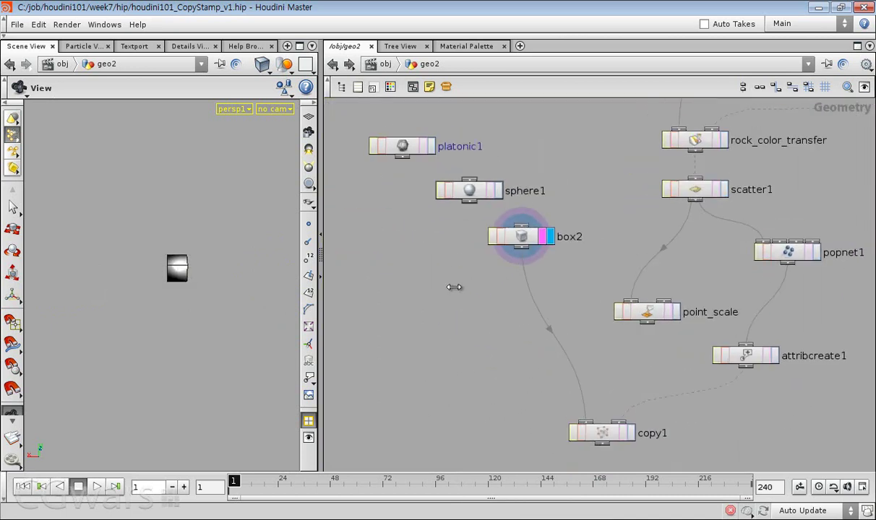
click(632, 433)
drag(180, 354, 151, 352)
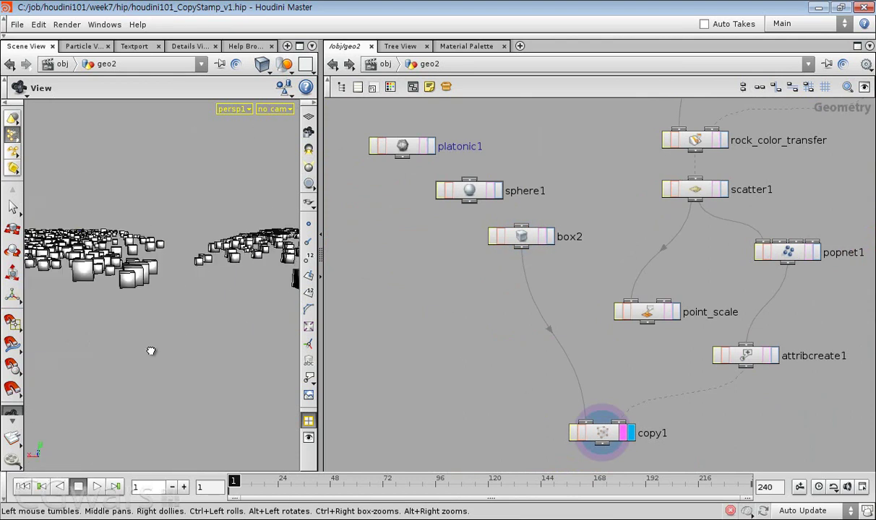
- Move the copy1 node to just below box2 and view the copied boxes from above
middle_drag(466, 341, 414, 301)
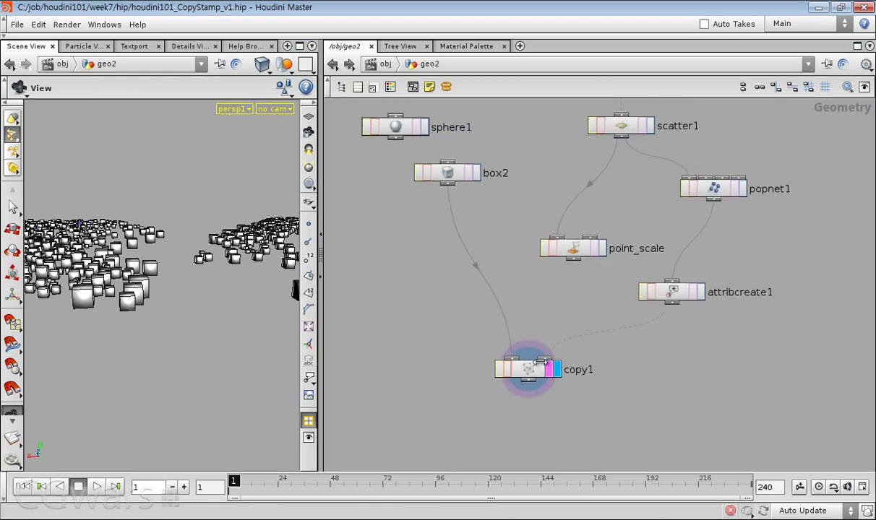
drag(540, 362, 485, 395)
middle_drag(541, 378, 495, 346)
drag(542, 349, 401, 414)
middle_drag(401, 414, 469, 416)
drag(234, 352, 231, 382)
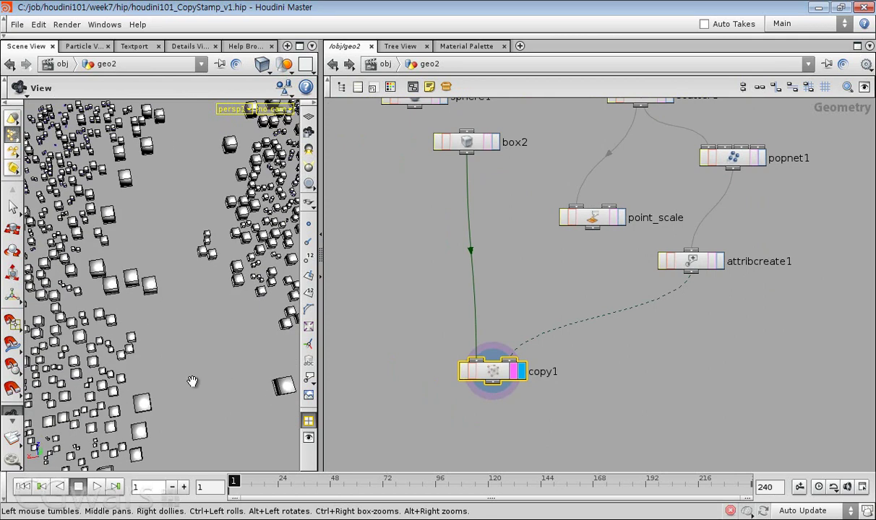
middle_drag(160, 309, 221, 302)
- Set scatter1's number of points to 100
right_drag(477, 172, 456, 199)
middle_drag(455, 199, 463, 259)
right_drag(462, 259, 408, 154)
click(604, 166)
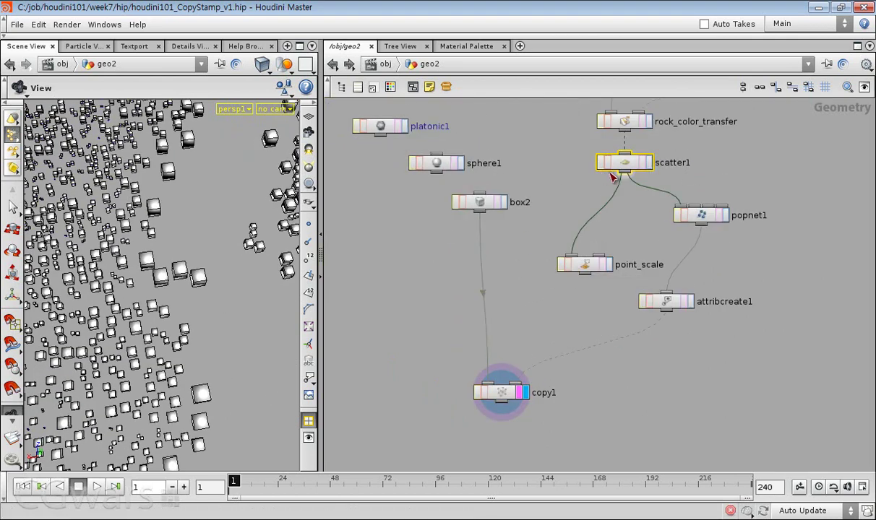
text(p100)
key(Return)
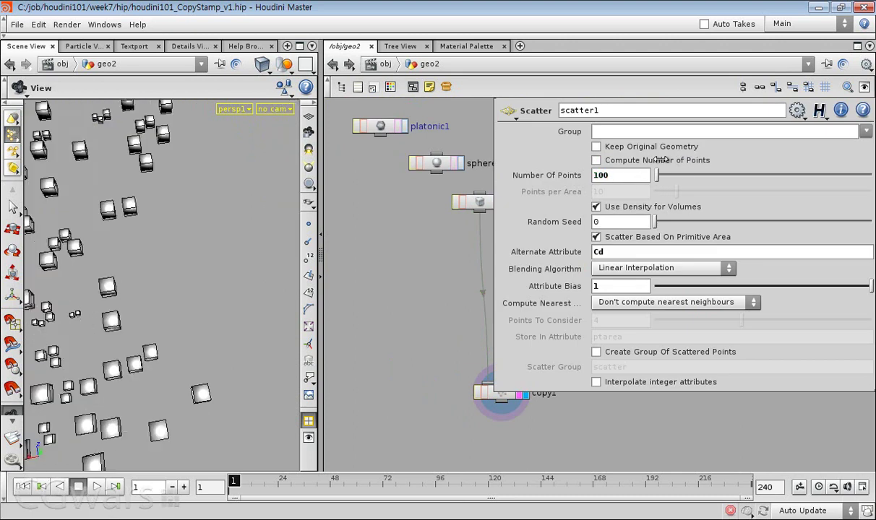
key(p)
- Connect platonic1 in place of box2 as the source geometry of copy1 and look over the copied teapots
scroll(432, 288, down, 2)
scroll(411, 223, up, 1)
drag(395, 168, 516, 413)
scroll(426, 312, up, 3)
middle_drag(472, 404, 476, 344)
right_drag(191, 346, 133, 338)
middle_drag(133, 338, 141, 335)
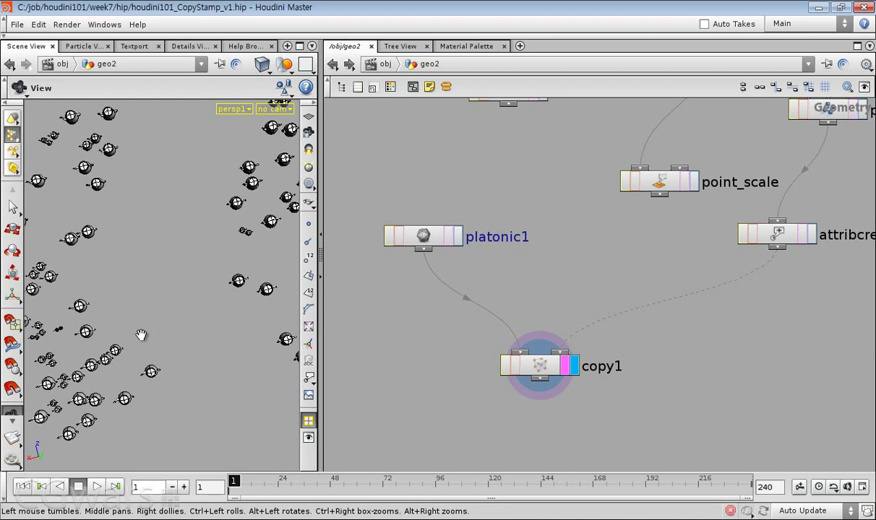
drag(129, 346, 117, 292)
- Display attribcreate1's points and turn on the point normals display in the viewport
scroll(711, 321, down, 1)
middle_drag(712, 324, 596, 329)
scroll(652, 325, up, 1)
click(650, 221)
click(704, 227)
click(309, 241)
drag(250, 271, 245, 303)
- Display scatter1, popnet1 and point1 in turn to check their outputs for point normals
scroll(784, 276, down, 3)
middle_drag(733, 176, 626, 262)
scroll(627, 262, up, 1)
scroll(626, 262, up, 2)
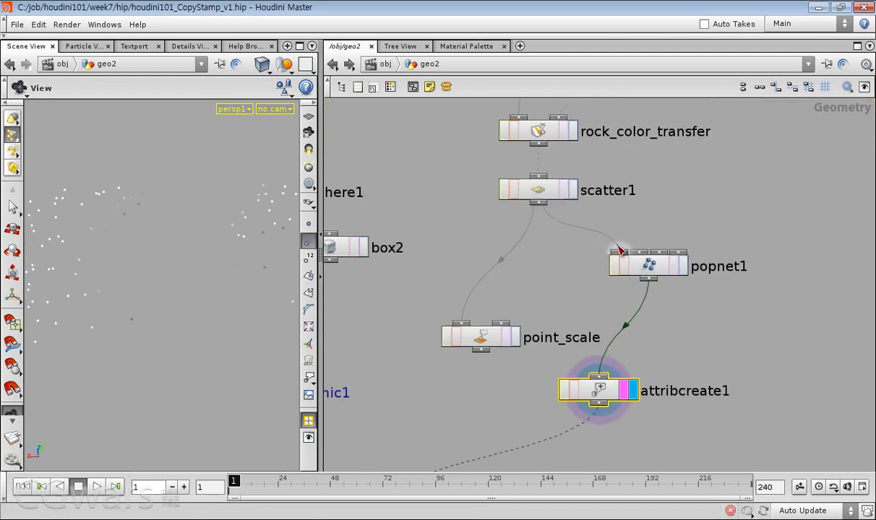
click(578, 189)
middle_drag(578, 189, 587, 216)
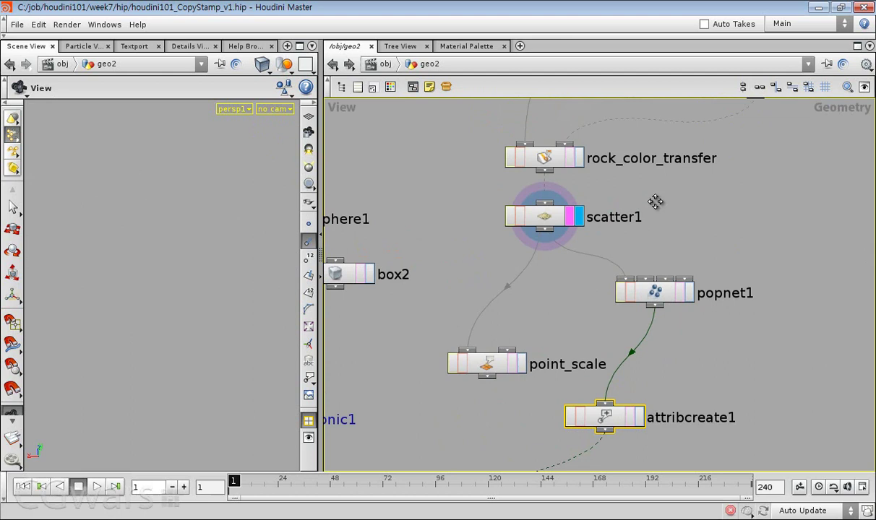
click(690, 289)
middle_drag(643, 172, 630, 305)
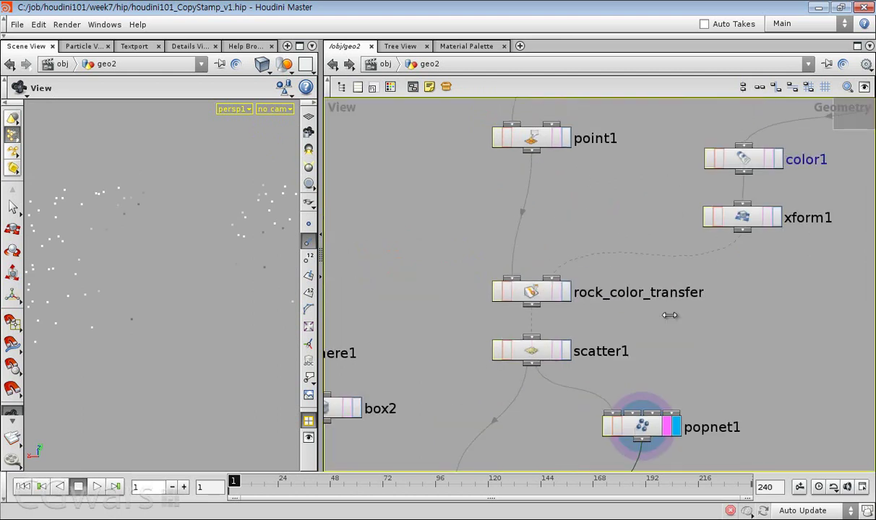
click(564, 138)
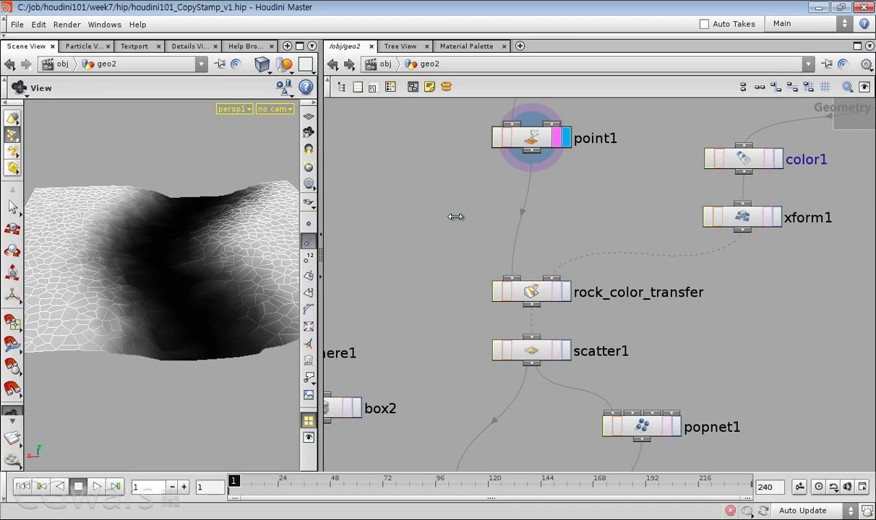
scroll(580, 205, down, 2)
middle_drag(581, 203, 580, 275)
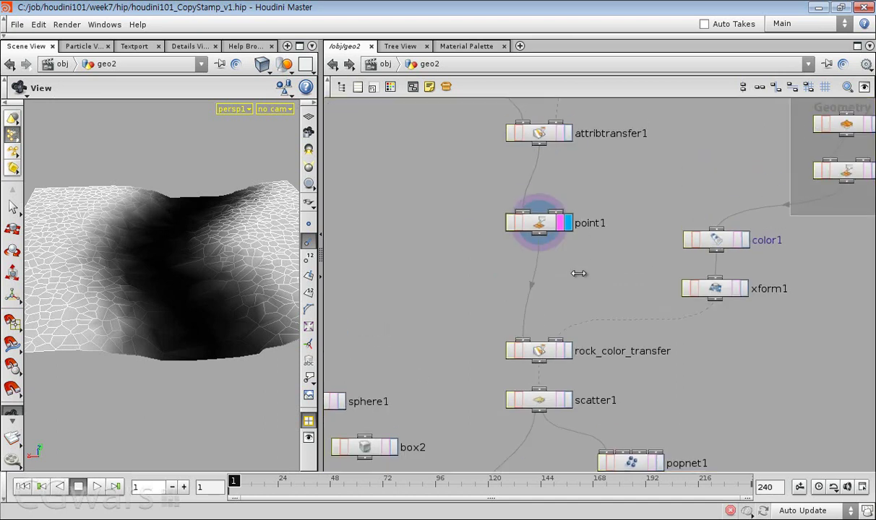
- Set point1's normal option to Add Normal and view the terrain normals from the side
click(513, 223)
key(p)
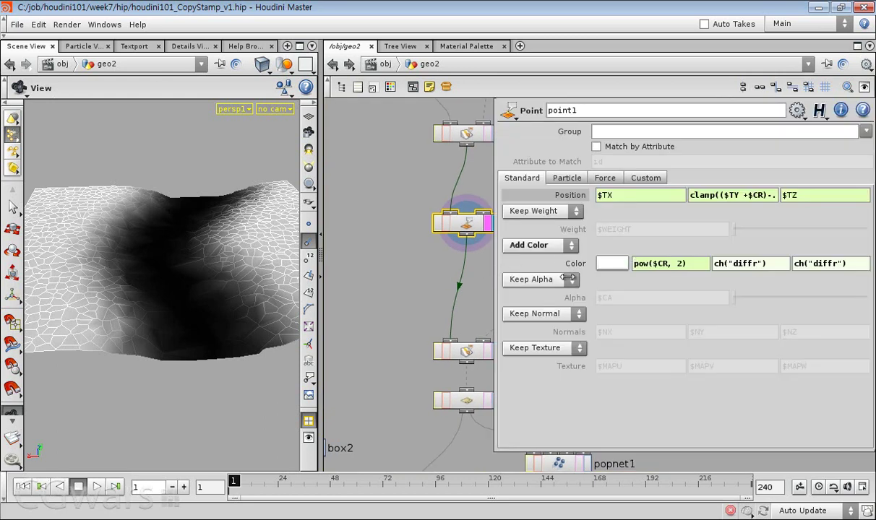
click(540, 280)
click(538, 314)
click(538, 314)
click(542, 339)
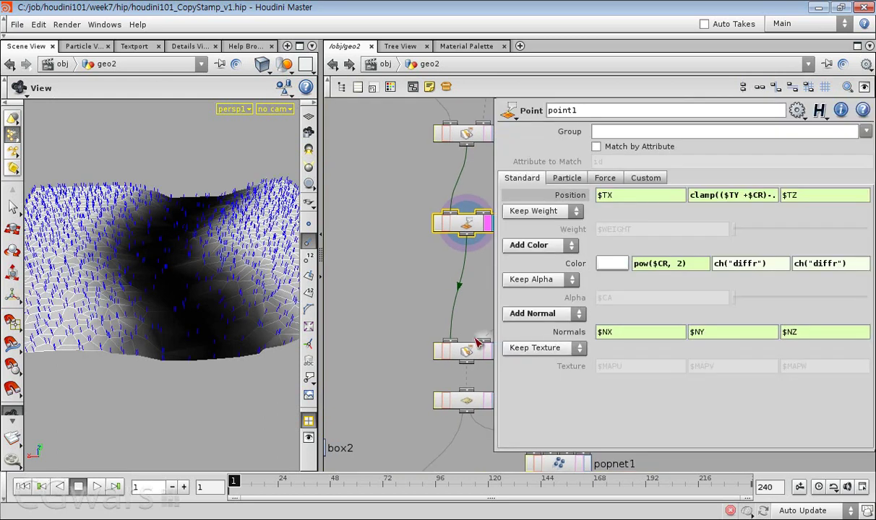
drag(260, 322, 217, 271)
click(407, 287)
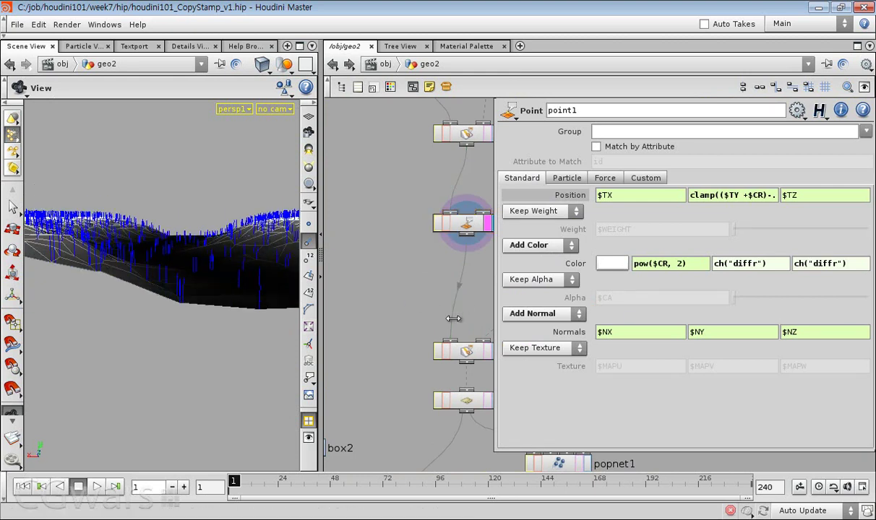
- Compare the normals in the displayed outputs of rock_color_transfer and point1
key(p)
middle_drag(410, 303, 424, 256)
click(425, 257)
click(510, 304)
click(509, 177)
middle_drag(547, 142, 590, 222)
click(543, 257)
drag(209, 268, 201, 299)
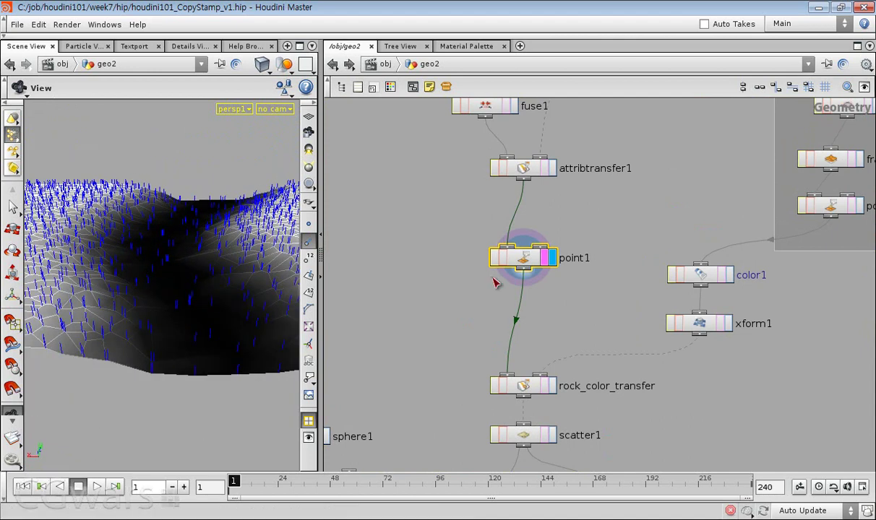
- Review the normal options available in point1's parameters
key(p)
click(556, 312)
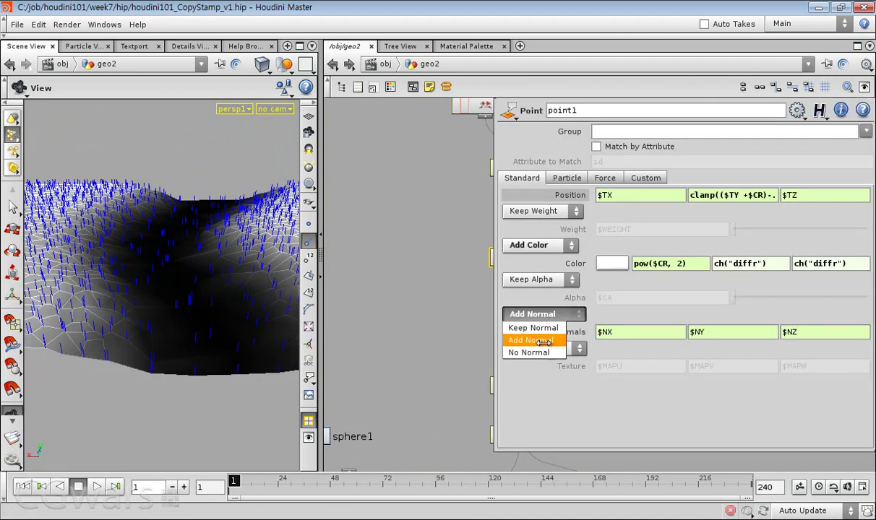
click(463, 318)
middle_drag(463, 318, 497, 273)
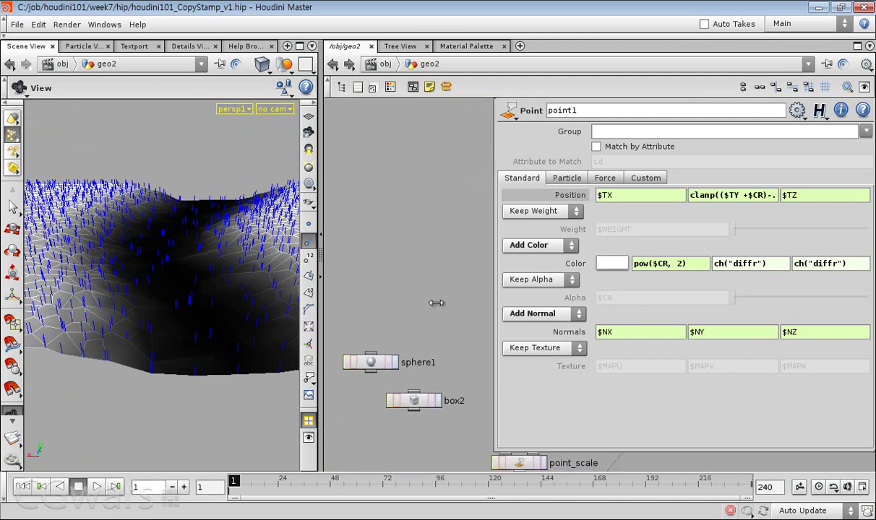
- Display point_scale and attribcreate1 in turn to check the normals on the scattered points
key(p)
middle_drag(529, 207, 472, 364)
scroll(474, 361, up, 2)
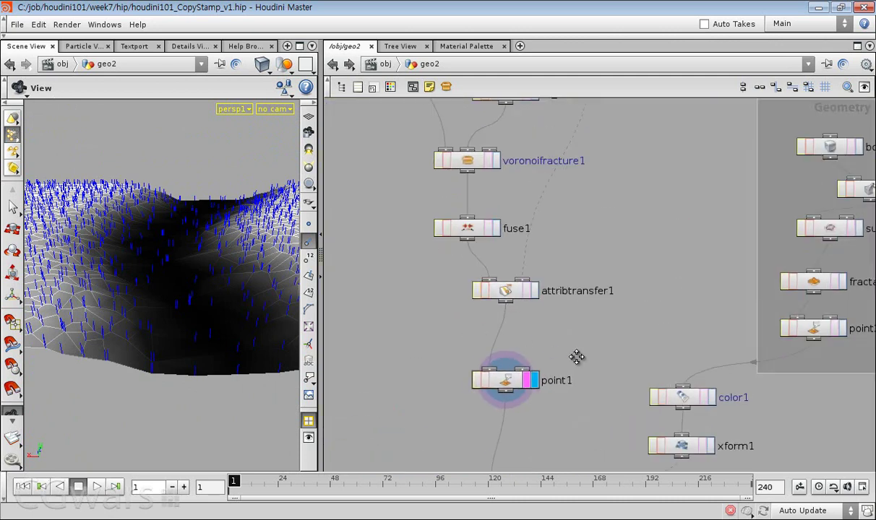
scroll(408, 241, down, 3)
scroll(410, 313, down, 3)
scroll(412, 311, down, 3)
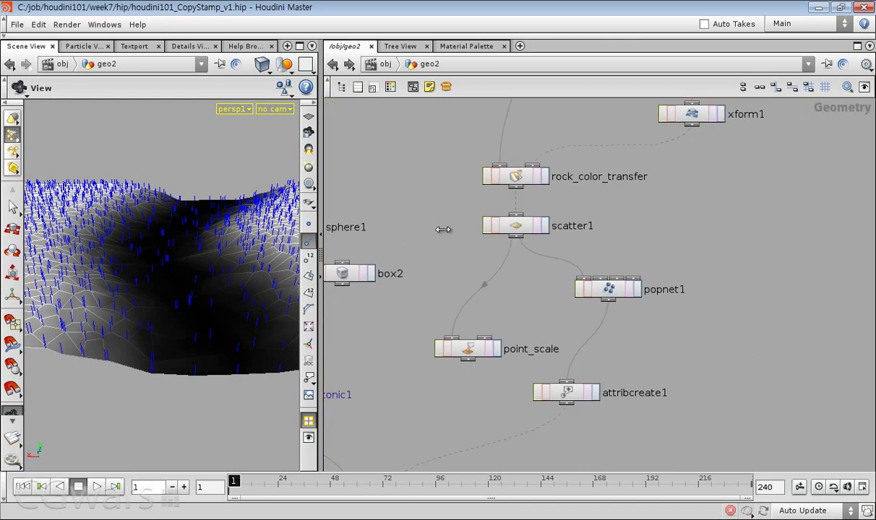
scroll(462, 303, down, 2)
scroll(514, 293, down, 1)
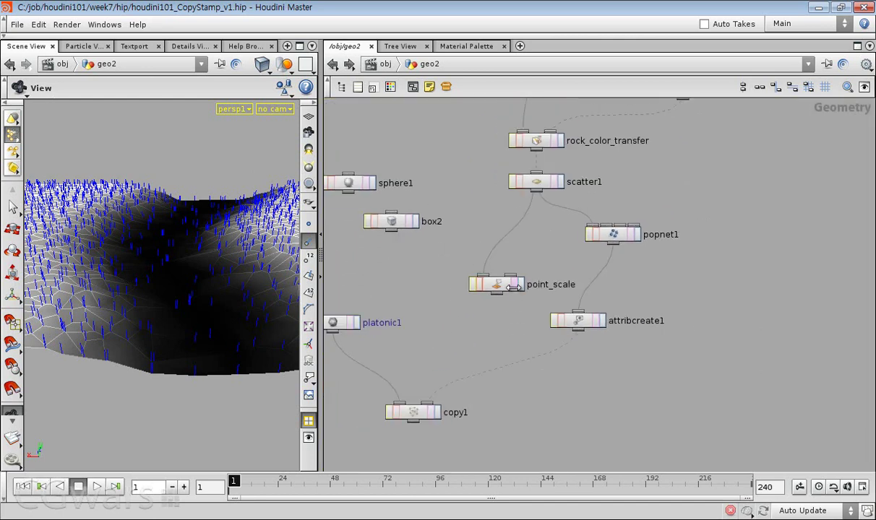
click(519, 284)
click(601, 320)
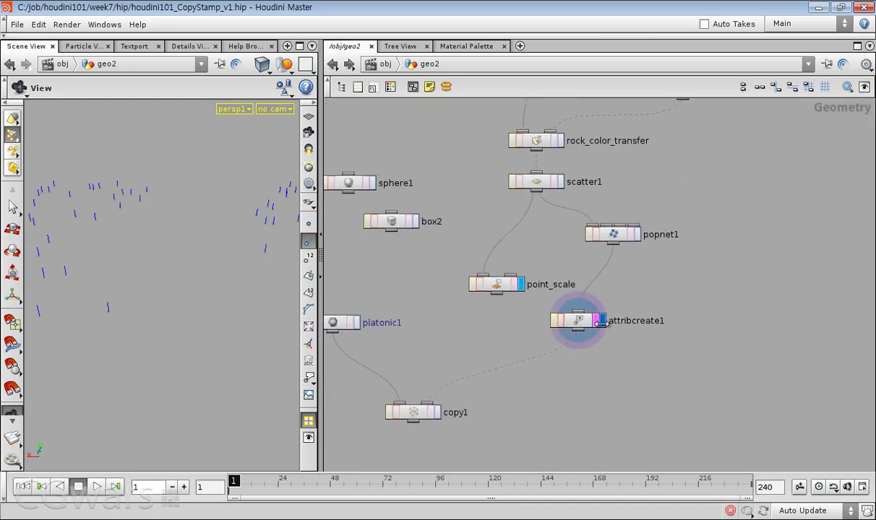
- Display copy1 in a wider scene view and examine the orientation of the copied teapots from several angles
click(431, 412)
click(433, 412)
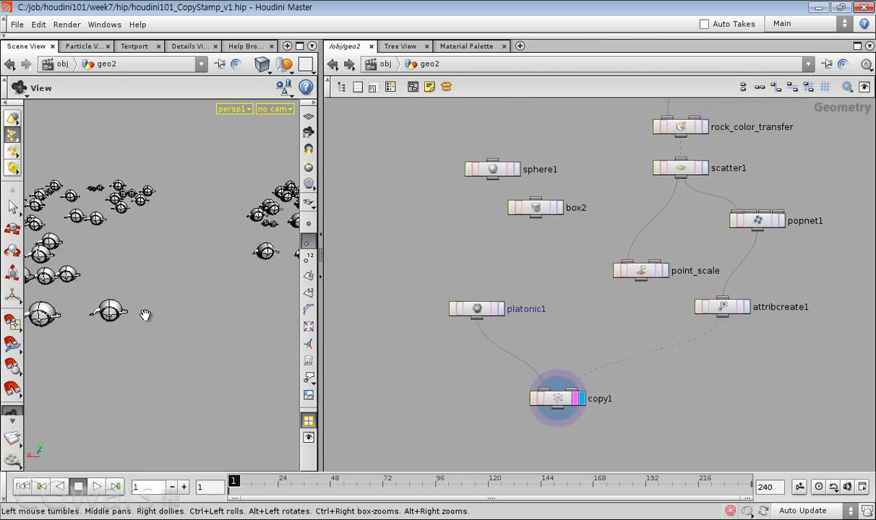
drag(319, 313, 401, 315)
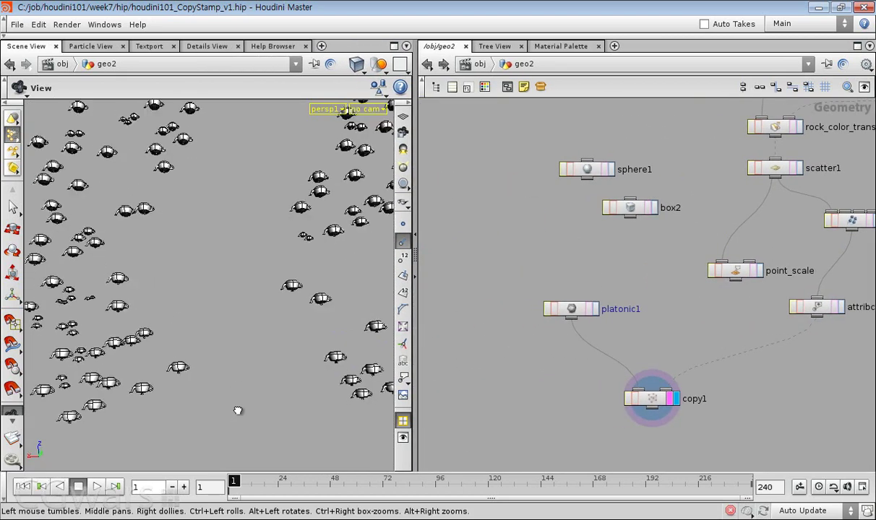
mouse_move(235, 355)
mouse_down()
mouse_move(236, 342)
mouse_move(230, 360)
mouse_up()
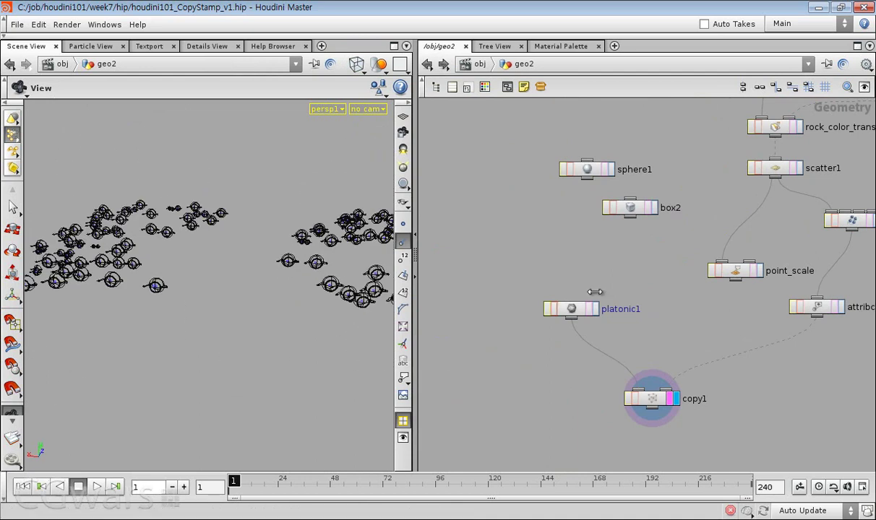
- Compare the terrain normals by displaying attribtransfer1 and point1 in turn in wireframe
right_drag(599, 294, 534, 267)
middle_drag(574, 225, 462, 361)
right_drag(463, 361, 545, 229)
middle_drag(546, 229, 514, 275)
scroll(517, 275, up, 2)
scroll(578, 312, up, 3)
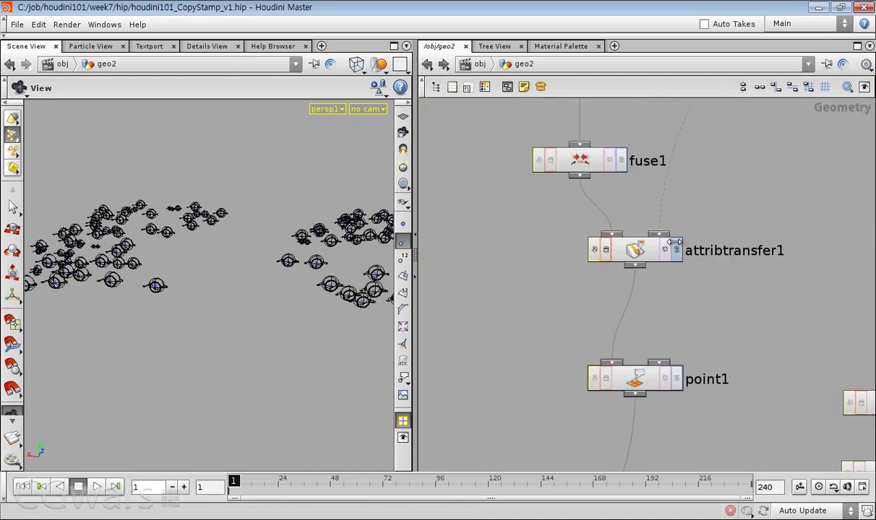
click(675, 249)
drag(721, 220, 609, 287)
click(676, 378)
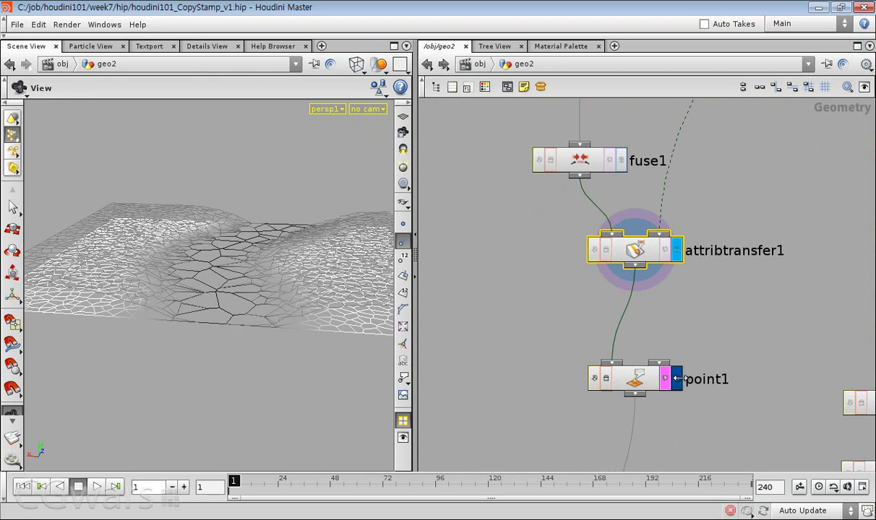
click(708, 363)
middle_drag(710, 363, 671, 294)
click(612, 307)
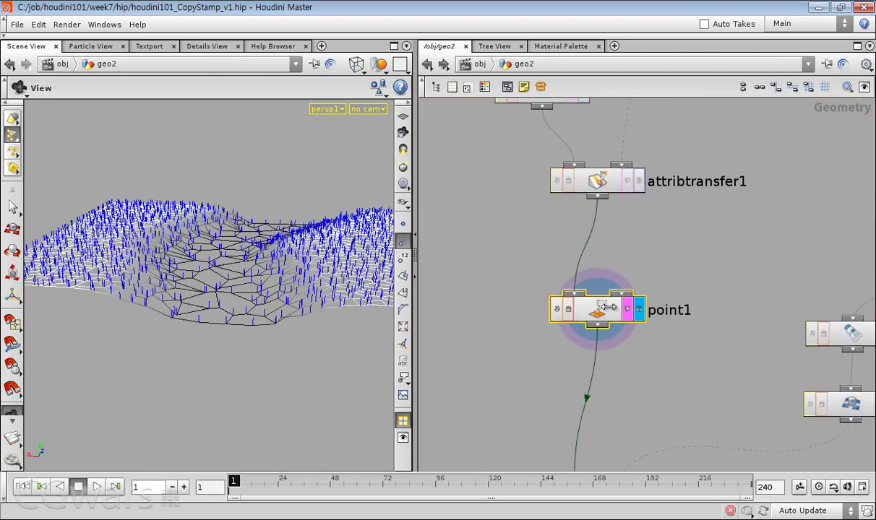
- Shift the point1 node sideways below attribtransfer1 and set its normal option to Keep Normal
drag(606, 314, 558, 310)
drag(608, 290, 508, 348)
key(p)
click(568, 313)
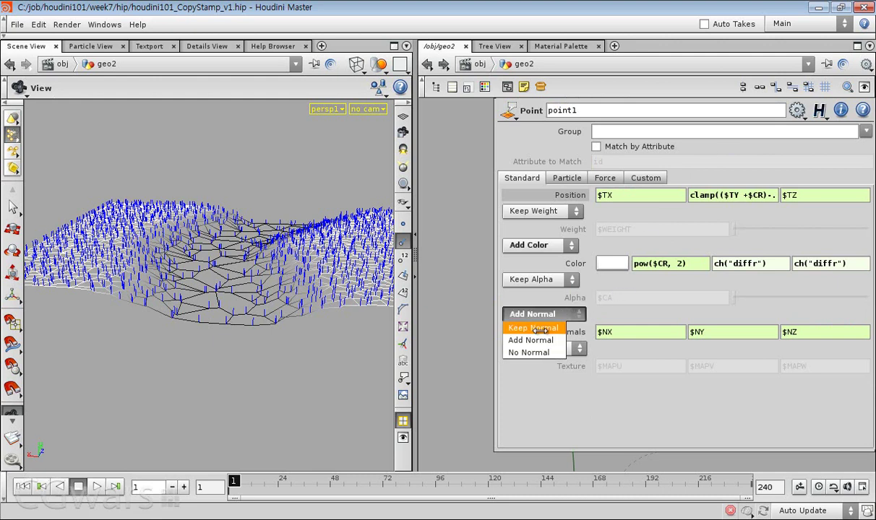
click(538, 330)
key(p)
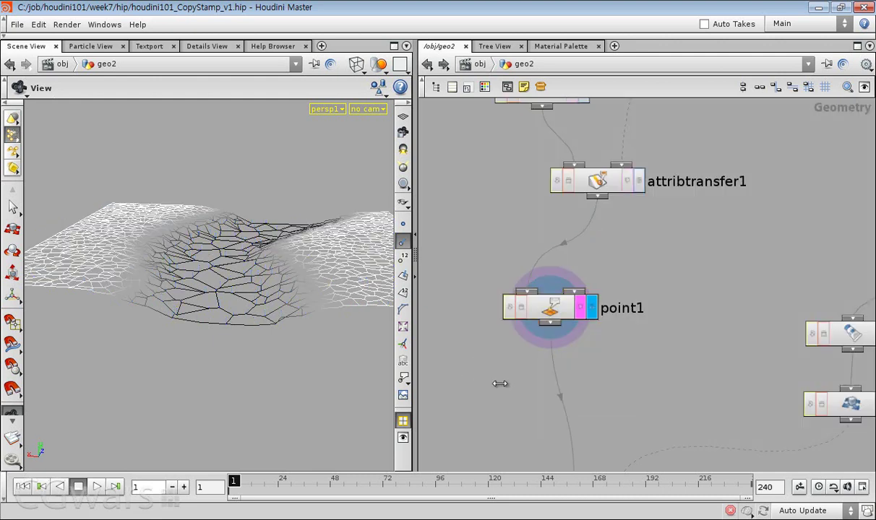
- Insert a Point node between point1 and rock_color_transfer and set its normal option to Add Normal
middle_drag(482, 374, 502, 293)
key(Tab)
text(Point)
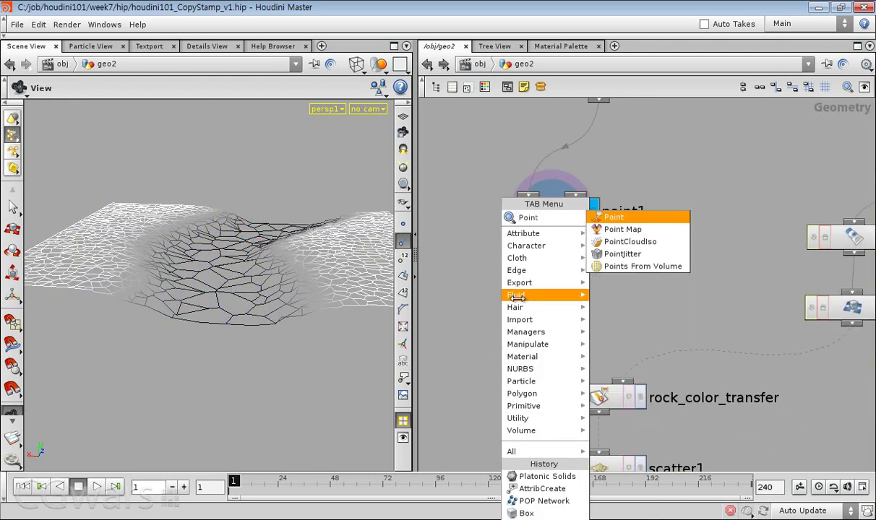
key(Return)
click(557, 288)
key(p)
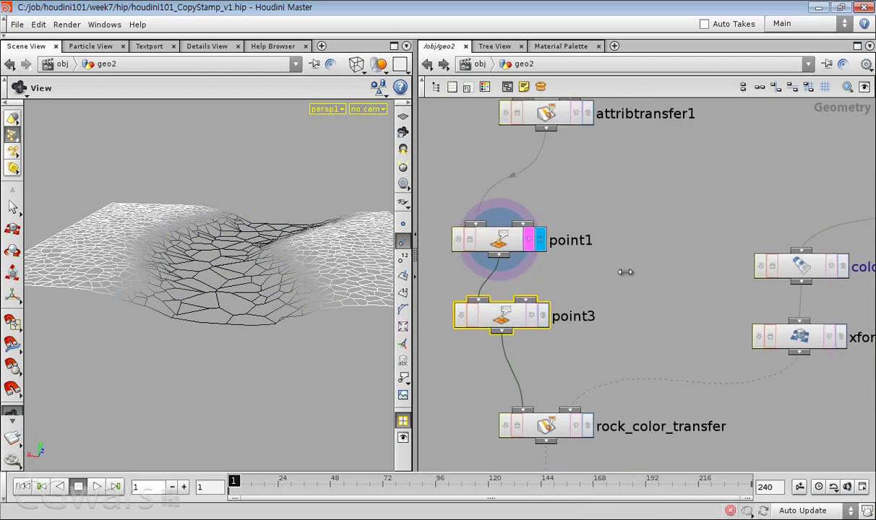
click(556, 316)
click(556, 340)
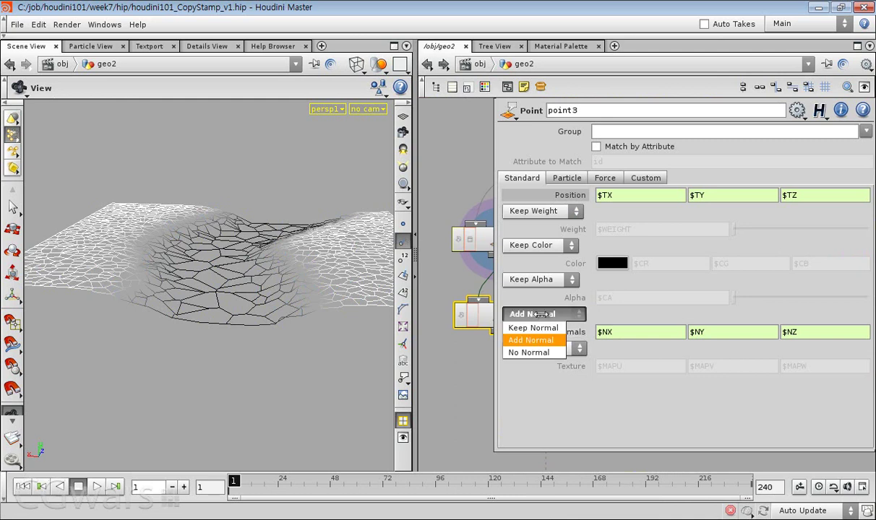
- Display the new Point node below point1 and examine the terrain normals from a low angle
middle_drag(462, 381, 419, 407)
scroll(466, 375, down, 1)
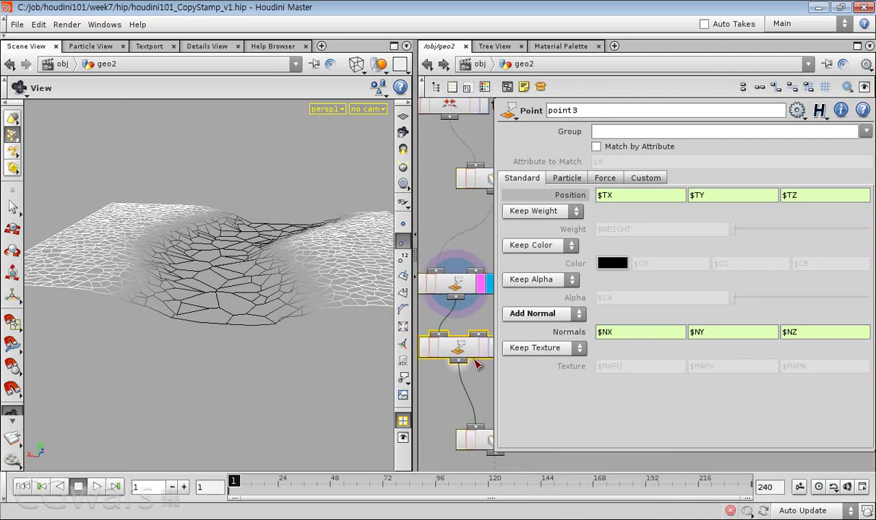
click(489, 348)
drag(283, 317, 144, 275)
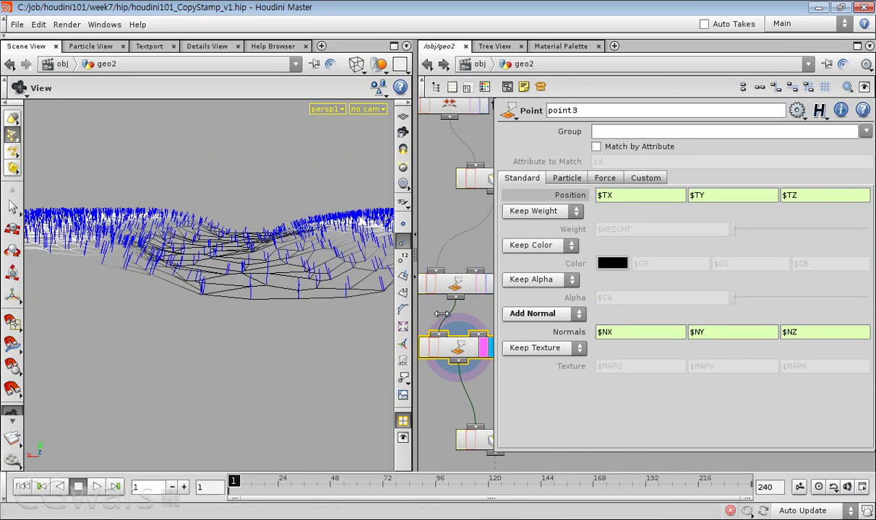
- Rename the point3 node as add_normal
key(p)
middle_drag(543, 332, 597, 282)
double_click(597, 279)
text(add_)
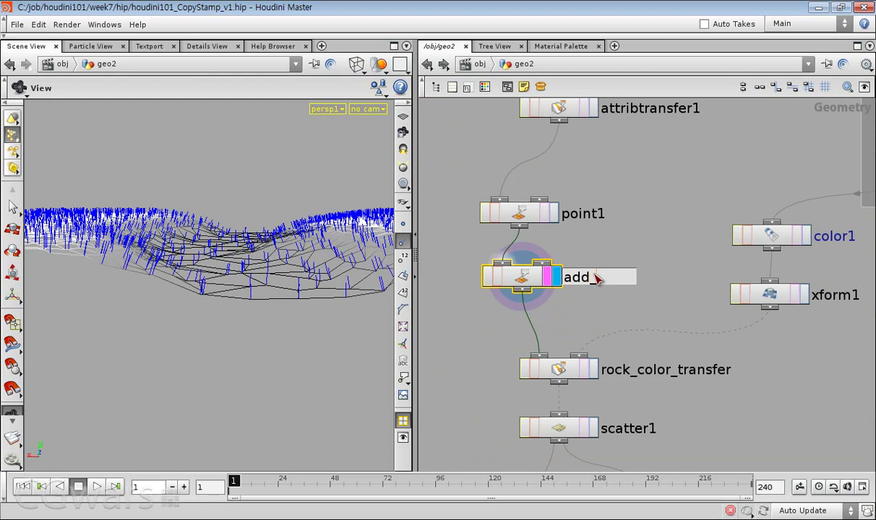
text(normal)
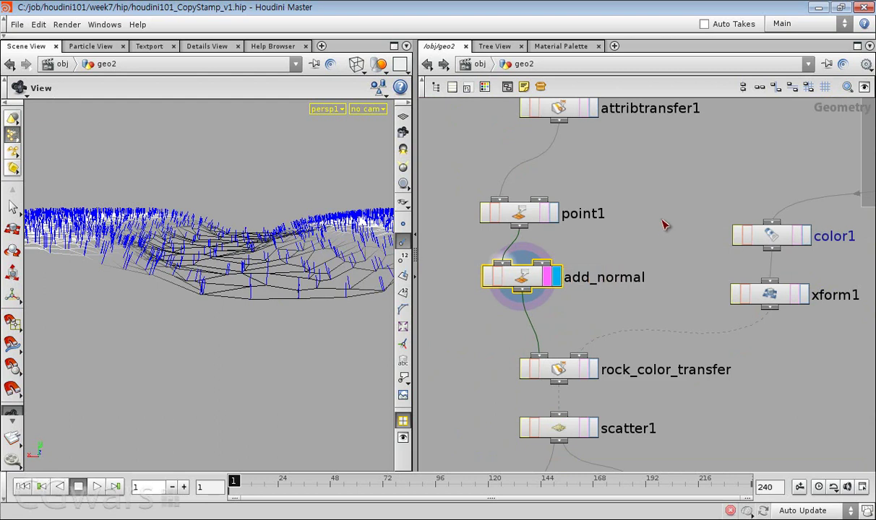
- Display copy1 and examine the orientation of the copied teapots from several angles
middle_drag(663, 240, 664, 189)
click(507, 296)
scroll(506, 292, down, 2)
middle_drag(495, 311, 558, 112)
scroll(568, 344, down, 1)
middle_drag(568, 345, 597, 298)
scroll(552, 360, up, 3)
click(521, 391)
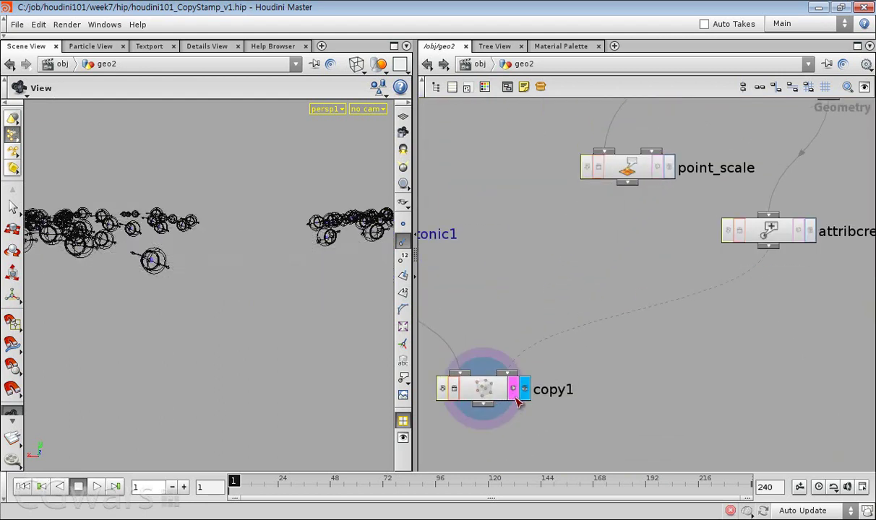
middle_drag(523, 265, 567, 229)
drag(186, 289, 196, 377)
right_drag(196, 377, 177, 367)
drag(176, 366, 195, 243)
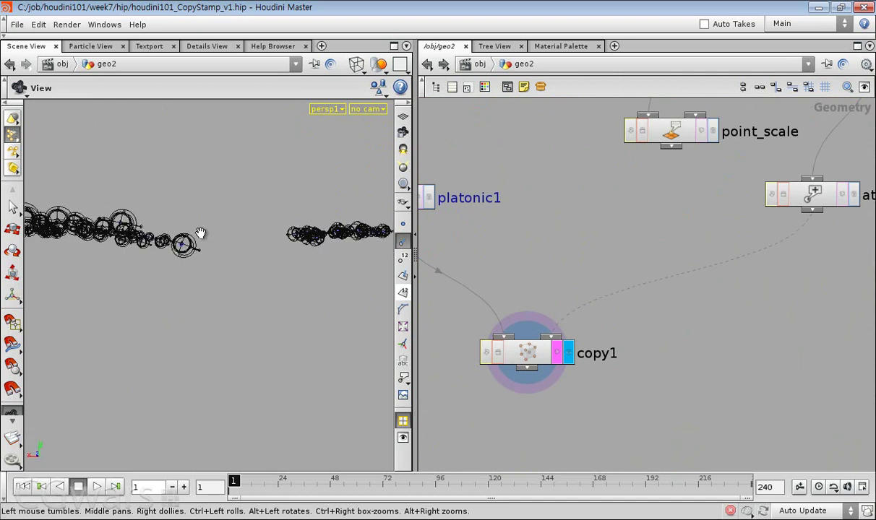
- Insert a Transform node between platonic1 and copy1, keeping copy1 as the displayed and rendered node
middle_drag(485, 252, 557, 259)
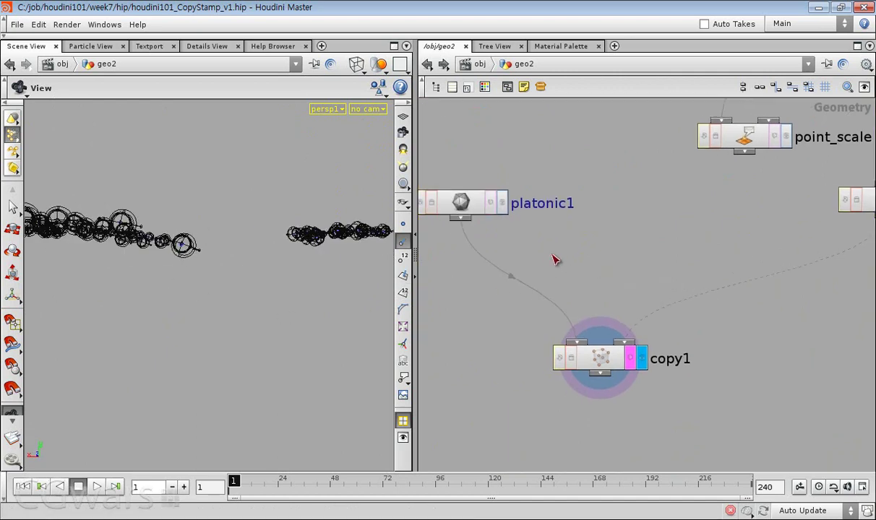
key(Tab)
text(tra)
click(665, 243)
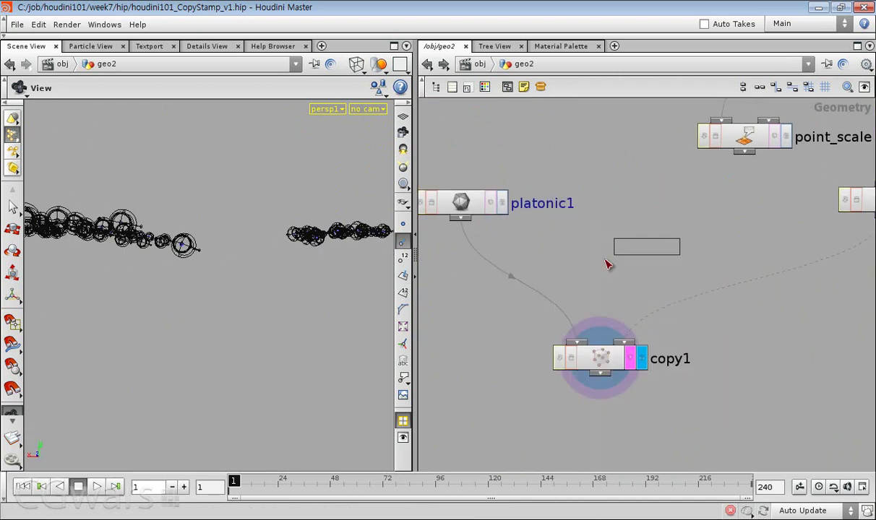
click(567, 282)
click(640, 361)
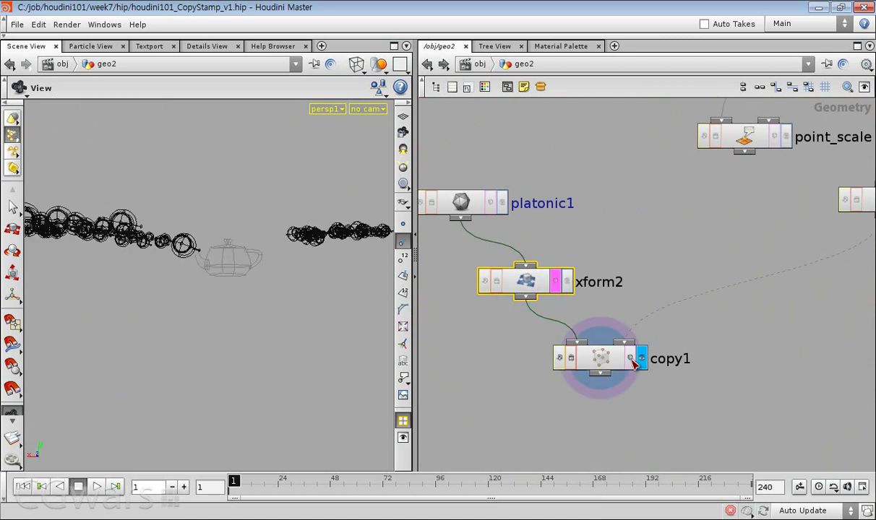
middle_drag(645, 231, 647, 250)
drag(271, 274, 308, 305)
- Set the X rotation of xform2 to 90 and check the teapots' orientation from several angles
key(p)
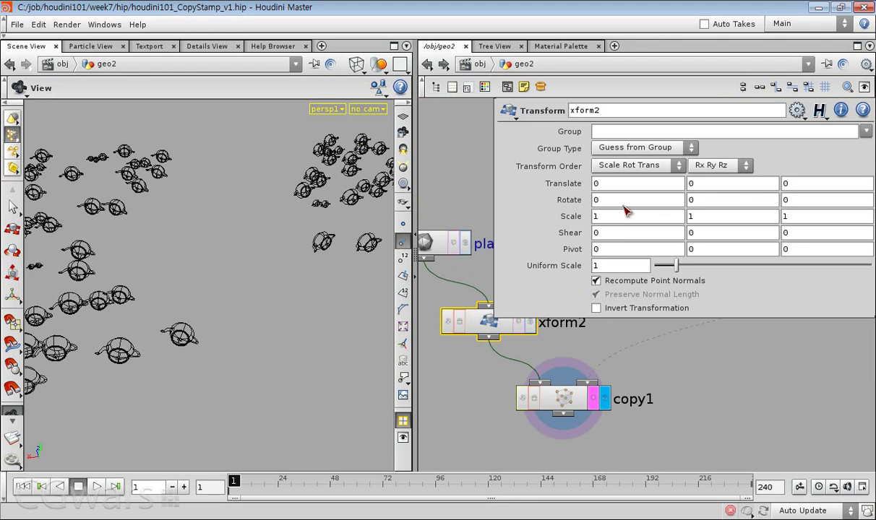
drag(630, 205, 580, 205)
text(90)
key(Return)
drag(244, 299, 238, 352)
right_drag(239, 352, 176, 374)
drag(164, 391, 229, 292)
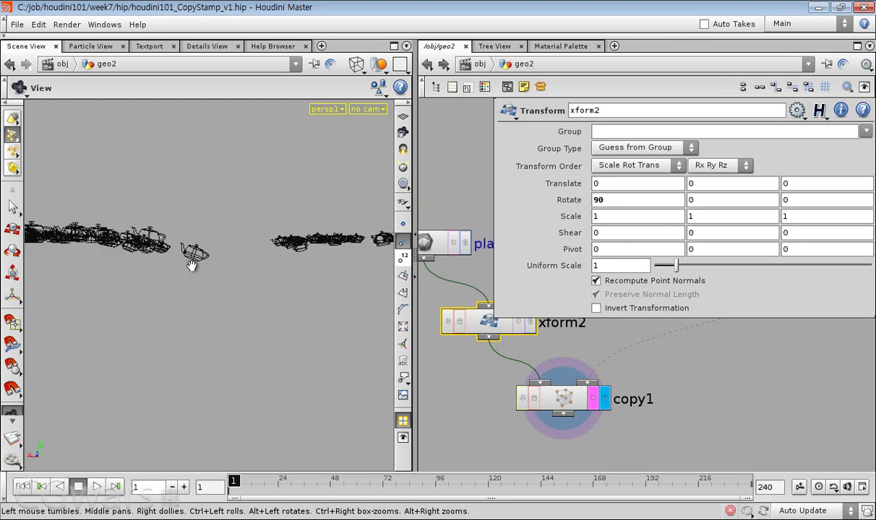
drag(179, 276, 349, 337)
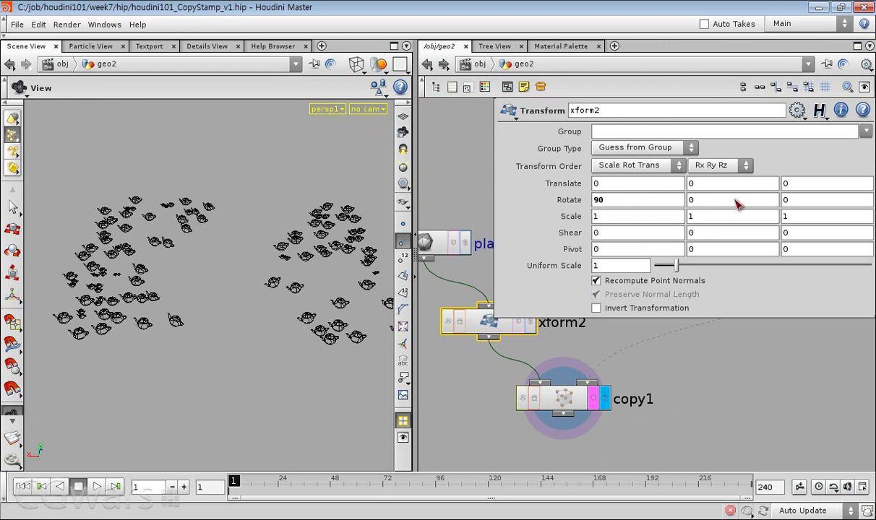
- Try different Y and Z rotations on xform2, resetting the Y rotation to 0 in between
middle_drag(740, 206, 80, 195)
drag(217, 329, 242, 295)
drag(712, 202, 646, 203)
text(0)
key(Return)
mouse_move(806, 200)
middle_down()
mouse_move(807, 172)
mouse_move(25, 169)
mouse_move(567, 175)
mouse_move(217, 177)
mouse_move(43, 189)
mouse_move(160, 172)
mouse_move(41, 200)
mouse_move(609, 183)
mouse_move(820, 205)
middle_up()
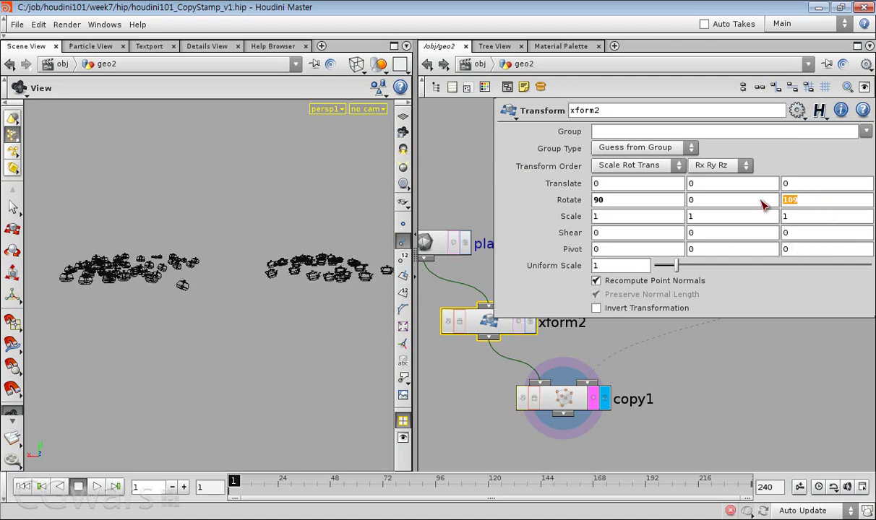
- Enable Stamp Inputs on the copy1 node and widen its parameter pane
scroll(704, 374, down, 3)
middle_drag(731, 388, 667, 425)
scroll(670, 418, up, 1)
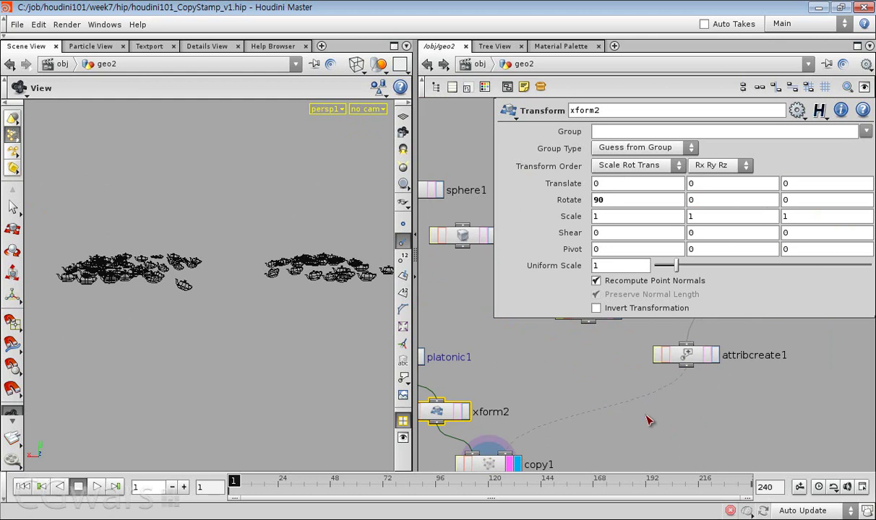
middle_drag(564, 394, 577, 356)
click(488, 424)
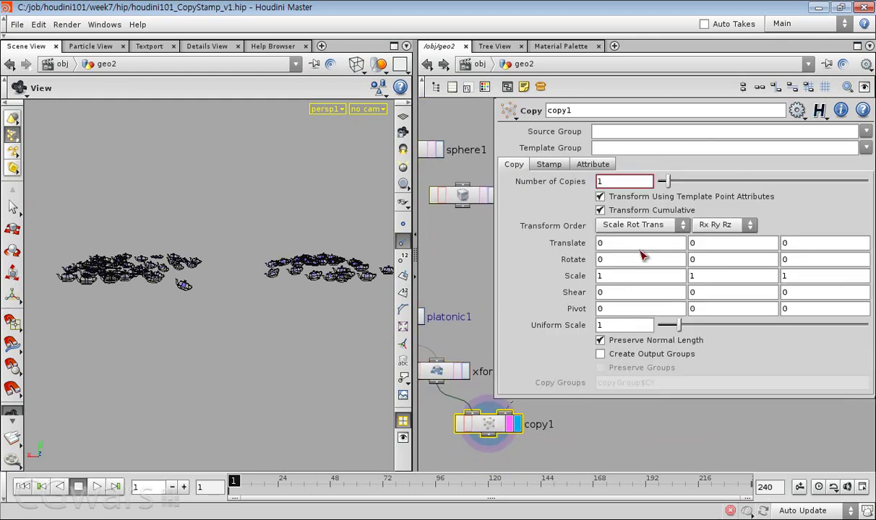
click(549, 166)
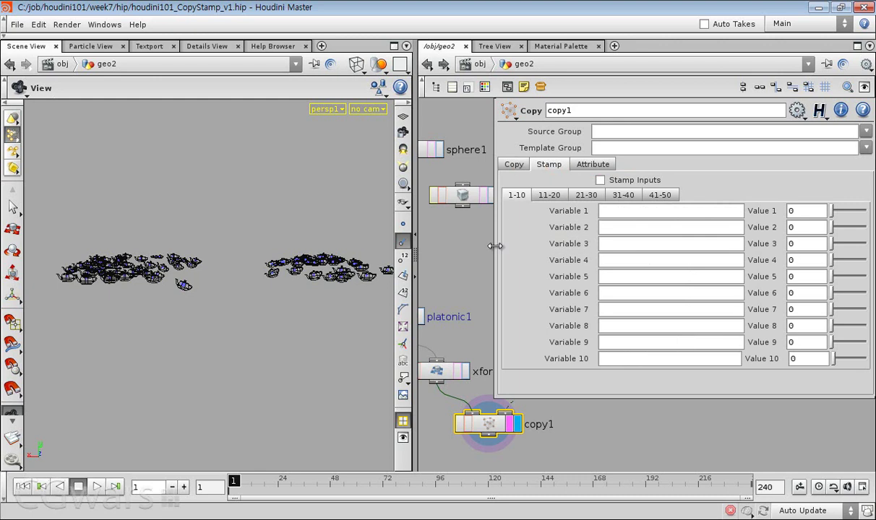
drag(494, 246, 421, 246)
click(525, 180)
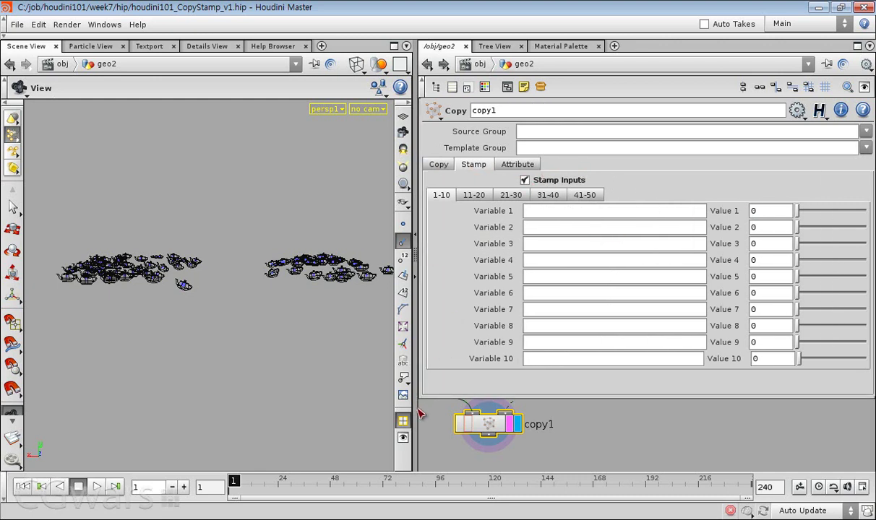
- Enlarge the network pane and look up the stamp expression in the Textport with exhelp stamp
drag(418, 406, 338, 407)
click(144, 47)
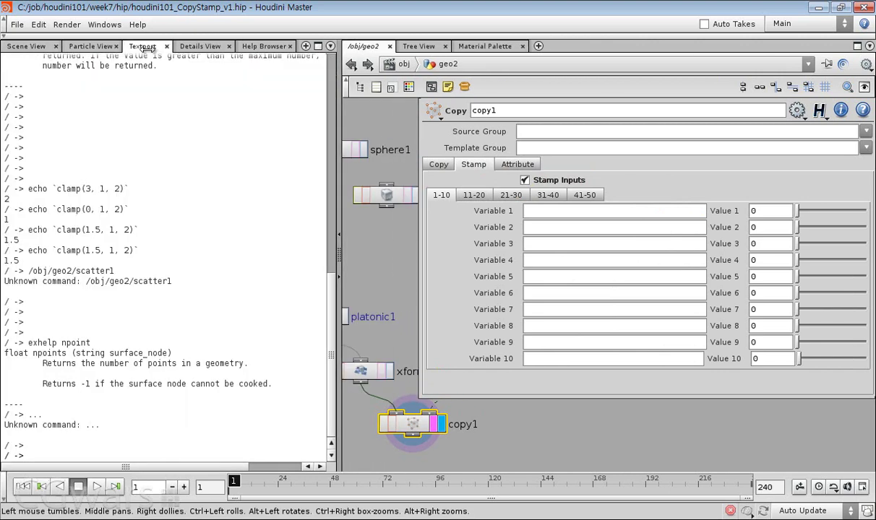
key(Return)
key(Return)
key(Return)
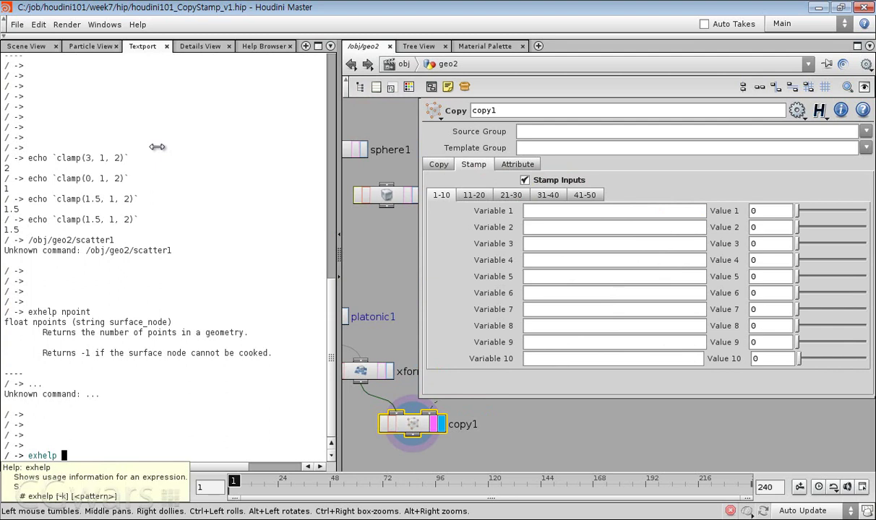
text(exhelp stamp)
key(Return)
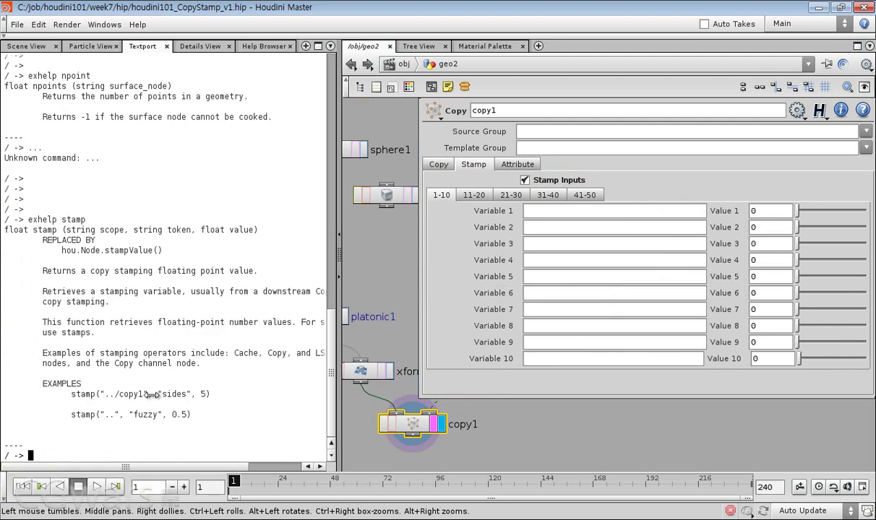
- Move the xform2 node directly below platonic1 in the network
key(p)
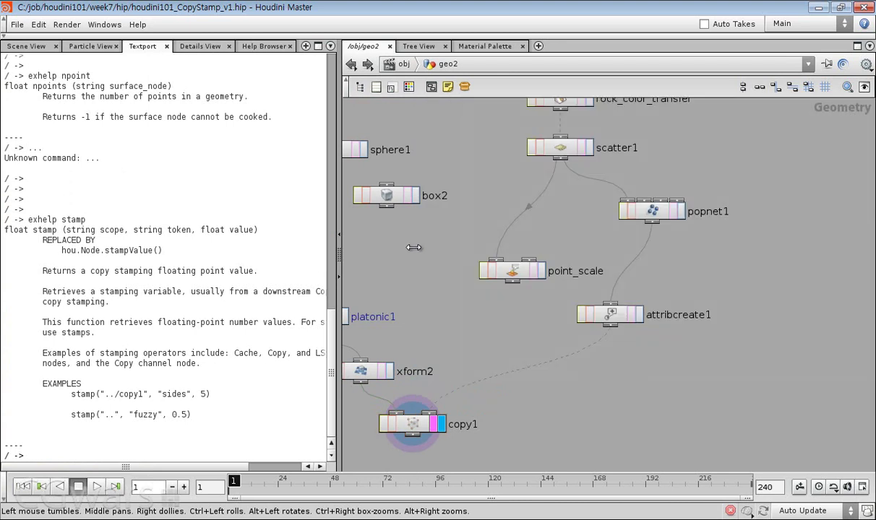
middle_drag(465, 305, 500, 265)
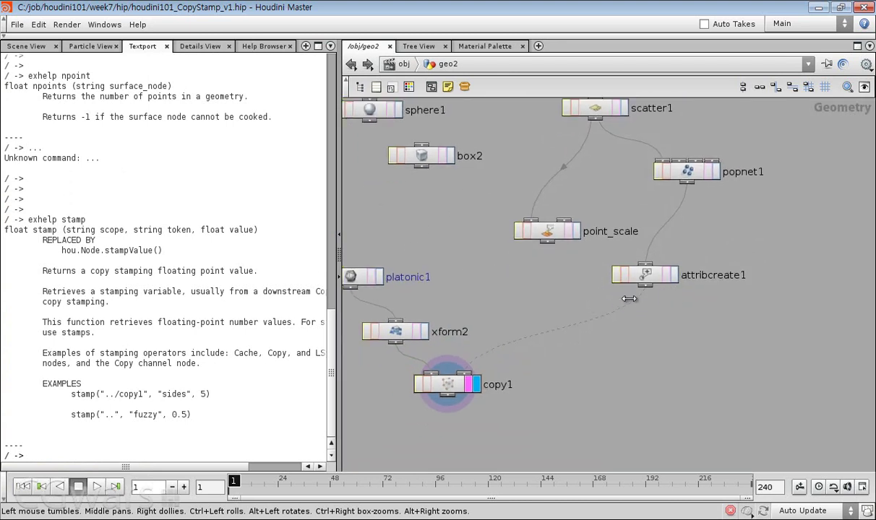
middle_drag(479, 304, 534, 303)
drag(442, 364, 385, 237)
click(404, 244)
drag(450, 330, 404, 315)
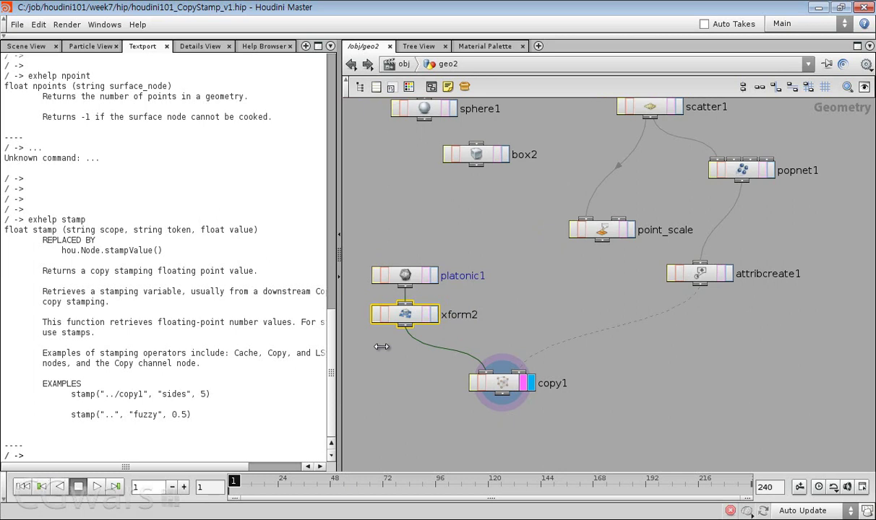
- Define the first stamp variable of copy1 as rotz with the value rand($PT)*180
middle_drag(530, 298, 512, 311)
click(515, 310)
key(p)
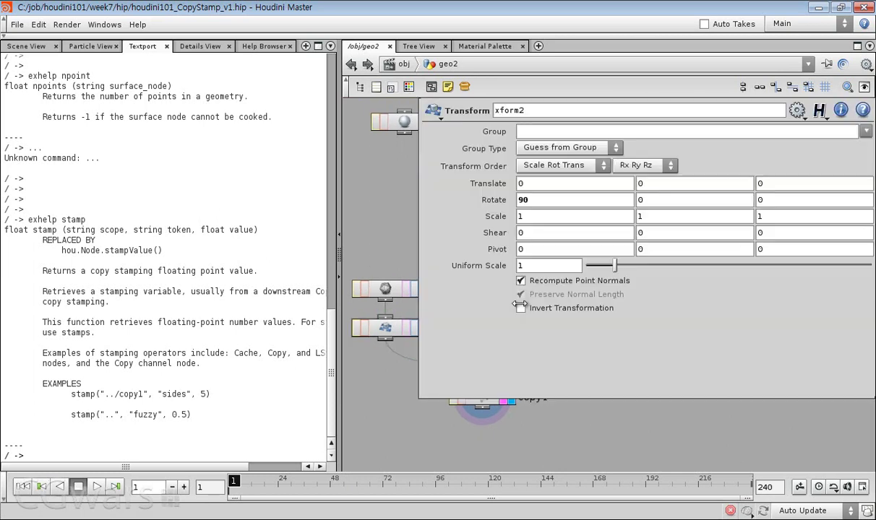
key(p)
key(p)
key(p)
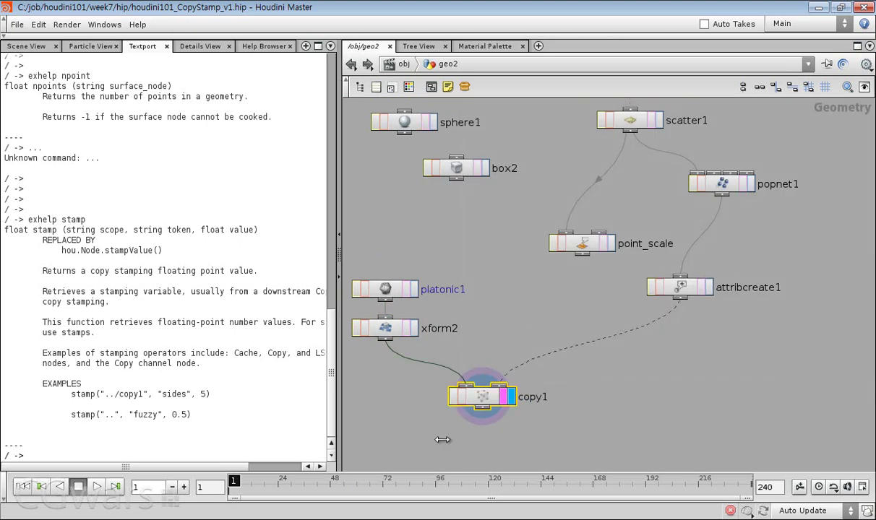
drag(442, 439, 442, 438)
key(p)
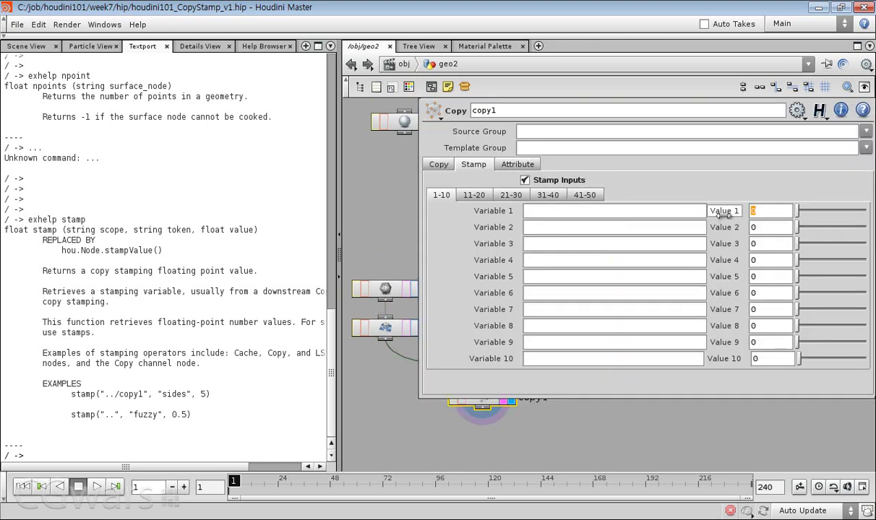
text(rand($PT))
key(Return)
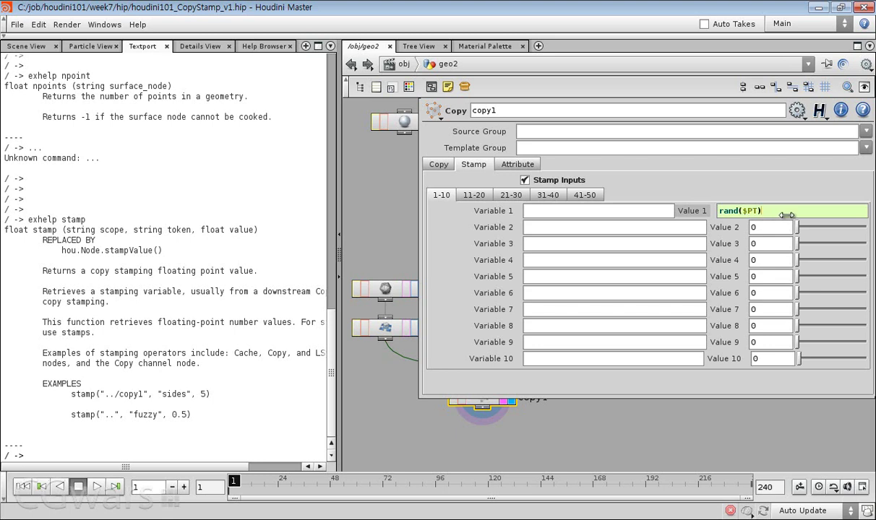
text(*180)
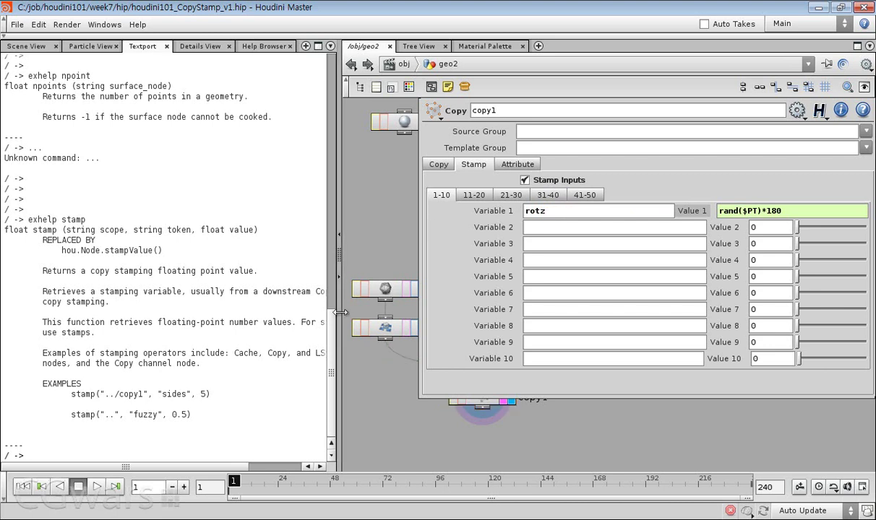
- Enter the expression stamp("../copy1", "rotz", 0) as the Z rotation of xform2
click(385, 329)
click(781, 204)
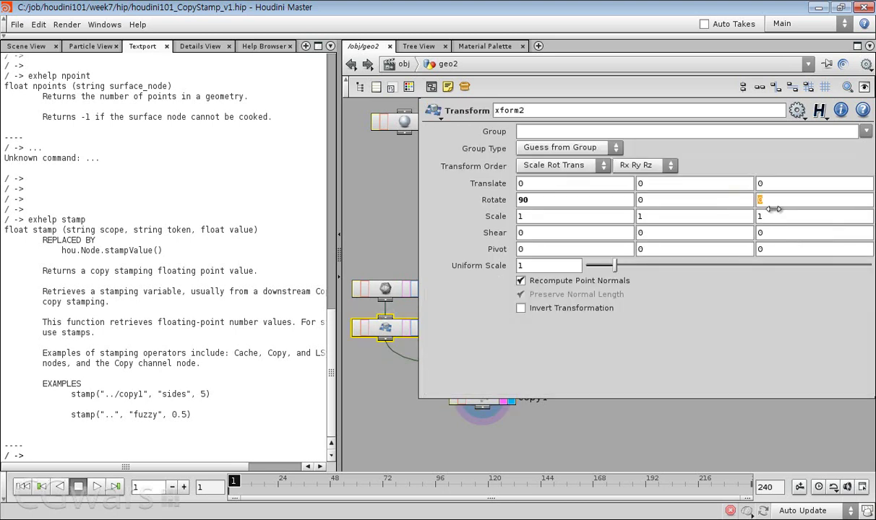
text(stamp("../)
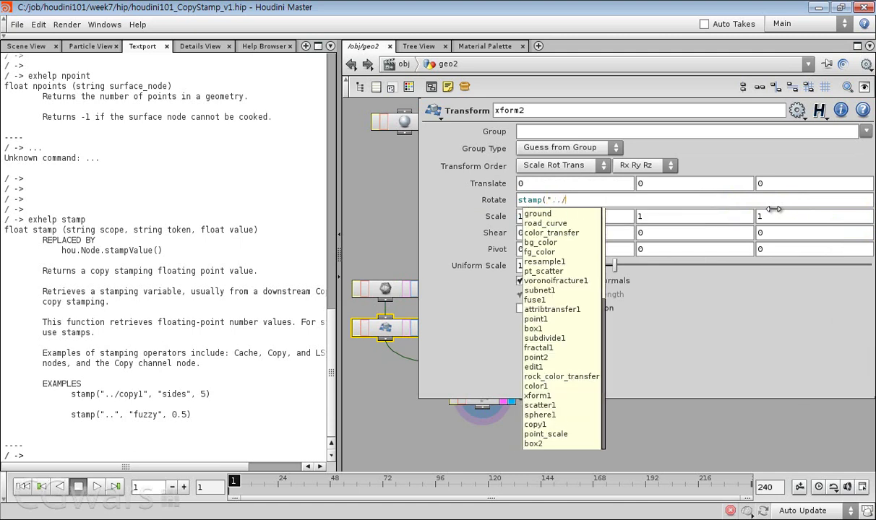
text(copy1", "rot)
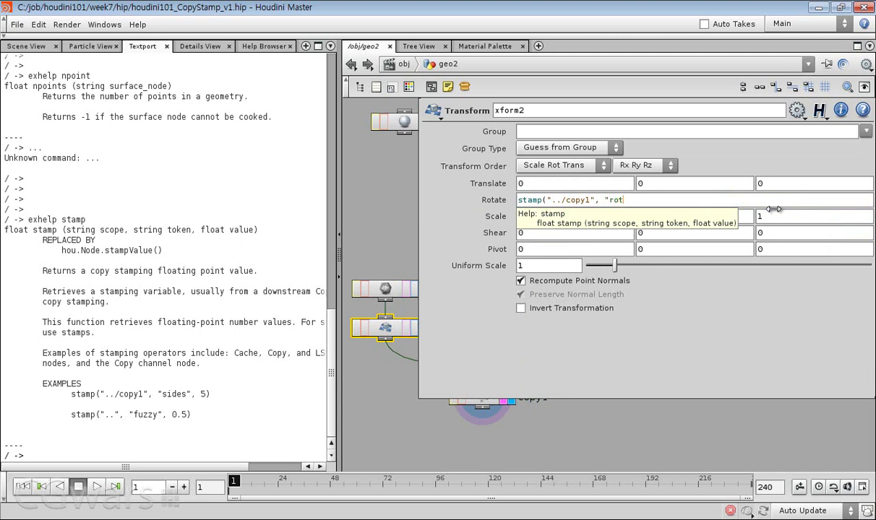
text(z", 0))
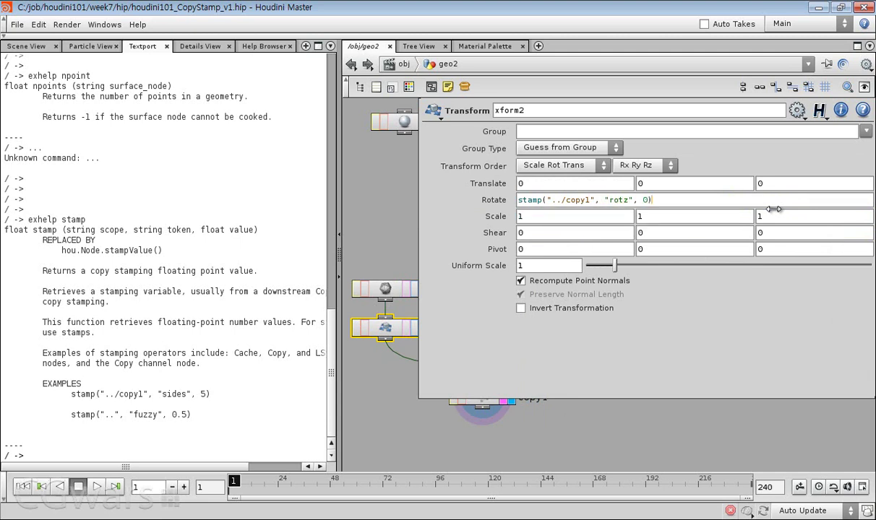
- Commit the stamp expression for xform2's Z rotation and review it in full in the expression editor
key(Return)
click(836, 199)
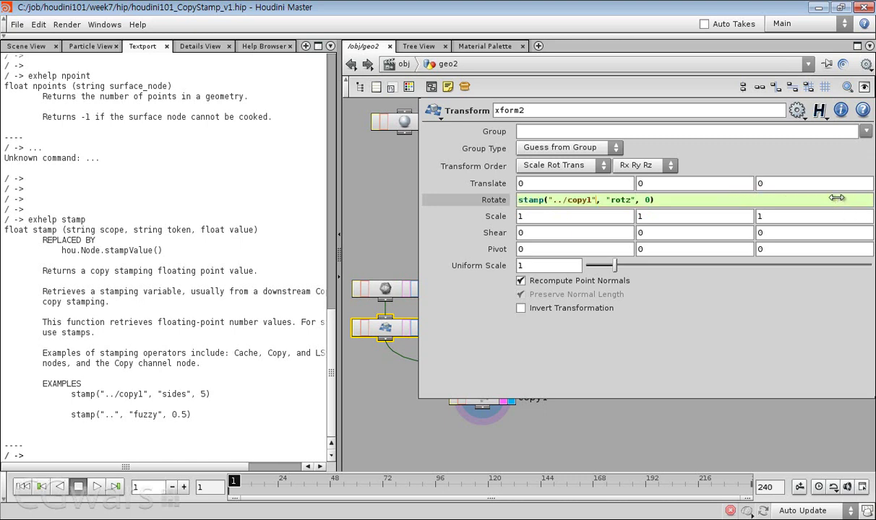
key(Return)
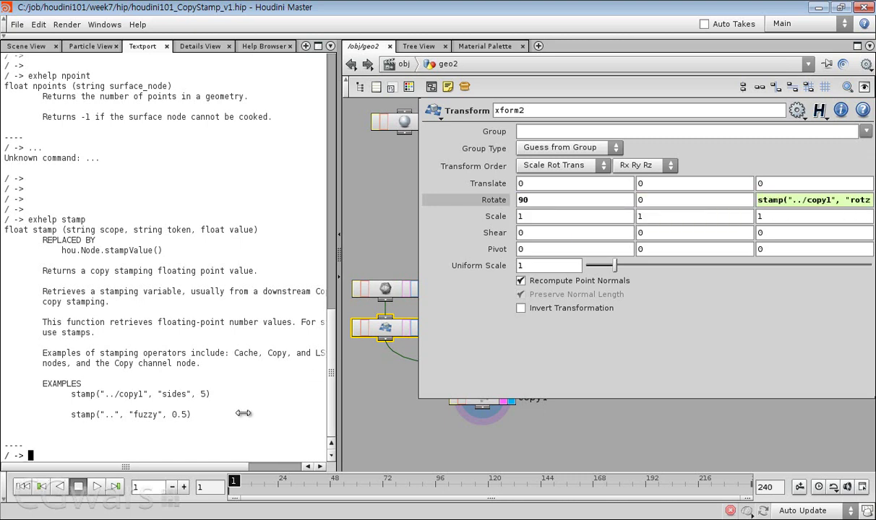
click(792, 200)
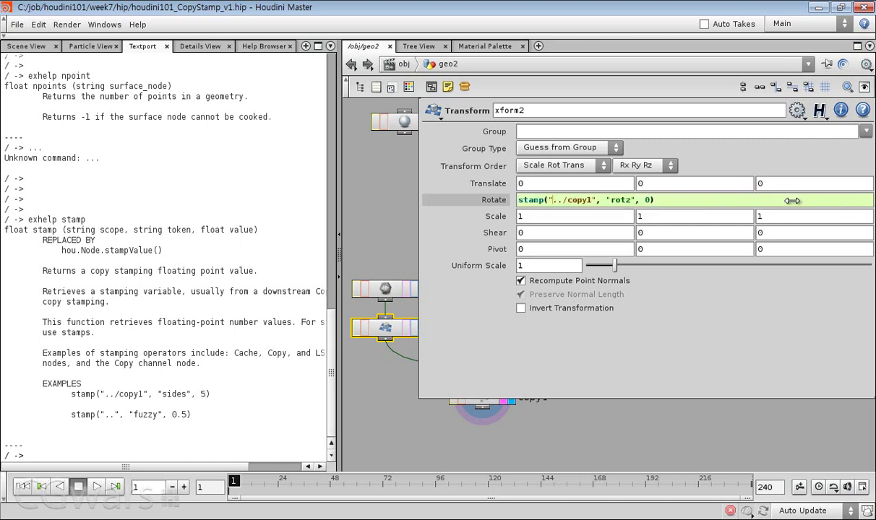
key(alt+e)
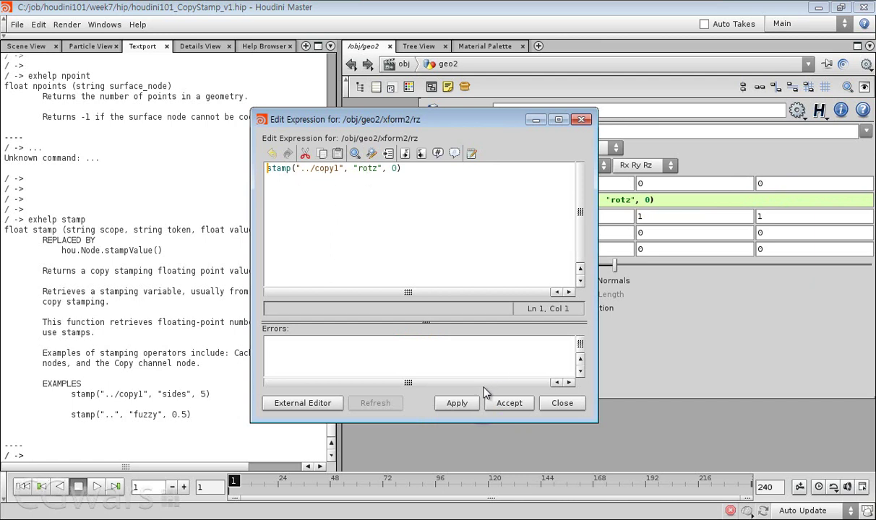
click(561, 404)
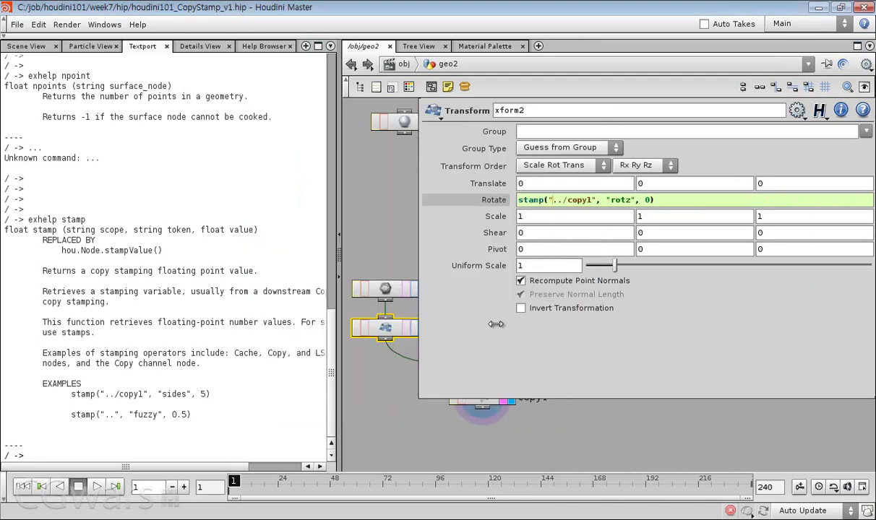
- Examine the copies produced by copy1 in the Scene View from above and from the side
click(26, 45)
mouse_move(159, 341)
mouse_down()
mouse_move(178, 327)
mouse_move(222, 318)
mouse_move(188, 256)
mouse_move(176, 350)
mouse_move(178, 297)
mouse_move(253, 273)
mouse_move(231, 274)
mouse_move(202, 326)
mouse_move(231, 346)
mouse_move(172, 307)
mouse_move(188, 319)
mouse_move(180, 281)
mouse_move(272, 289)
mouse_move(217, 246)
mouse_move(226, 319)
mouse_move(189, 358)
mouse_move(175, 340)
mouse_up()
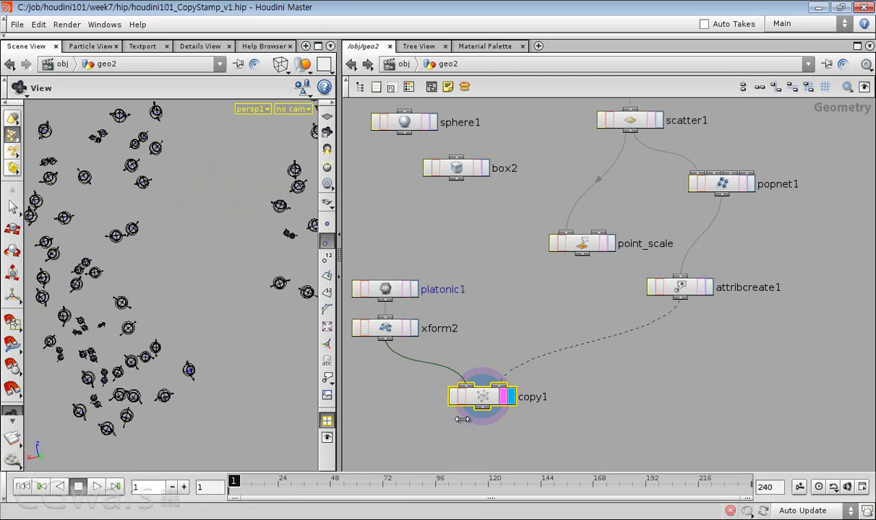
key(p)
middle_drag(520, 332, 576, 286)
drag(534, 329, 535, 374)
drag(221, 354, 221, 293)
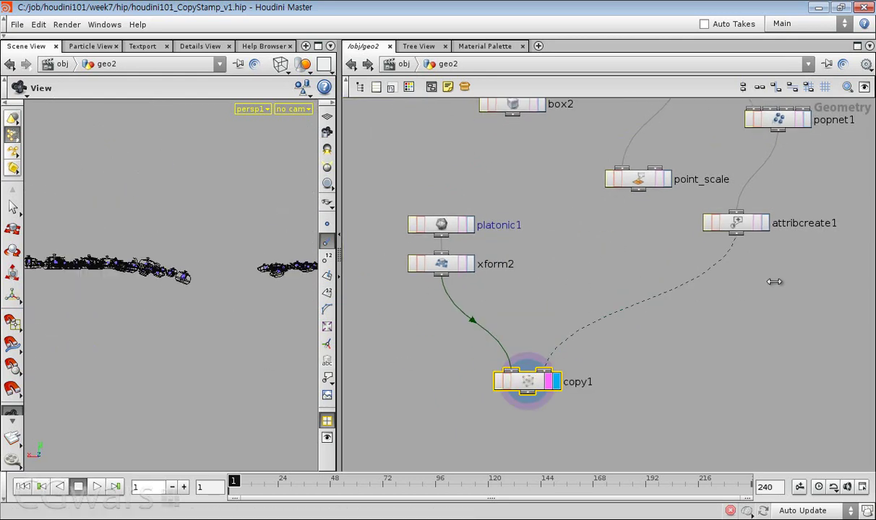
- Display attribcreate1 to inspect its point normals in the viewport, and return the display to copy1
middle_drag(766, 280, 648, 425)
scroll(620, 387, up, 2)
click(645, 360)
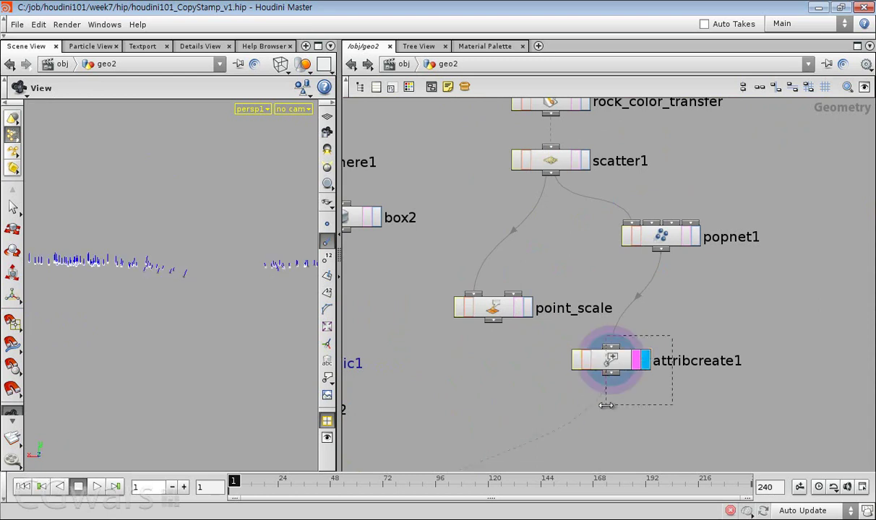
drag(249, 288, 219, 275)
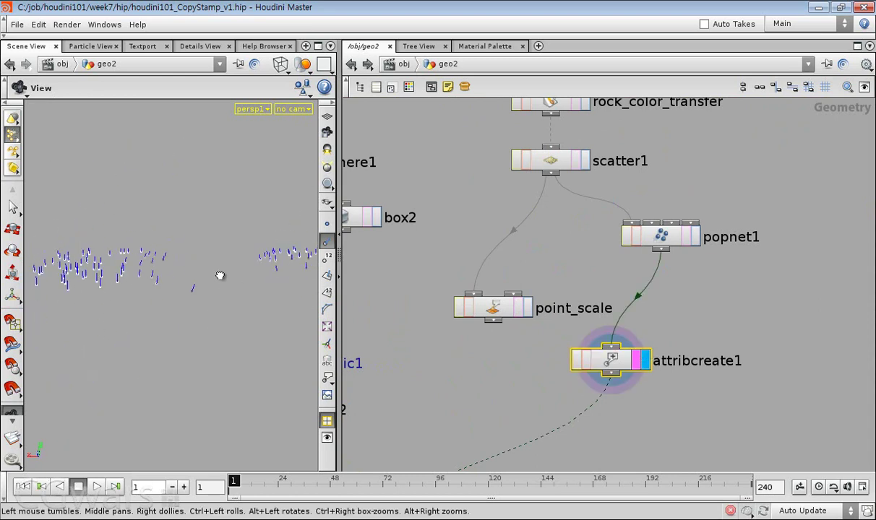
middle_drag(433, 361, 562, 237)
click(518, 427)
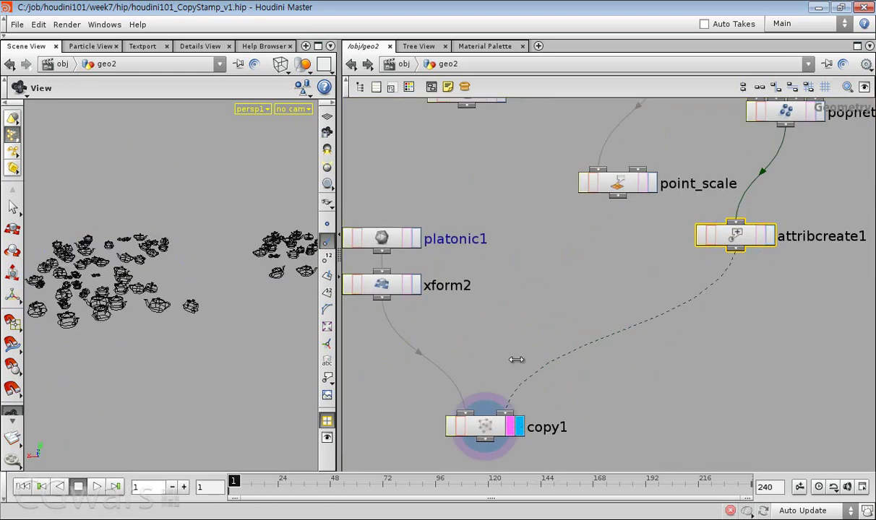
- Review the rotation parameters of xform2 and examine the copied teapots from a higher angle
drag(509, 298, 408, 238)
key(p)
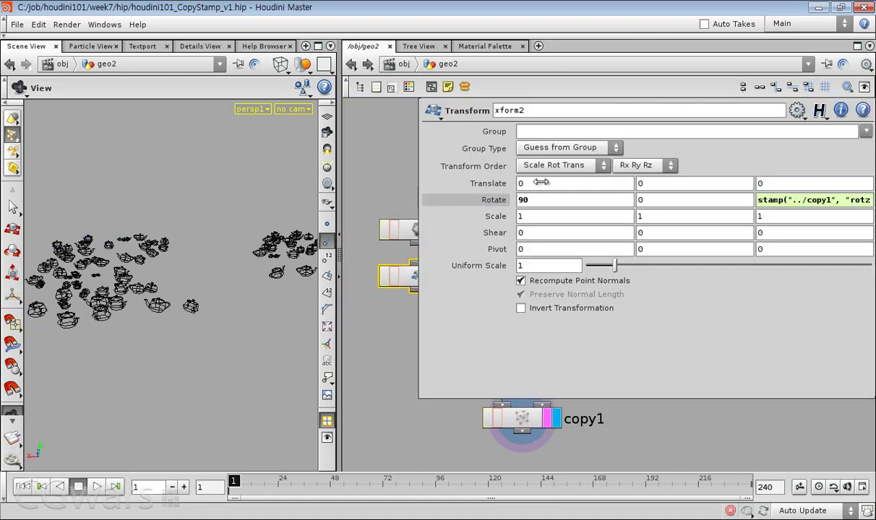
key(p)
middle_drag(446, 357, 485, 316)
drag(237, 278, 285, 311)
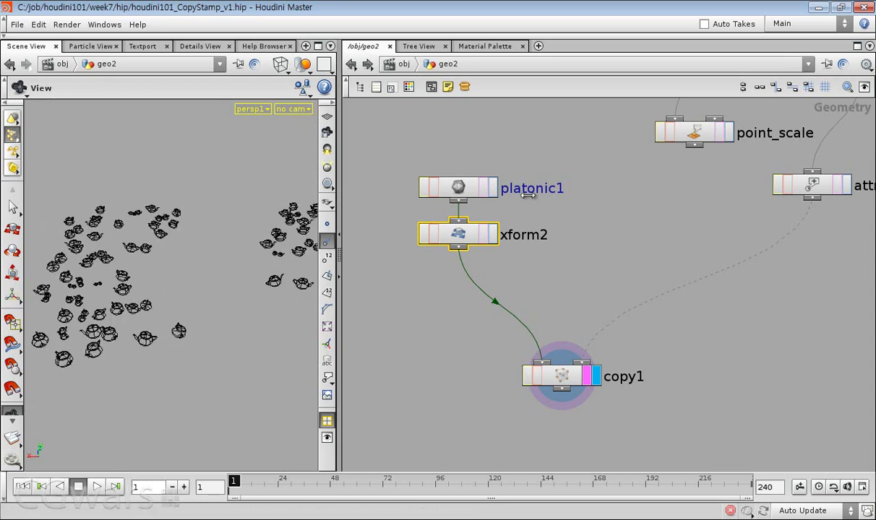
- Rearrange the network so sphere1, box2 and platonic1 sit together diagonally above xform2
scroll(564, 224, down, 2)
scroll(498, 229, up, 3)
drag(472, 233, 436, 152)
middle_drag(527, 220, 552, 361)
scroll(569, 270, down, 2)
scroll(570, 269, up, 1)
drag(619, 248, 443, 119)
middle_drag(444, 157, 603, 173)
drag(729, 226, 537, 250)
drag(480, 201, 471, 201)
- Add a Switch node below sphere1 and connect sphere1, box2 and platonic1 to it in that order
click(475, 303)
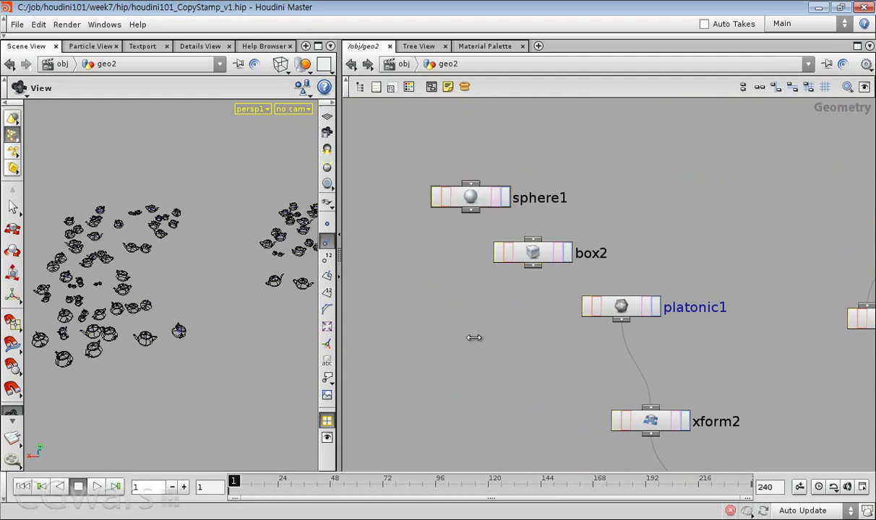
key(Tab)
text(Switch)
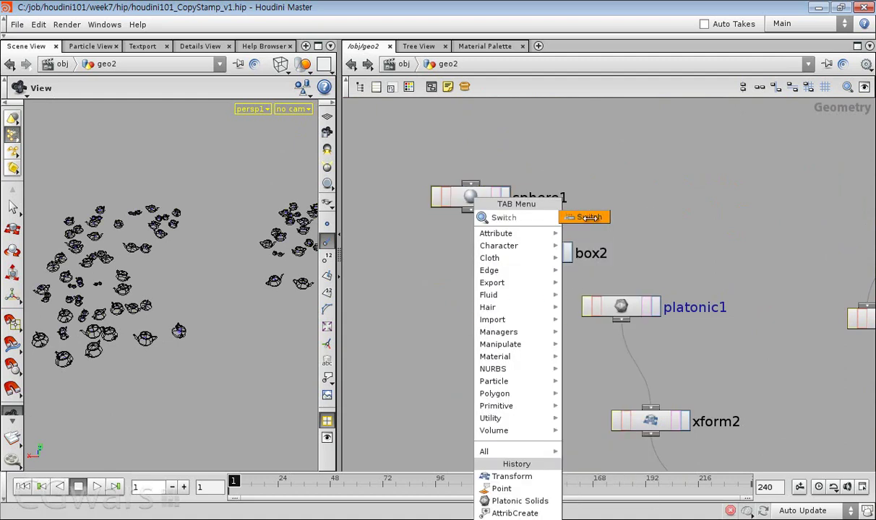
click(591, 219)
click(524, 353)
drag(709, 323, 460, 191)
click(470, 210)
click(523, 338)
drag(523, 352, 470, 362)
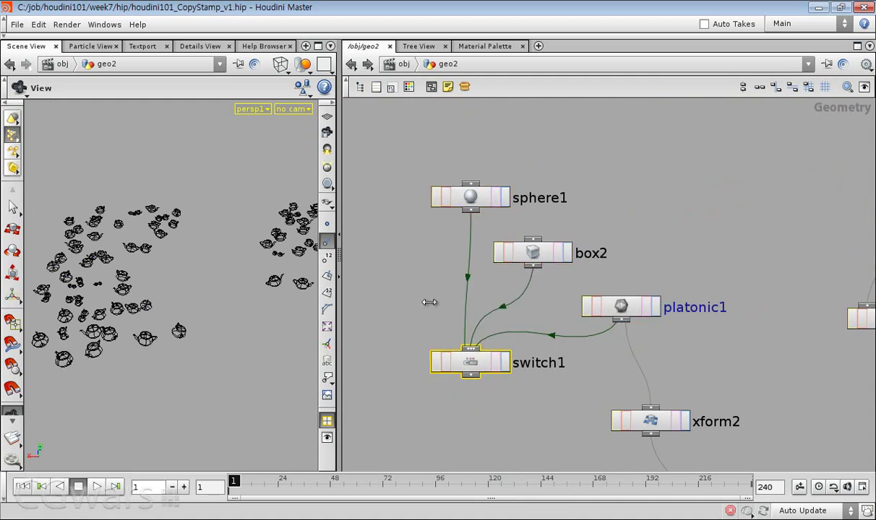
- Show the parameters of switch1 and shrink the parameter overlay so more of the network is visible
middle_drag(497, 438, 445, 436)
key(p)
key(p)
key(p)
drag(427, 397, 570, 309)
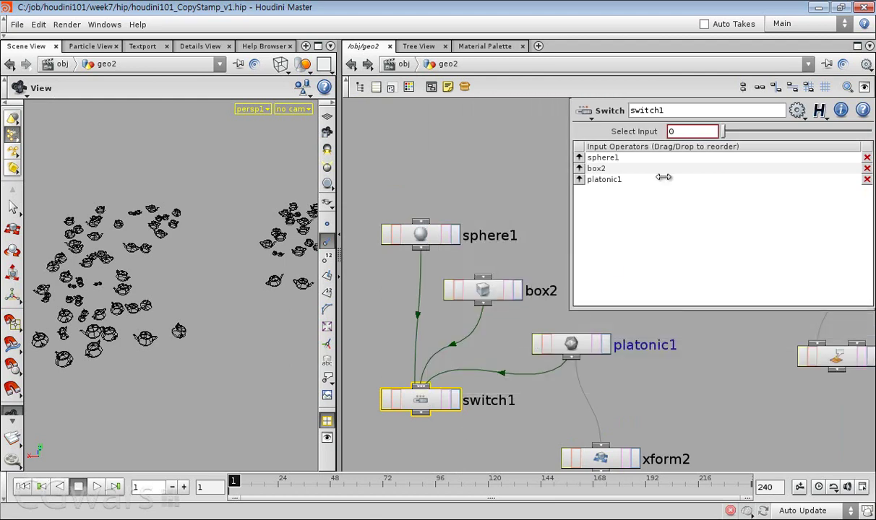
- Display switch1 and try Select Input values 1 and 3 to preview its different input shapes
click(455, 400)
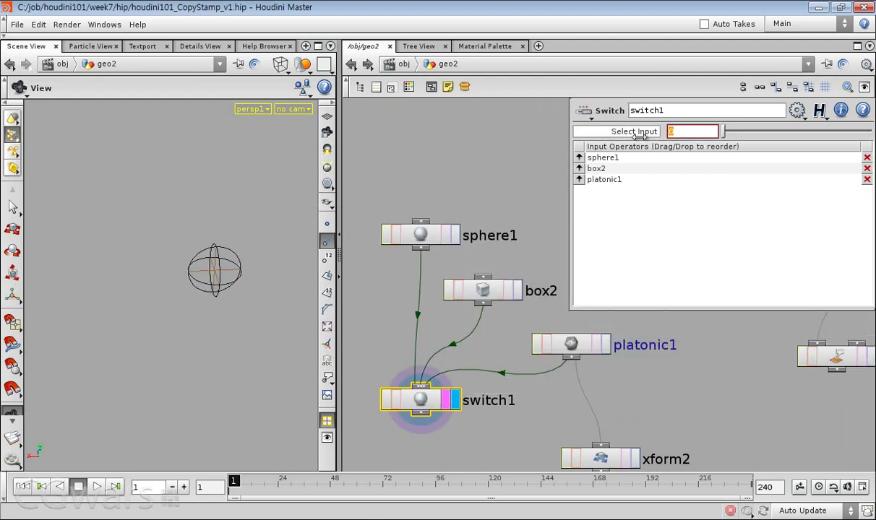
key(Return)
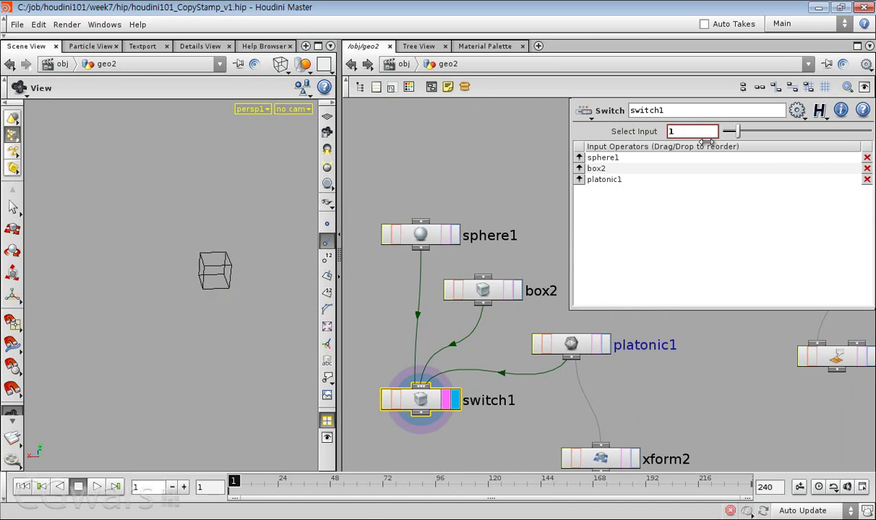
drag(702, 133, 645, 133)
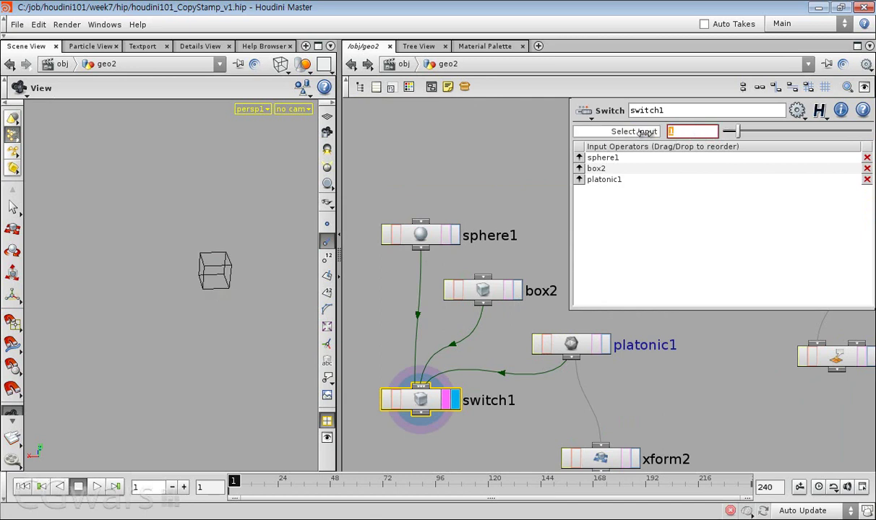
key(Return)
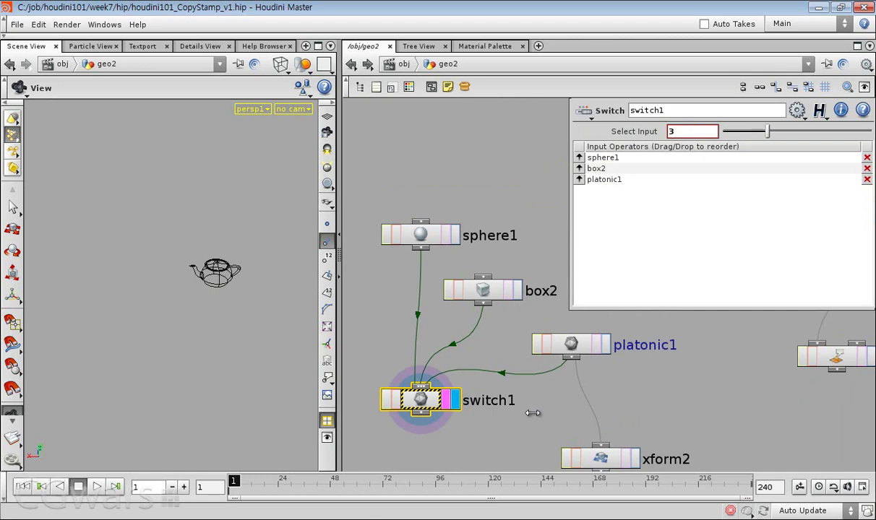
- Connect the output of switch1 to the input of xform2 and display copy1
middle_drag(559, 388, 554, 356)
drag(554, 356, 417, 381)
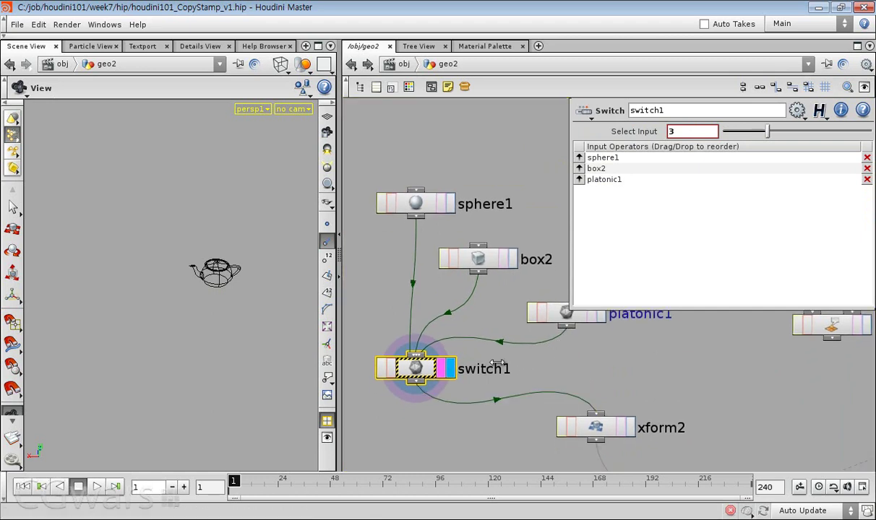
scroll(699, 421, down, 3)
middle_drag(699, 421, 609, 330)
scroll(609, 407, up, 4)
click(611, 421)
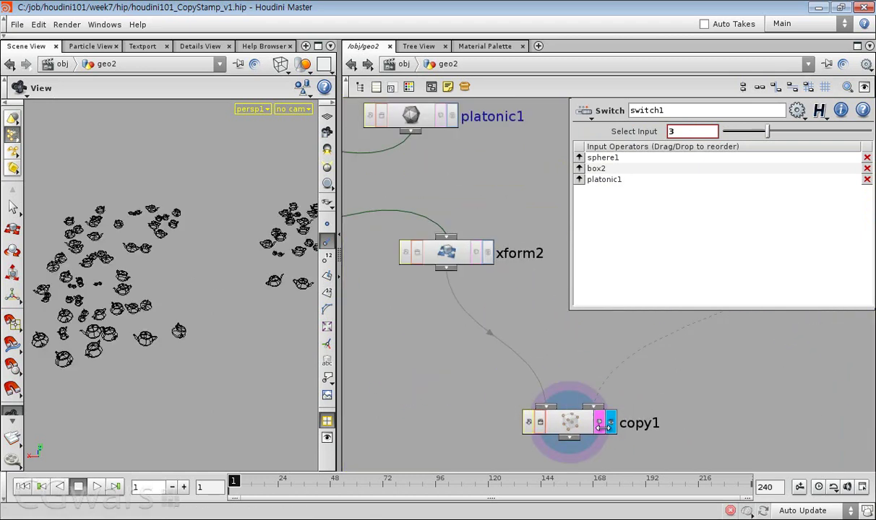
- Adjust switch1's Select Input while viewing the copies, ending on input 0
drag(100, 365, 166, 375)
scroll(381, 310, down, 3)
middle_drag(449, 245, 542, 252)
click(750, 130)
drag(749, 130, 682, 129)
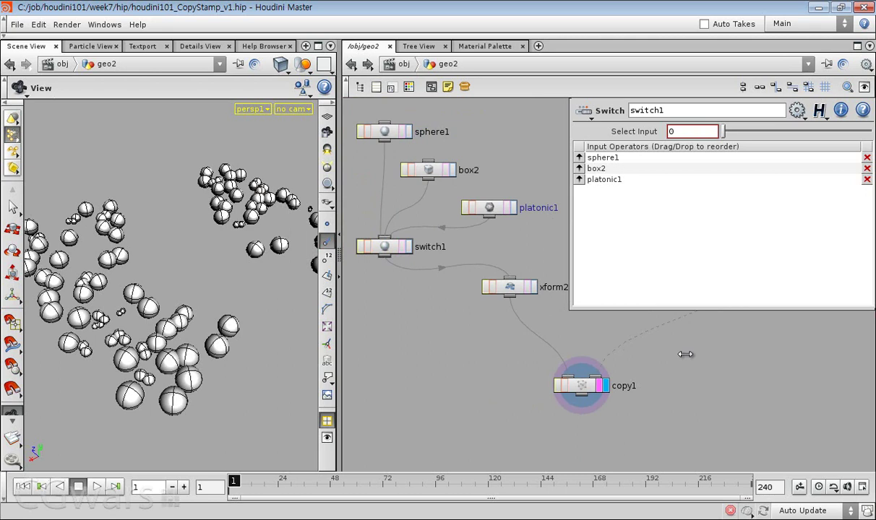
- Review the stamp variables of copy1 and bring up the Details View spreadsheet
middle_drag(710, 385, 586, 398)
scroll(658, 406, down, 2)
scroll(641, 386, up, 1)
click(470, 403)
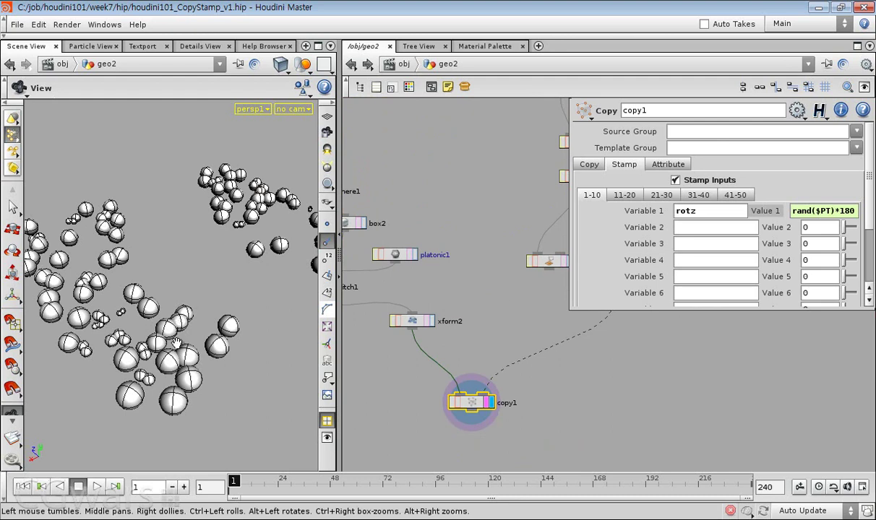
middle_drag(619, 408, 583, 434)
click(532, 379)
click(192, 46)
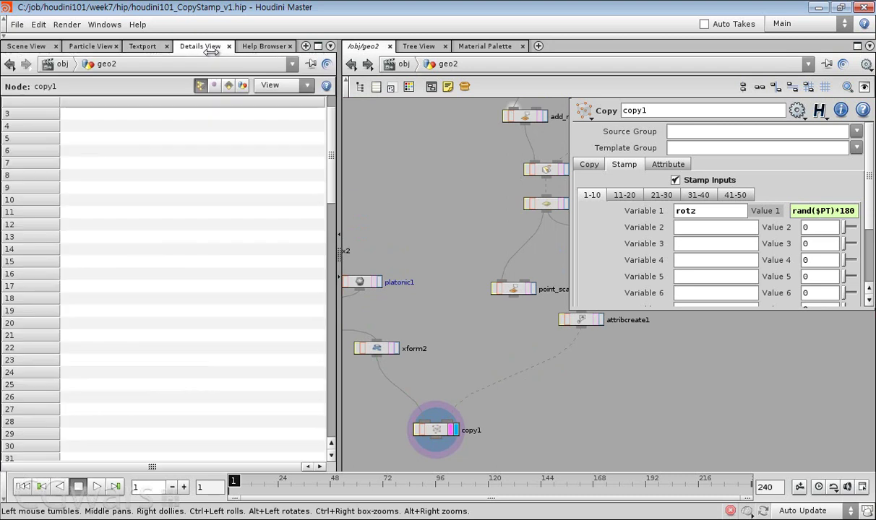
- Insert an AttribCreate node between attribcreate1 and copy1 and display it
key(Tab)
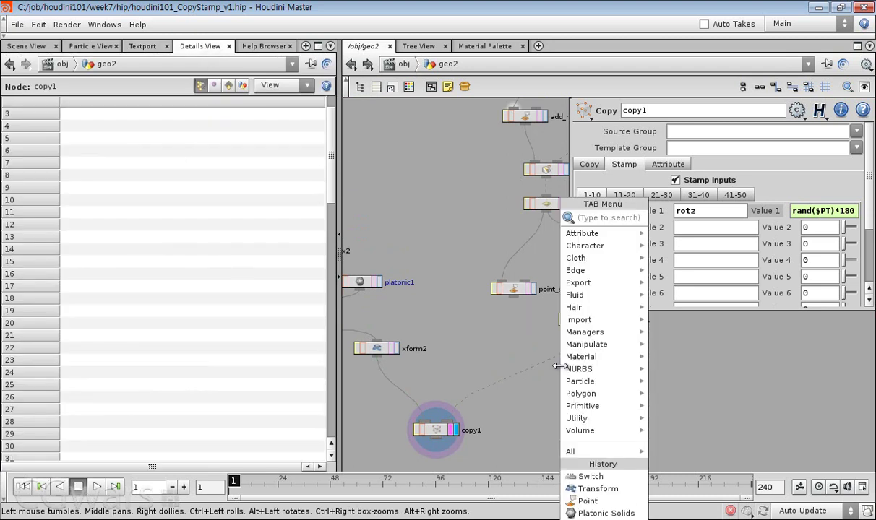
text(attrib)
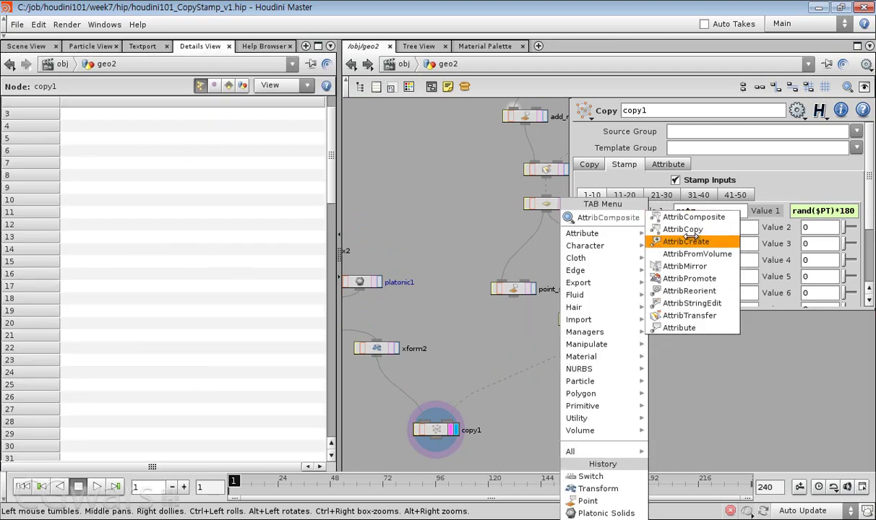
click(683, 242)
click(528, 365)
drag(589, 366, 589, 365)
middle_drag(651, 385, 612, 436)
scroll(611, 437, up, 2)
click(550, 415)
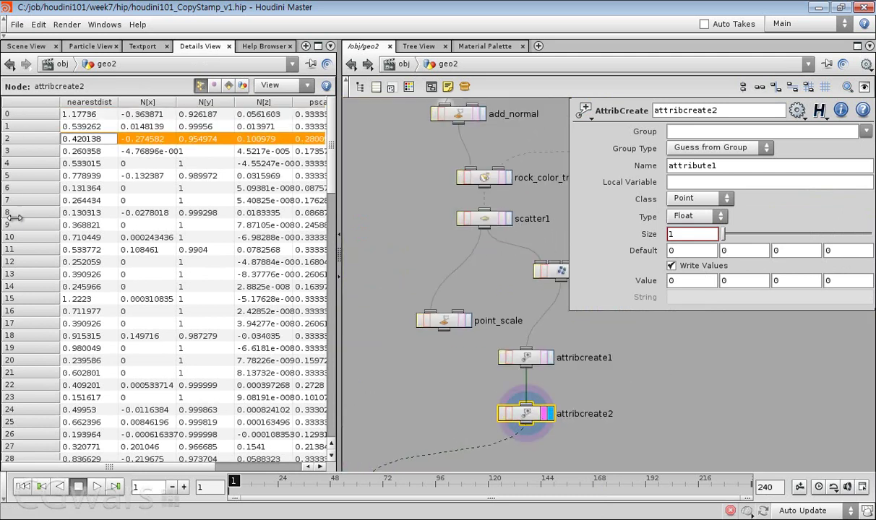
- Name the attribute of attribcreate2 seed, with SEED as its local variable
click(560, 430)
drag(639, 399, 490, 454)
drag(735, 166, 632, 168)
text(seed)
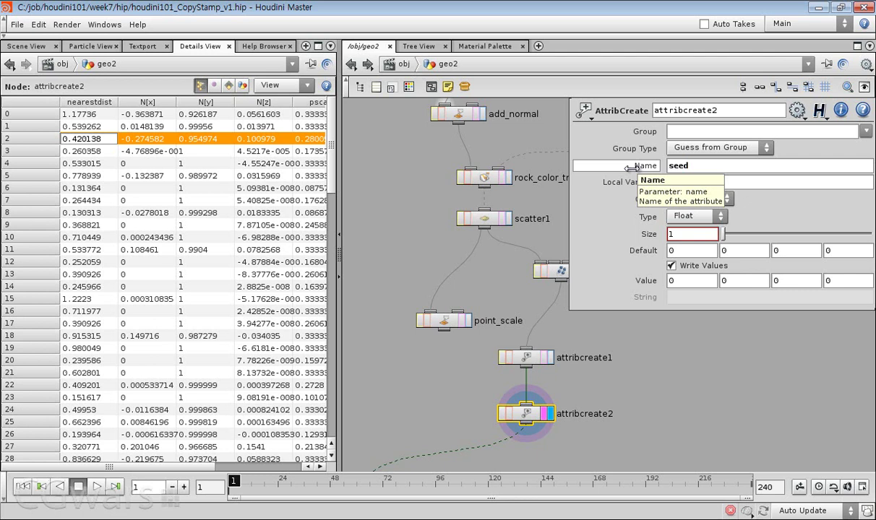
key(Return)
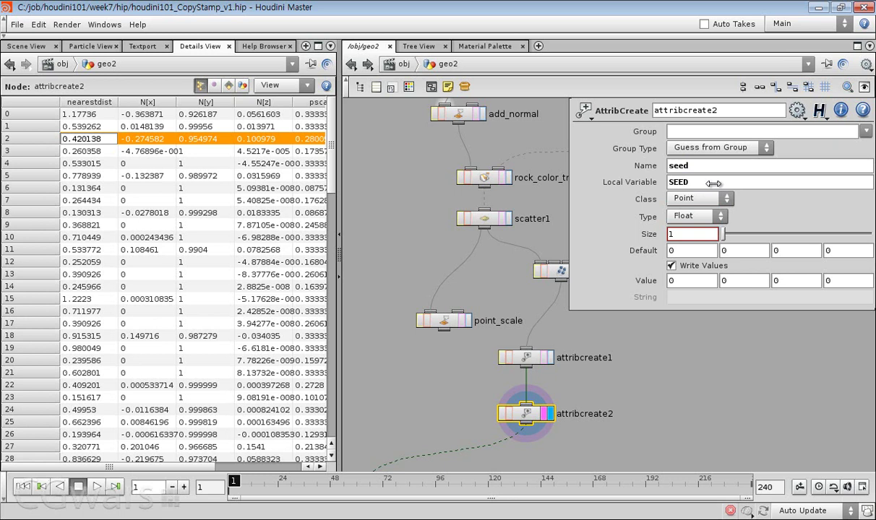
- Set the first value of the seed attribute to the expression rand($PT)
middle_drag(525, 413, 278, 407)
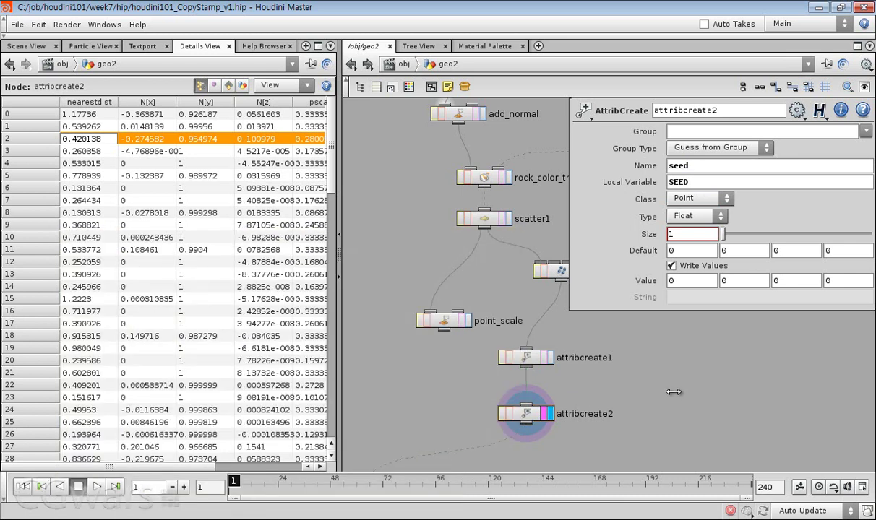
drag(693, 281, 637, 286)
drag(696, 279, 669, 282)
text(rand()
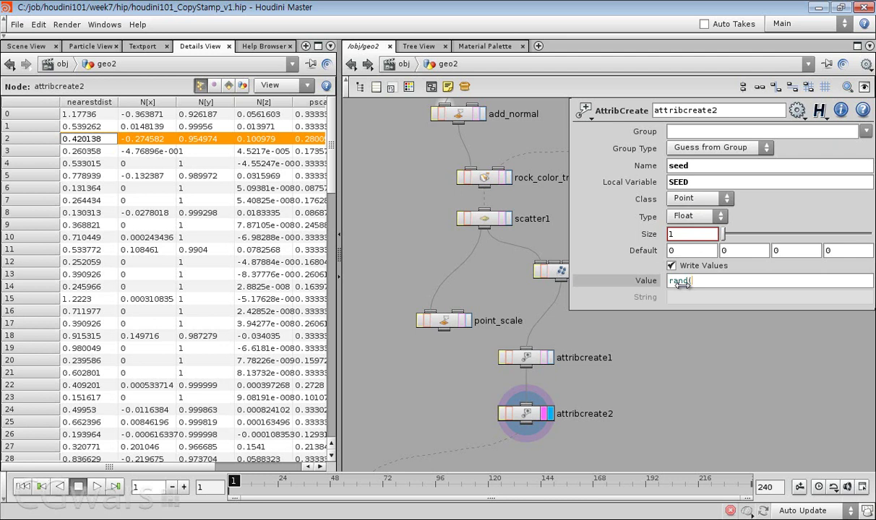
text($P)
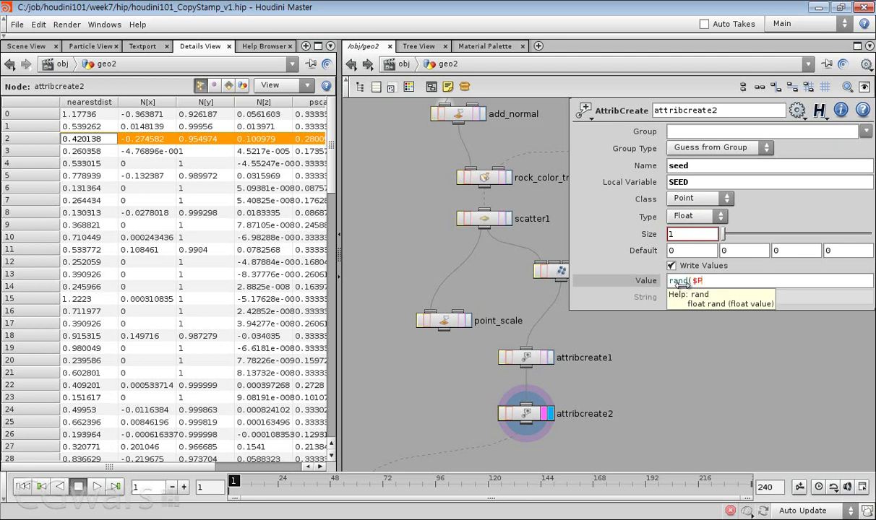
text(T))
key(Return)
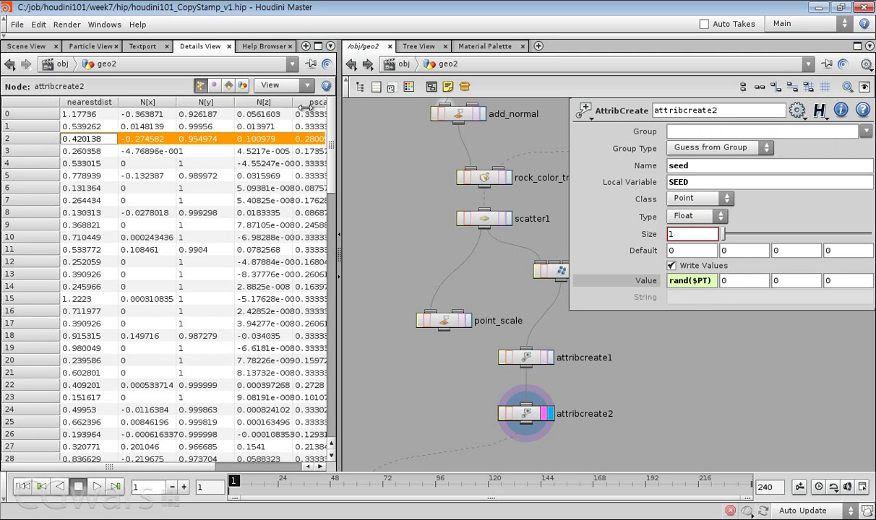
- Show only the seed attribute in the spreadsheet and sort its values in ascending and descending order to examine their range
click(270, 85)
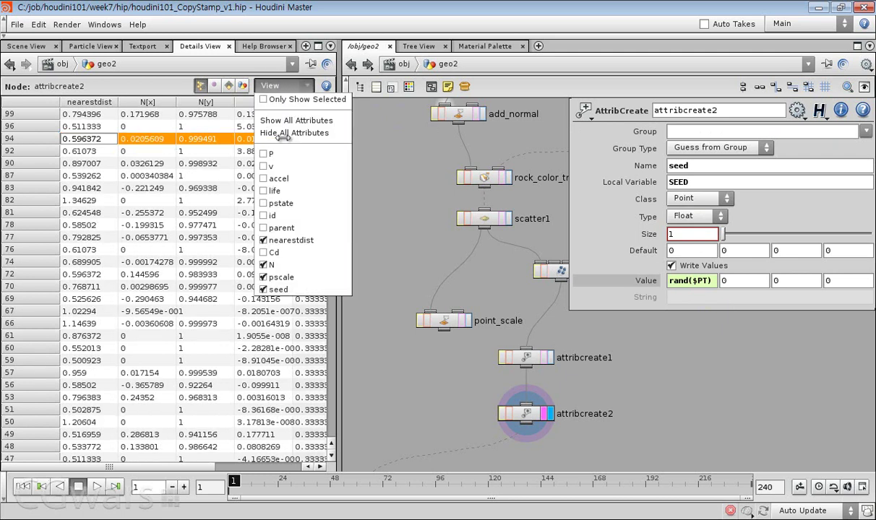
click(271, 132)
click(272, 93)
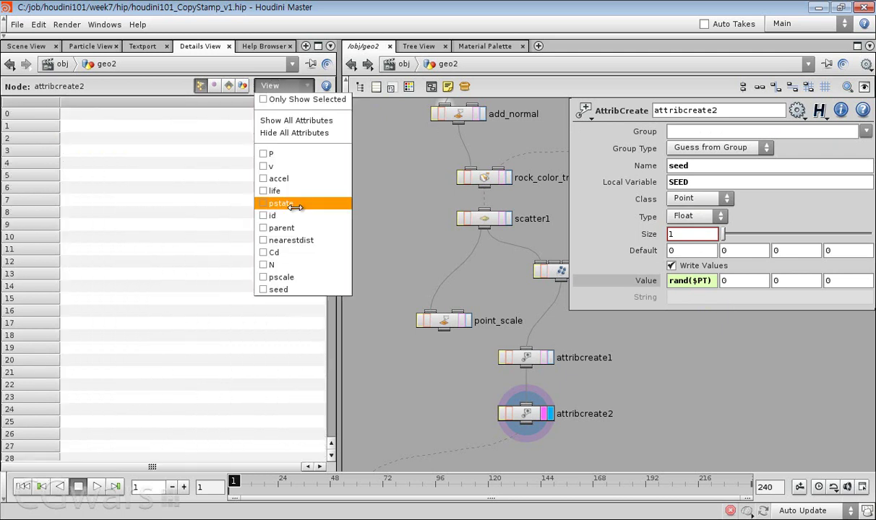
click(282, 279)
click(101, 102)
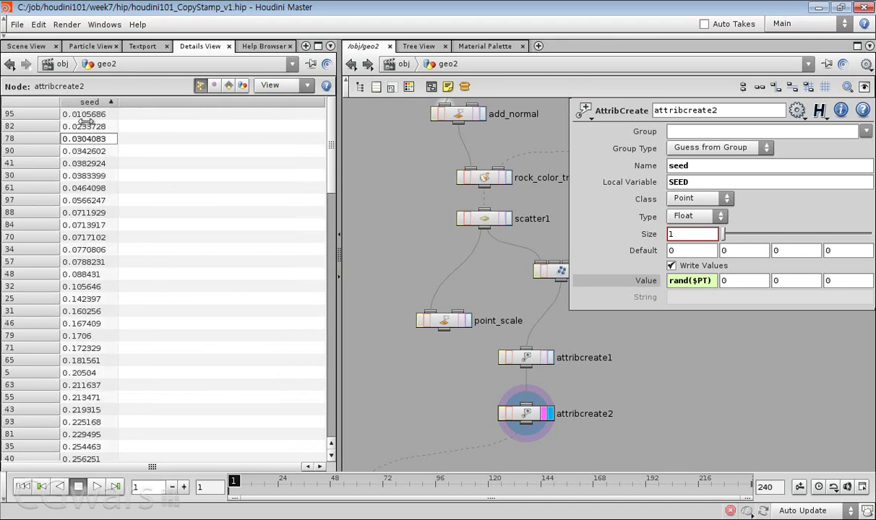
click(101, 103)
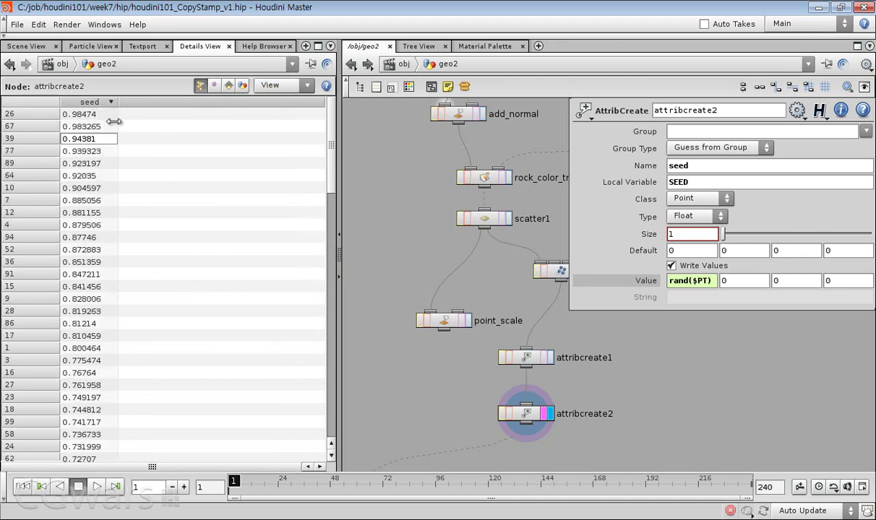
scroll(105, 127, down, 3)
scroll(105, 127, up, 3)
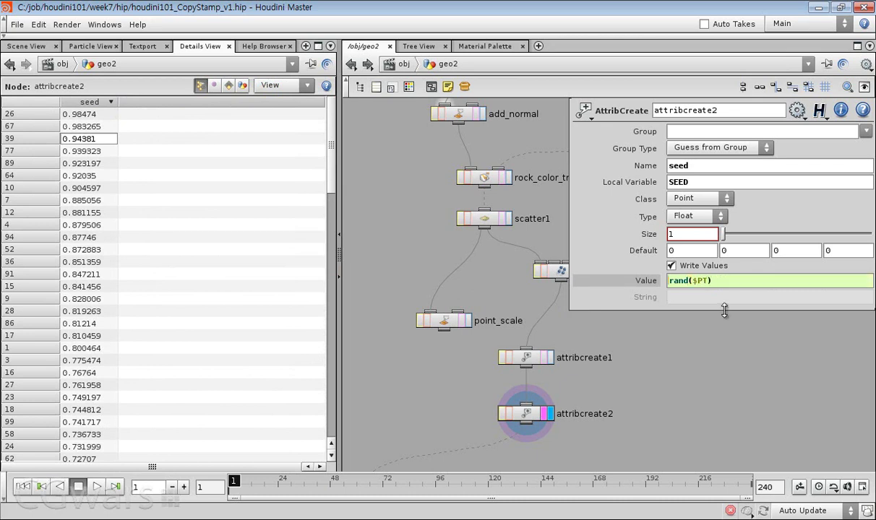
- Change the first seed value to fit01(rand($PT), 0, 2) and check the lowest and highest values by sorting
text(fit01()
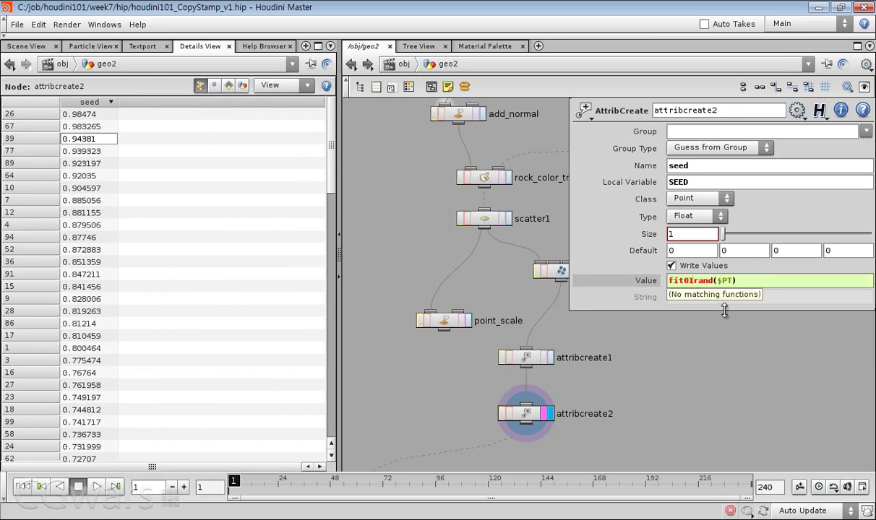
key(End)
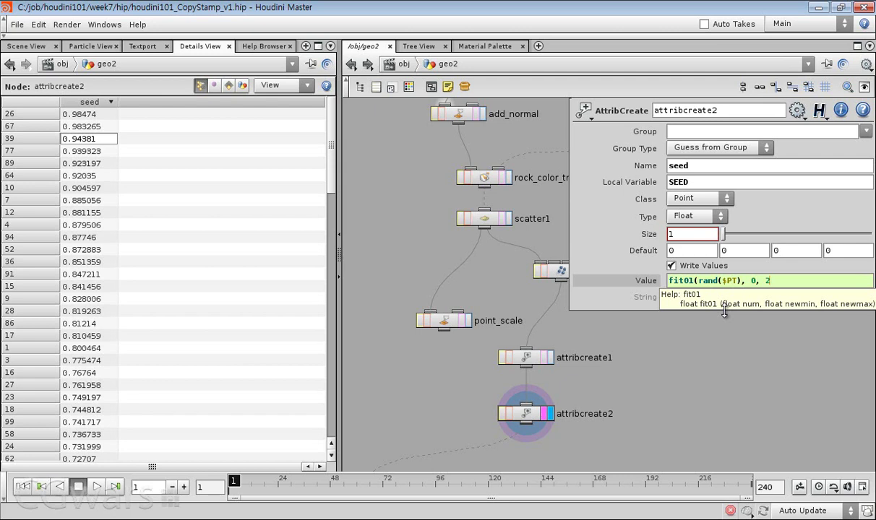
text())
key(Return)
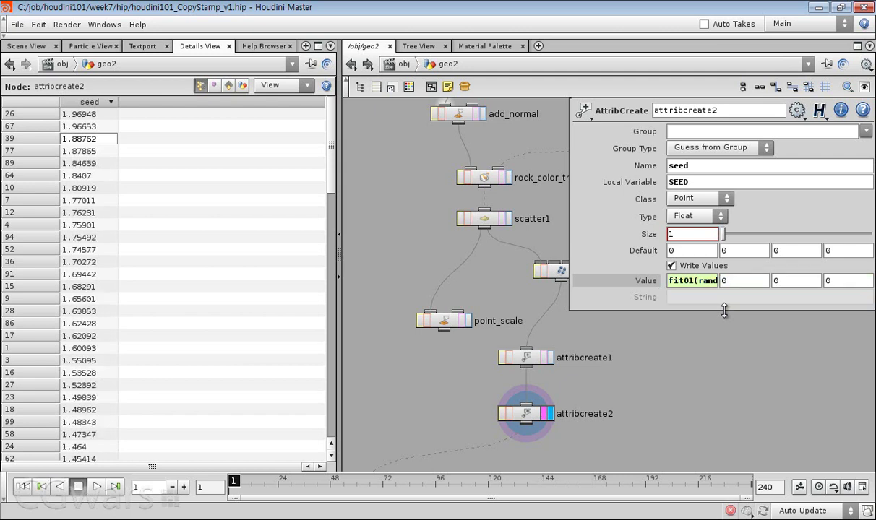
click(90, 102)
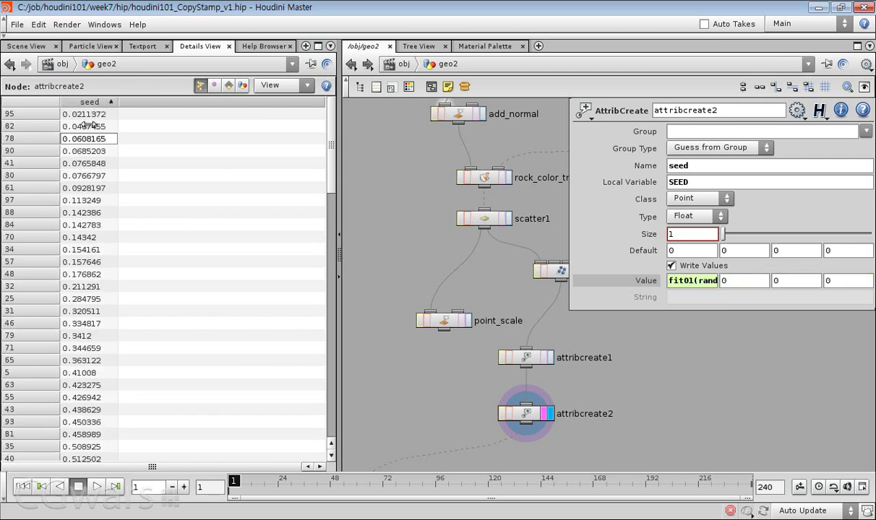
click(90, 103)
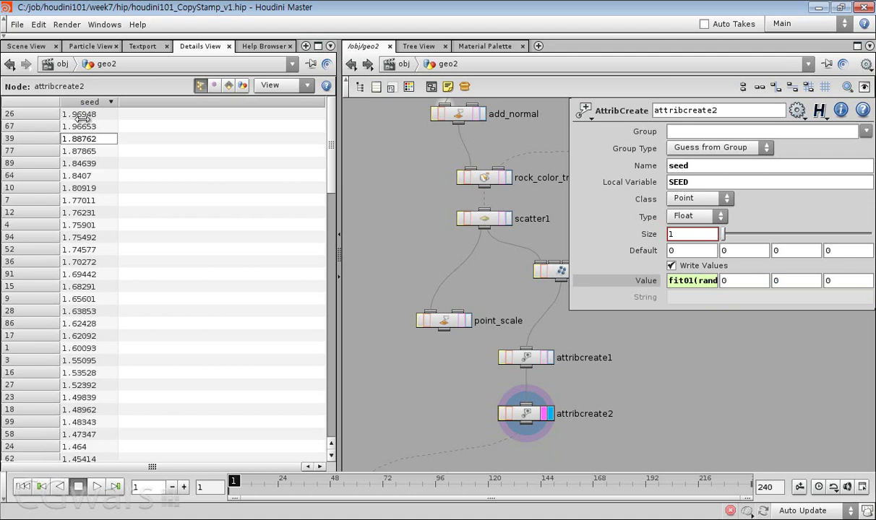
- Wrap the seed expression in int() to make int(fit01(rand($PT), 0, 2)), and review the values in point order
click(646, 280)
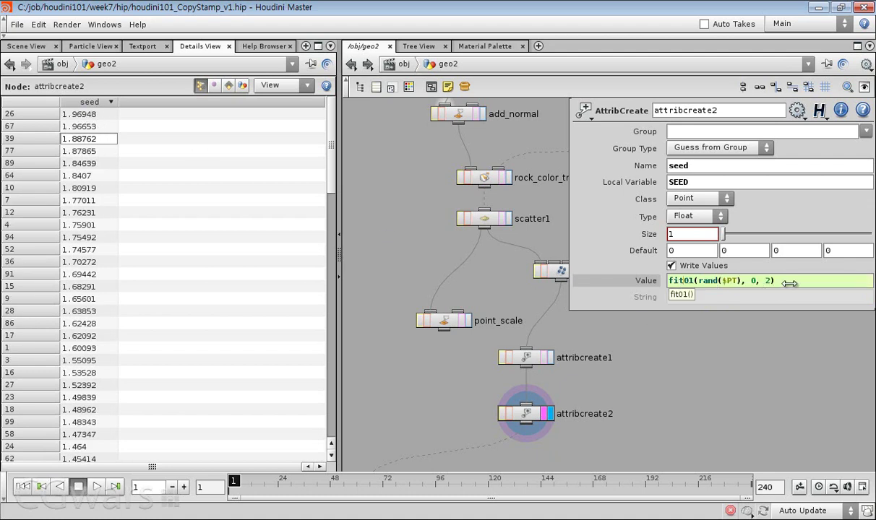
text(int()
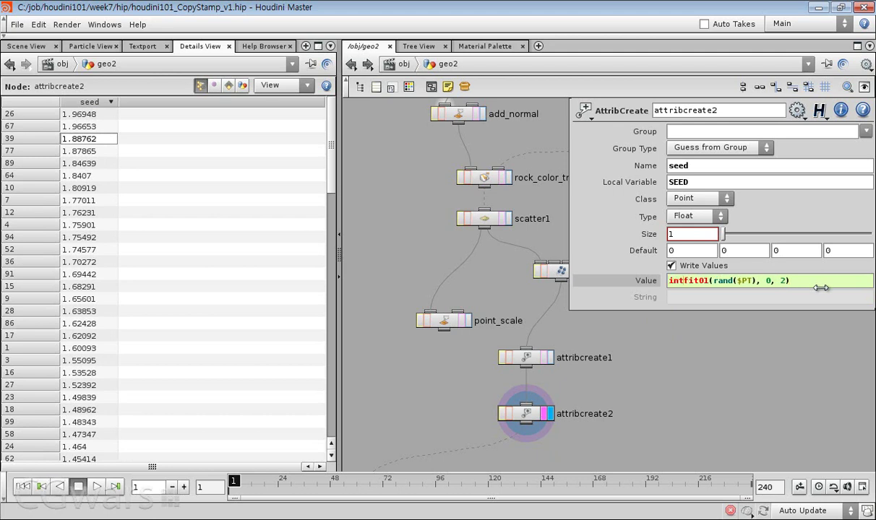
key(Return)
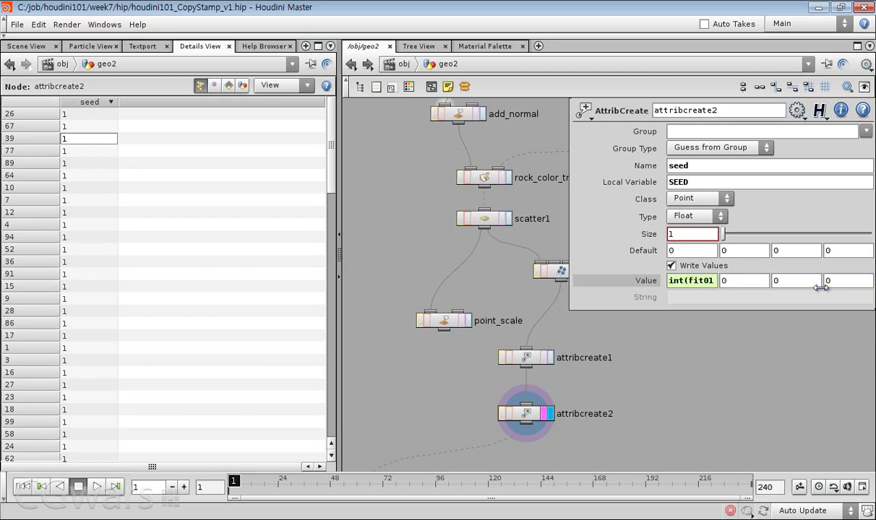
click(97, 102)
click(97, 102)
click(32, 102)
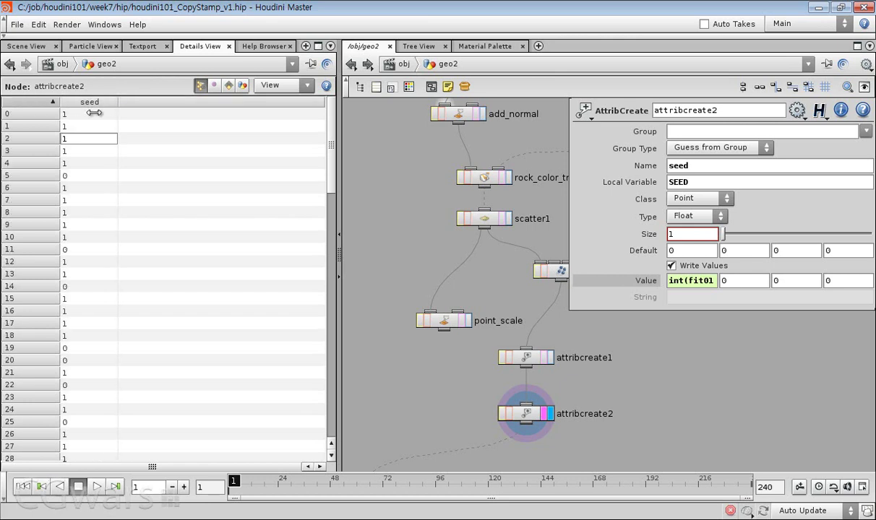
scroll(72, 217, down, 15)
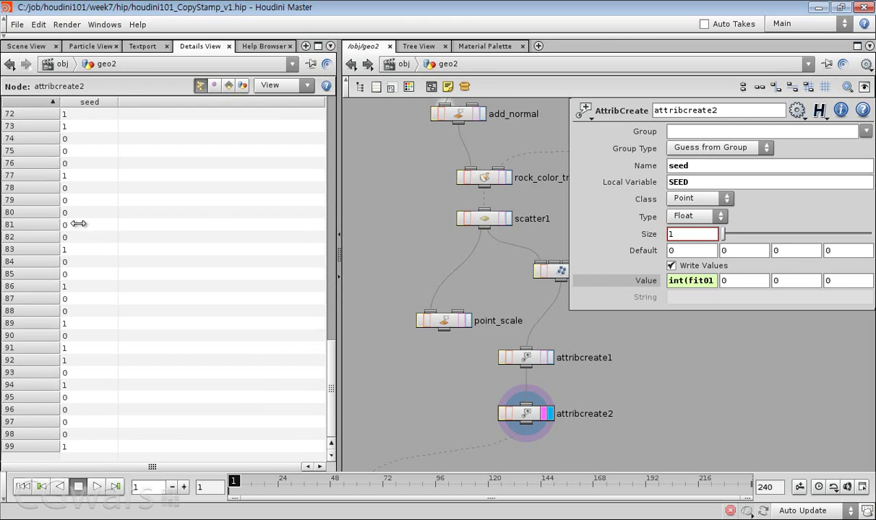
scroll(80, 228, up, 15)
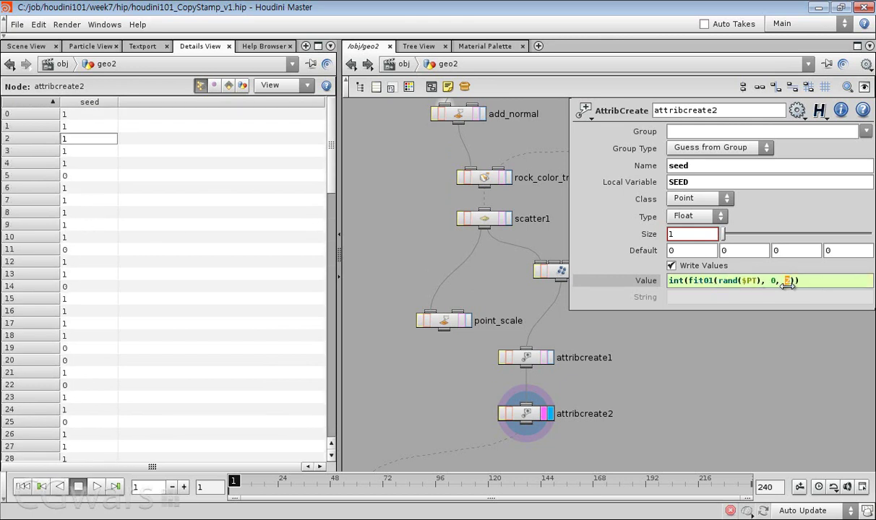
- Raise the upper limit in the seed expression's fit01 function to 3 and review the values of all points
key(Return)
click(94, 102)
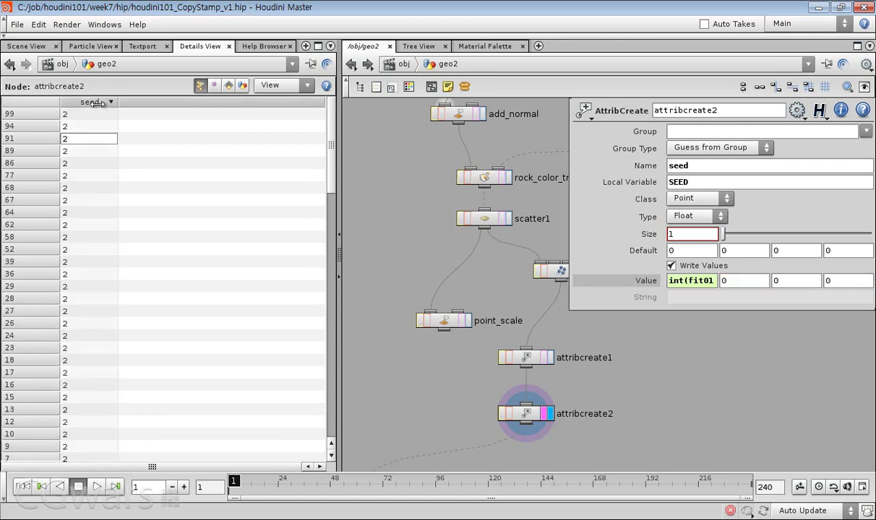
click(42, 101)
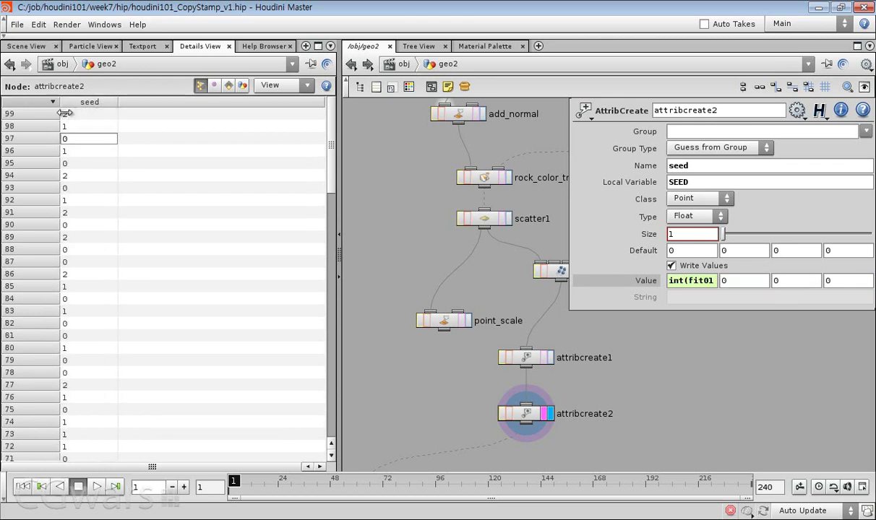
scroll(91, 202, down, 10)
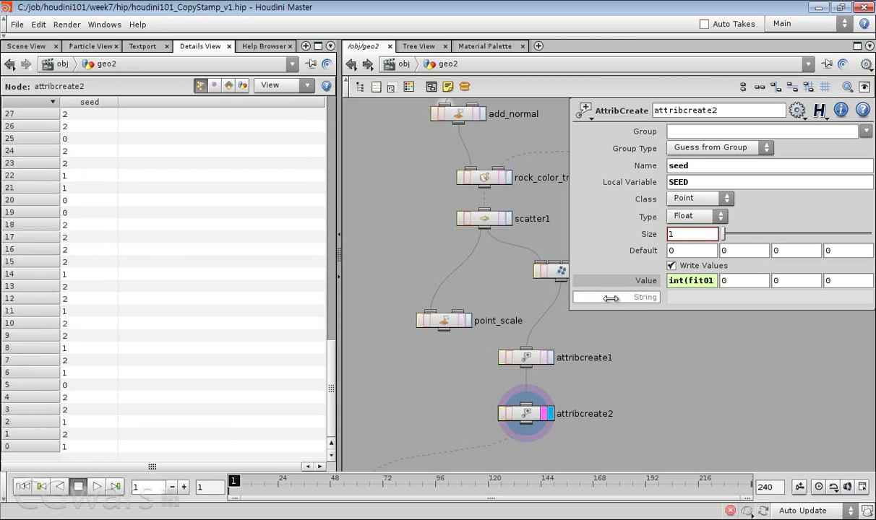
- Bring up the seed value in the expression editor and try int as a command in the Textport
click(692, 281)
key(alt+e)
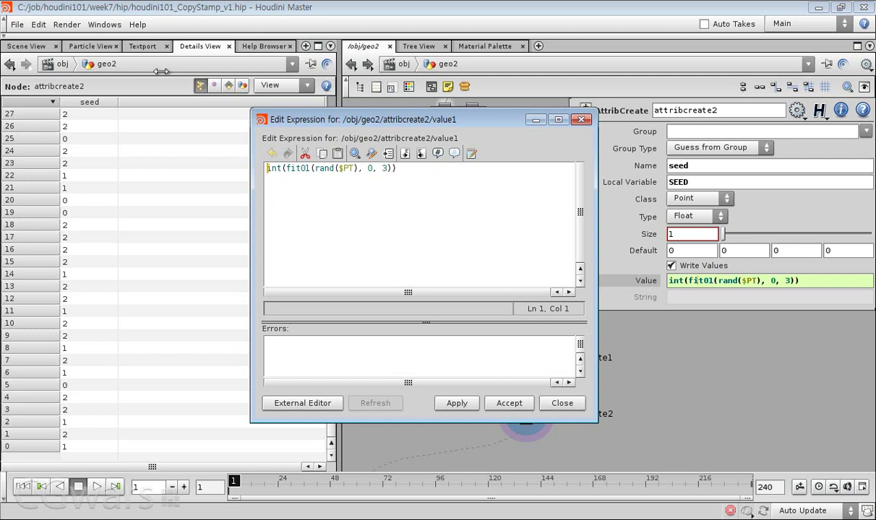
click(142, 45)
text(int)
key(Return)
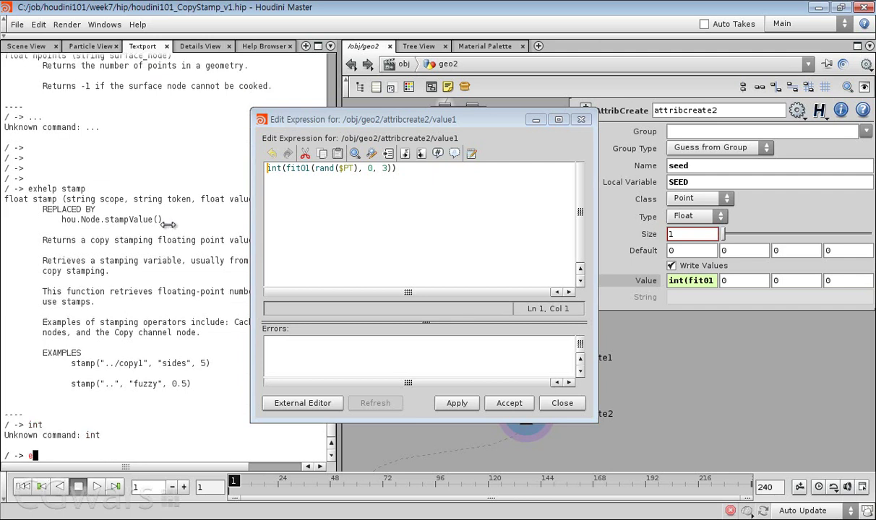
- Evaluate int(1) and int(0.1) with echo in the Textport to test how int handles decimals
text(echo `int(1)`)
key(Return)
key(Up)
key(Left)
key(Left)
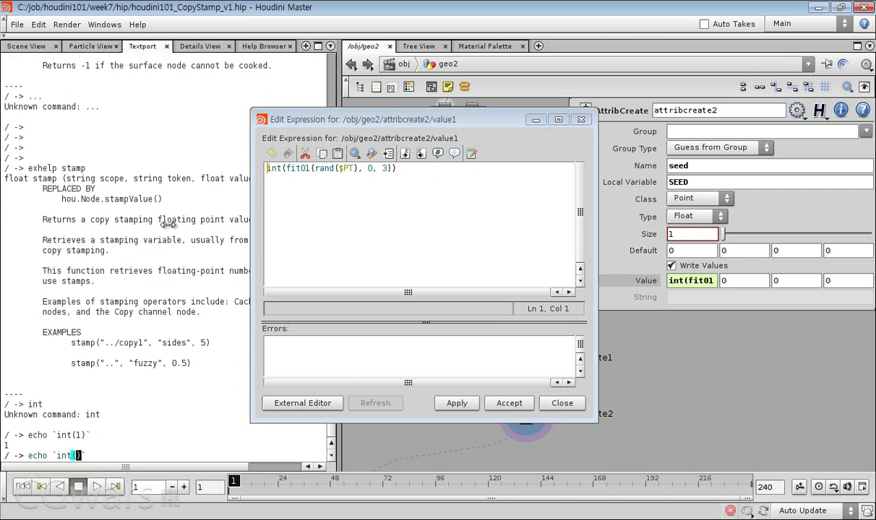
text(0.)
key(Return)
- Evaluate int(0.9) and int(2.9) with echo in the Textport, and close the expression editor
key(Up)
key(Left)
key(Left)
key(Return)
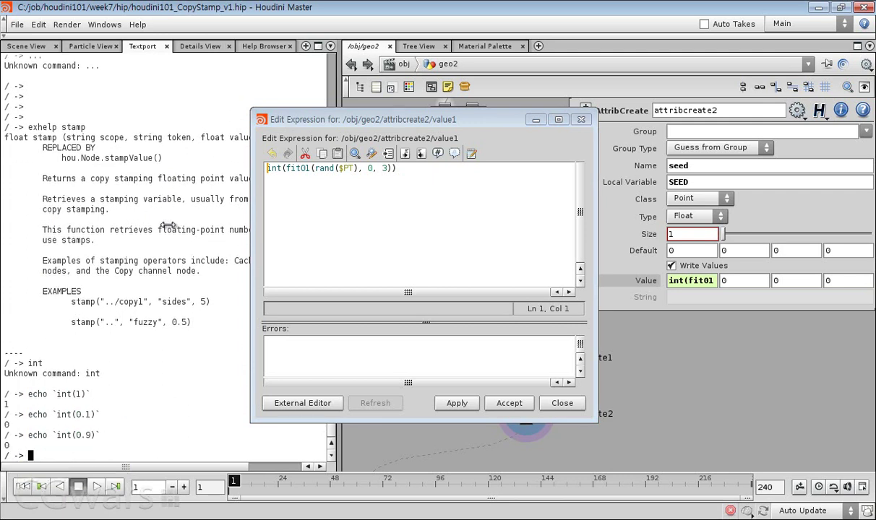
key(Up)
key(Left)
key(Left)
text(2)
key(Return)
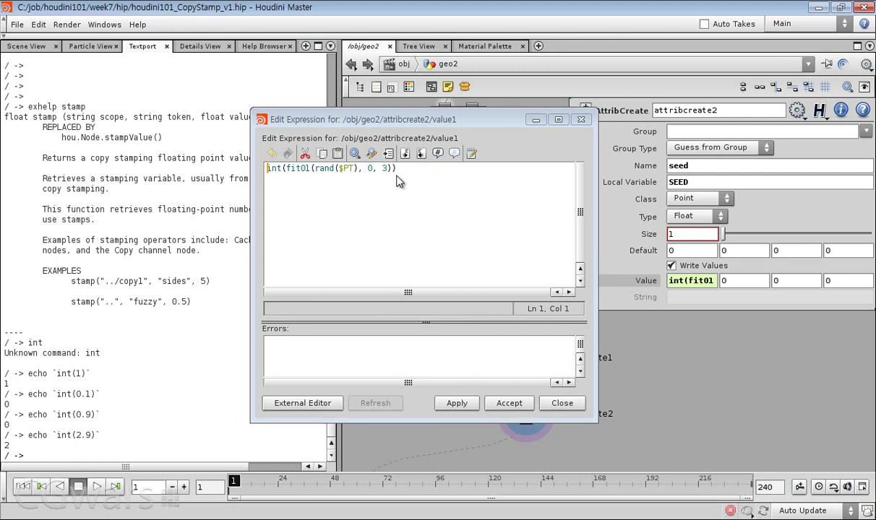
click(562, 403)
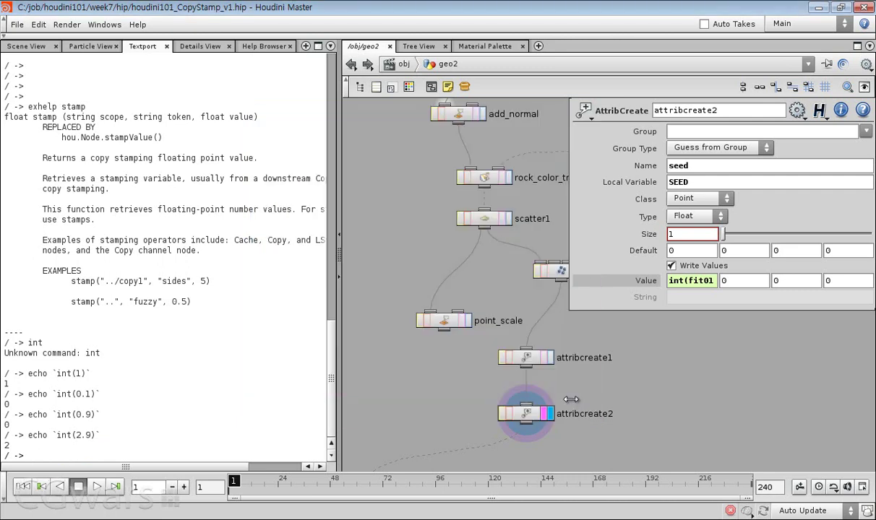
- Add a second stamp variable named seed with the value $SEED to the copy1 node
middle_drag(619, 392, 694, 338)
scroll(553, 430, down, 2)
scroll(468, 460, up, 2)
click(499, 417)
click(466, 418)
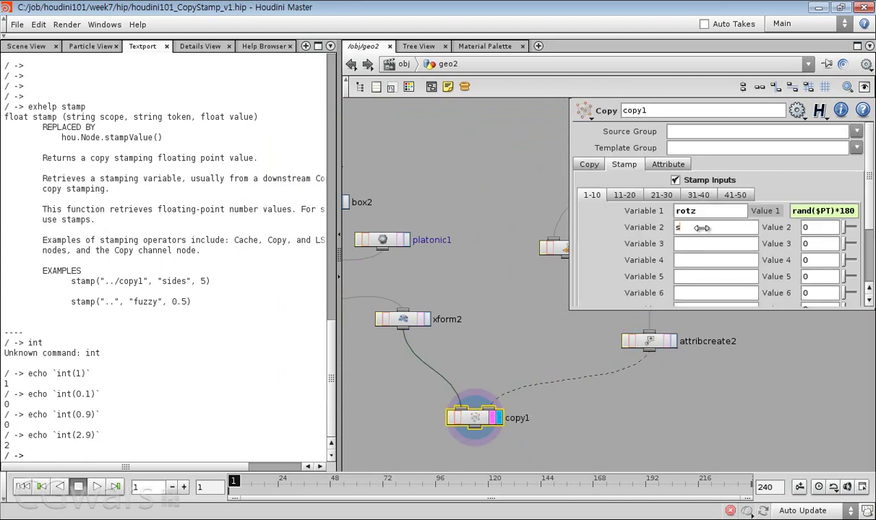
text($)
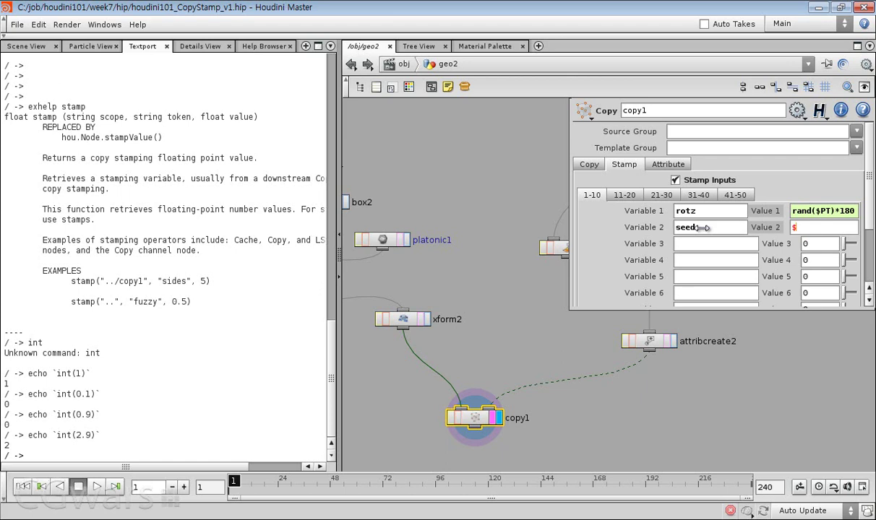
text(SEED)
key(Return)
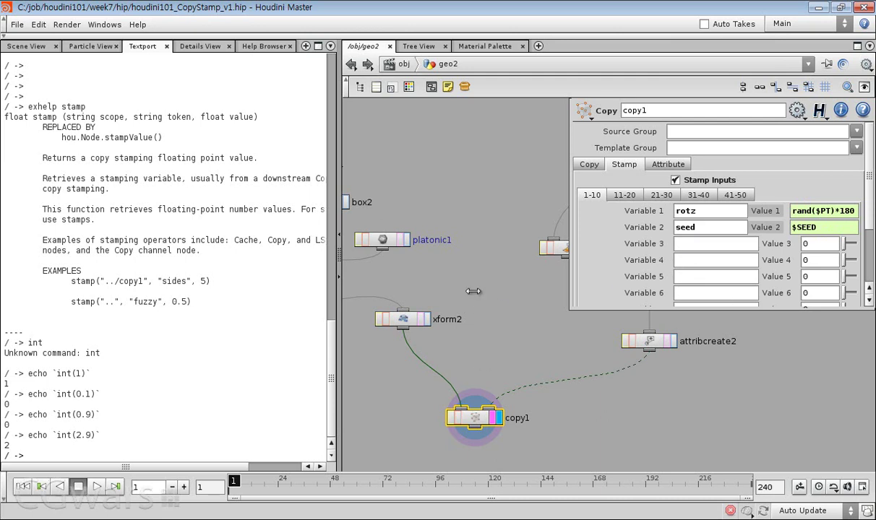
- Copy the stamp expression from the Z rotation of the xform2 node
scroll(504, 326, down, 1)
scroll(507, 399, up, 1)
drag(527, 347, 415, 456)
middle_drag(448, 269, 491, 311)
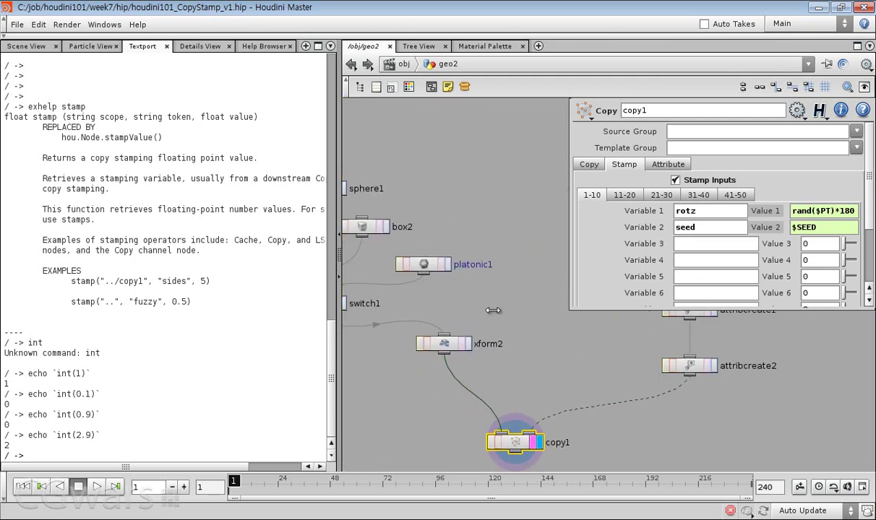
click(443, 344)
click(841, 201)
key(ctrl+c)
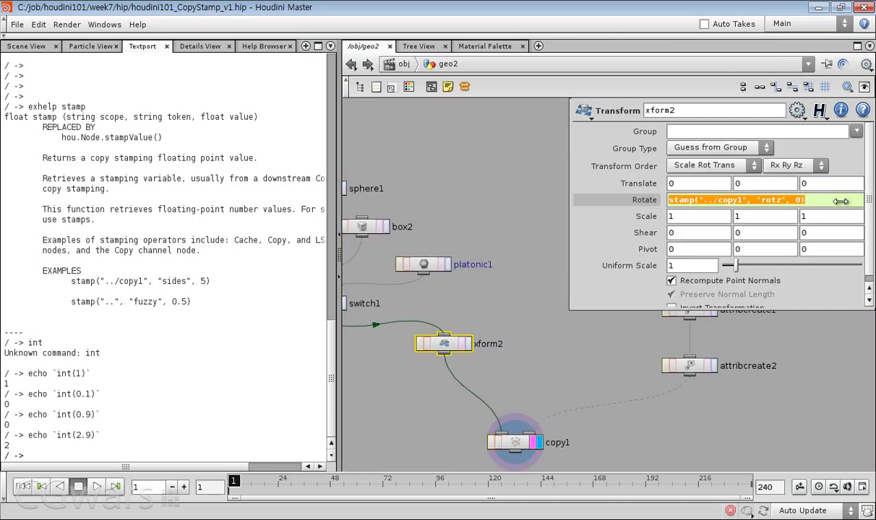
click(494, 299)
- Set the Select Input of switch1 to the pasted expression, edited to stamp("../copy1", "seed", 0)
middle_drag(494, 299, 576, 303)
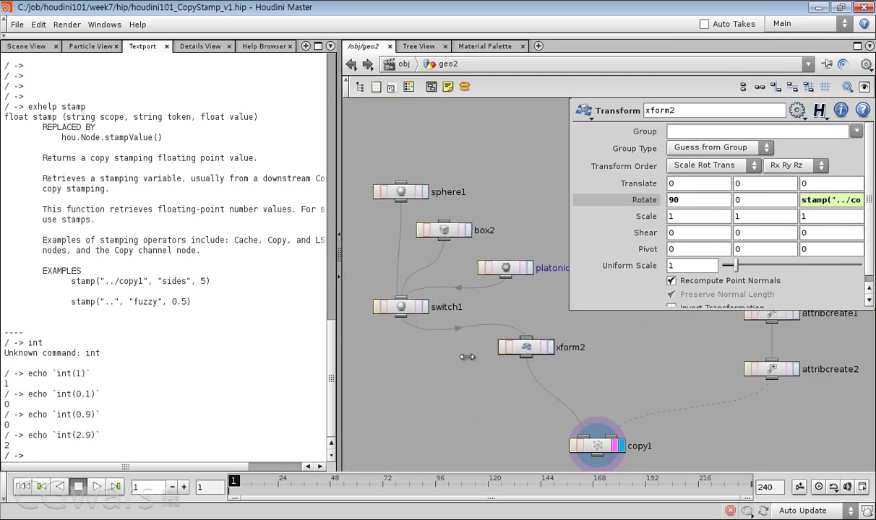
click(400, 301)
click(690, 132)
key(ctrl+v)
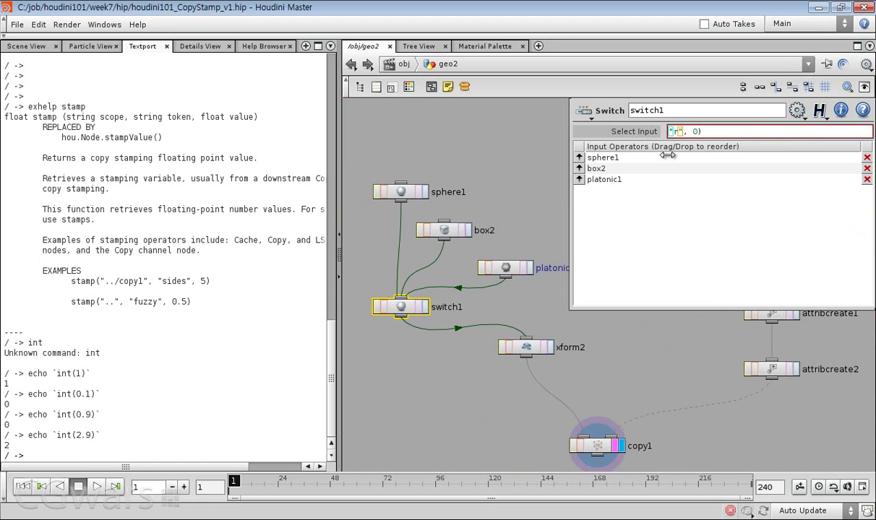
text(d)
key(Return)
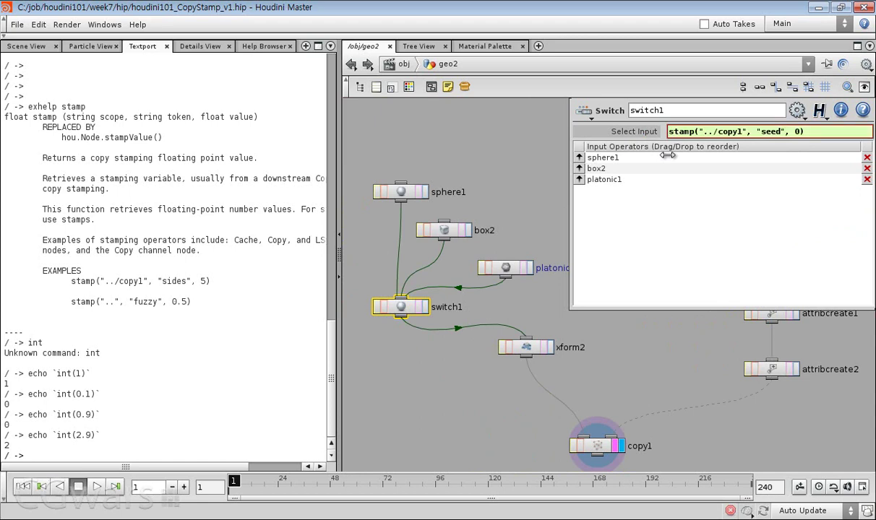
- Examine the mix of copied spheres, boxes and teapots up close in the Scene View
click(26, 45)
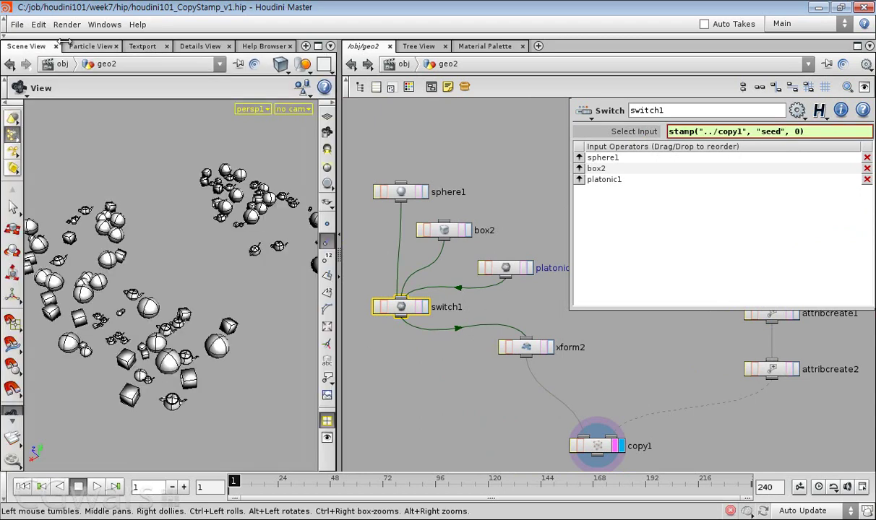
right_drag(122, 352, 126, 303)
middle_drag(127, 305, 146, 298)
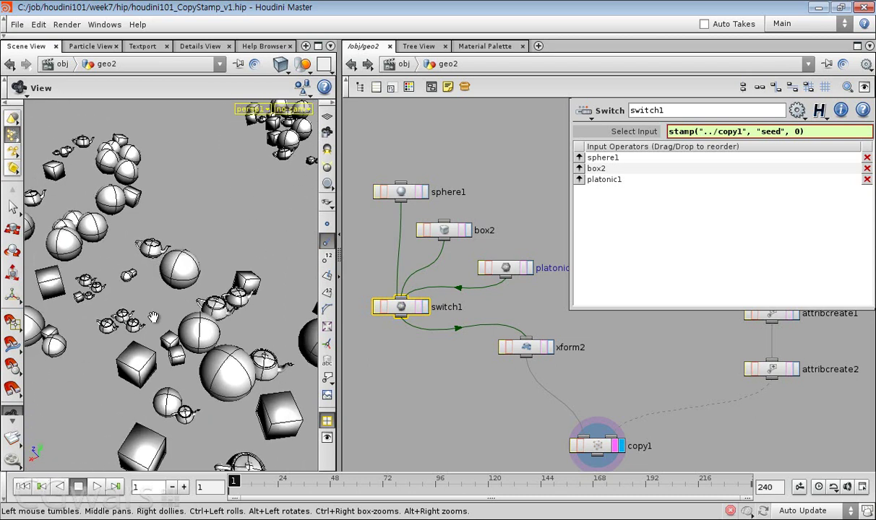
- Set the Number Of Points on the scatter1 node to 600
right_drag(200, 317, 135, 324)
scroll(665, 369, down, 4)
middle_drag(666, 371, 577, 413)
scroll(602, 381, up, 3)
middle_drag(612, 347, 526, 419)
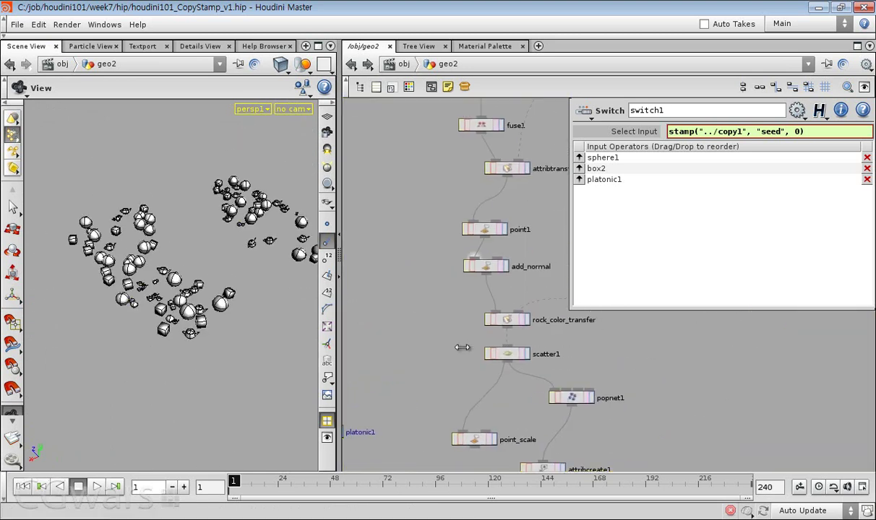
click(507, 354)
drag(697, 173, 637, 182)
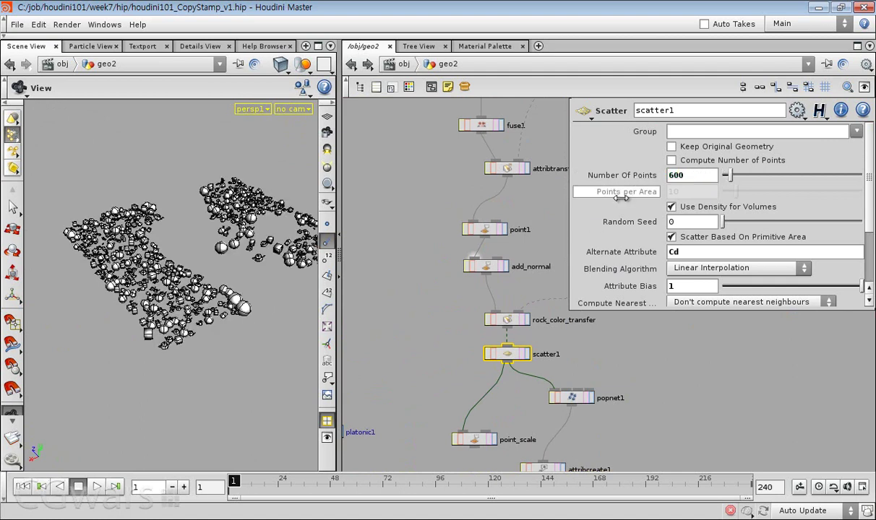
drag(160, 322, 204, 268)
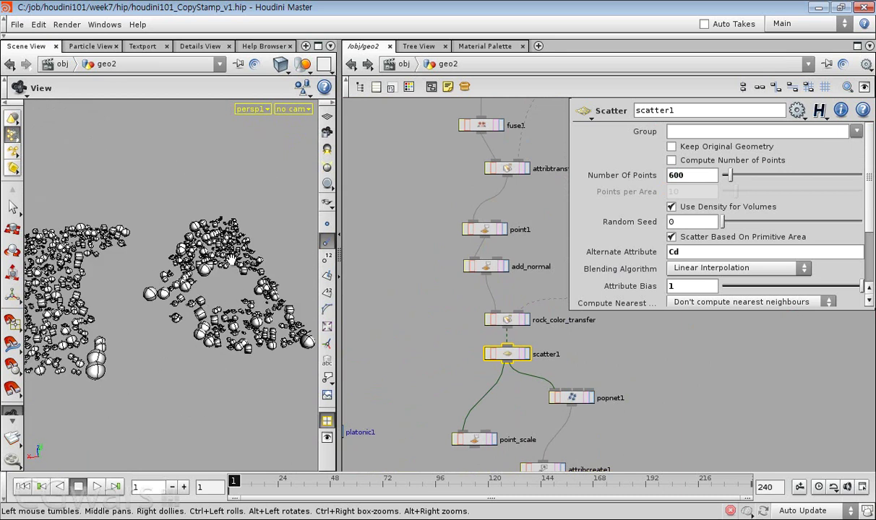
- Add a Merge node below copy1 and connect copy1's output to it
scroll(583, 338, down, 1)
middle_drag(583, 338, 541, 331)
key(p)
scroll(568, 356, down, 1)
middle_drag(612, 401, 626, 343)
scroll(610, 362, up, 1)
click(626, 342)
key(Tab)
text(mer)
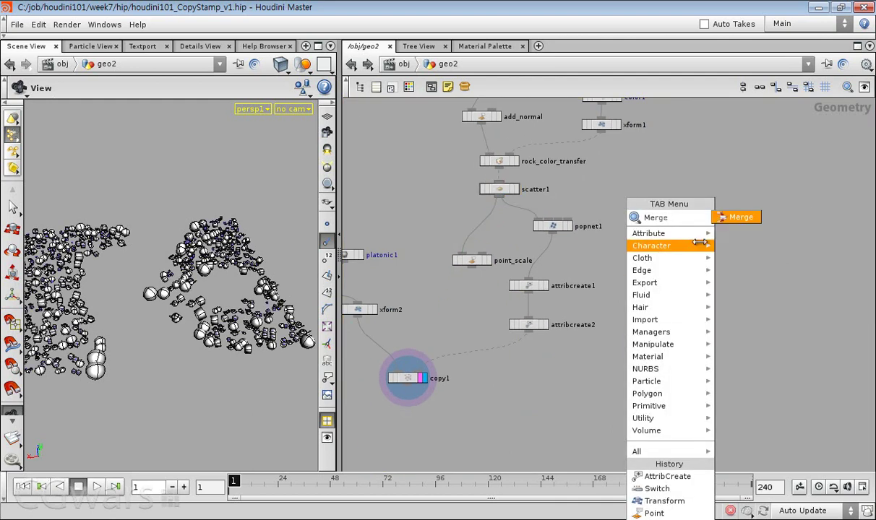
key(Return)
click(469, 432)
scroll(463, 398, up, 1)
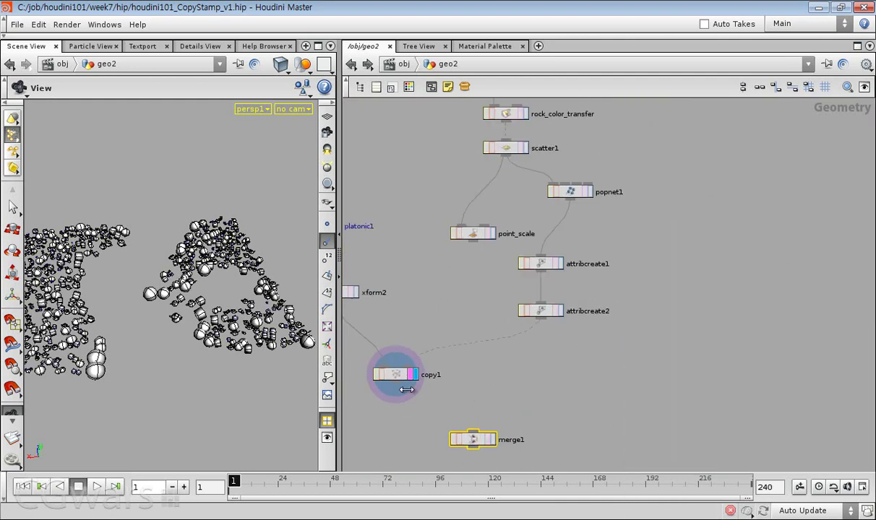
drag(407, 392, 473, 433)
- Display the point2 rock node and connect its output to merge1
middle_drag(604, 132, 604, 203)
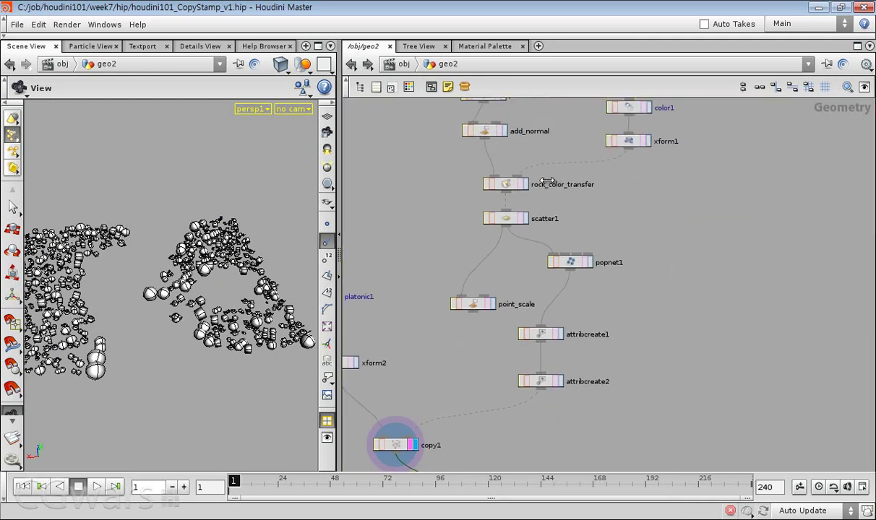
scroll(680, 180, down, 3)
middle_drag(680, 180, 655, 253)
scroll(677, 172, up, 2)
click(682, 170)
scroll(682, 171, down, 3)
scroll(673, 156, up, 2)
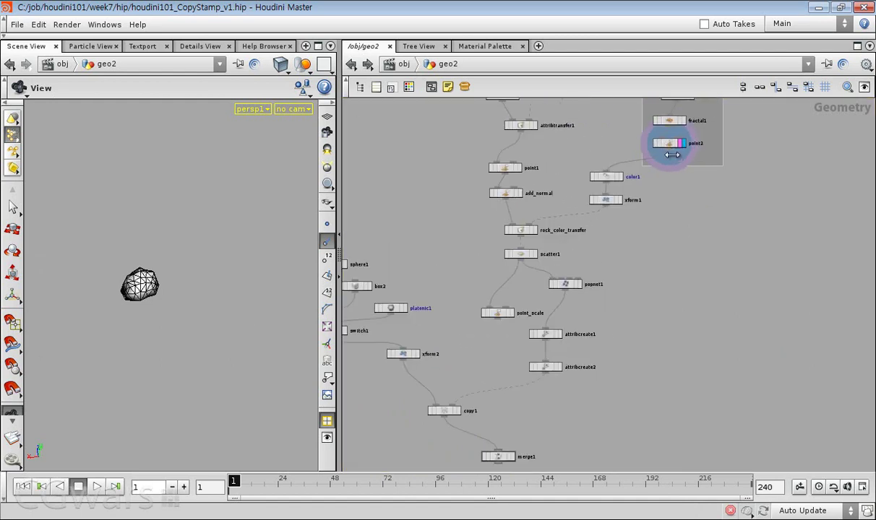
drag(671, 155, 615, 462)
scroll(550, 215, up, 1)
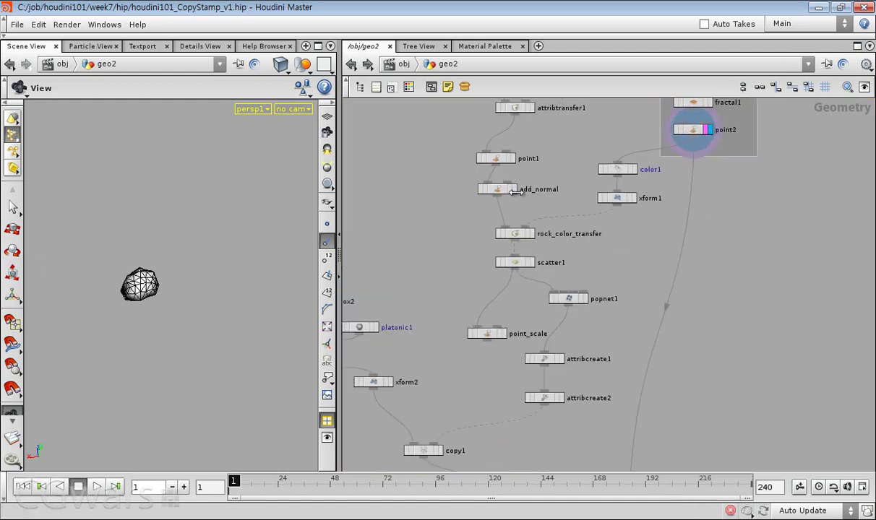
- Connect the add_normal terrain node to merge1 and display merge1 with point normals turned off
click(517, 193)
scroll(553, 185, down, 1)
middle_drag(553, 183, 533, 135)
scroll(533, 135, up, 1)
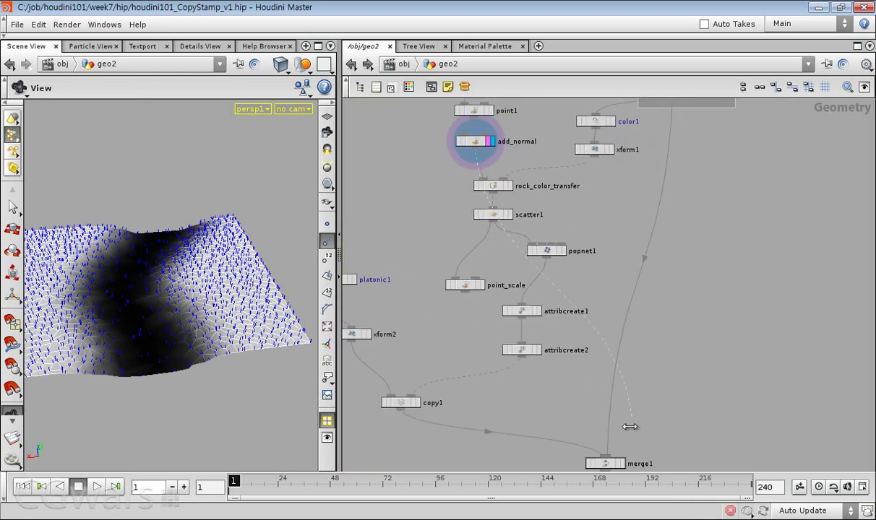
click(620, 463)
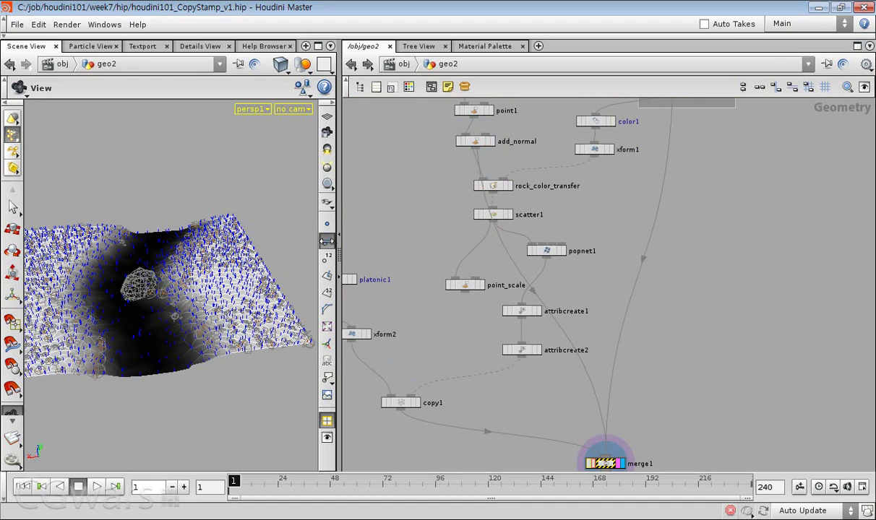
scroll(573, 332, down, 2)
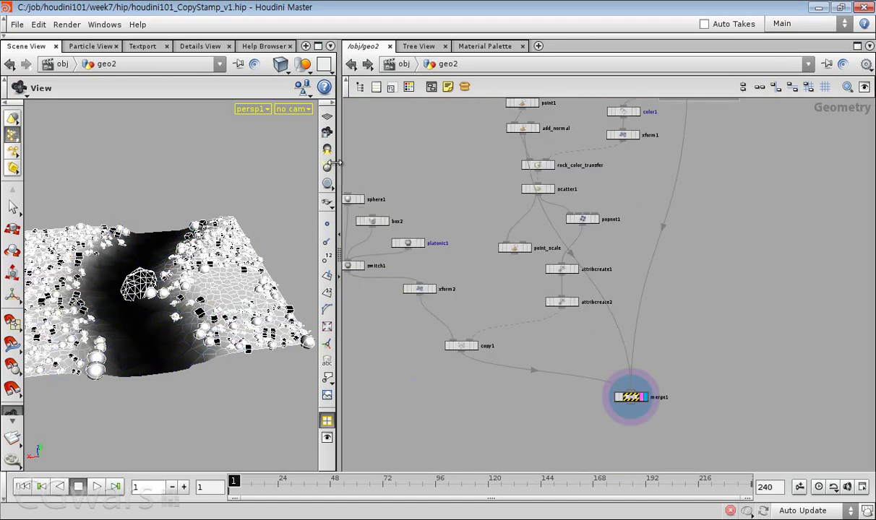
mouse_move(202, 334)
mouse_down()
mouse_move(216, 376)
mouse_move(199, 324)
mouse_move(202, 343)
mouse_up()
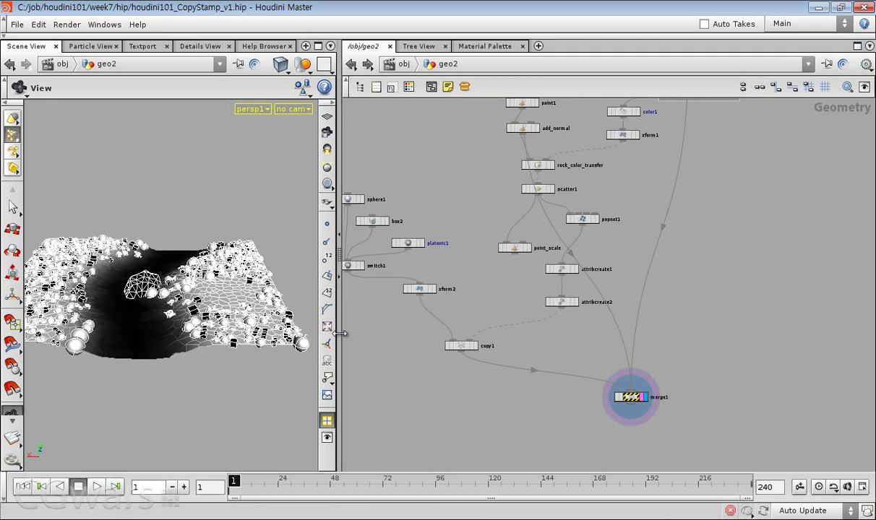
- Replace merge1's connection from point2 with one from xform1 and display merge1
middle_drag(521, 117, 497, 211)
scroll(497, 211, up, 2)
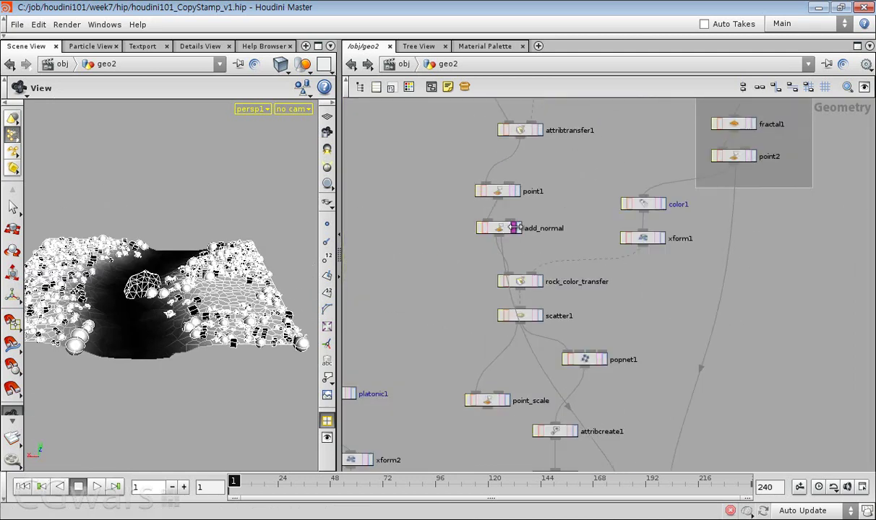
click(516, 227)
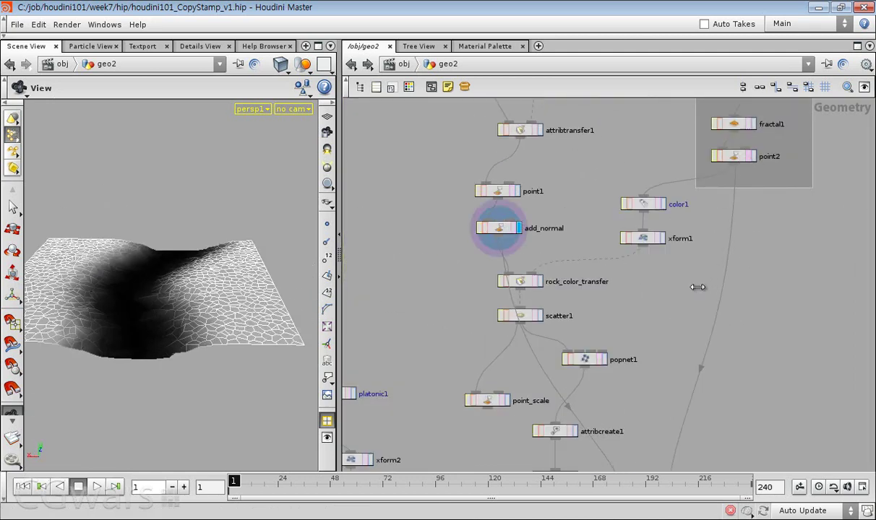
middle_drag(667, 258, 585, 153)
click(646, 152)
click(562, 143)
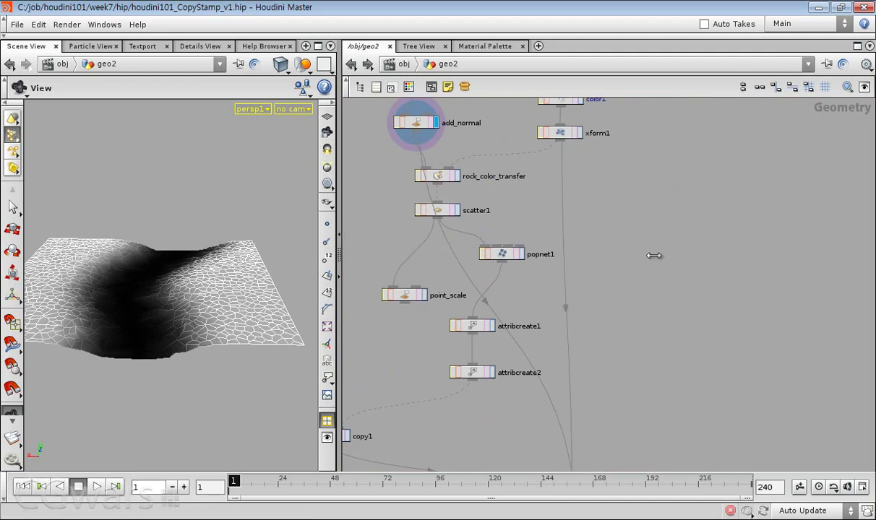
middle_drag(627, 442, 627, 362)
scroll(587, 432, up, 2)
click(586, 434)
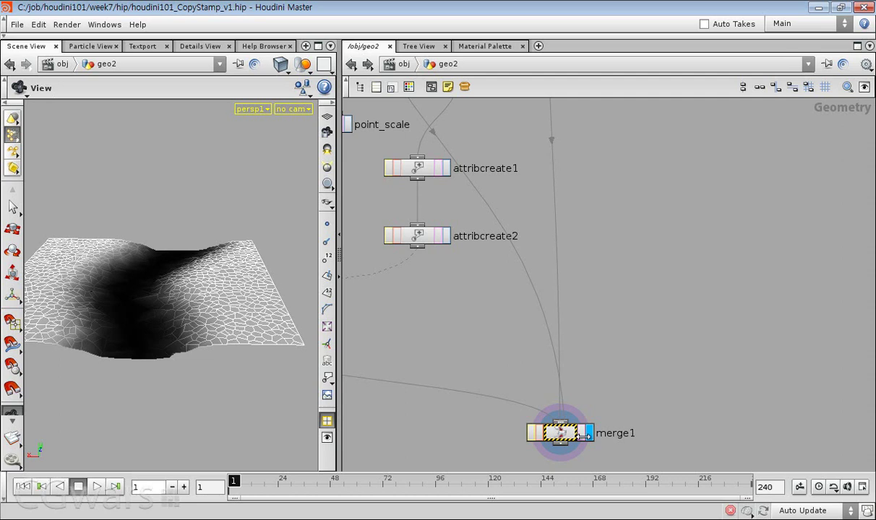
key(f)
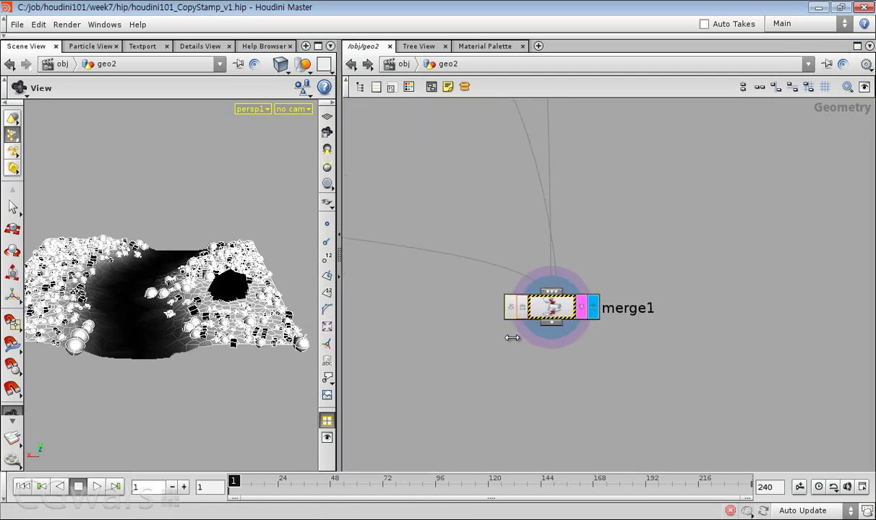
- Add a Color node below merge1, display it and open its parameters
key(Tab)
text(Color)
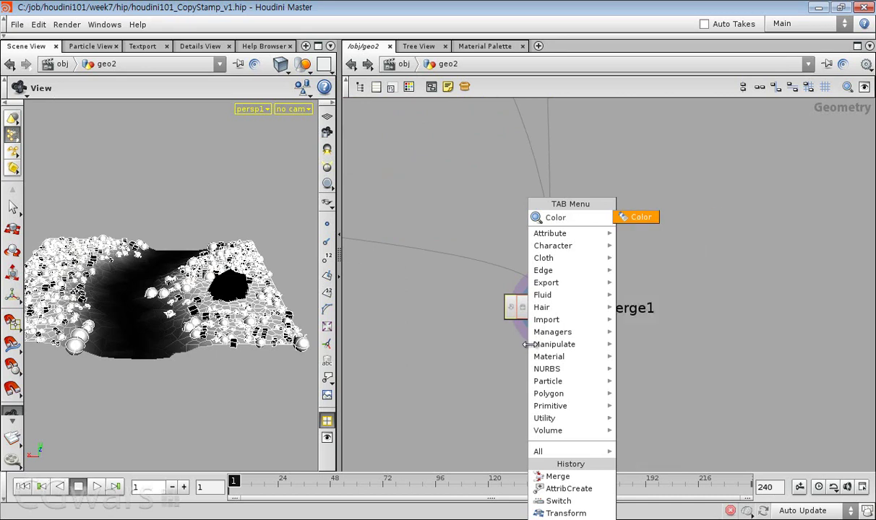
key(Return)
click(552, 354)
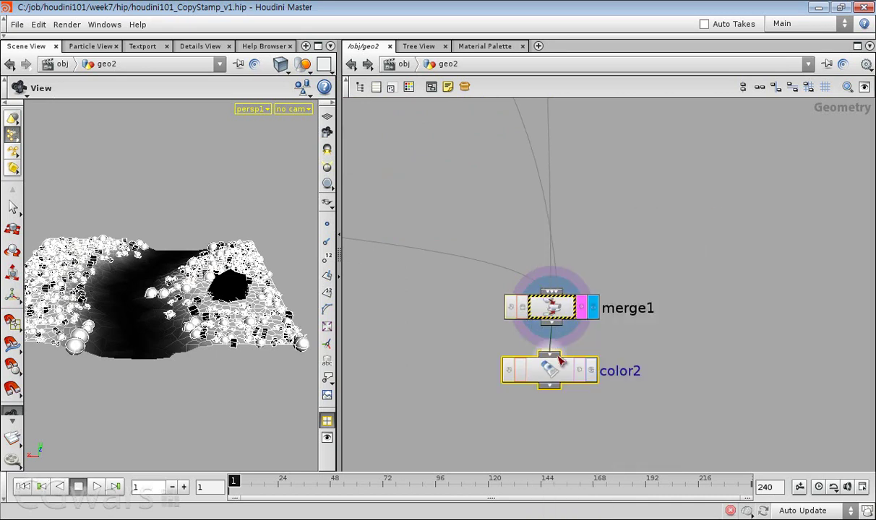
click(590, 370)
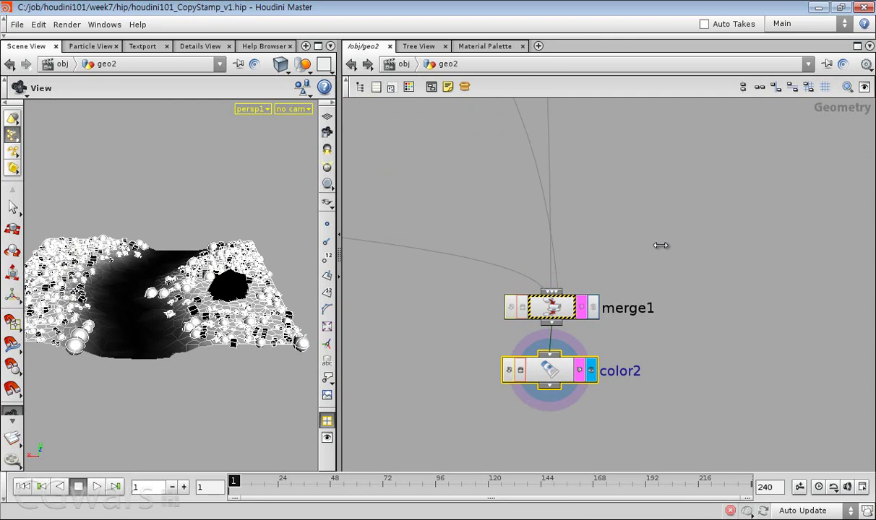
key(p)
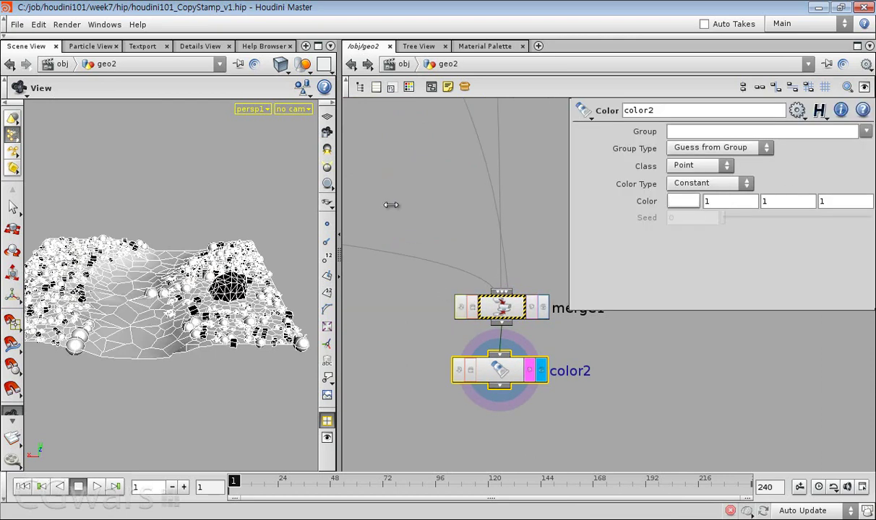
mouse_move(293, 277)
mouse_down()
mouse_move(242, 349)
mouse_move(289, 359)
mouse_move(283, 350)
mouse_up()
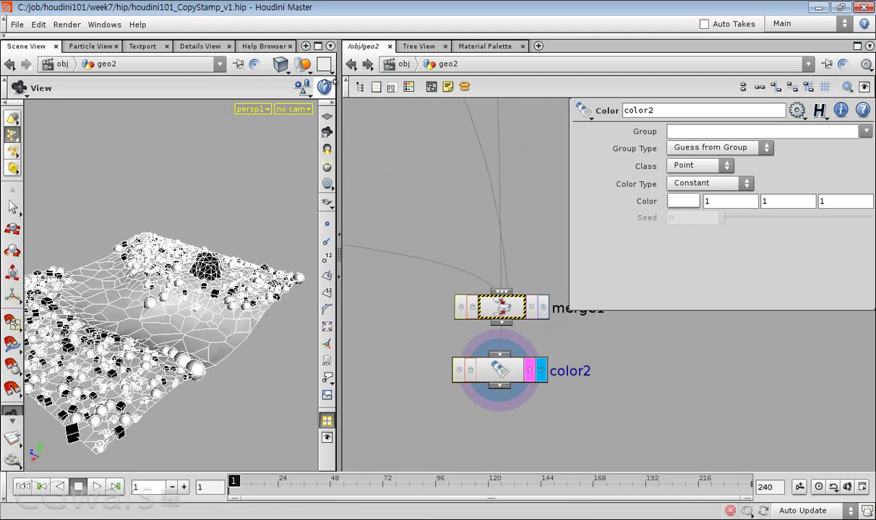
click(500, 370)
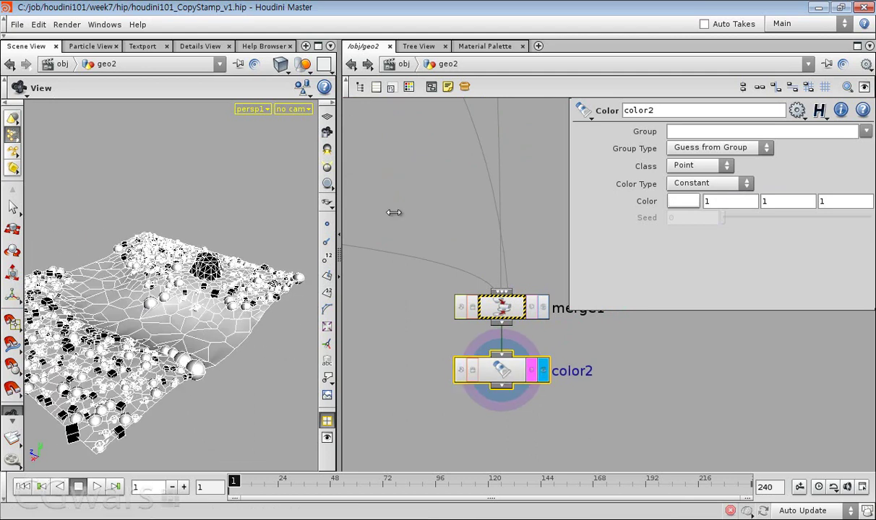
- Compare the Hidden Line Ghost, Wireframe and Flat Shaded modes in the maximized Scene View, finishing with Smooth Shaded in the split layout
click(280, 63)
click(323, 130)
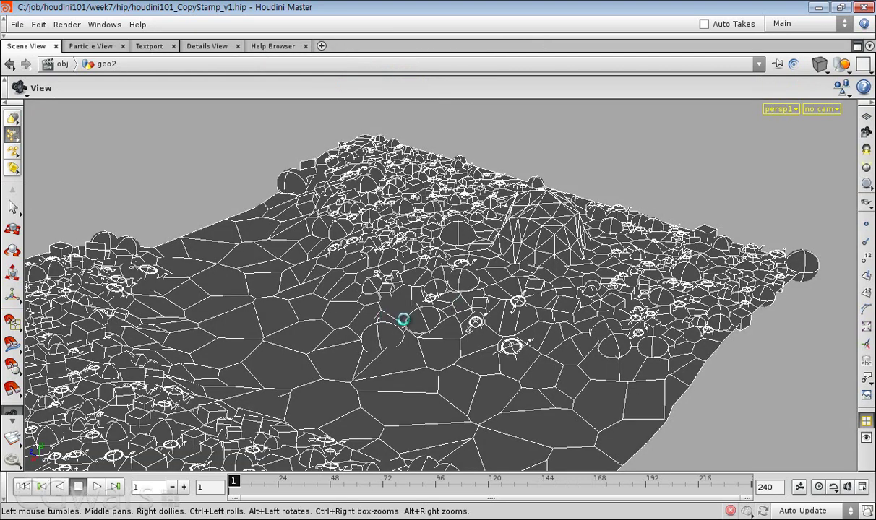
click(818, 66)
mouse_move(418, 291)
mouse_down()
mouse_move(398, 335)
mouse_move(335, 373)
mouse_move(406, 292)
mouse_up()
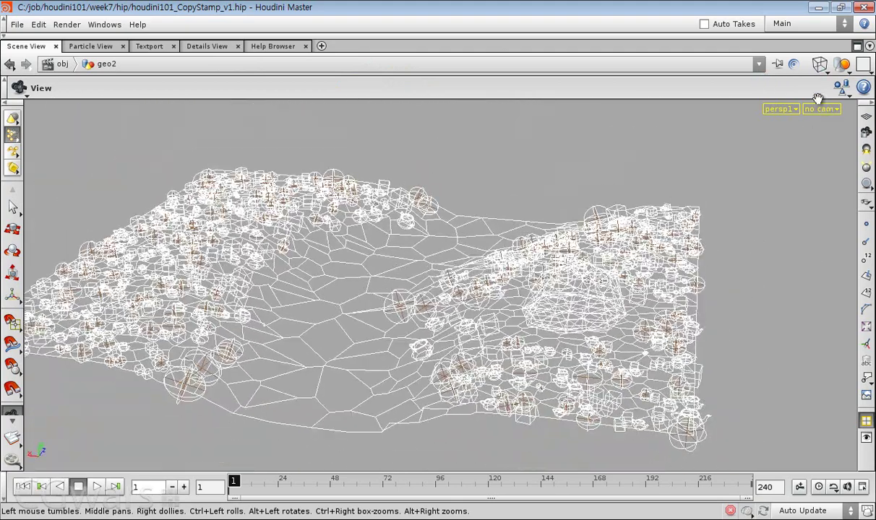
click(819, 64)
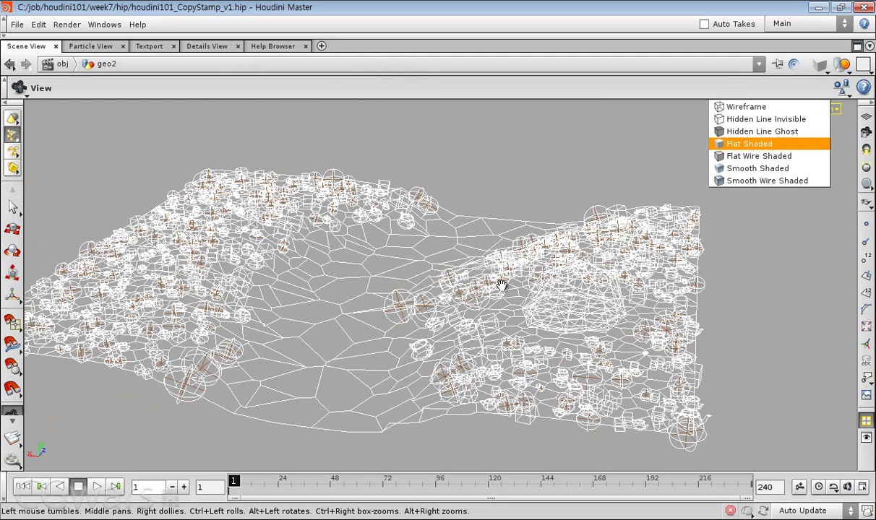
mouse_move(512, 287)
mouse_down()
mouse_move(468, 290)
mouse_move(502, 288)
mouse_move(477, 257)
mouse_move(462, 340)
mouse_move(448, 328)
mouse_move(440, 288)
mouse_move(457, 271)
mouse_move(435, 348)
mouse_move(441, 339)
mouse_up()
mouse_move(818, 63)
mouse_down()
mouse_move(786, 103)
mouse_move(786, 183)
mouse_up()
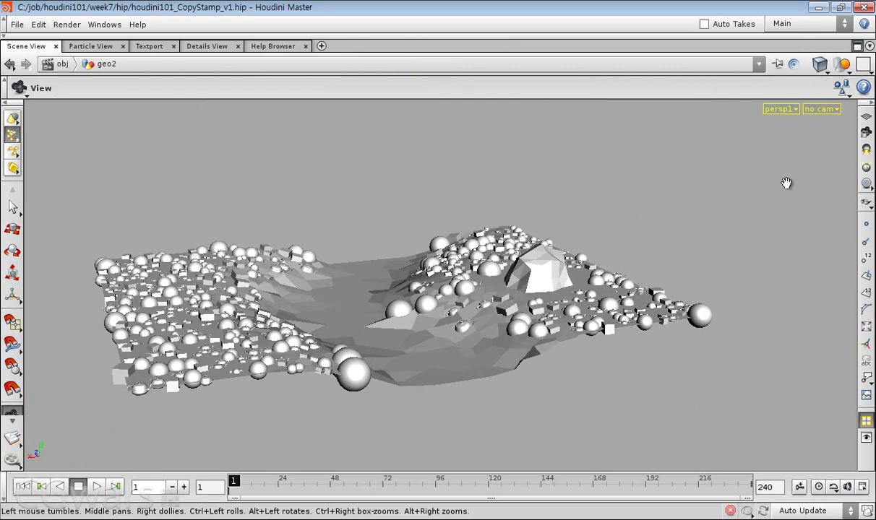
mouse_move(819, 64)
mouse_down()
mouse_move(786, 142)
mouse_move(786, 169)
mouse_up()
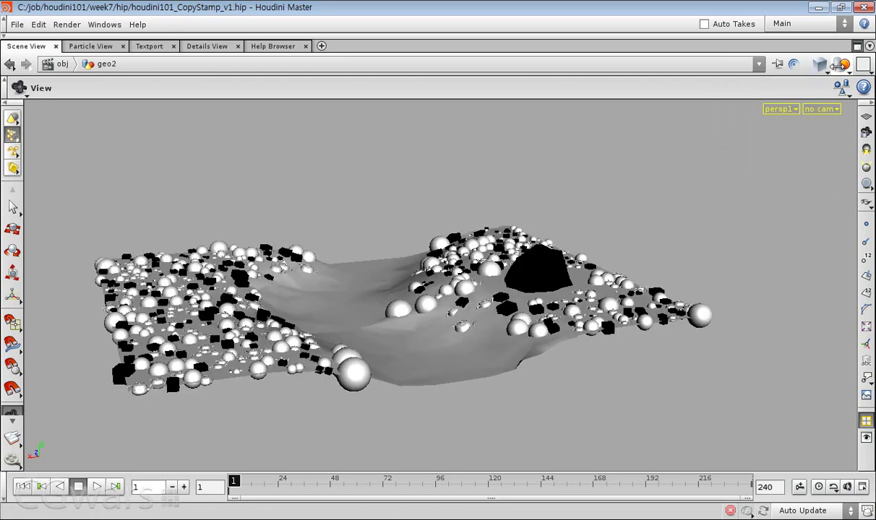
key(ctrl+b)
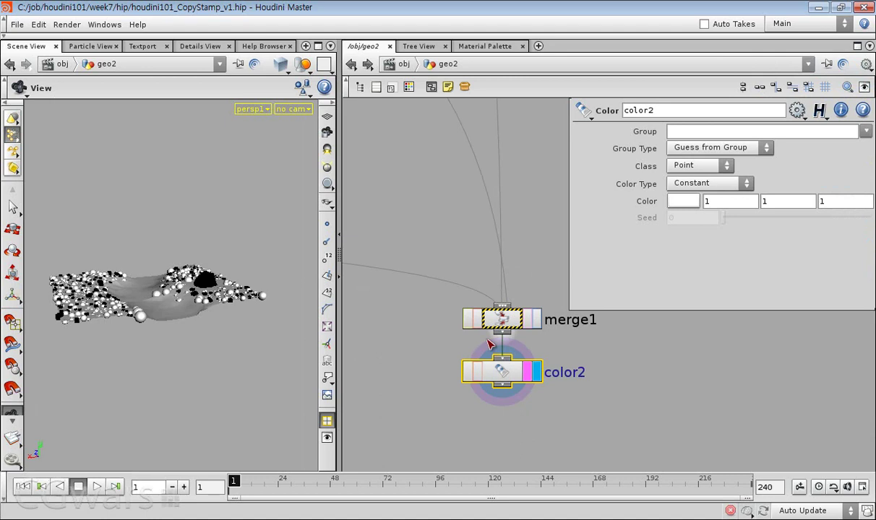
- Tidy the network by moving point_scale beside scatter1 and stacking popnet1, attribcreate1 and attribcreate2 in a column above copy1
key(p)
scroll(596, 260, up, 1)
scroll(596, 260, down, 5)
middle_drag(599, 267, 642, 371)
middle_drag(641, 264, 713, 340)
scroll(614, 275, up, 1)
drag(530, 290, 463, 241)
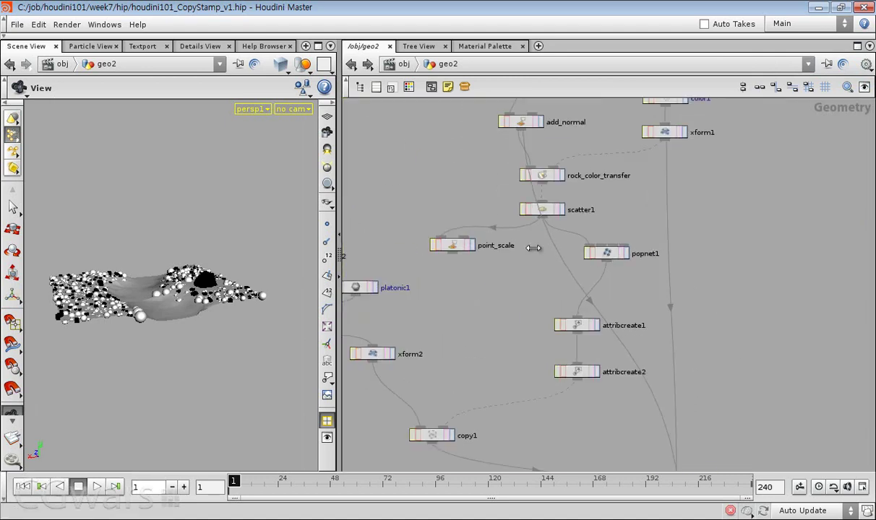
drag(606, 254, 500, 272)
drag(576, 325, 499, 307)
drag(577, 372, 495, 349)
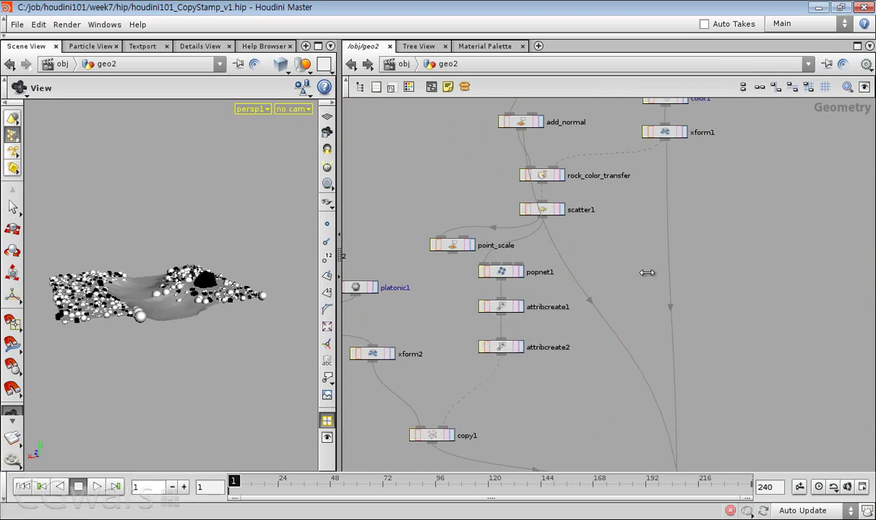
- Color the switch1 node green and show its parameters
scroll(688, 369, down, 3)
middle_drag(688, 368, 682, 391)
scroll(702, 333, up, 2)
middle_drag(708, 315, 758, 218)
scroll(629, 255, up, 2)
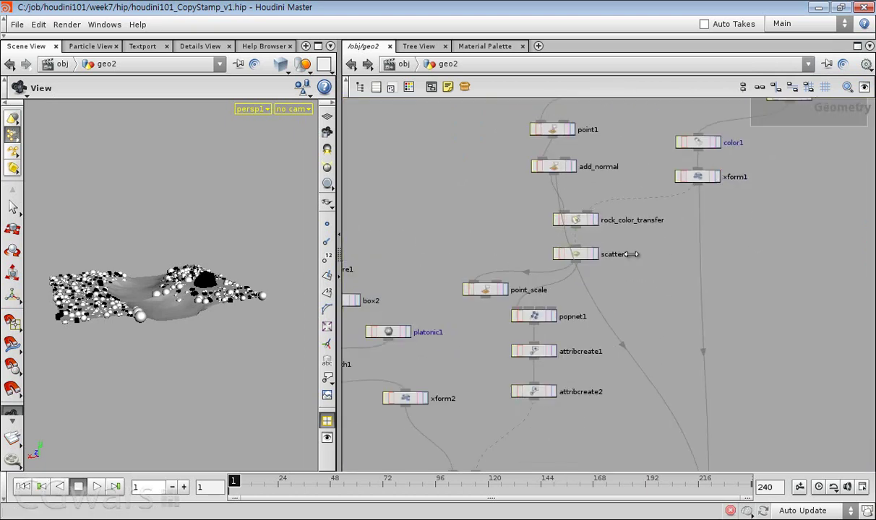
scroll(645, 294, down, 3)
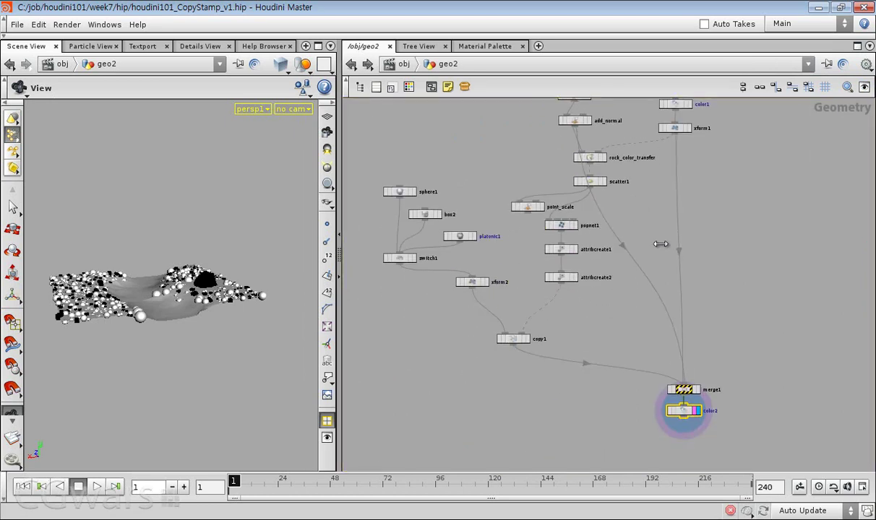
drag(760, 337, 618, 425)
click(494, 343)
scroll(441, 314, up, 1)
drag(410, 302, 371, 235)
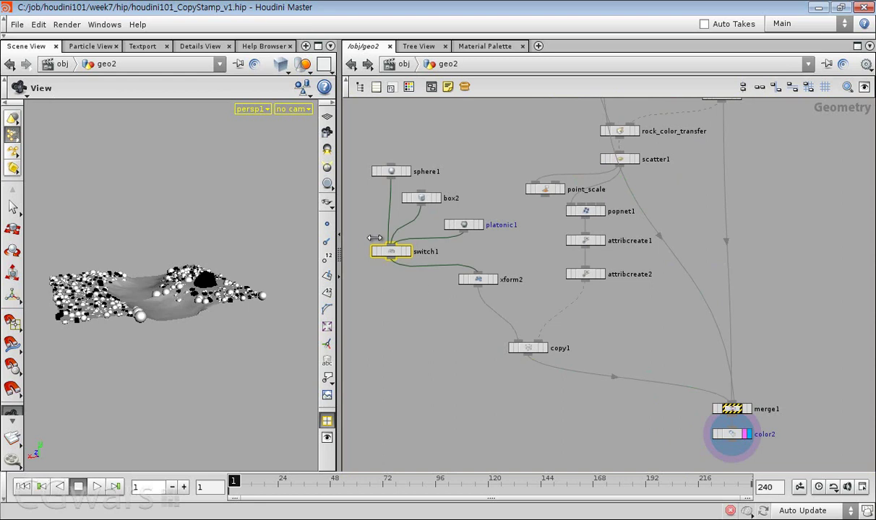
key(c)
click(421, 357)
key(c)
drag(376, 231, 390, 307)
key(p)
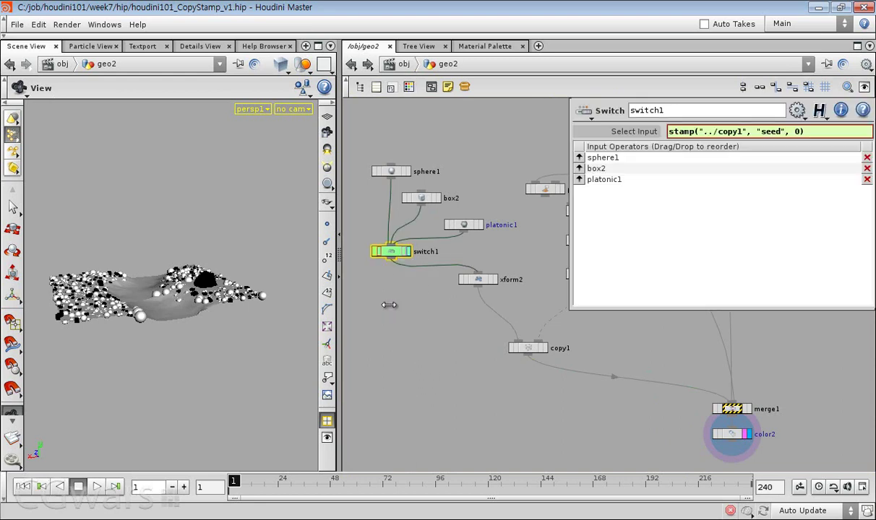
scroll(394, 305, down, 3)
scroll(394, 300, up, 3)
middle_drag(396, 293, 398, 342)
scroll(398, 341, up, 2)
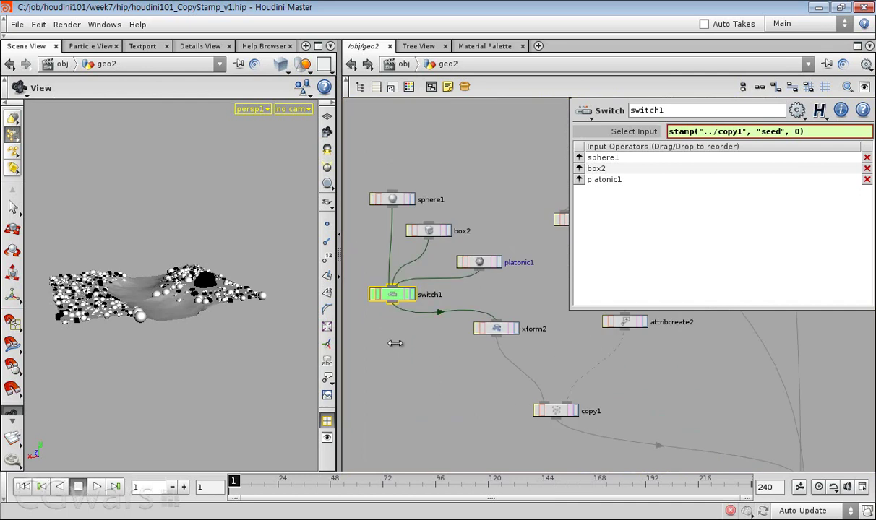
click(485, 337)
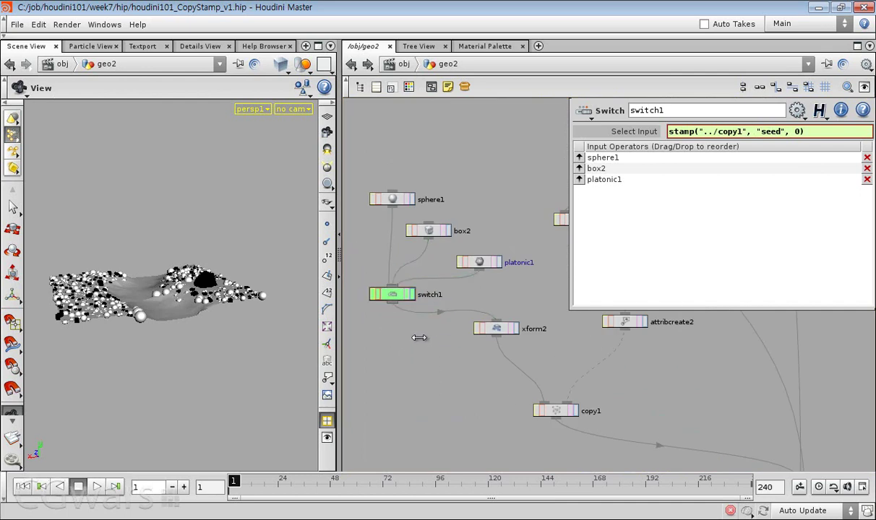
- Rename the attribcreate2 node as attrib_seed
mouse_move(437, 360)
middle_down()
mouse_move(416, 346)
mouse_move(422, 352)
middle_up()
middle_drag(673, 381, 628, 418)
drag(625, 368, 539, 351)
middle_drag(630, 358, 606, 390)
double_click(594, 383)
click(622, 388)
key(BackSpace)
key(BackSpace)
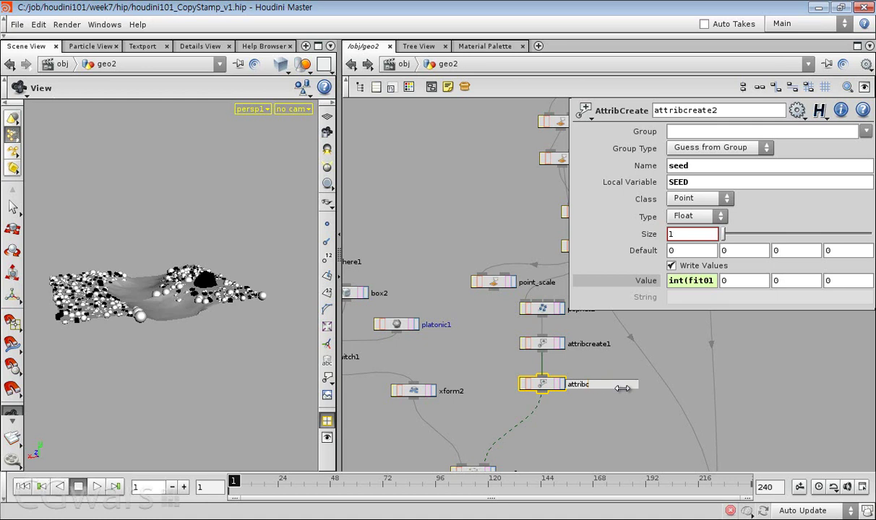
text(_seed)
key(Return)
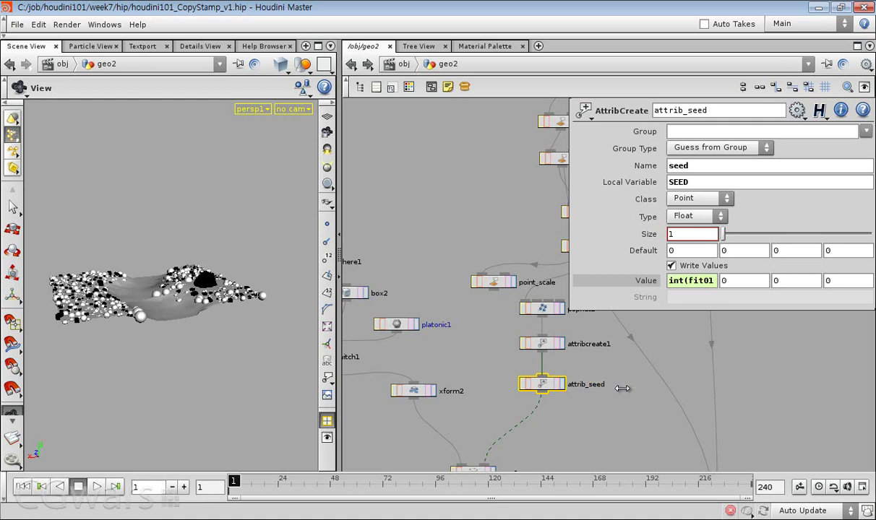
- Rename the attribcreate1 node as attrib_pscale
click(576, 345)
double_click(593, 345)
click(624, 351)
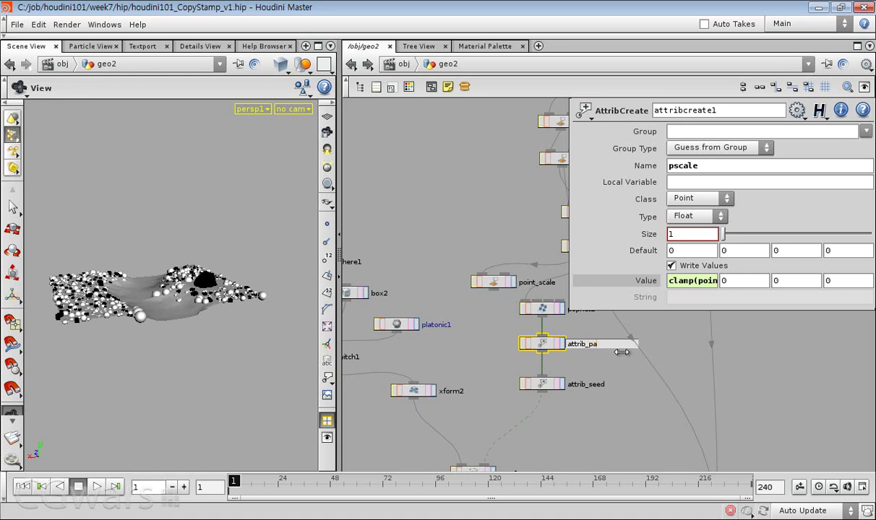
text(attrib_pscale)
key(Return)
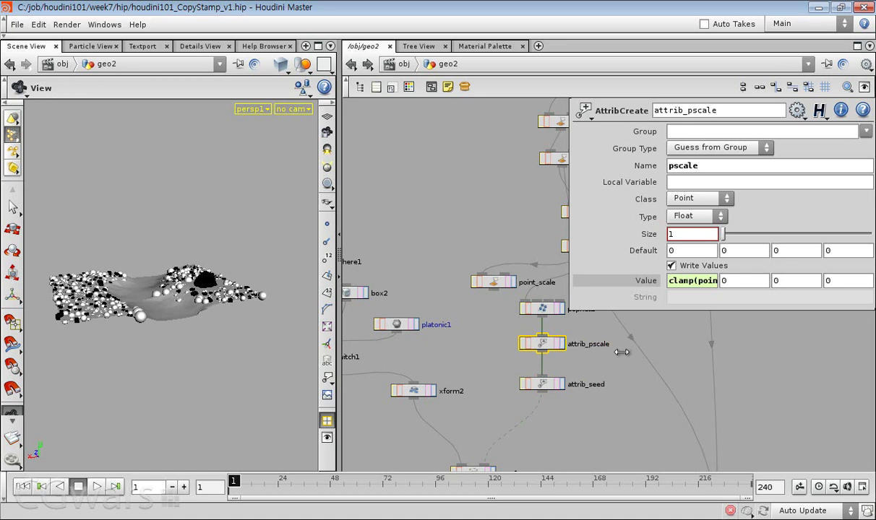
- Review the Value expression of attrib_pscale and the stamp variables of copy1
drag(617, 368, 519, 400)
drag(616, 358, 532, 333)
middle_drag(499, 359, 470, 349)
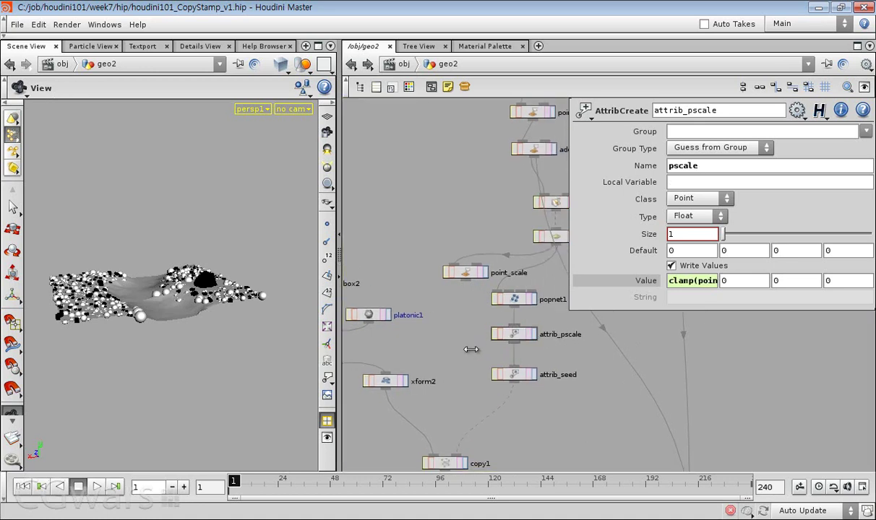
click(684, 283)
click(683, 283)
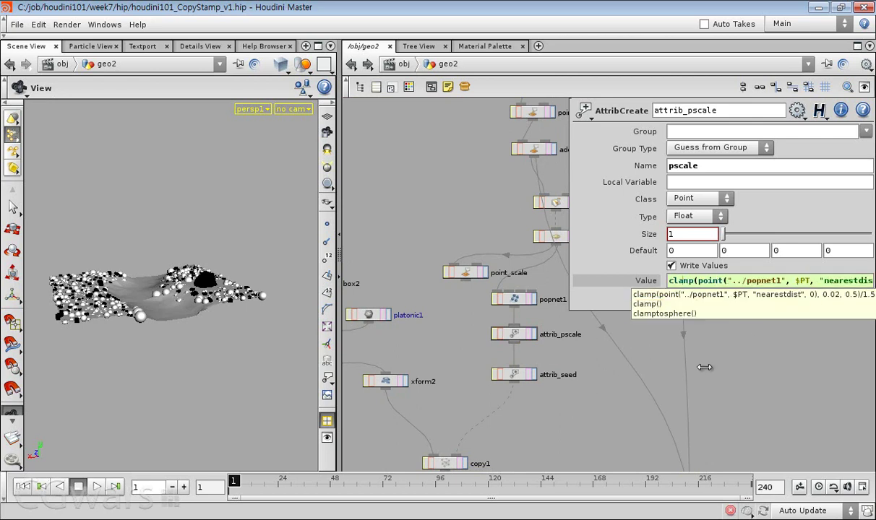
middle_drag(564, 403, 594, 383)
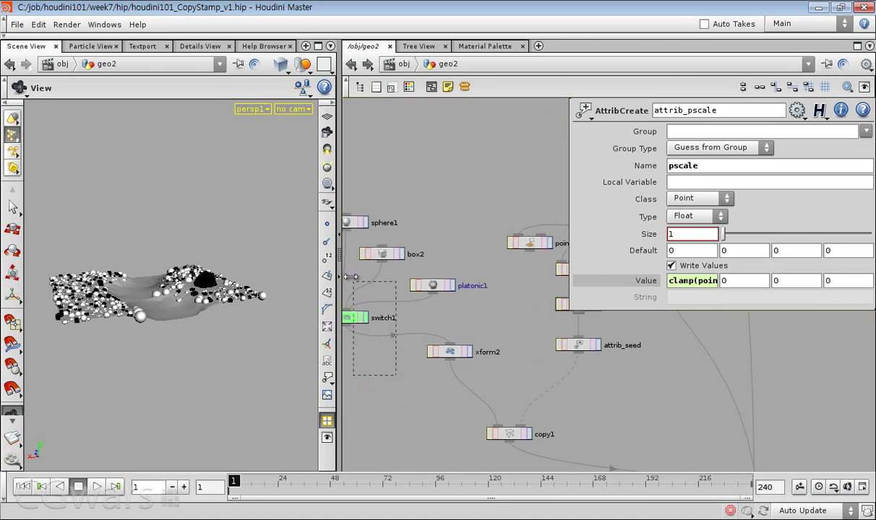
click(547, 455)
scroll(567, 398, down, 5)
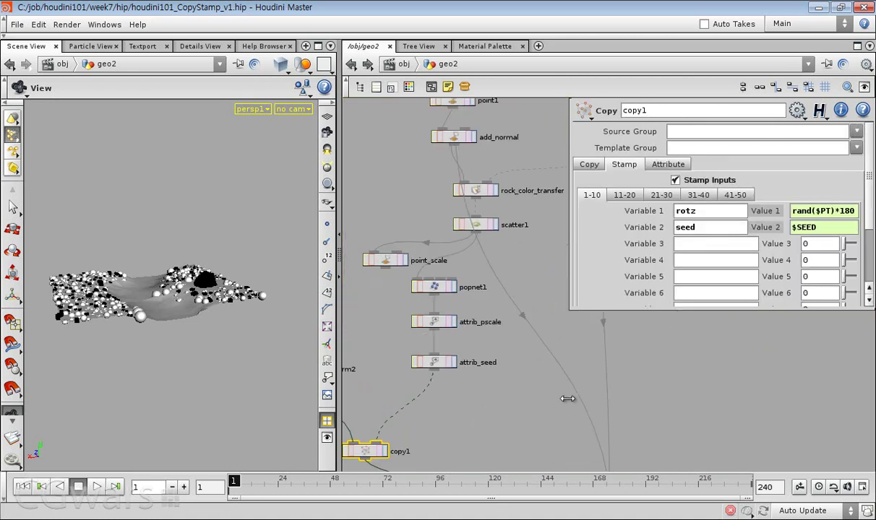
- Color the color_transfer node green
scroll(476, 298, up, 3)
right_drag(477, 299, 522, 297)
middle_drag(522, 297, 520, 342)
drag(516, 315, 448, 270)
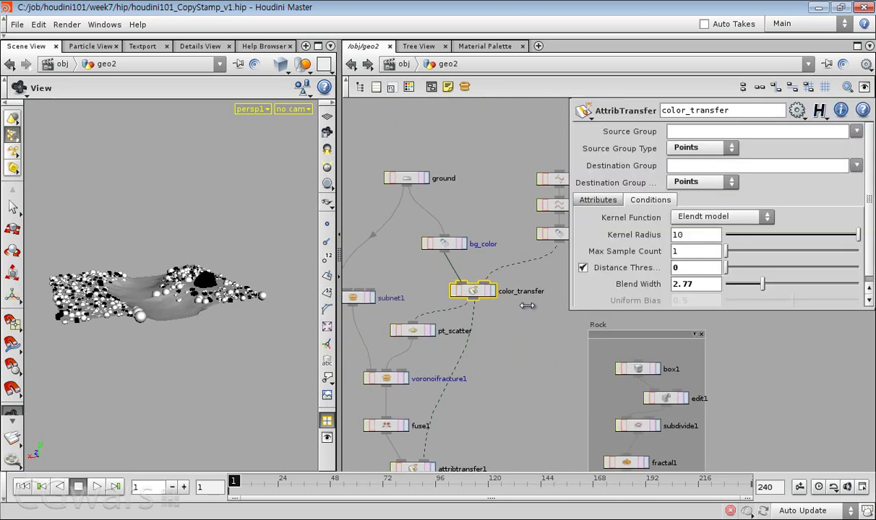
key(c)
key(c)
click(525, 315)
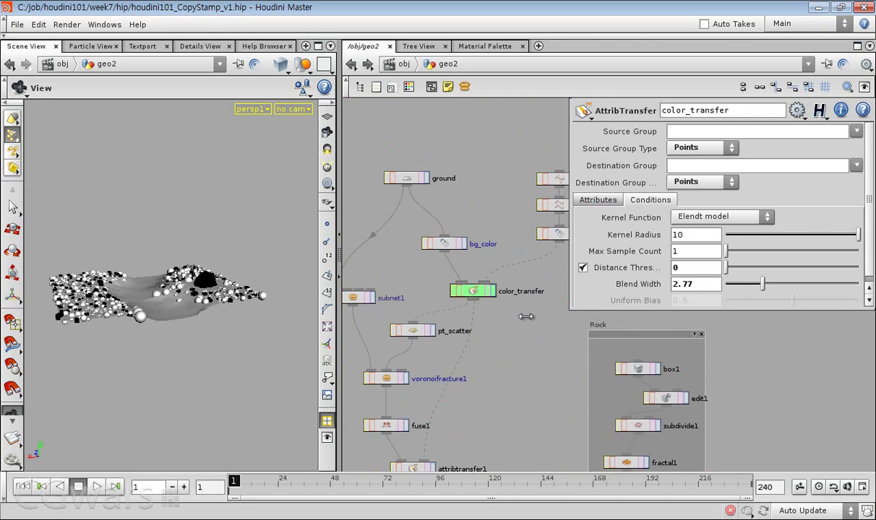
- Display color_transfer and inspect the colored ground in wireframe from a raised angle
scroll(526, 317, up, 2)
middle_drag(526, 317, 472, 370)
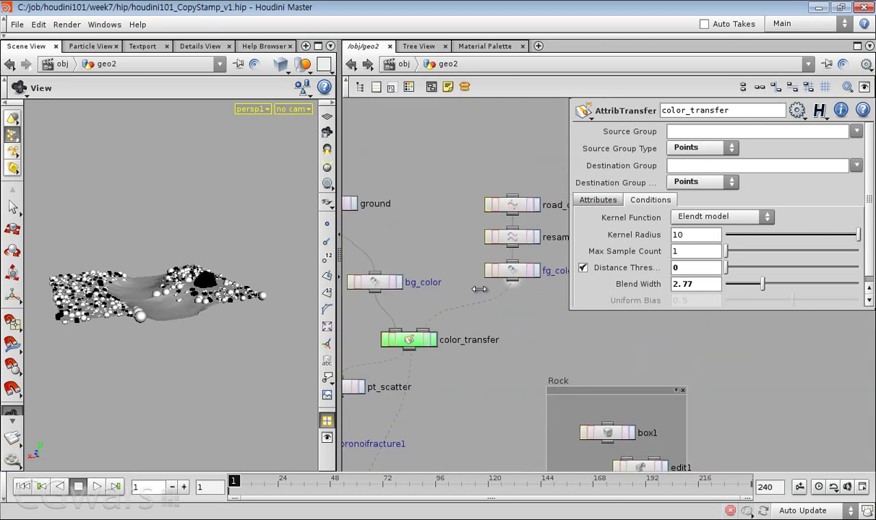
click(429, 341)
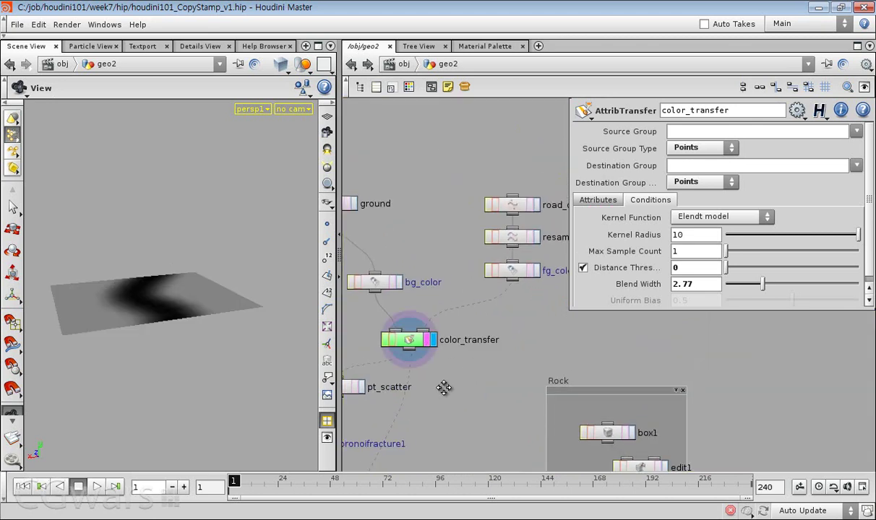
middle_drag(432, 340, 474, 323)
key(w)
drag(199, 370, 178, 364)
drag(238, 321, 185, 258)
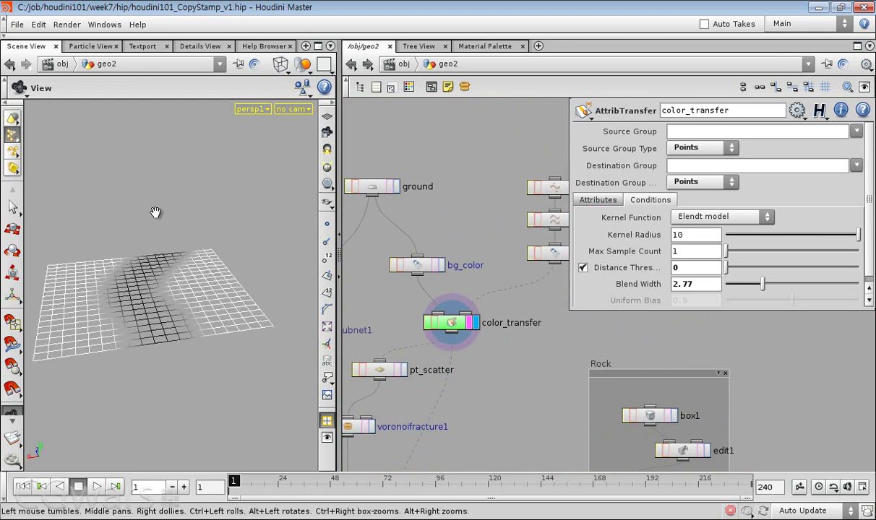
- Display pt_scatter with point markers turned on to examine the distribution of the scattered points
middle_drag(510, 354, 562, 314)
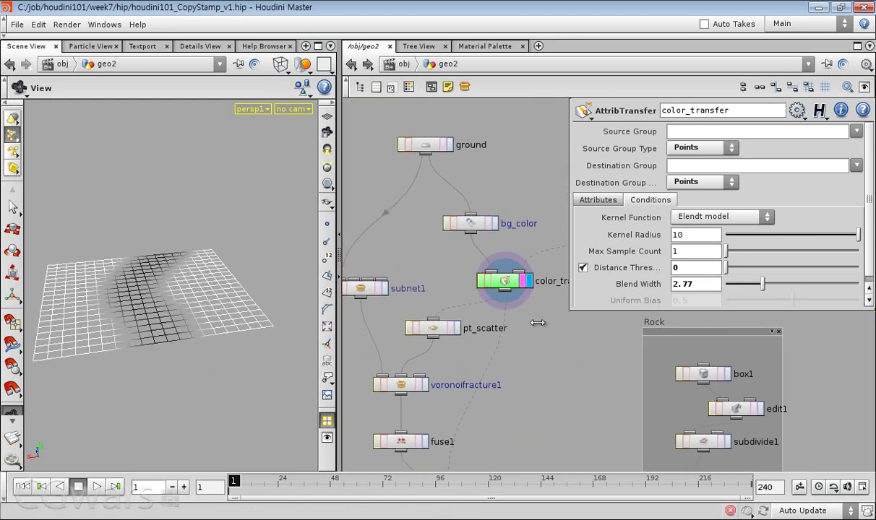
scroll(497, 326, up, 2)
click(446, 330)
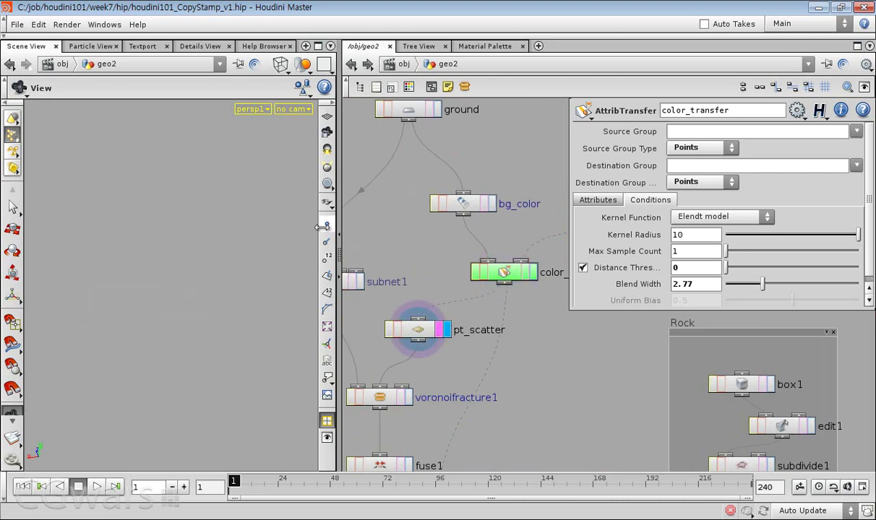
drag(313, 246, 230, 312)
middle_drag(466, 367, 501, 362)
- Display voronoifracture1 and examine the fractured ground from above
click(438, 392)
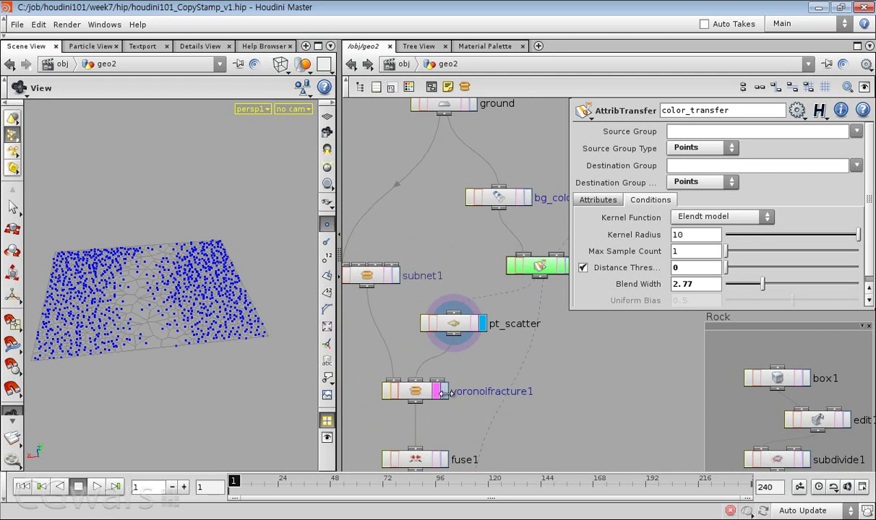
drag(293, 402, 215, 312)
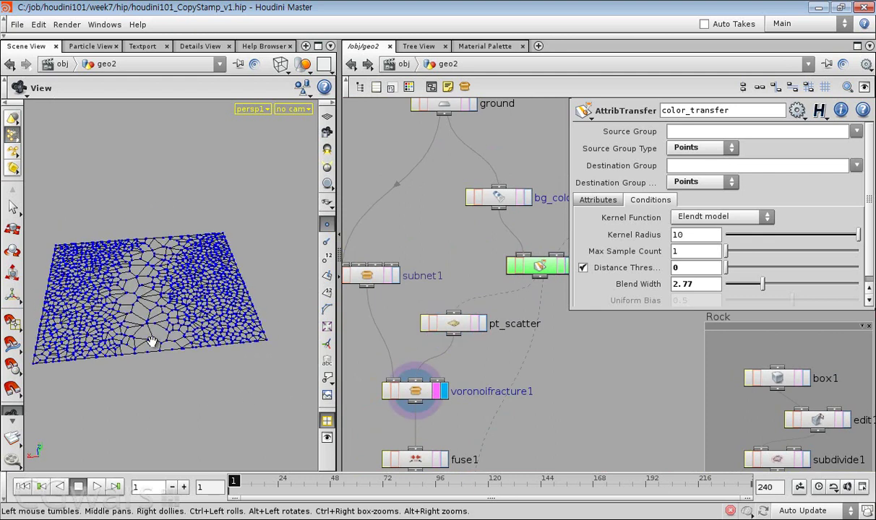
mouse_move(163, 336)
mouse_down()
mouse_move(166, 348)
mouse_move(177, 339)
mouse_up()
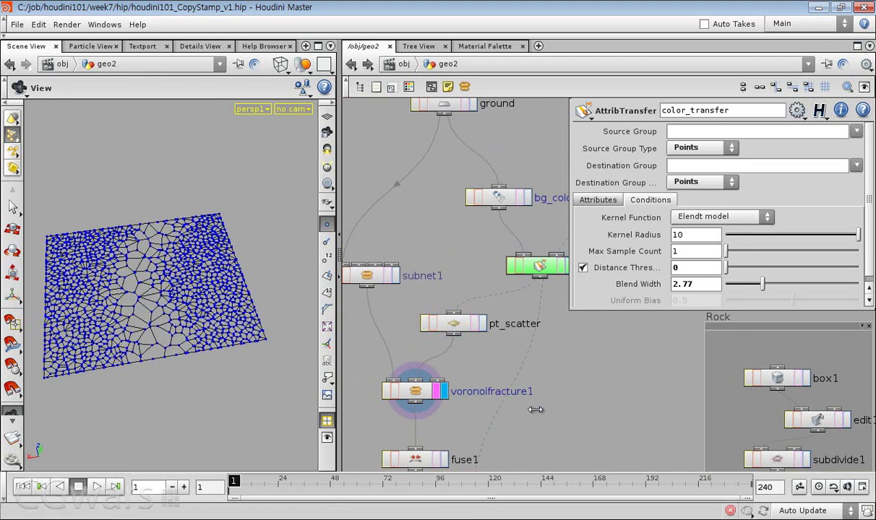
- Display the fuse1 node and open its parameters
middle_drag(524, 389, 511, 262)
click(429, 333)
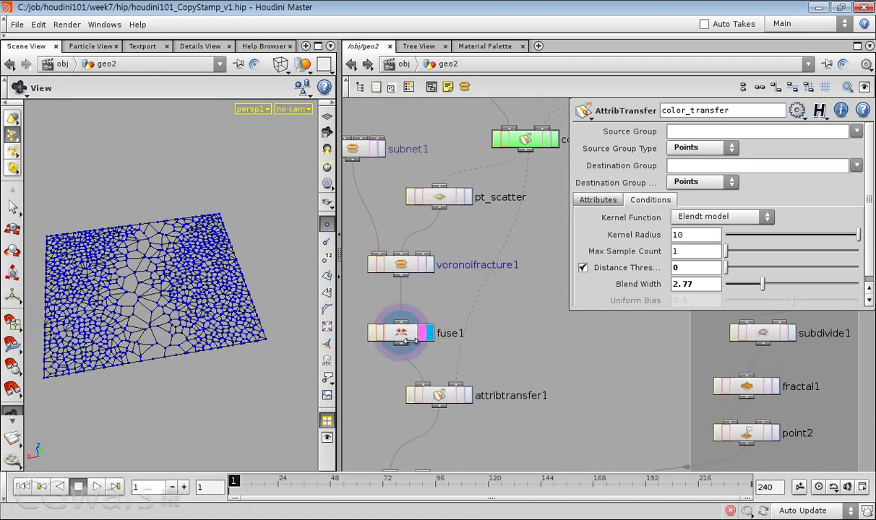
click(403, 333)
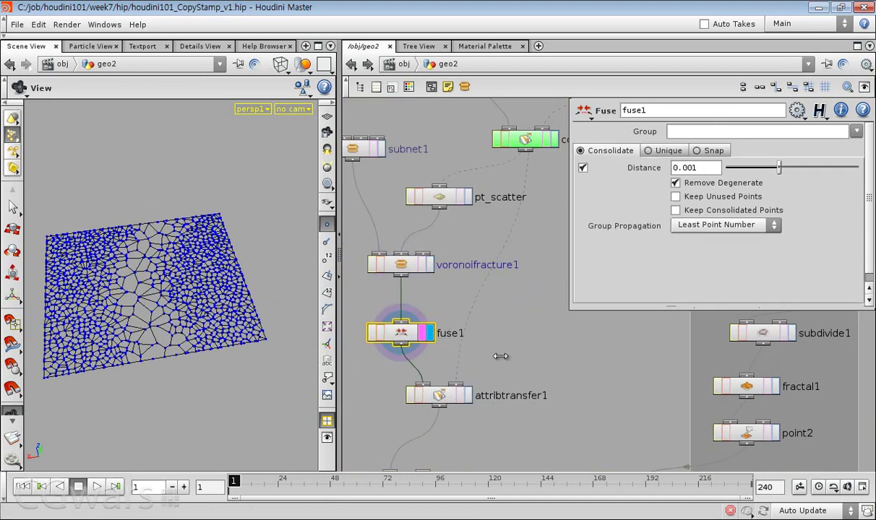
- Display attribtransfer1 and turn off the point markers to examine the transferred color
click(465, 395)
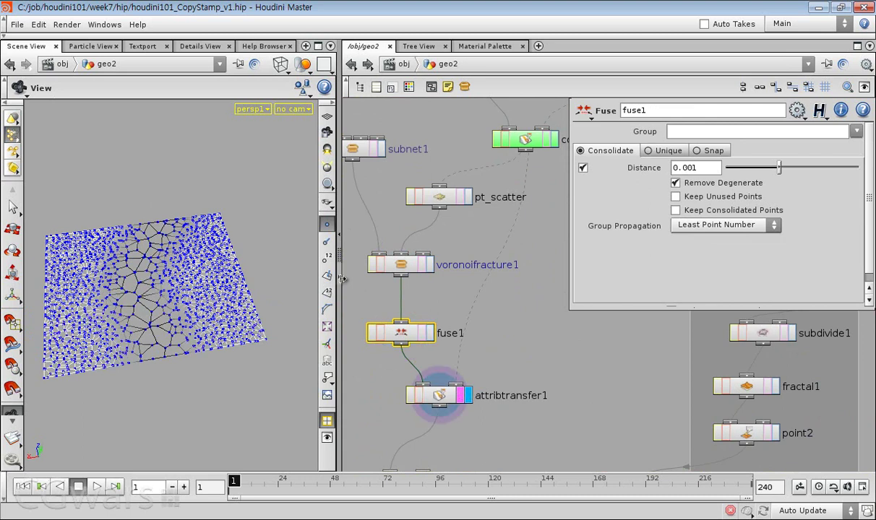
click(328, 225)
drag(196, 309, 205, 292)
- Display point1 and examine its Y position expression and the resulting terrain relief
right_drag(544, 349, 561, 398)
middle_drag(561, 397, 538, 283)
scroll(470, 323, up, 4)
click(465, 273)
click(457, 273)
drag(481, 253, 388, 302)
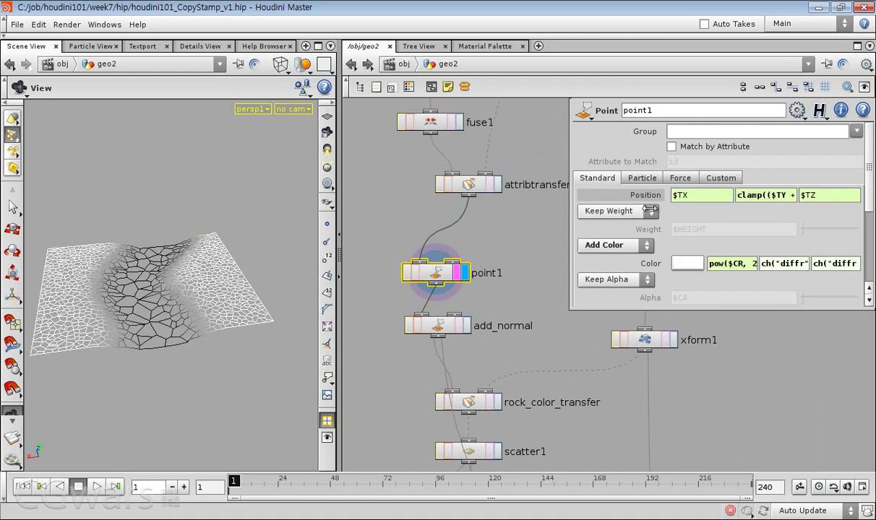
drag(241, 319, 216, 340)
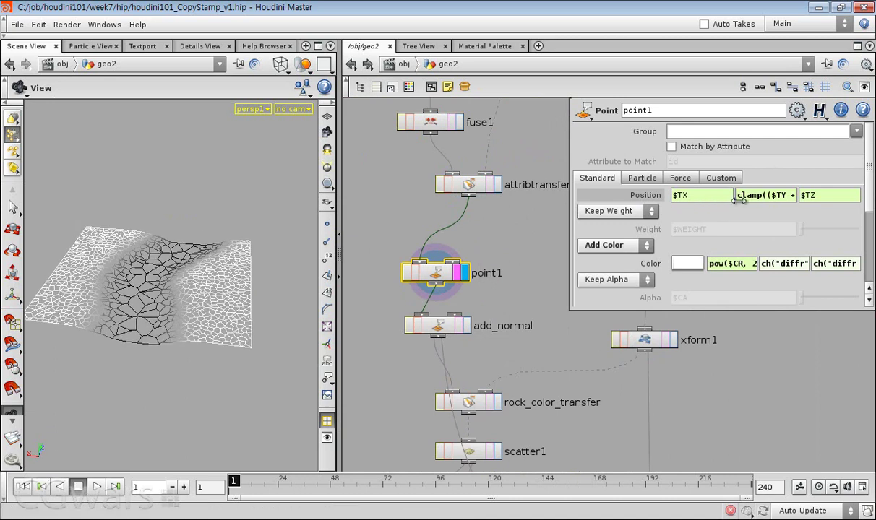
click(760, 195)
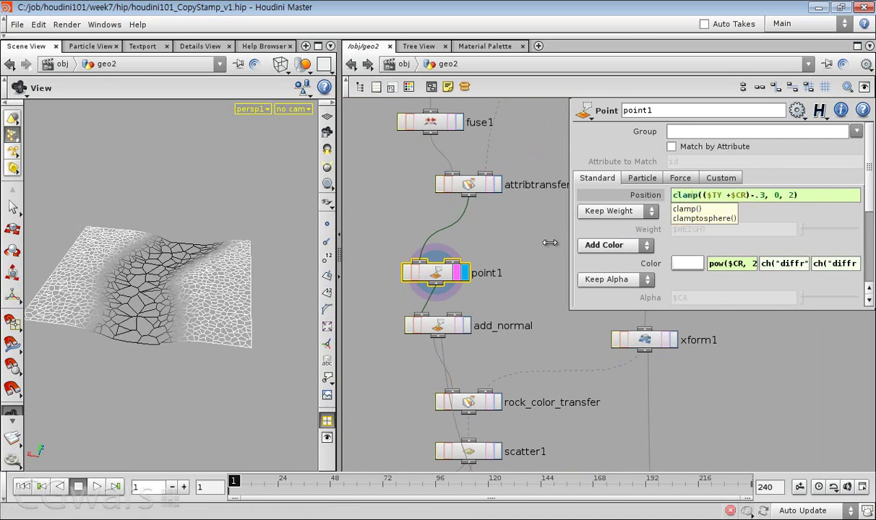
mouse_move(240, 322)
mouse_down()
mouse_move(239, 362)
mouse_move(241, 298)
mouse_move(244, 313)
mouse_up()
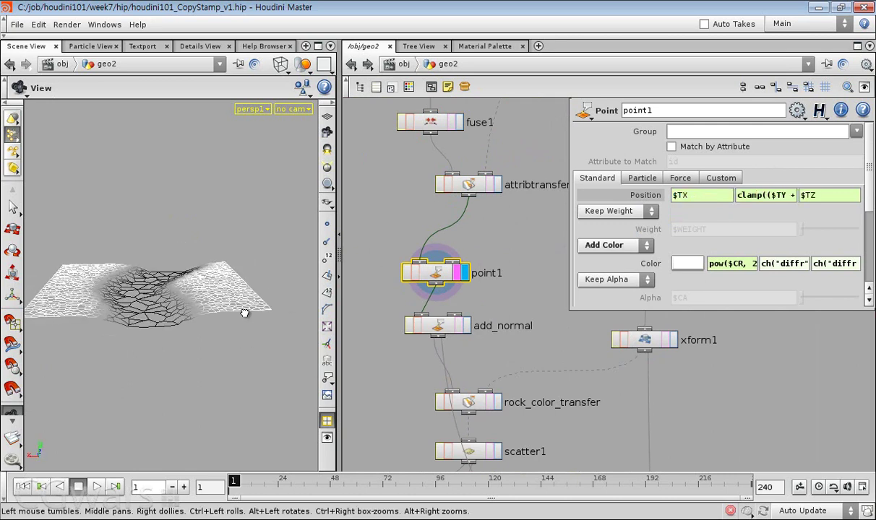
- Display add_normal with point normals shown and open its parameters
click(463, 325)
click(328, 240)
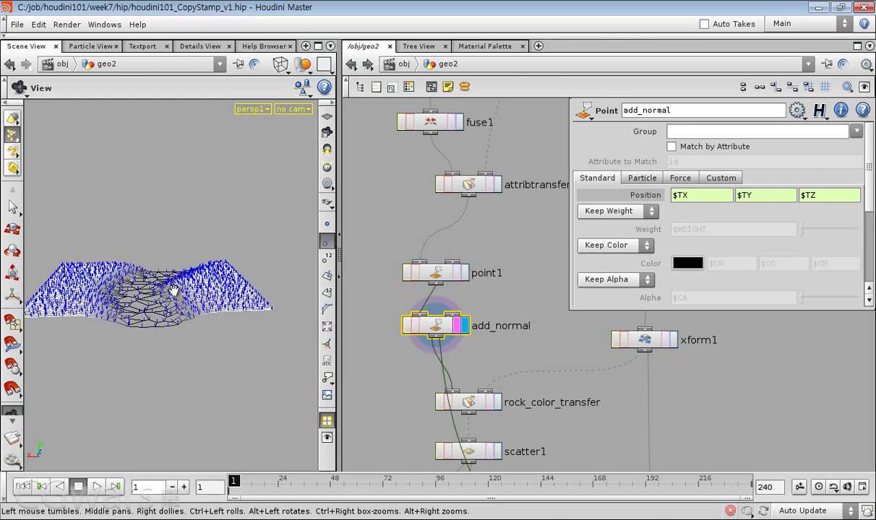
click(405, 330)
click(404, 330)
- Display rock_color_transfer, then move it together with scatter1 farther to the right of the add_normal node
scroll(524, 351, down, 2)
middle_drag(526, 343, 502, 239)
scroll(488, 297, up, 2)
scroll(532, 307, down, 1)
middle_drag(531, 307, 494, 432)
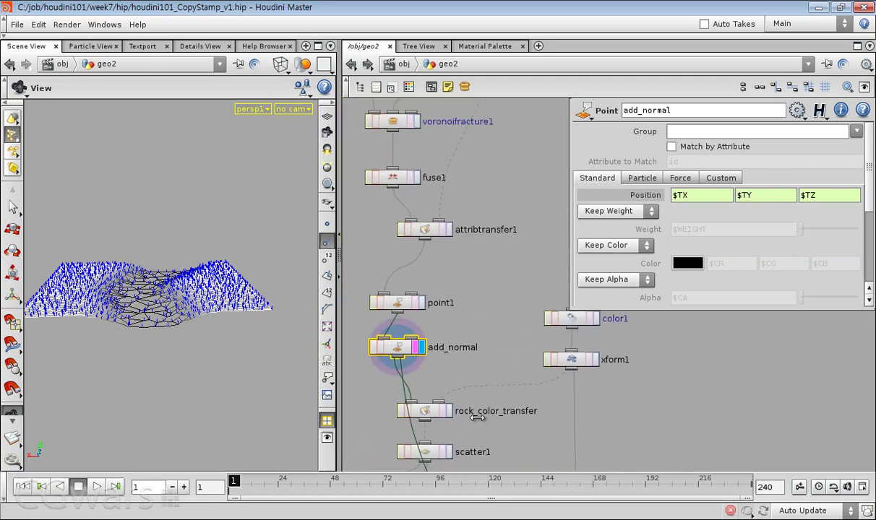
scroll(493, 429, up, 1)
click(439, 411)
click(412, 411)
drag(450, 363, 427, 466)
drag(426, 463, 481, 452)
- Display scatter1, open its parameters and examine the scattered point normals around the terrain
middle_drag(554, 440, 544, 313)
click(482, 323)
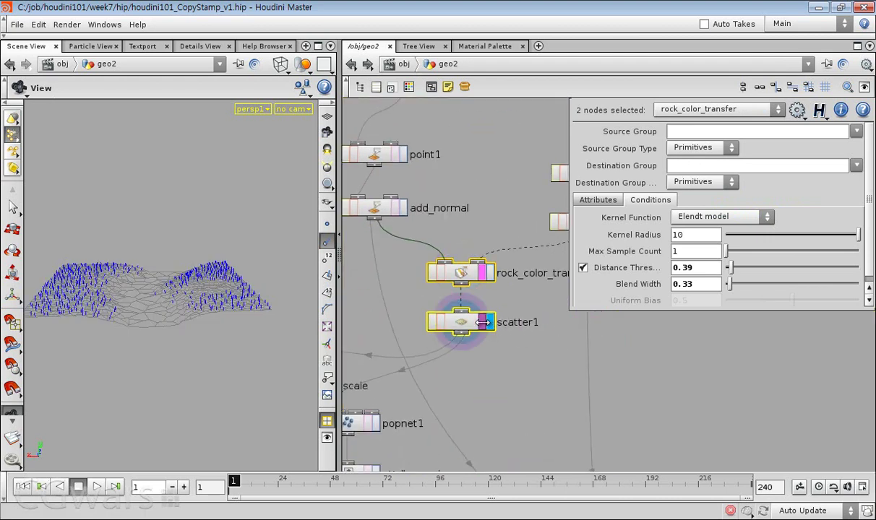
click(470, 322)
drag(269, 319, 239, 326)
drag(55, 307, 137, 307)
- Inspect the source1 birth settings and proximity1 attribute options inside popnet1, then return to the geo2 network
scroll(478, 358, down, 3)
middle_drag(470, 372, 545, 267)
scroll(493, 293, up, 3)
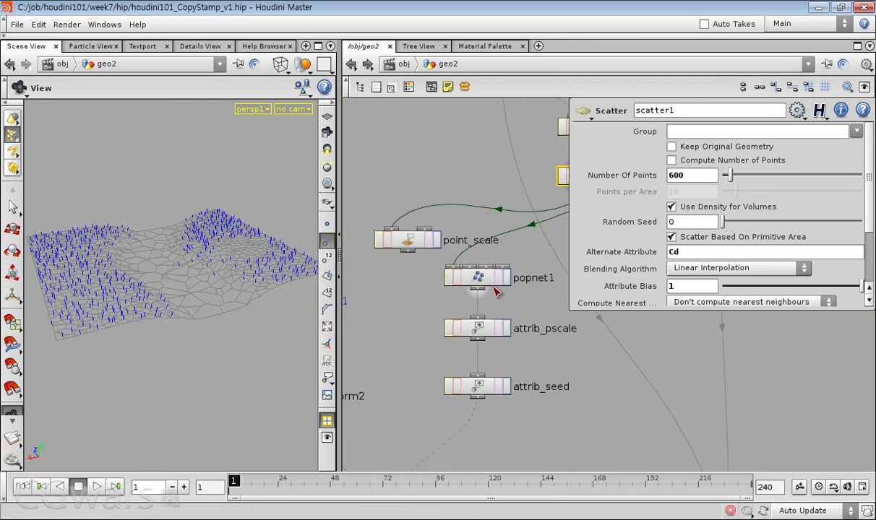
scroll(495, 293, up, 2)
middle_drag(497, 292, 471, 295)
scroll(470, 295, down, 1)
double_click(434, 263)
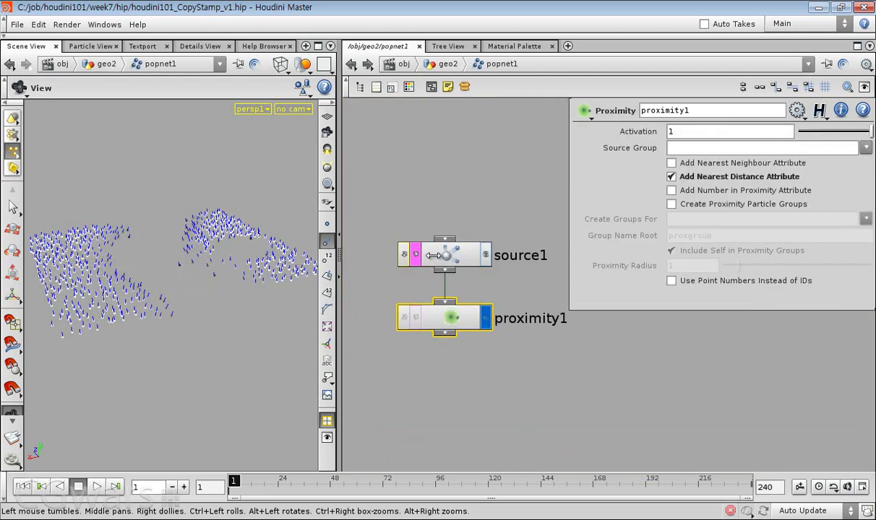
click(448, 254)
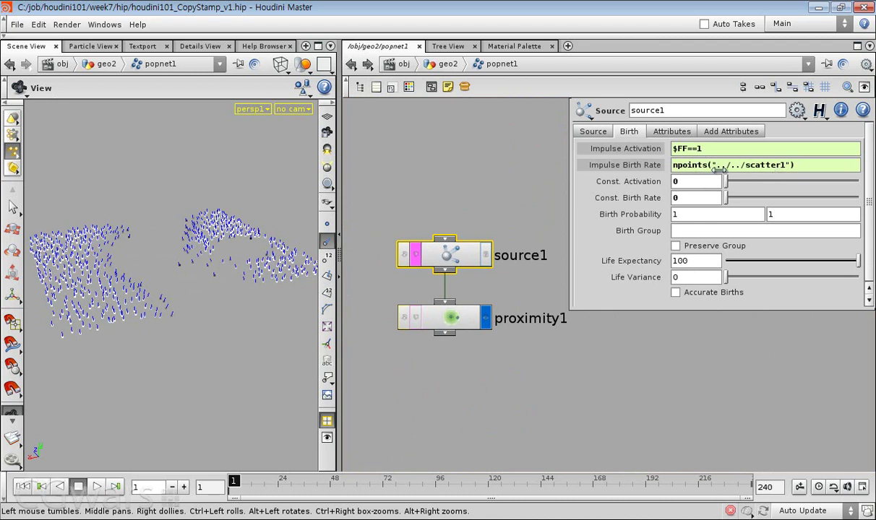
click(432, 325)
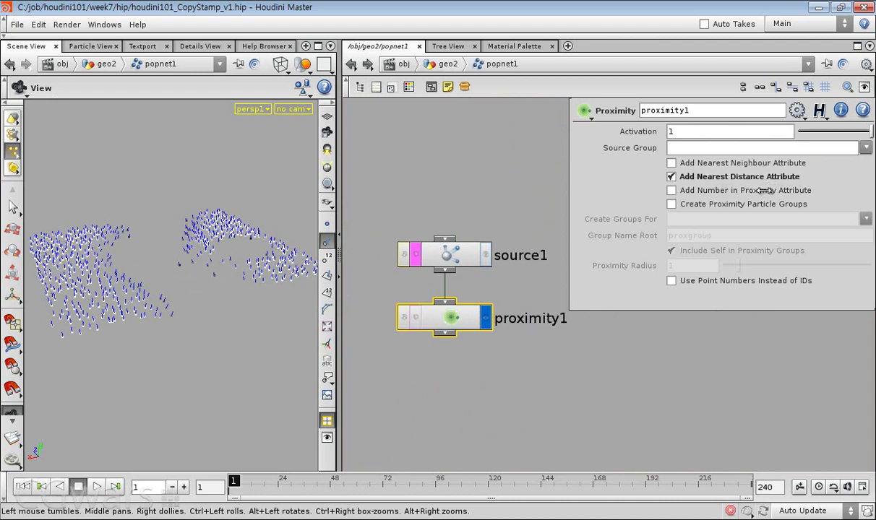
key(u)
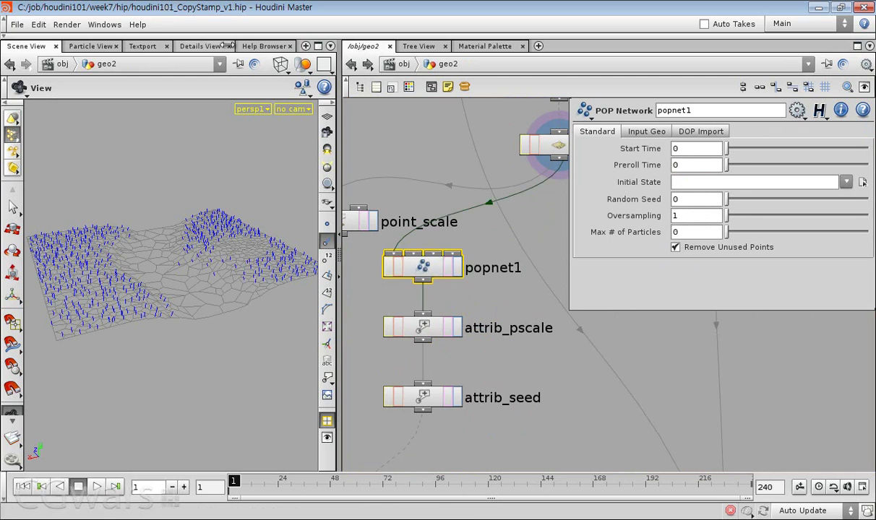
- Show popnet1's nearestdist point attribute in the details spreadsheet, examine its values, and return to the 3D scene view
click(201, 46)
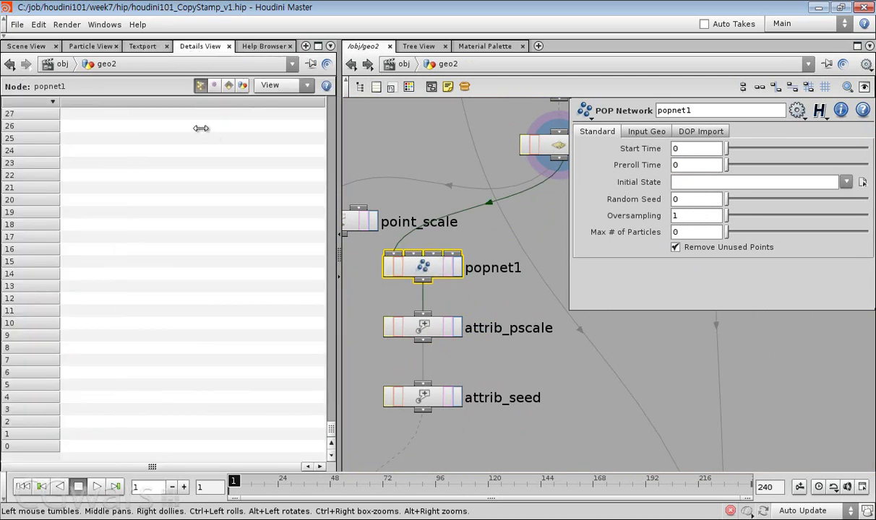
click(263, 86)
click(289, 240)
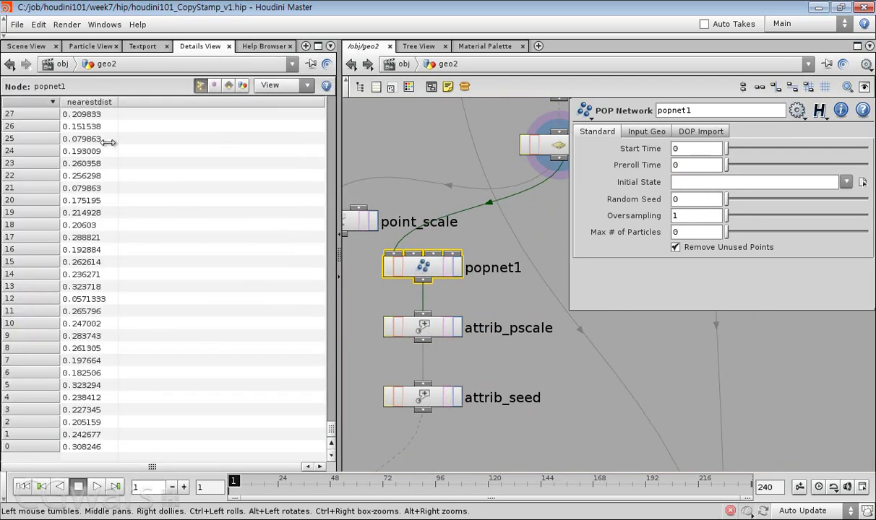
scroll(145, 179, up, 10)
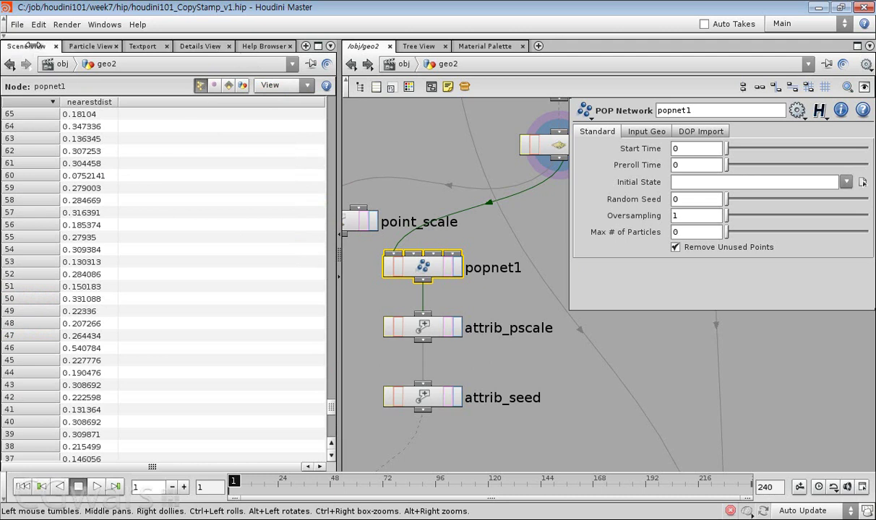
click(26, 45)
- Open attrib_pscale's parameters and examine the full clamp expression that derives pscale from popnet1's nearestdist attribute
click(432, 323)
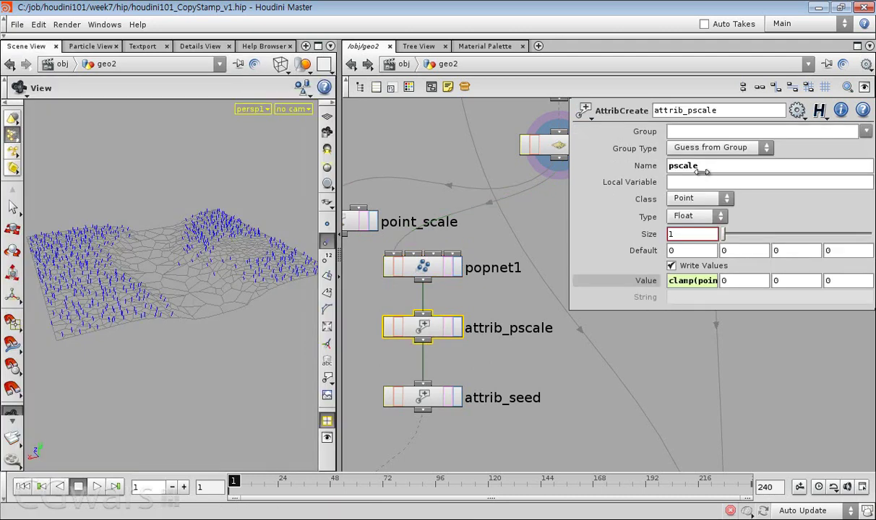
mouse_move(701, 286)
drag(570, 265, 367, 258)
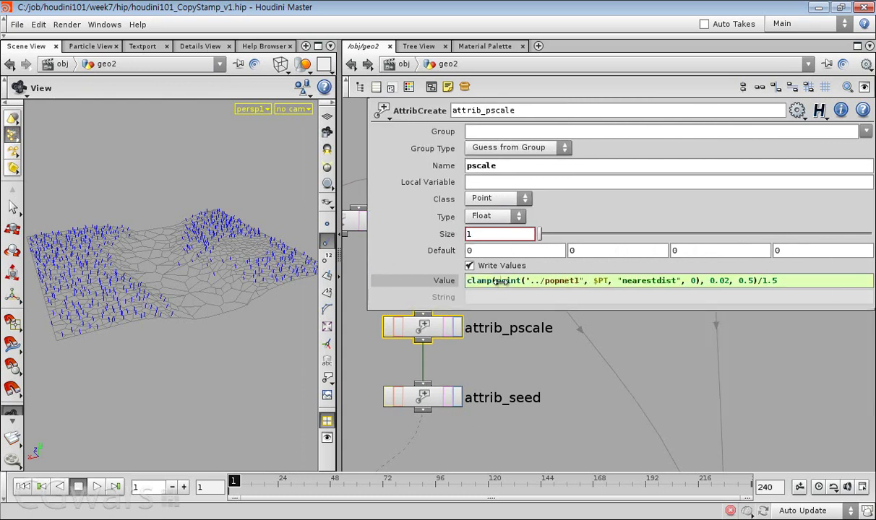
mouse_move(501, 281)
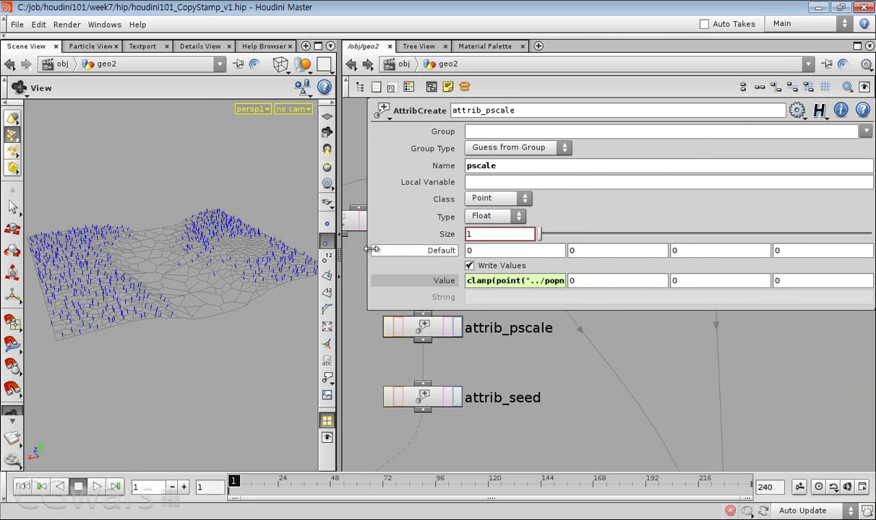
drag(369, 248, 576, 253)
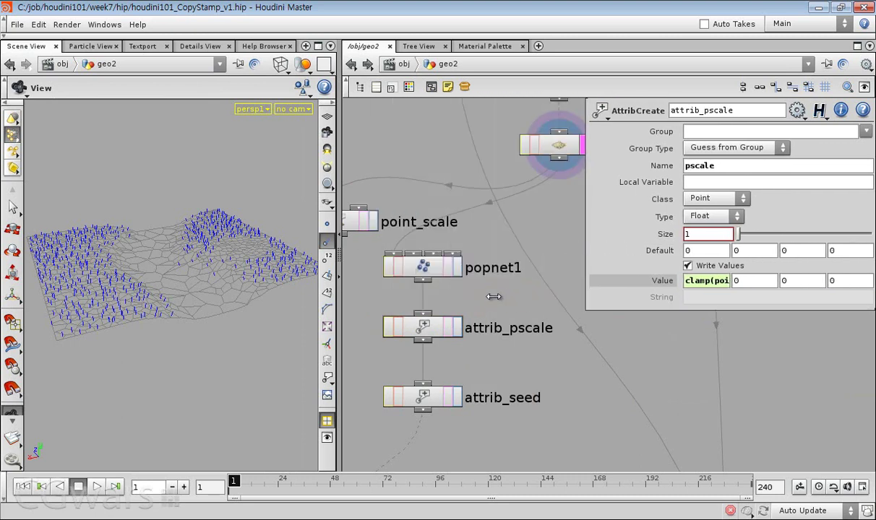
drag(622, 290, 443, 285)
click(587, 284)
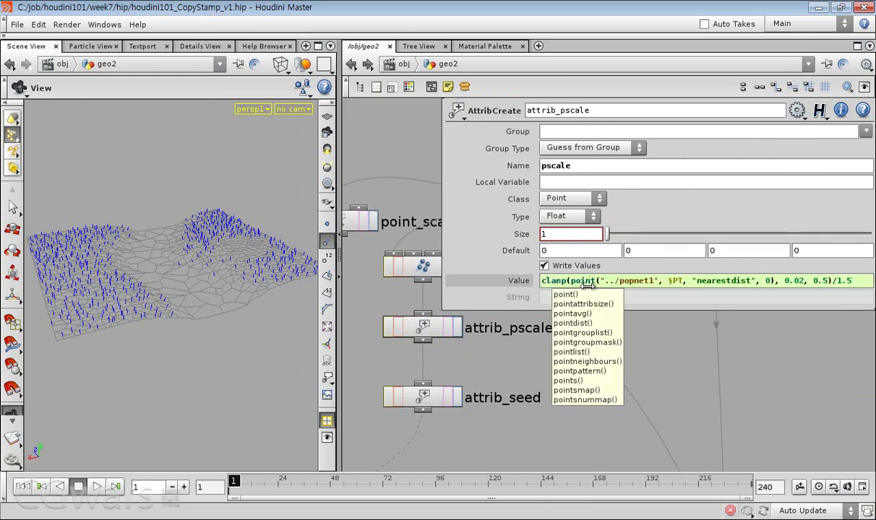
click(414, 133)
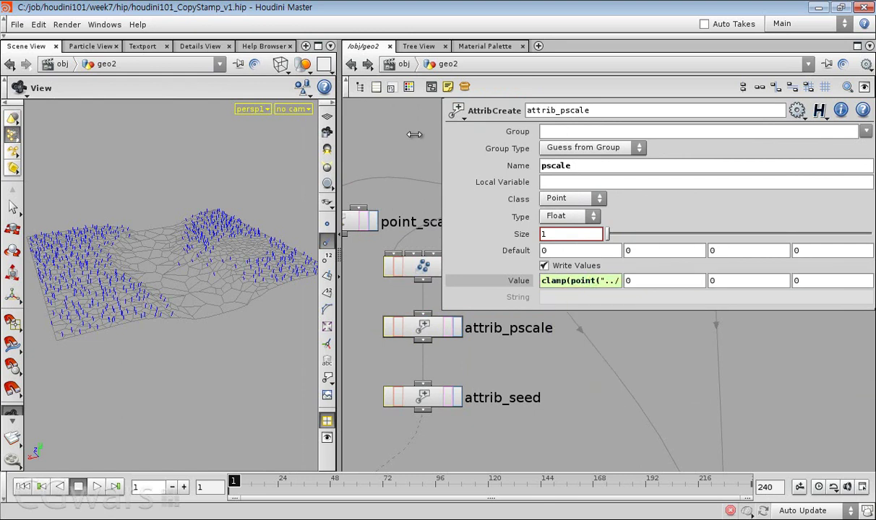
key(p)
click(424, 322)
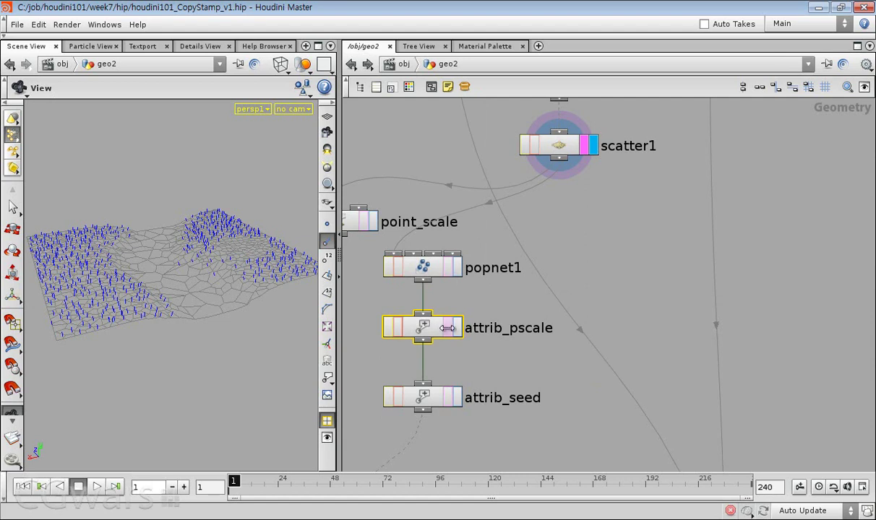
key(p)
click(567, 282)
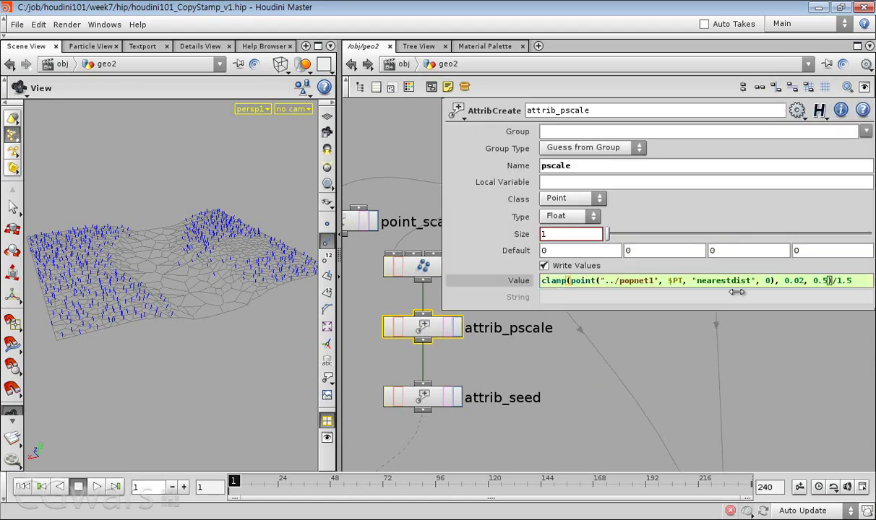
drag(488, 349, 419, 329)
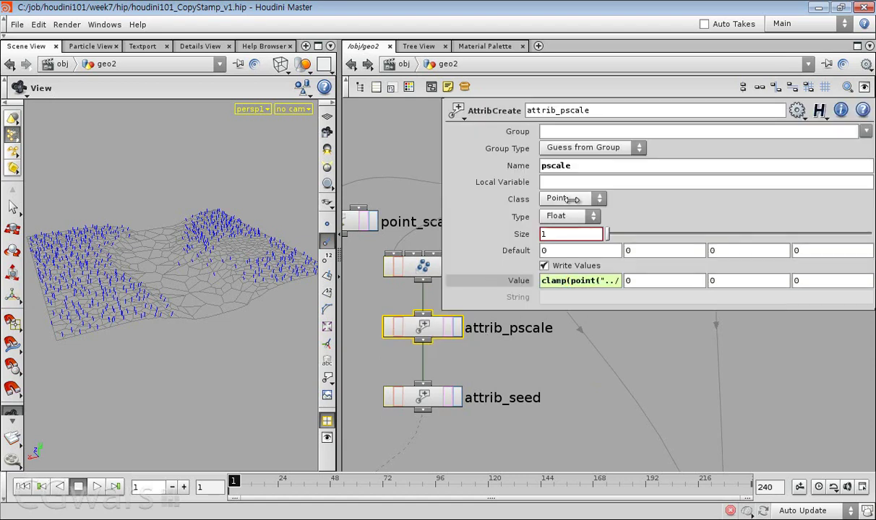
middle_drag(428, 323, 367, 352)
- Display attrib_seed with its parameters and clear its Local Variable name
click(425, 396)
middle_drag(428, 397, 433, 394)
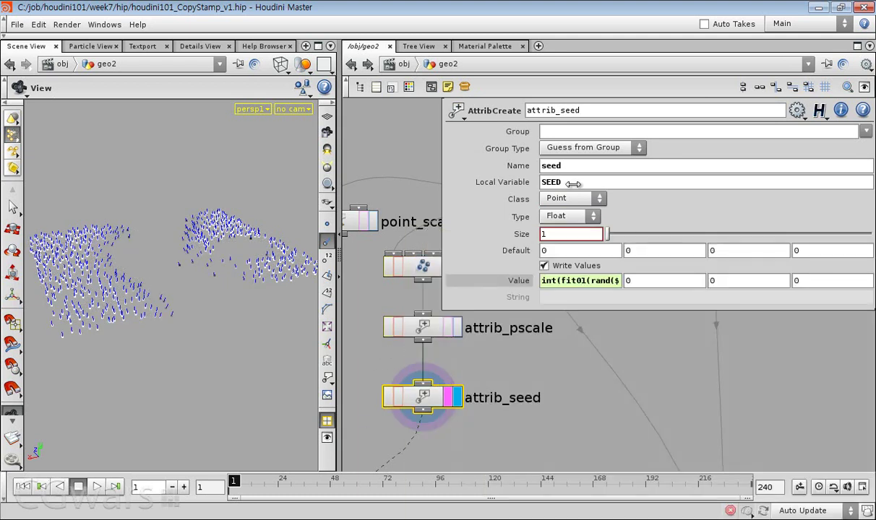
drag(561, 183, 521, 172)
key(BackSpace)
middle_drag(422, 404, 517, 236)
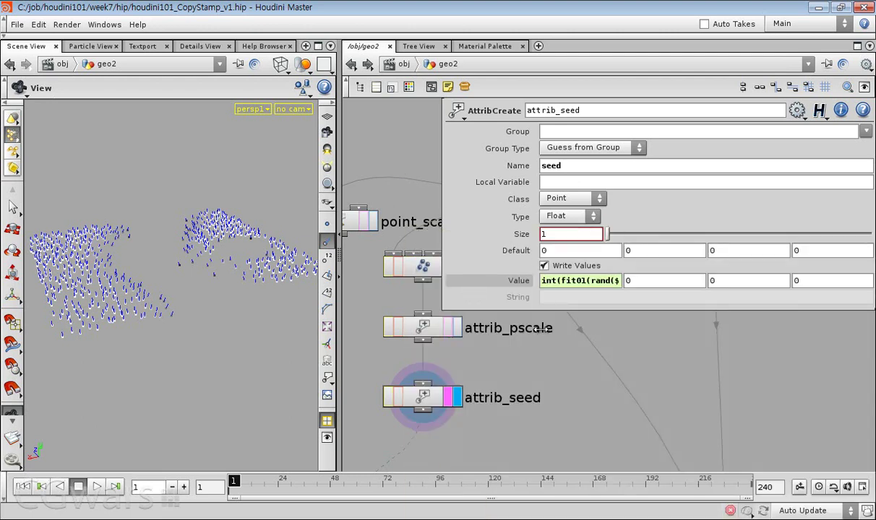
- Examine attrib_seed's seed values in the details spreadsheet, sorting the points by seed and back by point number
click(401, 397)
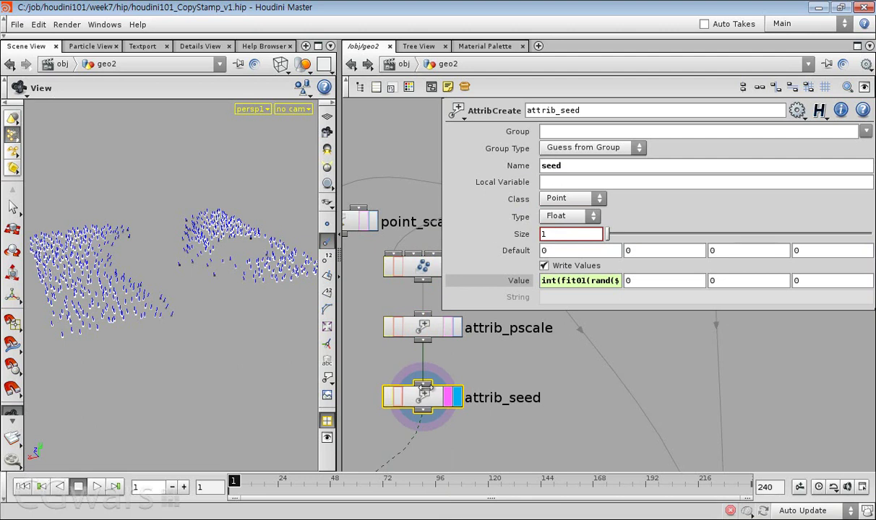
click(200, 46)
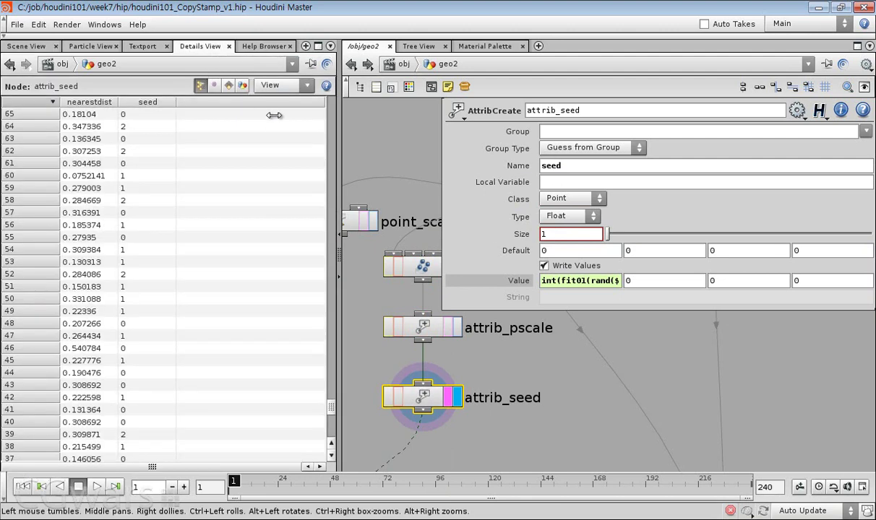
click(147, 102)
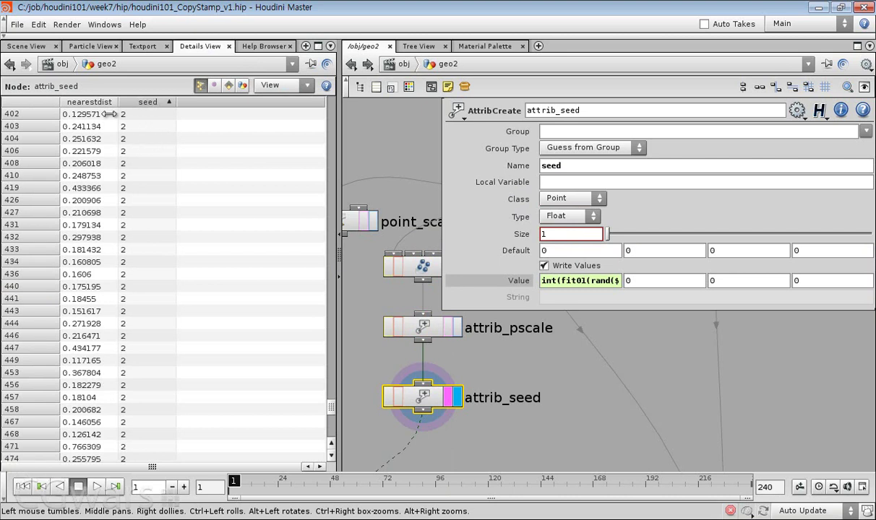
click(35, 101)
scroll(141, 137, down, 10)
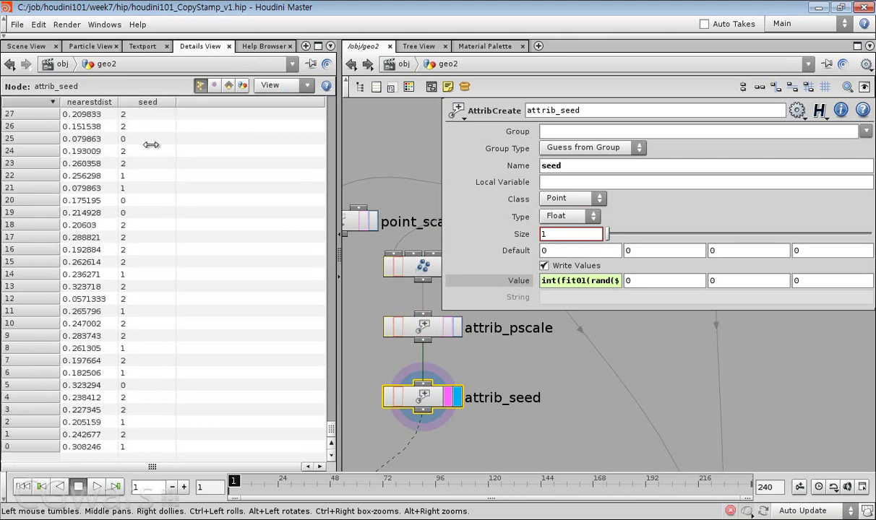
- Open copy1's stamp parameters for the rotz and seed variables and make copy1 the displayed node
scroll(499, 449, down, 2)
middle_drag(500, 452, 536, 393)
scroll(536, 393, up, 2)
click(456, 381)
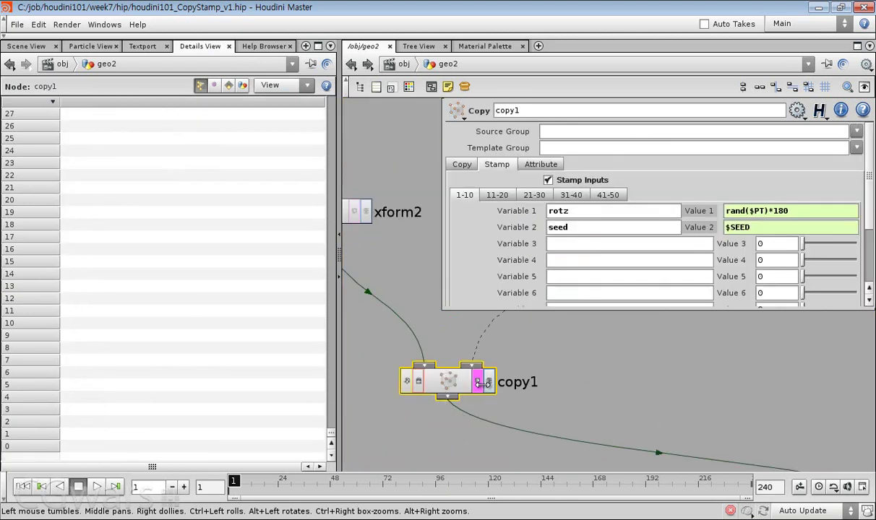
click(489, 380)
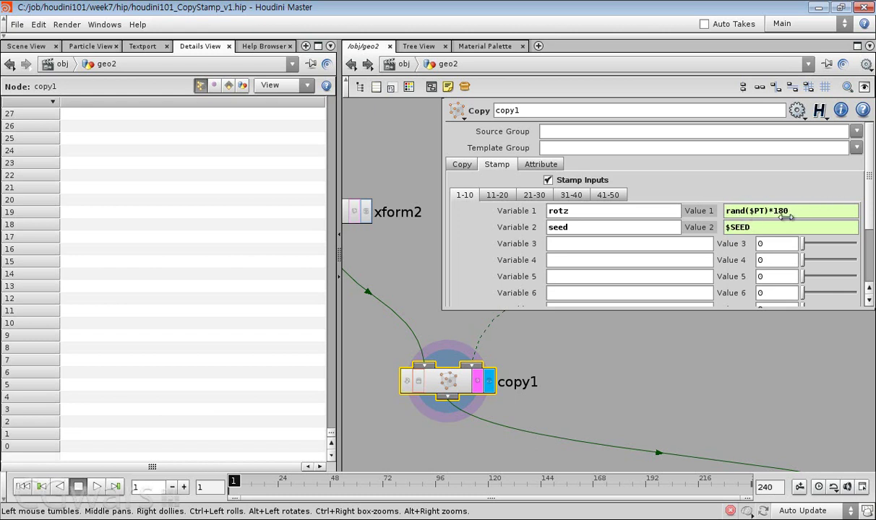
- Open xform2's parameters and inspect the copy1 stamp expression in its Z rotation
scroll(589, 365, down, 3)
middle_drag(471, 320, 542, 439)
scroll(426, 418, up, 1)
click(538, 389)
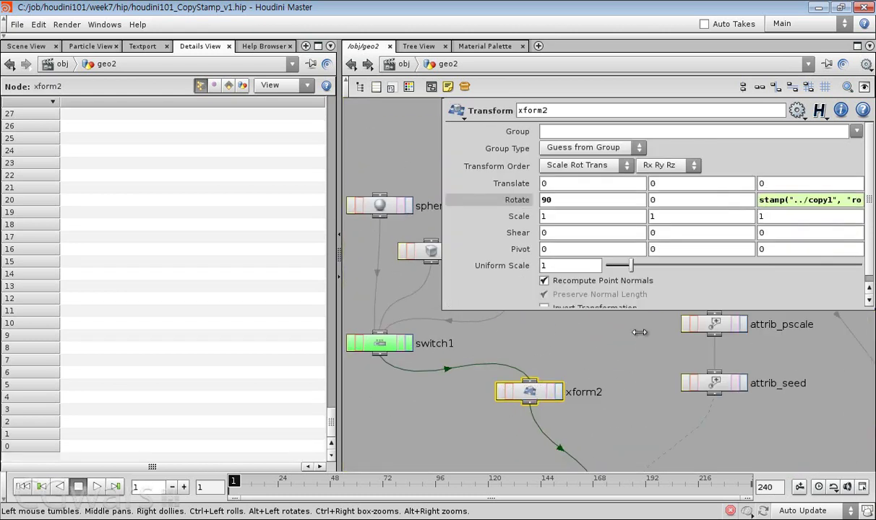
click(755, 196)
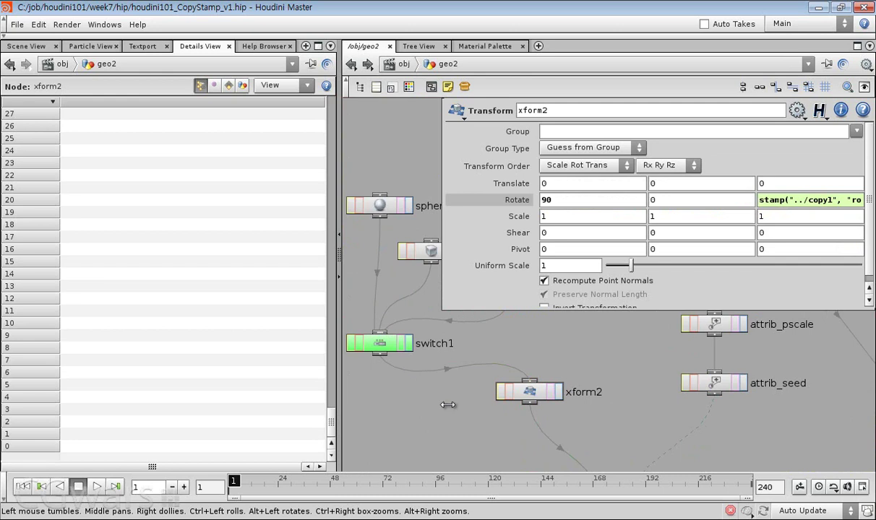
- Inspect switch1's Select Input stamp expression and its list of input shapes, then look over the neighbouring nodes
click(383, 344)
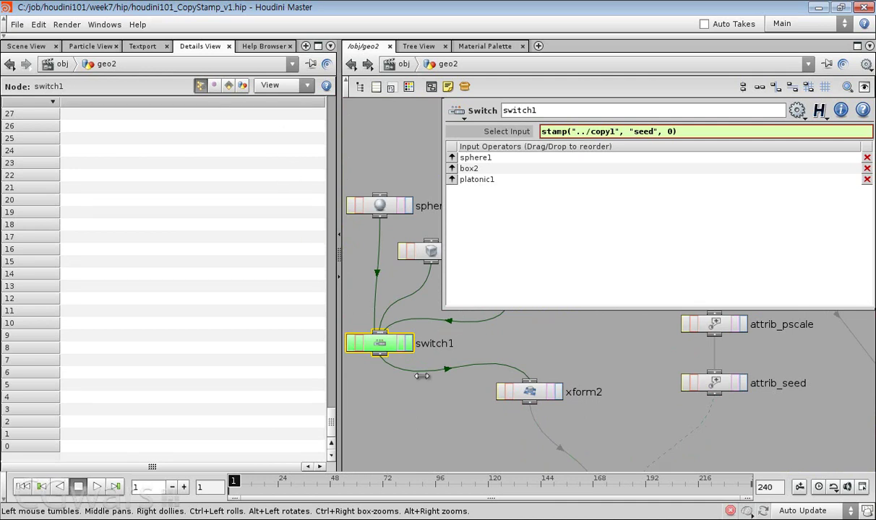
scroll(487, 416, down, 2)
middle_drag(489, 417, 453, 320)
scroll(546, 397, up, 1)
scroll(587, 415, down, 1)
mouse_move(587, 415)
middle_down()
mouse_move(443, 306)
mouse_move(467, 403)
middle_up()
scroll(468, 403, up, 2)
drag(521, 355, 396, 423)
- Return to the 3D scene view, hide the parameters, and examine copy1's stamped copies up close from several angles
click(26, 46)
drag(156, 330, 186, 375)
right_drag(186, 376, 227, 371)
drag(227, 371, 179, 384)
right_drag(179, 383, 209, 354)
drag(213, 354, 193, 373)
scroll(549, 381, down, 3)
middle_drag(549, 380, 522, 334)
key(p)
scroll(522, 334, up, 2)
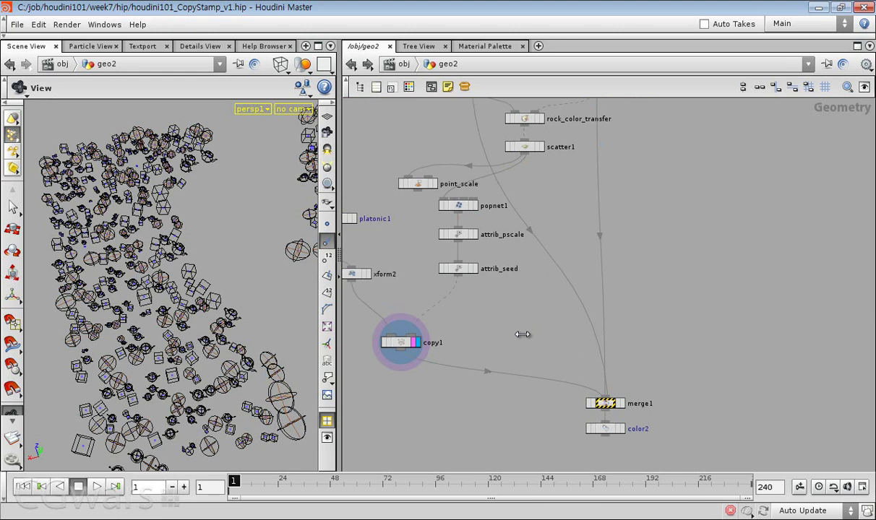
mouse_move(219, 386)
right_down()
mouse_move(183, 403)
mouse_move(221, 385)
right_up()
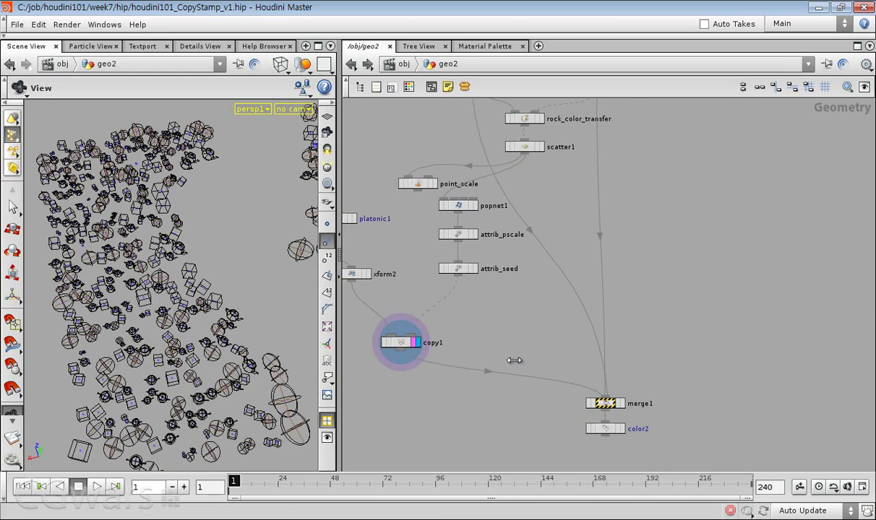
- Review the node network from the terrain chain down to merge1 together with the overall distribution of the copies
scroll(514, 360, down, 5)
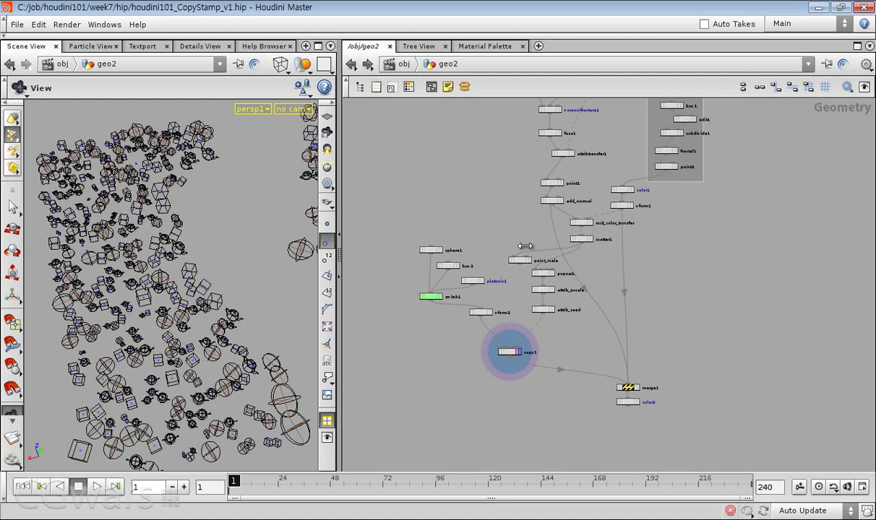
scroll(612, 238, up, 4)
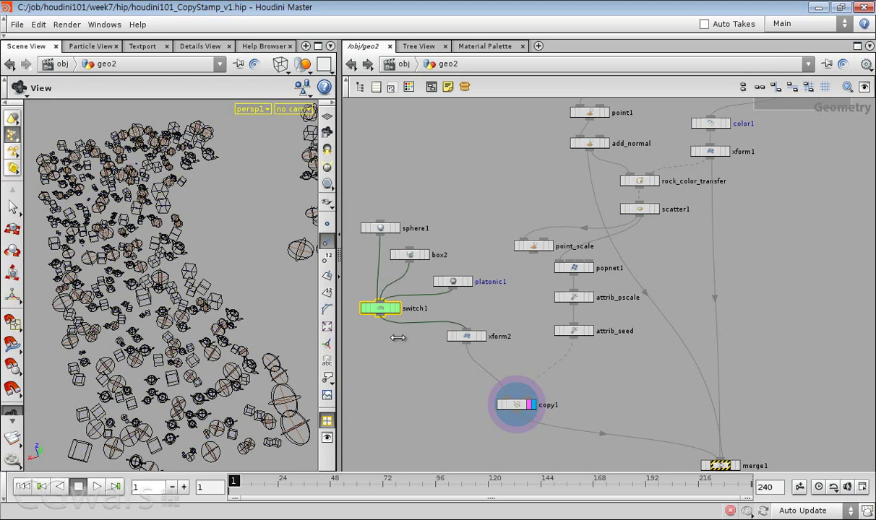
middle_drag(519, 221, 448, 232)
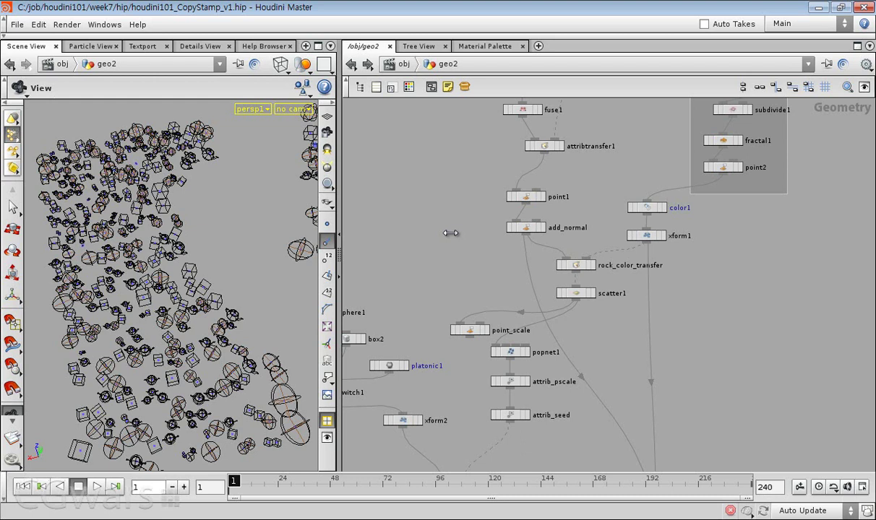
drag(217, 304, 201, 371)
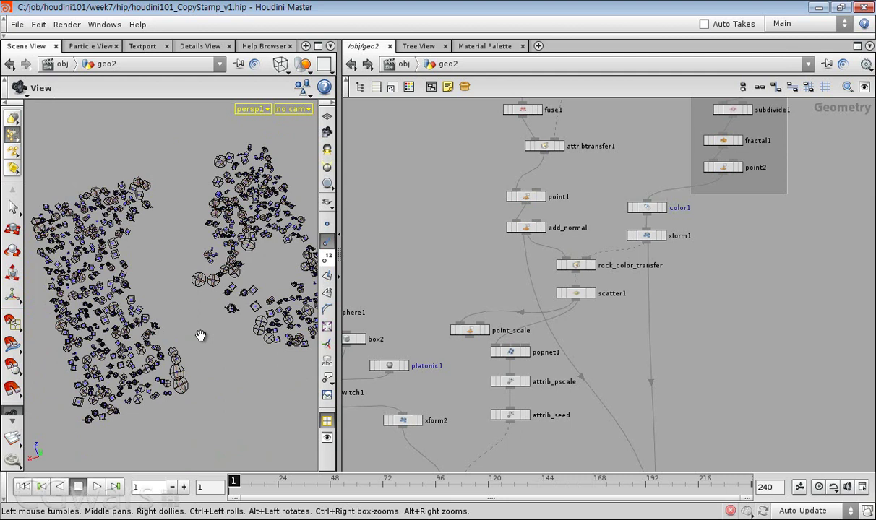
drag(192, 348, 207, 293)
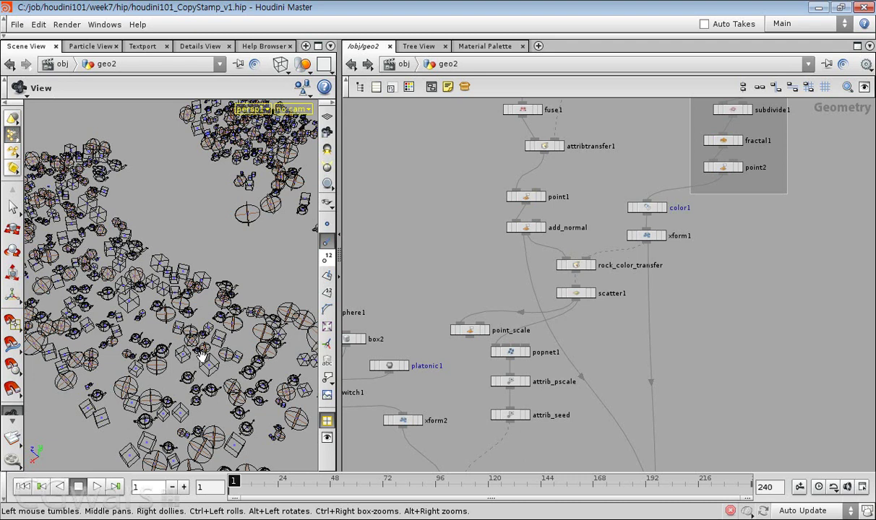
right_drag(207, 303, 137, 347)
drag(247, 273, 255, 244)
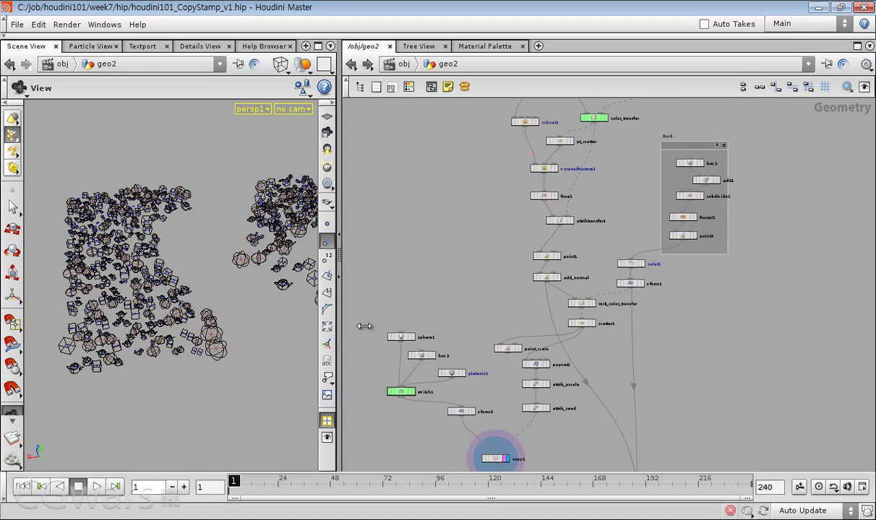
scroll(416, 230, down, 3)
scroll(433, 192, up, 3)
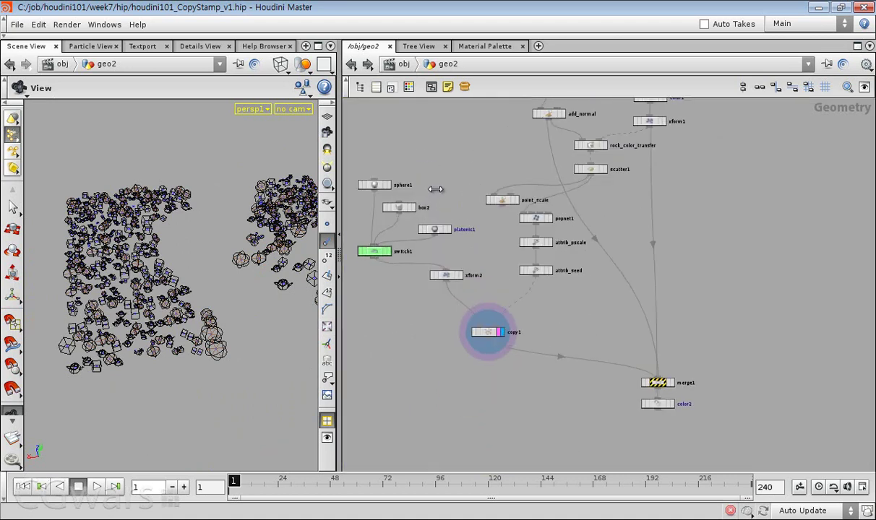